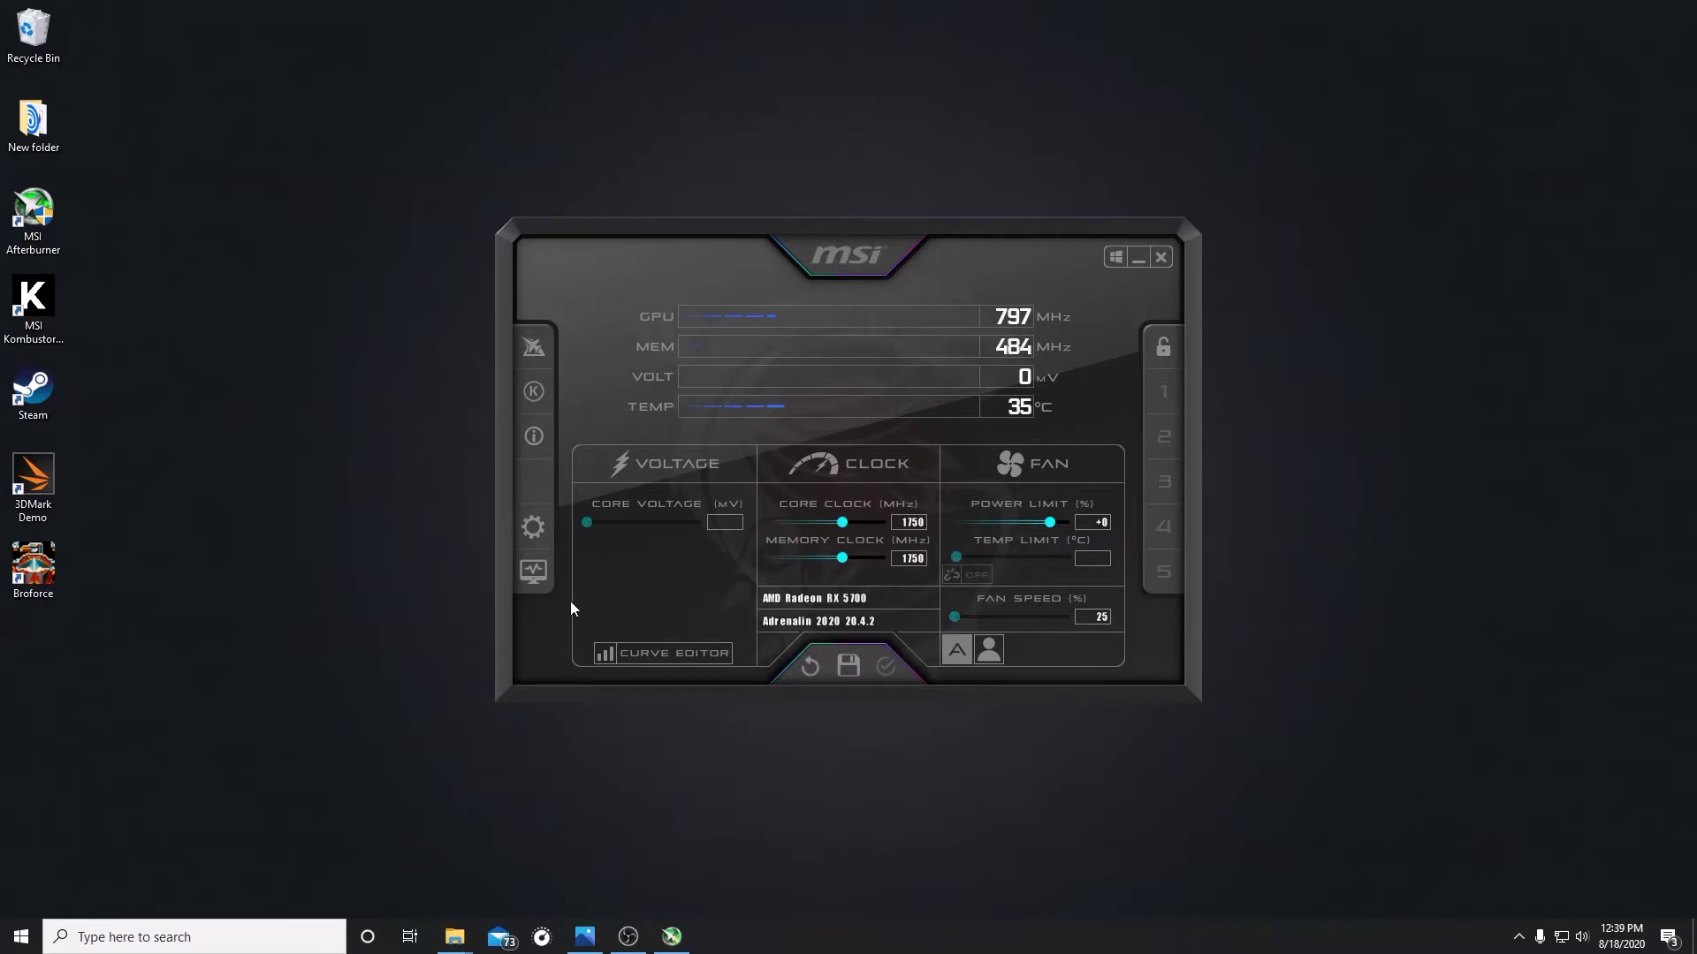
Open the hardware monitor and look through its graphs, from GPU temperatures to CPU power, RAM usage and commit charge
left_click(545, 583)
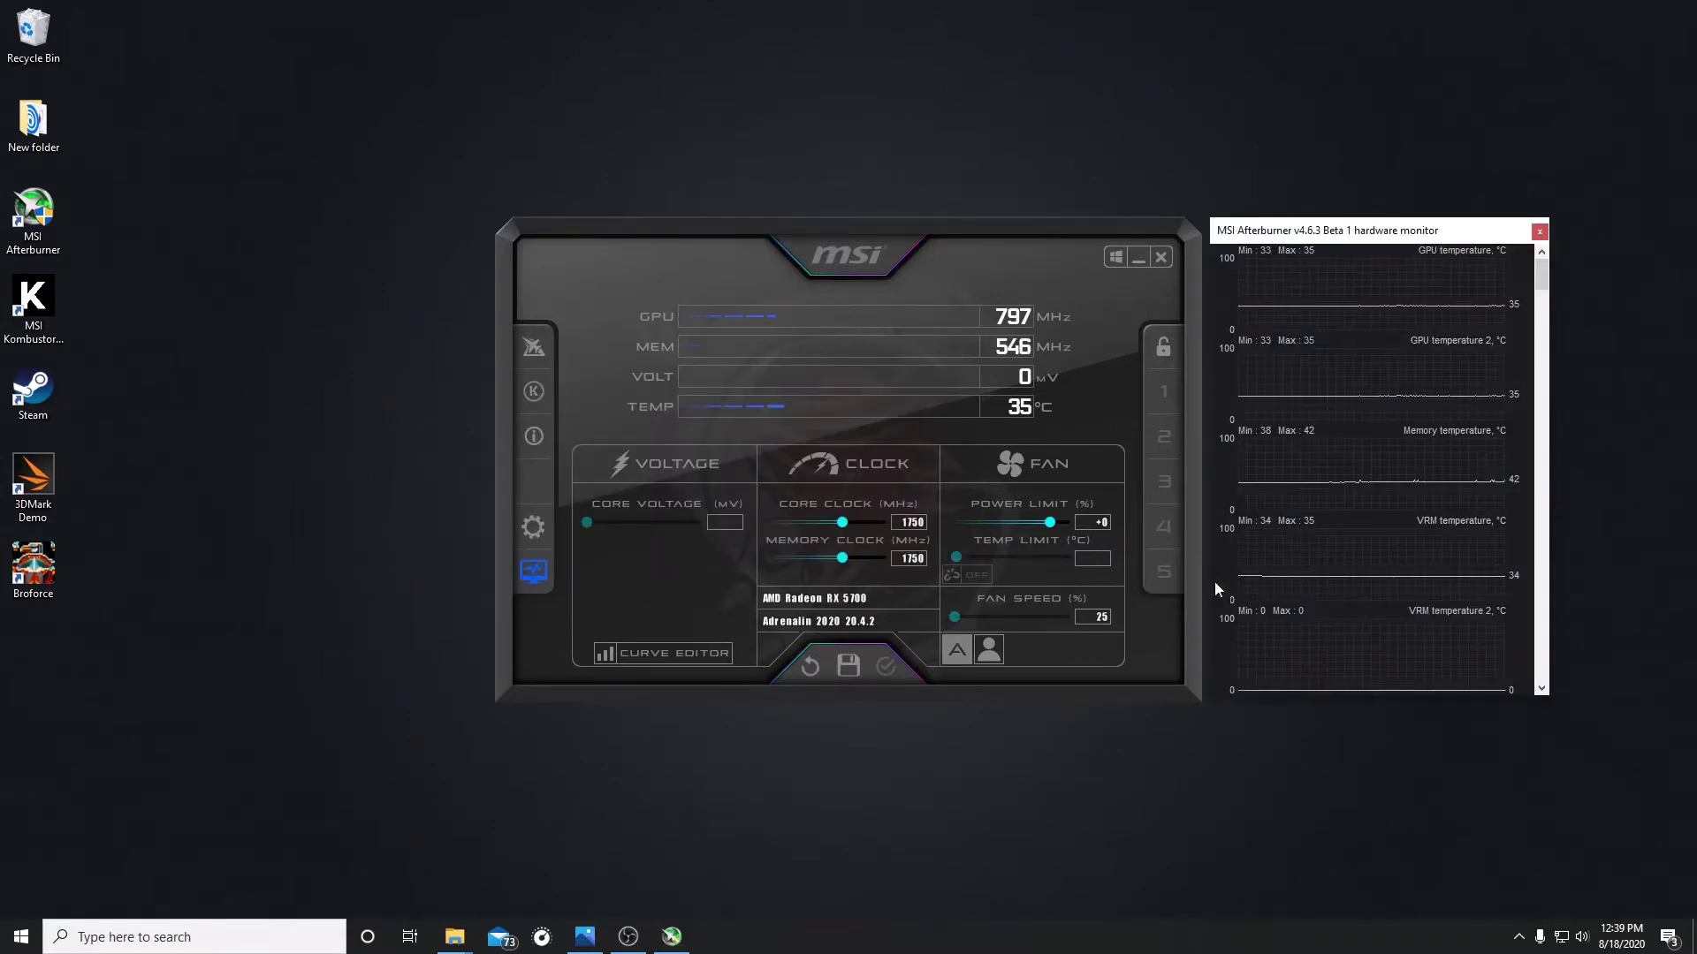
left_click(1541, 688)
left_click(1541, 689)
left_click(1541, 688)
left_click(1541, 688)
left_click(1541, 688)
left_click(1541, 689)
left_click(1541, 688)
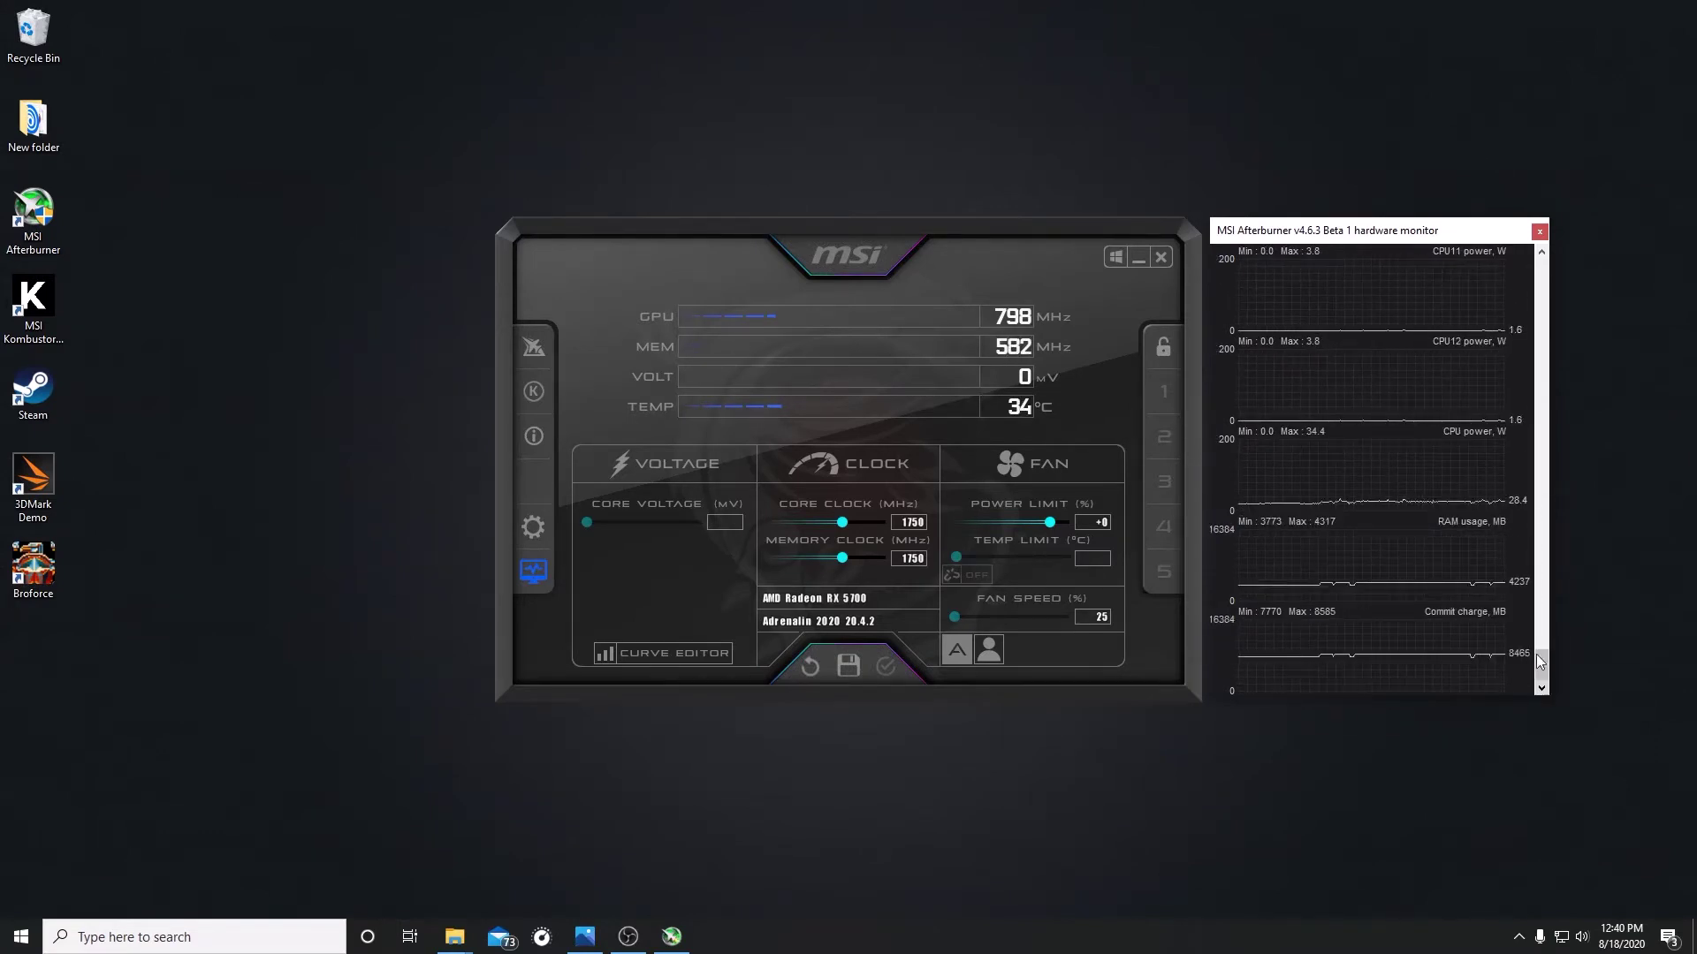
left_click(1542, 255)
left_click(1541, 255)
left_click(1542, 256)
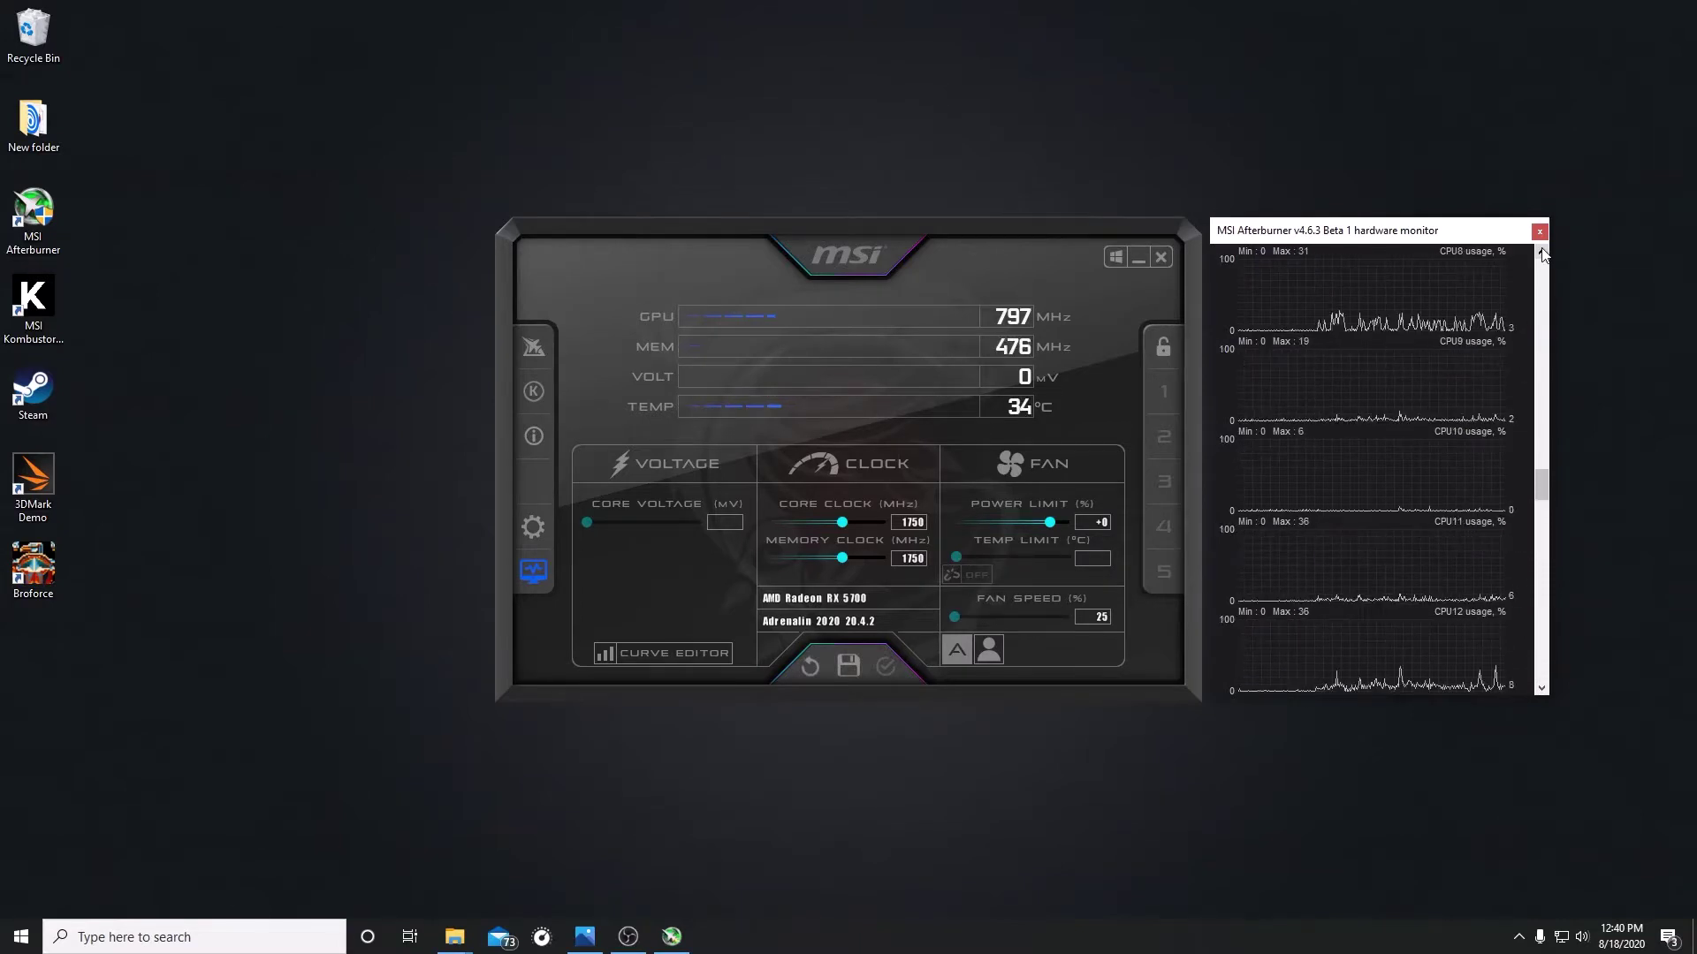
left_click(1541, 255)
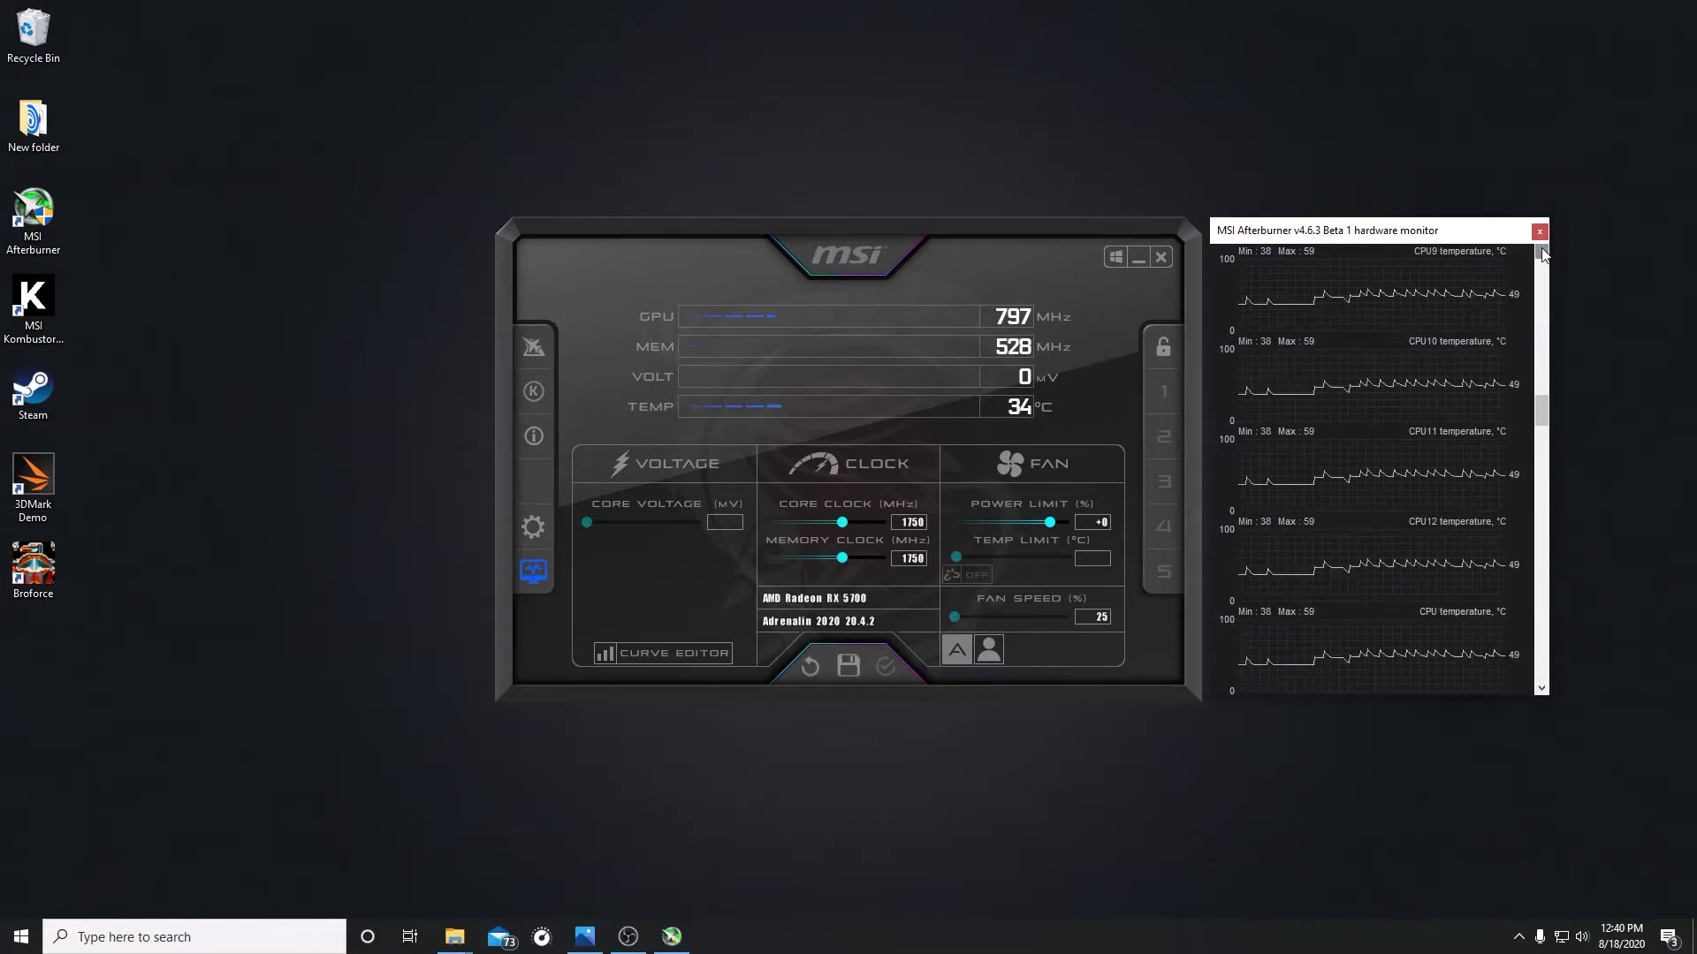
left_click(1541, 255)
left_click(1542, 256)
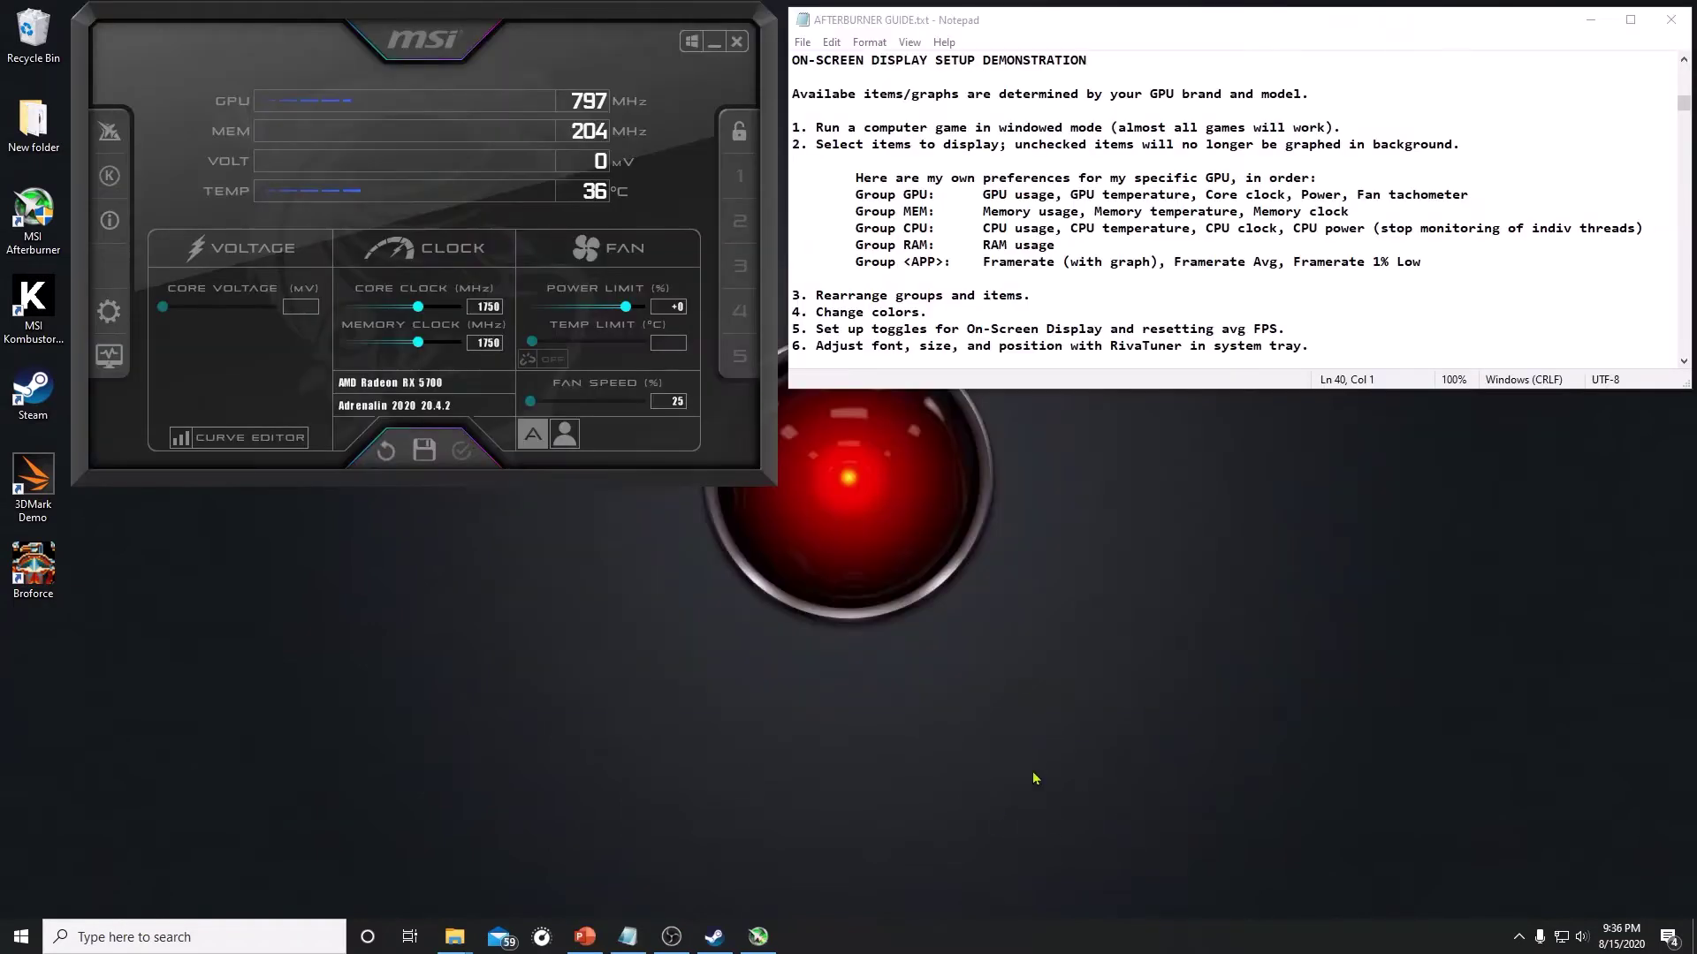
Open the hardware monitoring properties and highlight the available-items note and instruction 1 in the Notepad guide
left_click(109, 311)
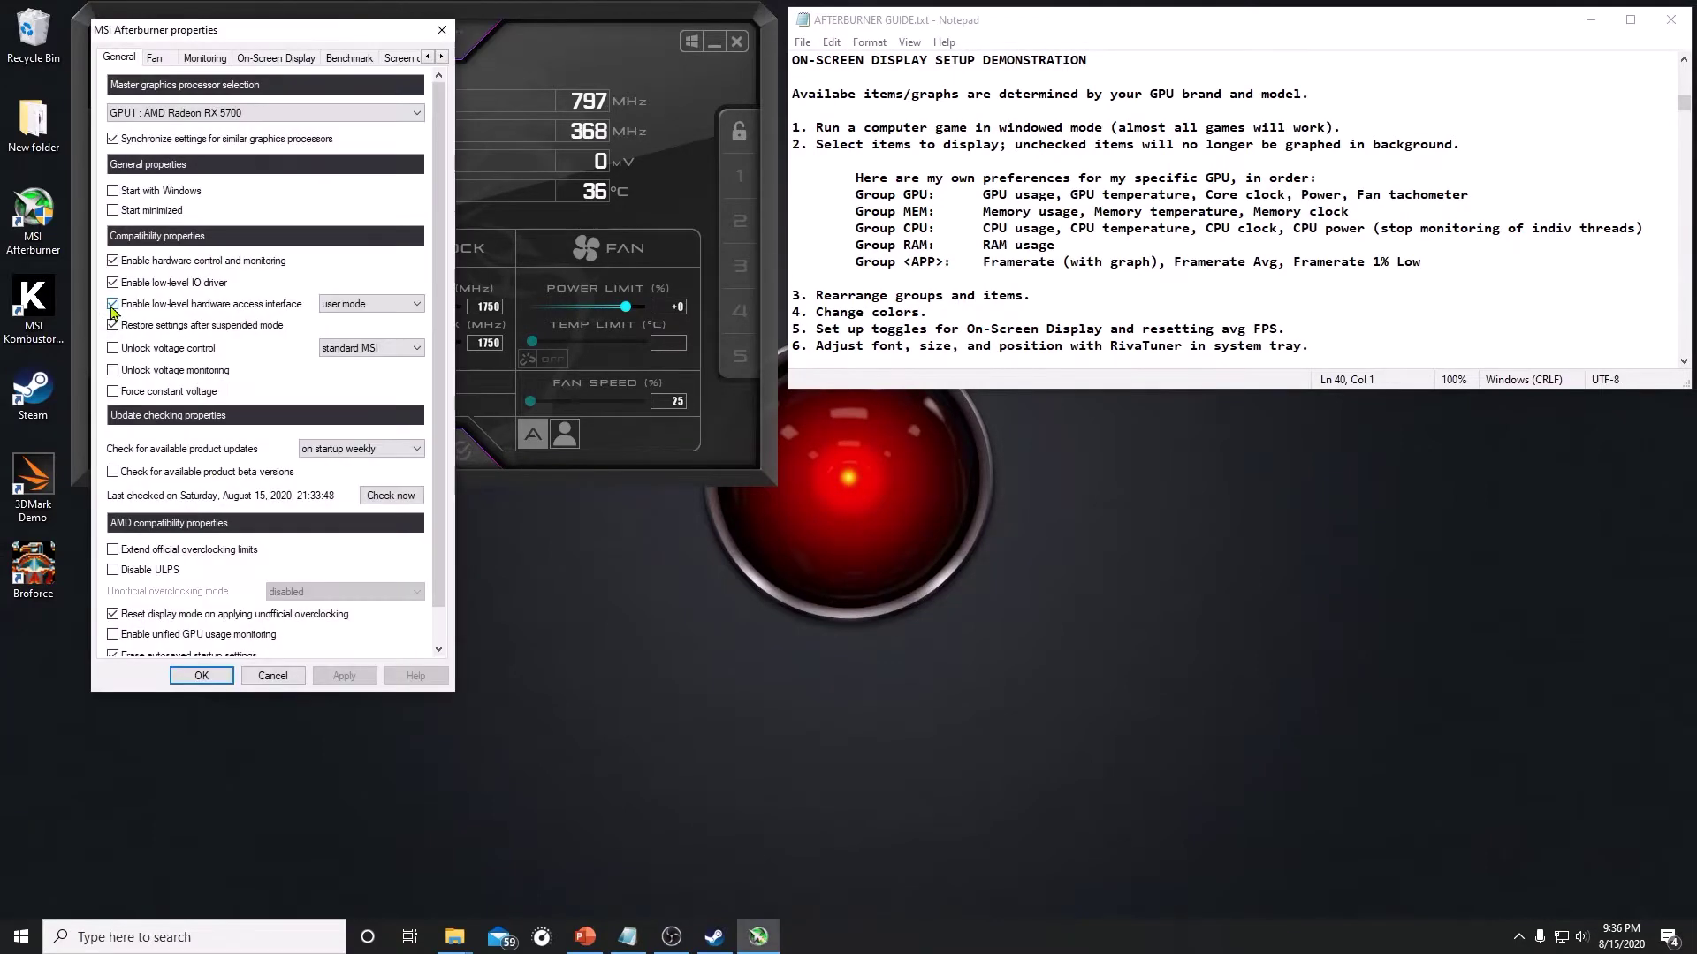
left_click(206, 59)
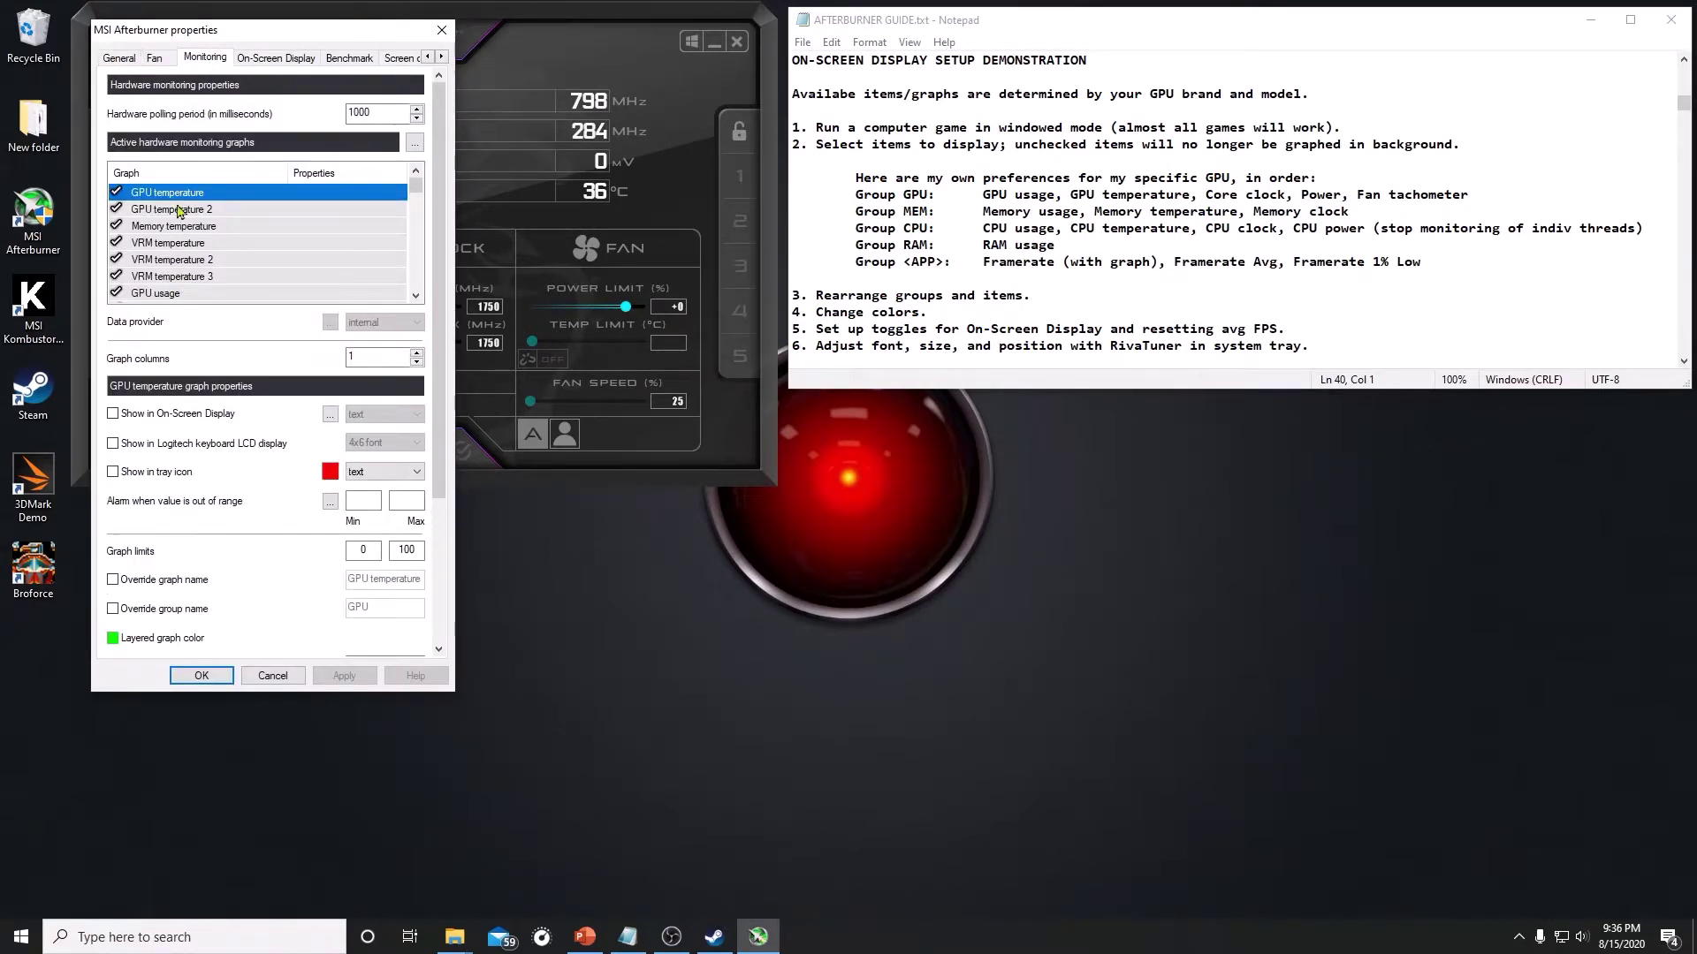
left_click(793, 92)
key("shift+End")
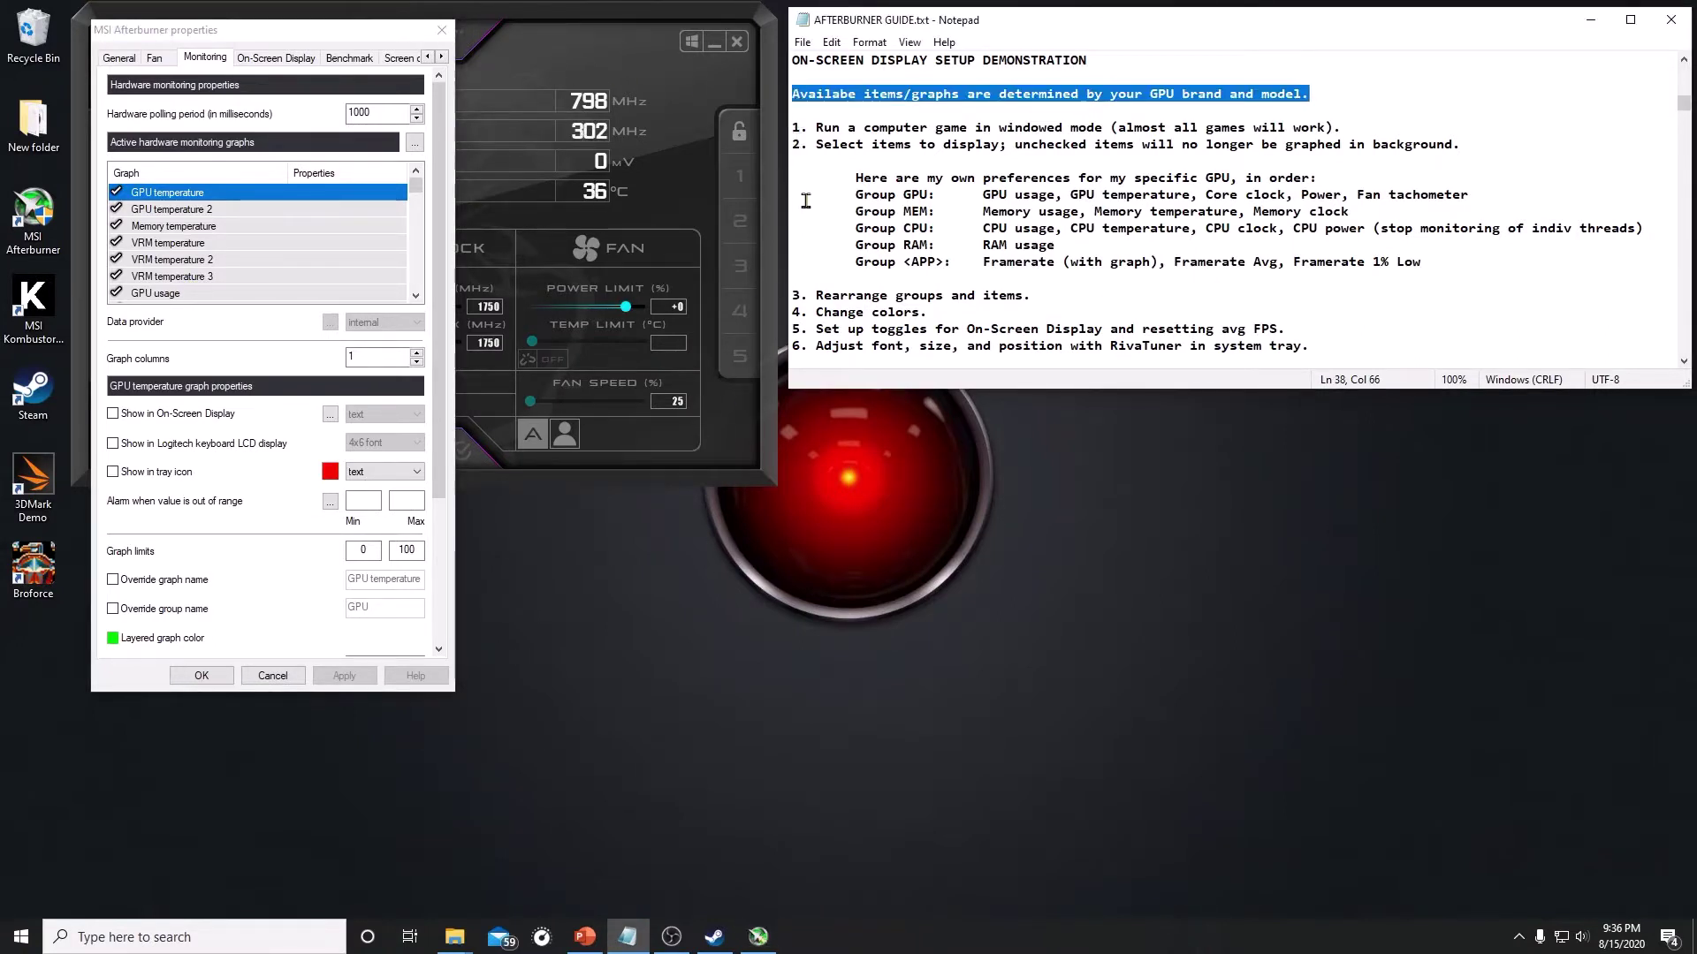
left_click(794, 129)
key("shift+End")
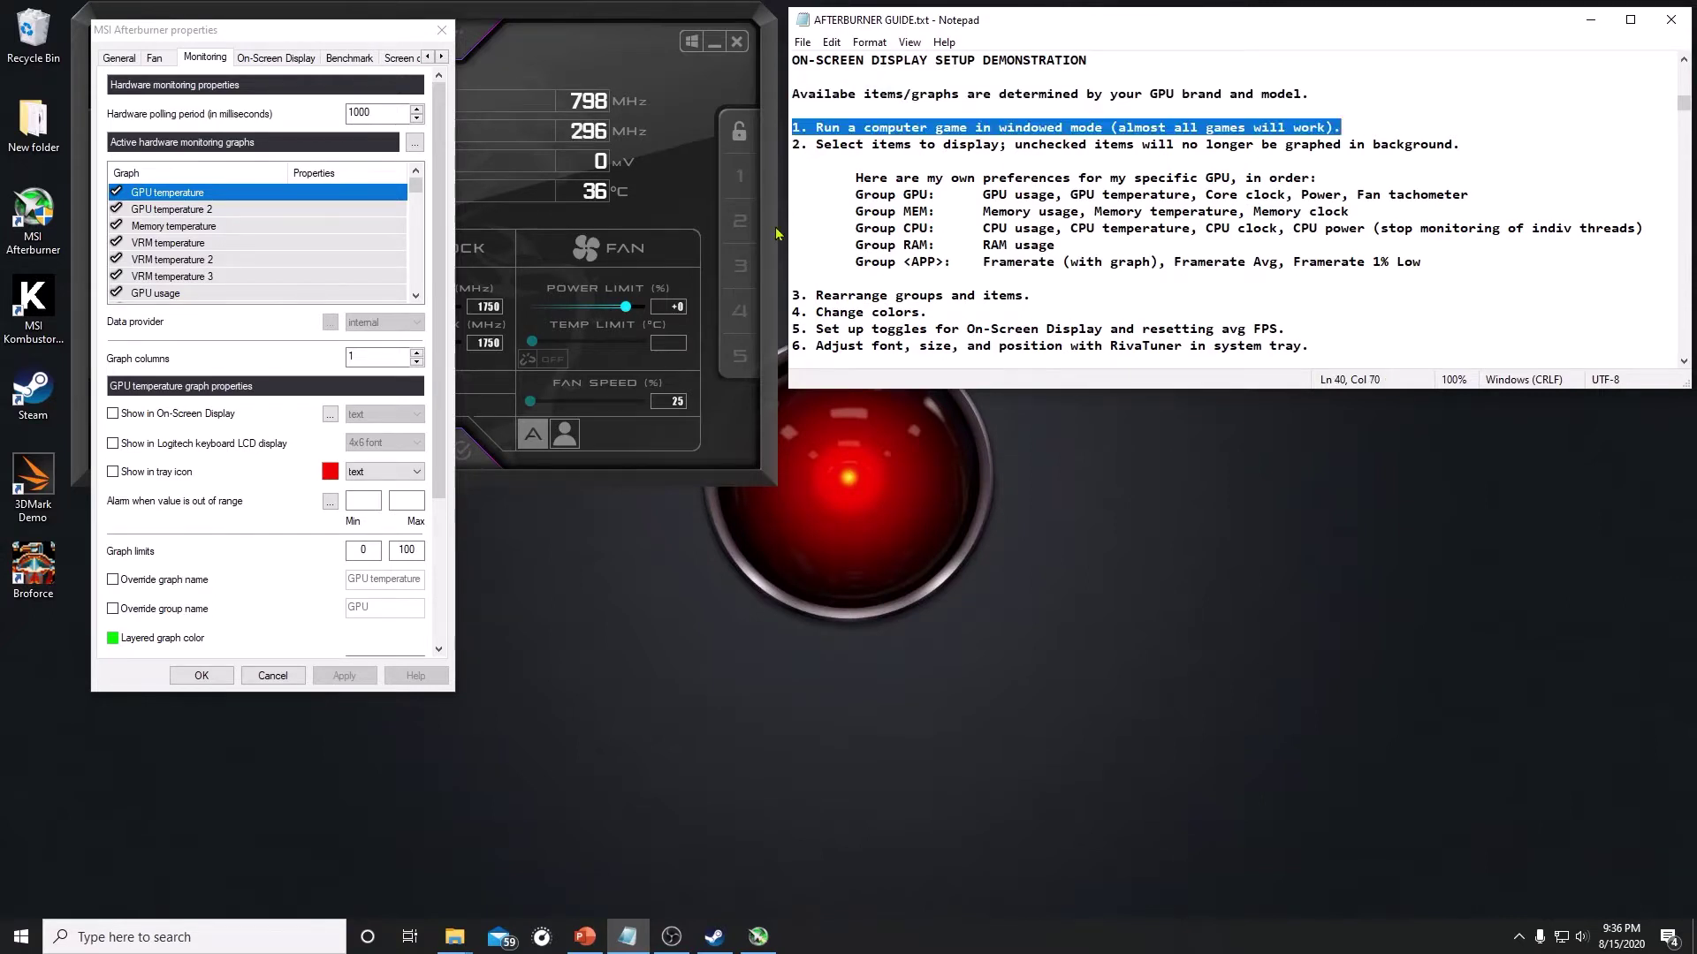
Launch Broforce with its window placed below the Notepad guide, and highlight instruction 2 in the guide
double_click(32, 565)
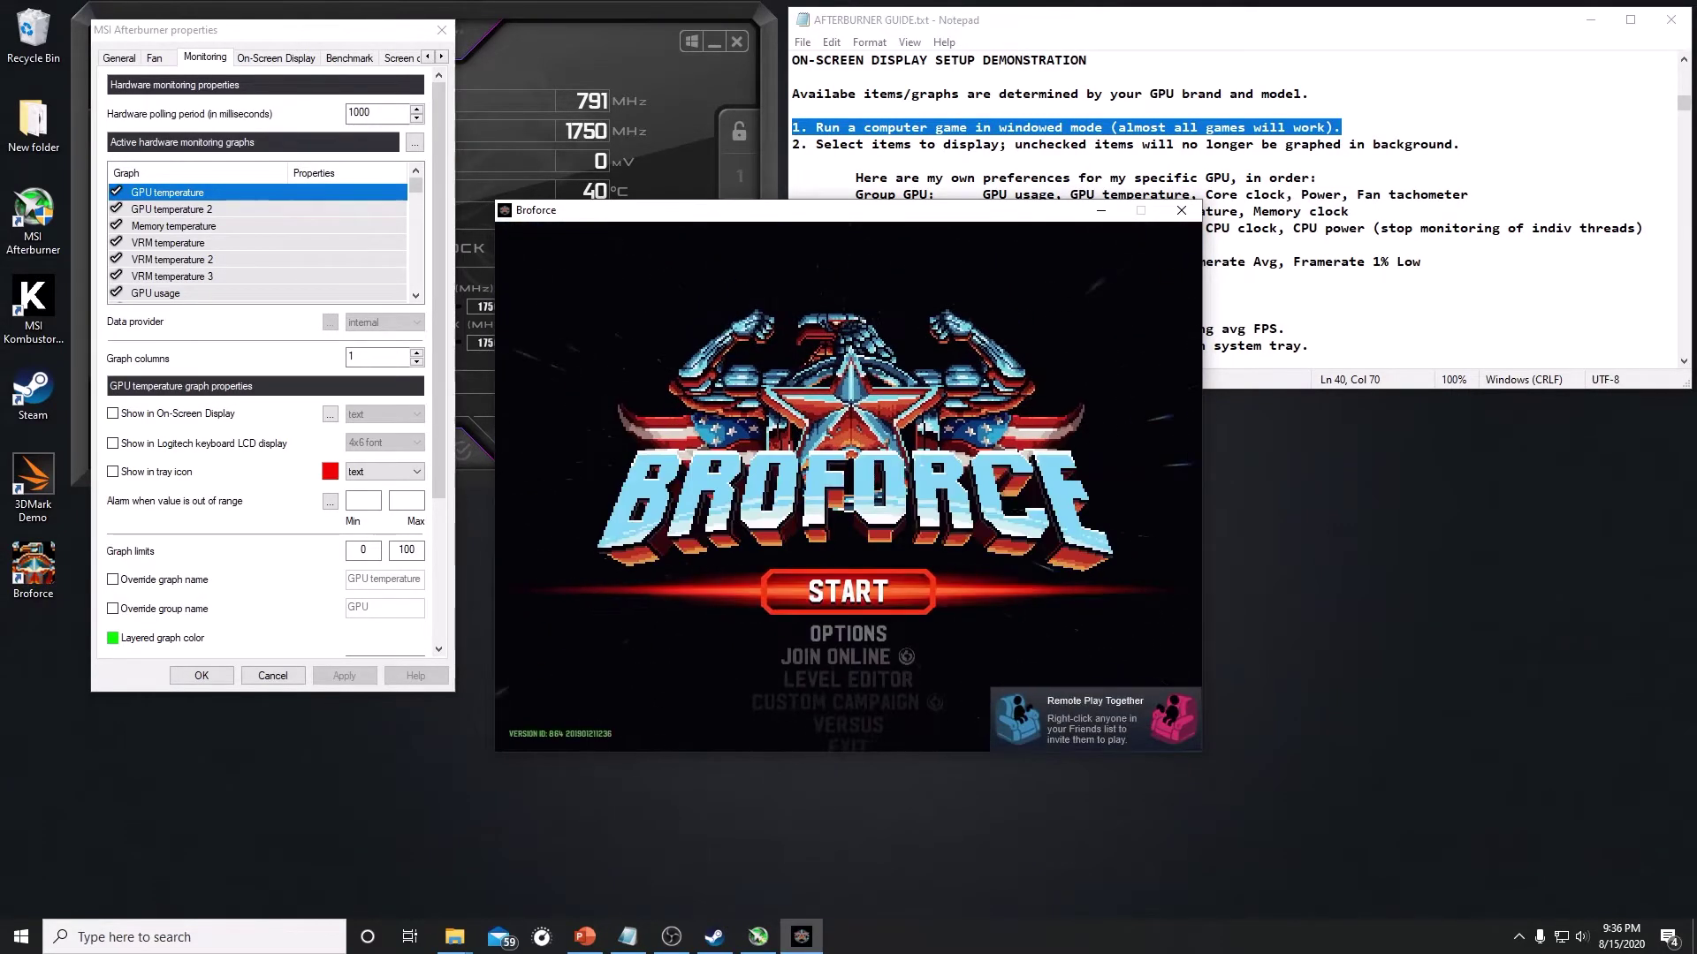
left_click_drag(822, 215, 1116, 414)
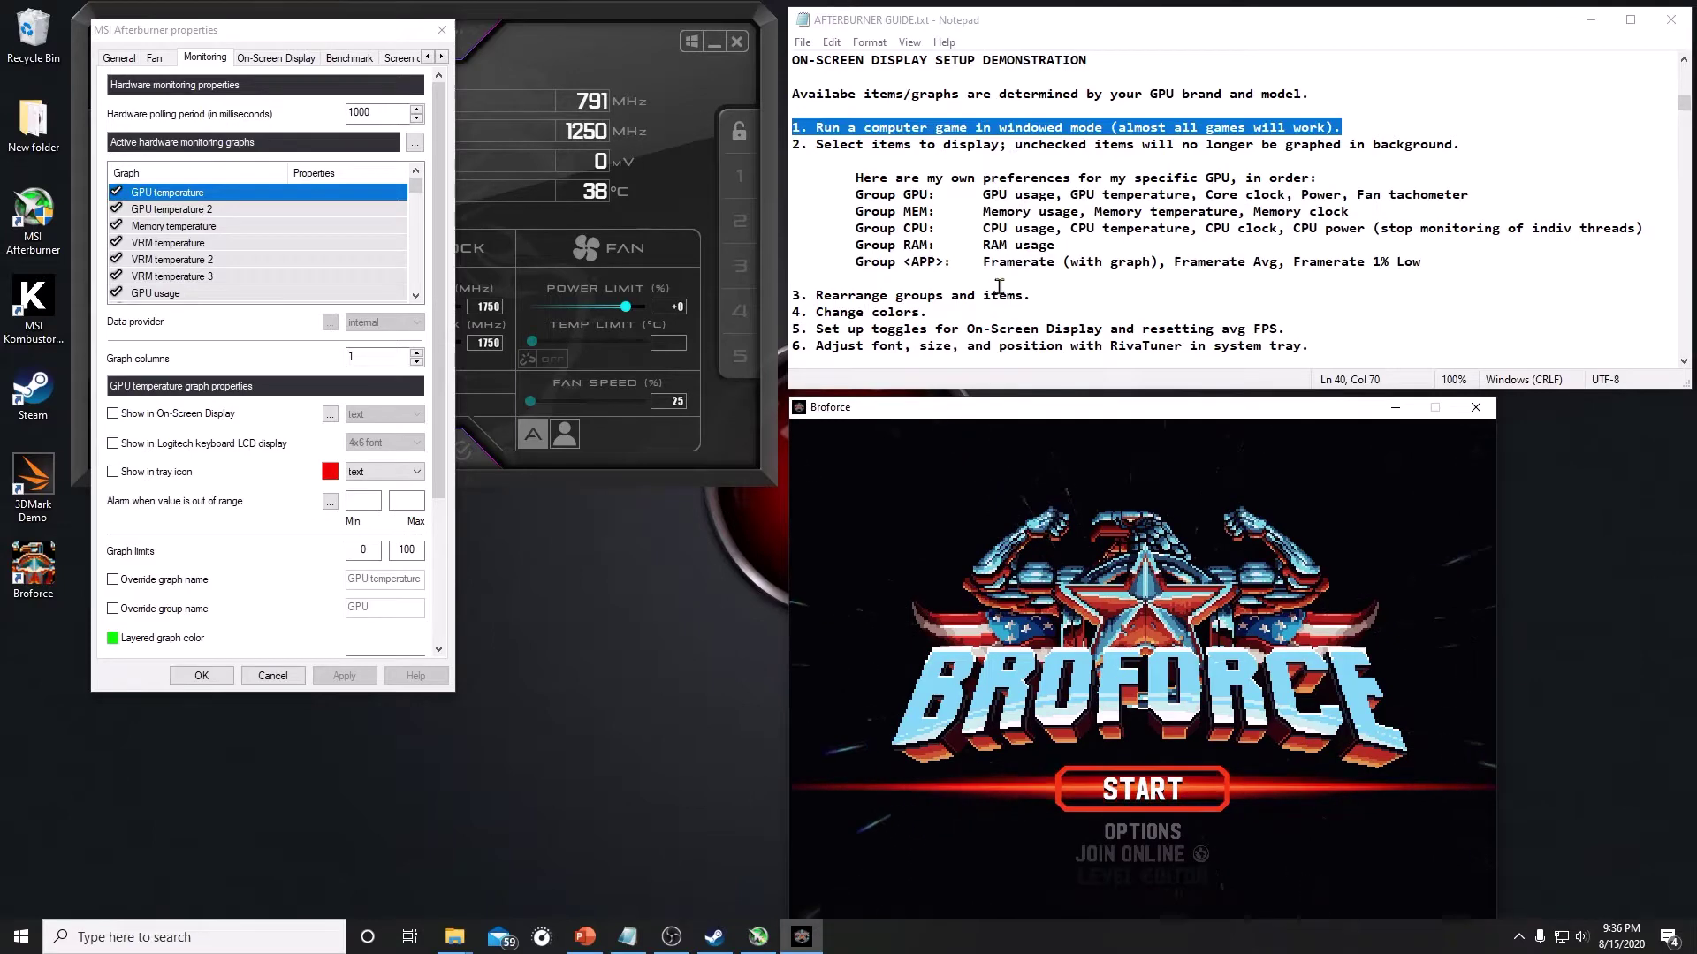
left_click(795, 147)
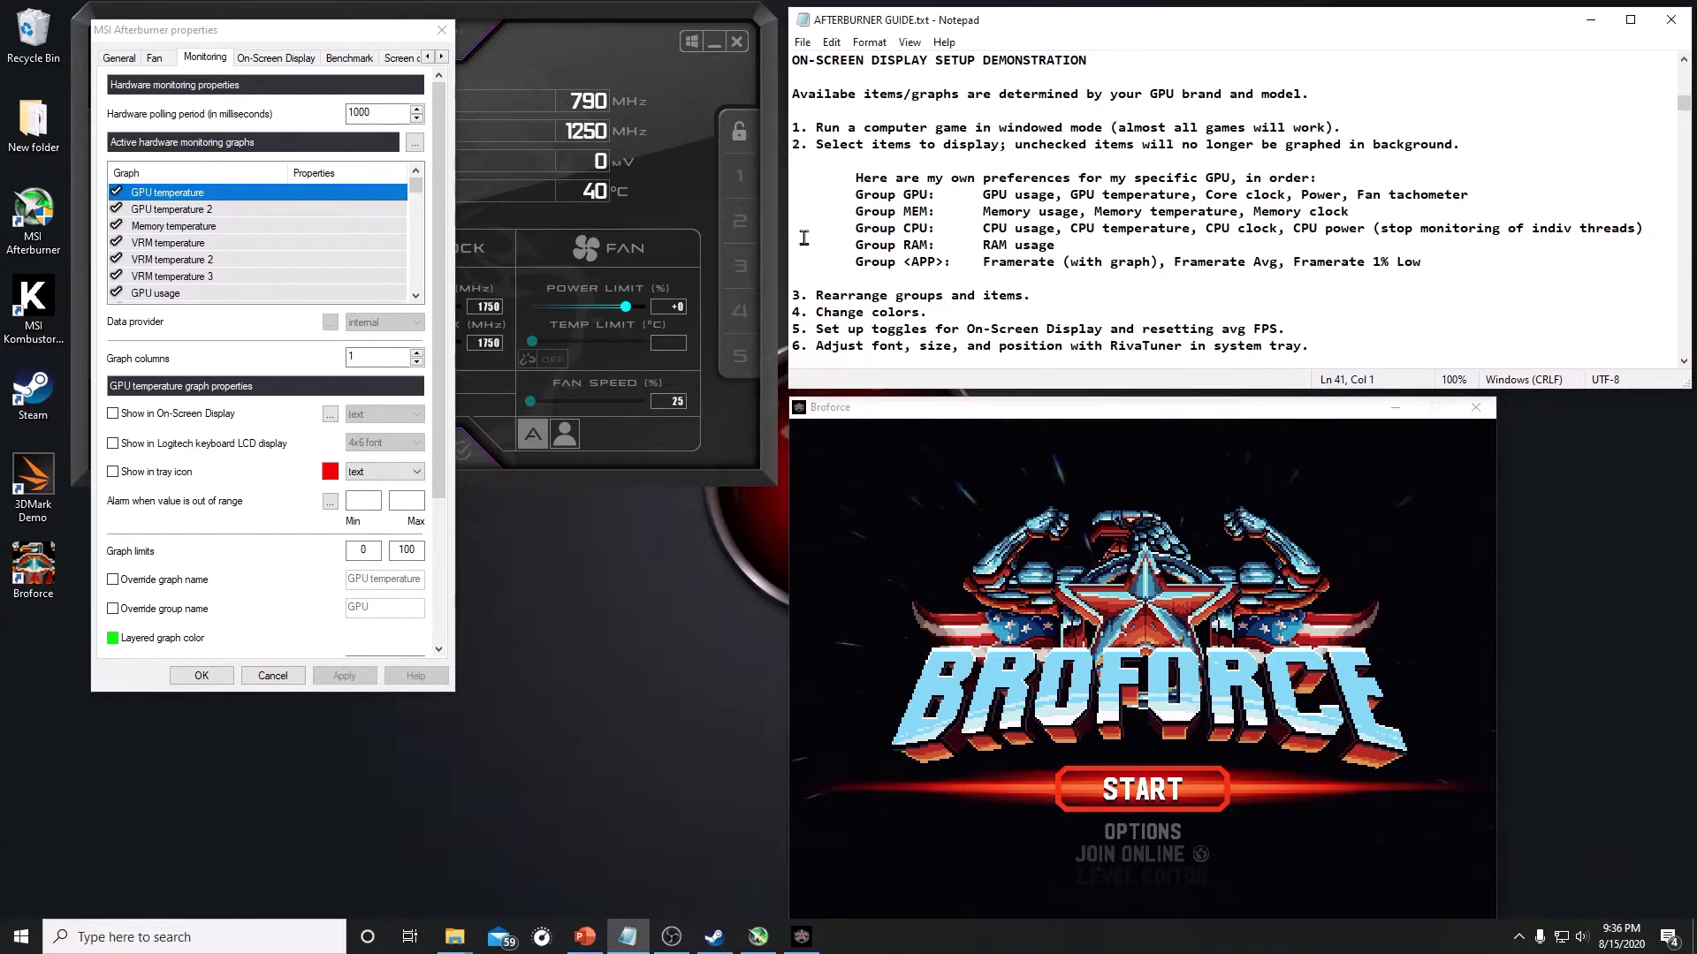
key("shift+End")
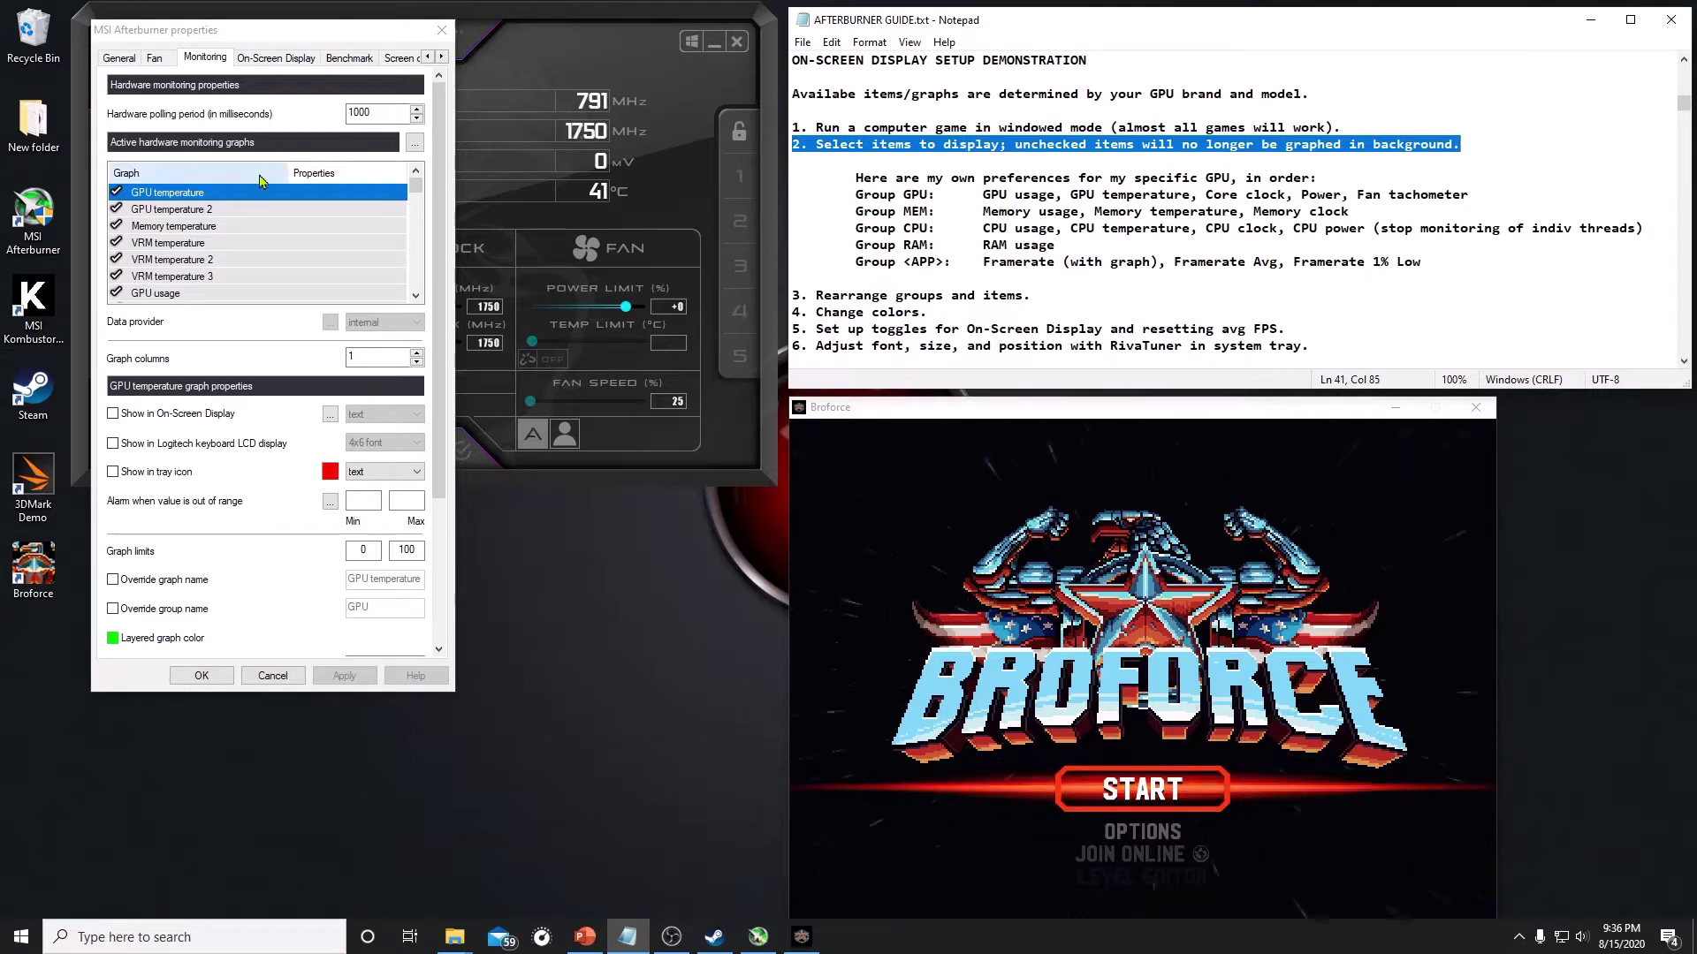
Show GPU temperature and Memory temperature in the On-Screen Display, applying each change
left_click(124, 384)
left_click(113, 414)
left_click(341, 679)
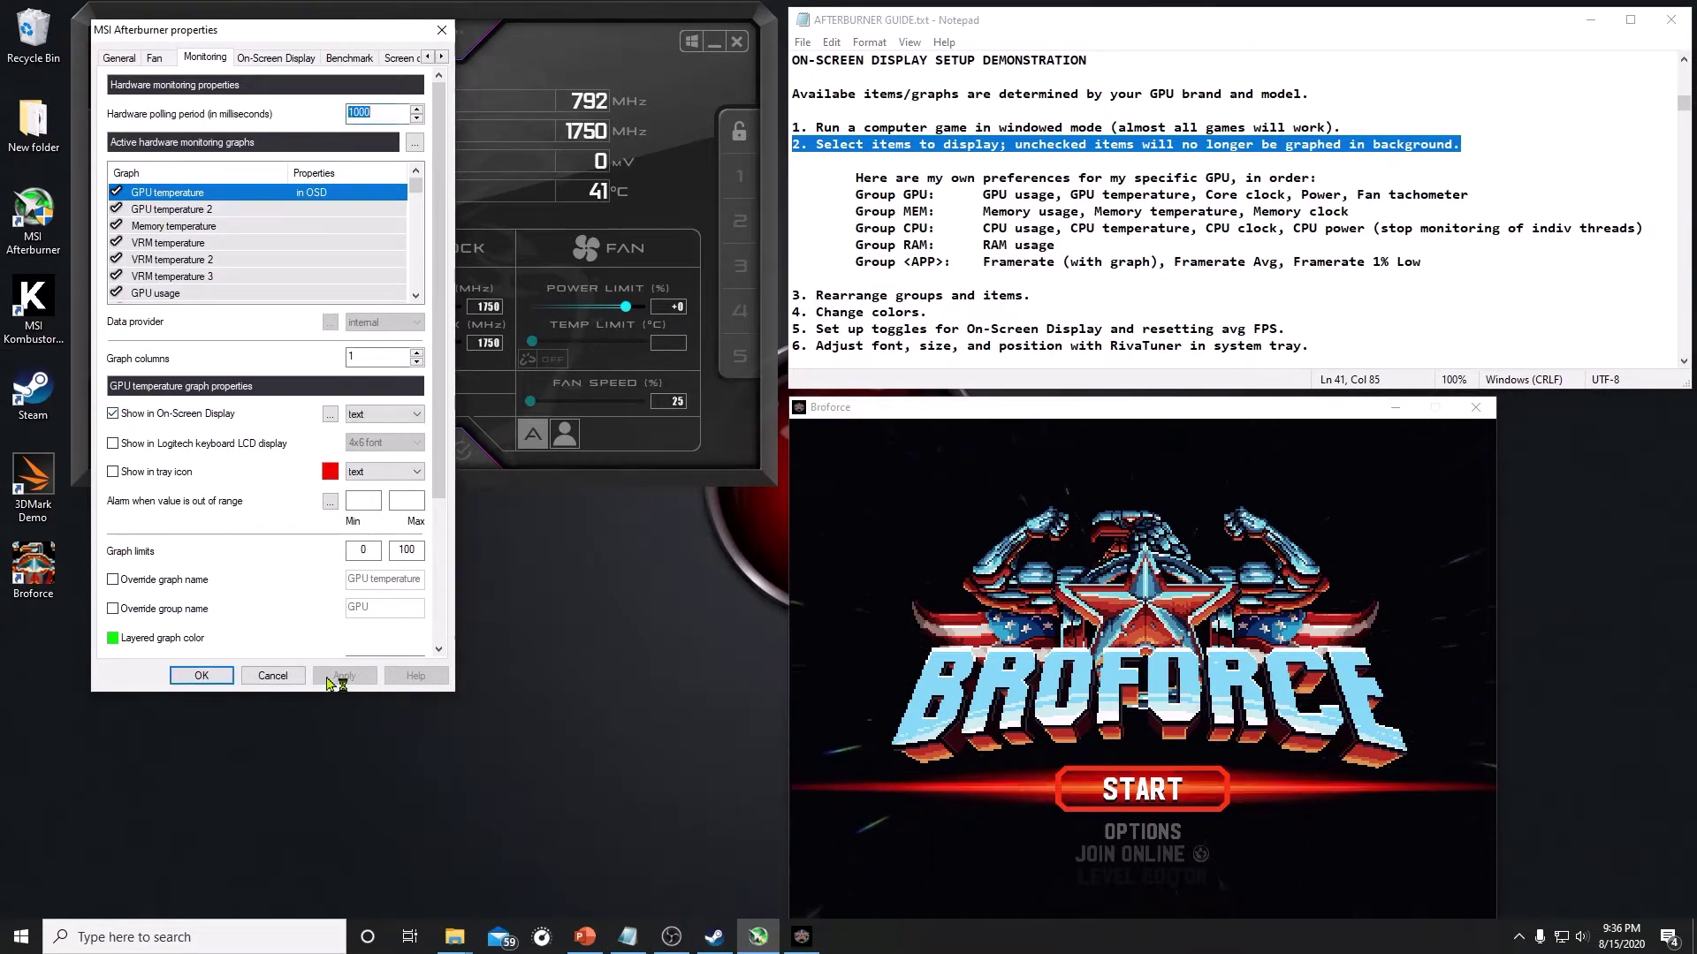
left_click(151, 226)
left_click(113, 414)
left_click(344, 675)
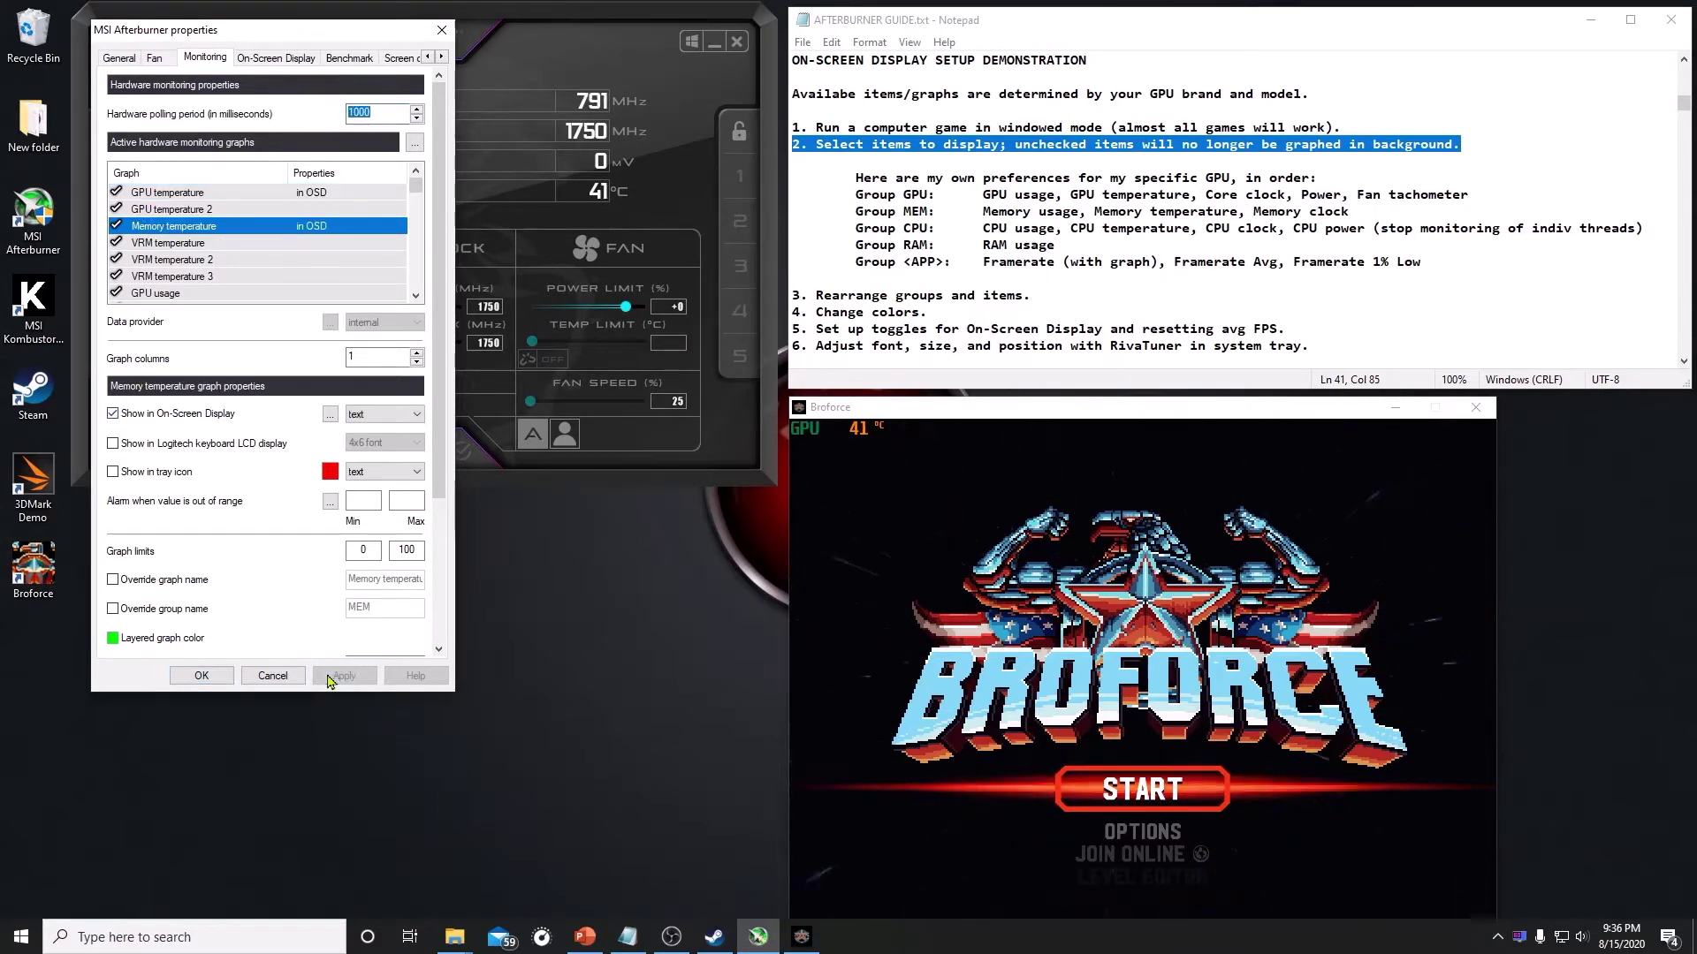
Show GPU usage and Memory usage in the On-Screen Display, applying each change
left_click(157, 293)
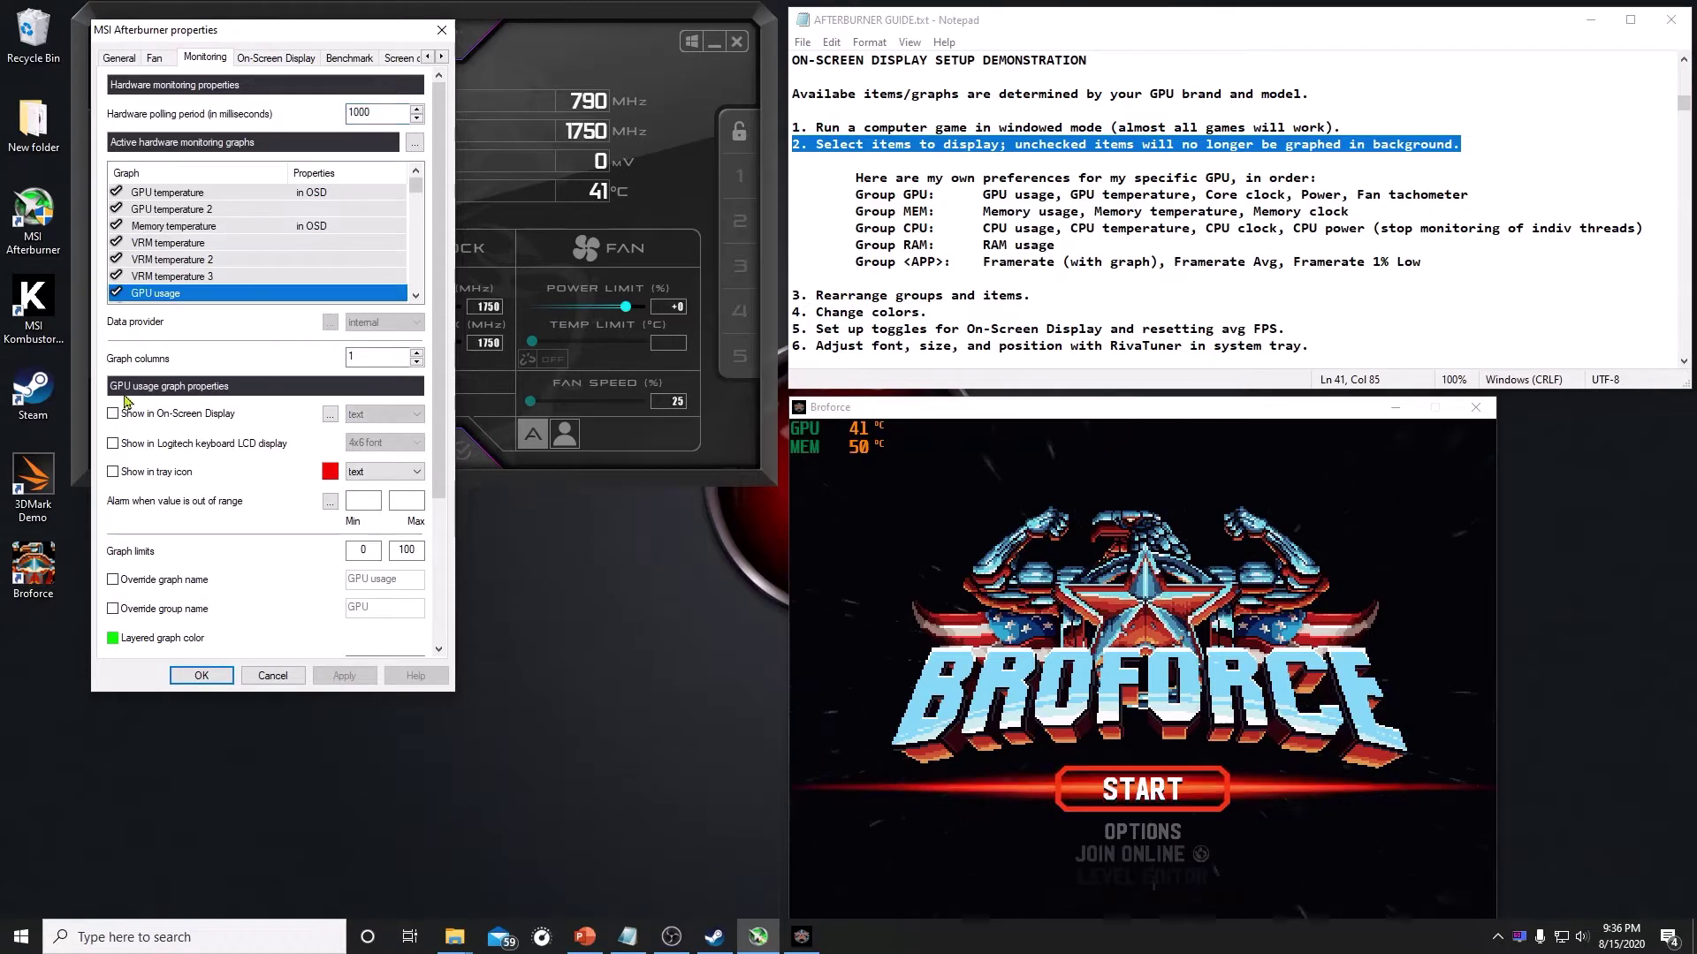
left_click(112, 414)
left_click(343, 675)
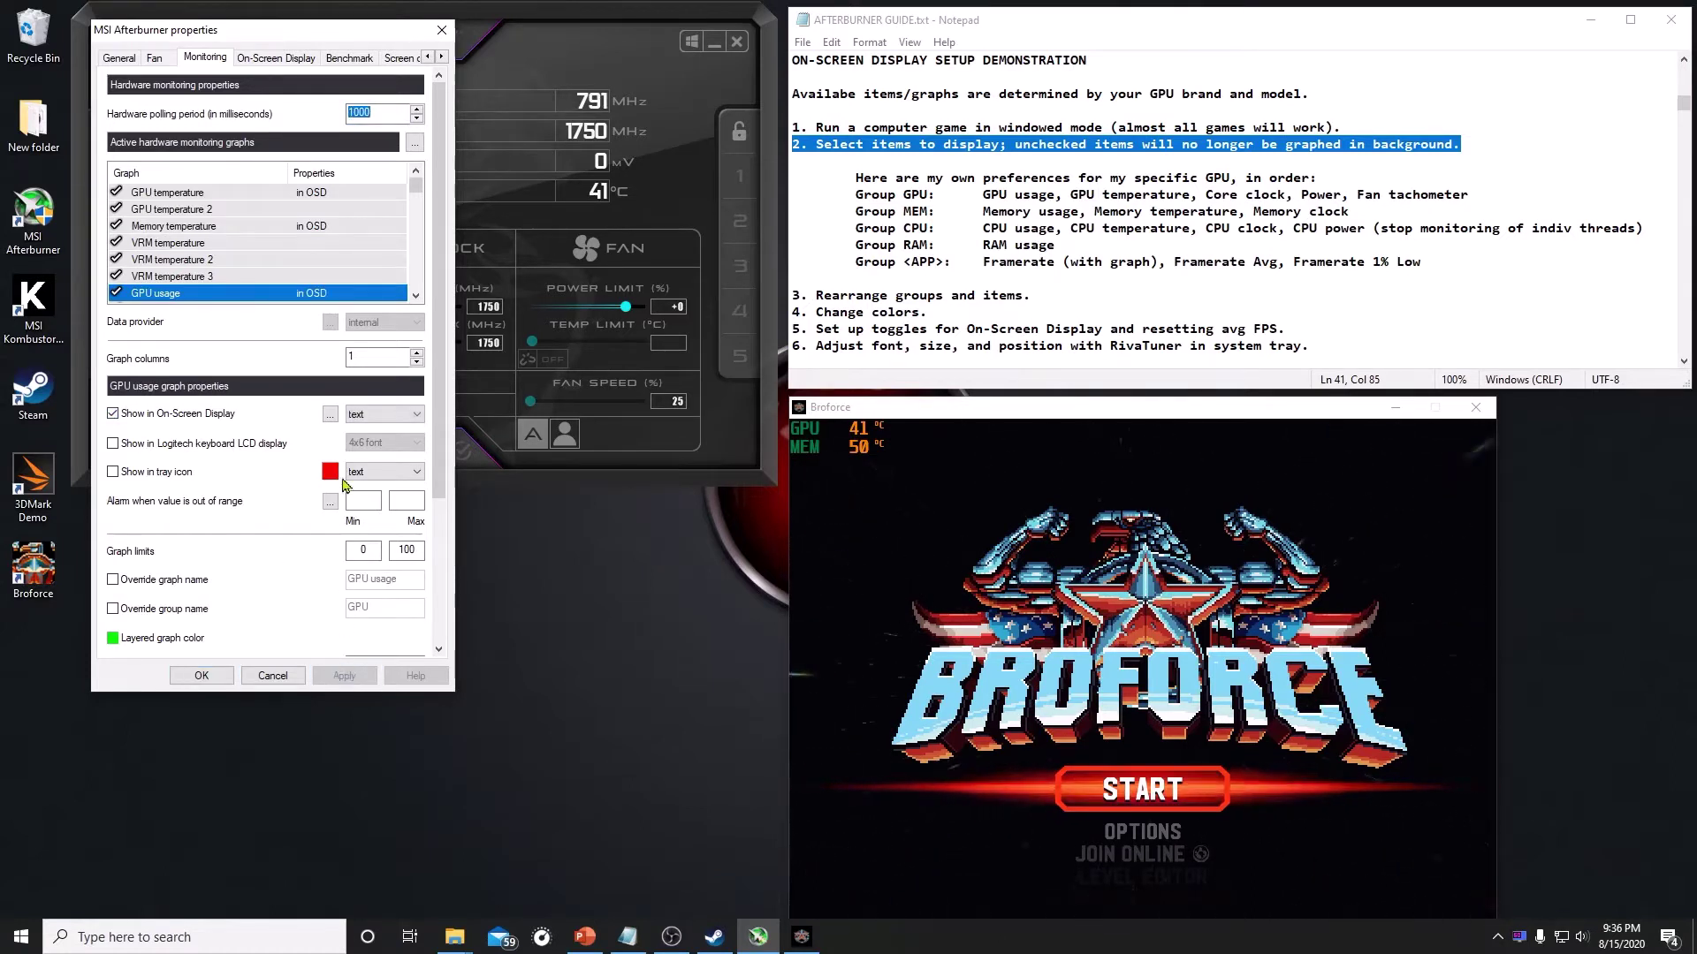
left_click(415, 296)
left_click(415, 297)
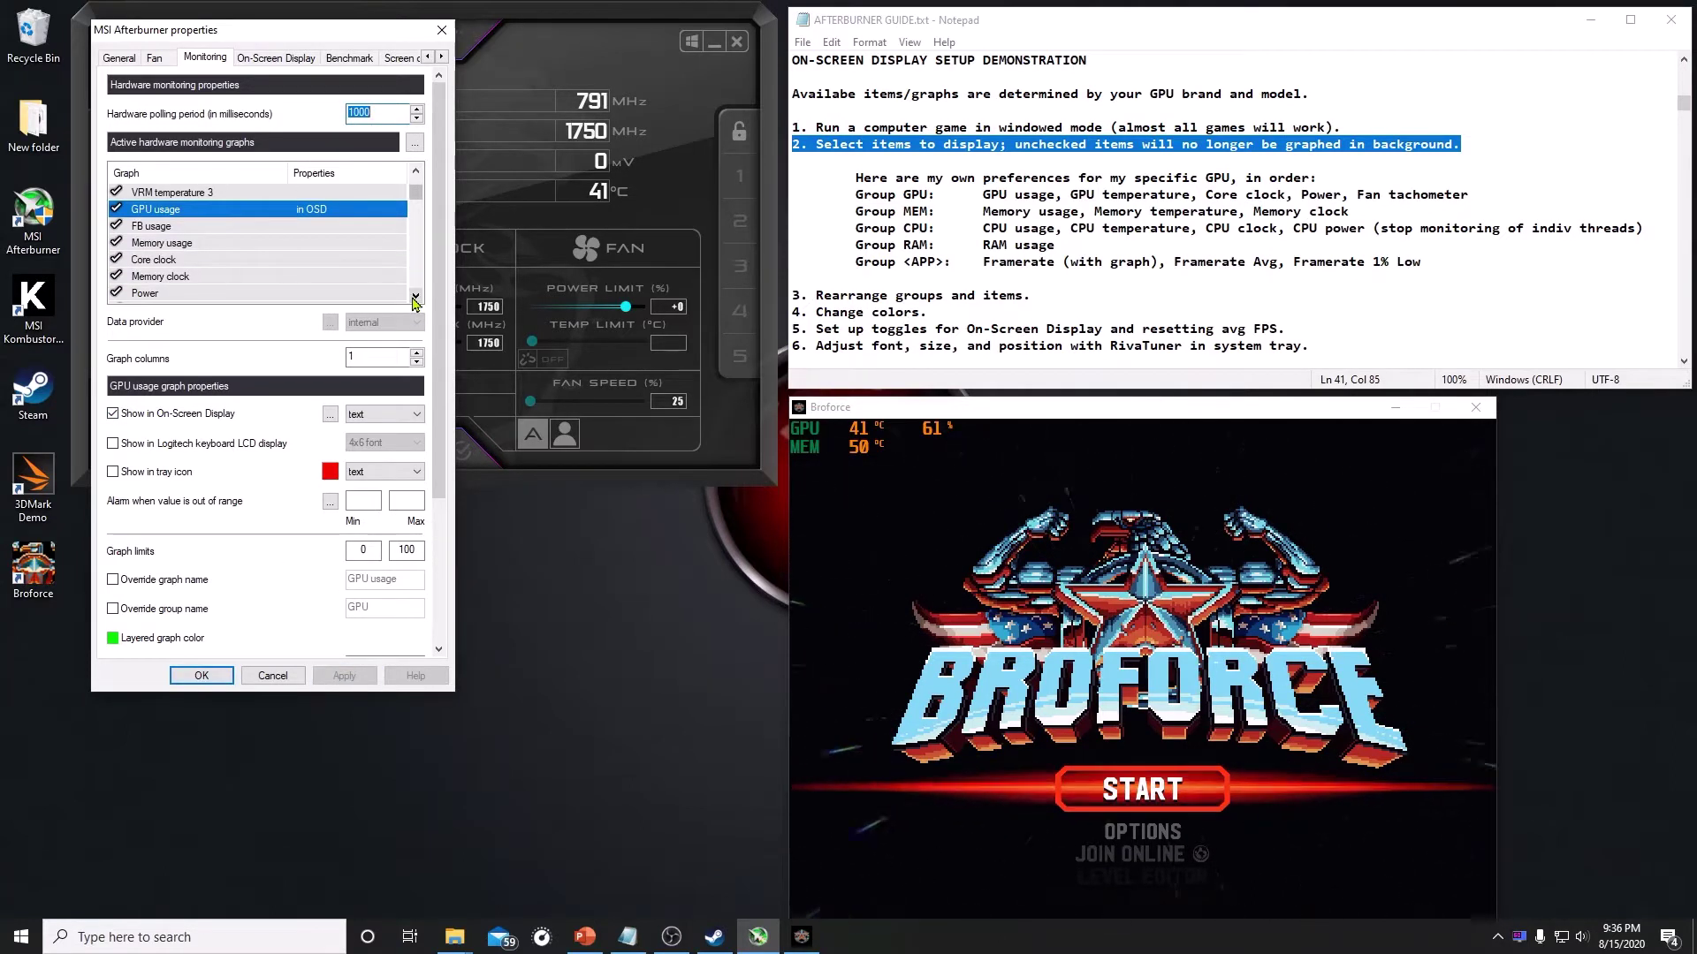
left_click(416, 297)
left_click(196, 228)
left_click(113, 414)
left_click(339, 677)
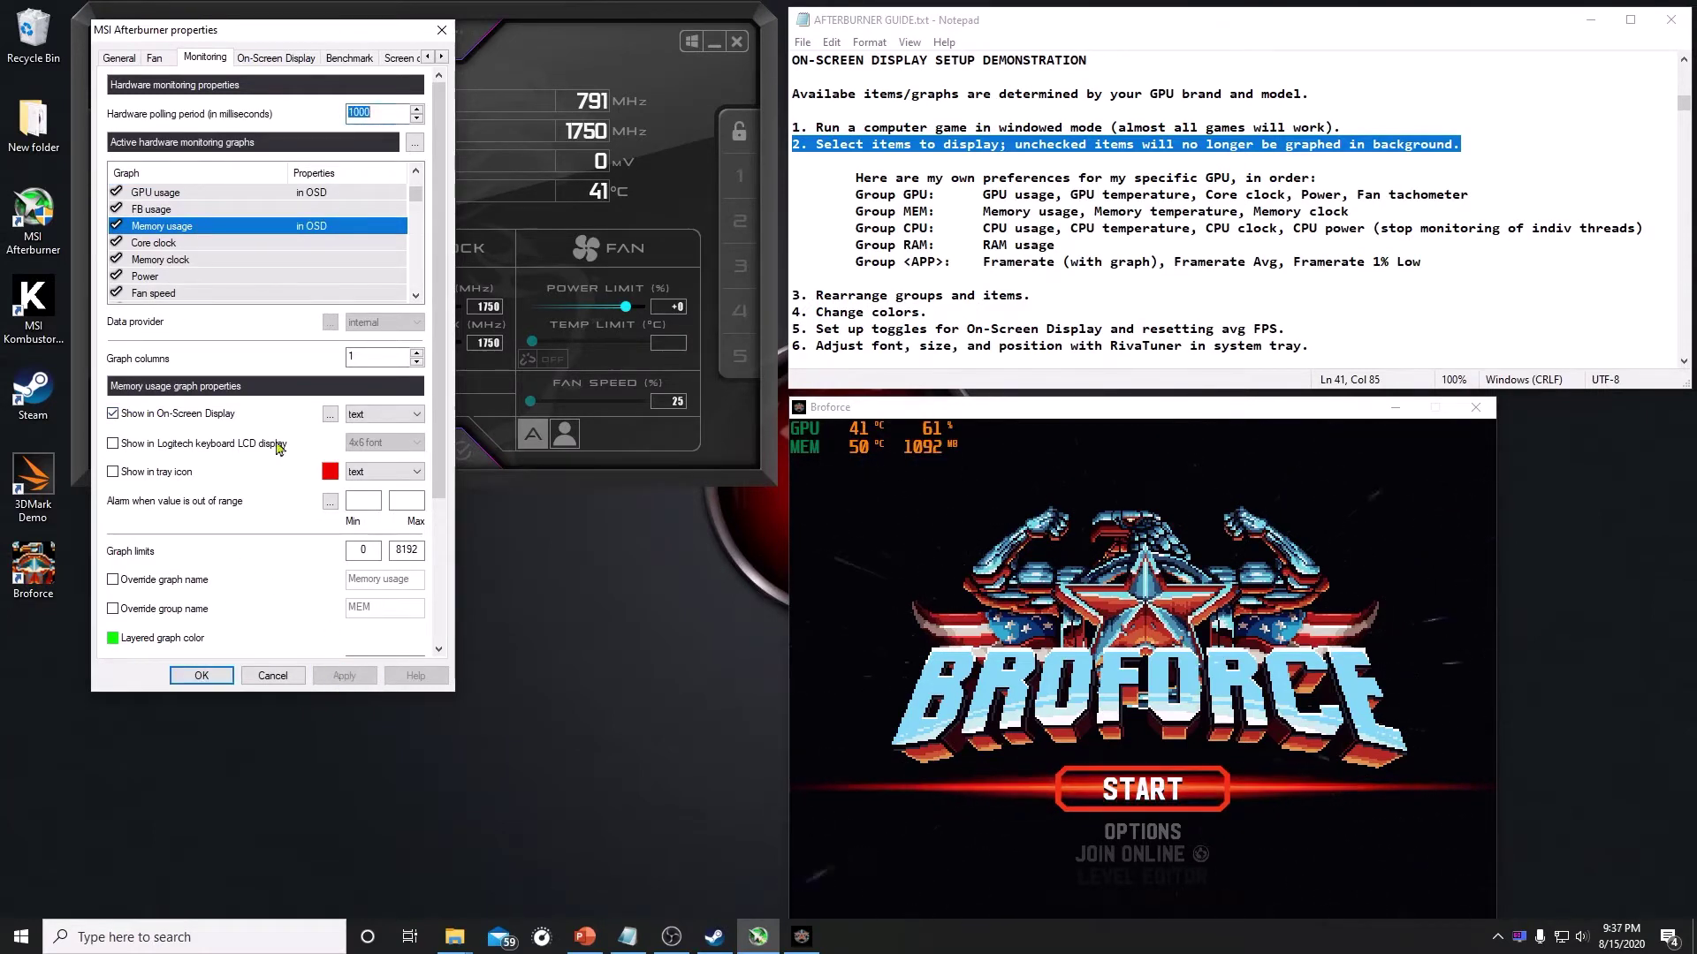
Show Core clock and Memory clock in the On-Screen Display, applying each change
left_click(173, 245)
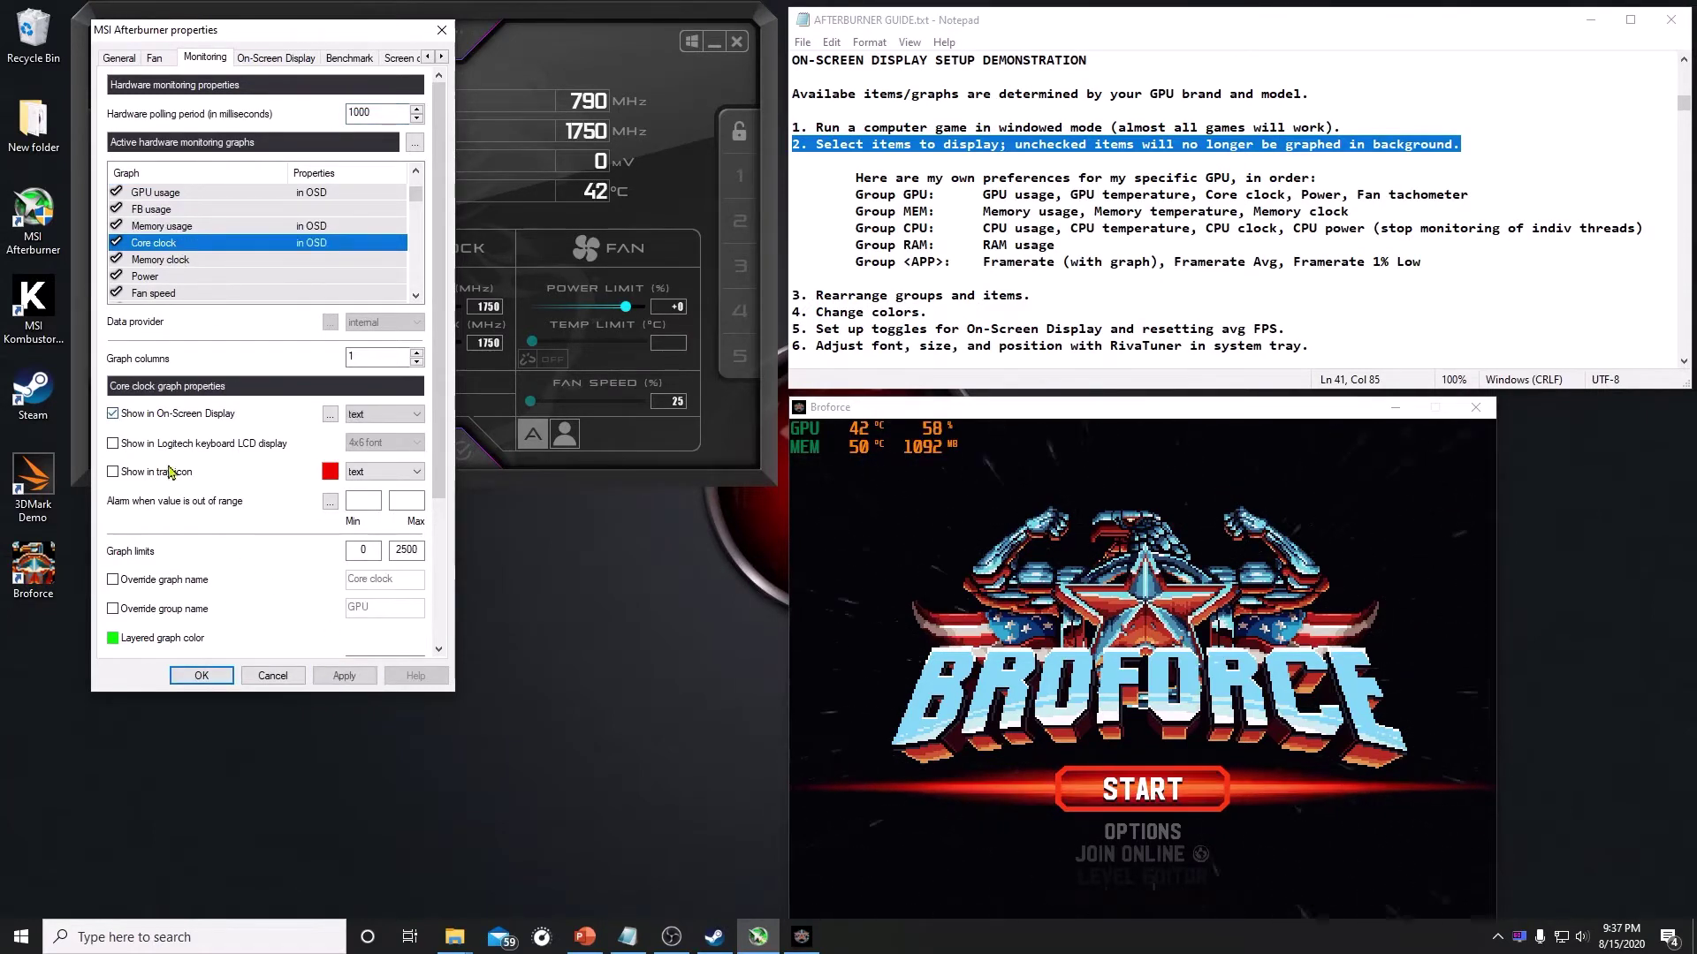
left_click(344, 676)
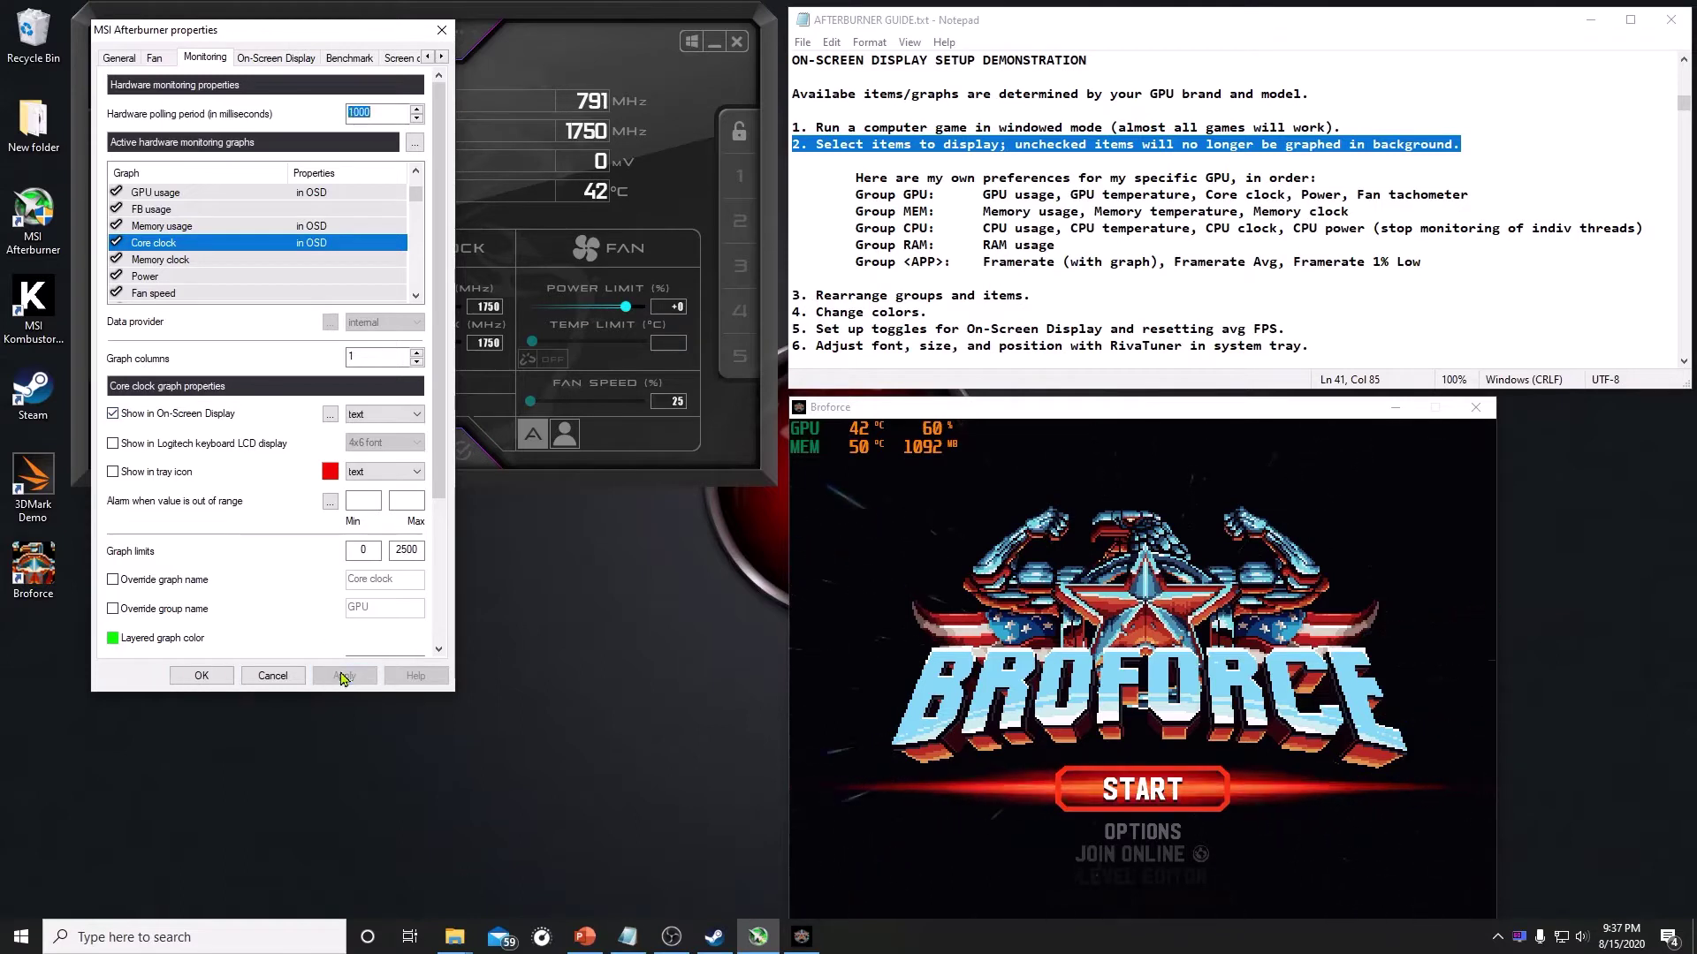
left_click(184, 261)
left_click(114, 414)
left_click(343, 676)
Show Power and Fan tachometer in the On-Screen Display, applying each change
left_click(177, 276)
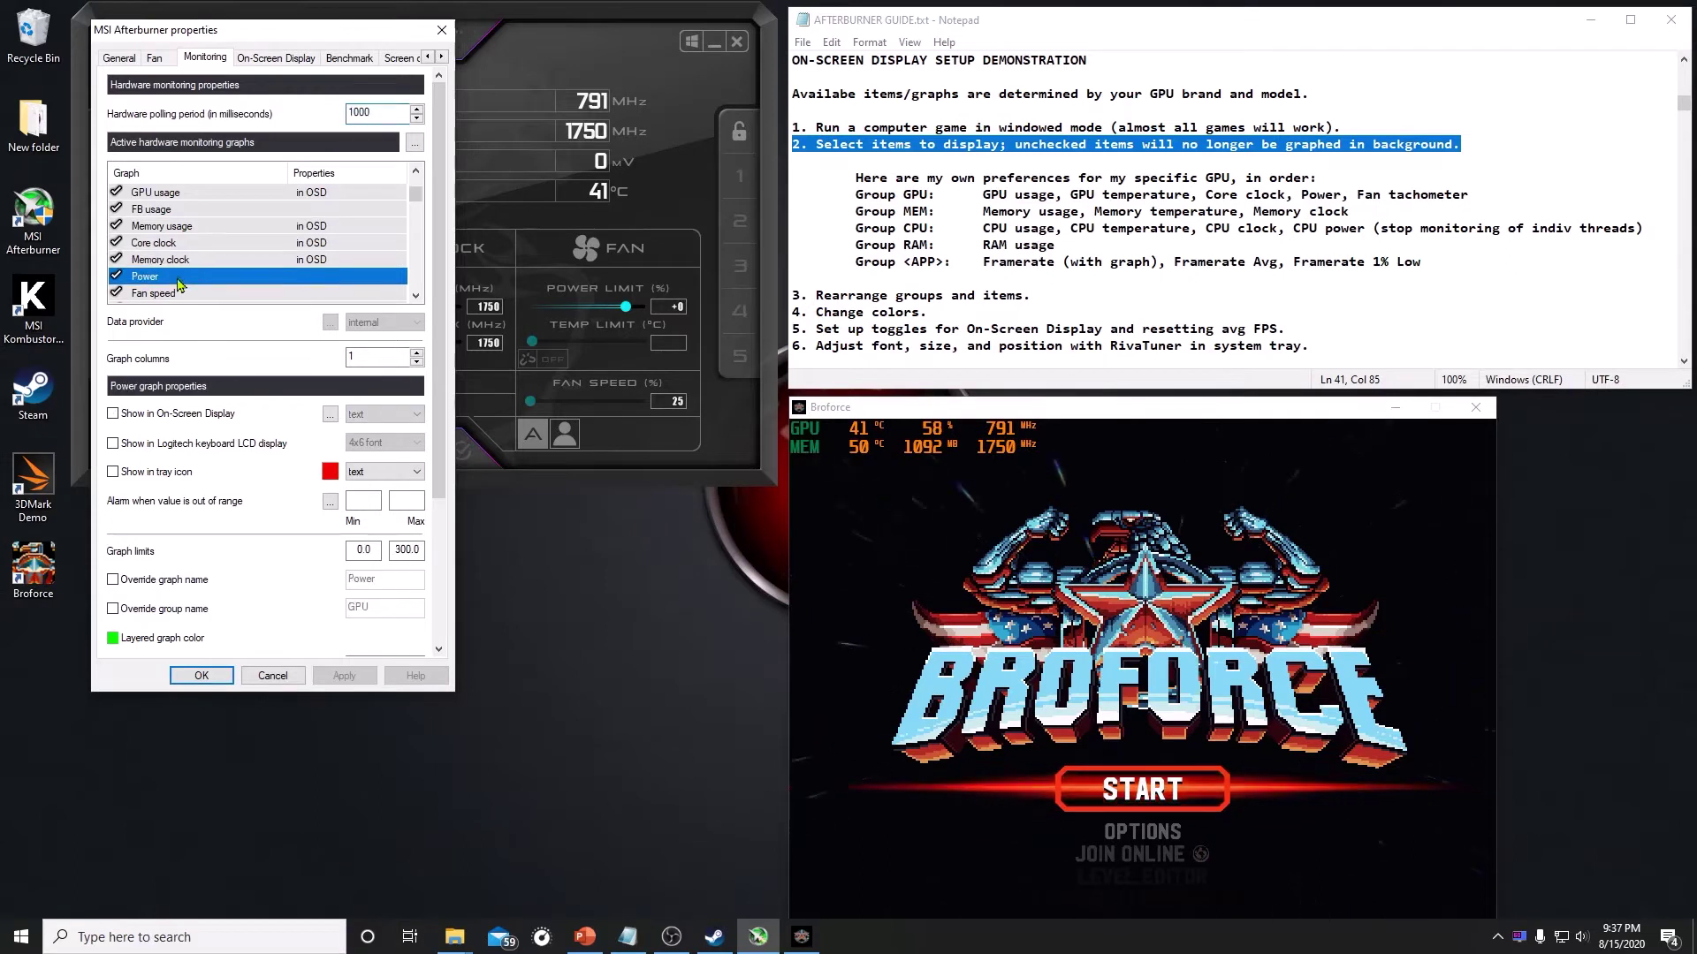
left_click(113, 413)
left_click(350, 676)
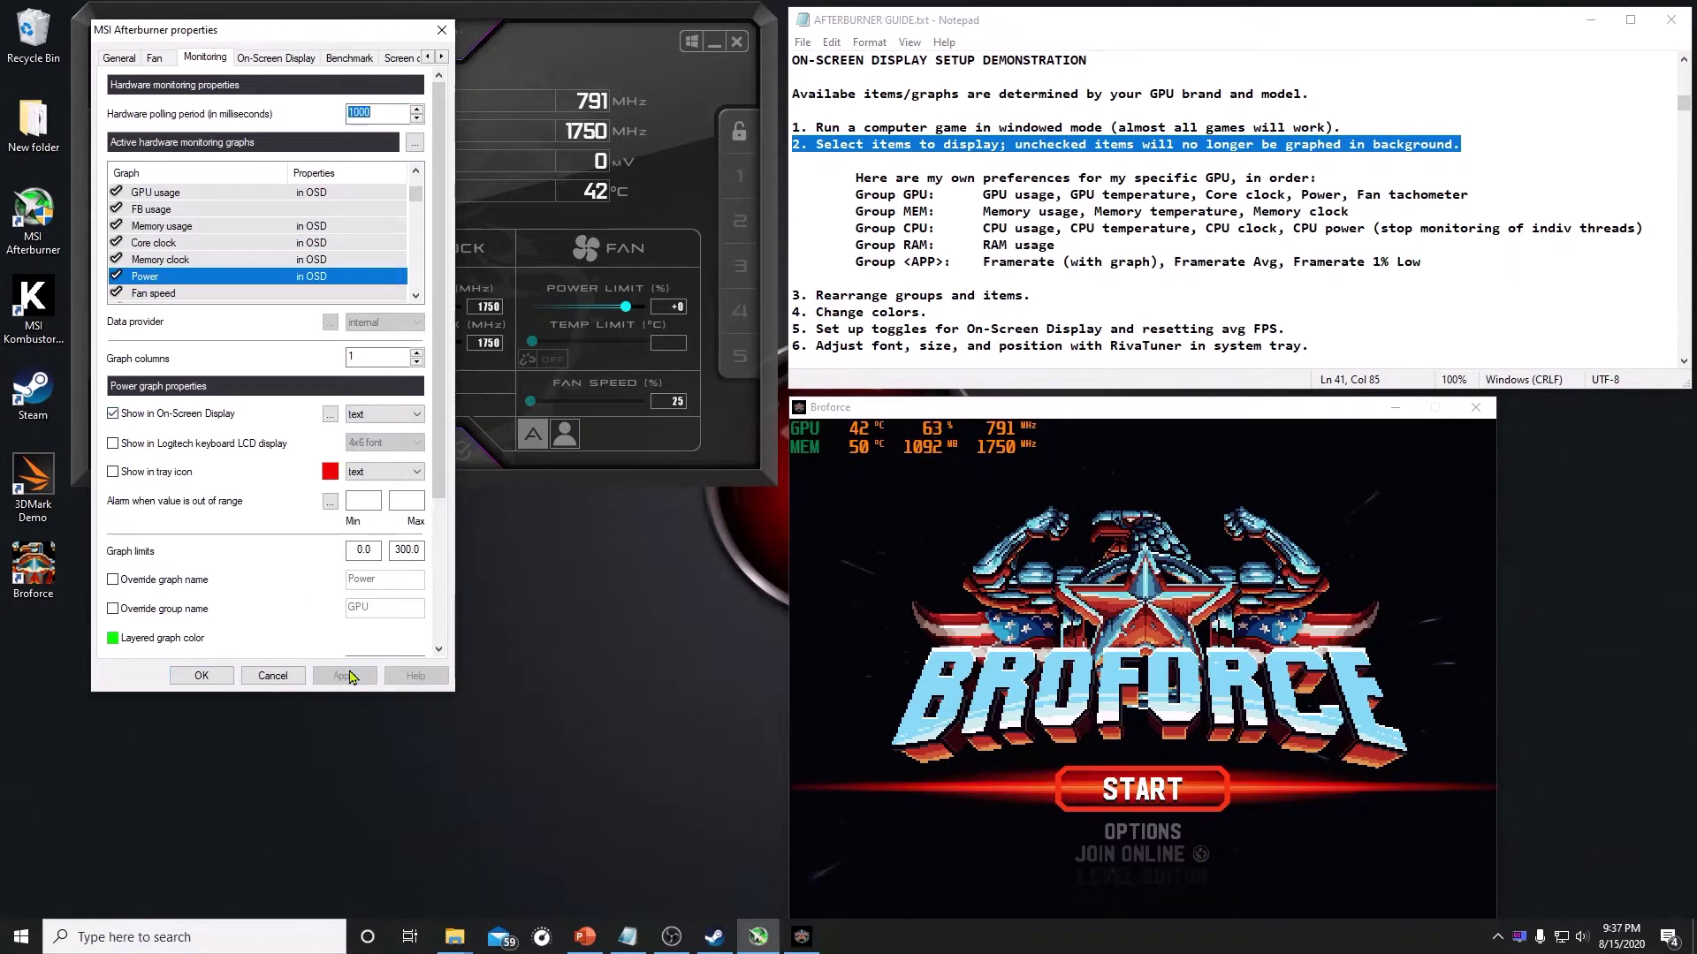
scroll(419, 305, "down", 2)
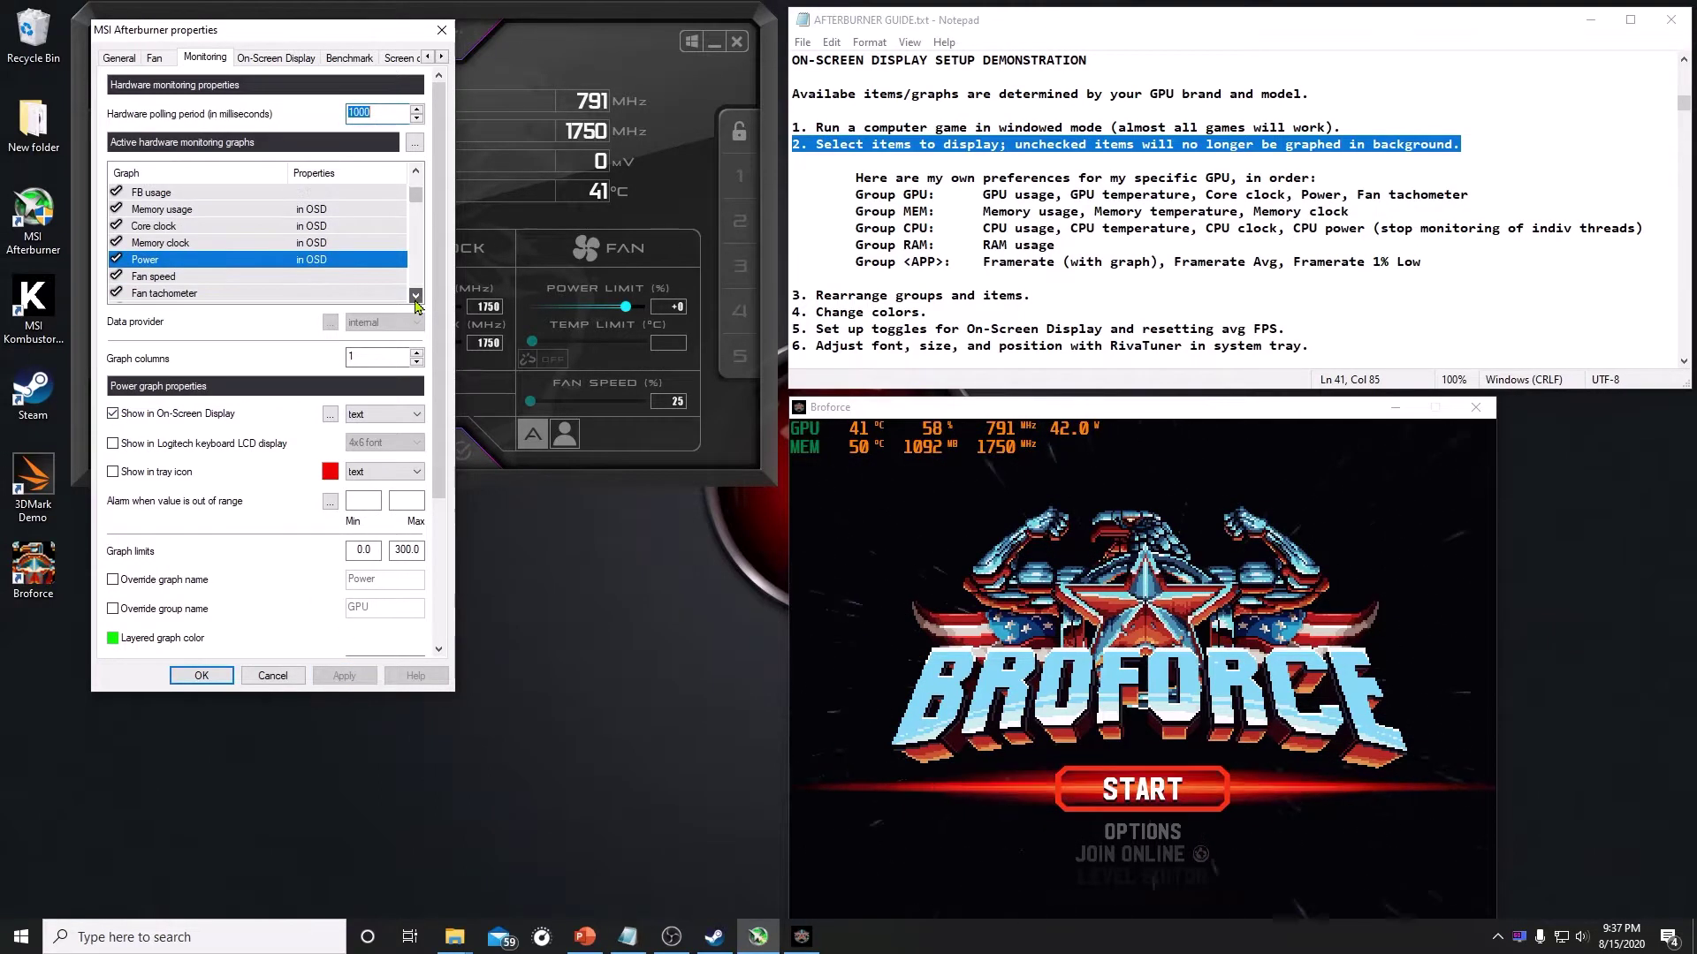
left_click(206, 210)
left_click(113, 413)
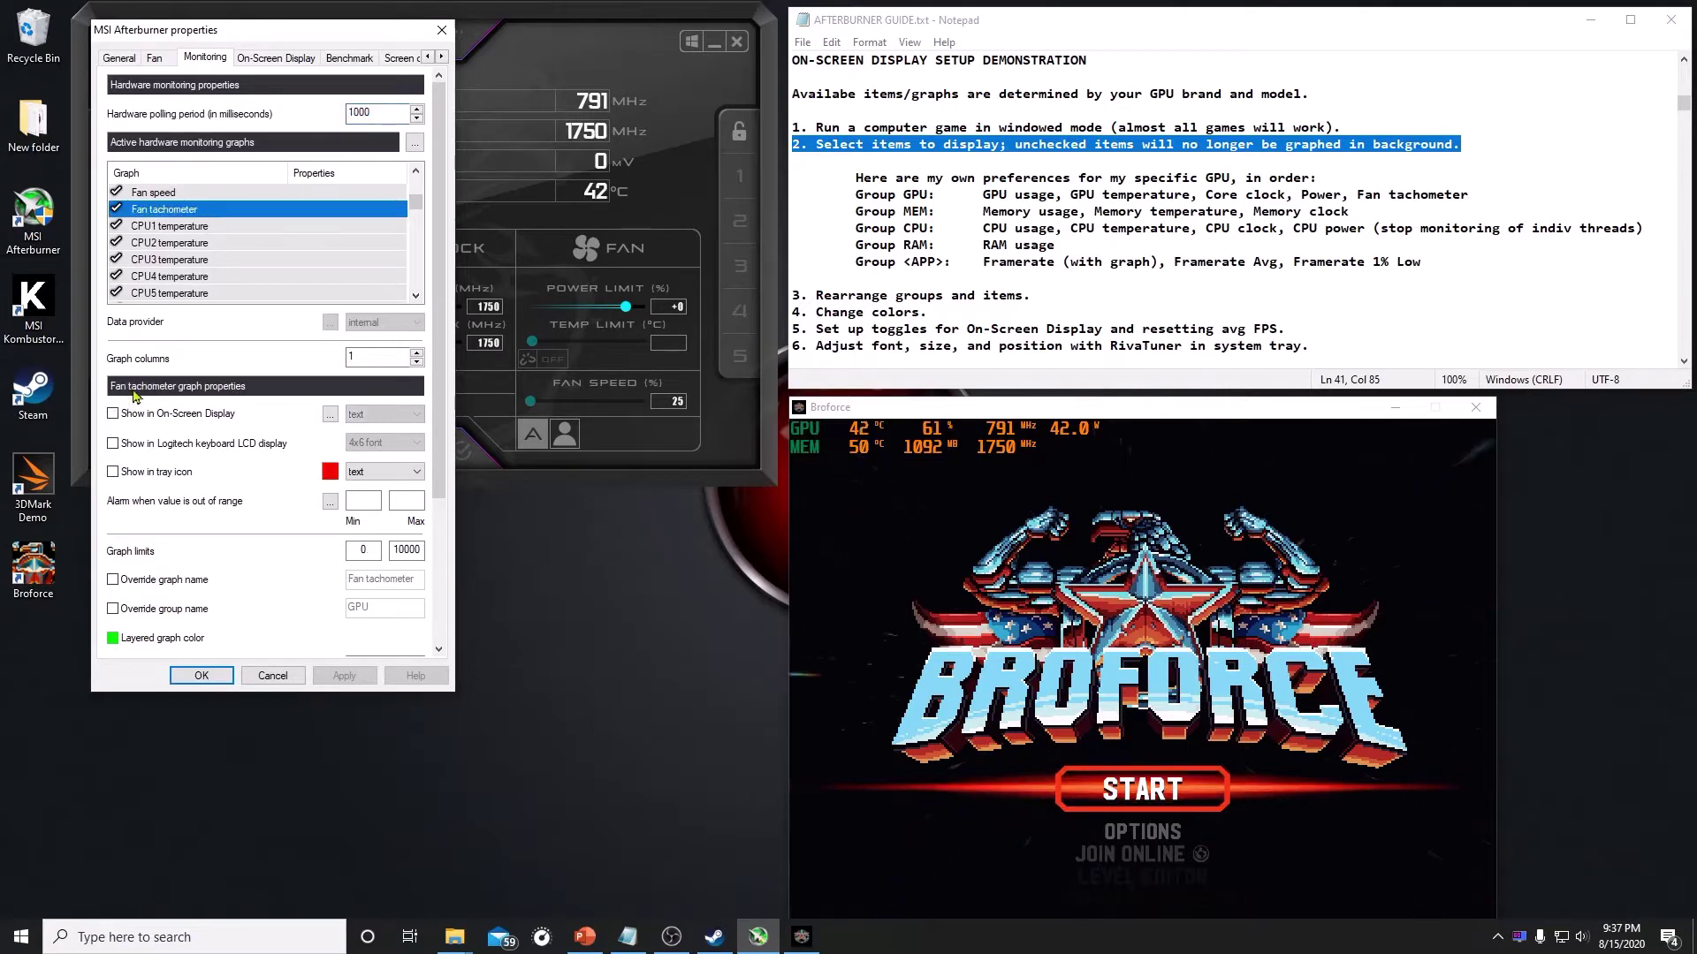
left_click(342, 676)
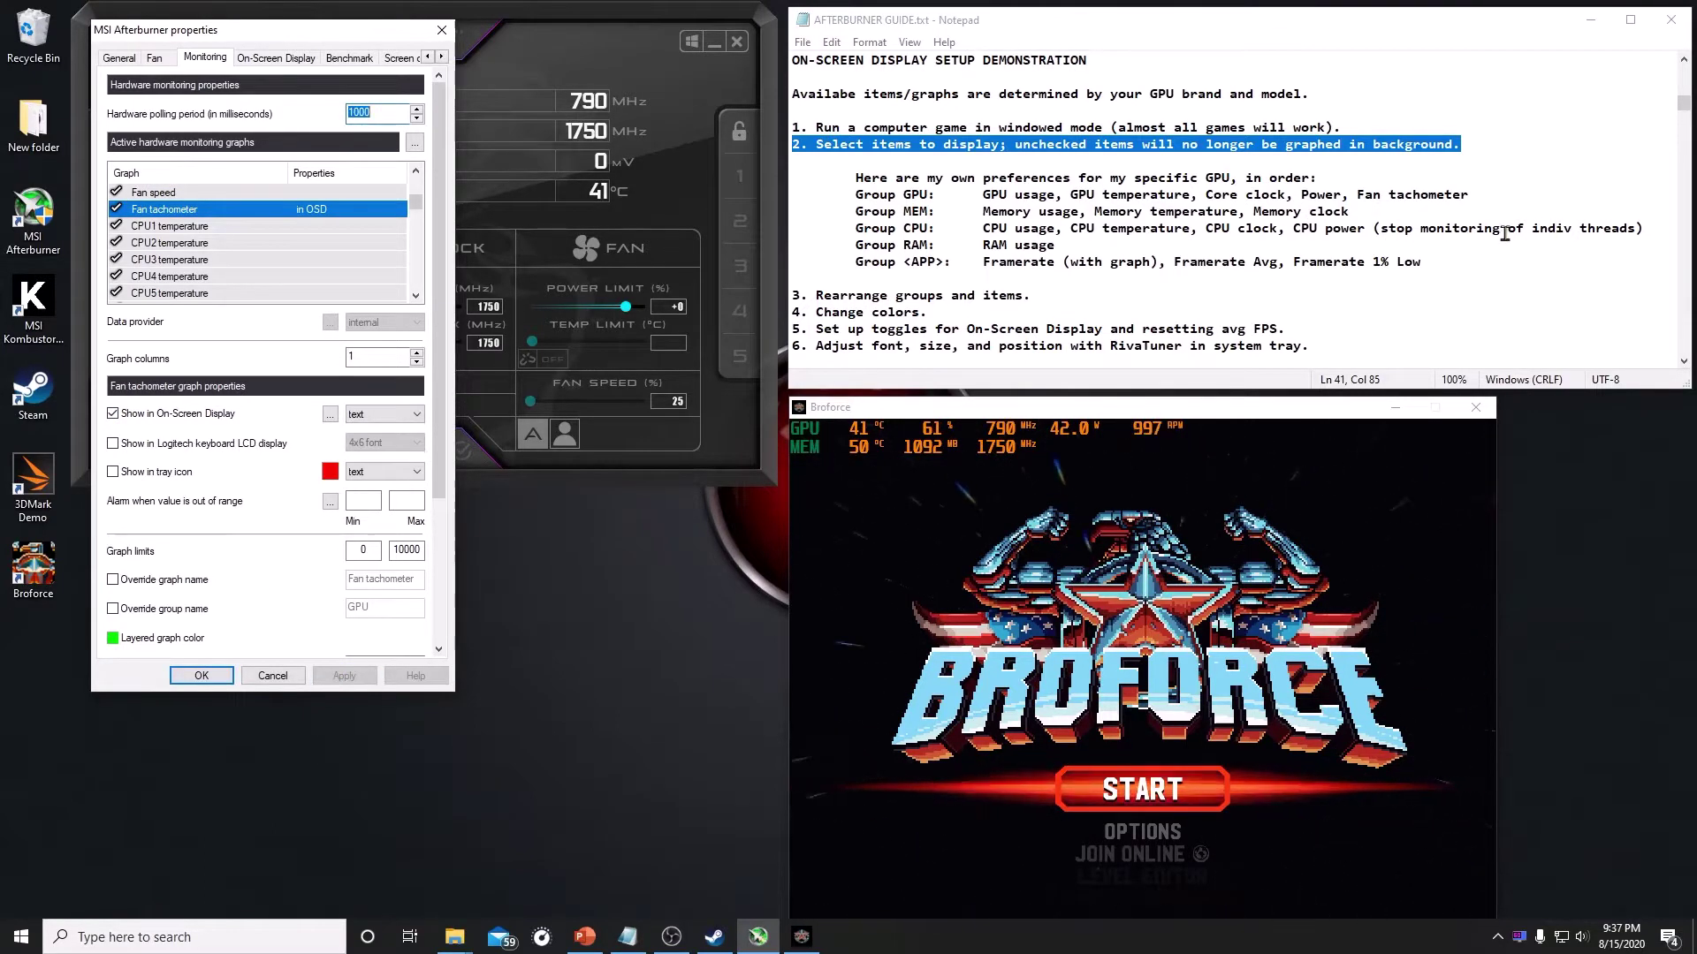
Select all CPU temperature graphs by type and deactivate them
left_click(186, 231)
right_click(187, 231)
left_click(200, 237)
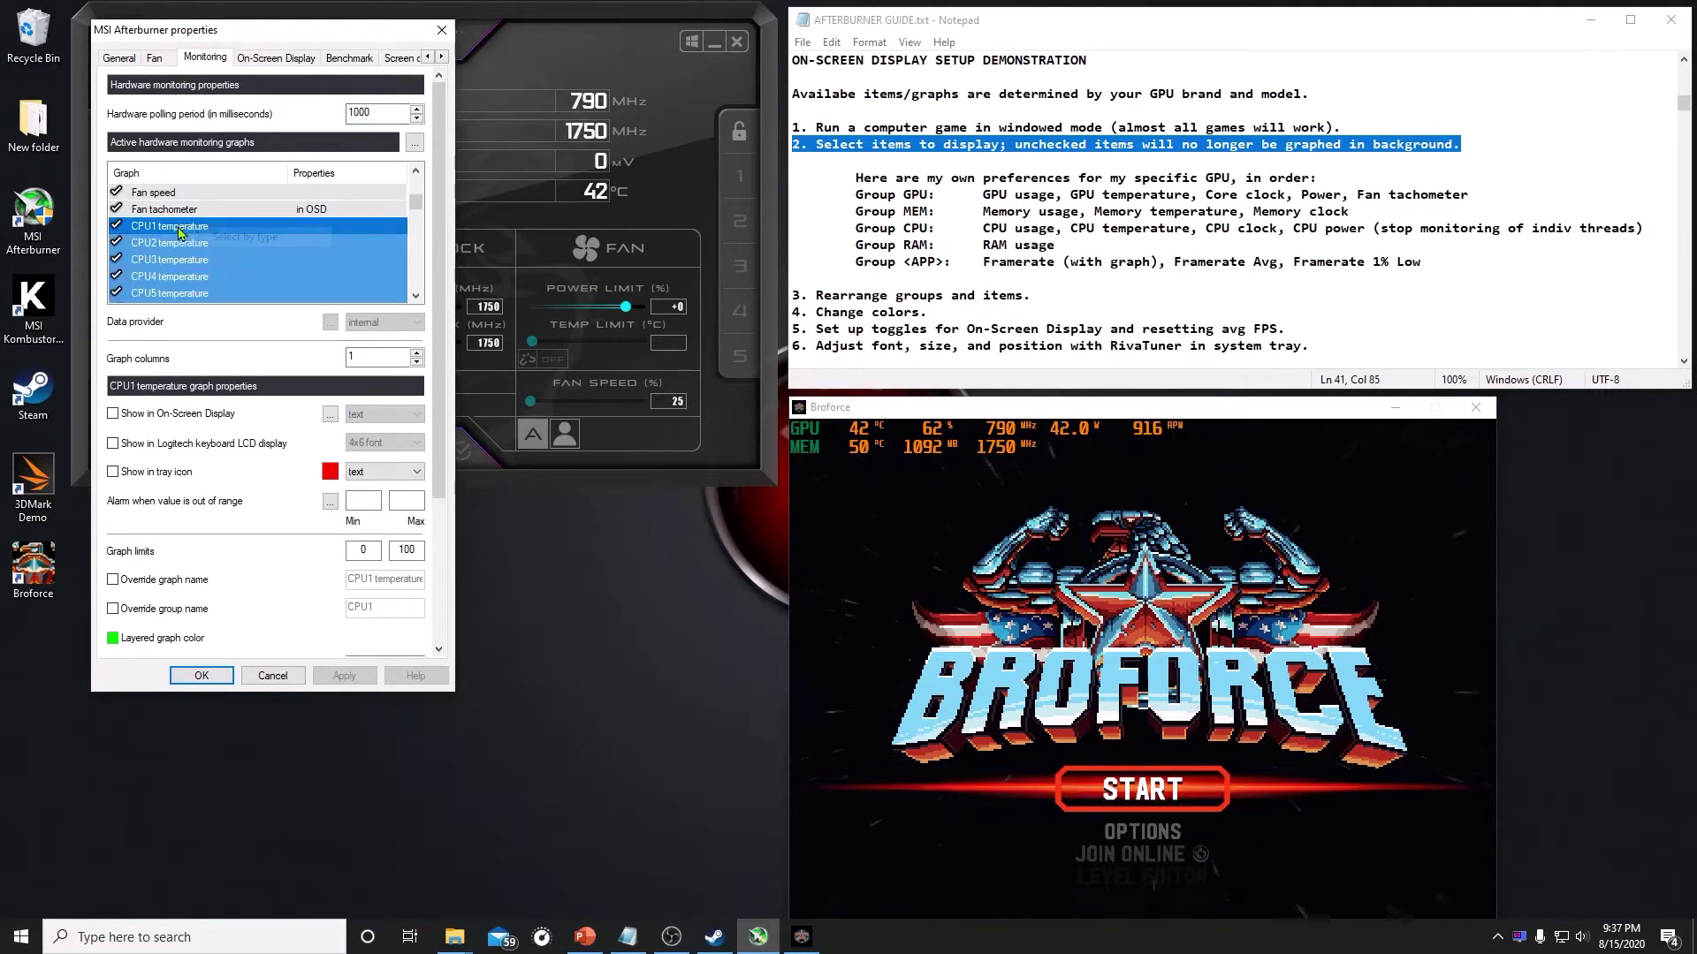
Reactivate only the overall CPU temperature graph, show it in the On-Screen Display and apply the change
left_click(415, 297)
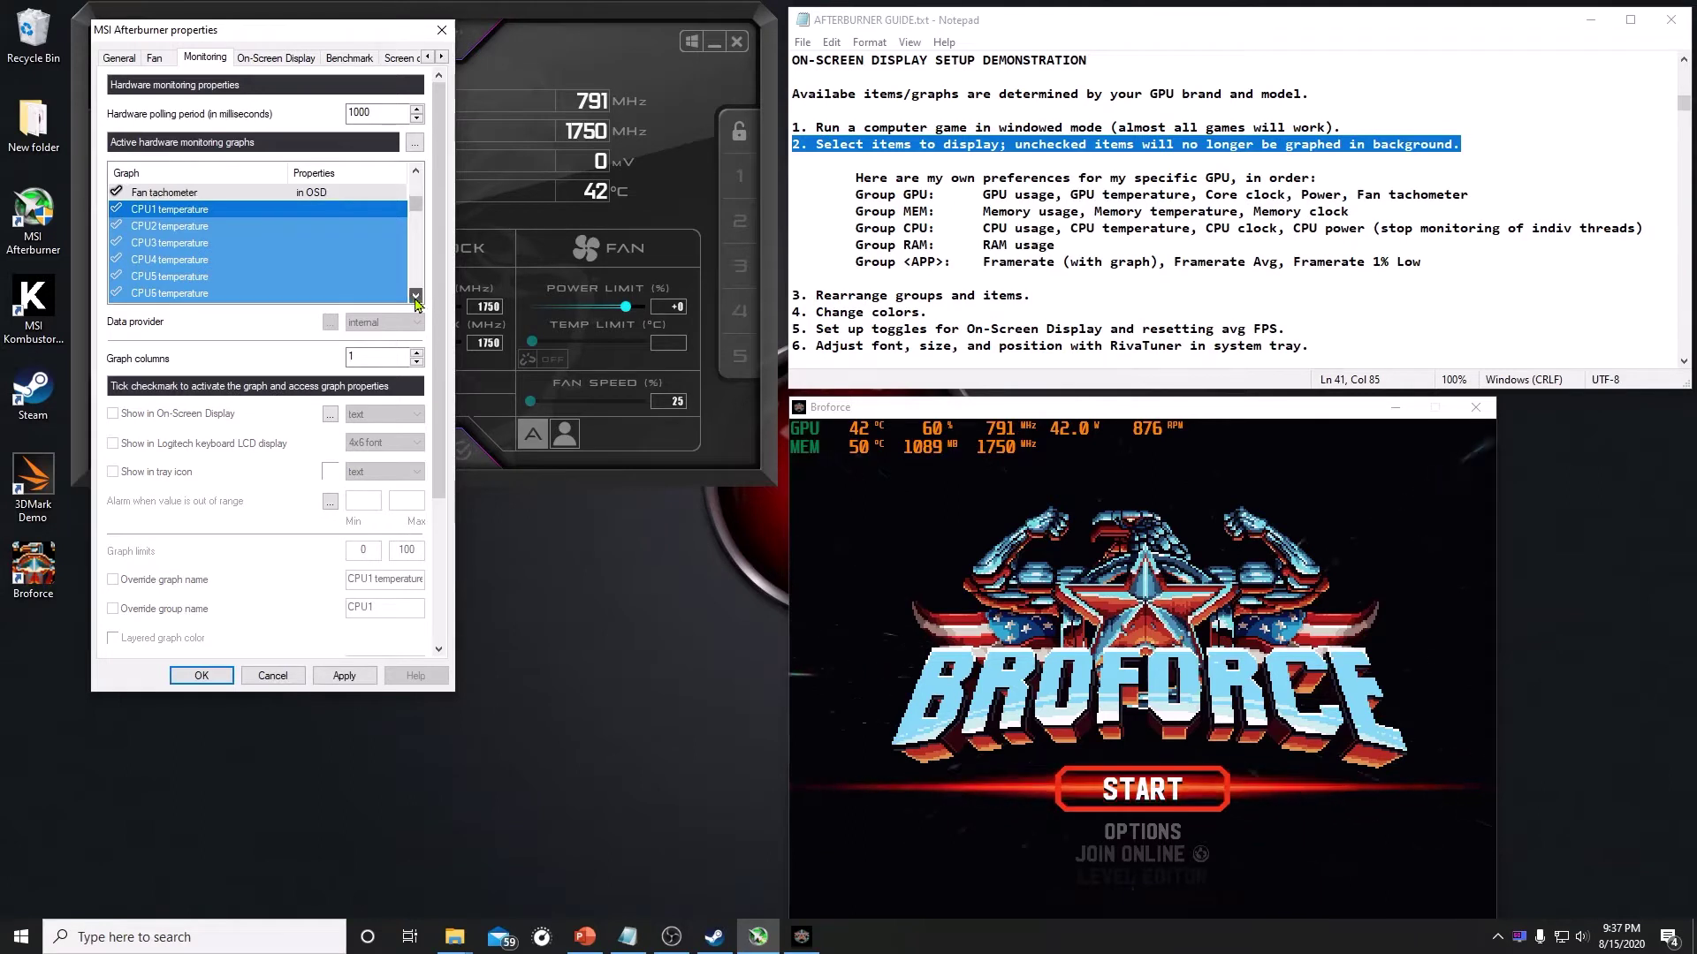
scroll(417, 303, "down", 4)
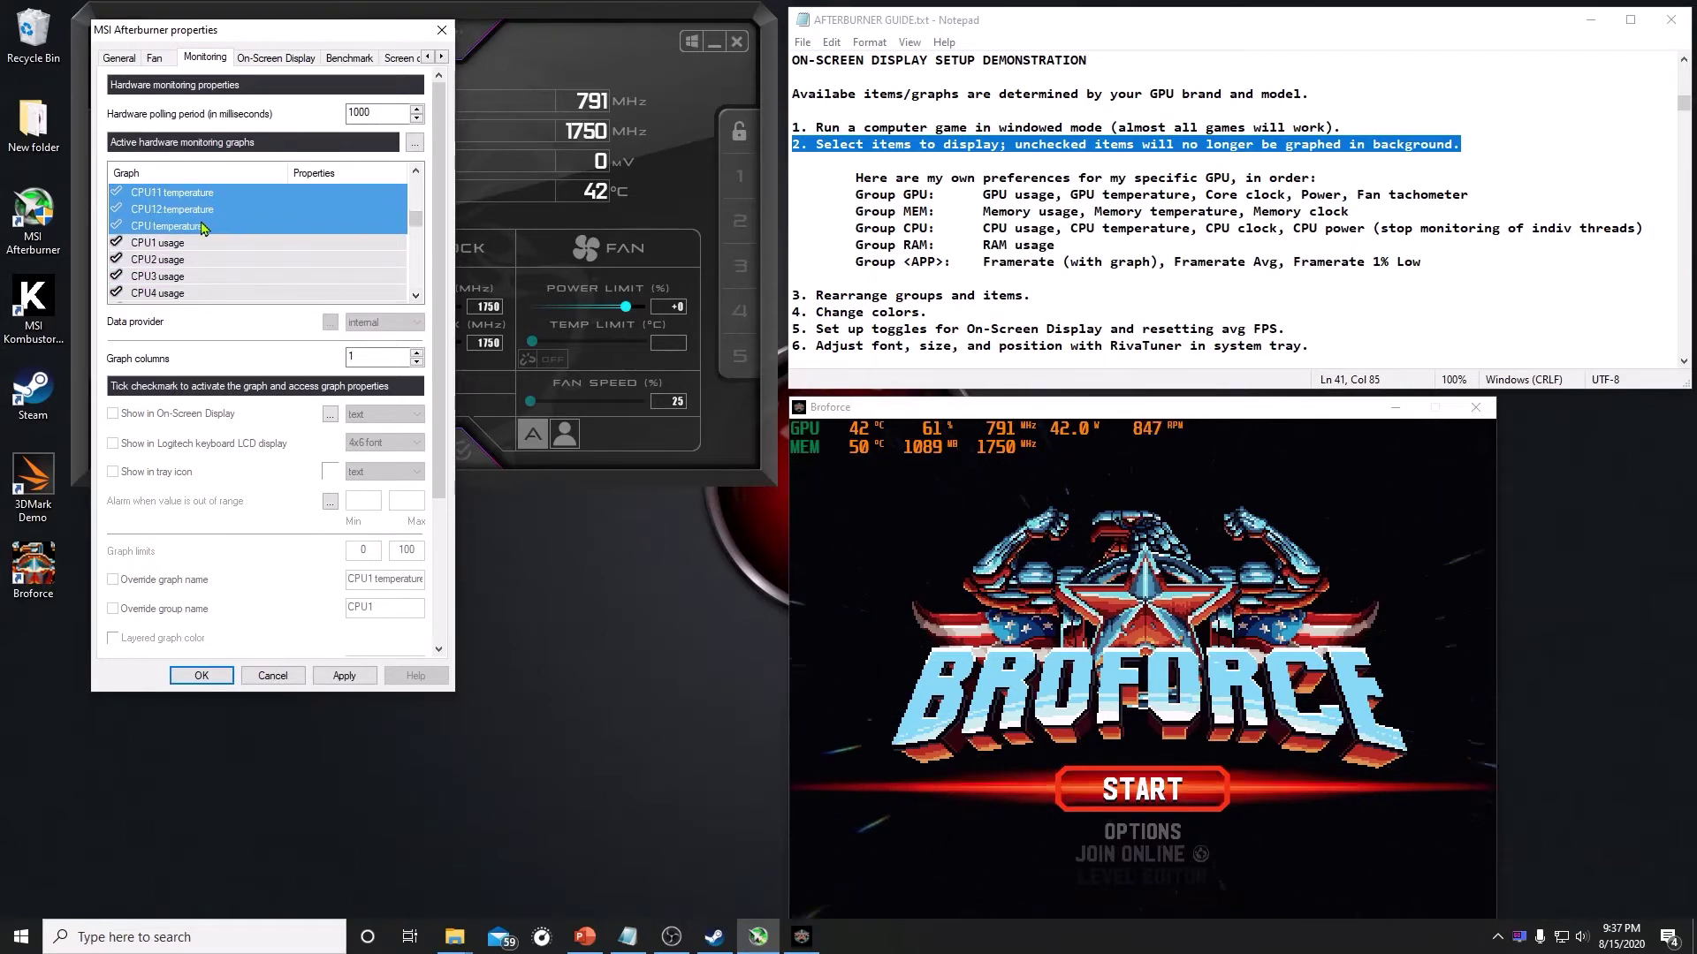
left_click(147, 226)
left_click(116, 226)
left_click(113, 413)
left_click(345, 673)
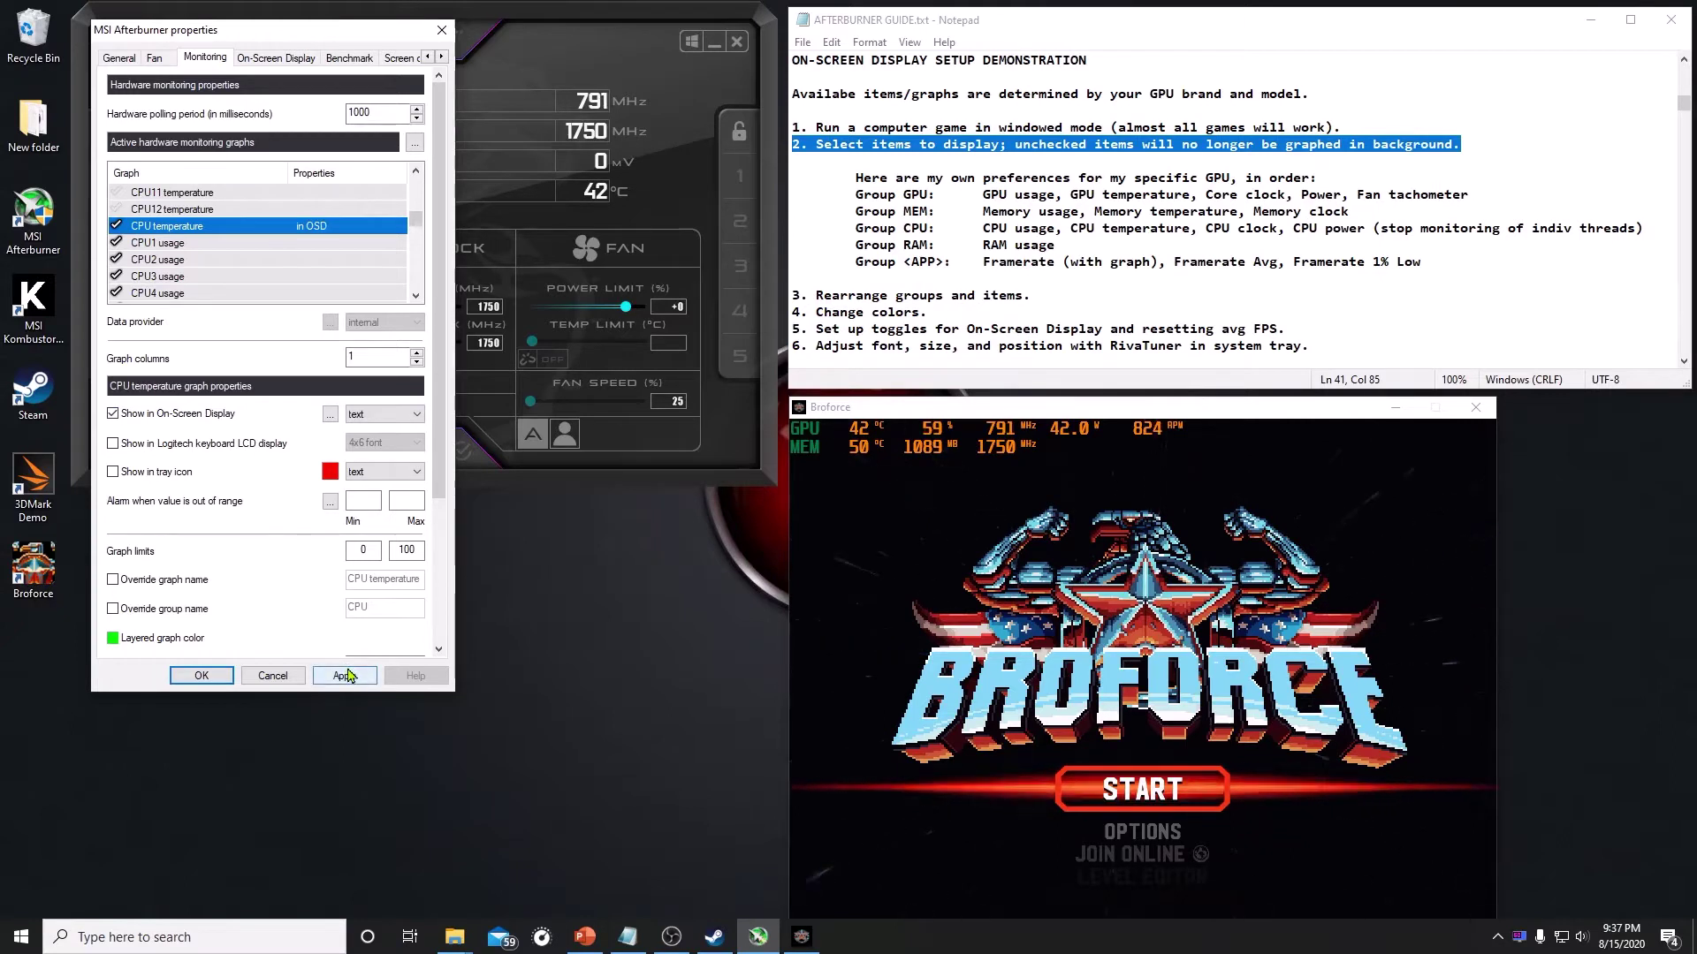
Select all CPU usage graphs by type and deactivate them
right_click(175, 249)
left_click(216, 253)
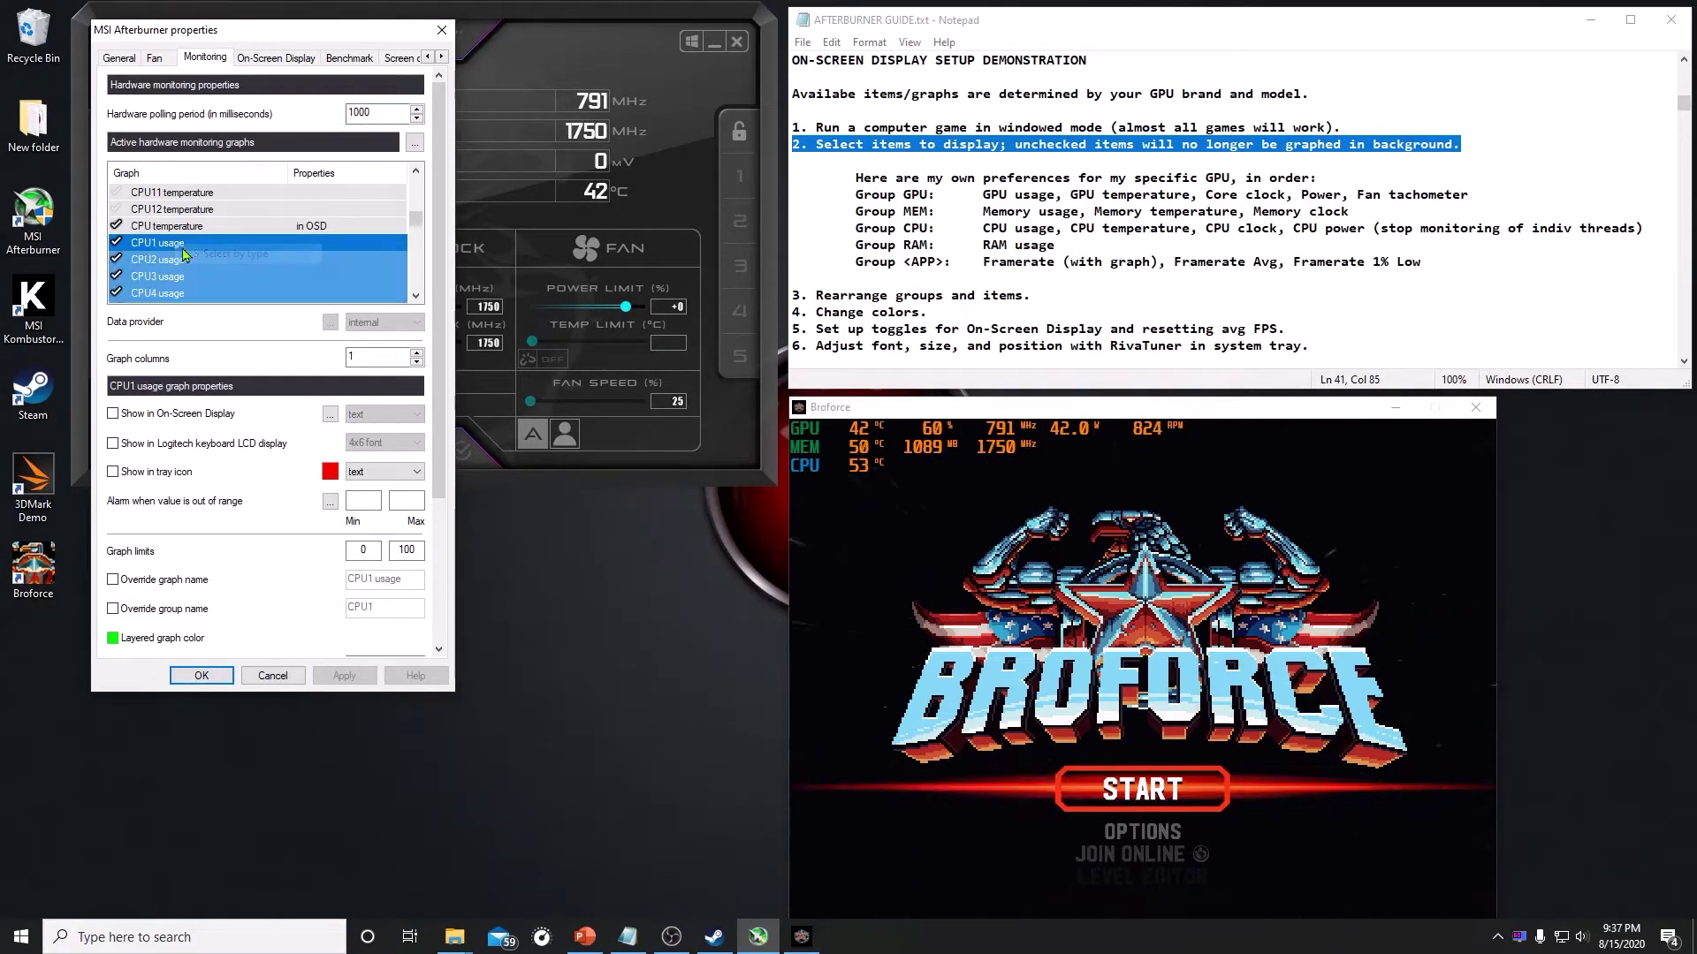
left_click(118, 243)
Reactivate only the overall CPU usage graph, show it in the On-Screen Display and apply the change
scroll(416, 296, "down", 5)
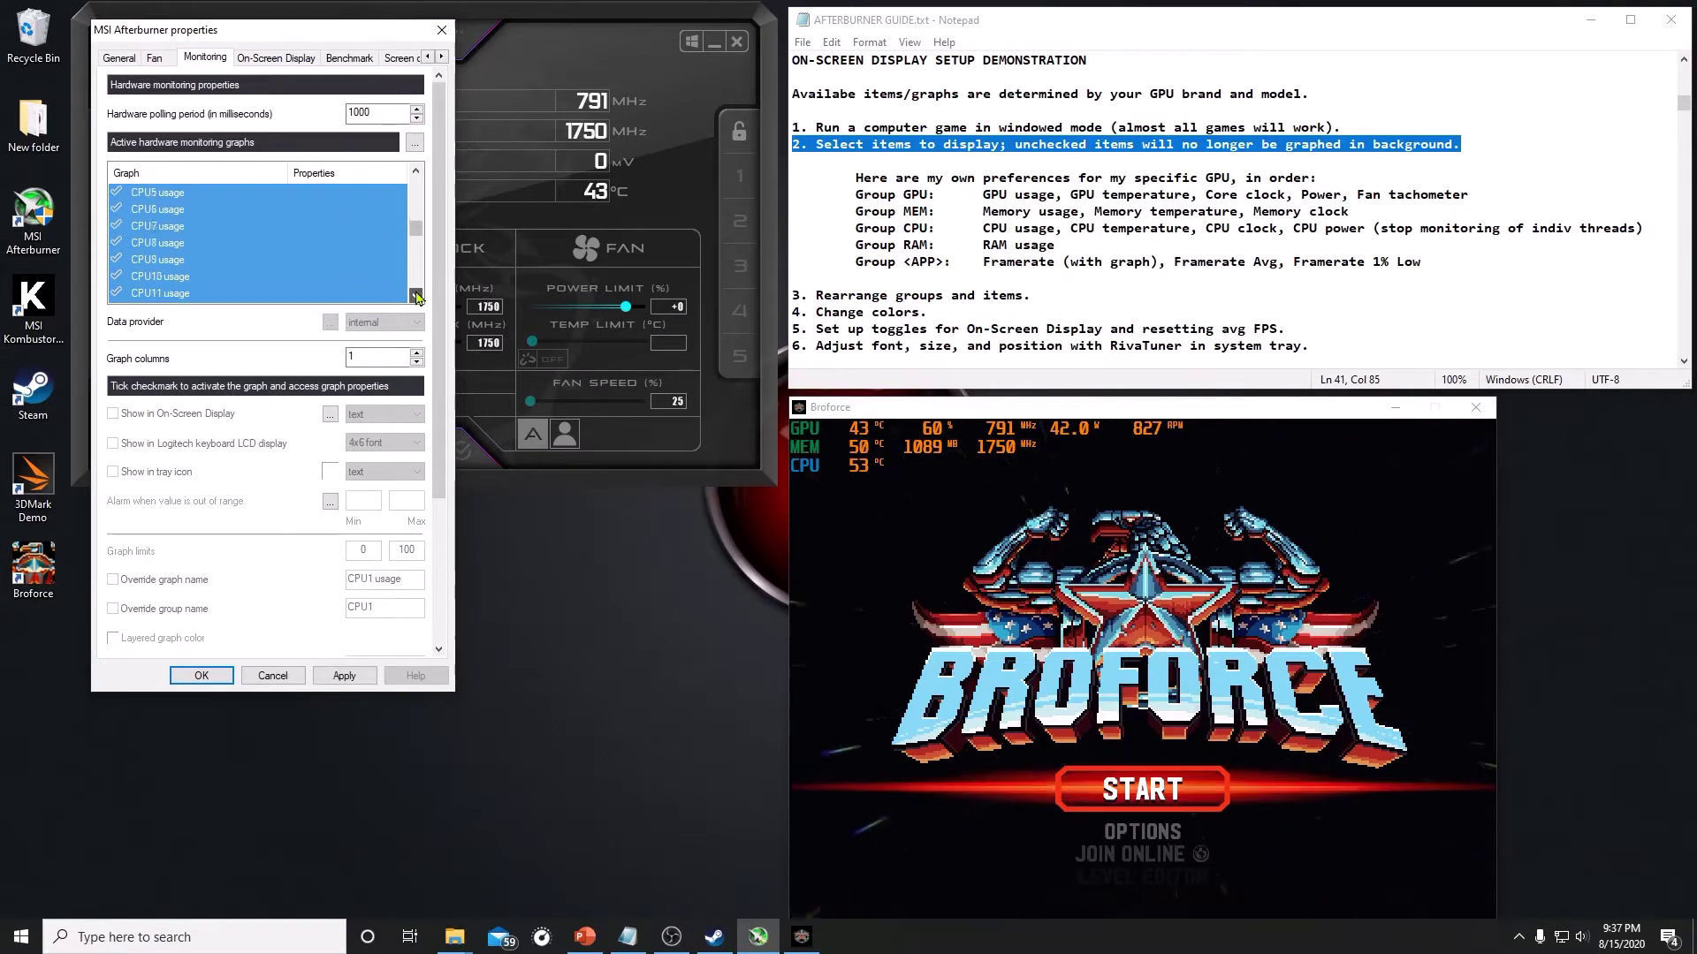
left_click(167, 213)
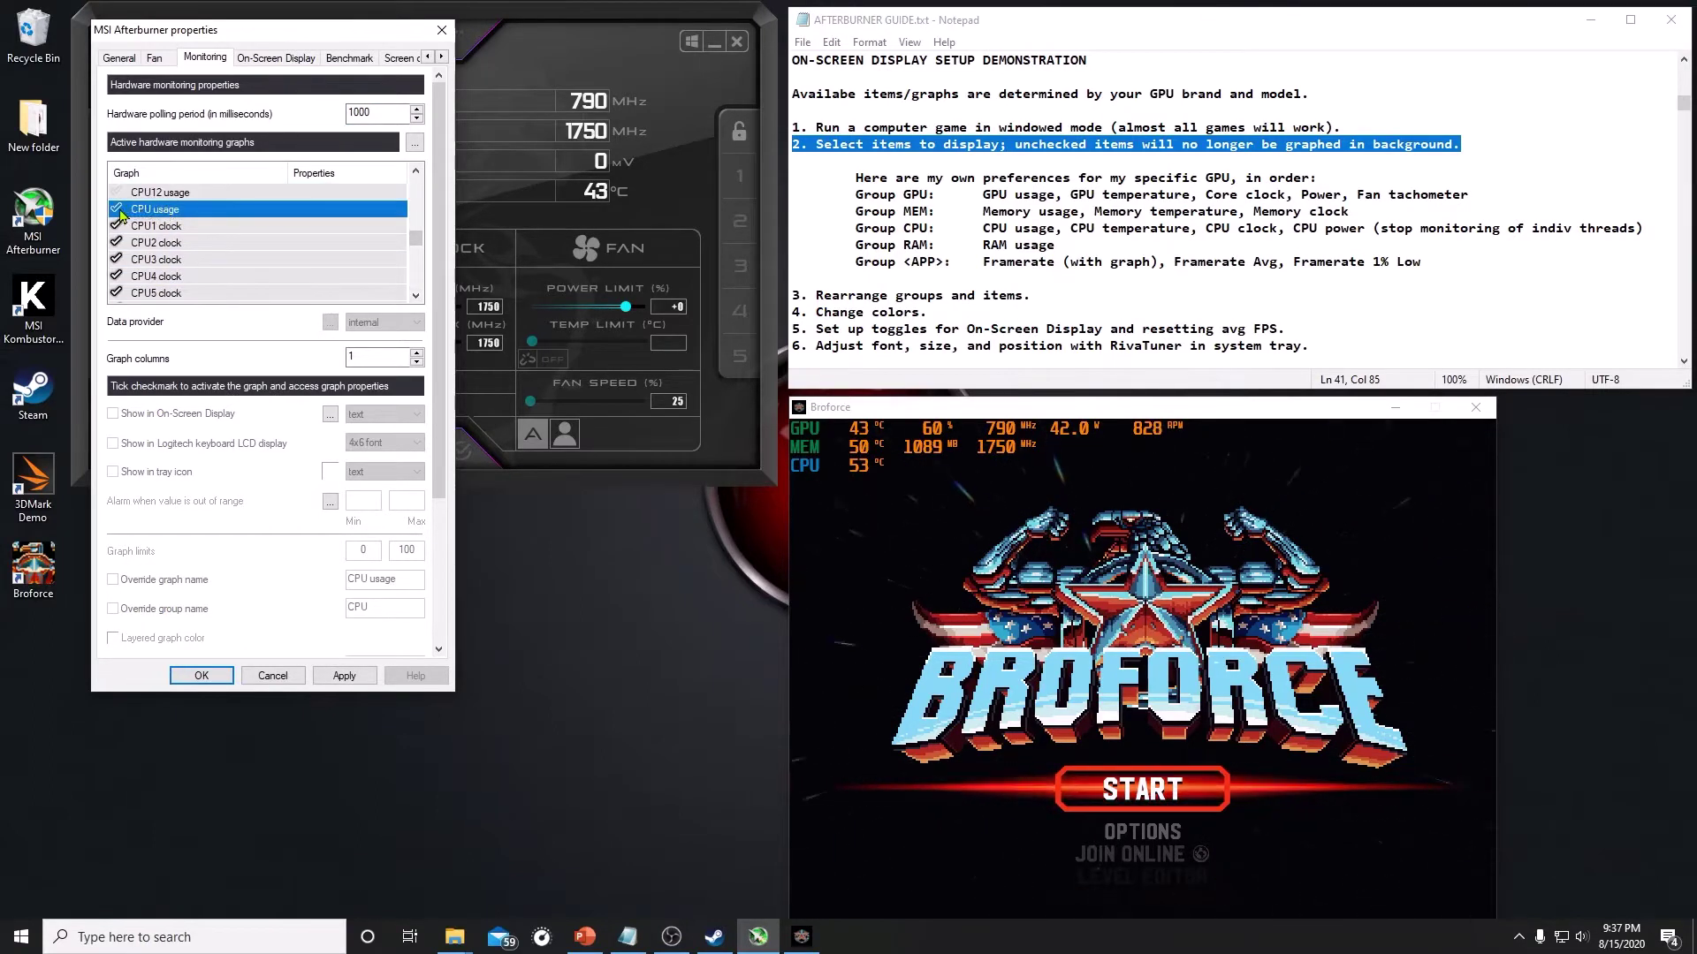
left_click(118, 211)
left_click(114, 414)
left_click(344, 675)
Select all CPU clock graphs by type and deactivate them
right_click(172, 231)
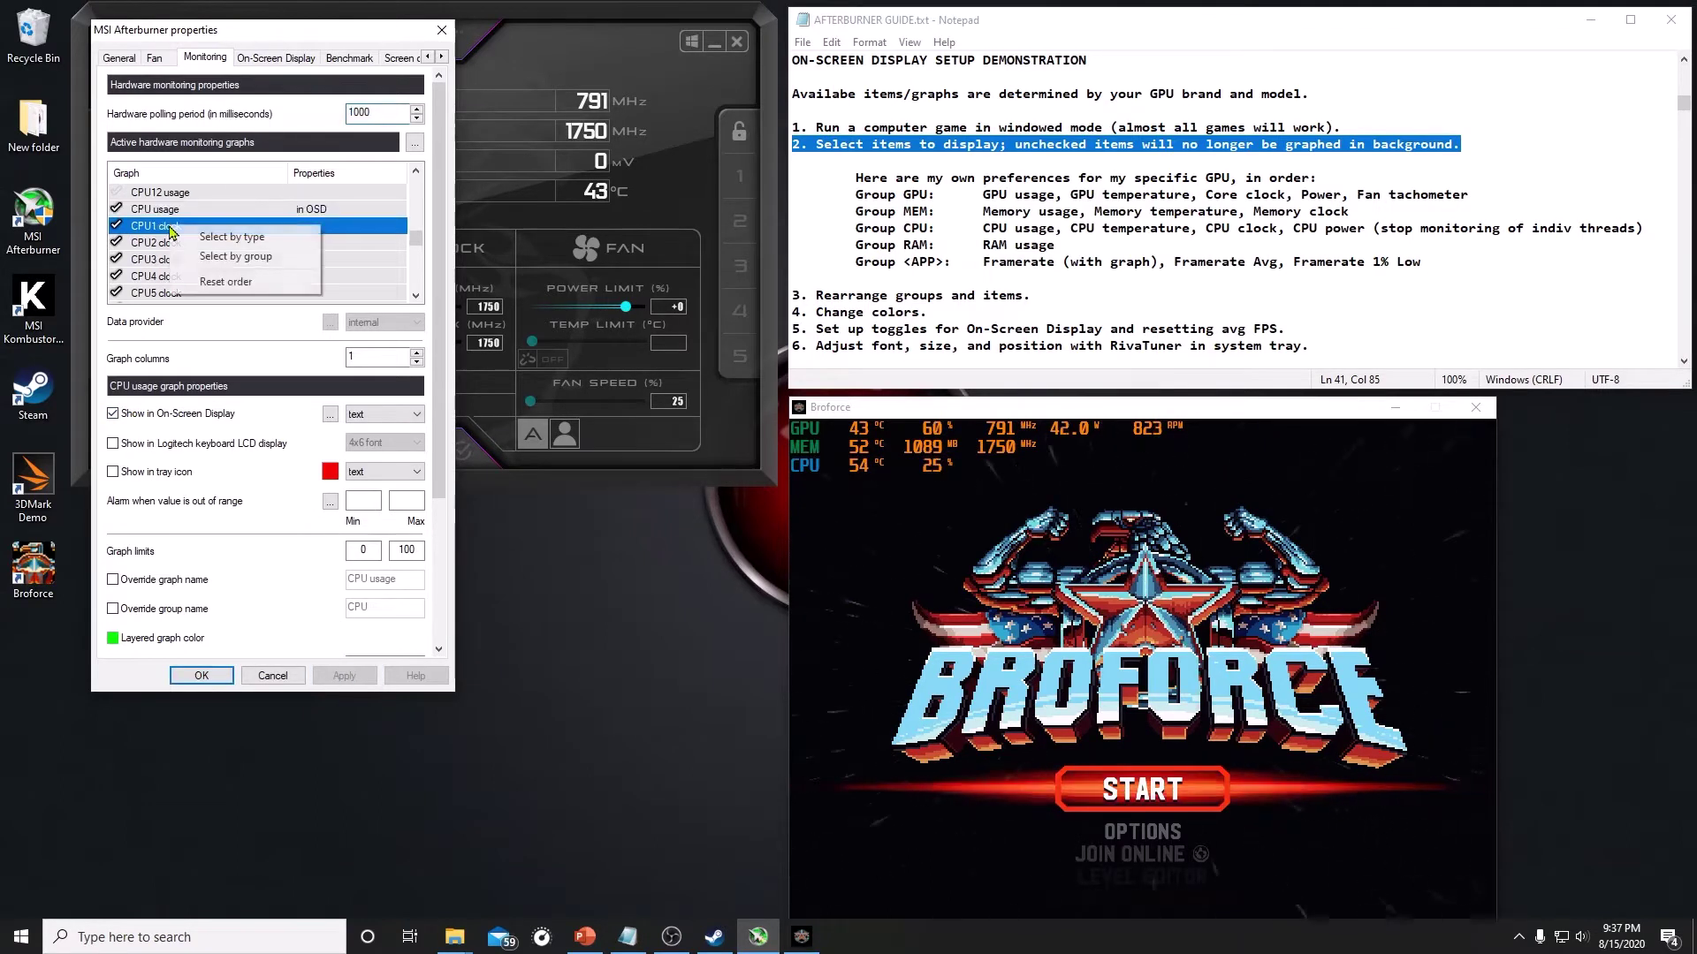
left_click(217, 235)
left_click(116, 227)
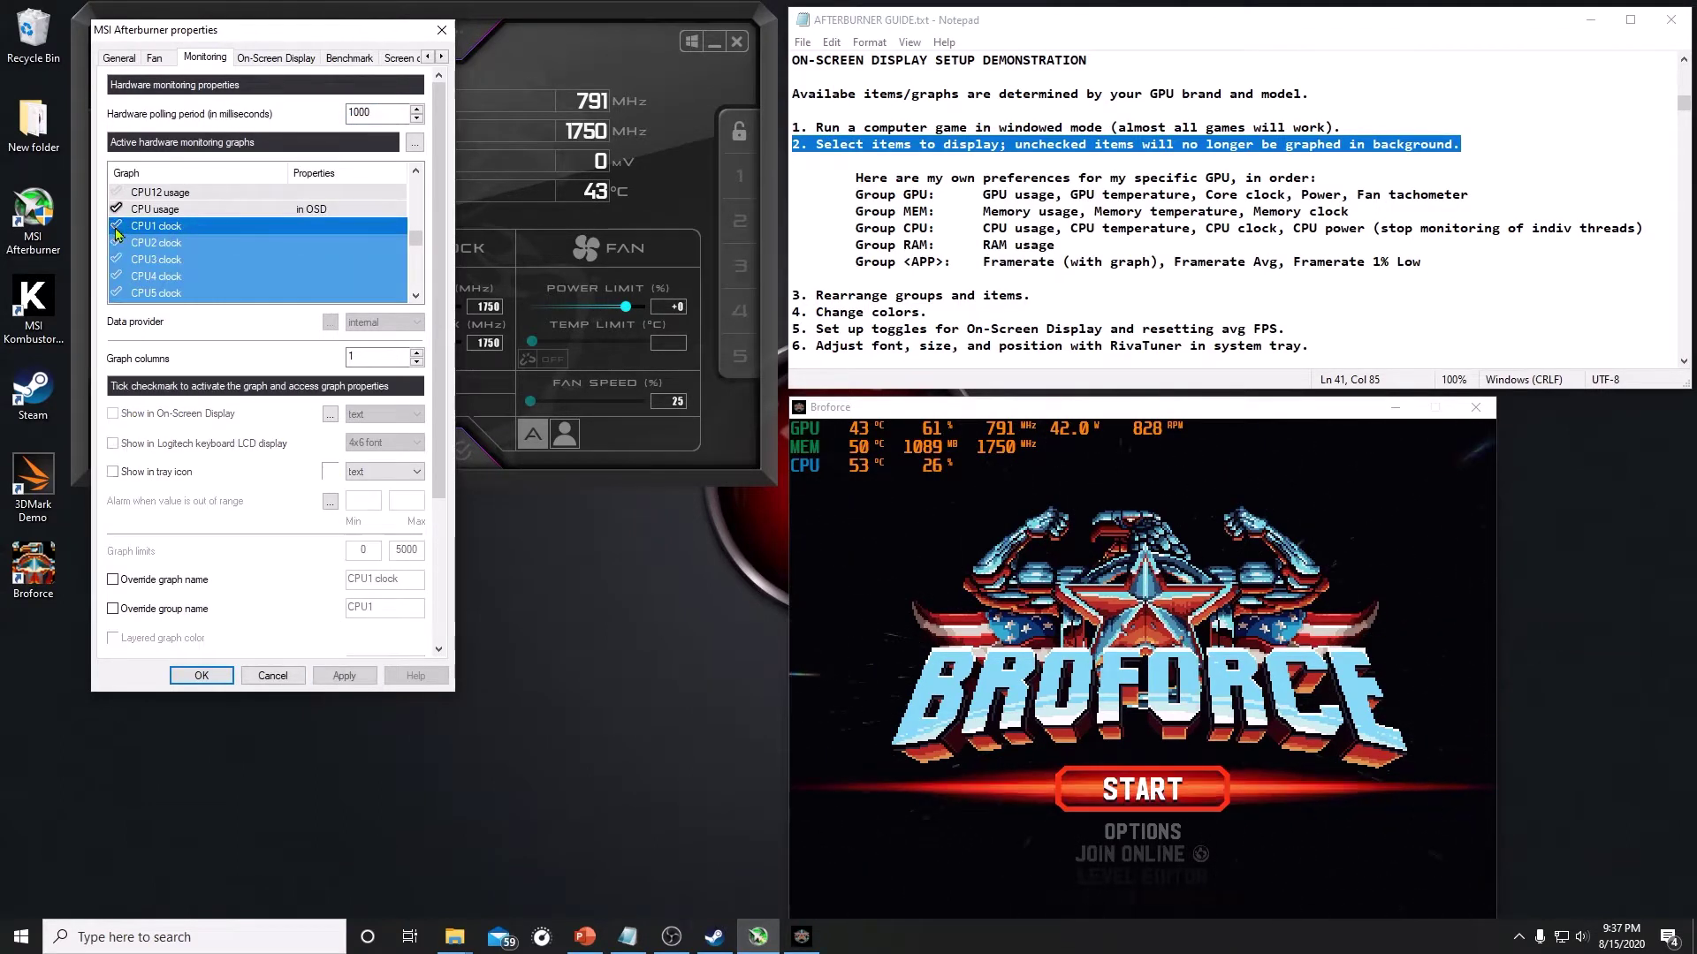
Reactivate only the overall CPU clock graph, show it in the On-Screen Display and apply the change
left_click(416, 296)
left_click(415, 296)
scroll(415, 296, "down", 3)
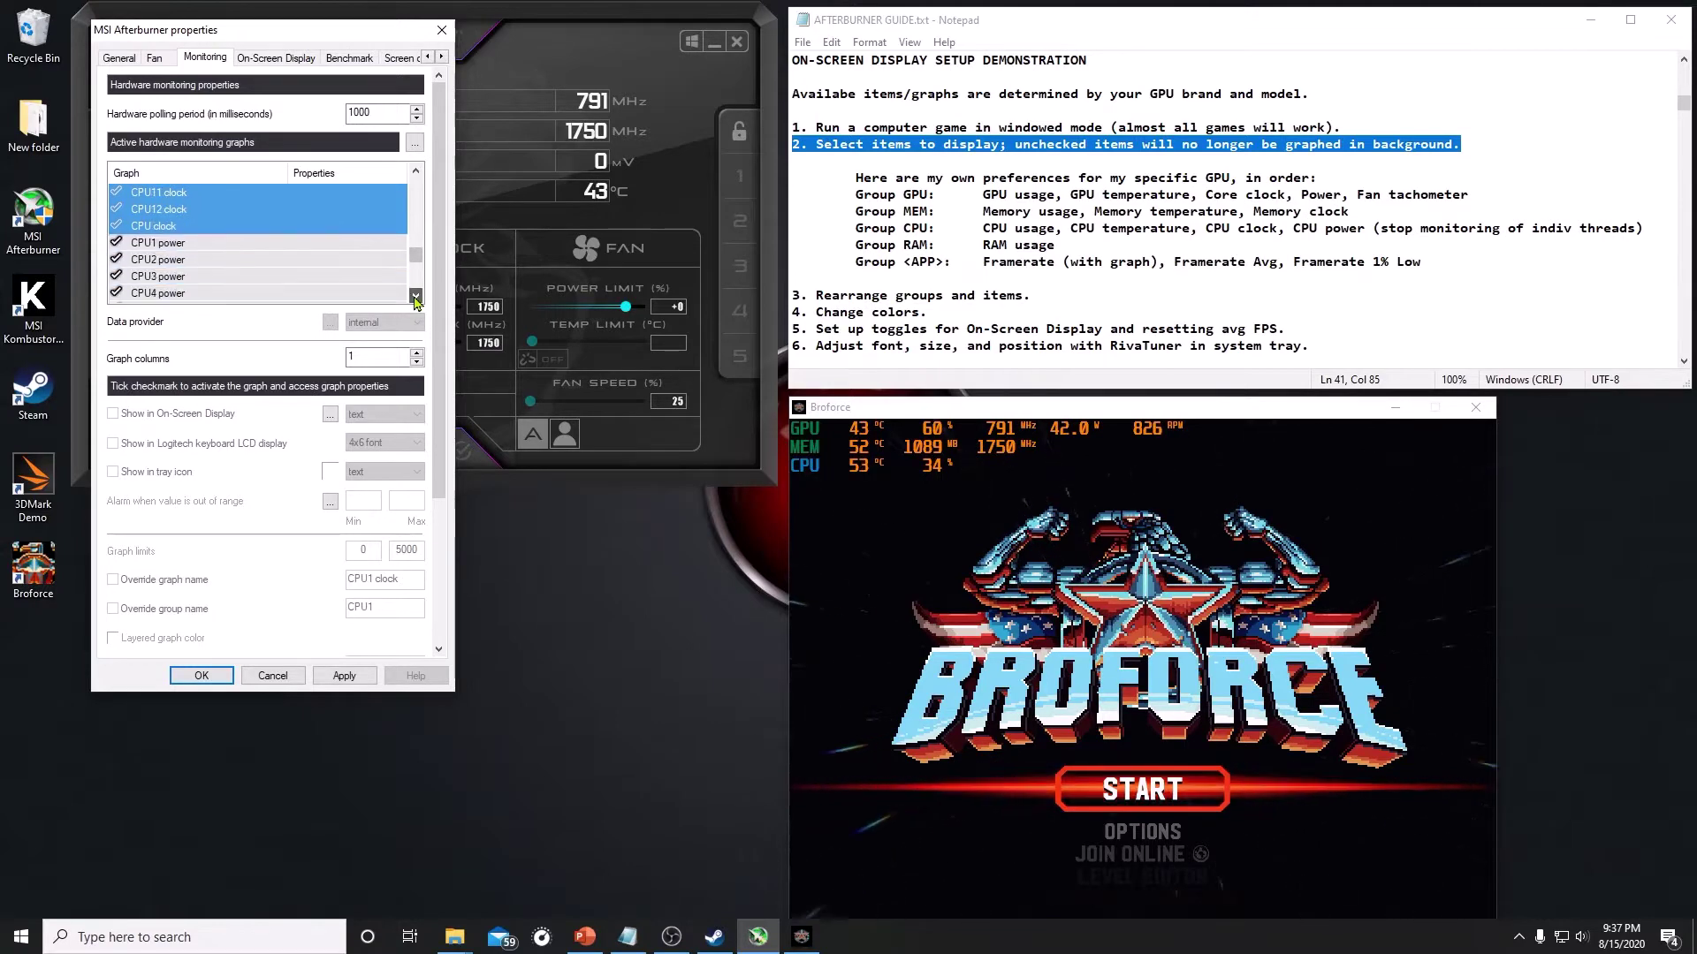
left_click(159, 209)
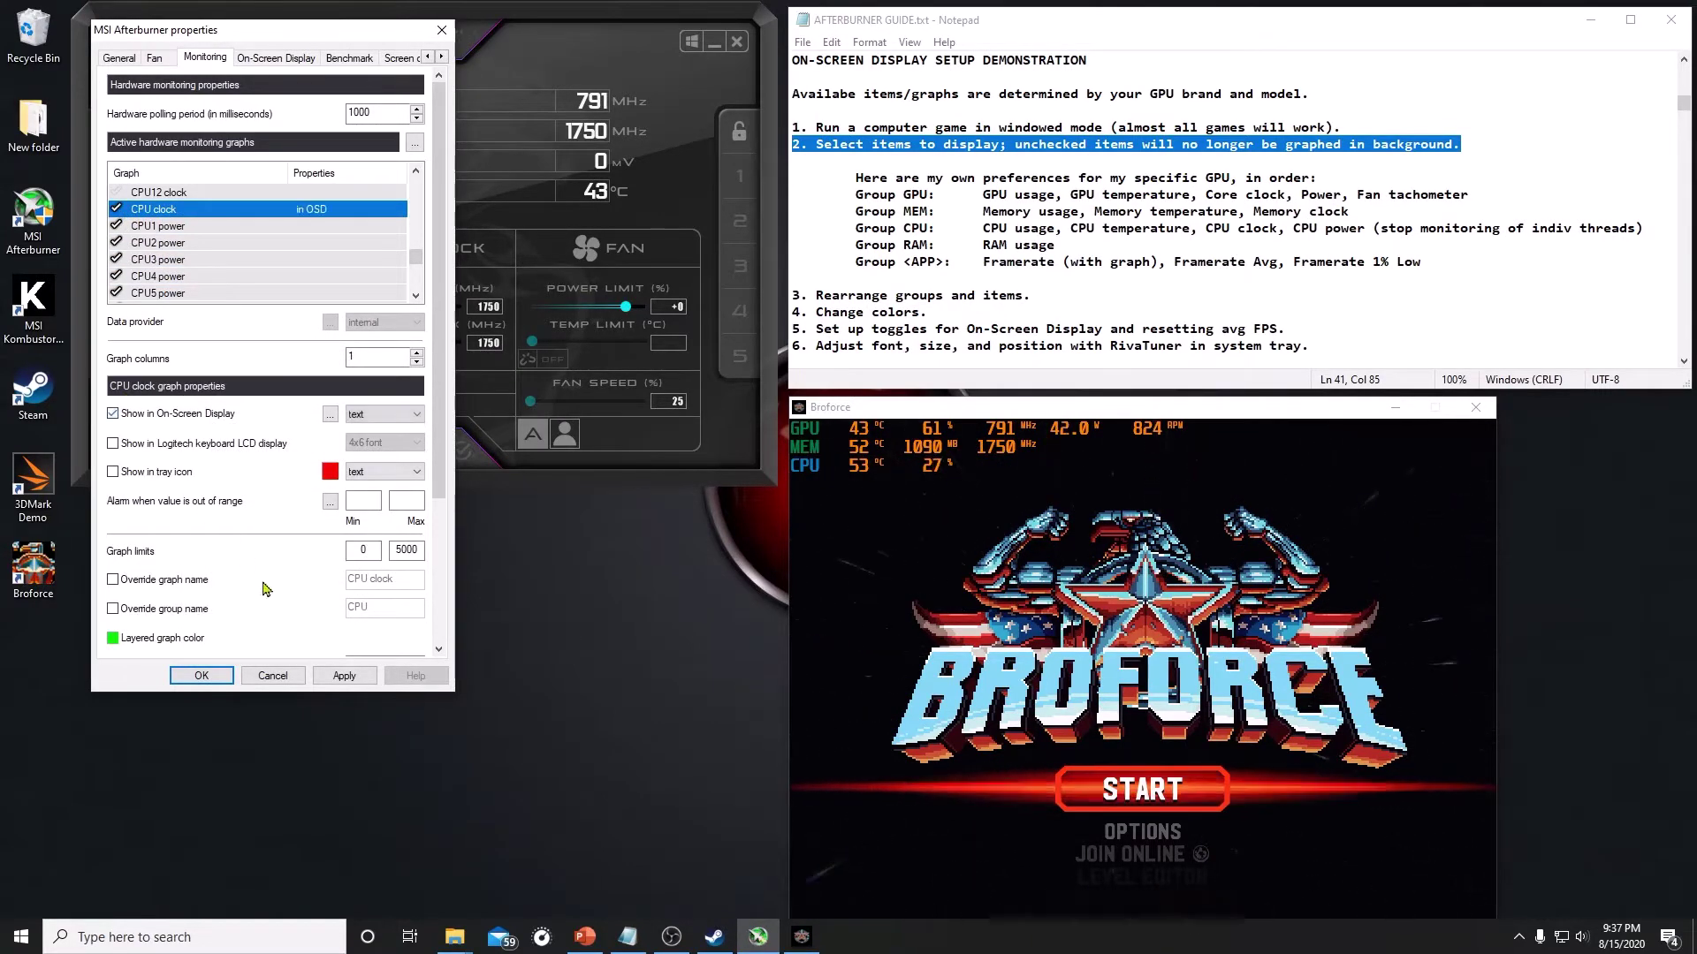
left_click(344, 676)
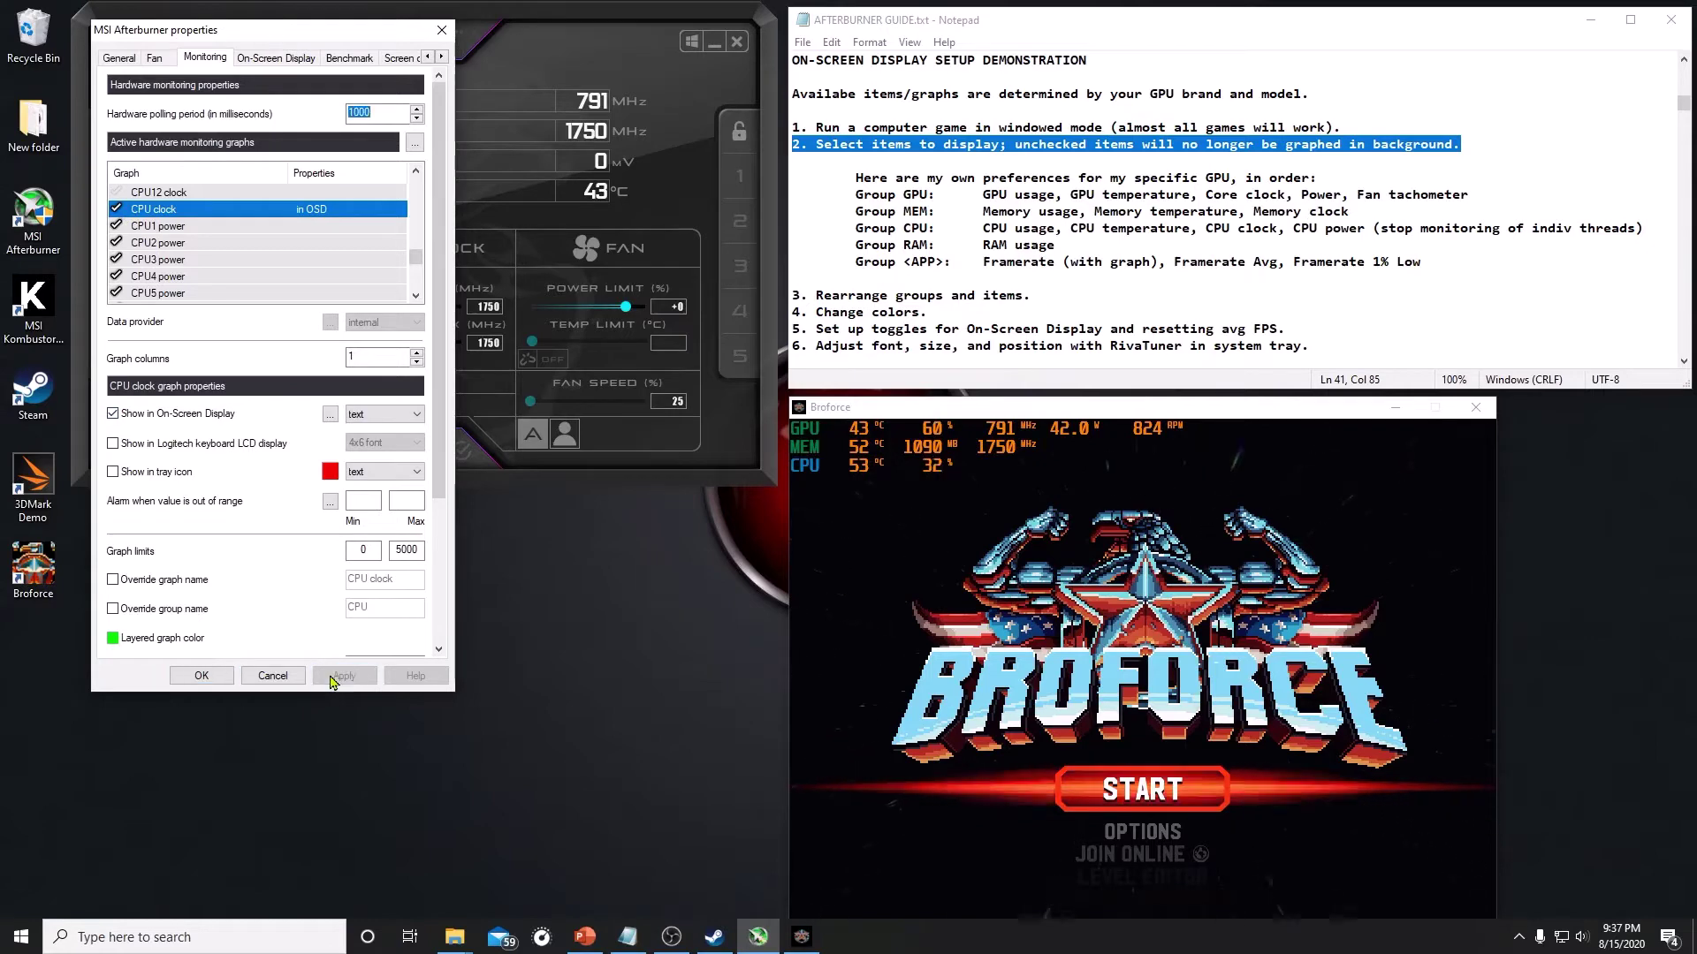
Select all CPU power graphs by type and deactivate them
right_click(159, 228)
left_click(208, 235)
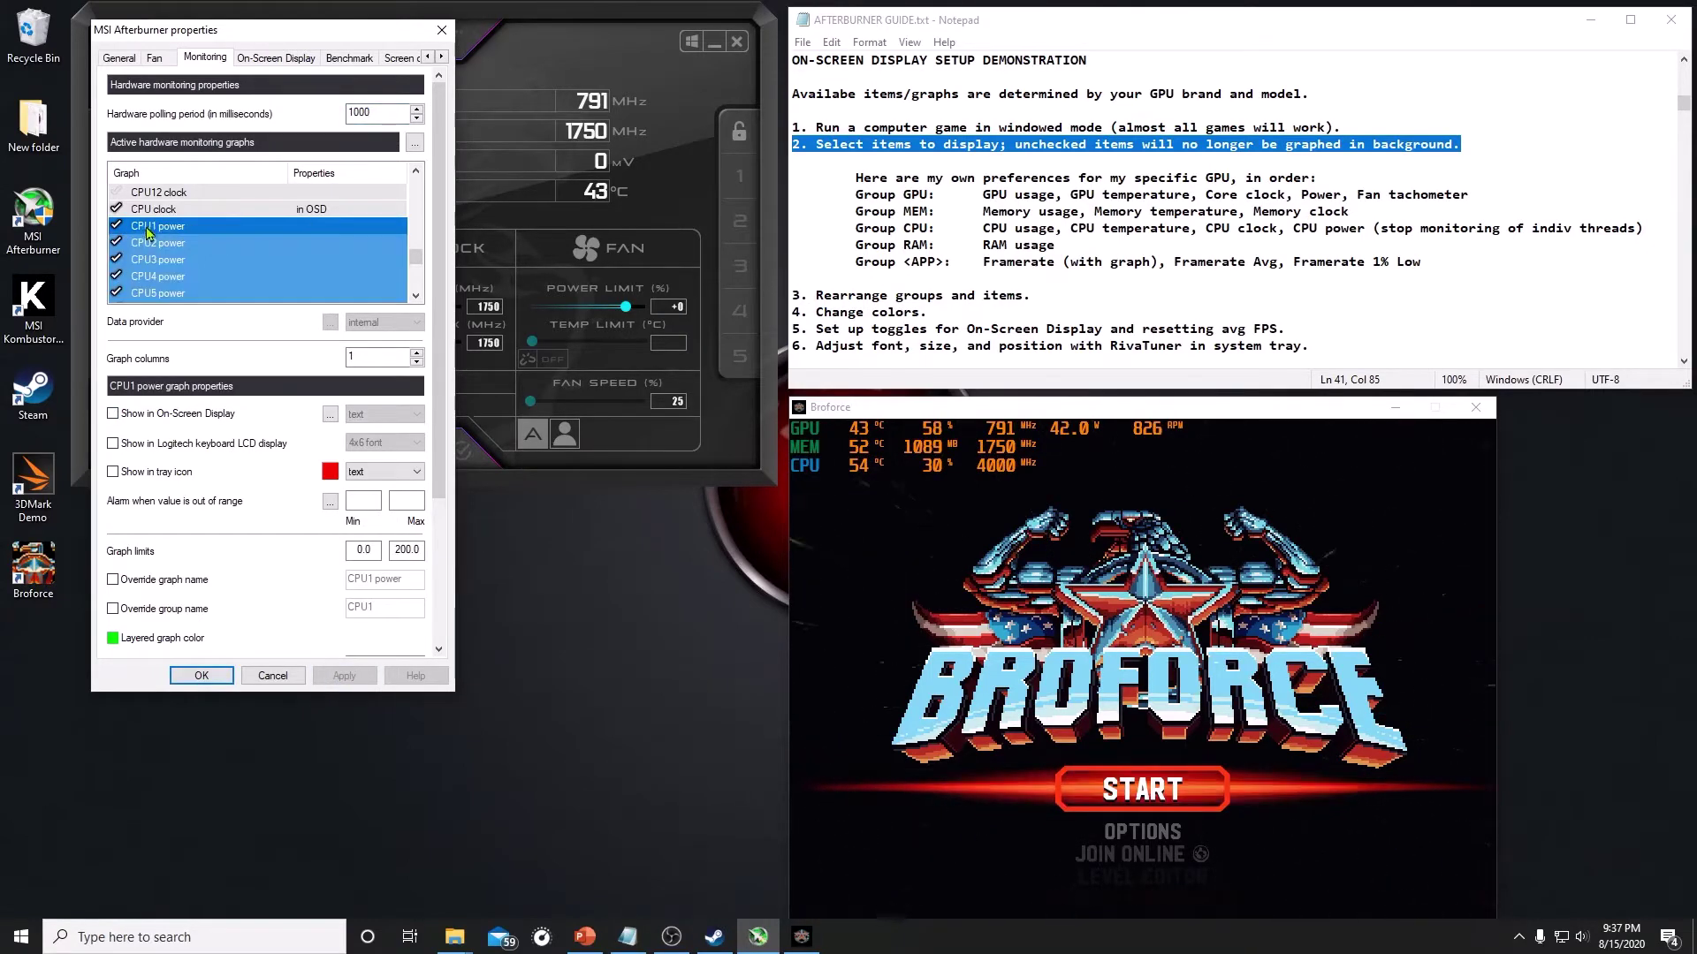
left_click(116, 226)
Reactivate only the overall CPU power graph, show it in the On-Screen Display and apply the change
left_click(414, 296)
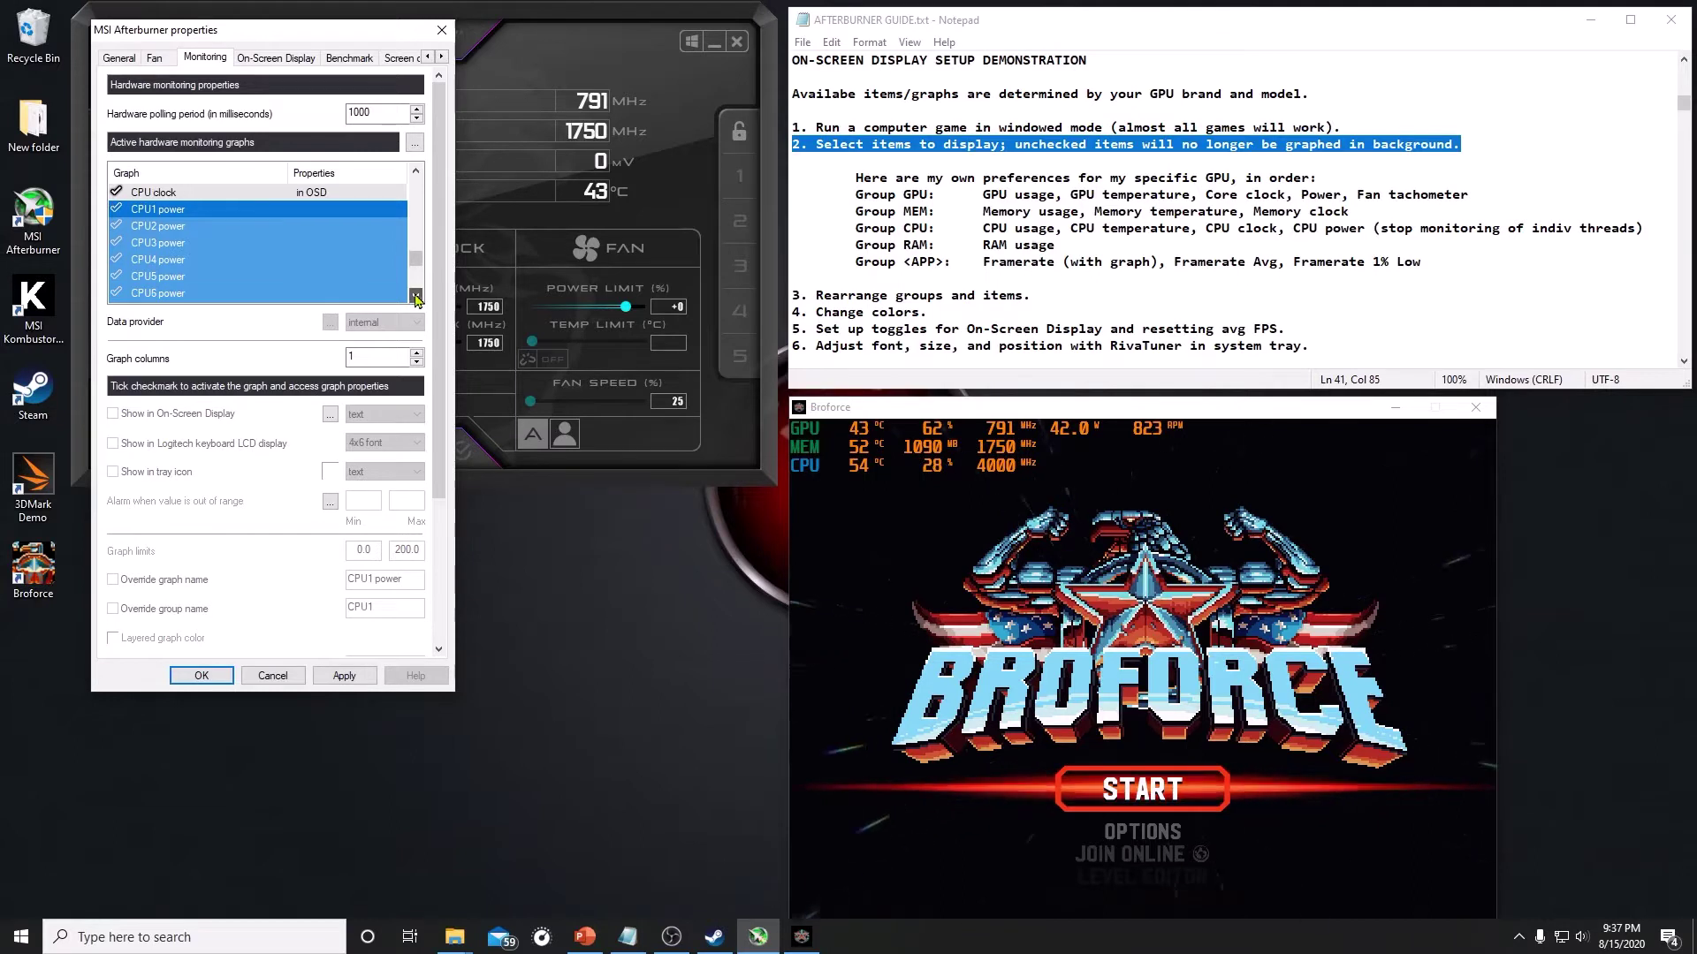
left_click(194, 212)
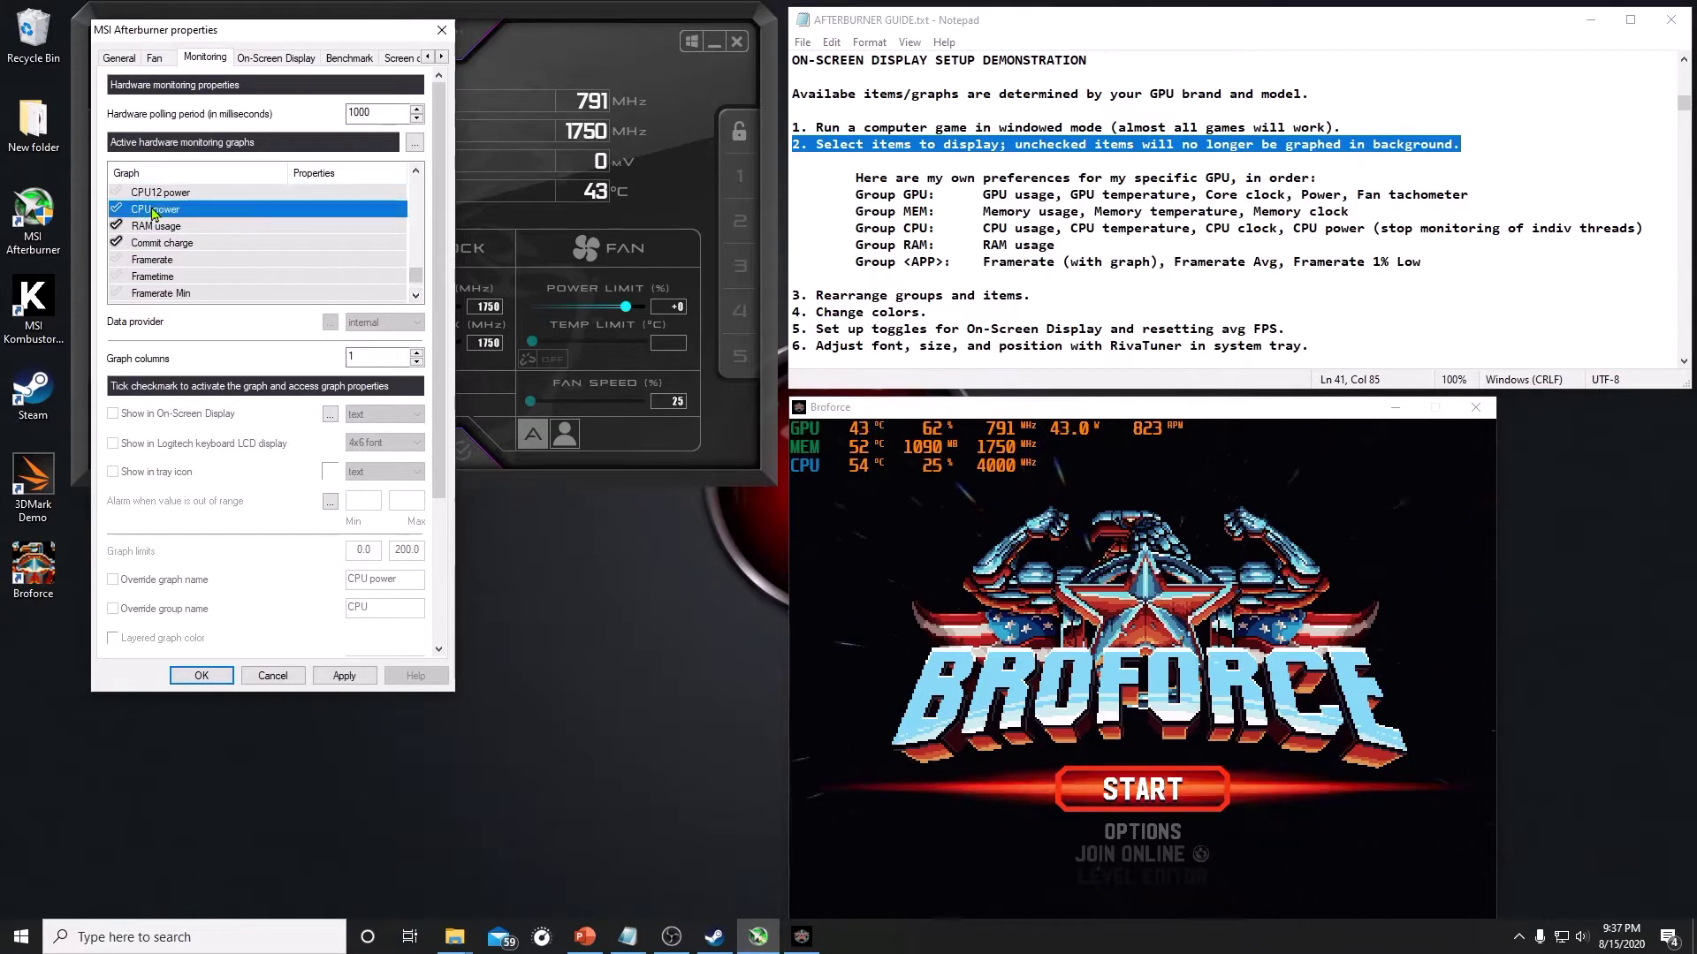
left_click(113, 413)
left_click(344, 675)
Show the RAM usage graph in the On-Screen Display and apply the change
left_click(156, 226)
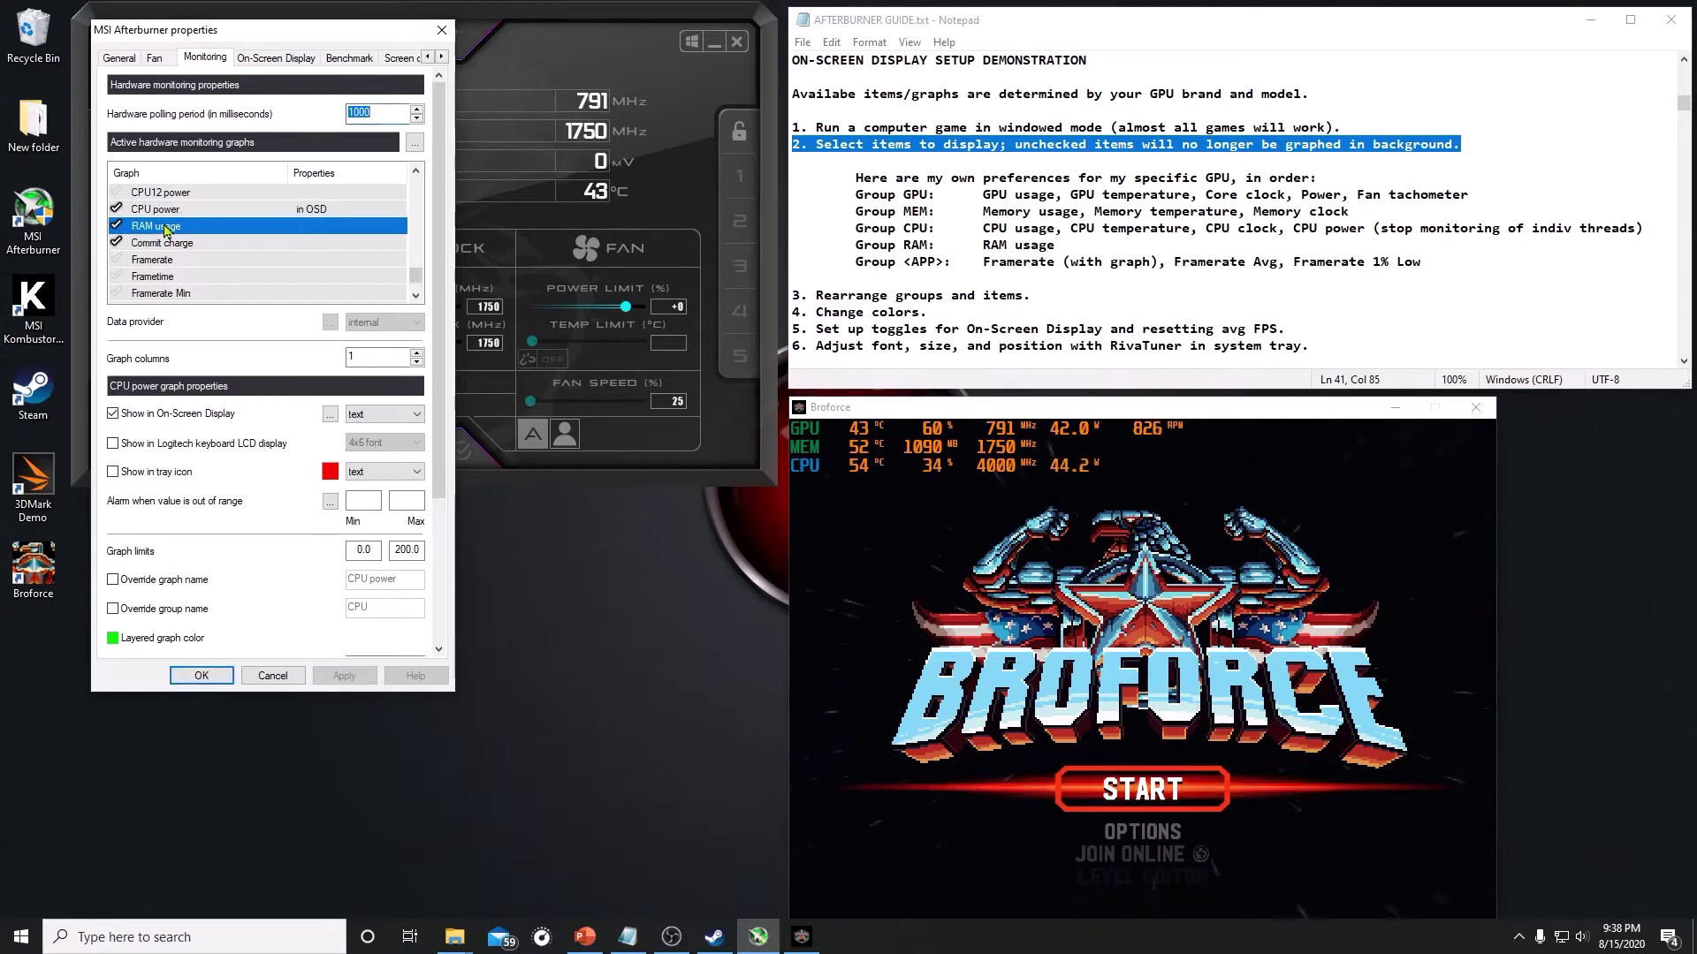
left_click(113, 413)
left_click(344, 676)
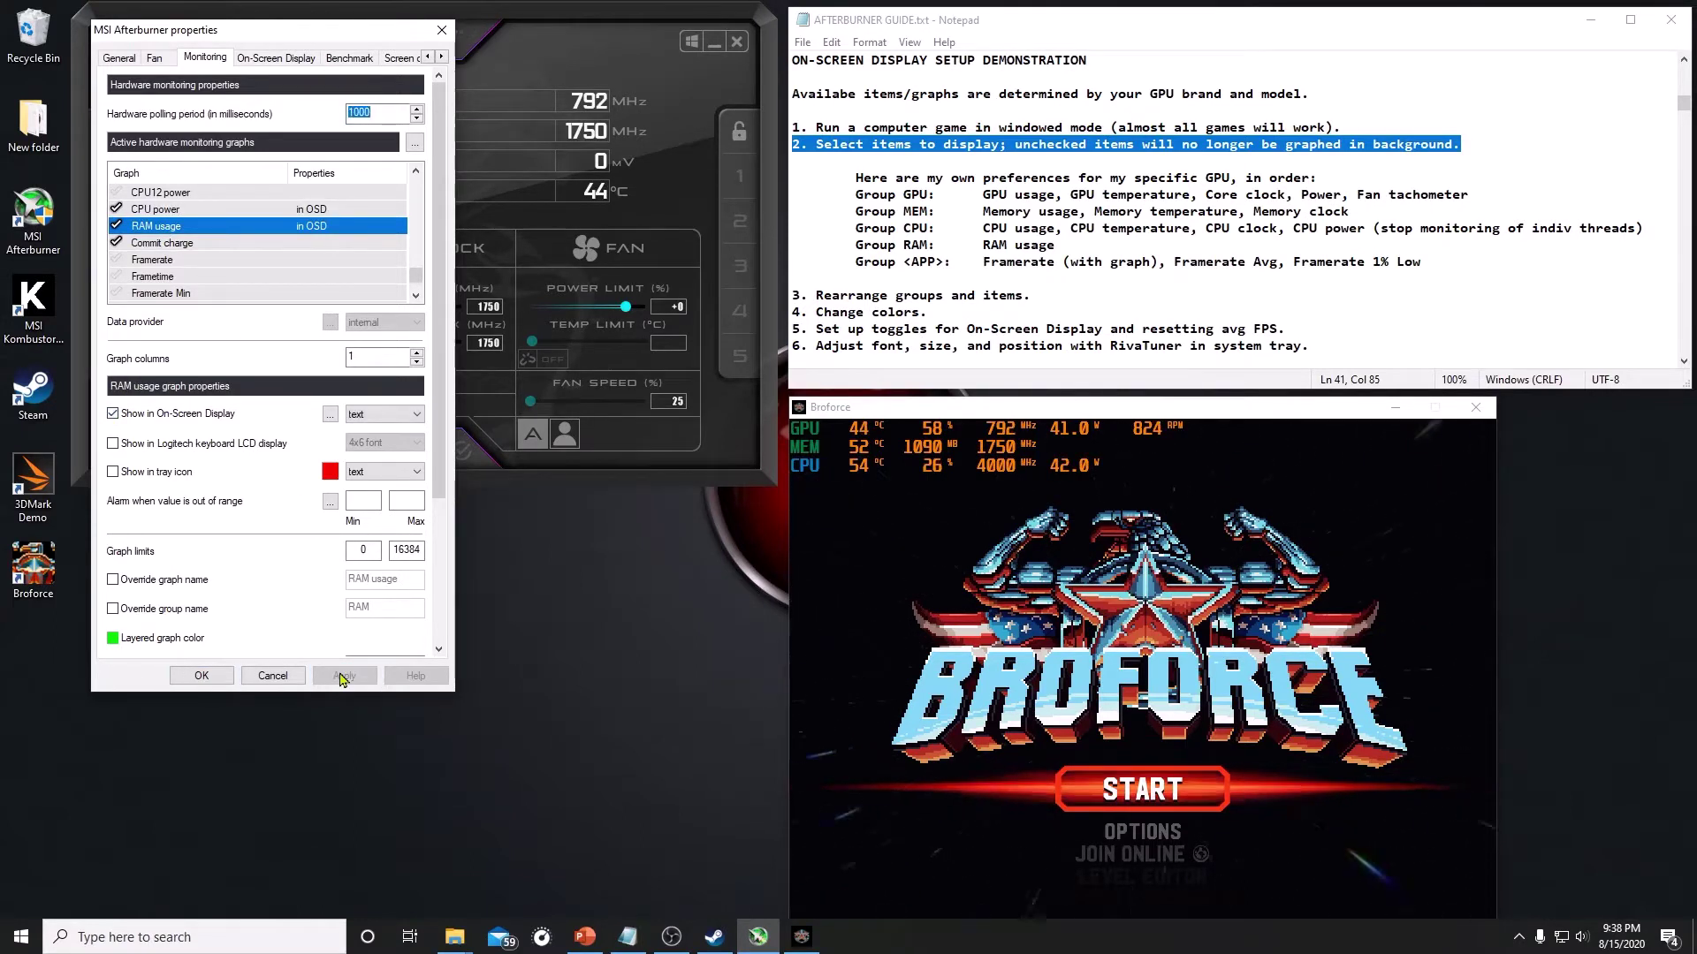
Activate the Framerate graph, show it in the On-Screen Display as text and graph, and apply the change
left_click(415, 296)
left_click(416, 296)
left_click(168, 210)
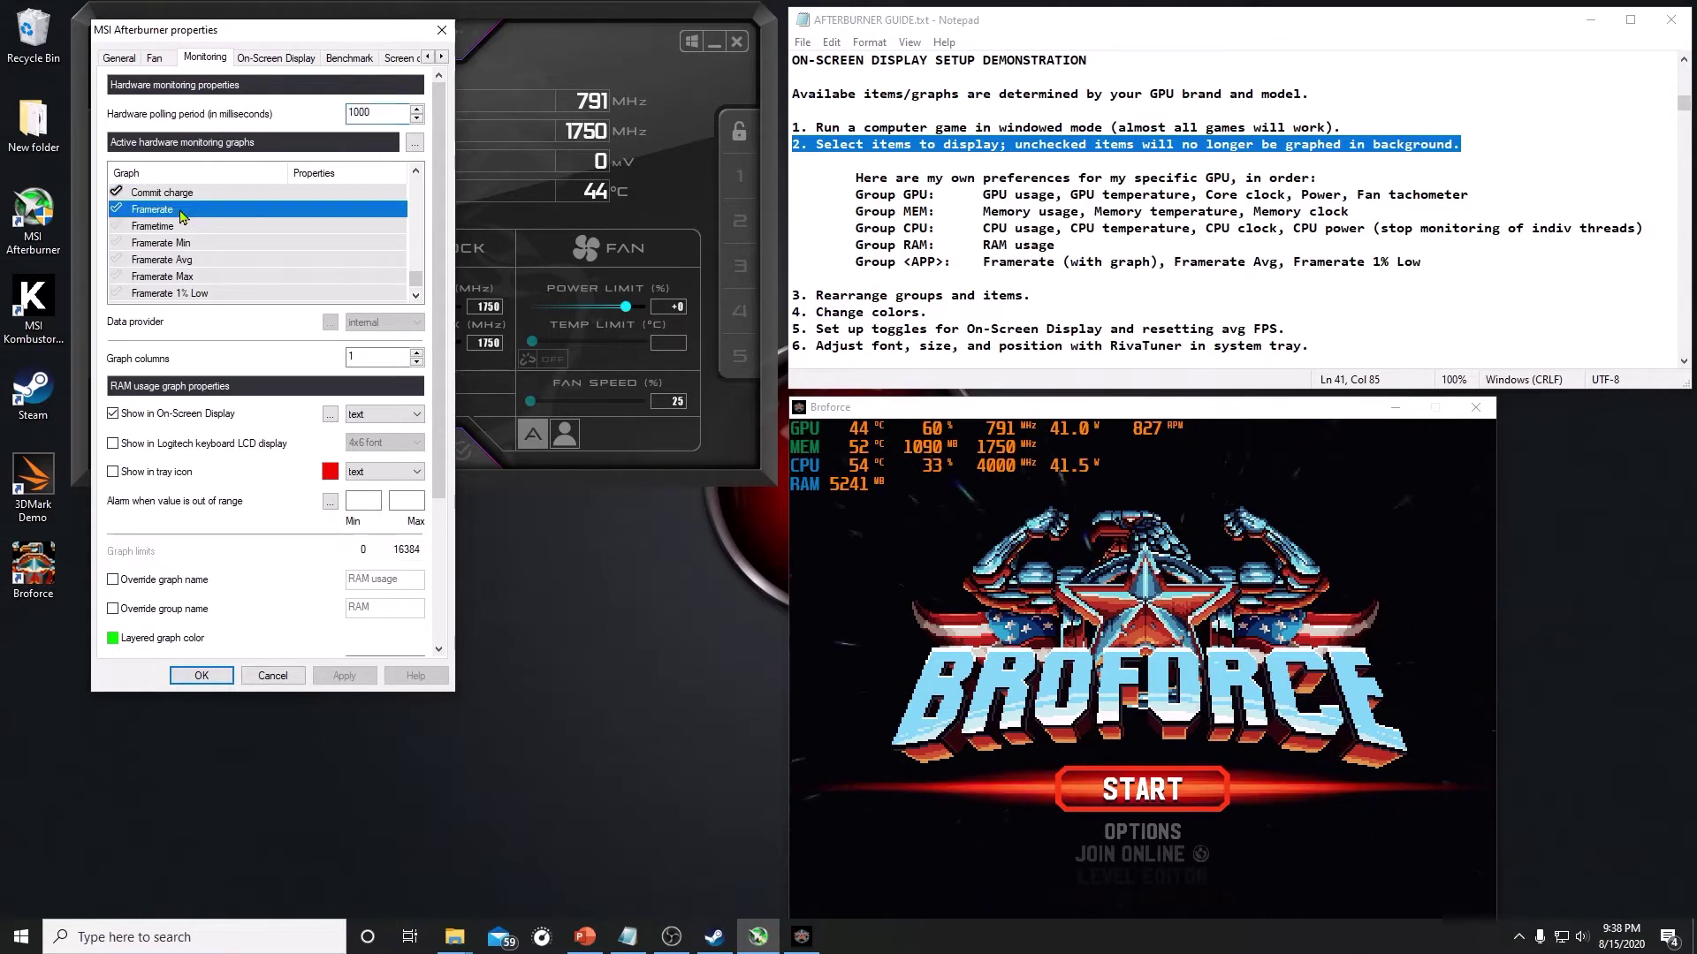
left_click(116, 210)
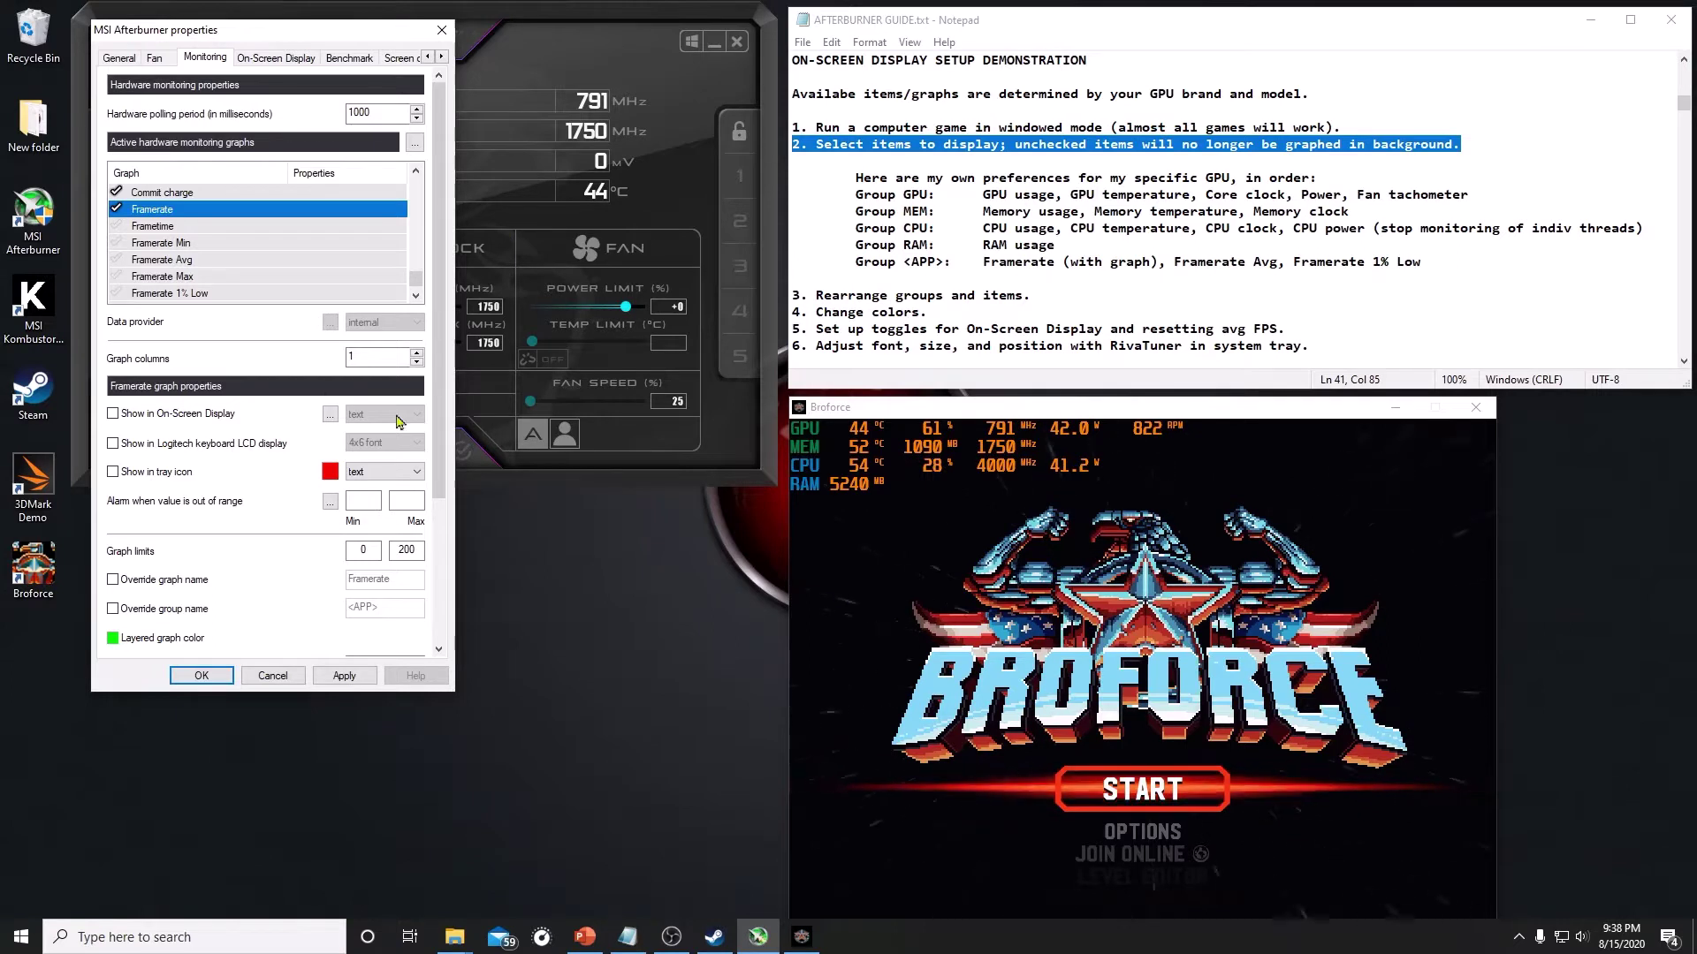
left_click(113, 414)
left_click(394, 421)
left_click(391, 459)
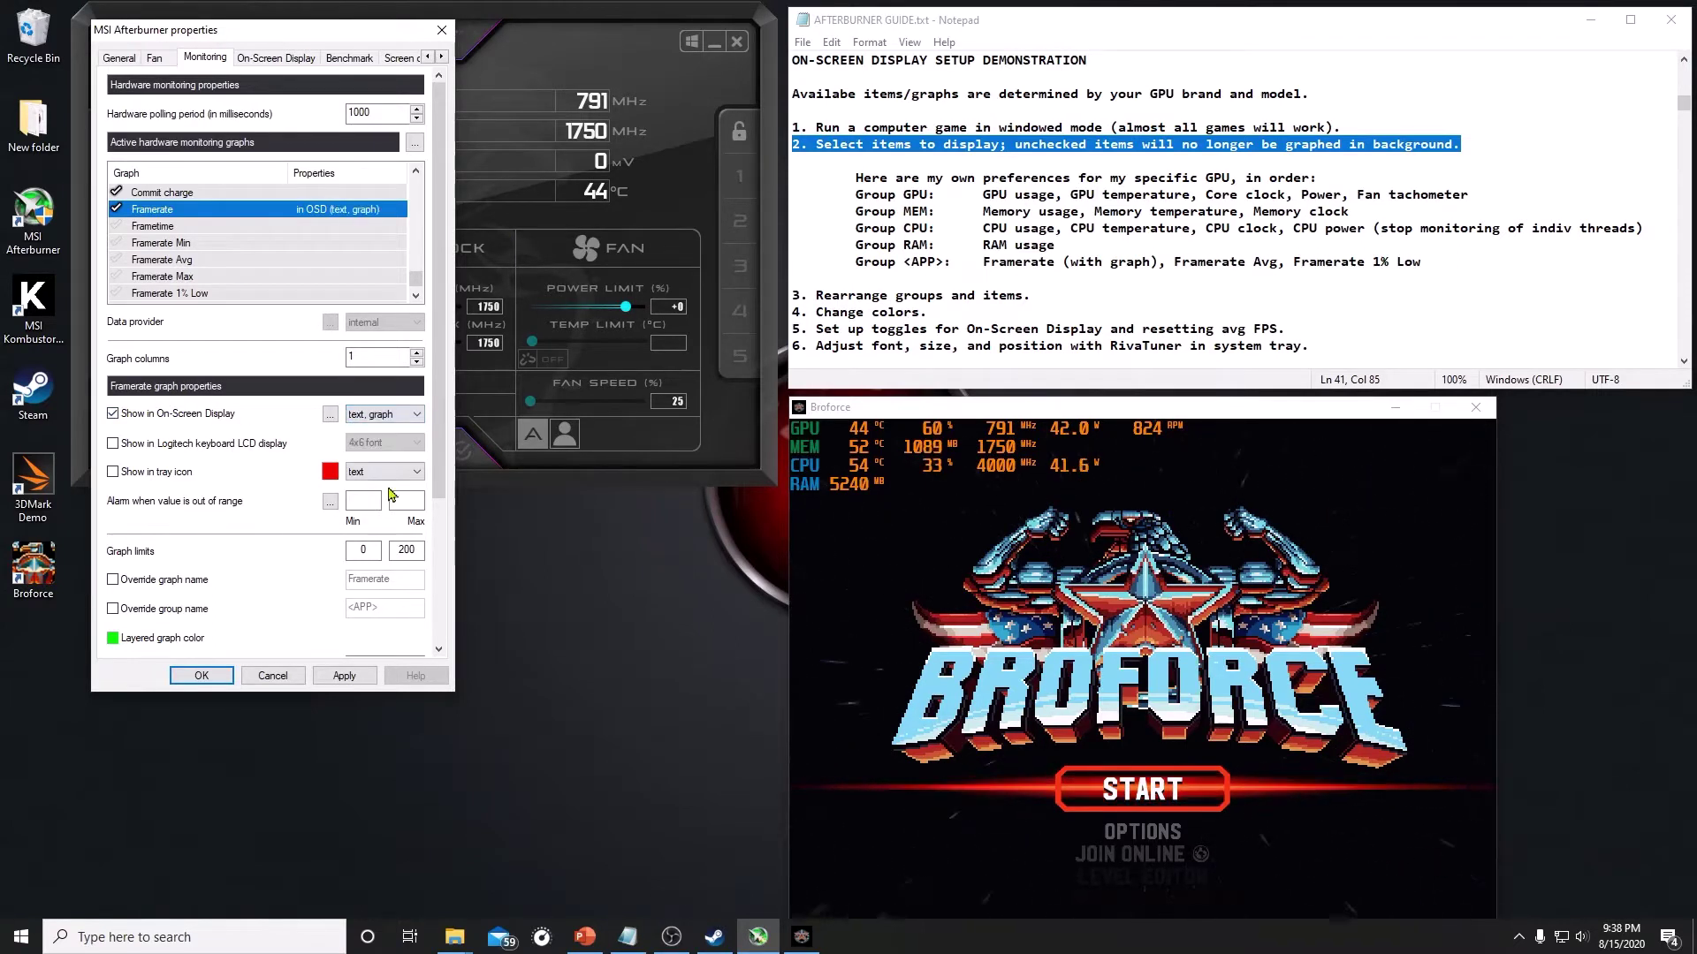
left_click(371, 678)
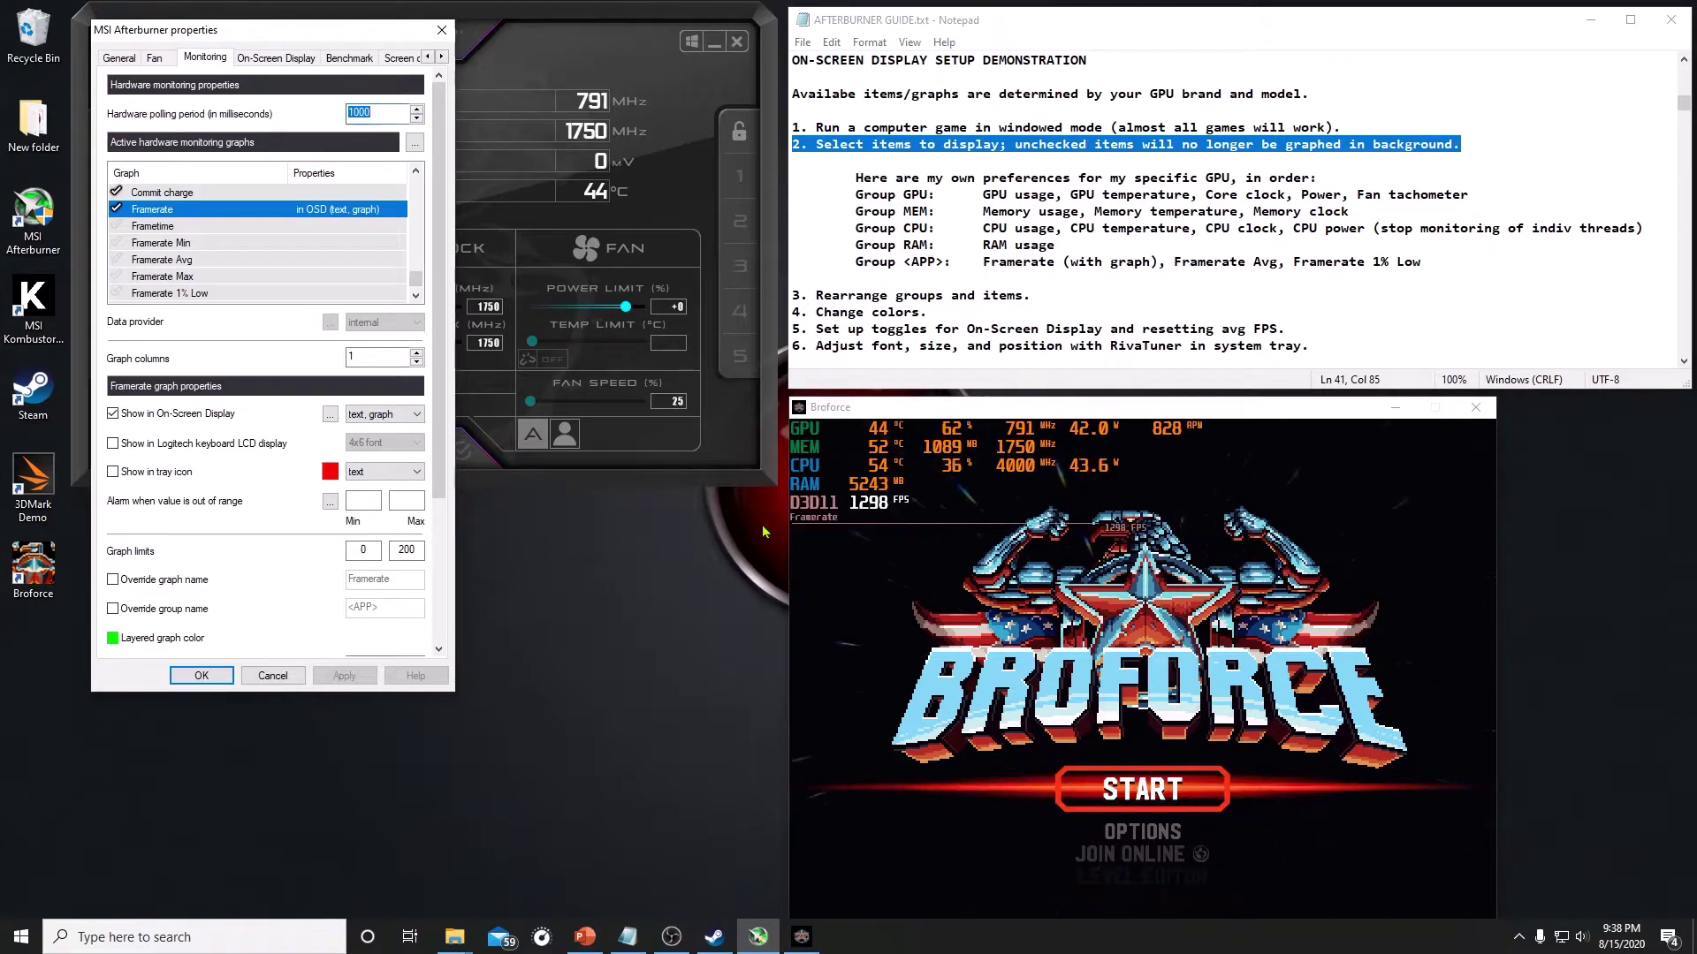
Activate the Framerate Avg graph, show it in the On-Screen Display and apply the change
left_click(192, 260)
left_click(116, 259)
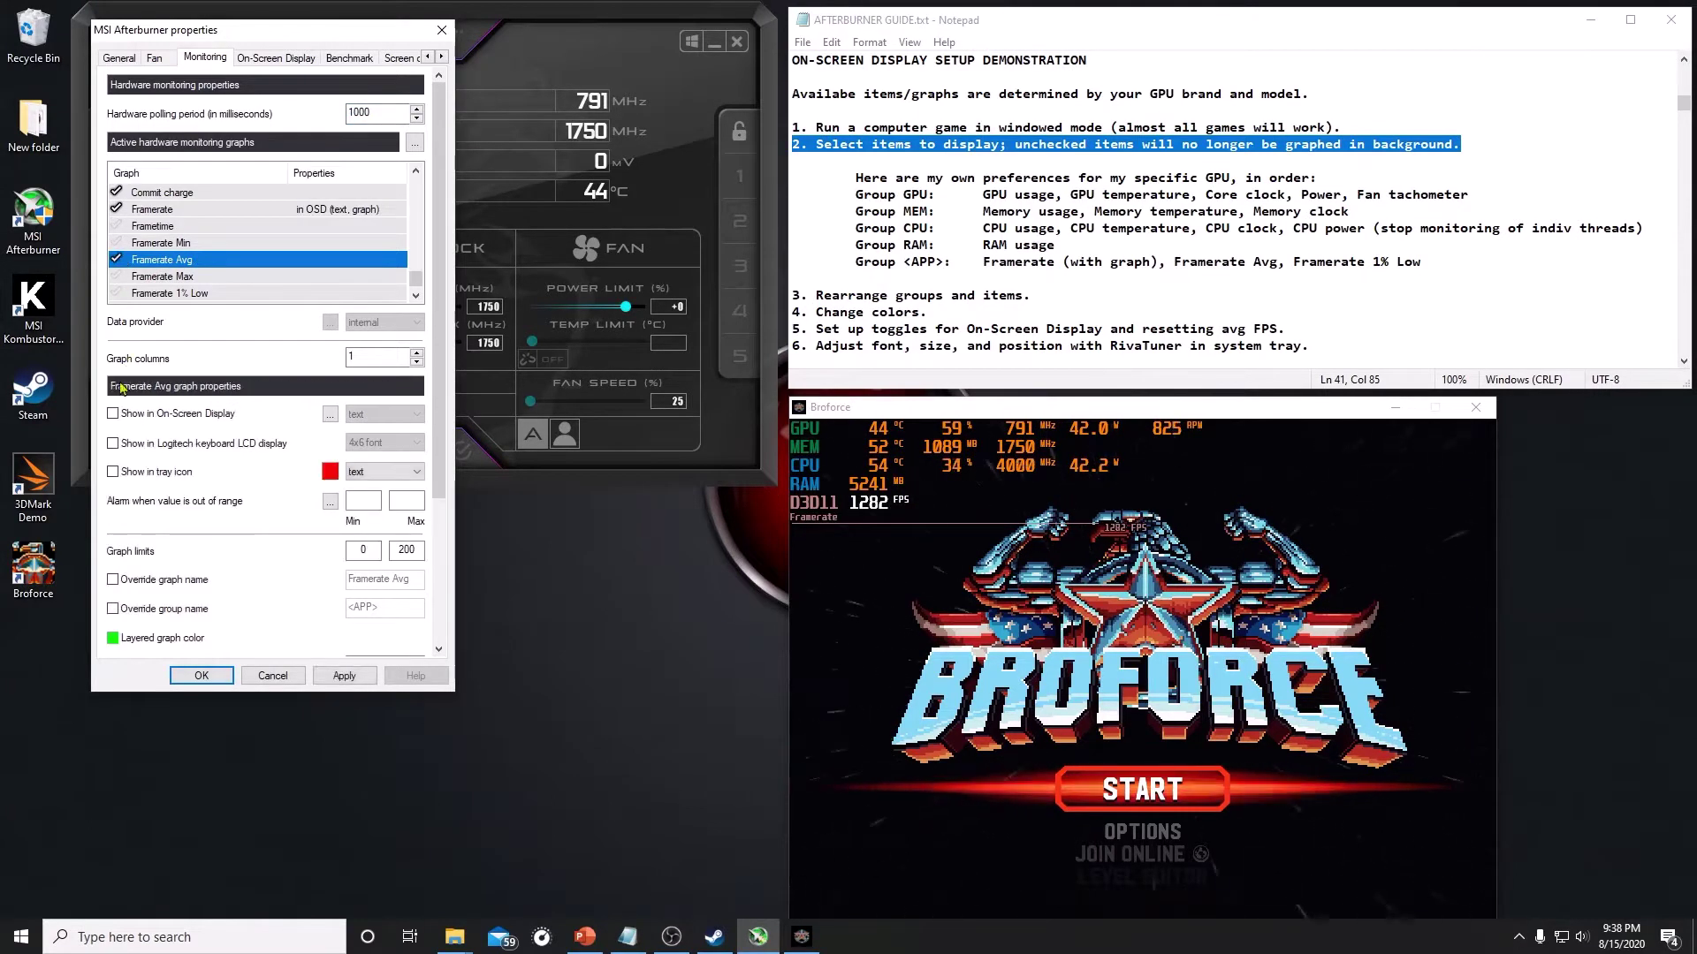
left_click(112, 414)
left_click(343, 676)
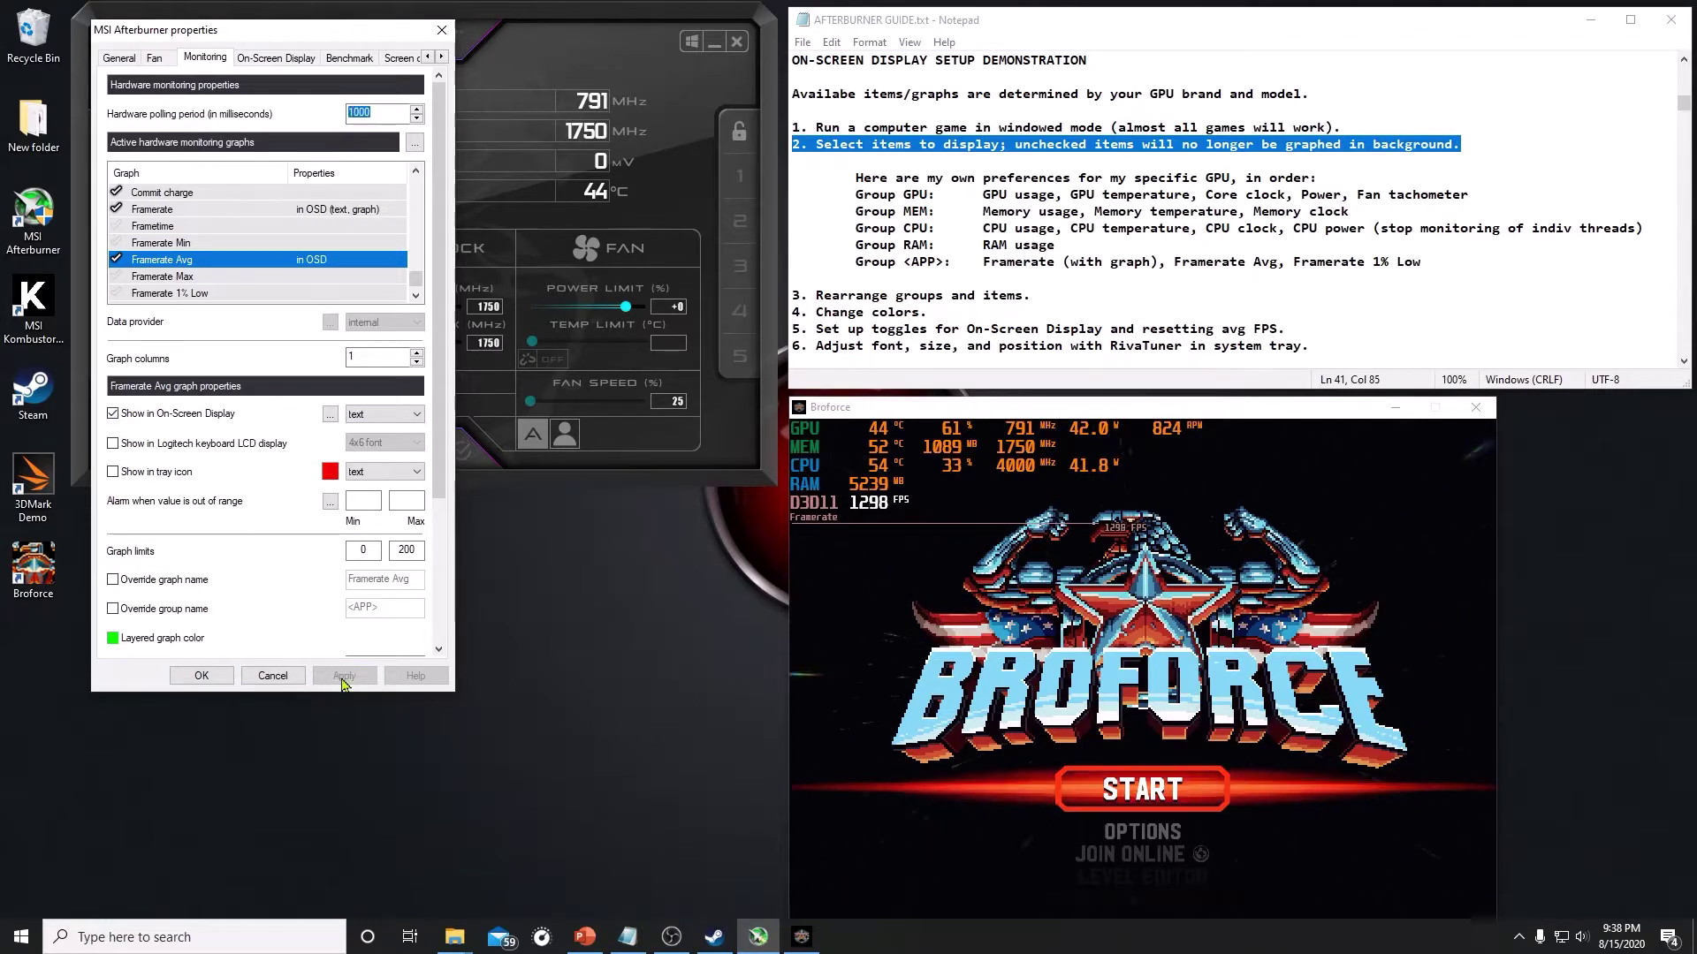
Activate the Framerate 1% Low graph, show it in the On-Screen Display and apply the change
left_click(155, 294)
left_click(116, 292)
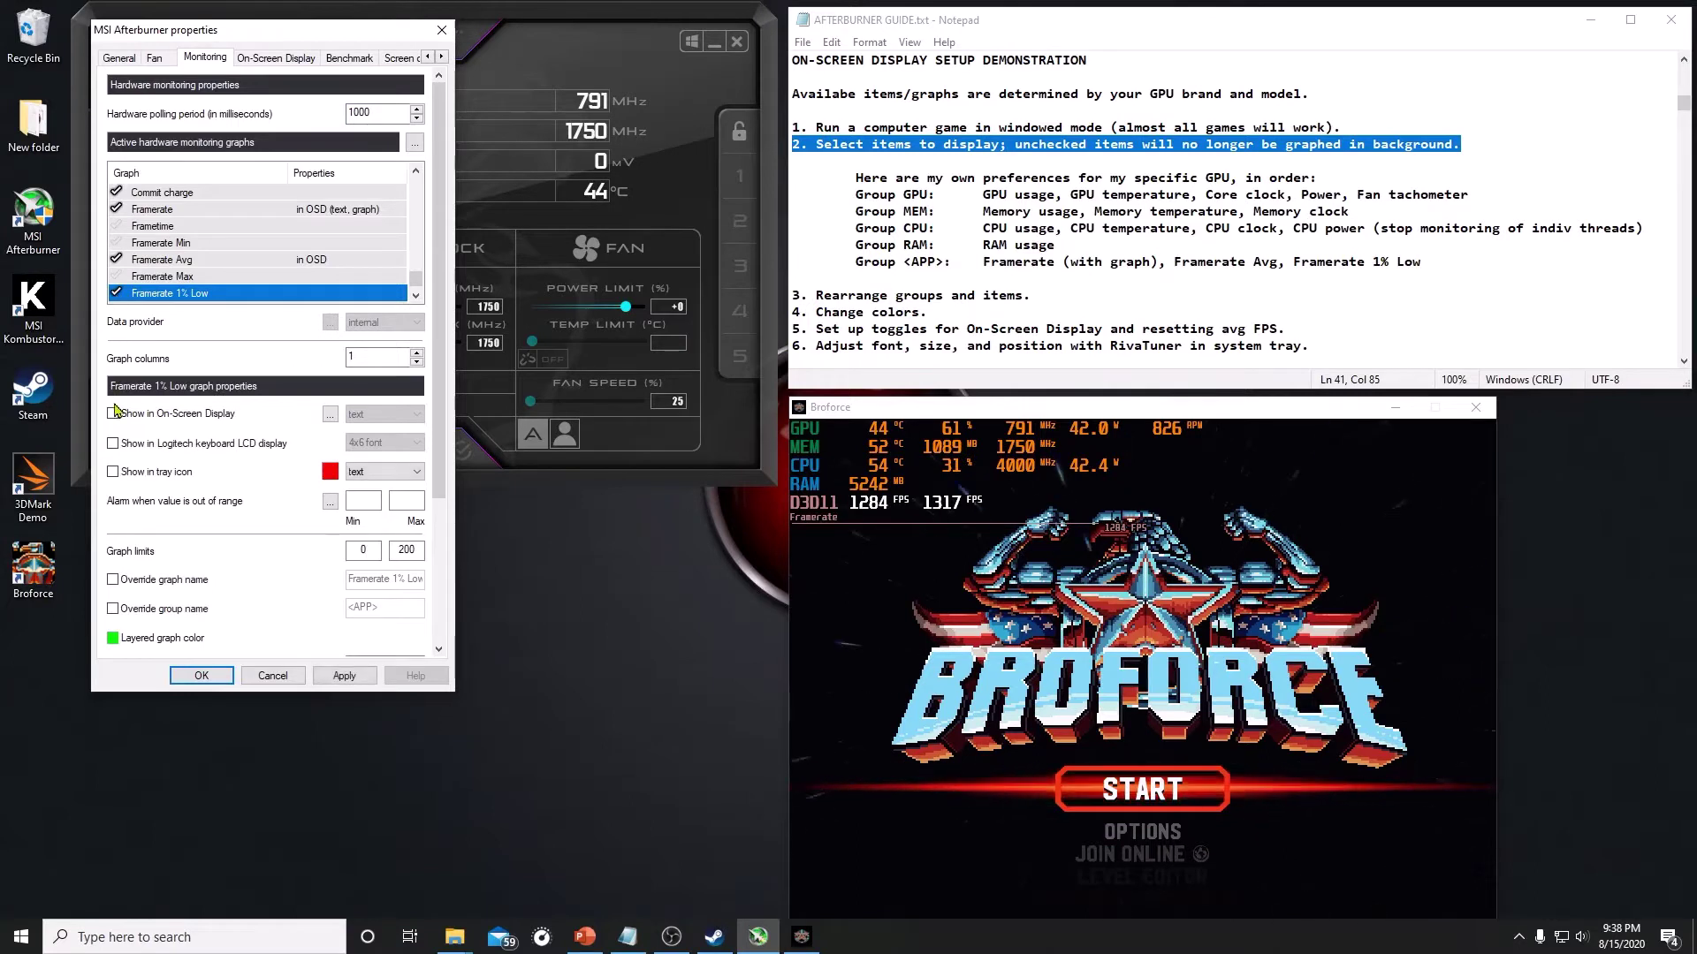
left_click(113, 414)
left_click(344, 676)
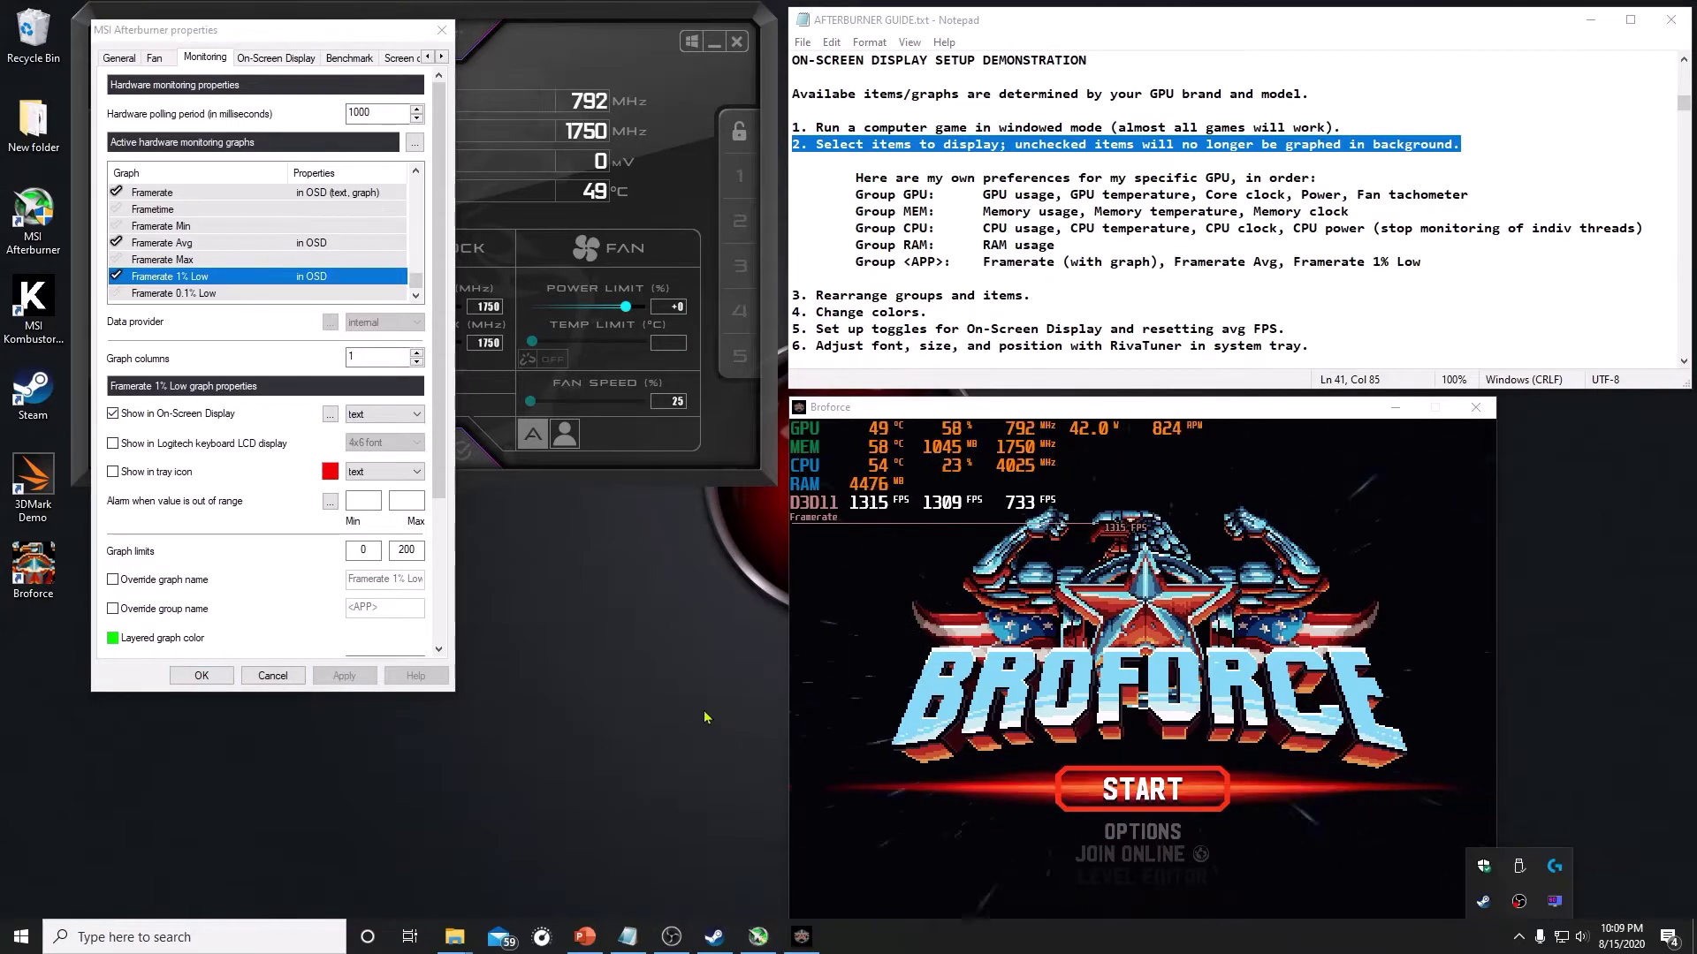
Switch to the Notepad guide and highlight line 3, "Rearrange groups and items."
left_click(793, 295)
key("shift+End")
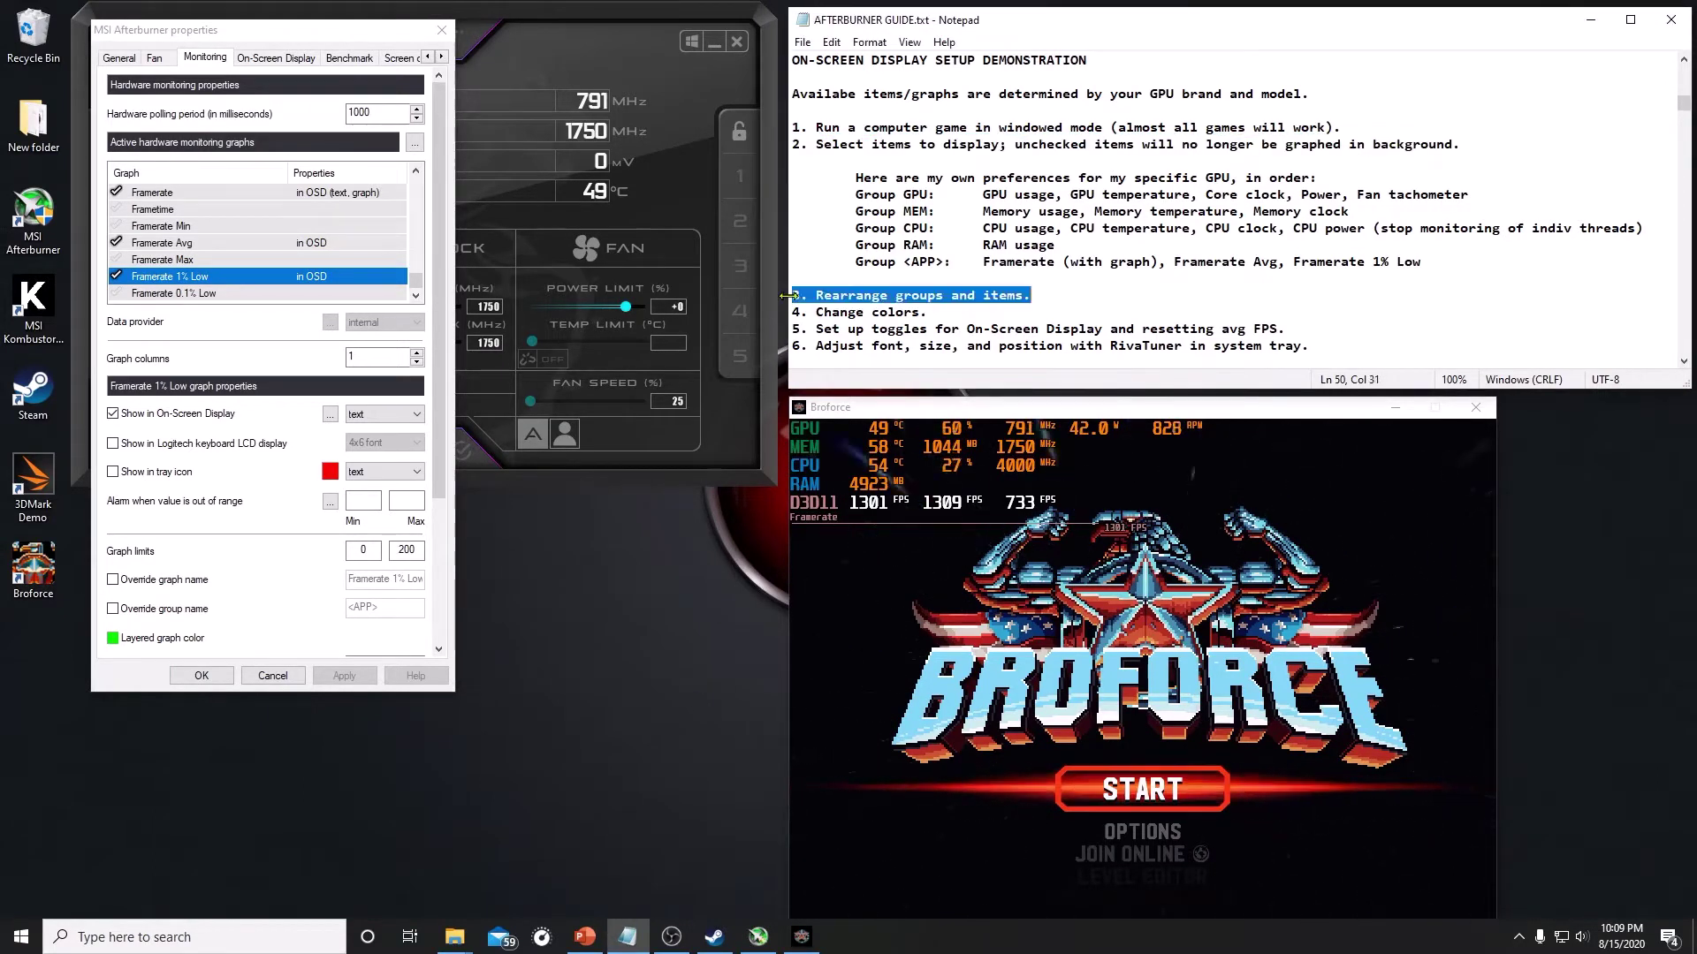
Select the RAM usage and Commit charge graphs by group and move them to the start of the graph list
left_click(415, 170)
left_click(415, 170)
left_click(415, 170)
left_click(415, 170)
left_click(416, 170)
left_click_drag(415, 250, 415, 281)
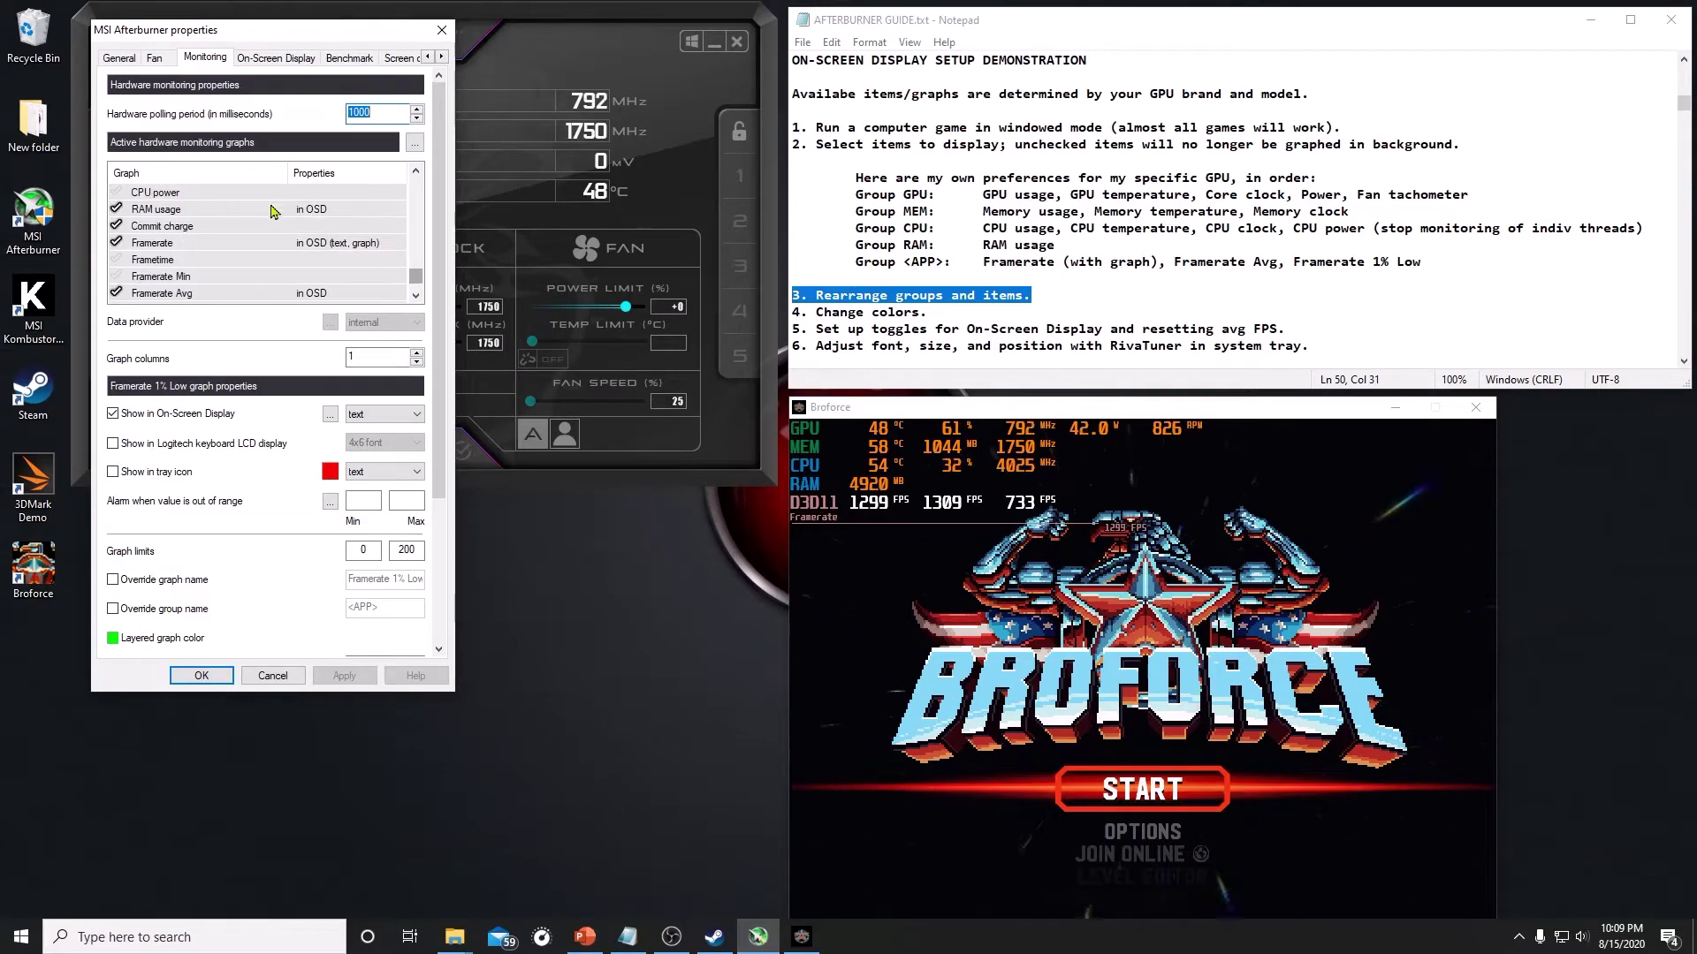
right_click(214, 215)
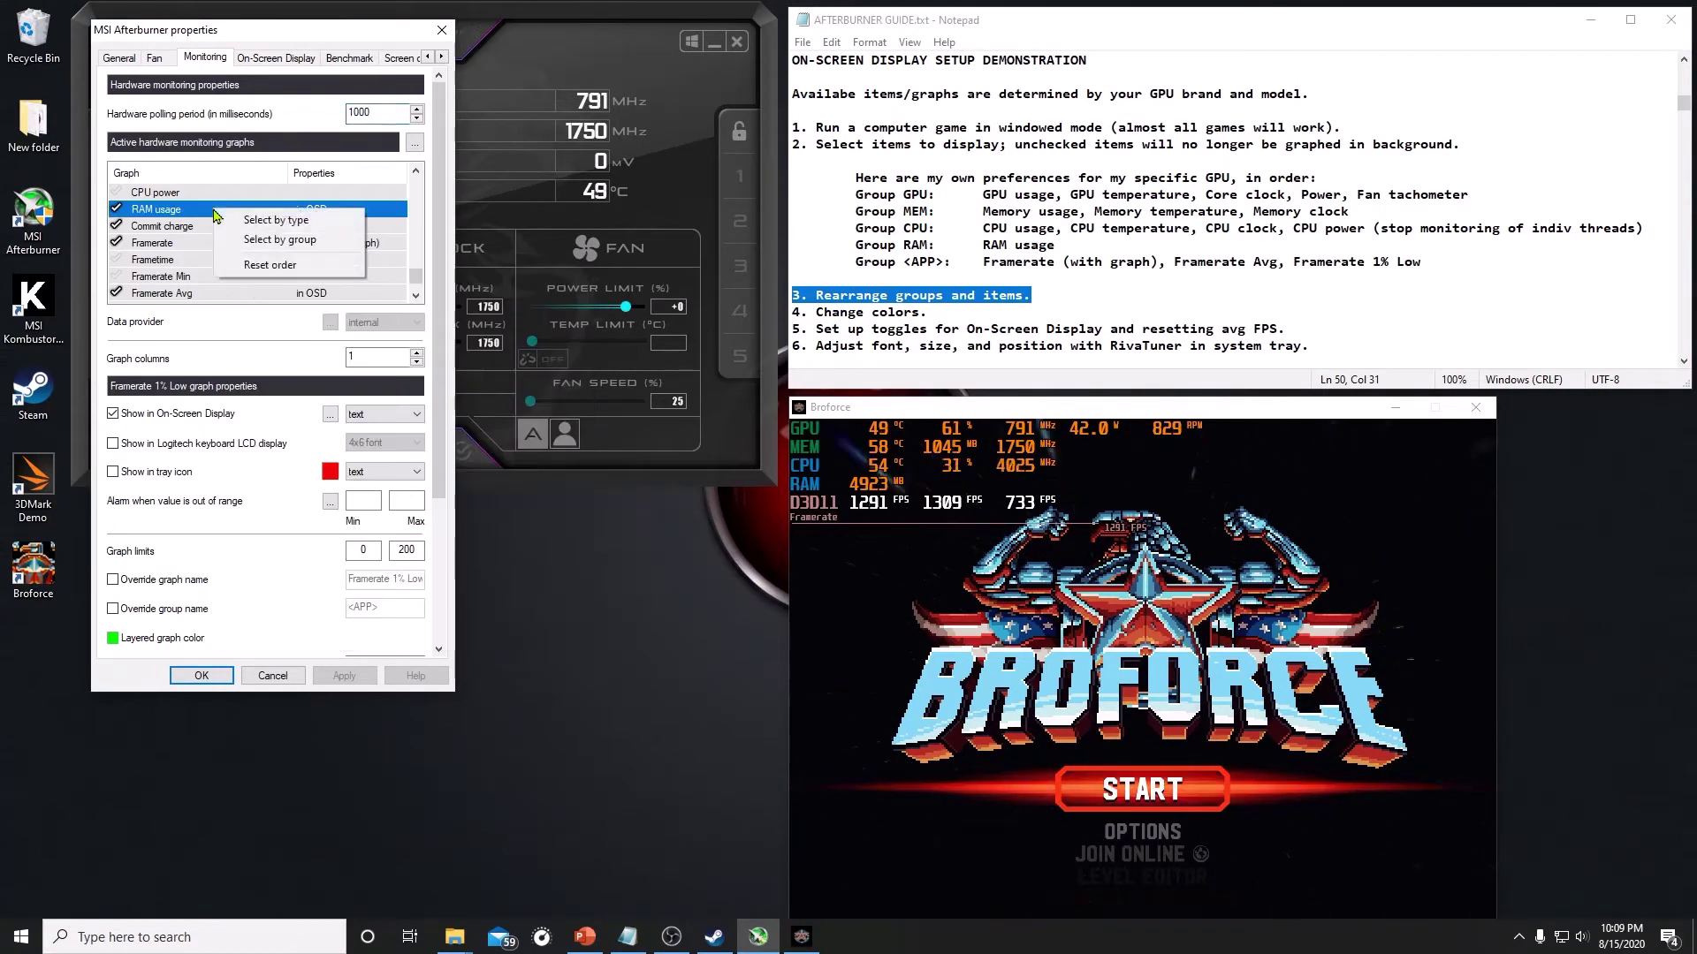
left_click(244, 241)
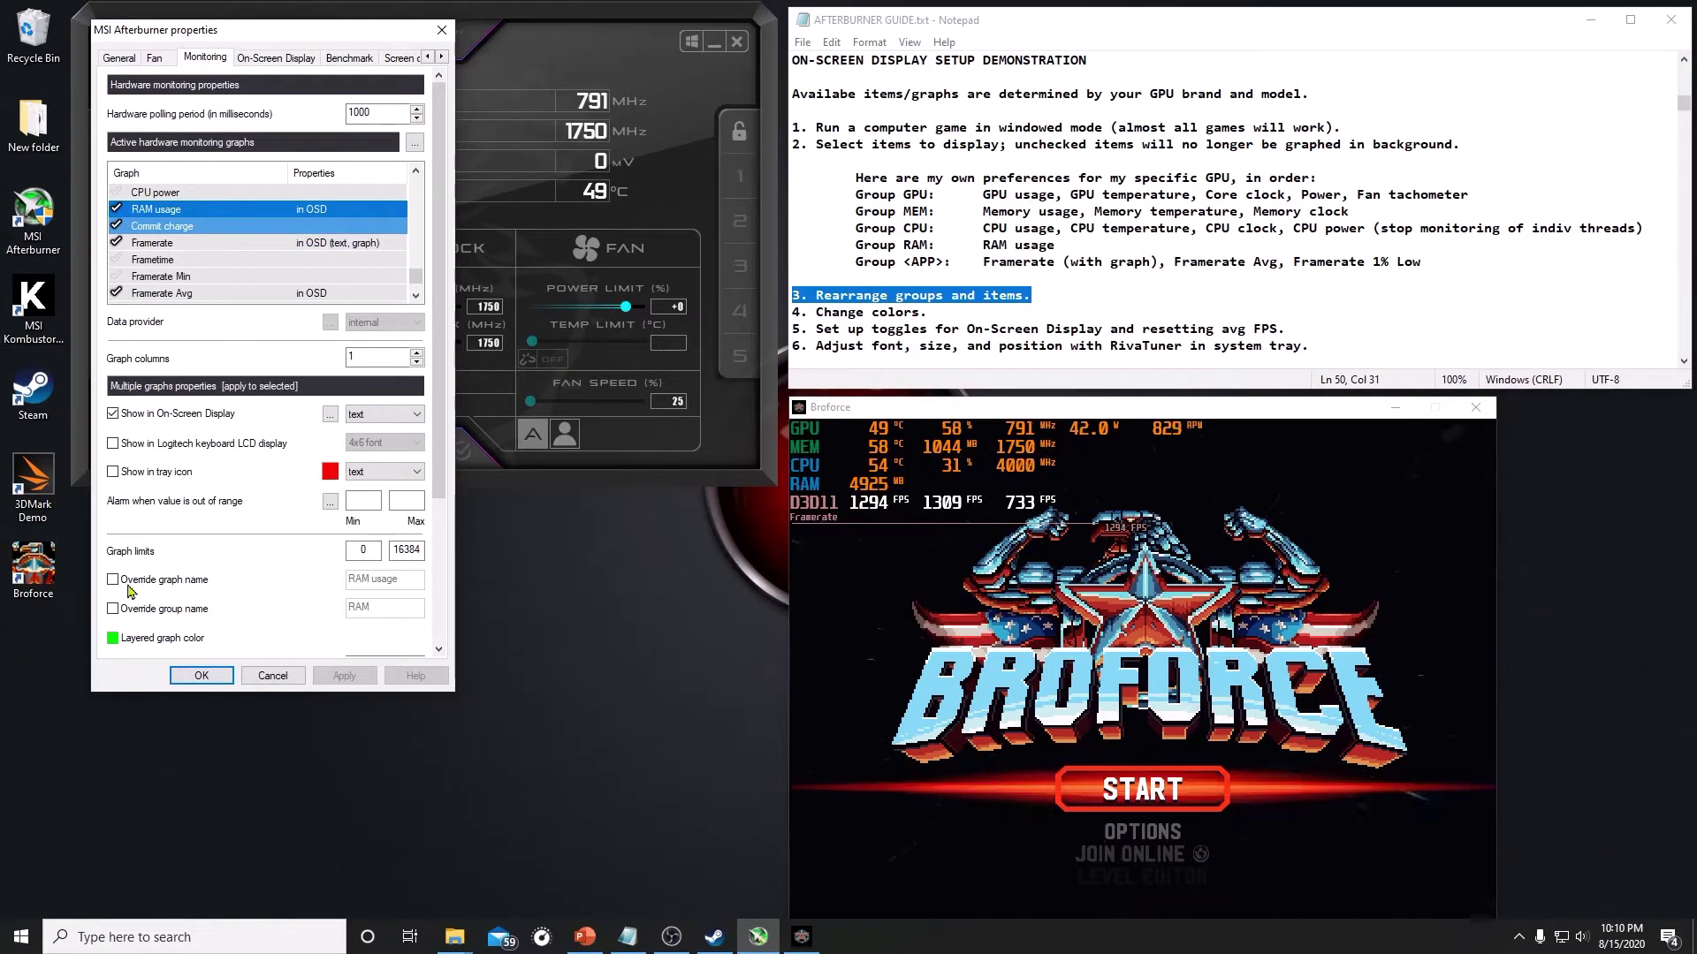
left_click_drag(188, 201, 195, 122)
left_click_drag(186, 202, 183, 194)
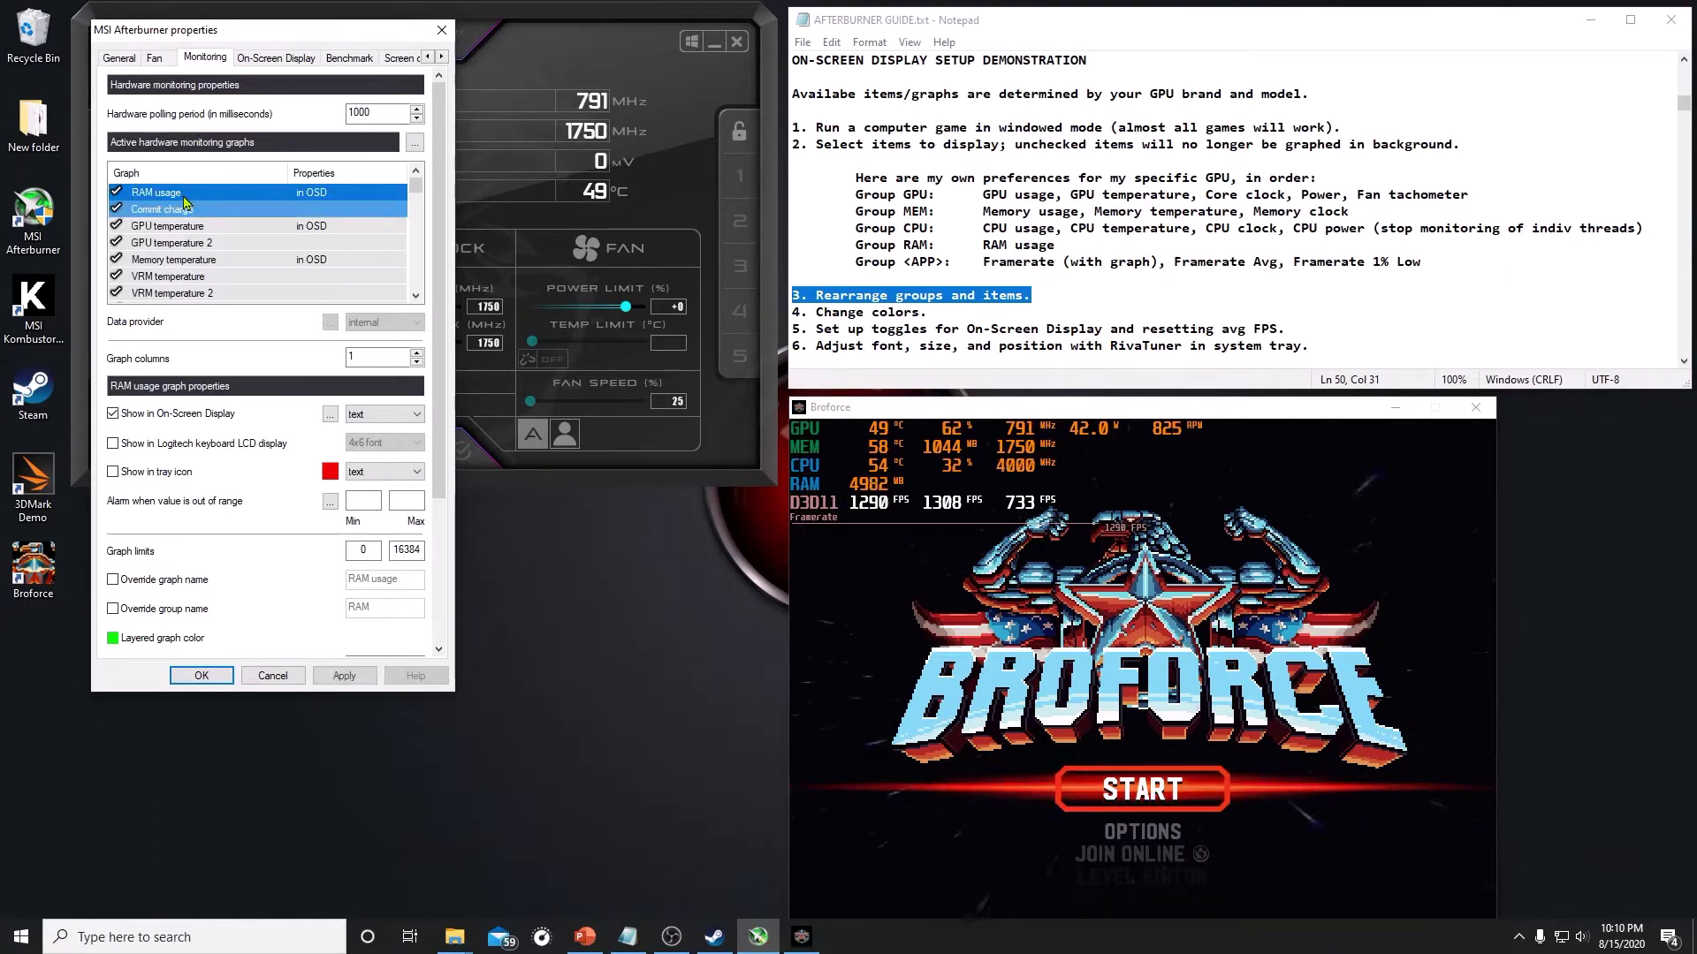
Override the group name of the selected RAM graphs with "RAM (16GB)" and apply the change
left_click(113, 609)
double_click(384, 606)
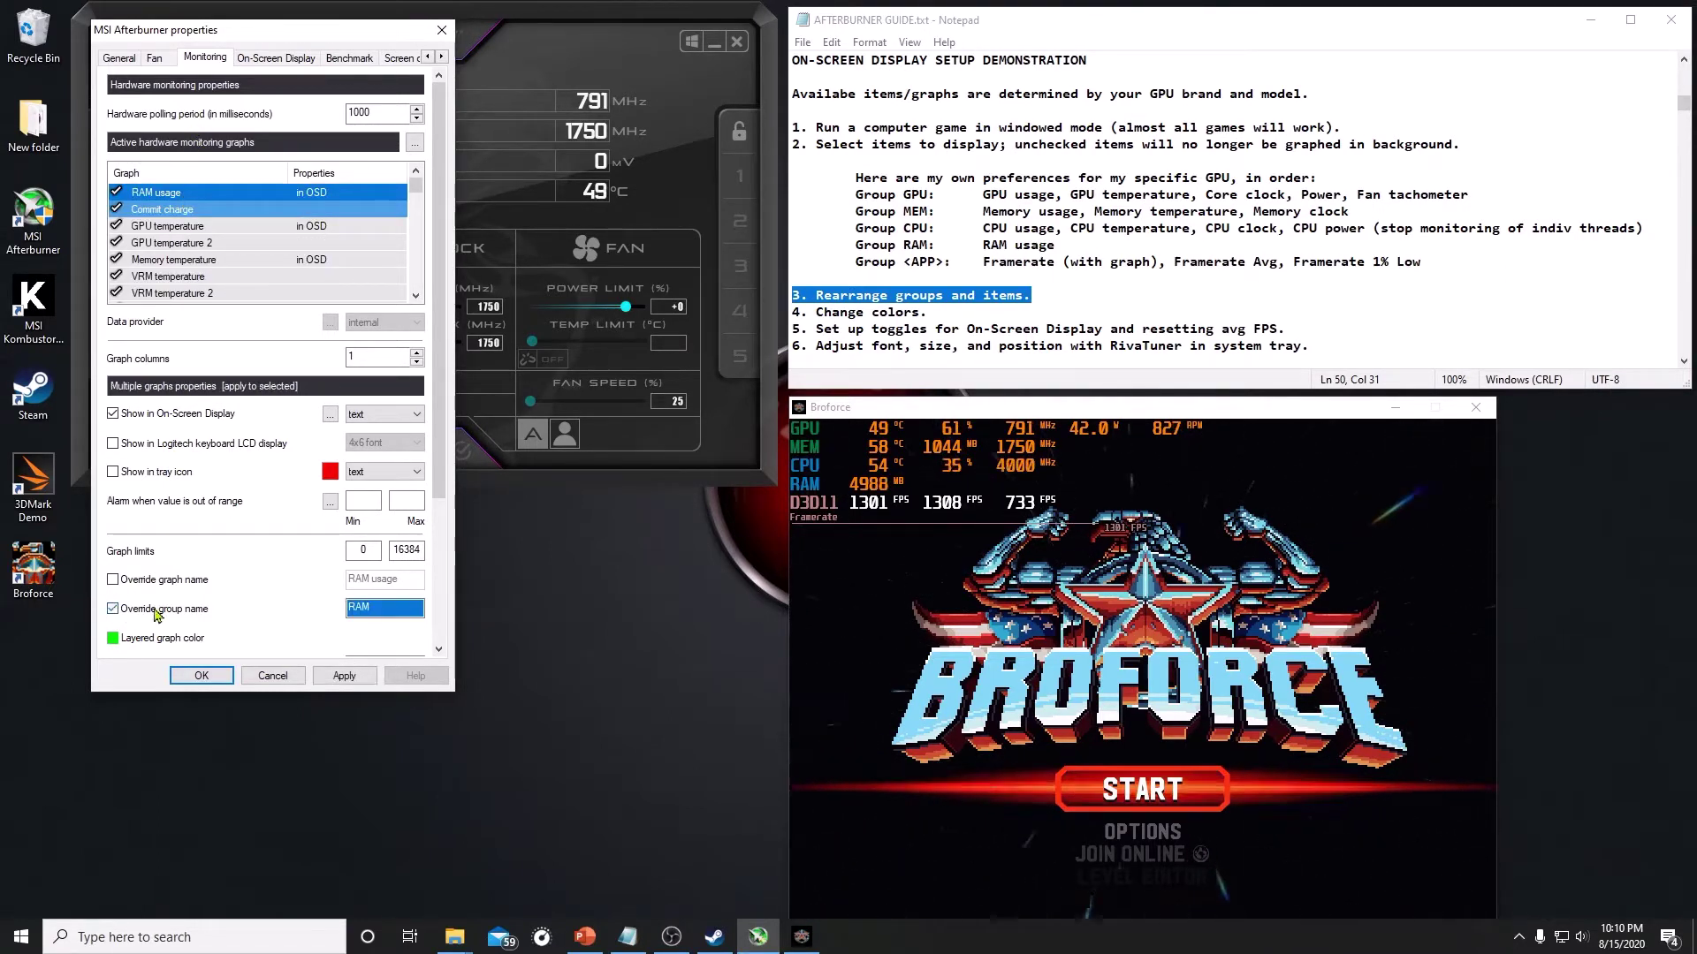
type("(")
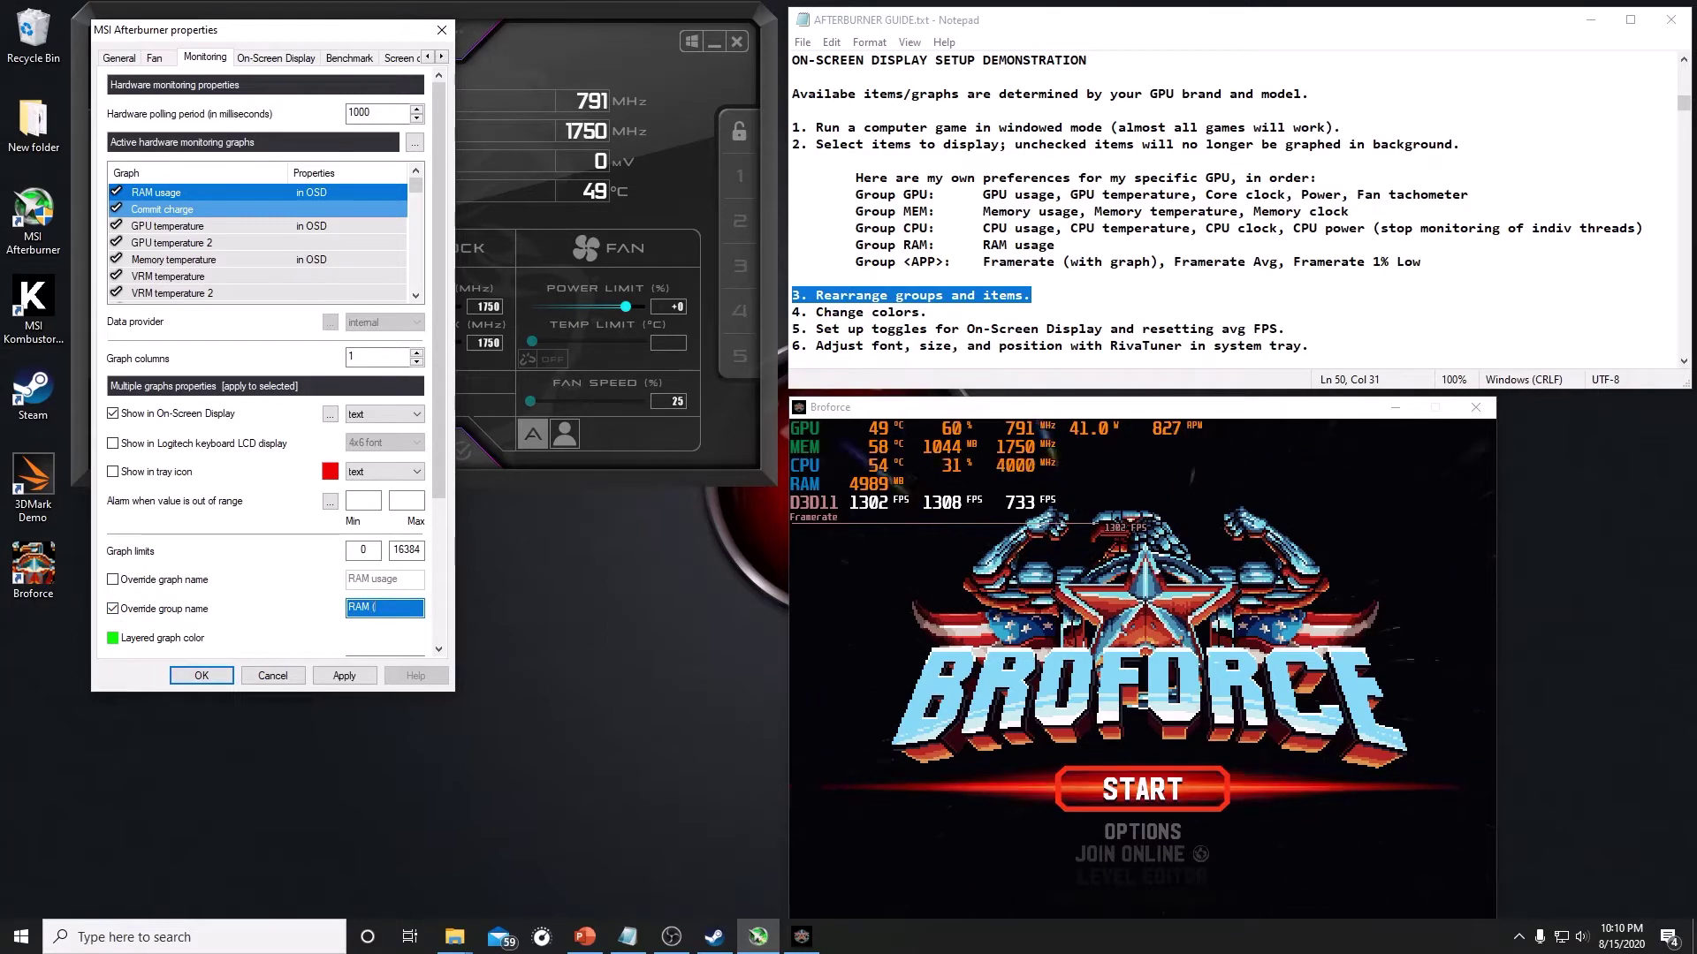
type("16GB)")
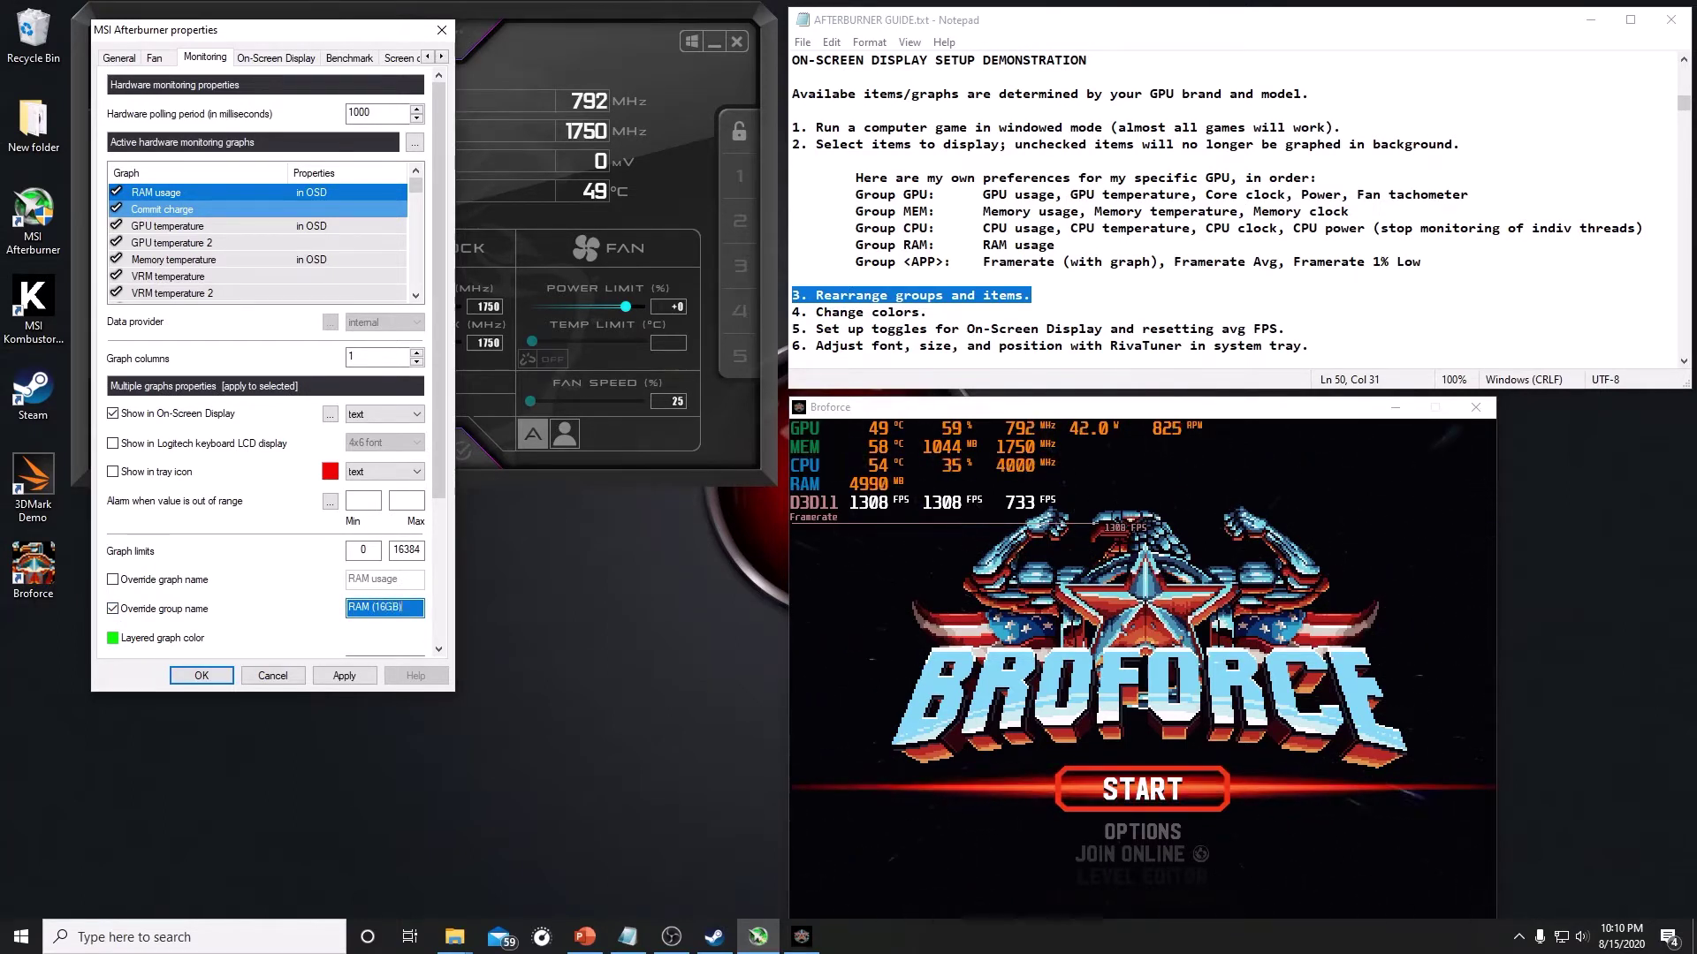
left_click(367, 679)
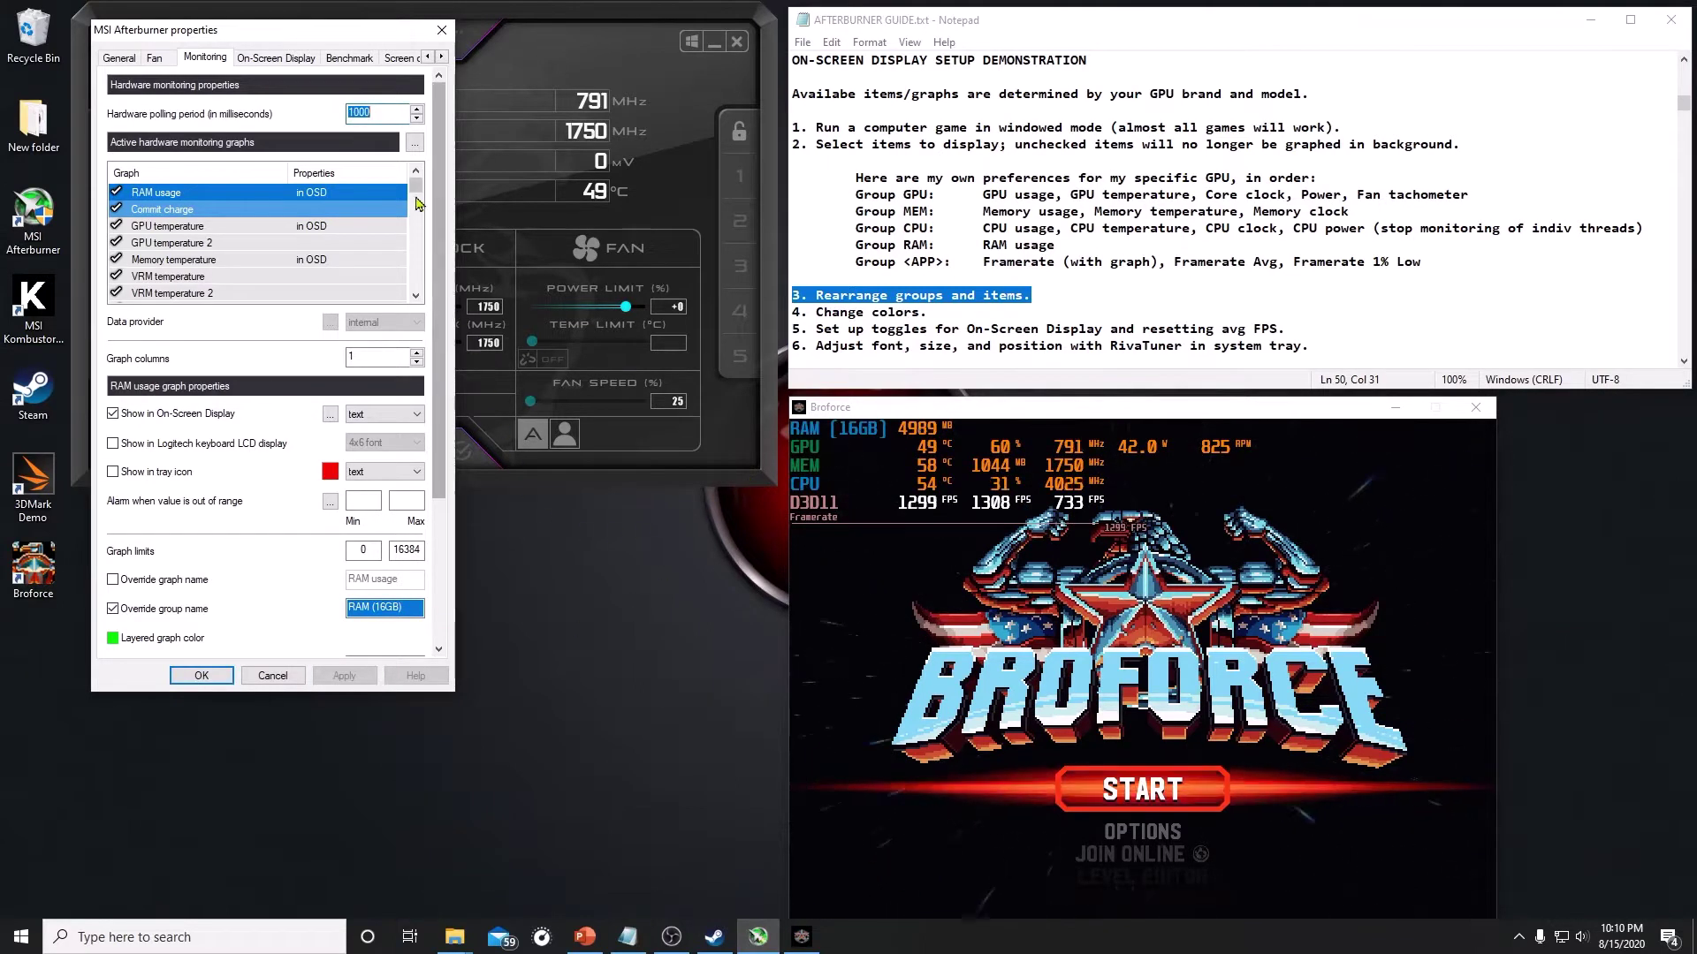
Select the overall CPU graphs by group and move them above the RAM graphs at the start of the list
left_click(416, 249)
left_click_drag(418, 252, 417, 249)
right_click(211, 298)
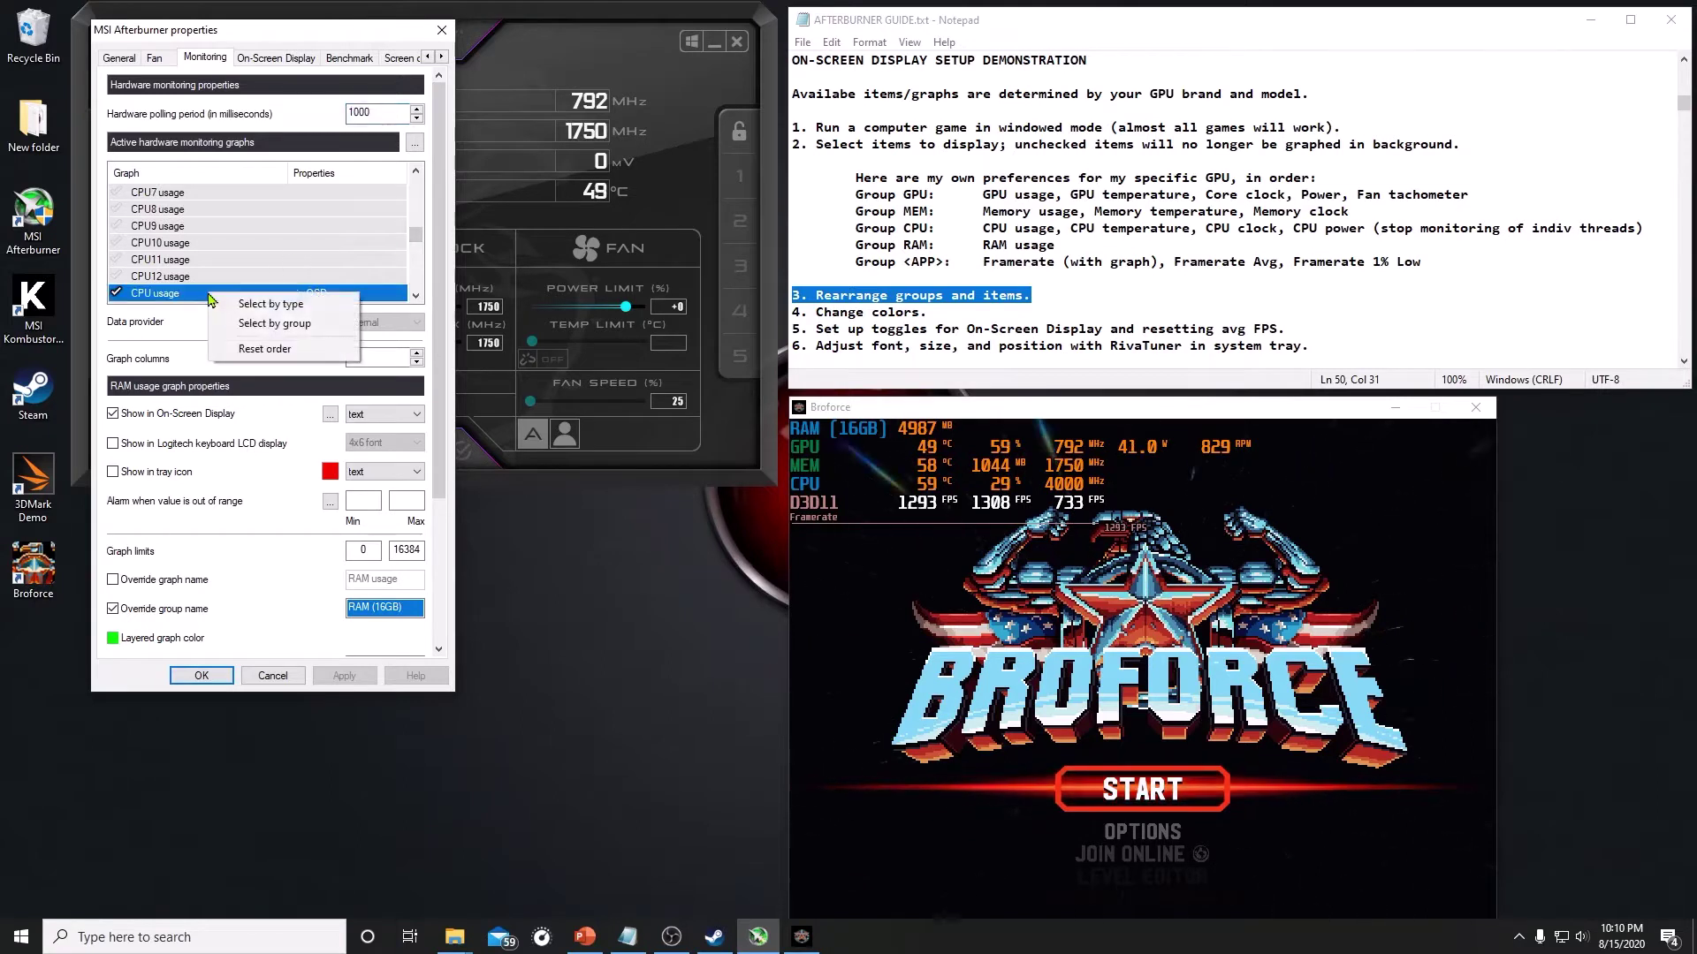
left_click(236, 324)
left_click_drag(221, 301, 199, 203)
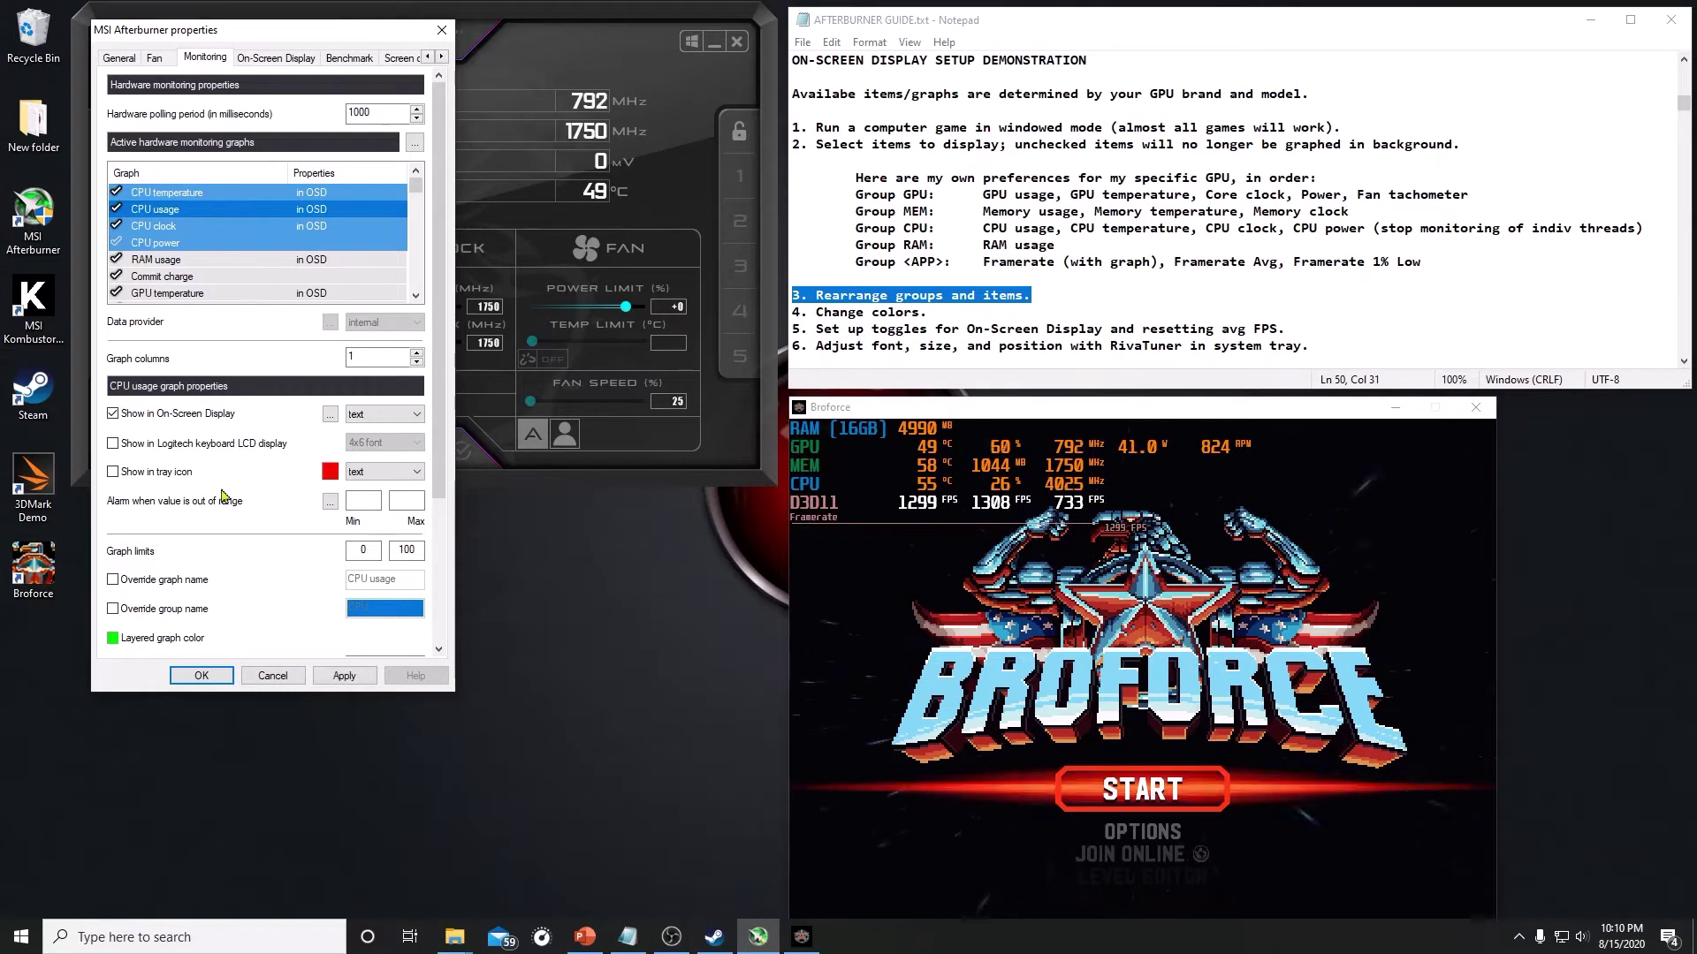
Override the CPU group's name with "Ryzen 5 3600", move CPU usage above CPU temperature and apply both changes
left_click(112, 608)
double_click(357, 606)
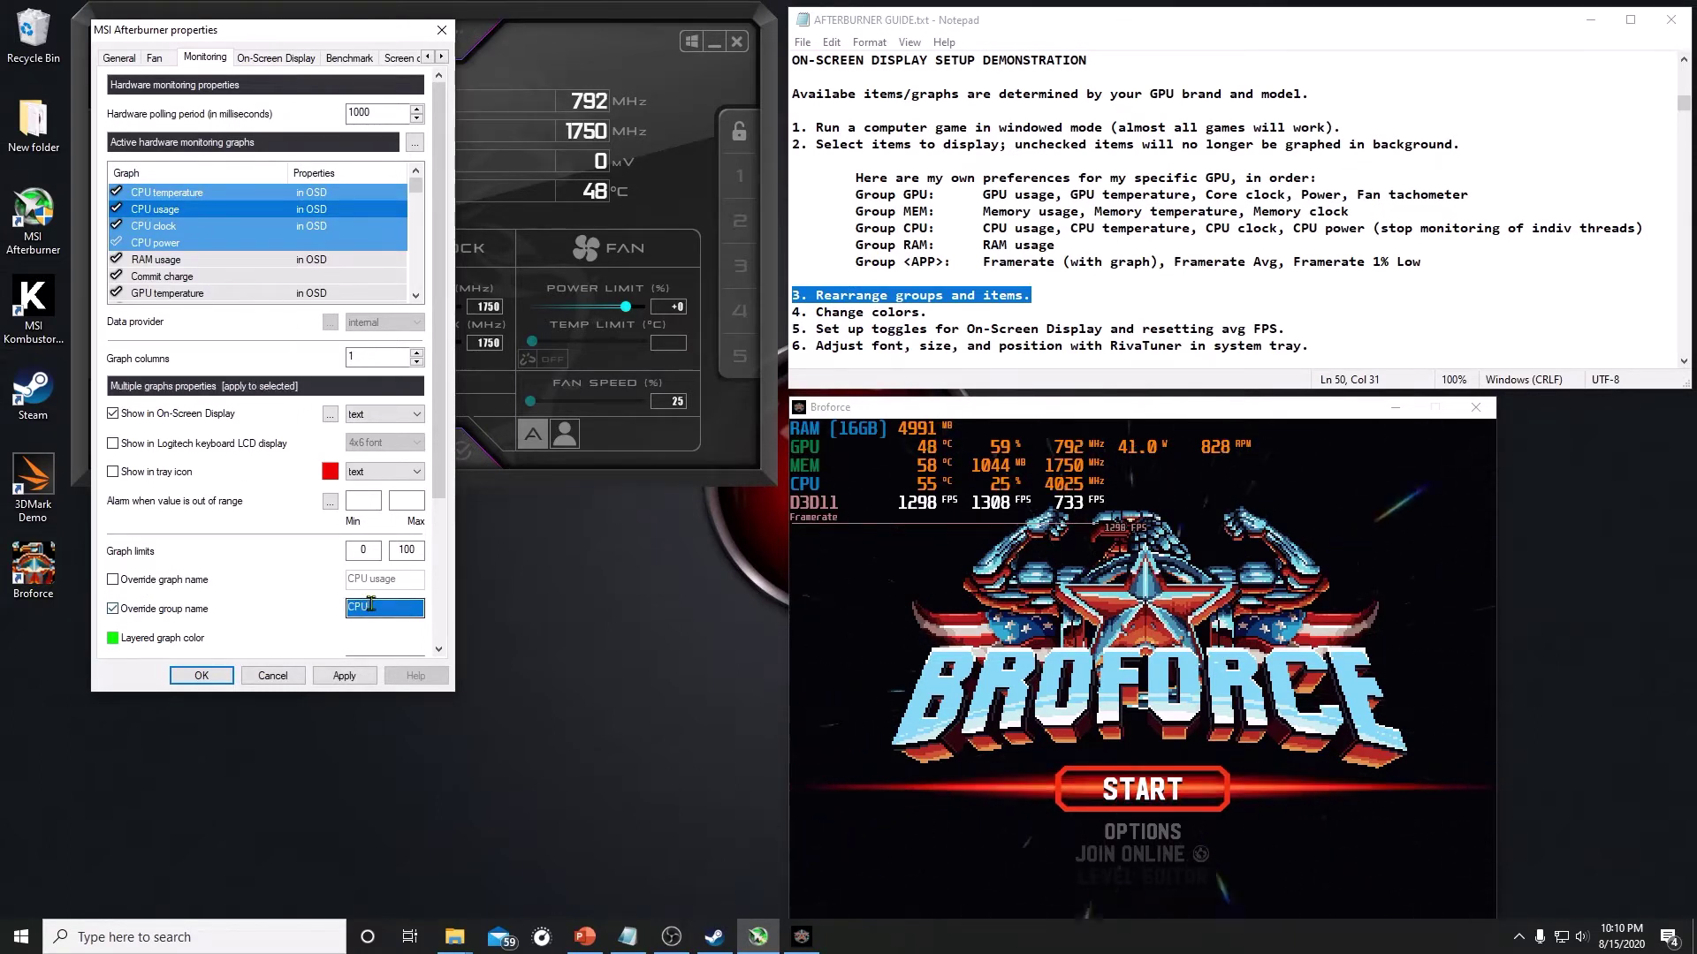
type("Ryzen 5 36")
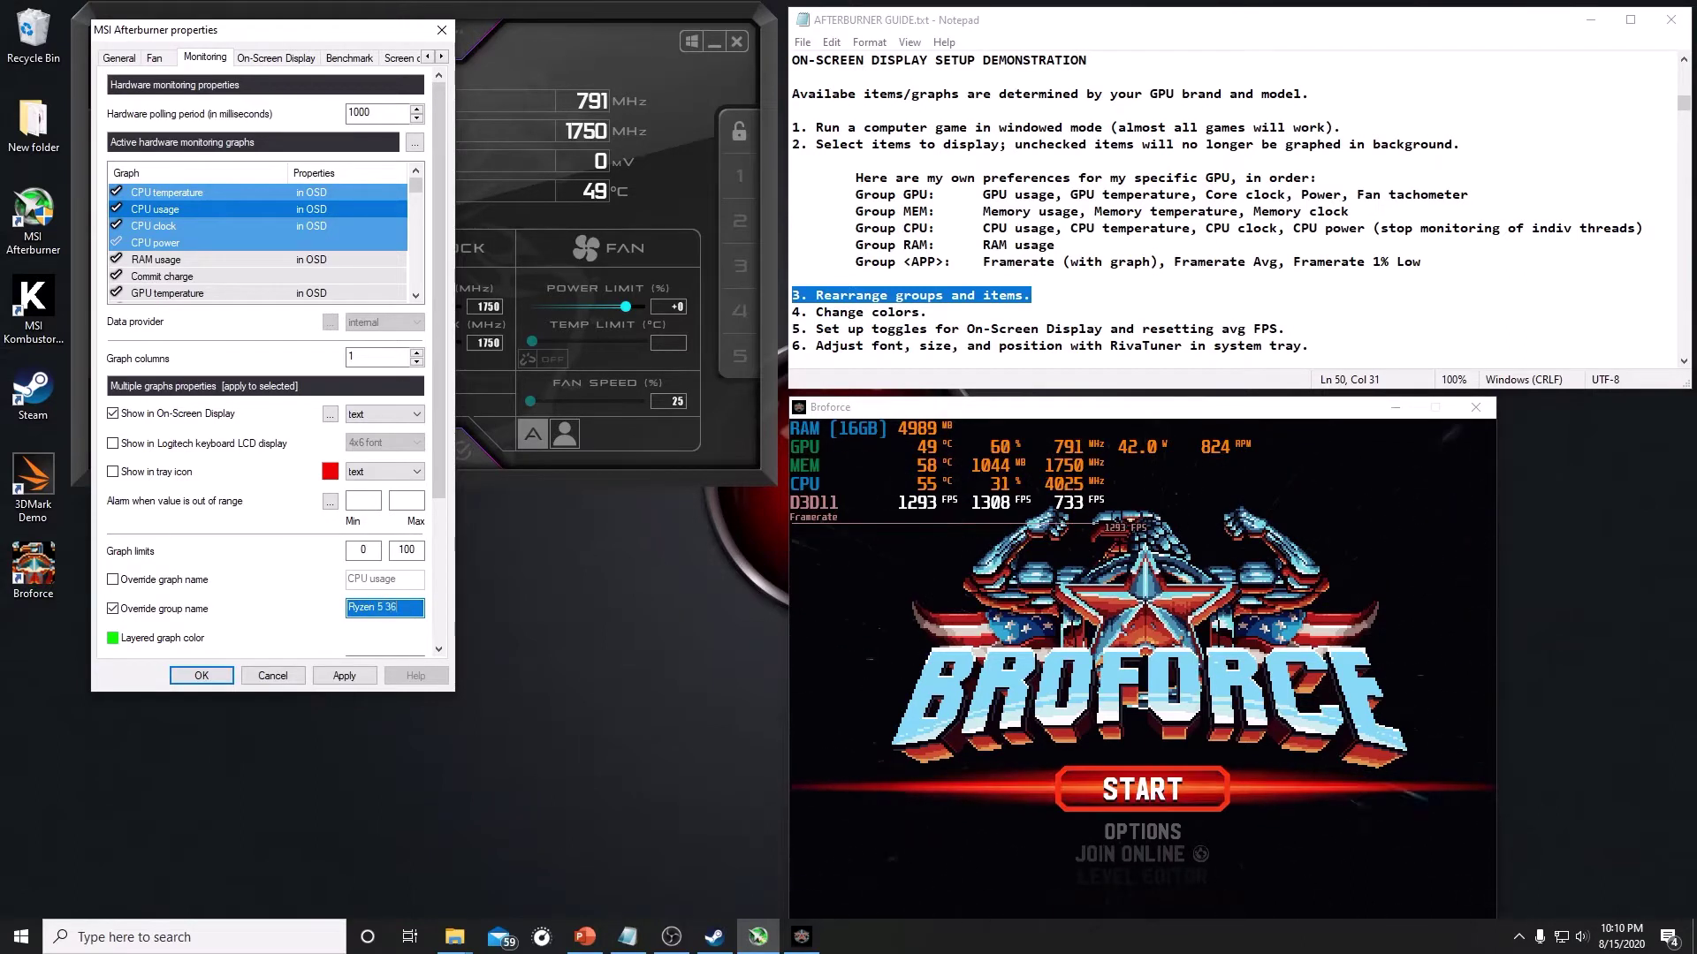
type("00")
left_click(345, 676)
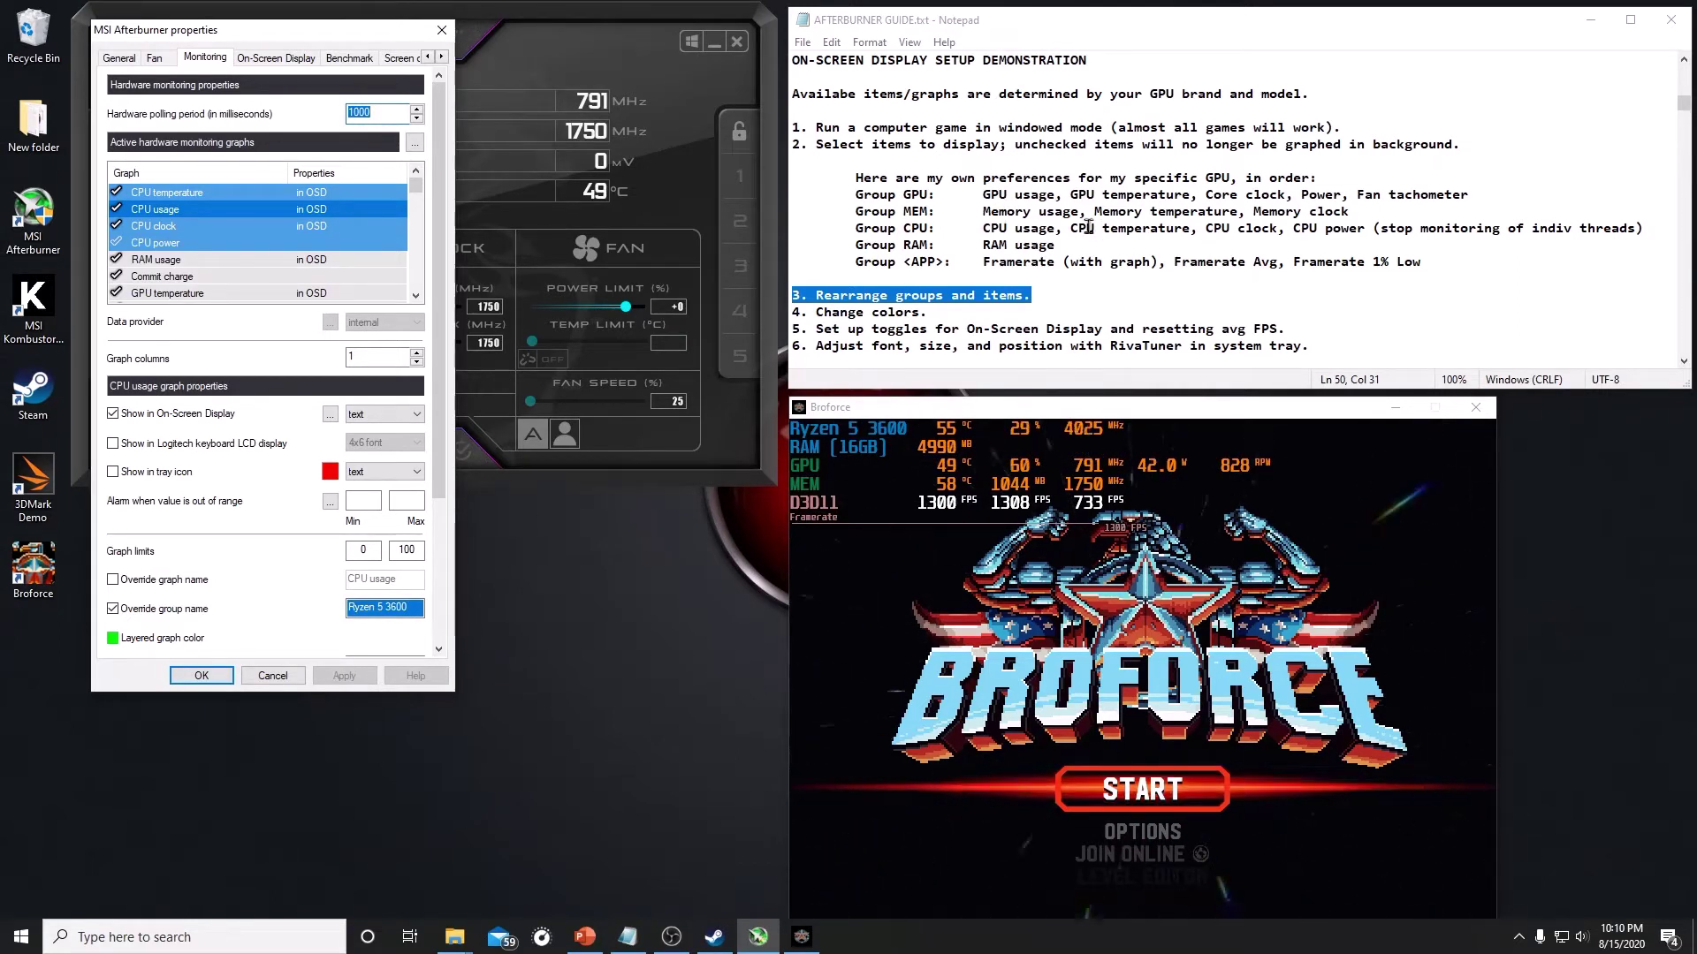
left_click_drag(205, 213, 190, 191)
left_click(344, 675)
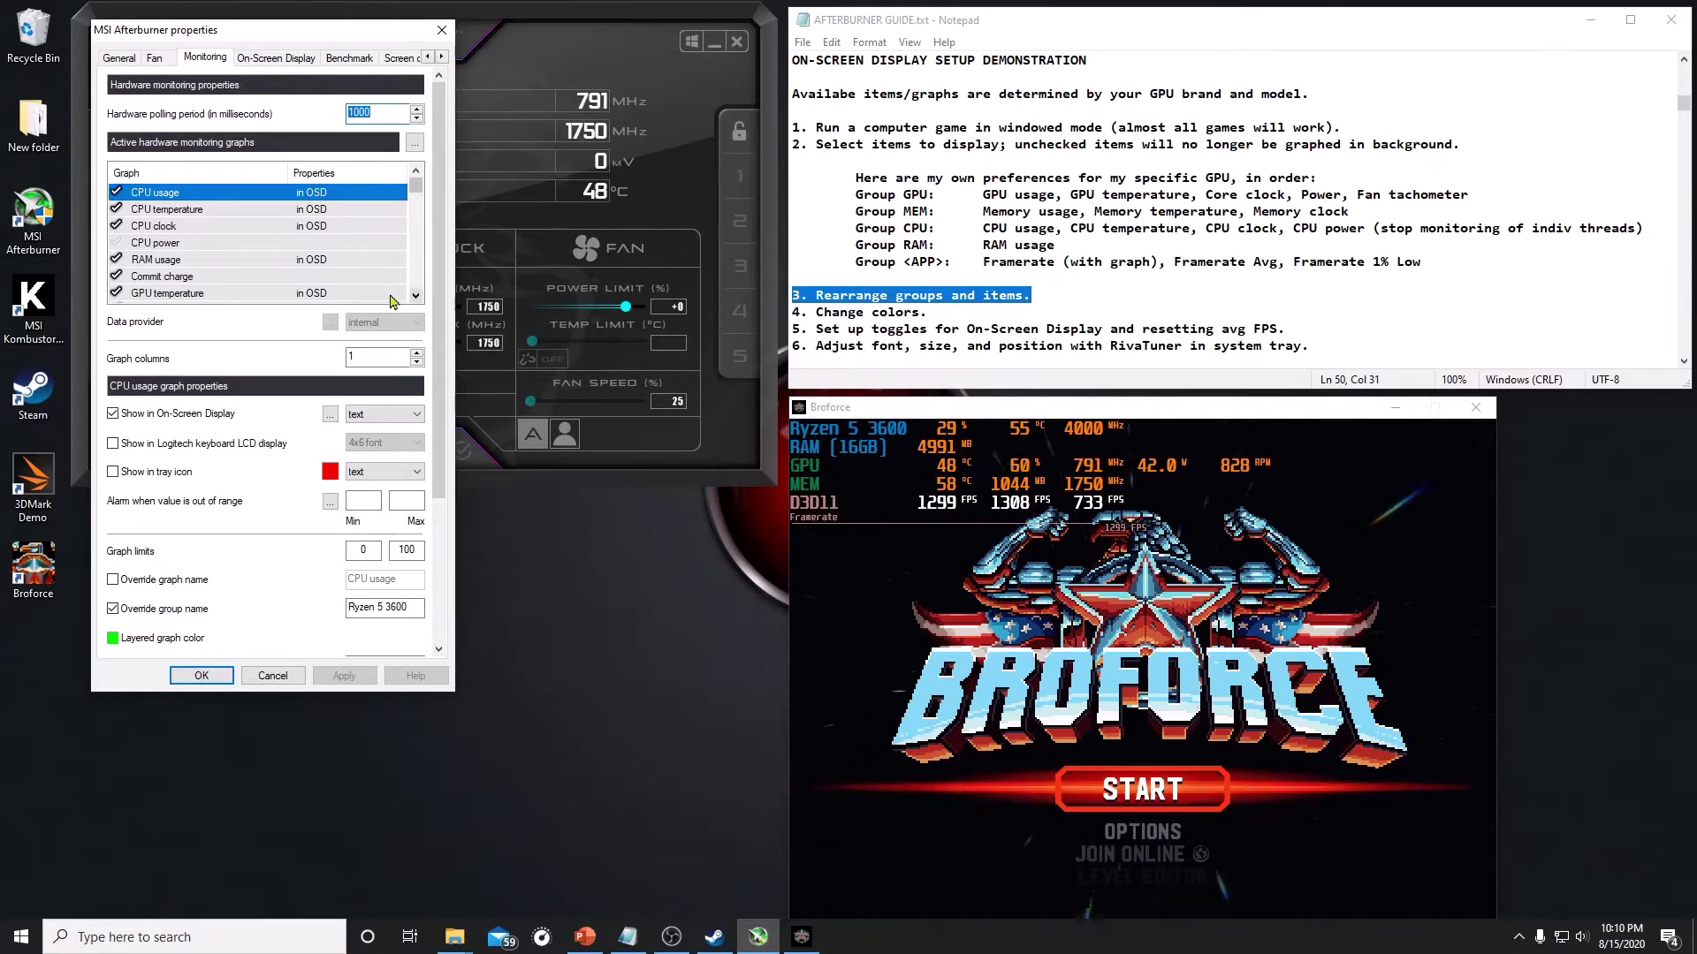
Select the memory temperature, usage and clock graphs by group and move them above the CPU graphs in the list
left_click(419, 208)
scroll(419, 210, "down", 1)
left_click_drag(419, 213, 419, 209)
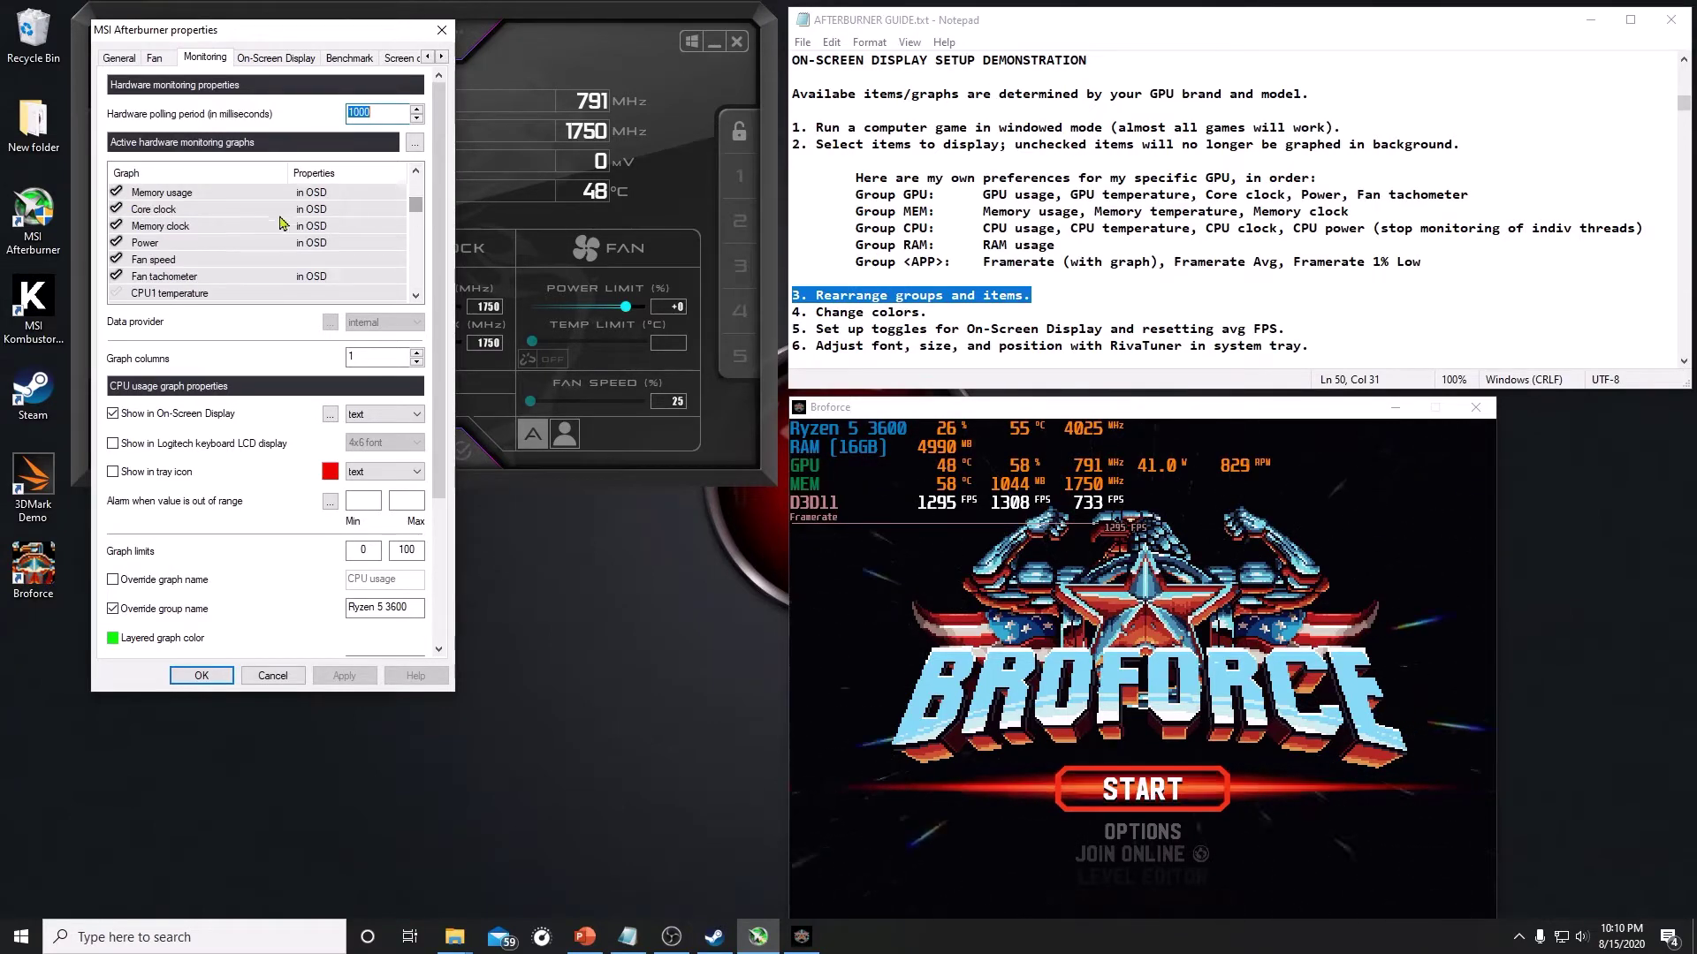
right_click(198, 229)
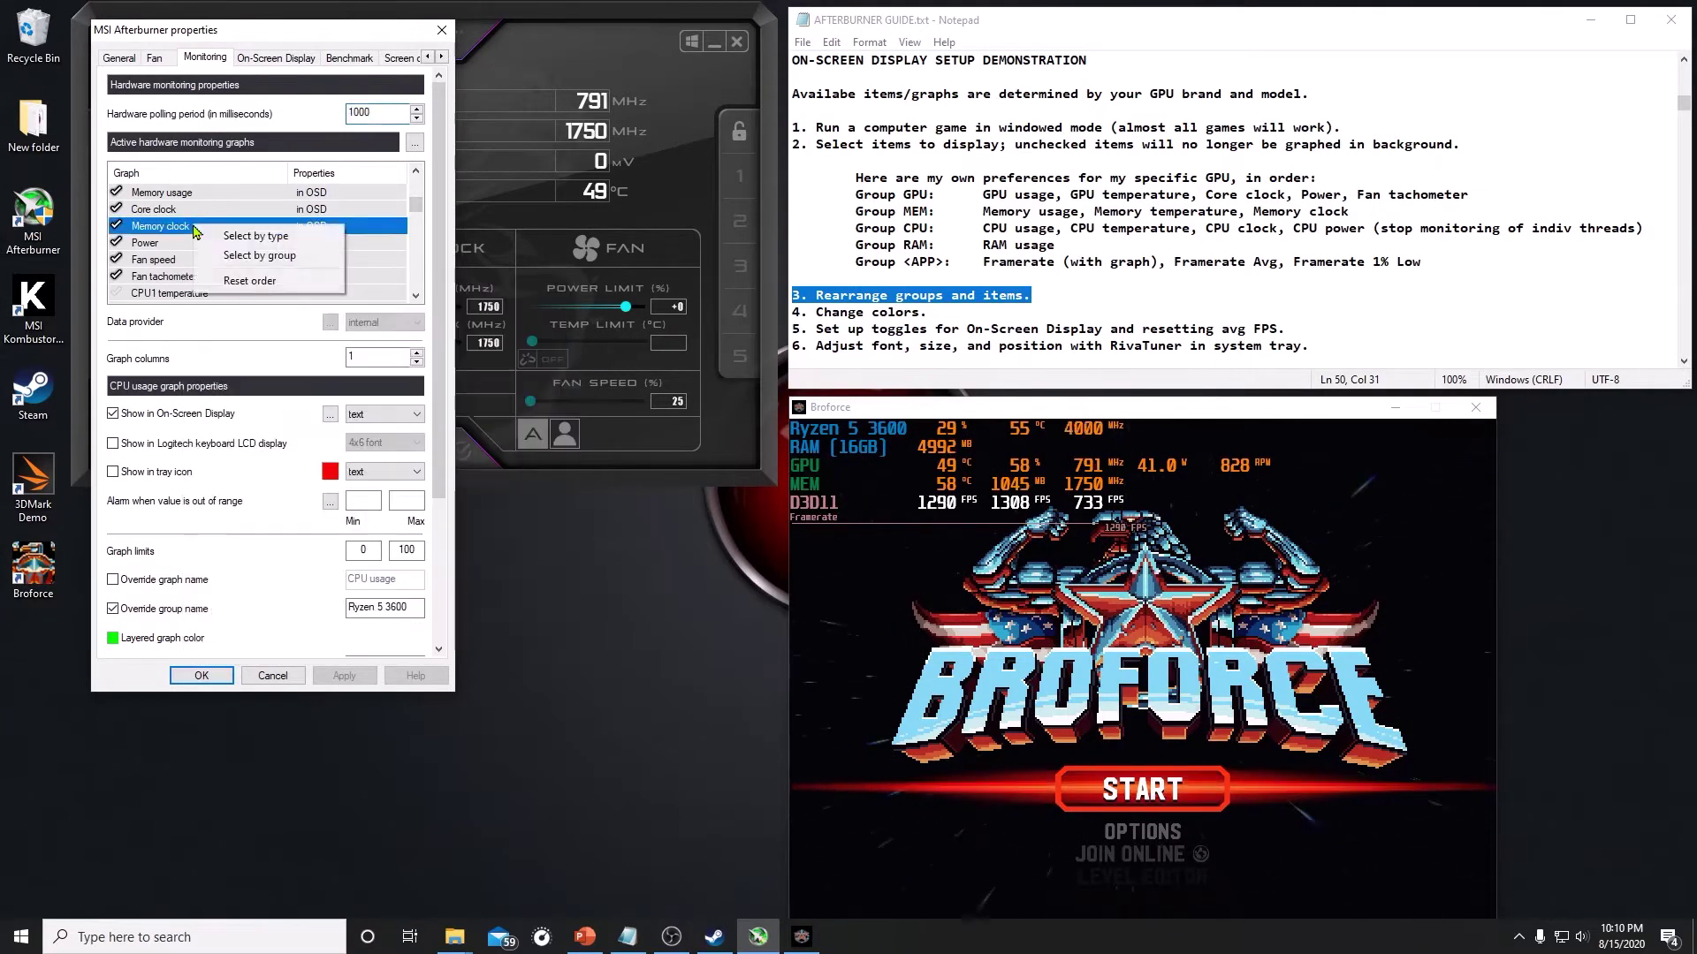
left_click(220, 257)
left_click_drag(159, 227, 196, 205)
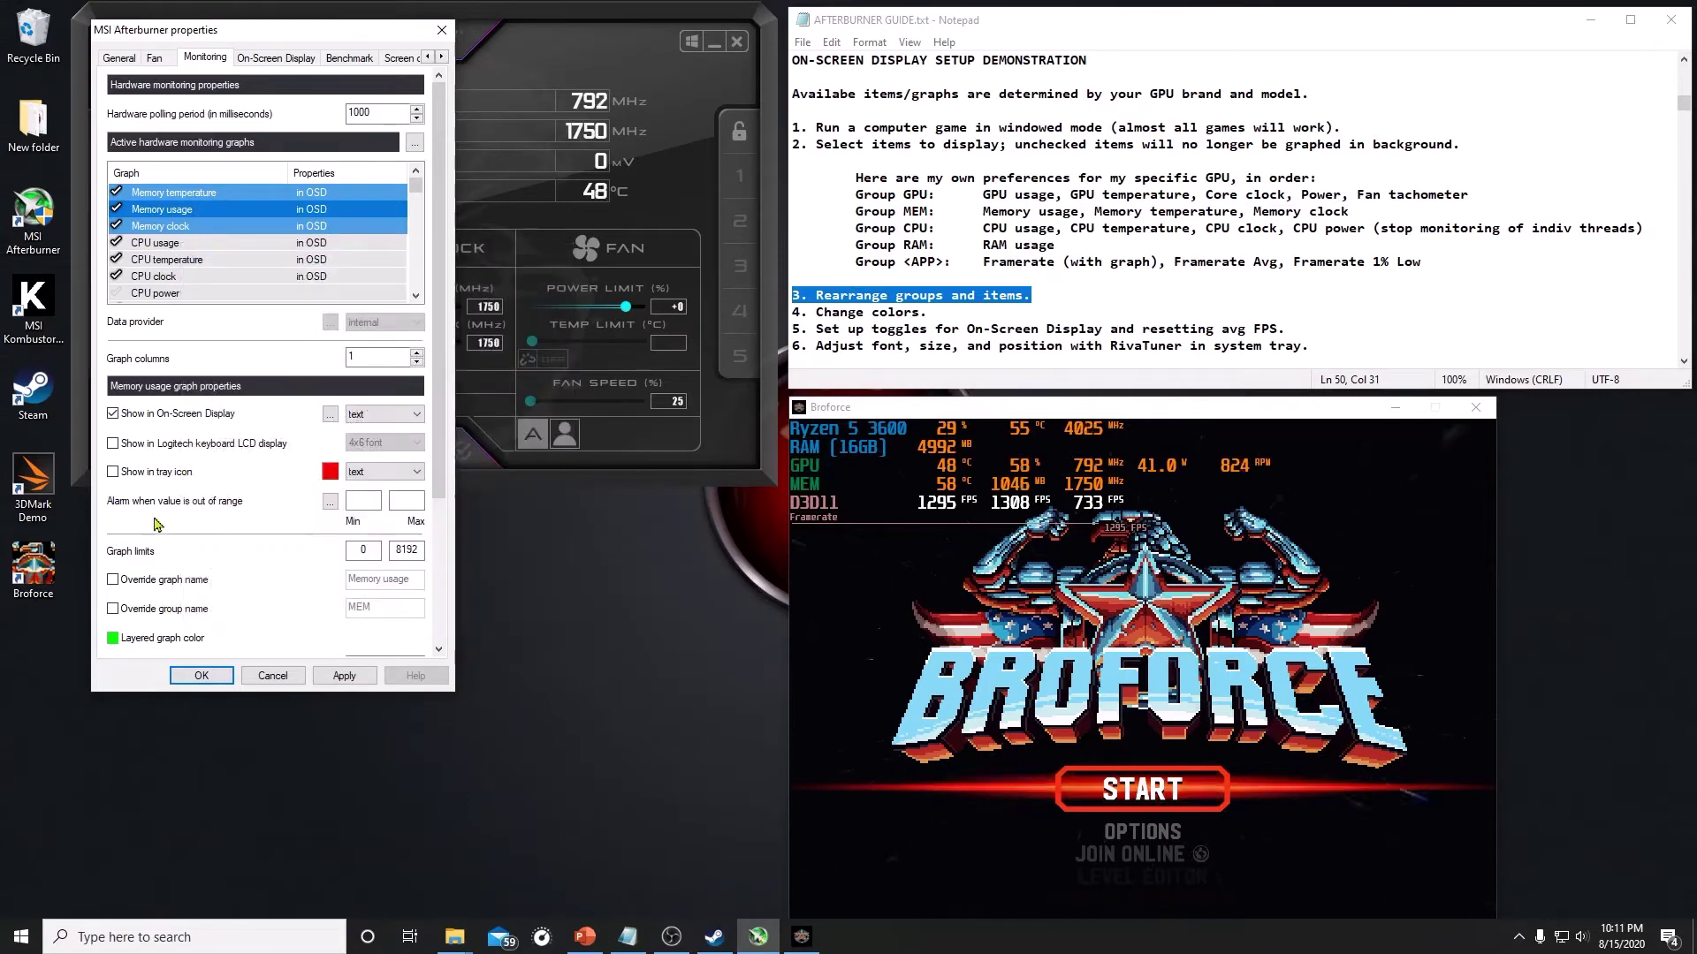
Override the group name of the selected memory graphs with "VRAM (8GB)" and apply the change
left_click(113, 610)
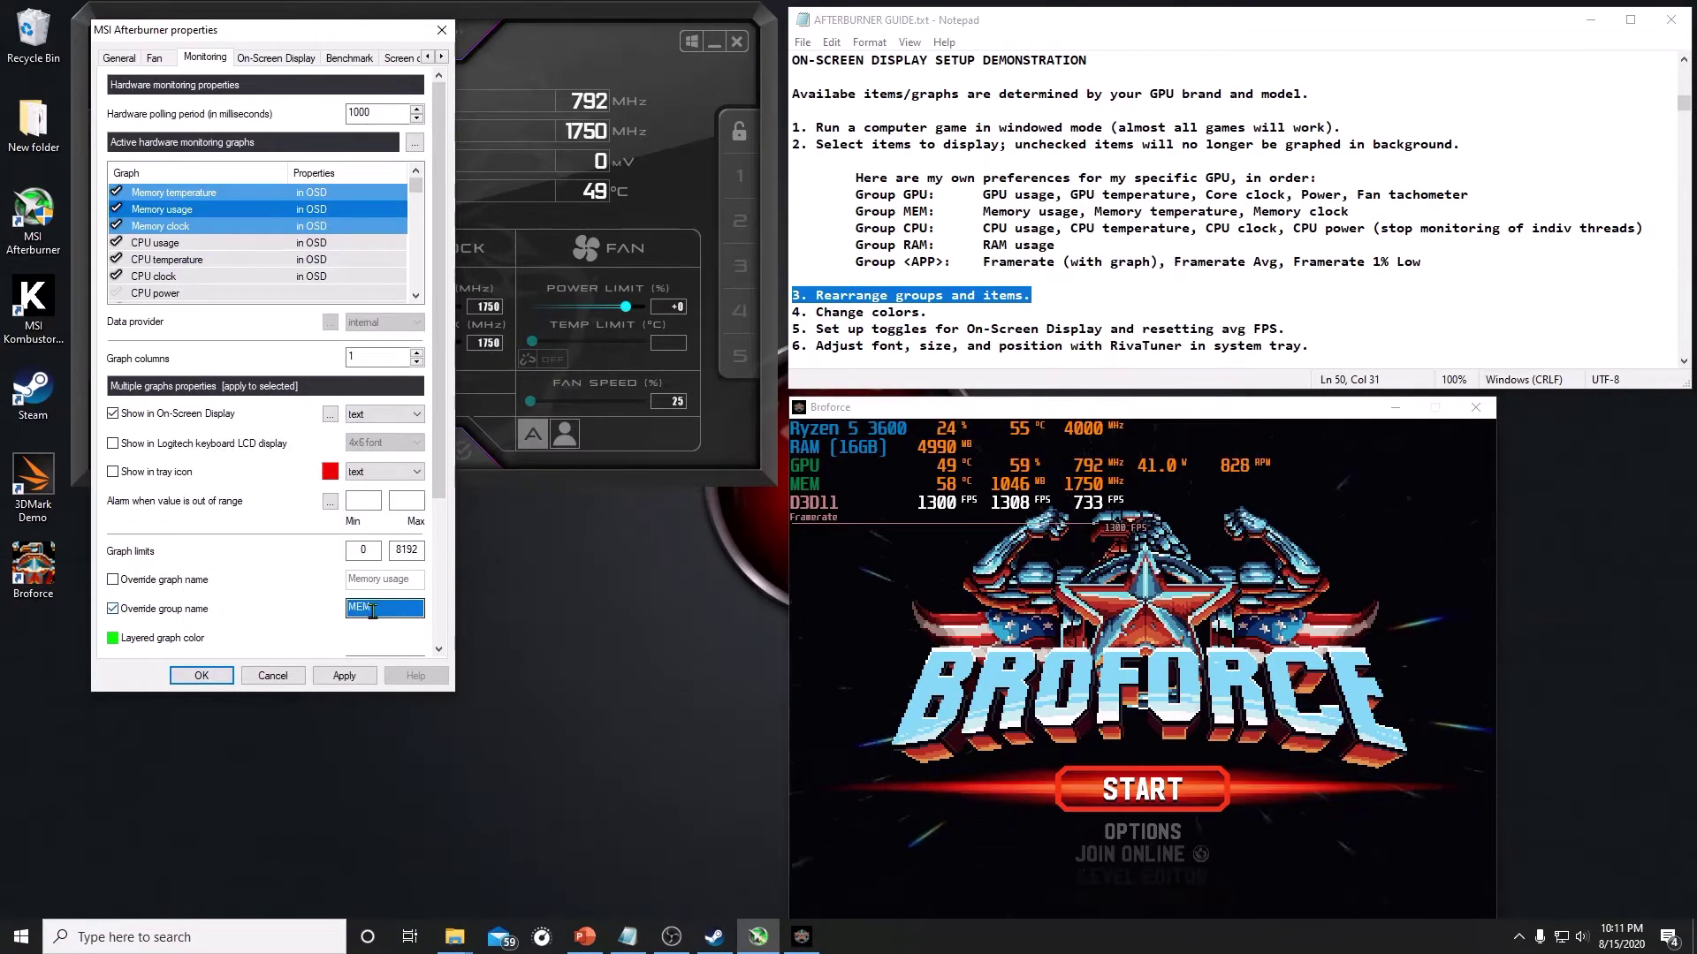
key("BackSpace")
type("VRAM (")
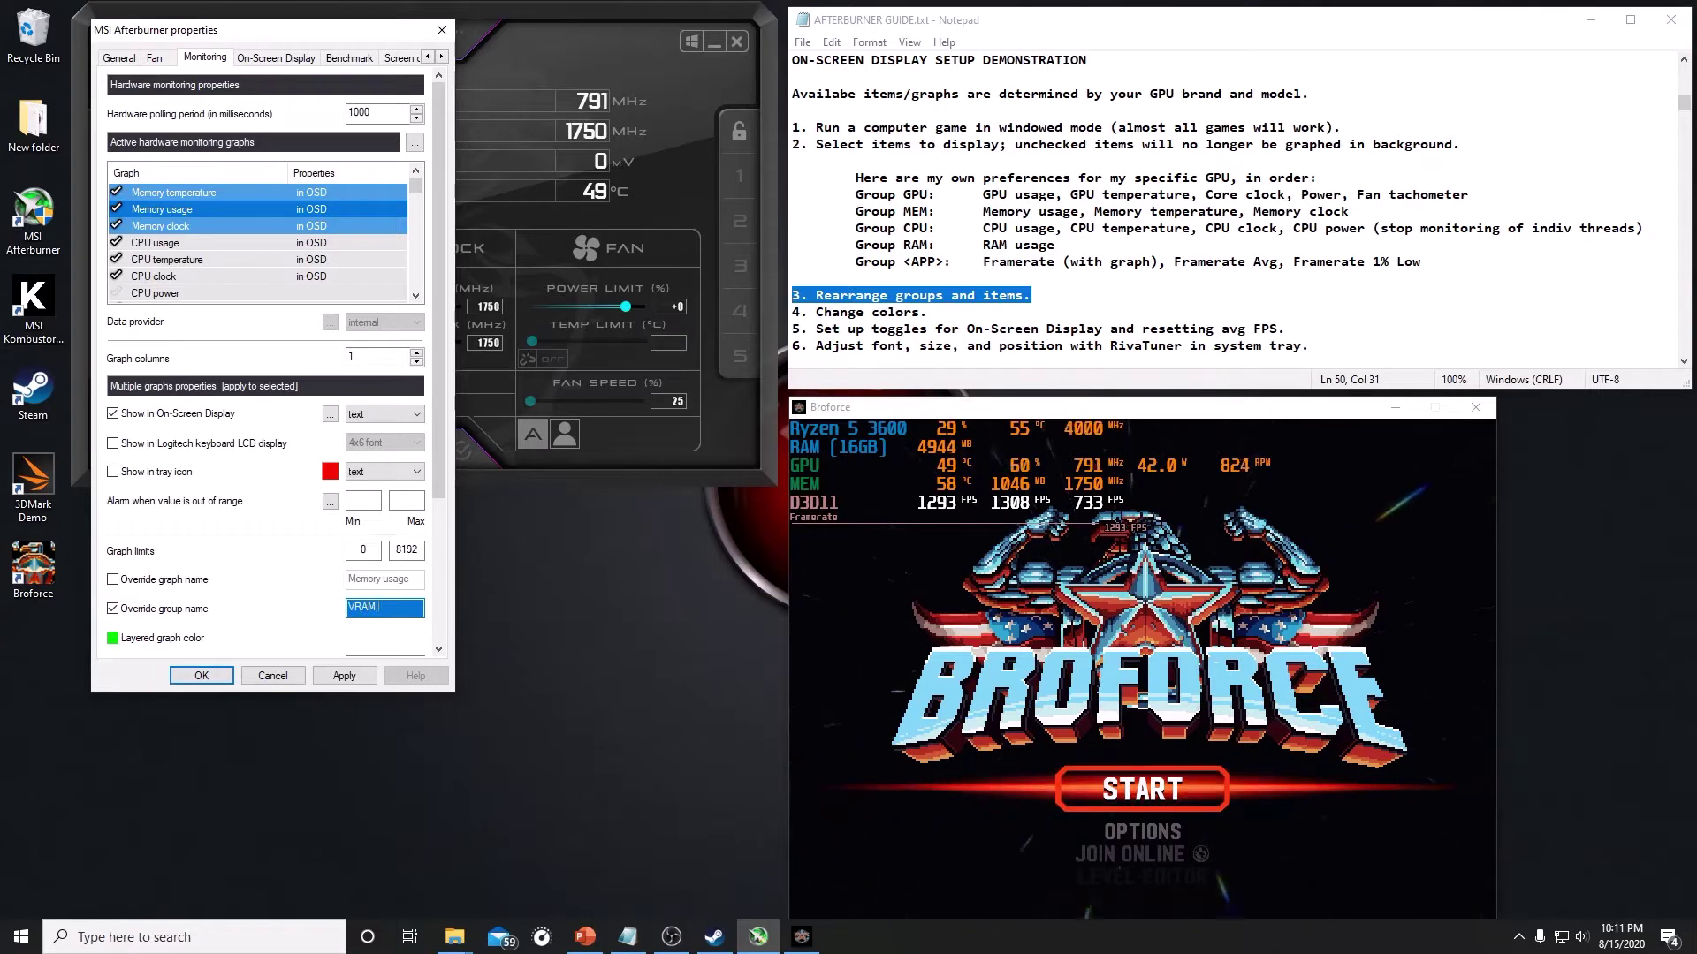
type("8GB)")
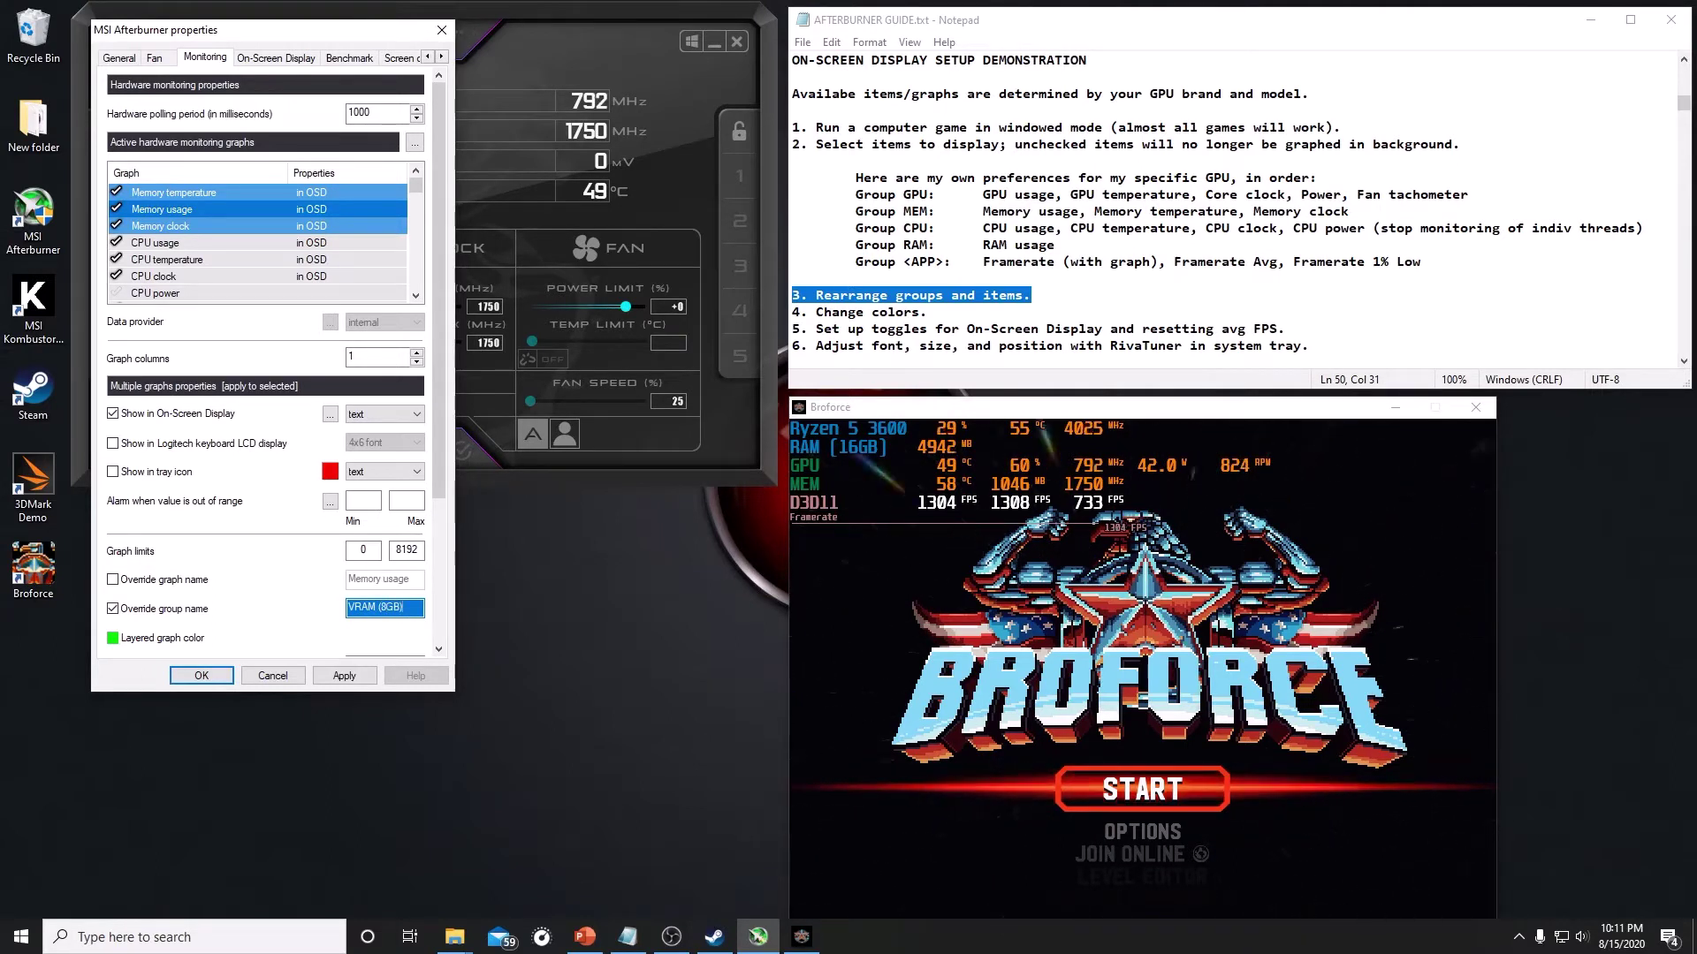
left_click(344, 676)
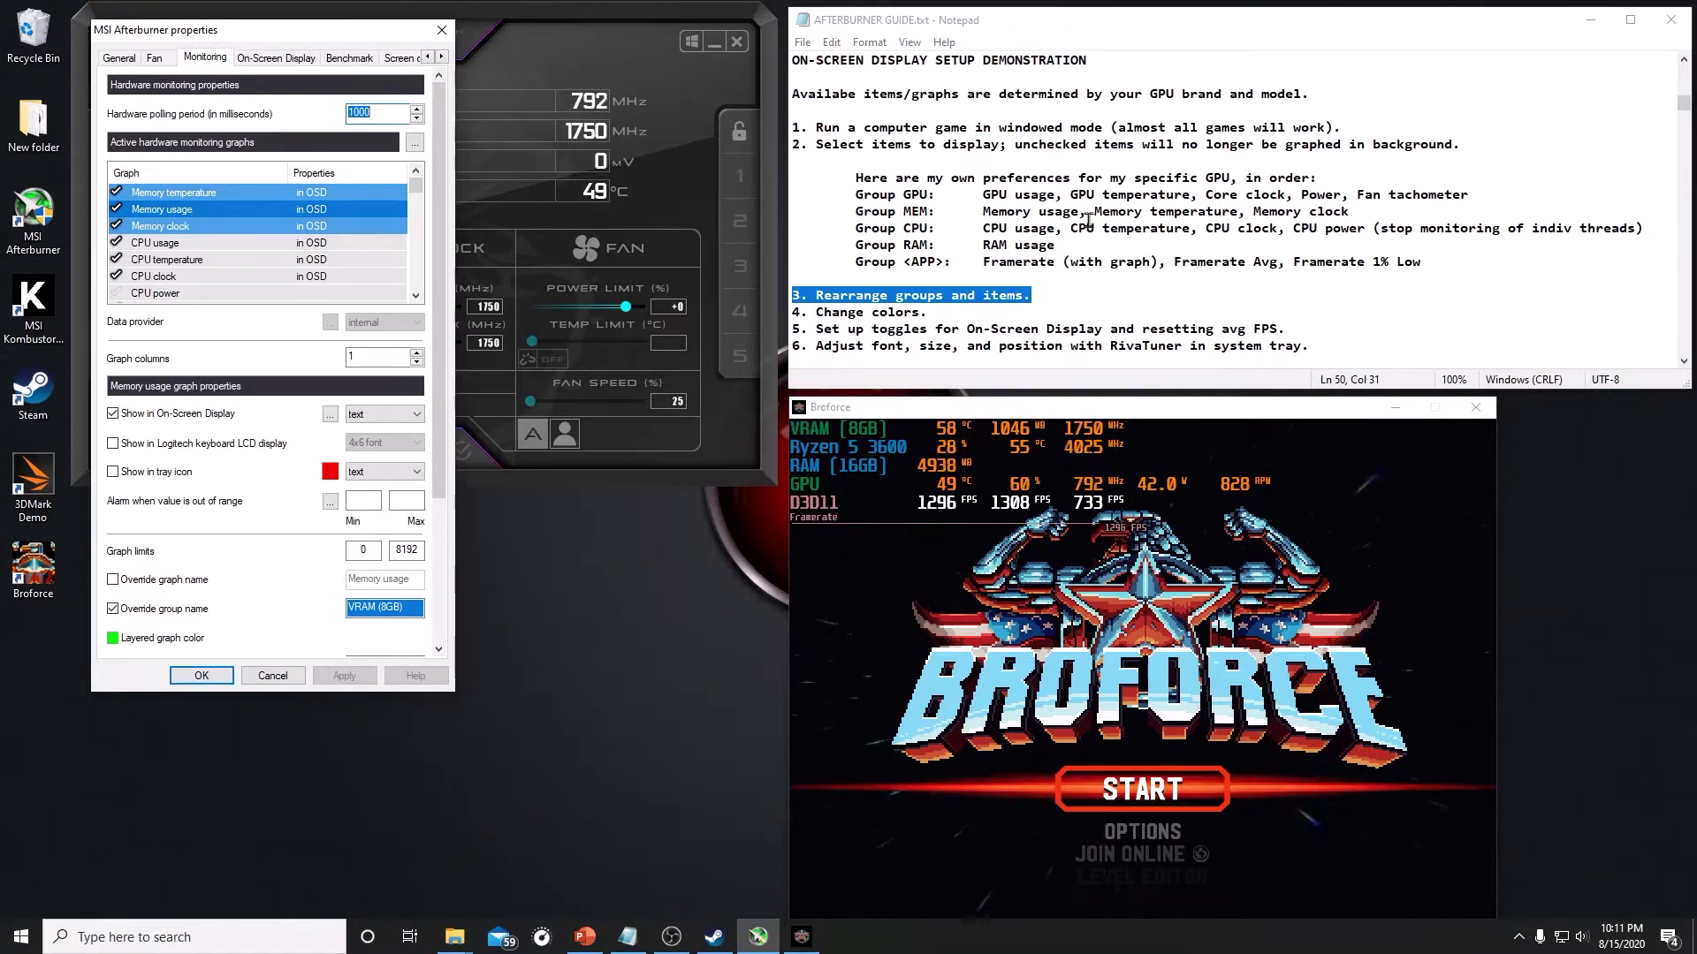
Move the Memory usage graph above Memory temperature at the start of the list and apply the new order
left_click(203, 211)
left_click_drag(203, 210, 182, 193)
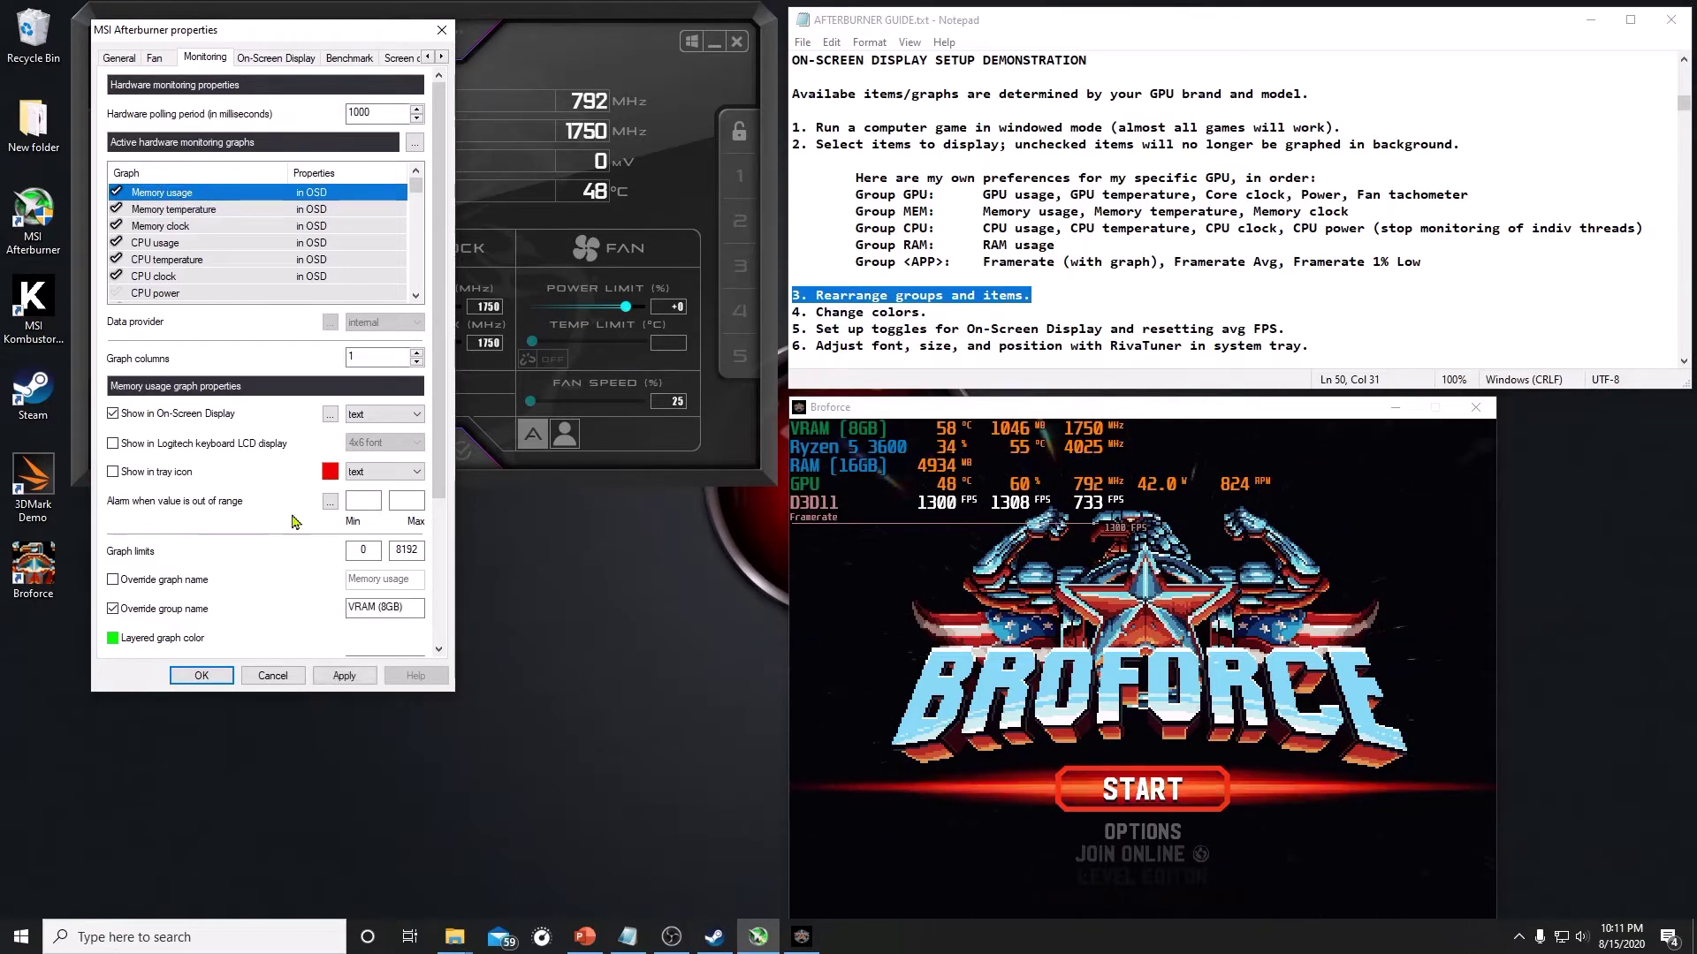
left_click(343, 677)
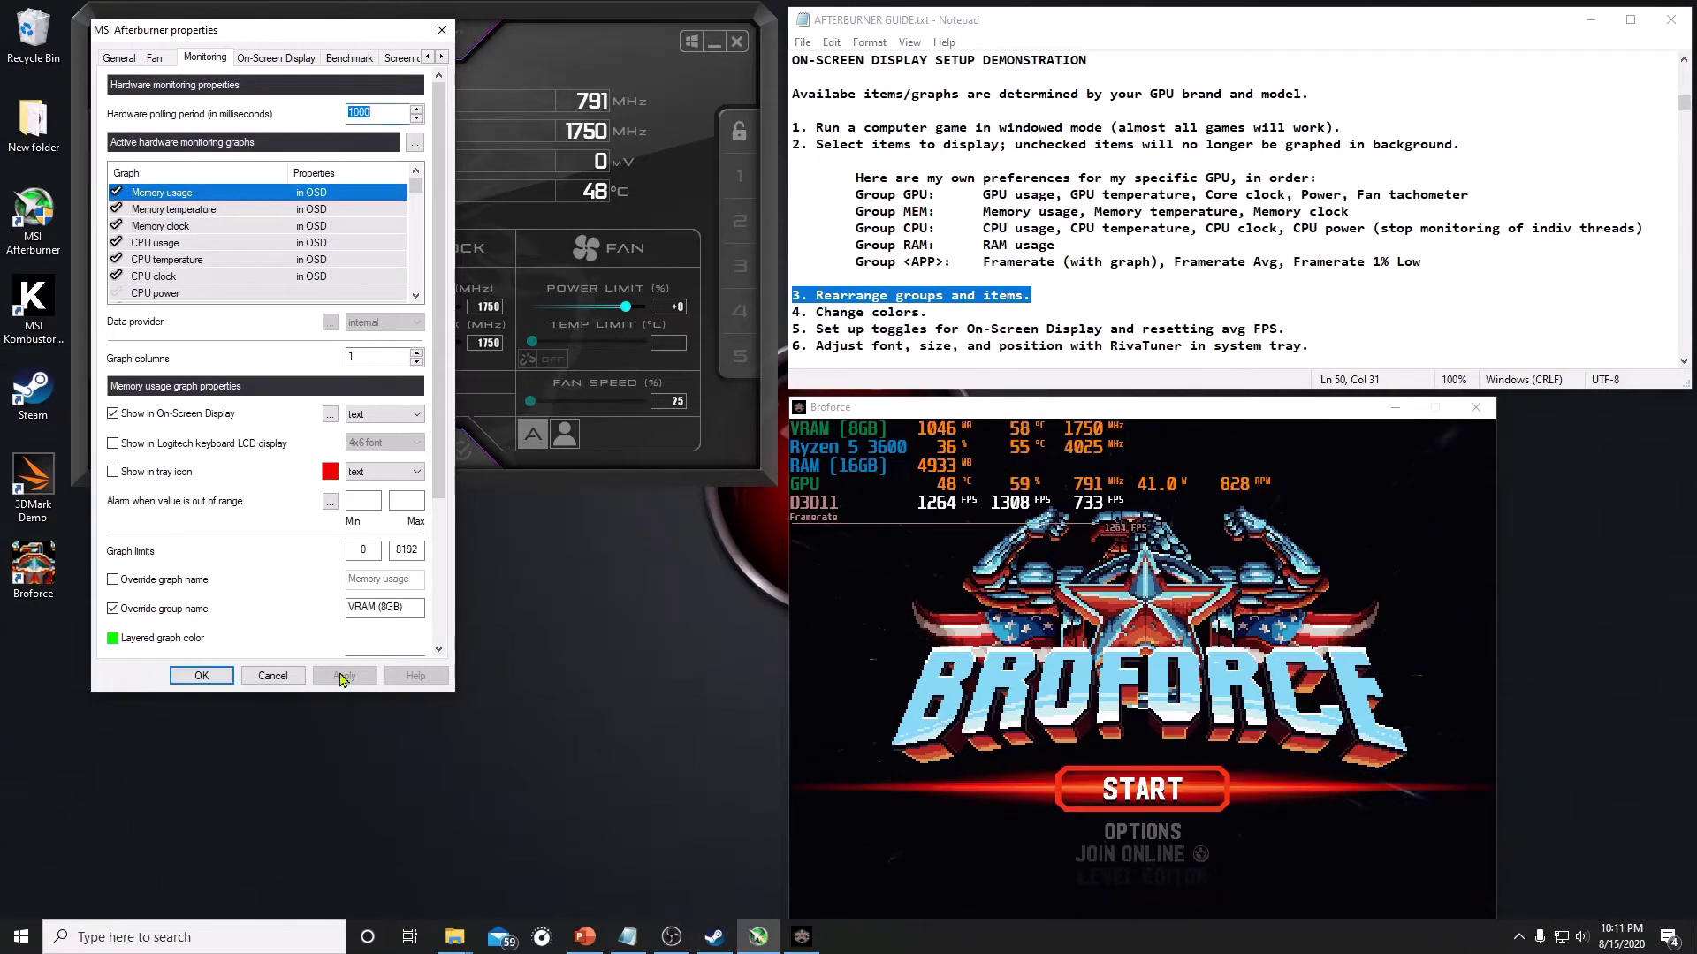
Select all graphs of the GPU group and move them above the memory graphs at the start of the list
left_click_drag(415, 192, 414, 206)
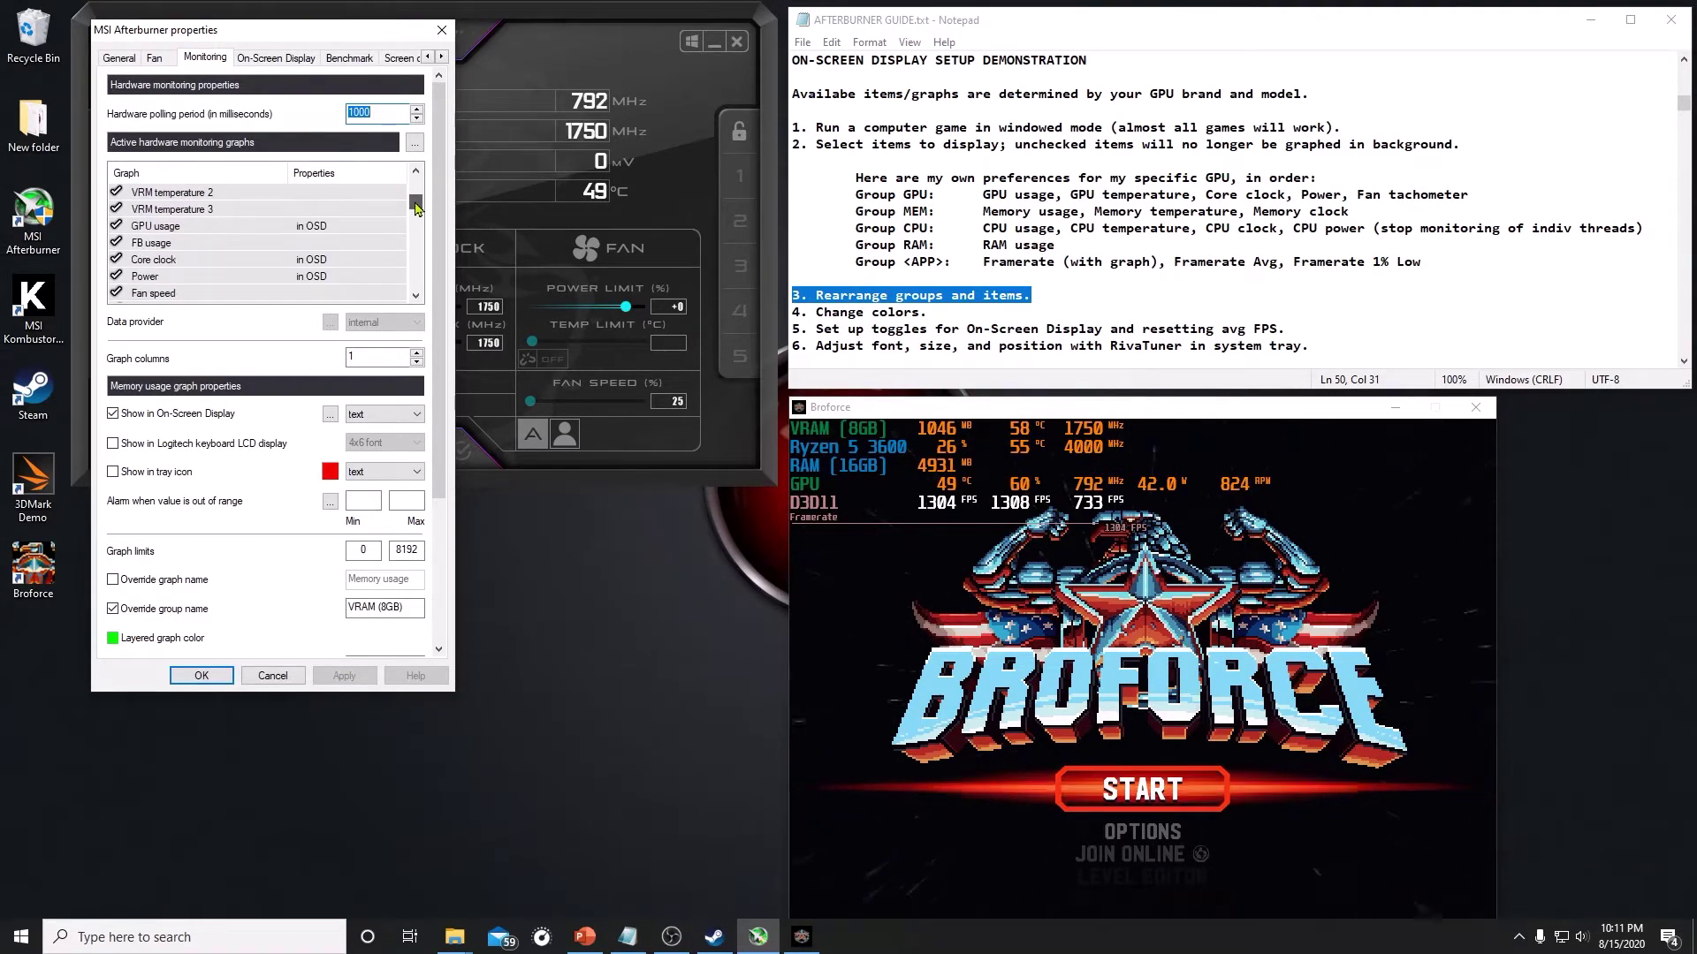
right_click(218, 227)
left_click(247, 258)
left_click_drag(248, 262, 200, 203)
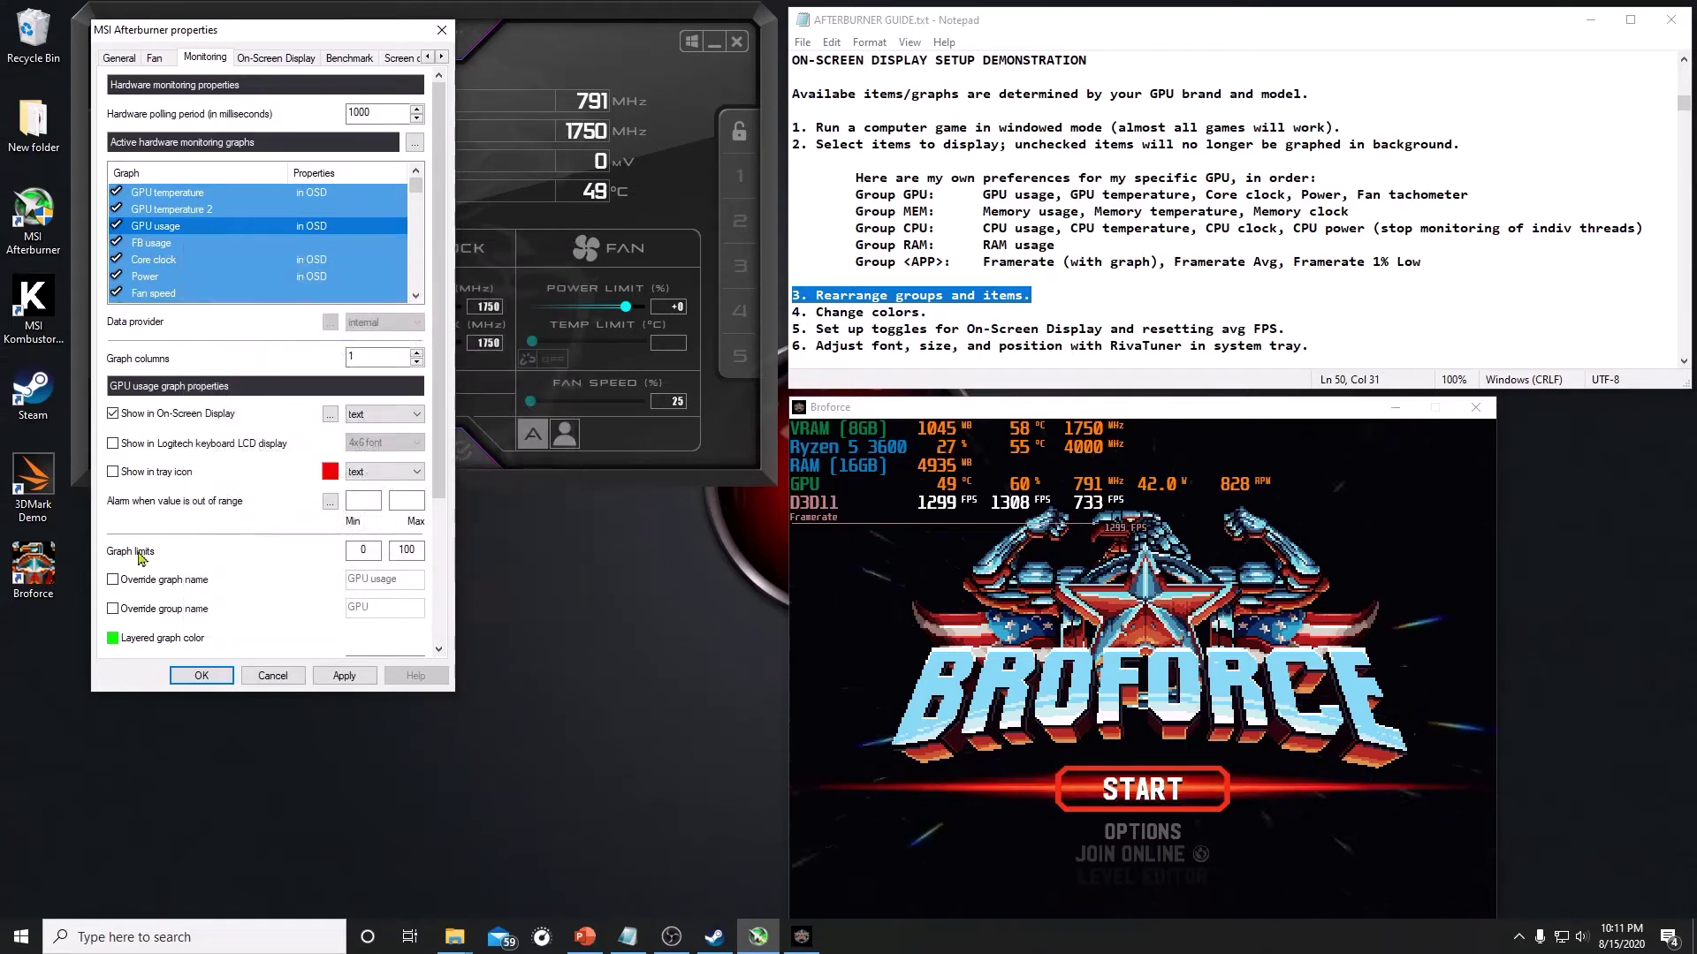
Override the GPU group's name with "Radeon RX 5700", move GPU usage above GPU temperature and apply both changes
left_click(113, 609)
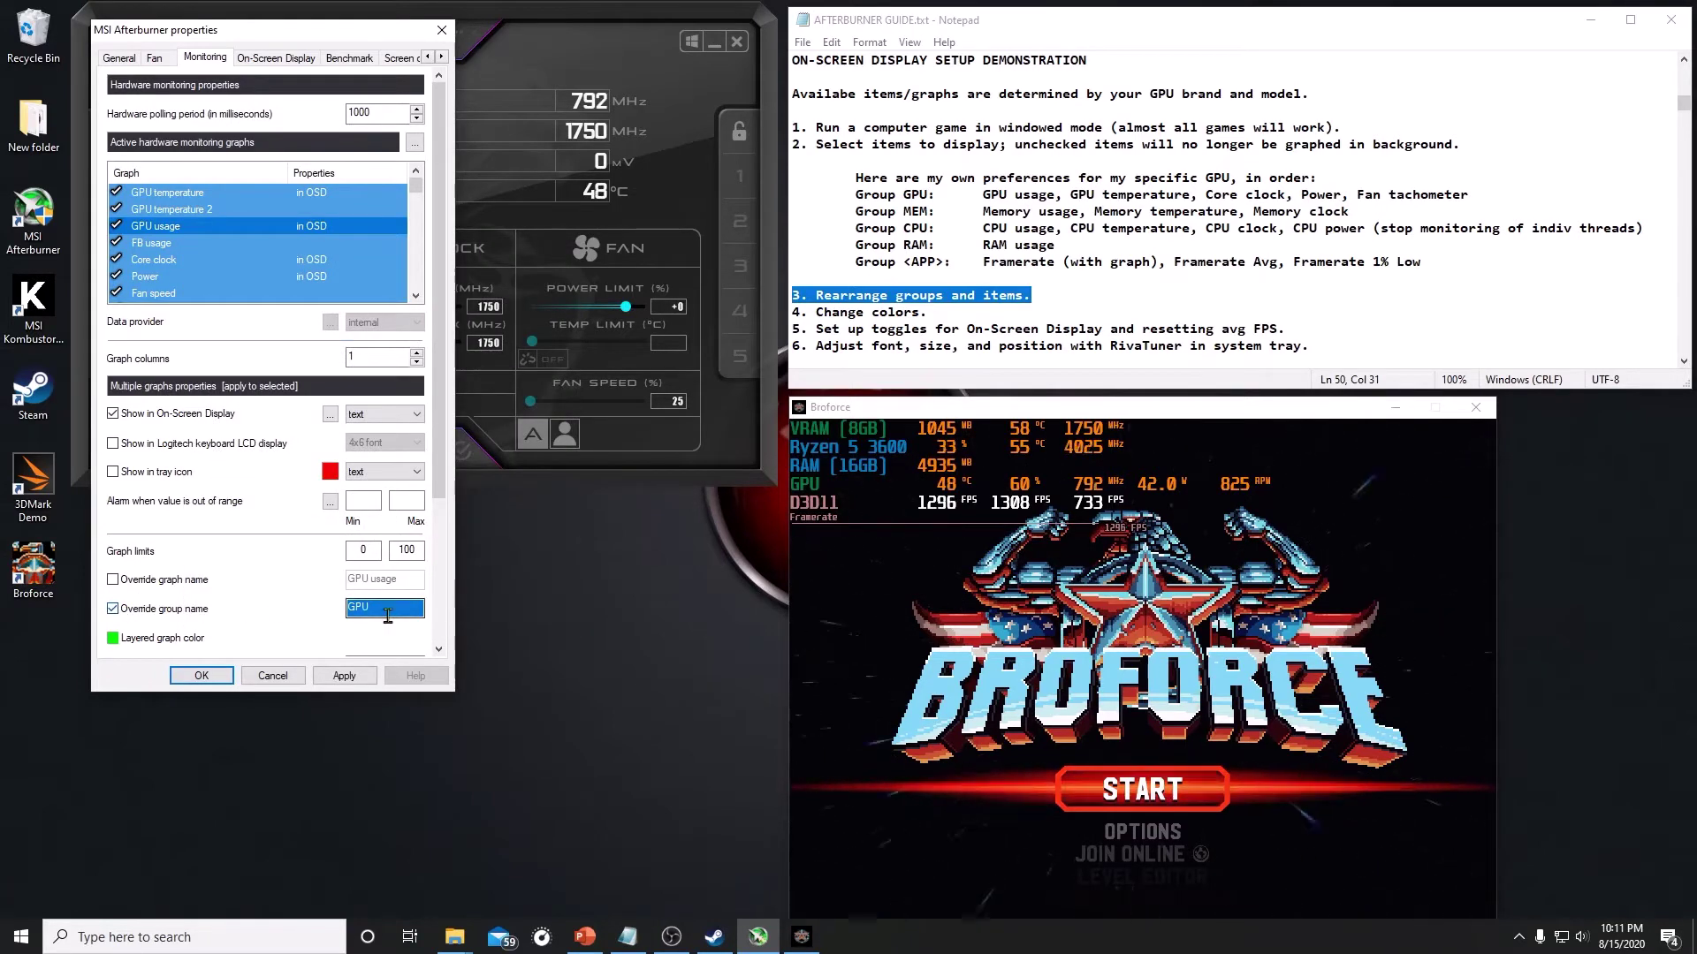
key("BackSpace")
type("Ra")
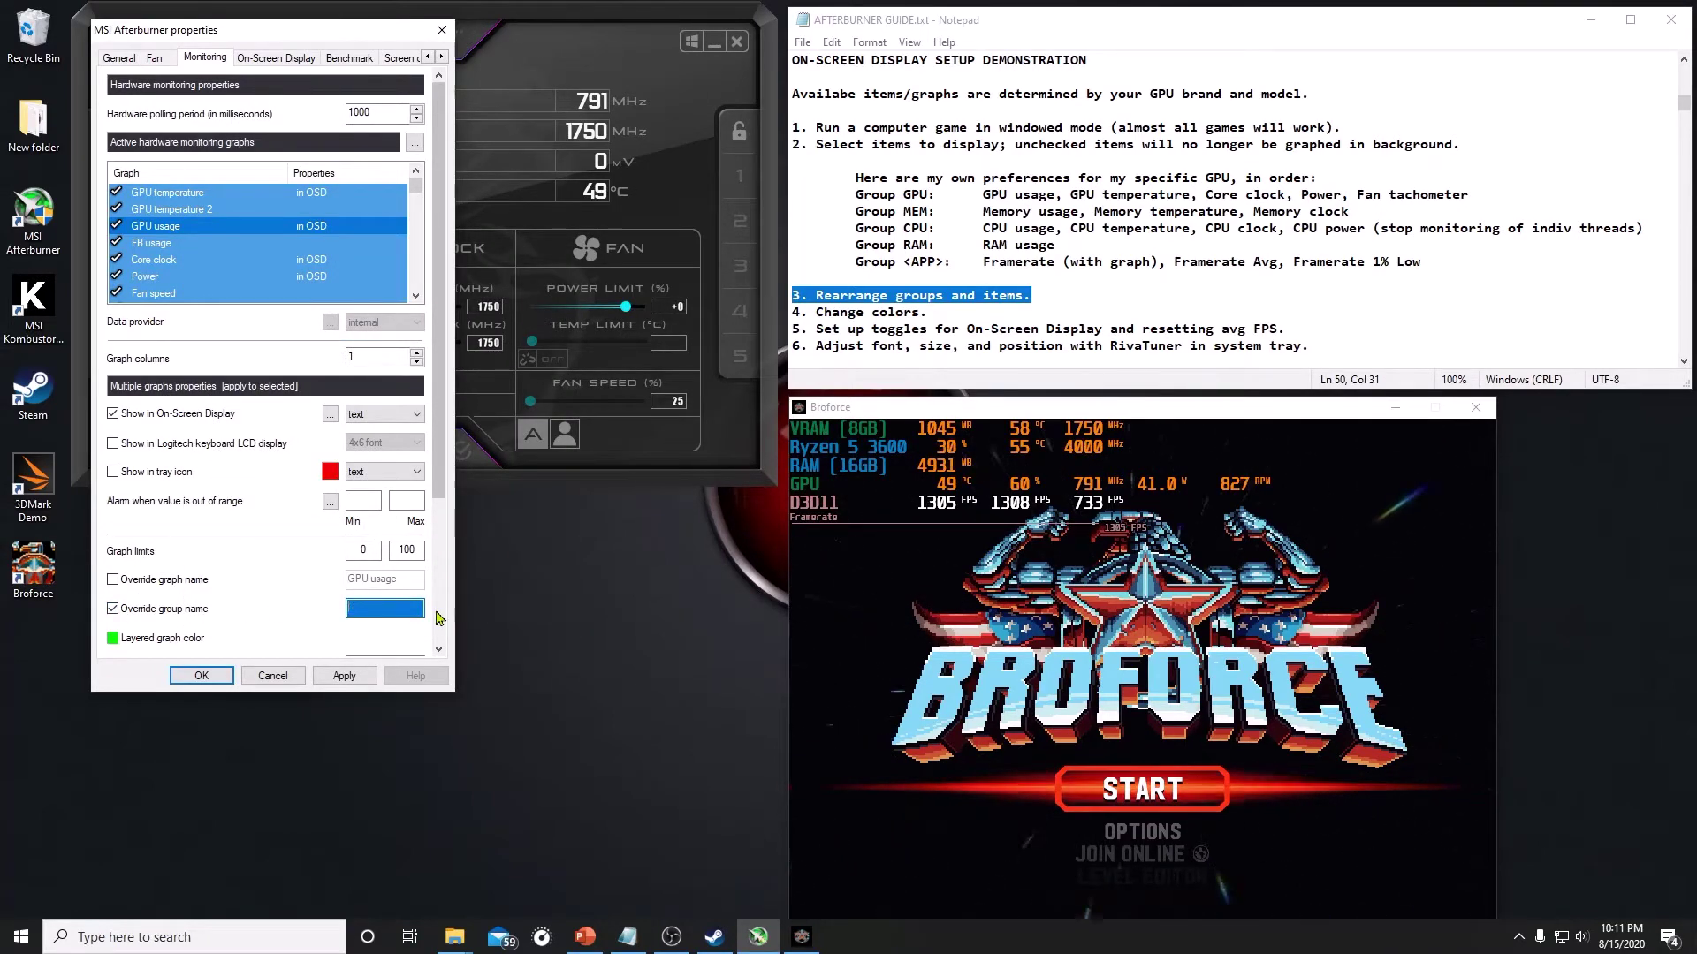
type("deon RX 5700")
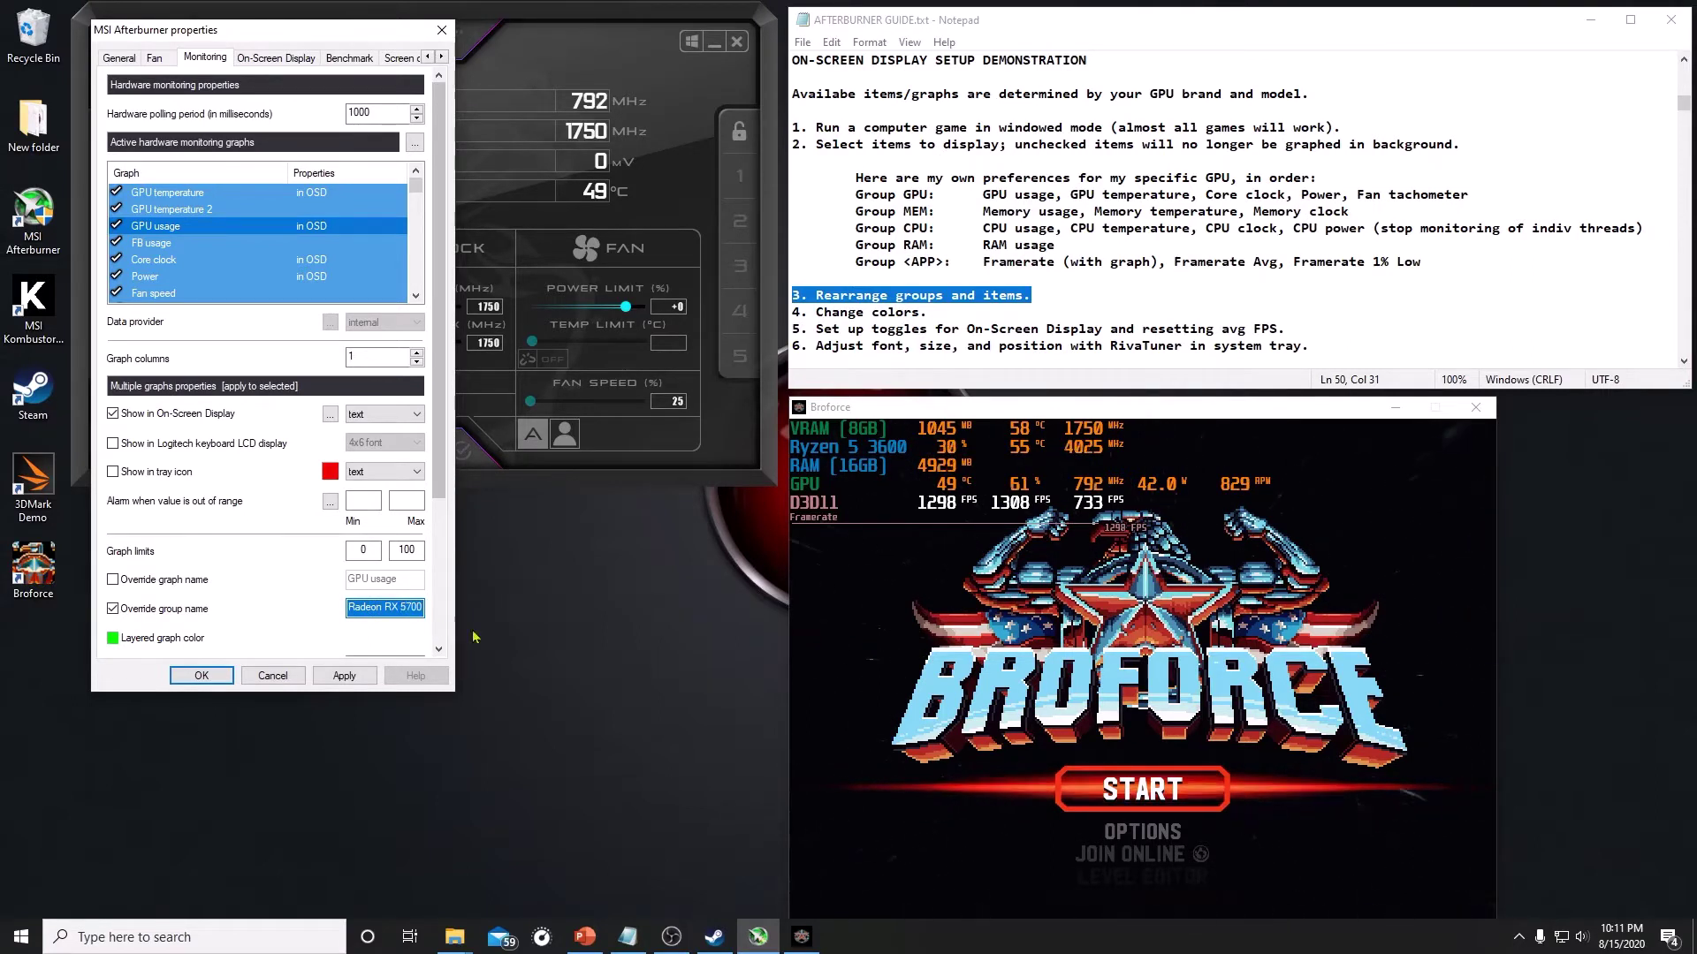
left_click(352, 677)
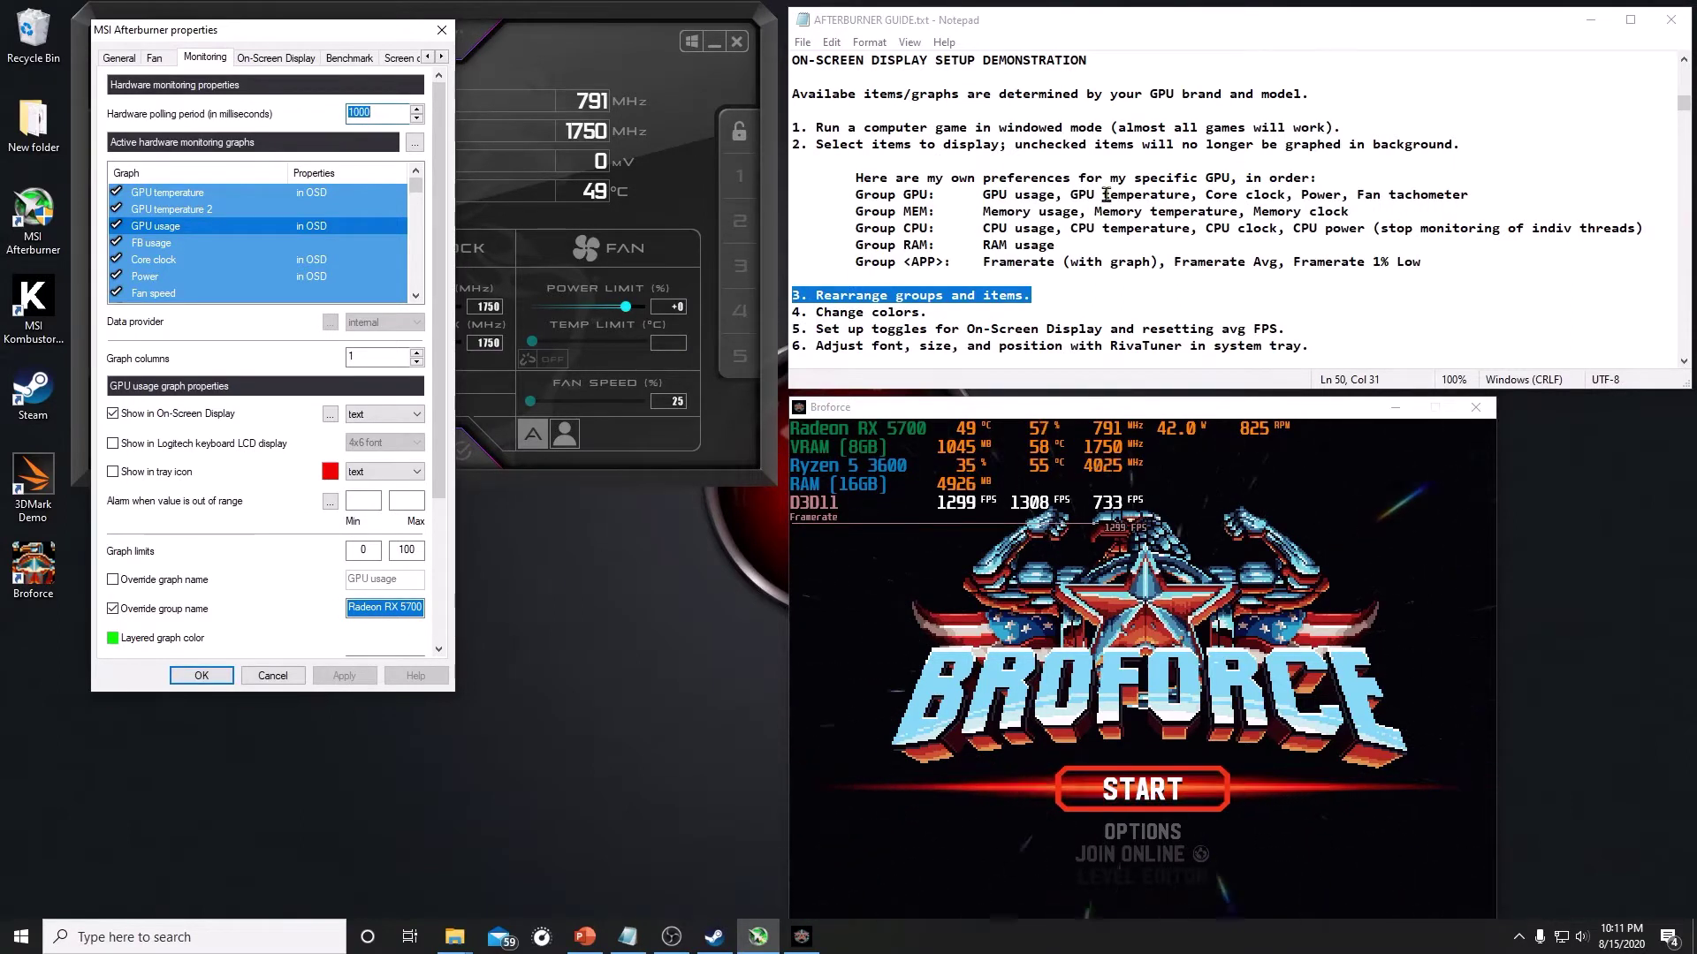
left_click_drag(193, 222, 181, 194)
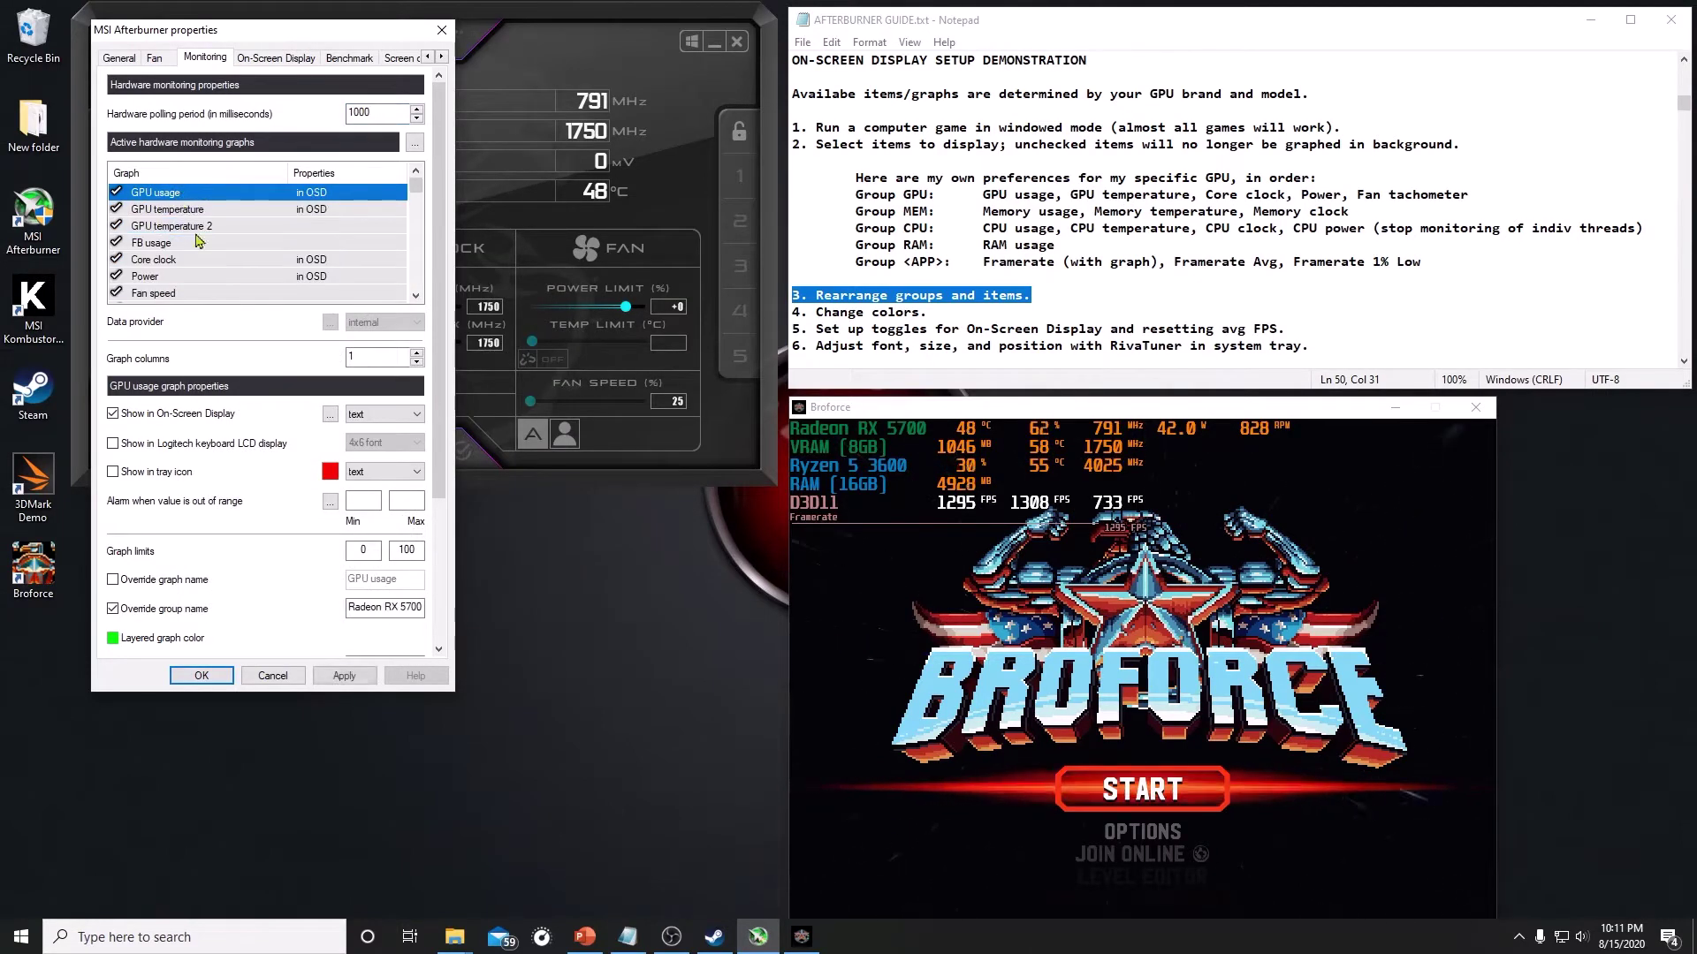
left_click(344, 676)
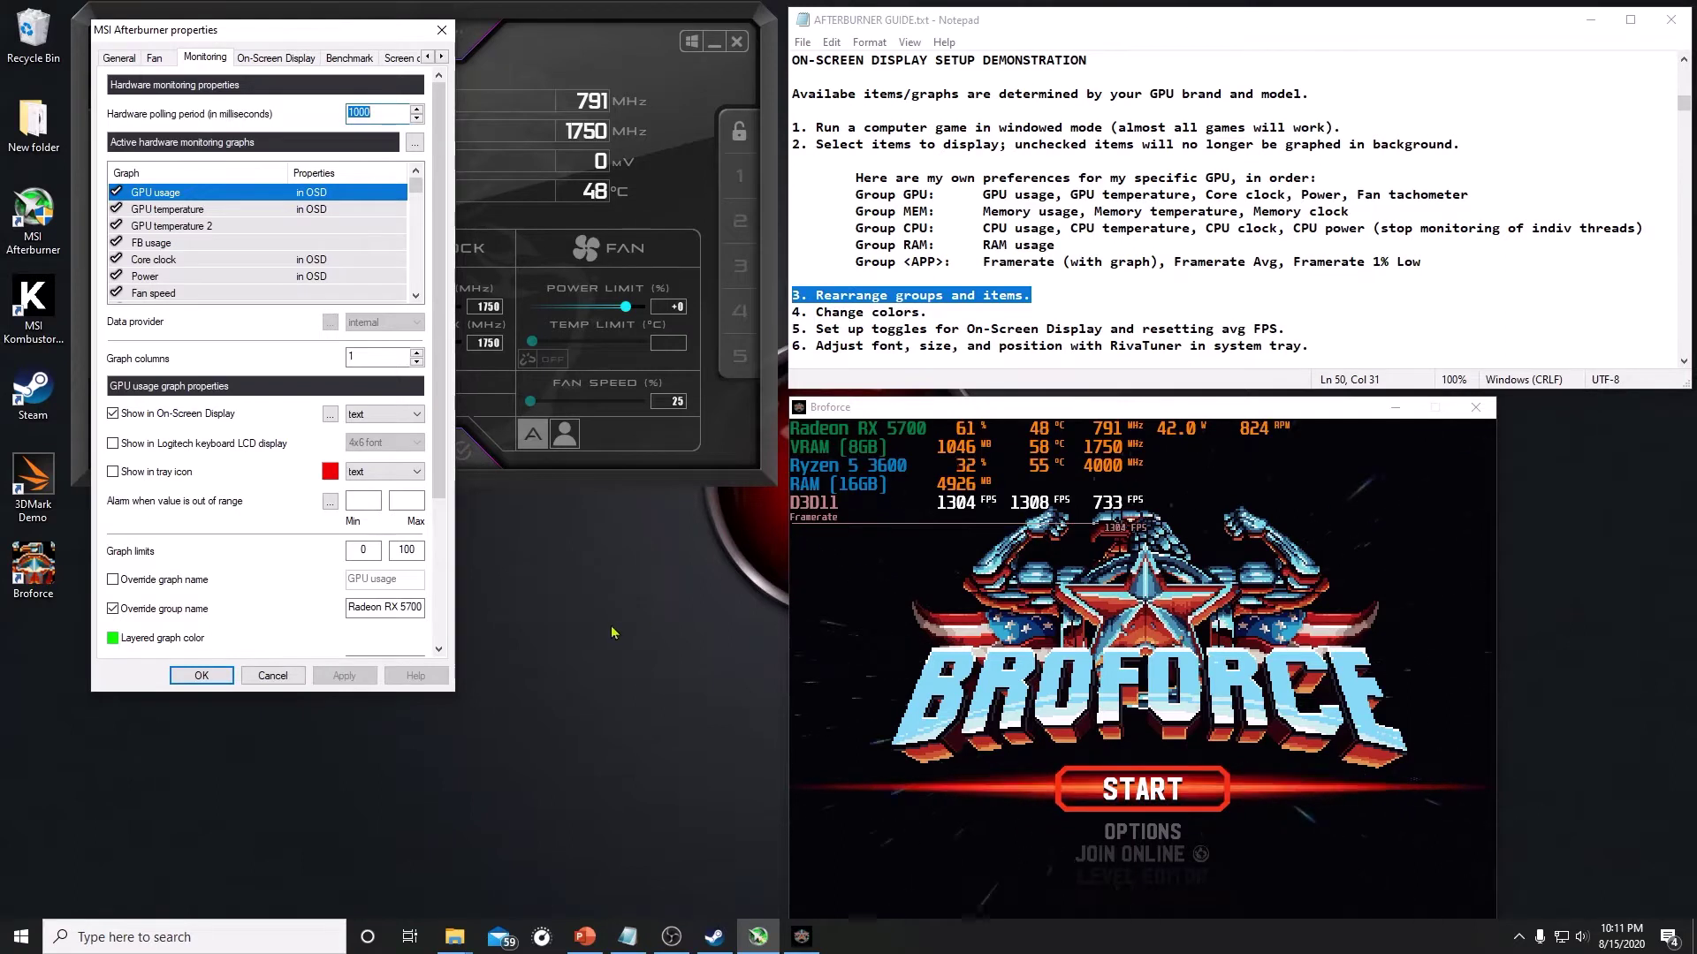
Override the group name of the Framerate Avg graph with "FPS Avg" and apply the change
left_click_drag(416, 185, 419, 297)
left_click(212, 244)
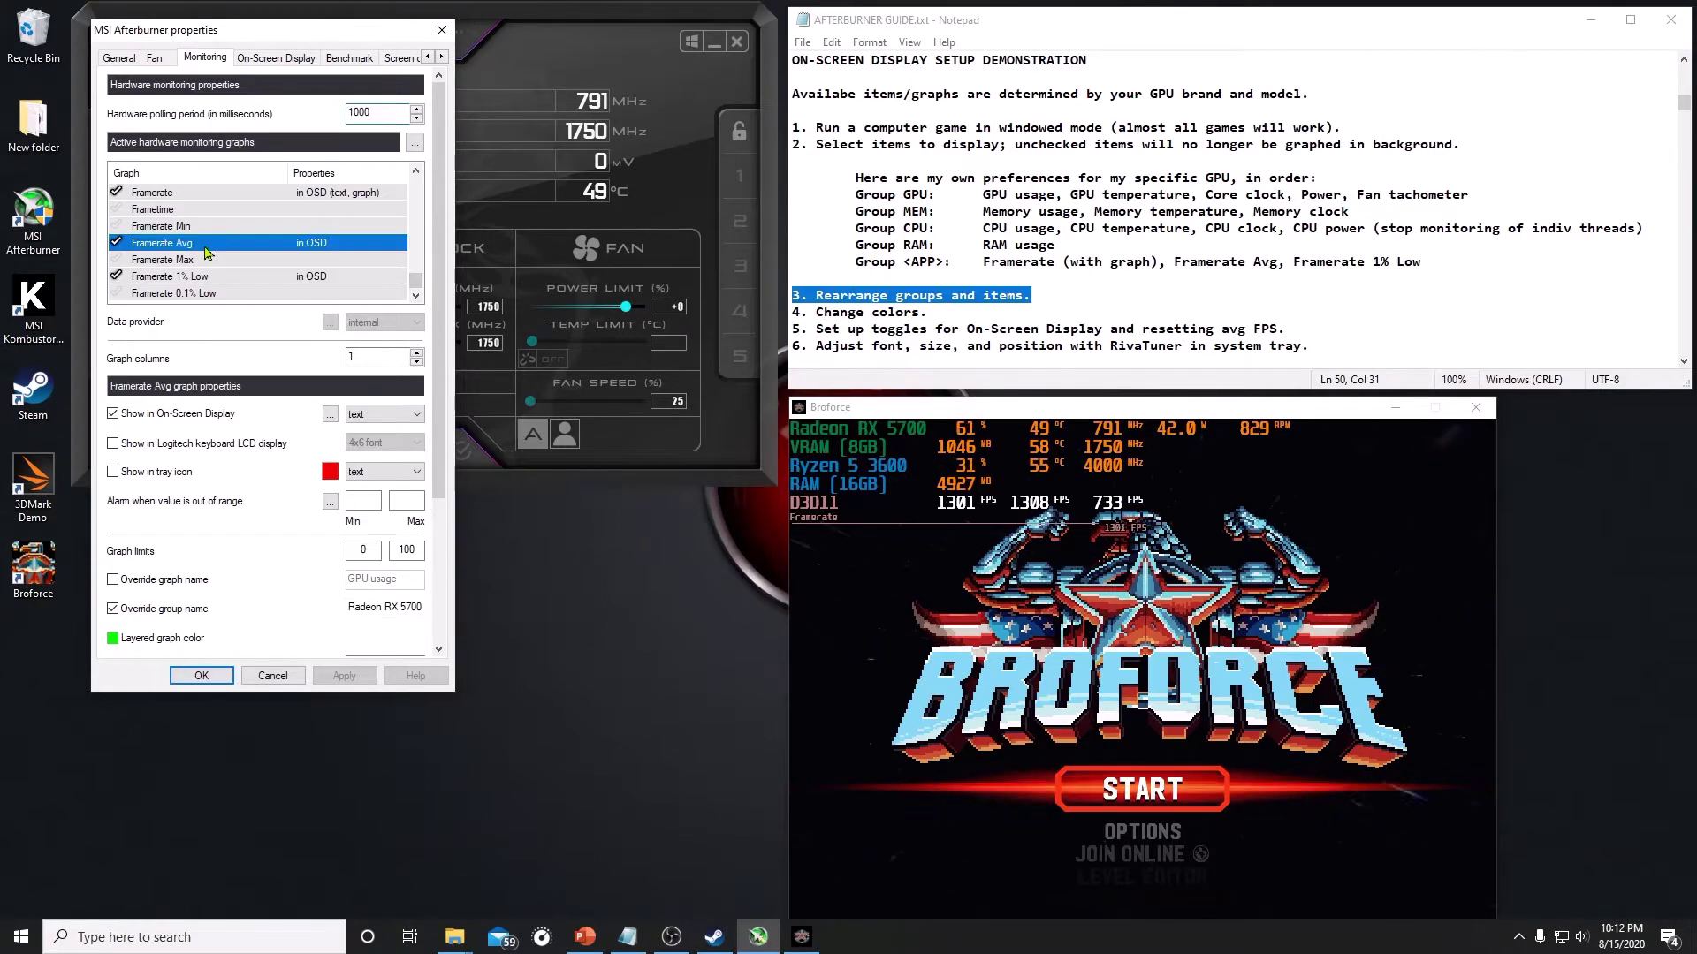
left_click(114, 609)
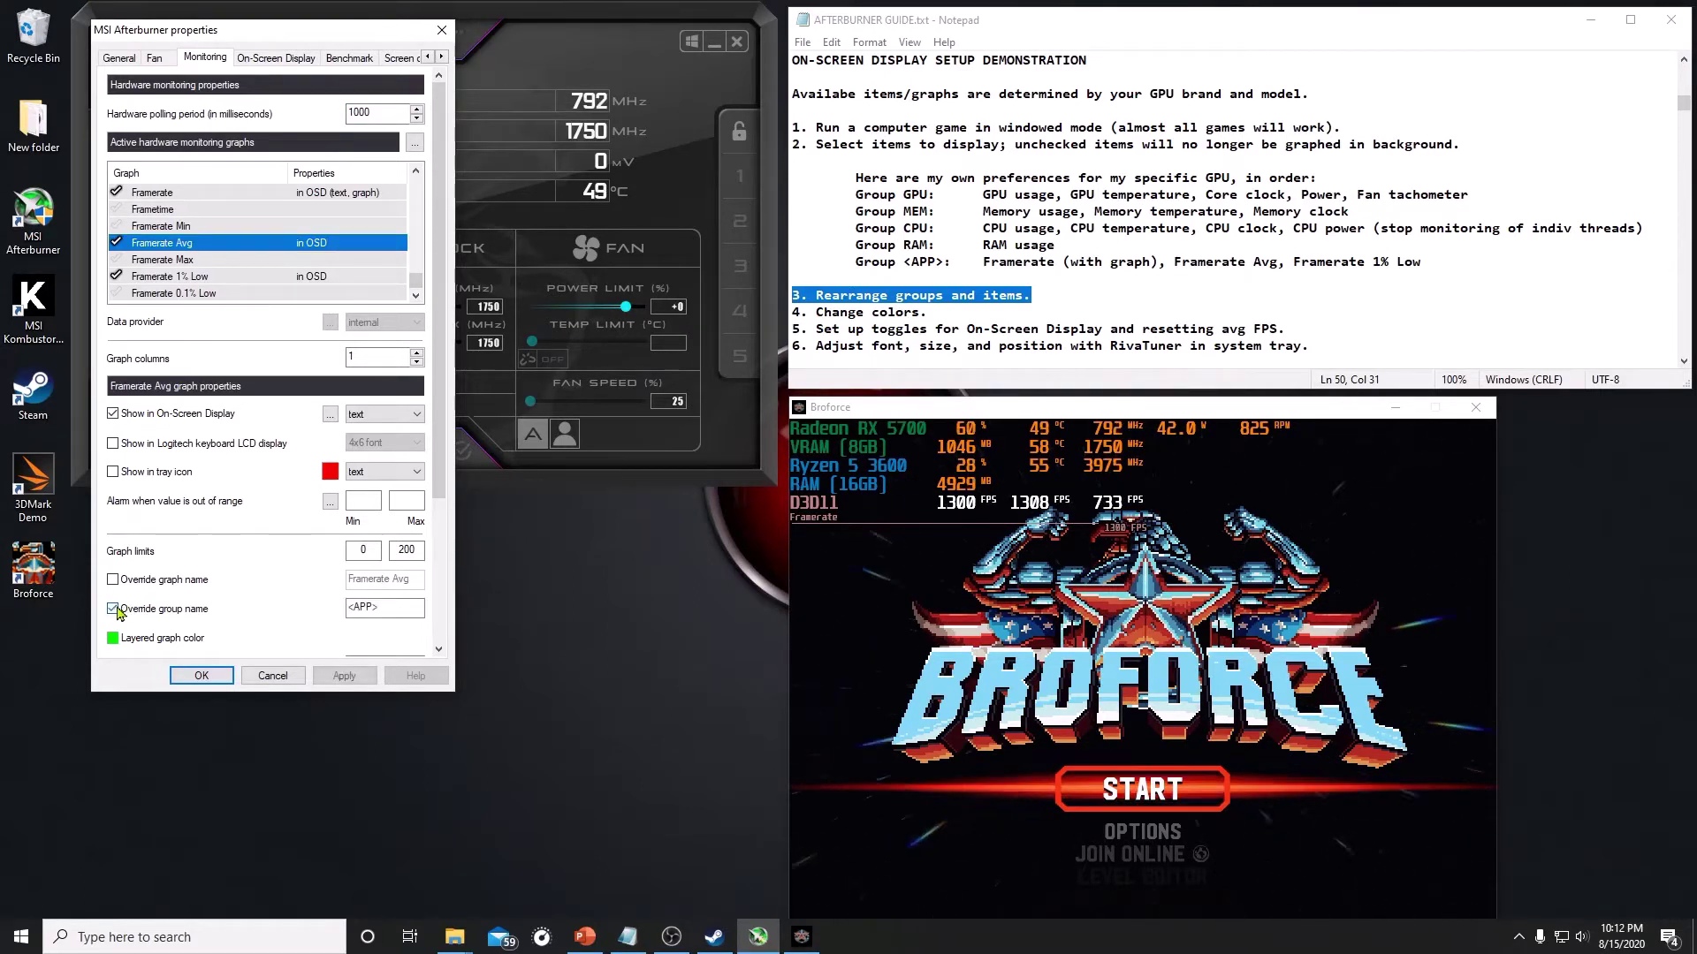
key("BackSpace")
key("BackSpace")
key("BackSpace")
key("BackSpace")
key("BackSpace")
type("FPS A")
left_click(343, 675)
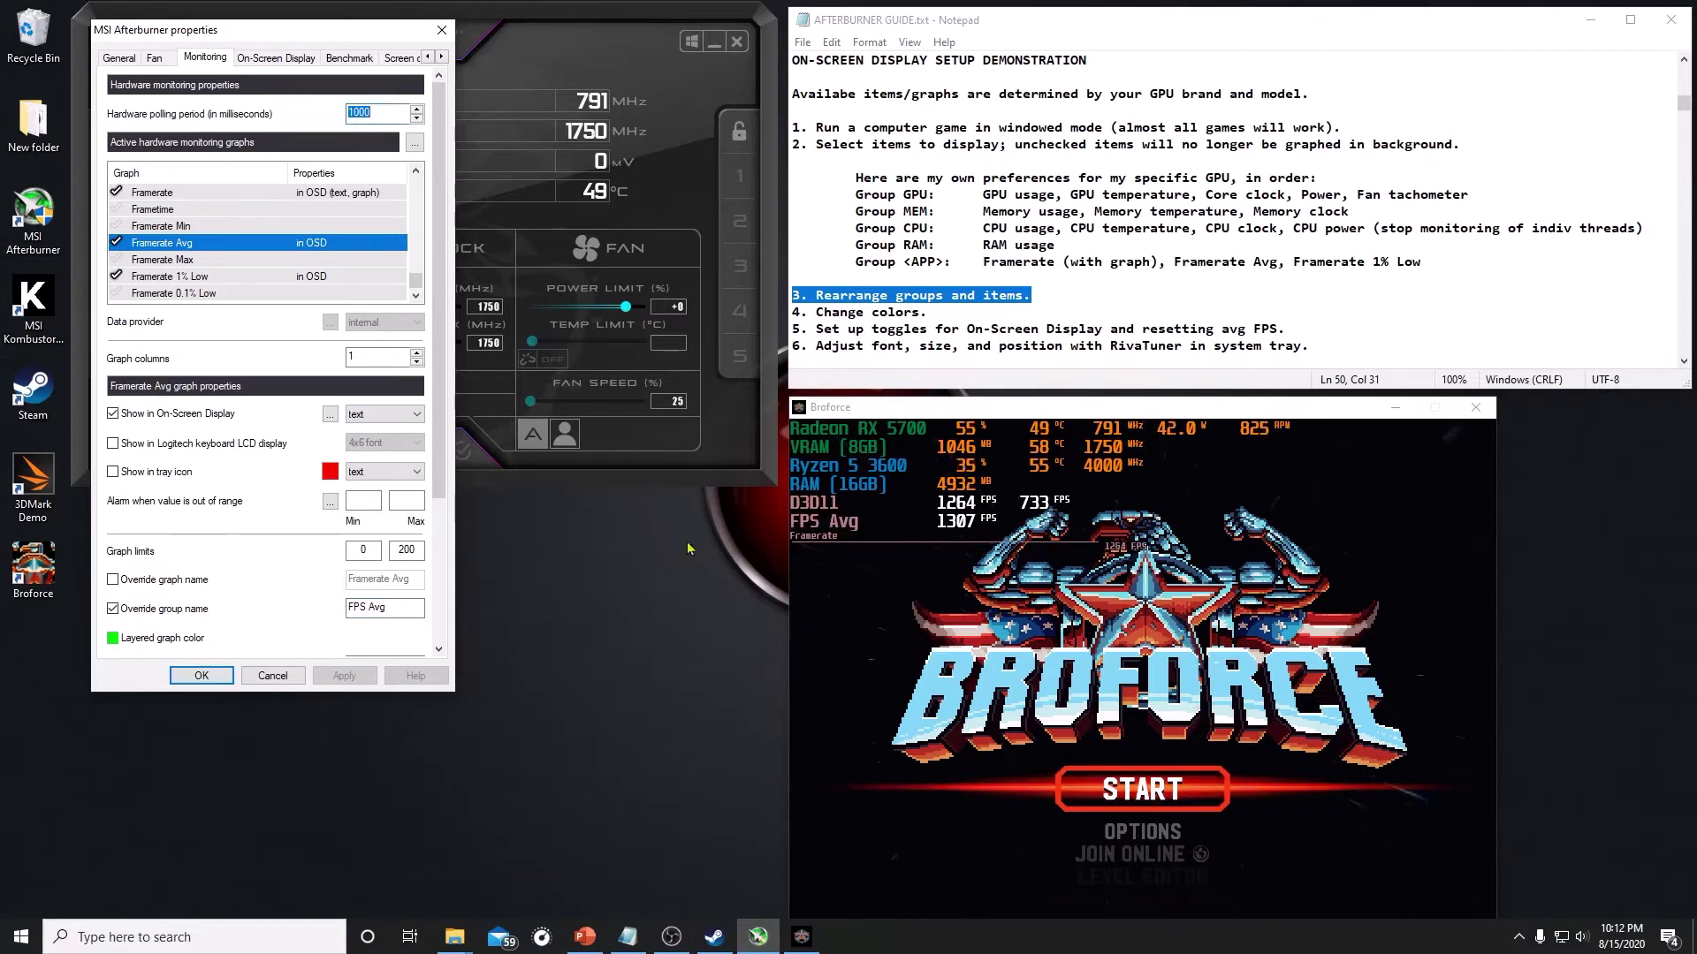
Override the group name of the Framerate 1% Low graph with "FPS 1%L" and apply the change
left_click(223, 276)
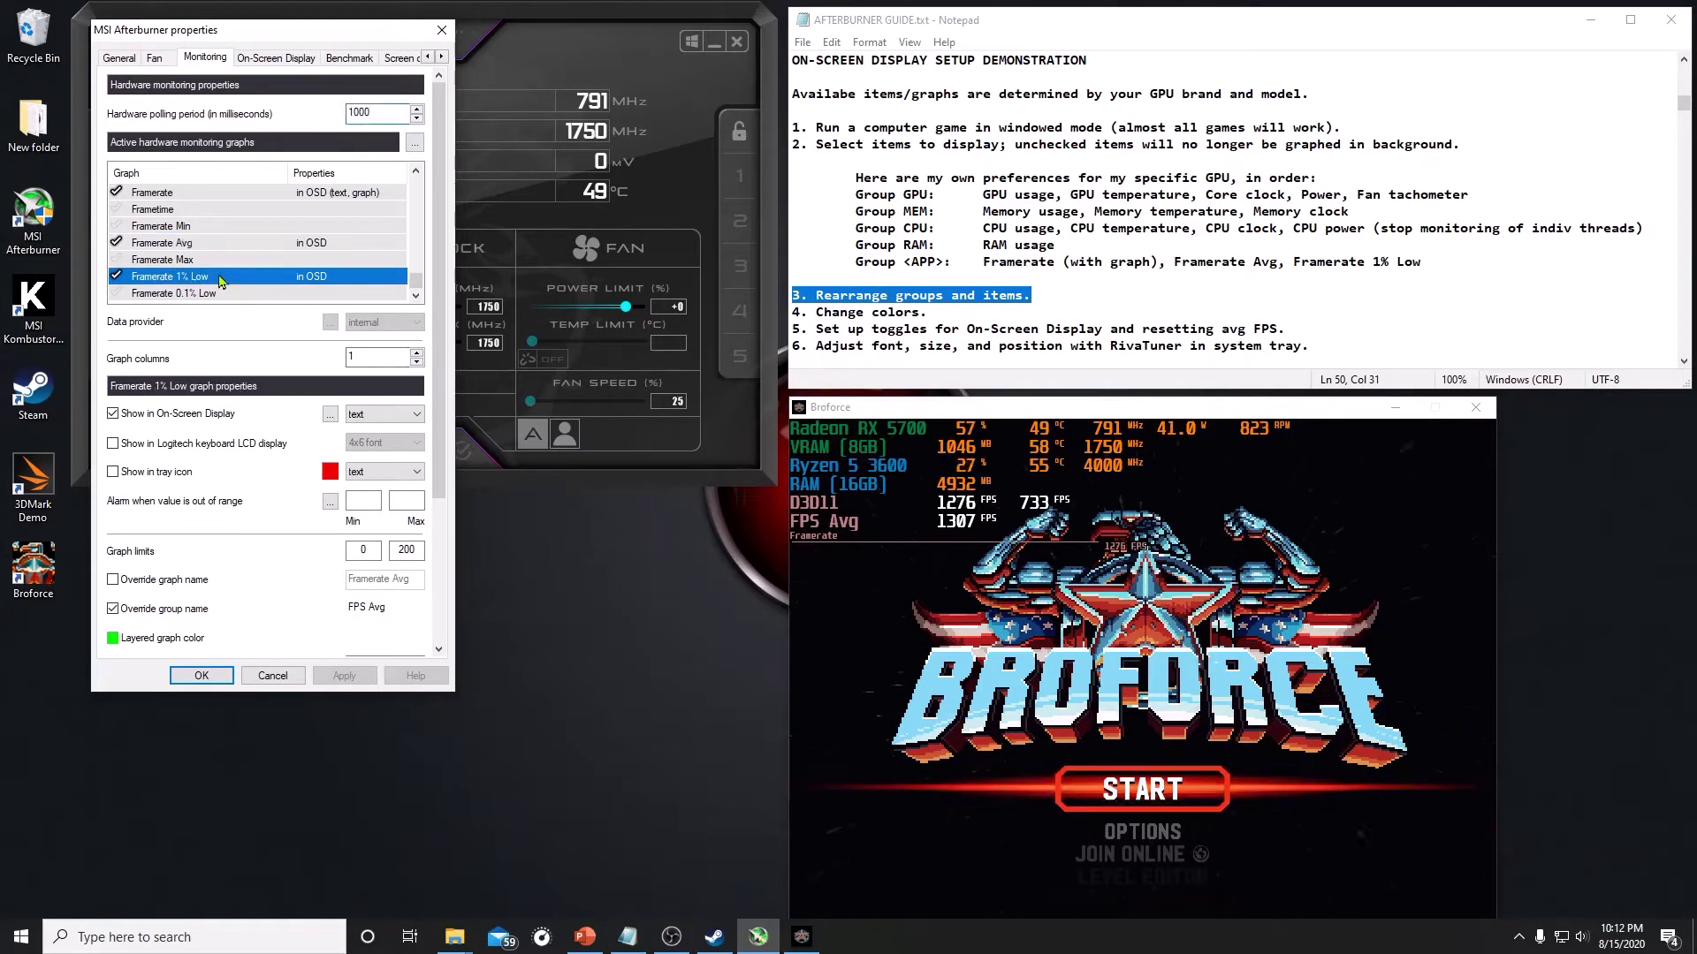
left_click(112, 608)
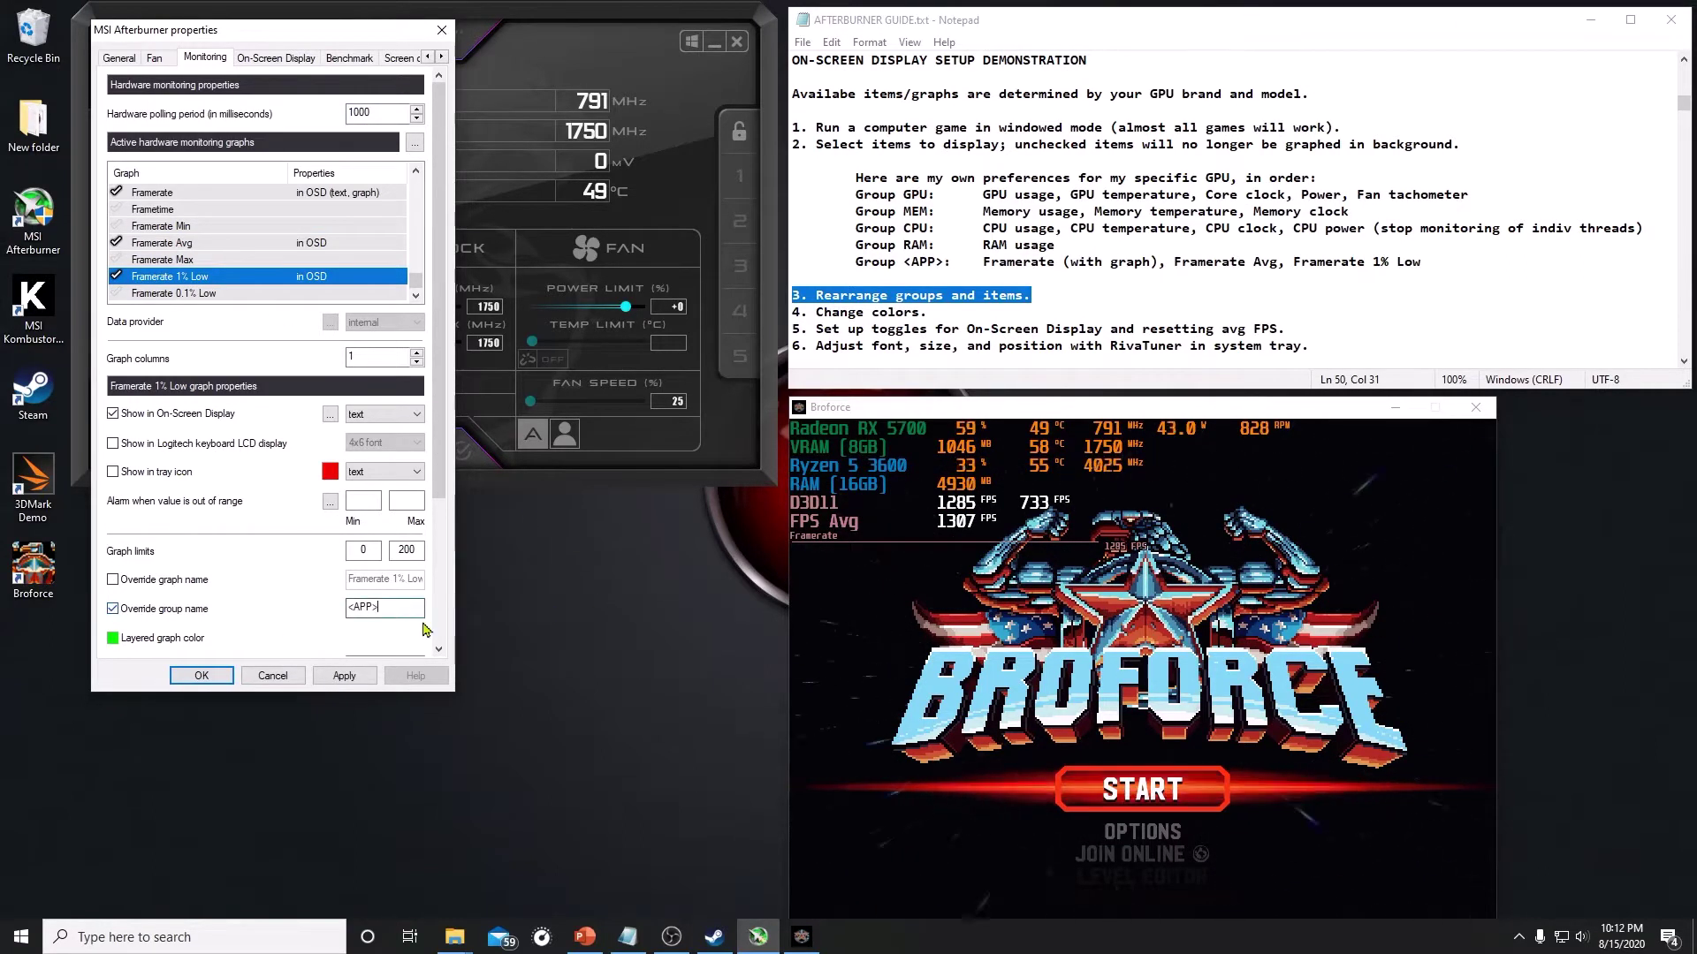
type("FPS 1%L")
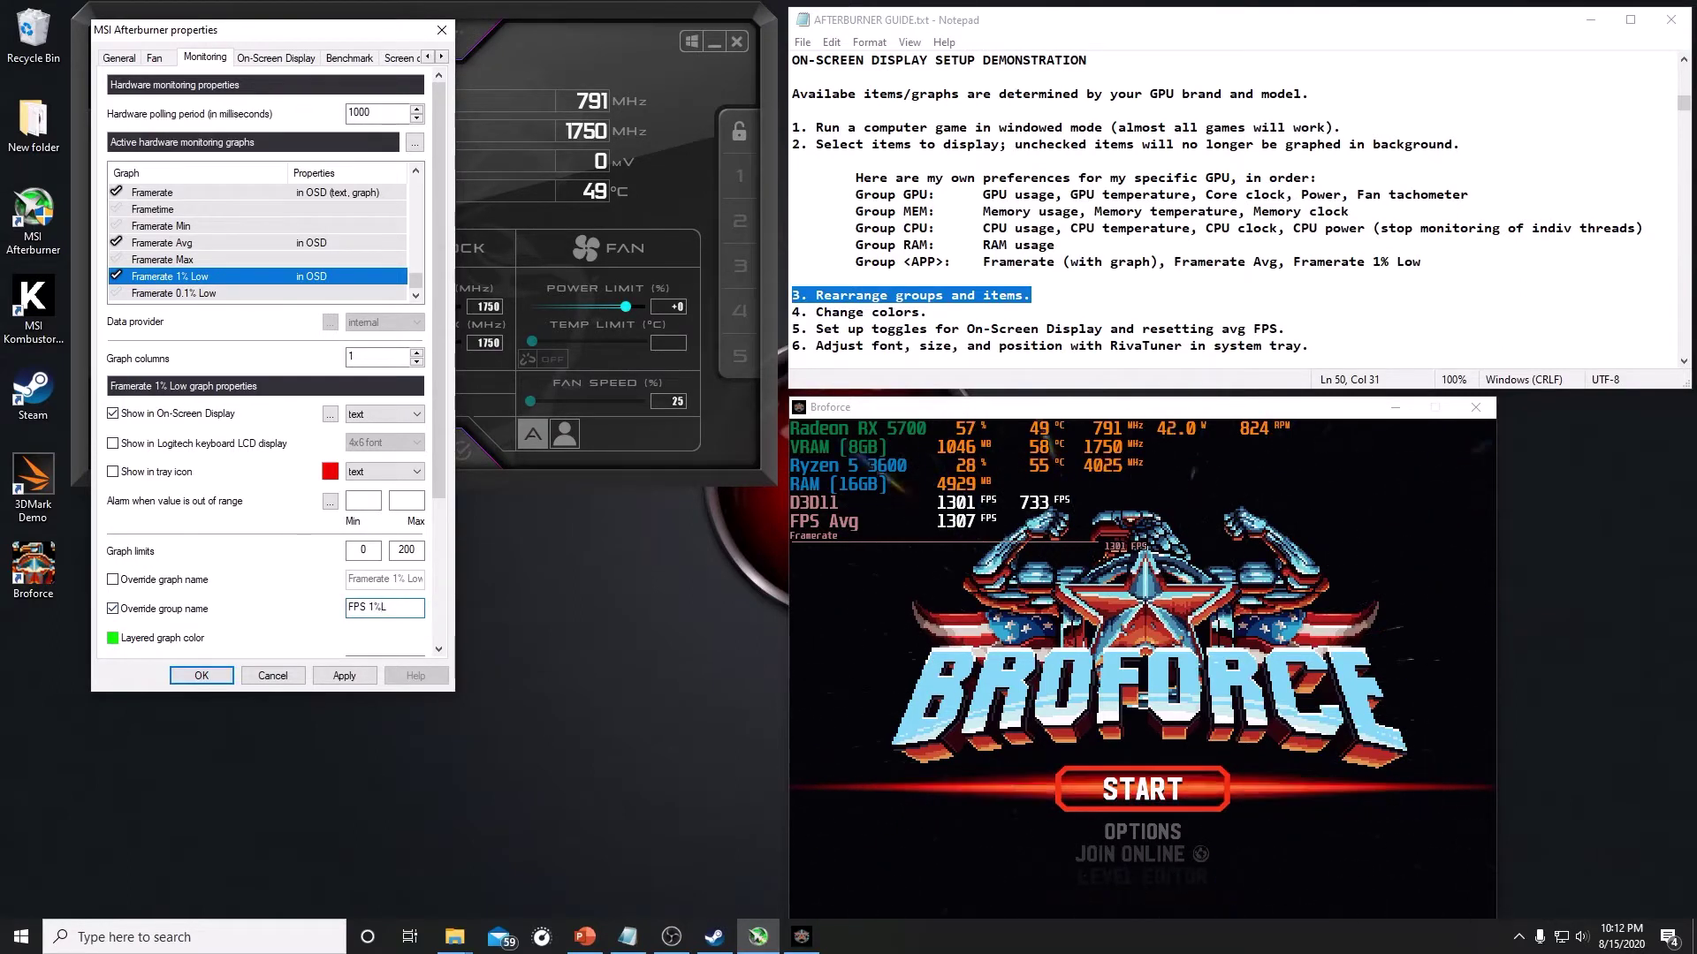
left_click(344, 676)
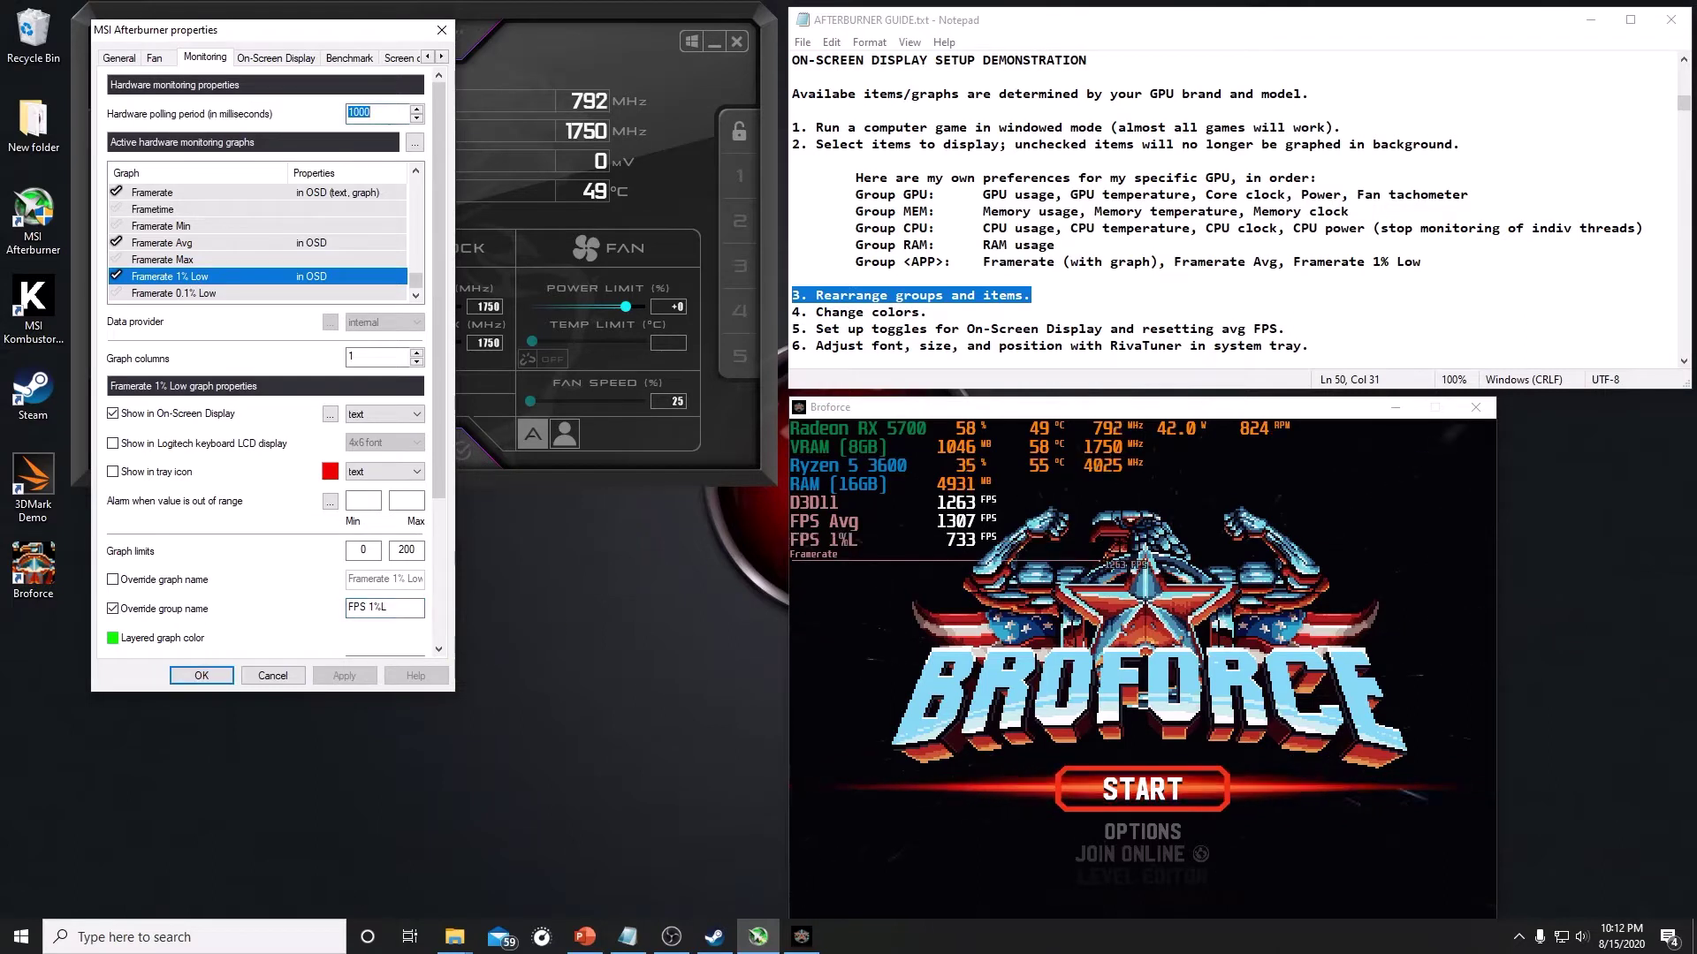
Highlight "4. Change colors." in the Notepad guide, and set Color 2 of Afterburner's On-Screen Display layout to yellow and apply it
left_click(792, 312)
key("shift+End")
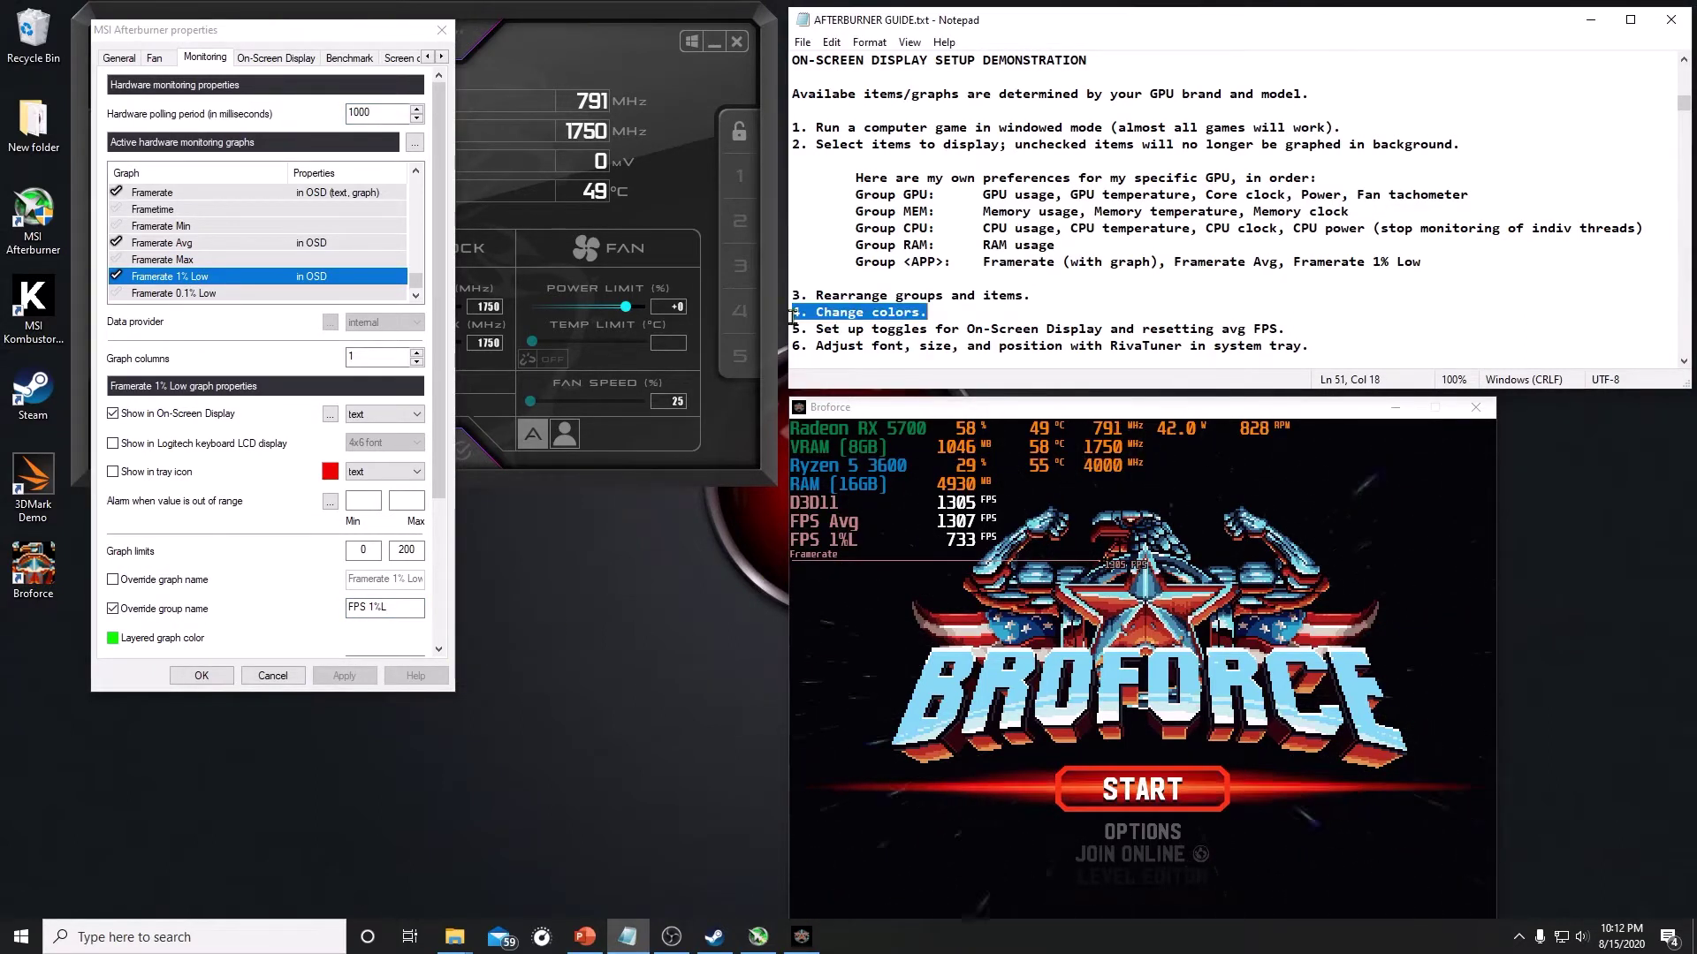
left_click(330, 414)
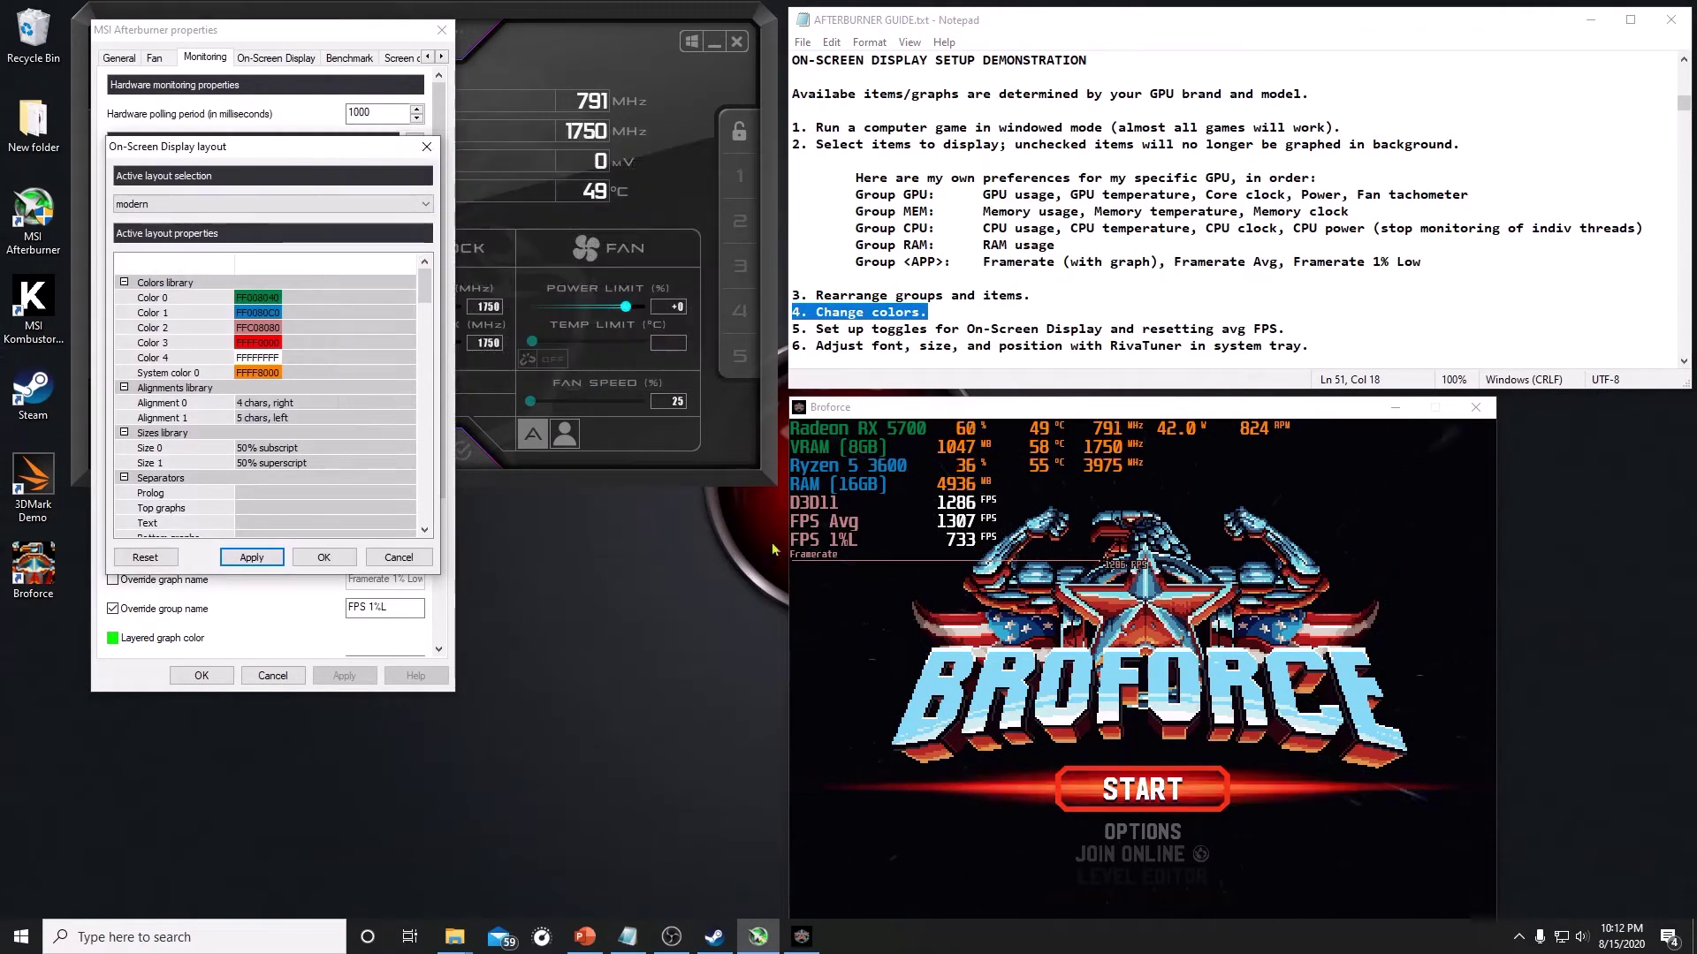
double_click(271, 331)
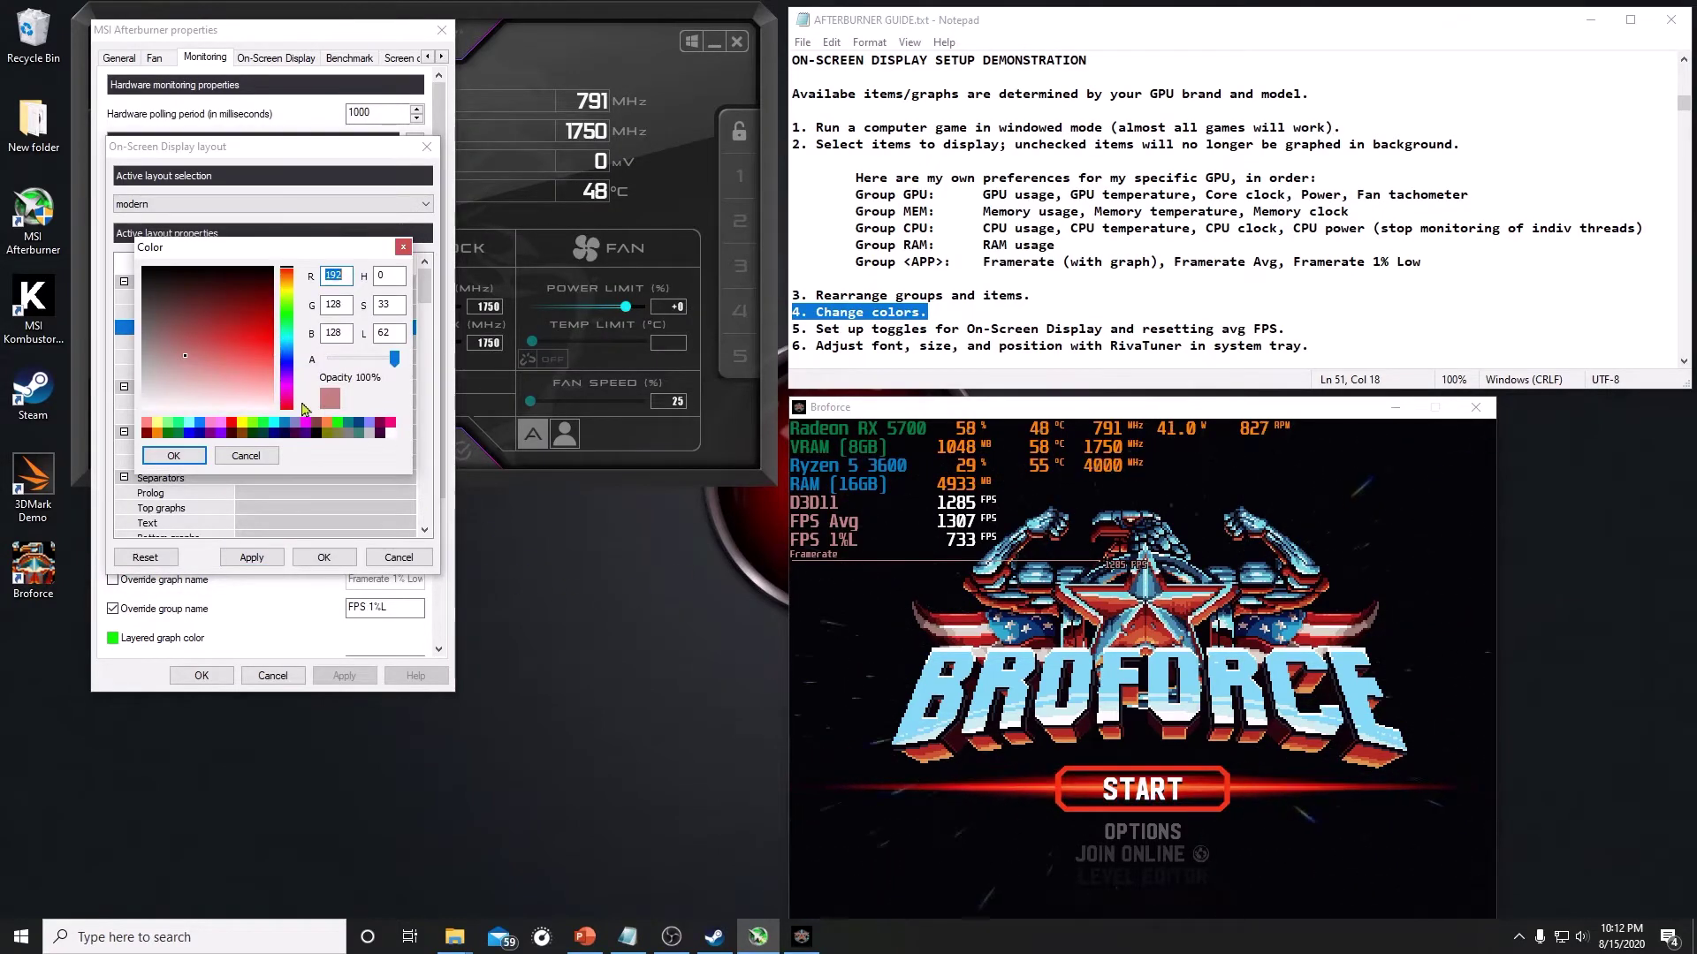
left_click(244, 424)
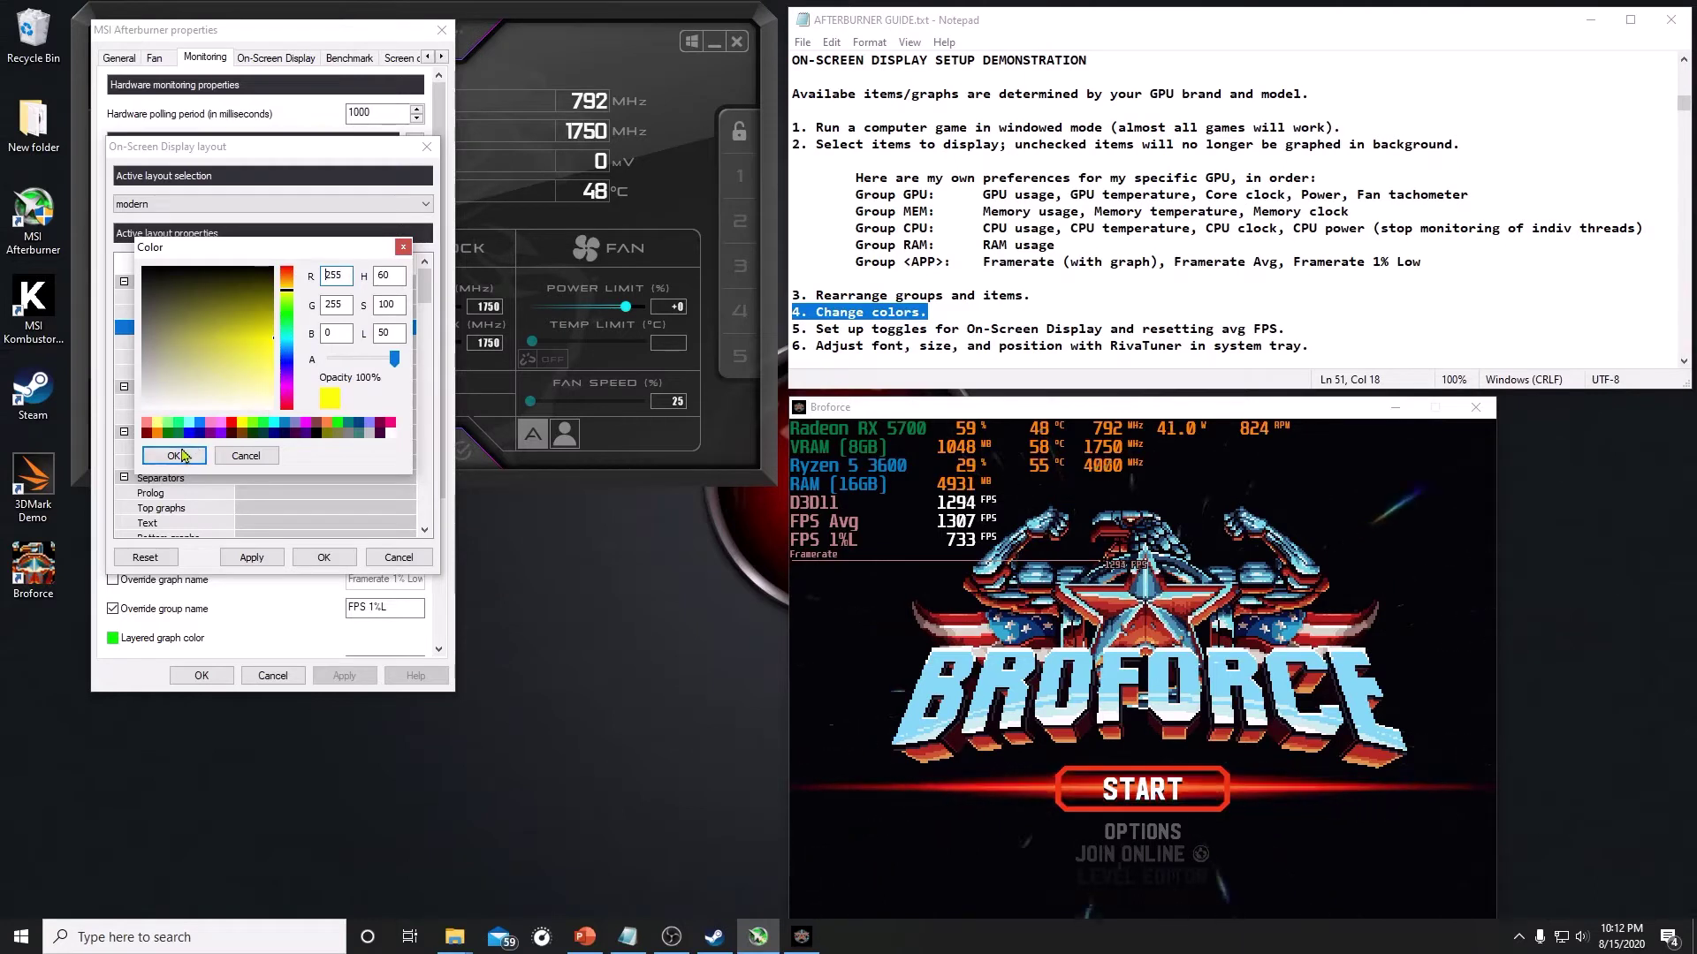
left_click(173, 455)
left_click(251, 557)
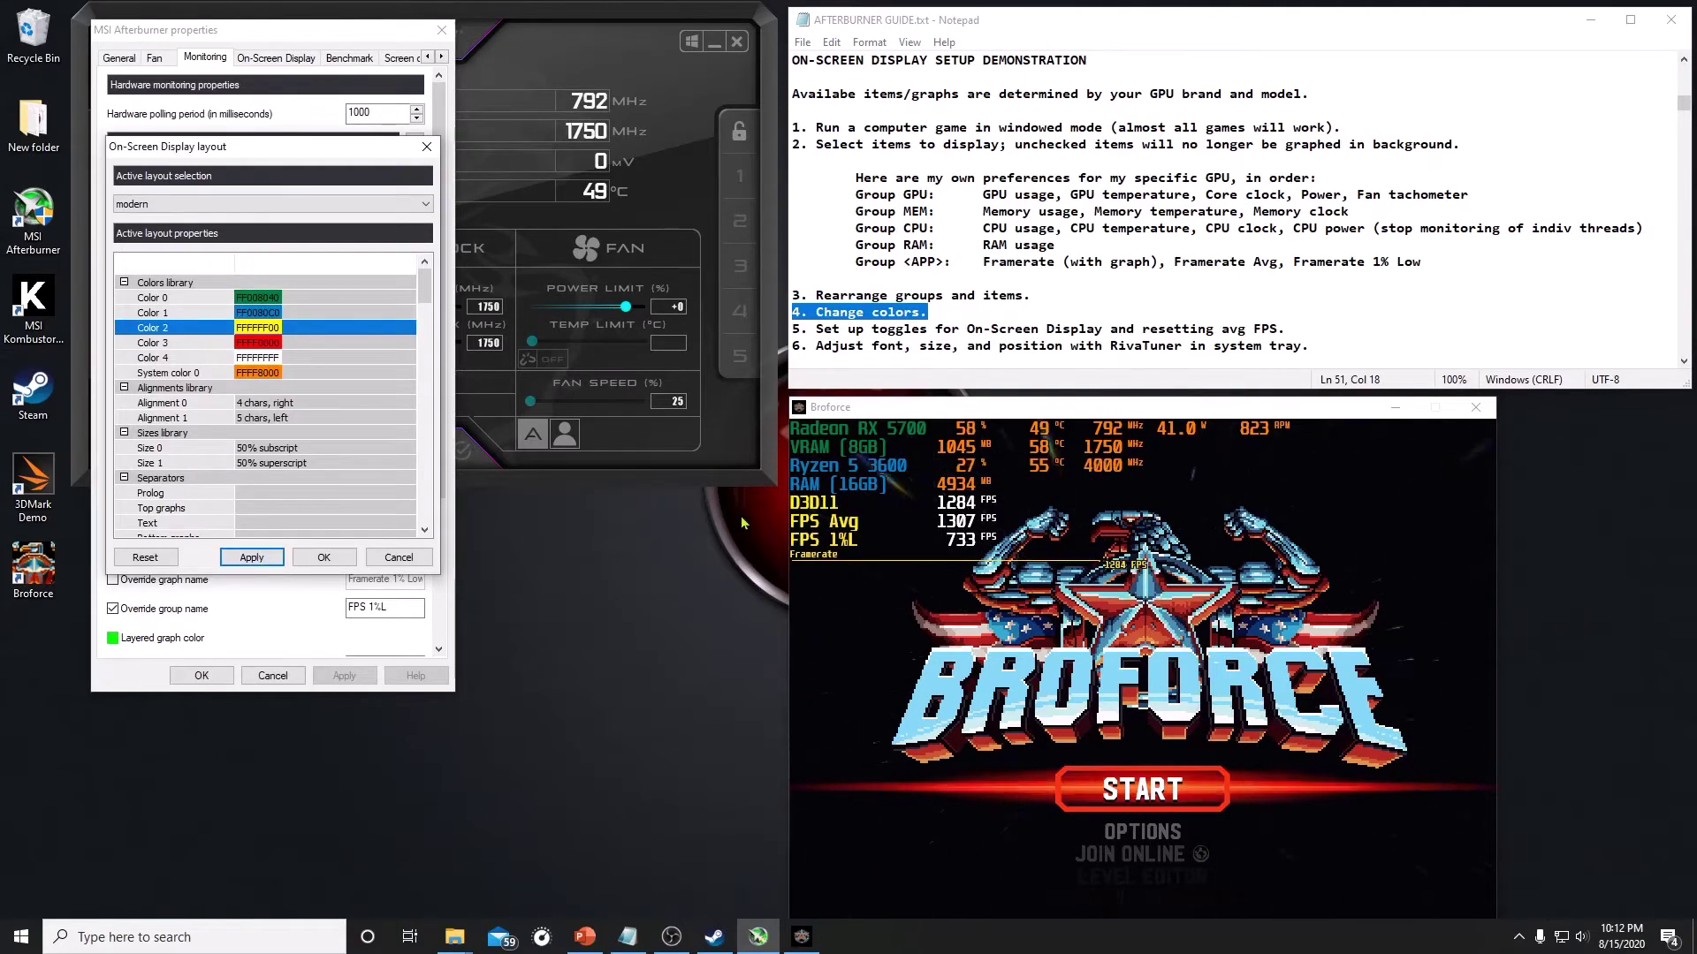
Try magenta for System color 0 in the On-Screen Display layout, then reset the layout's colors to their defaults and accept
double_click(270, 374)
left_click(305, 425)
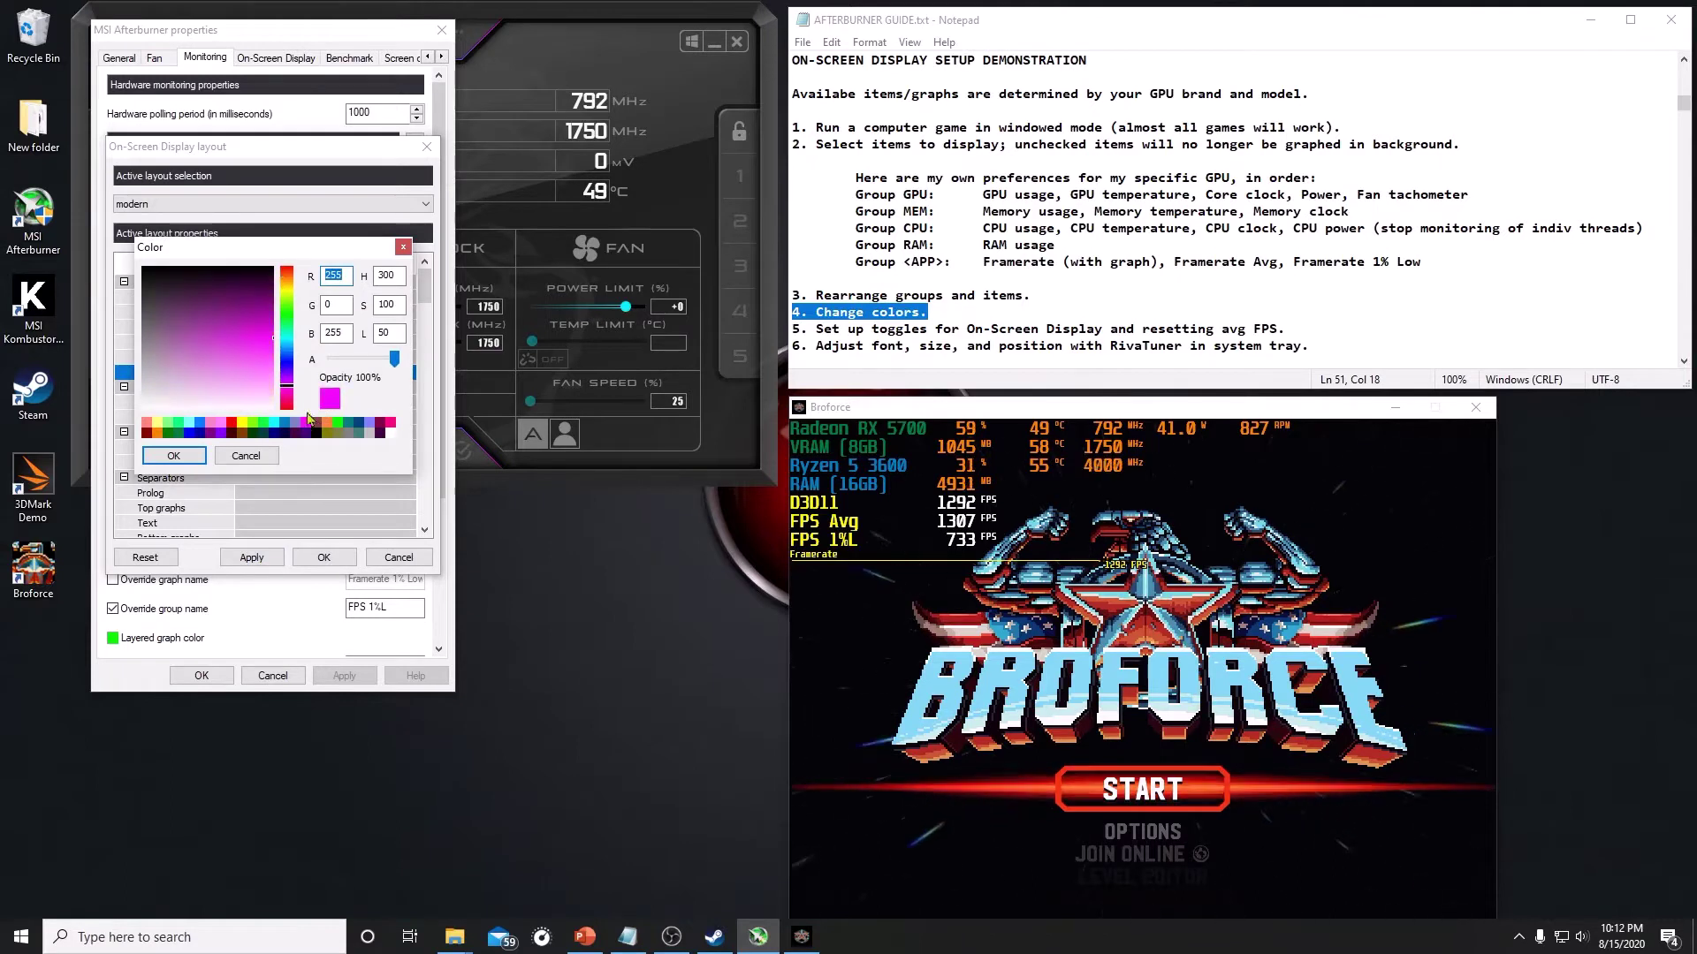
left_click(173, 455)
left_click(252, 558)
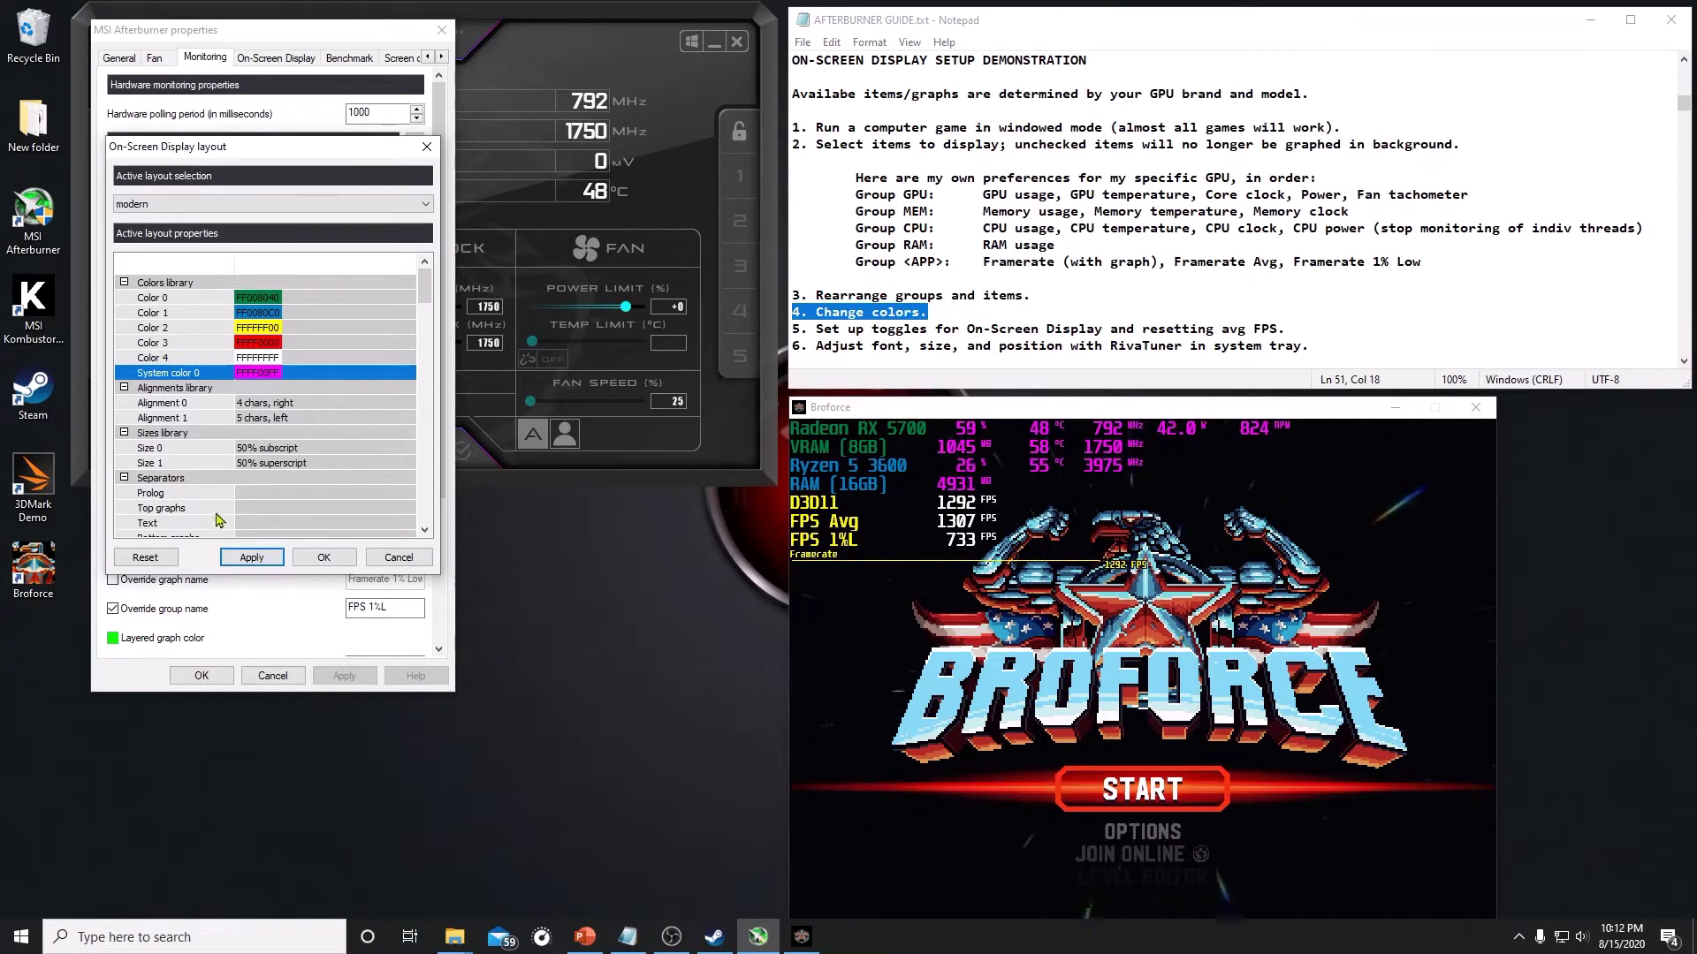
left_click(145, 557)
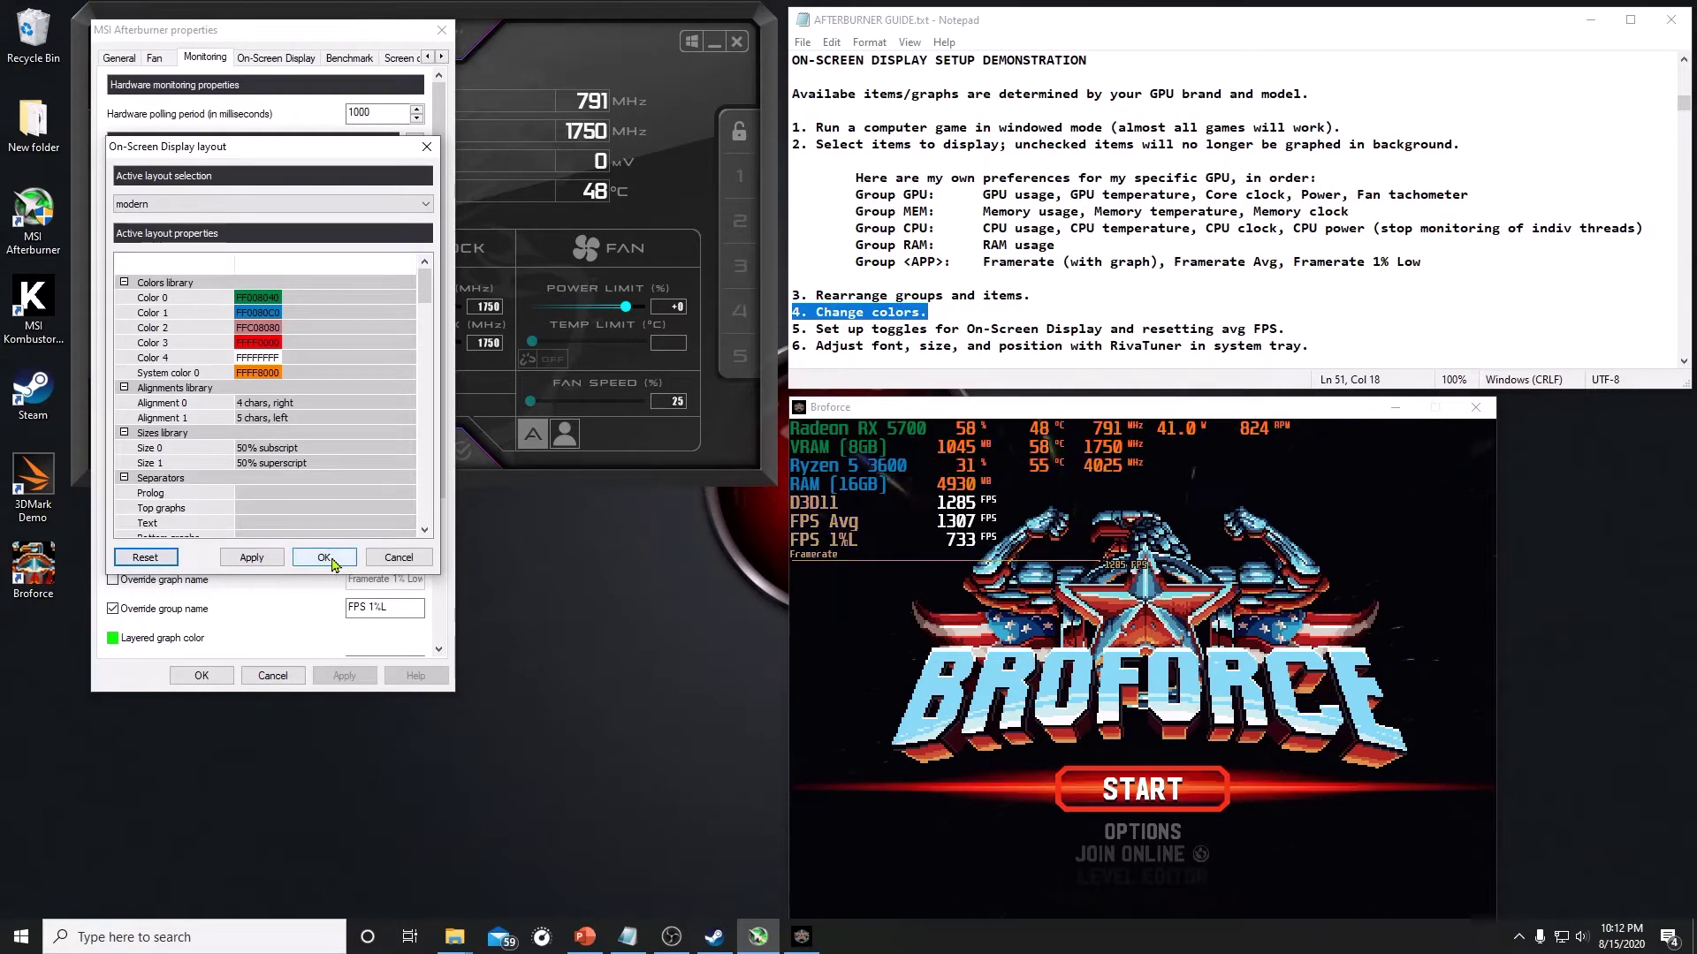
left_click(323, 558)
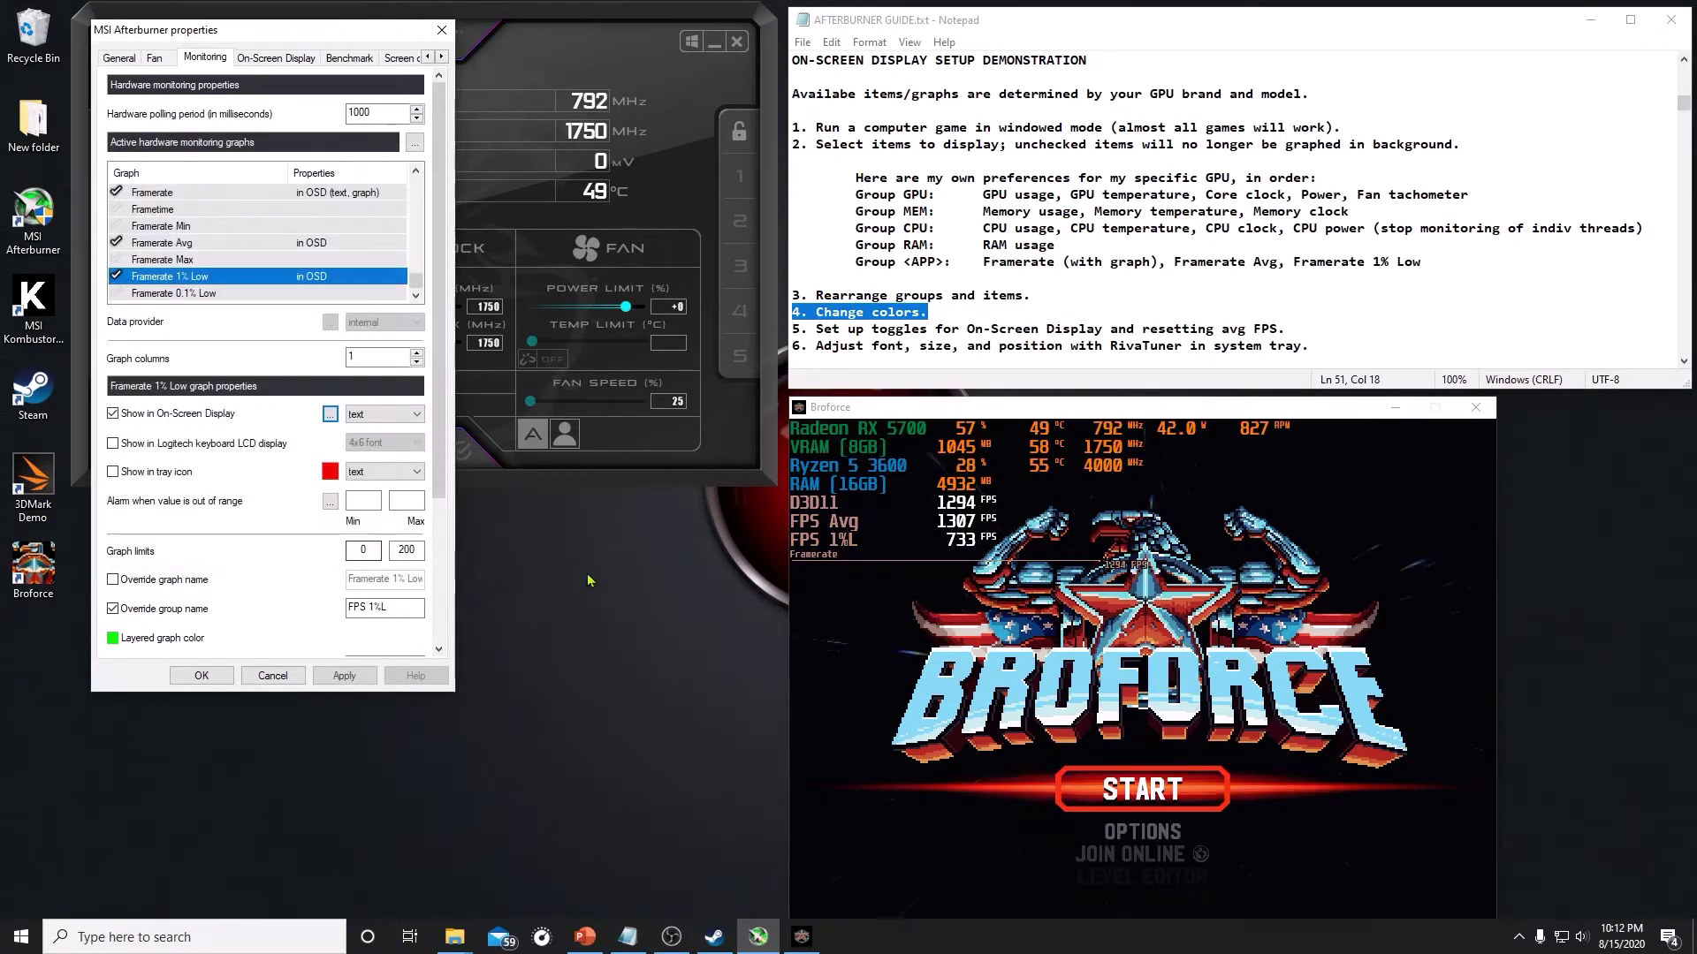
Highlight guide item 5 about toggles in Notepad, and assign F9 as Afterburner's Toggle On-Screen Display hotkey and apply it
left_click(791, 332)
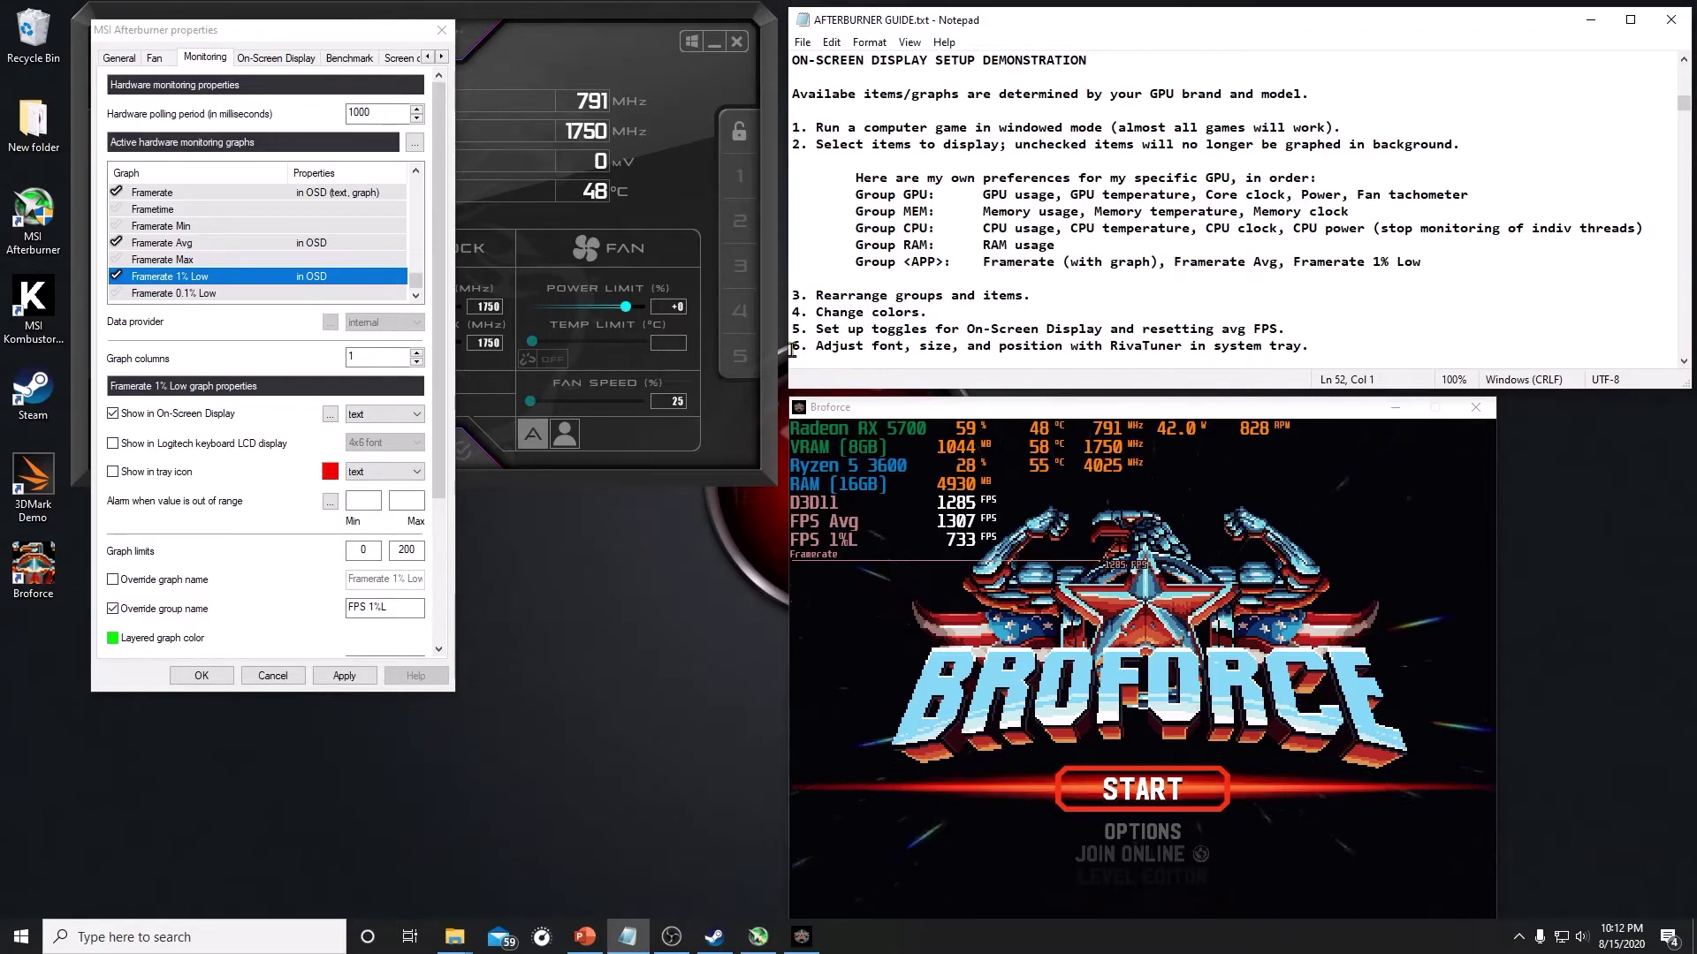
key("shift+End")
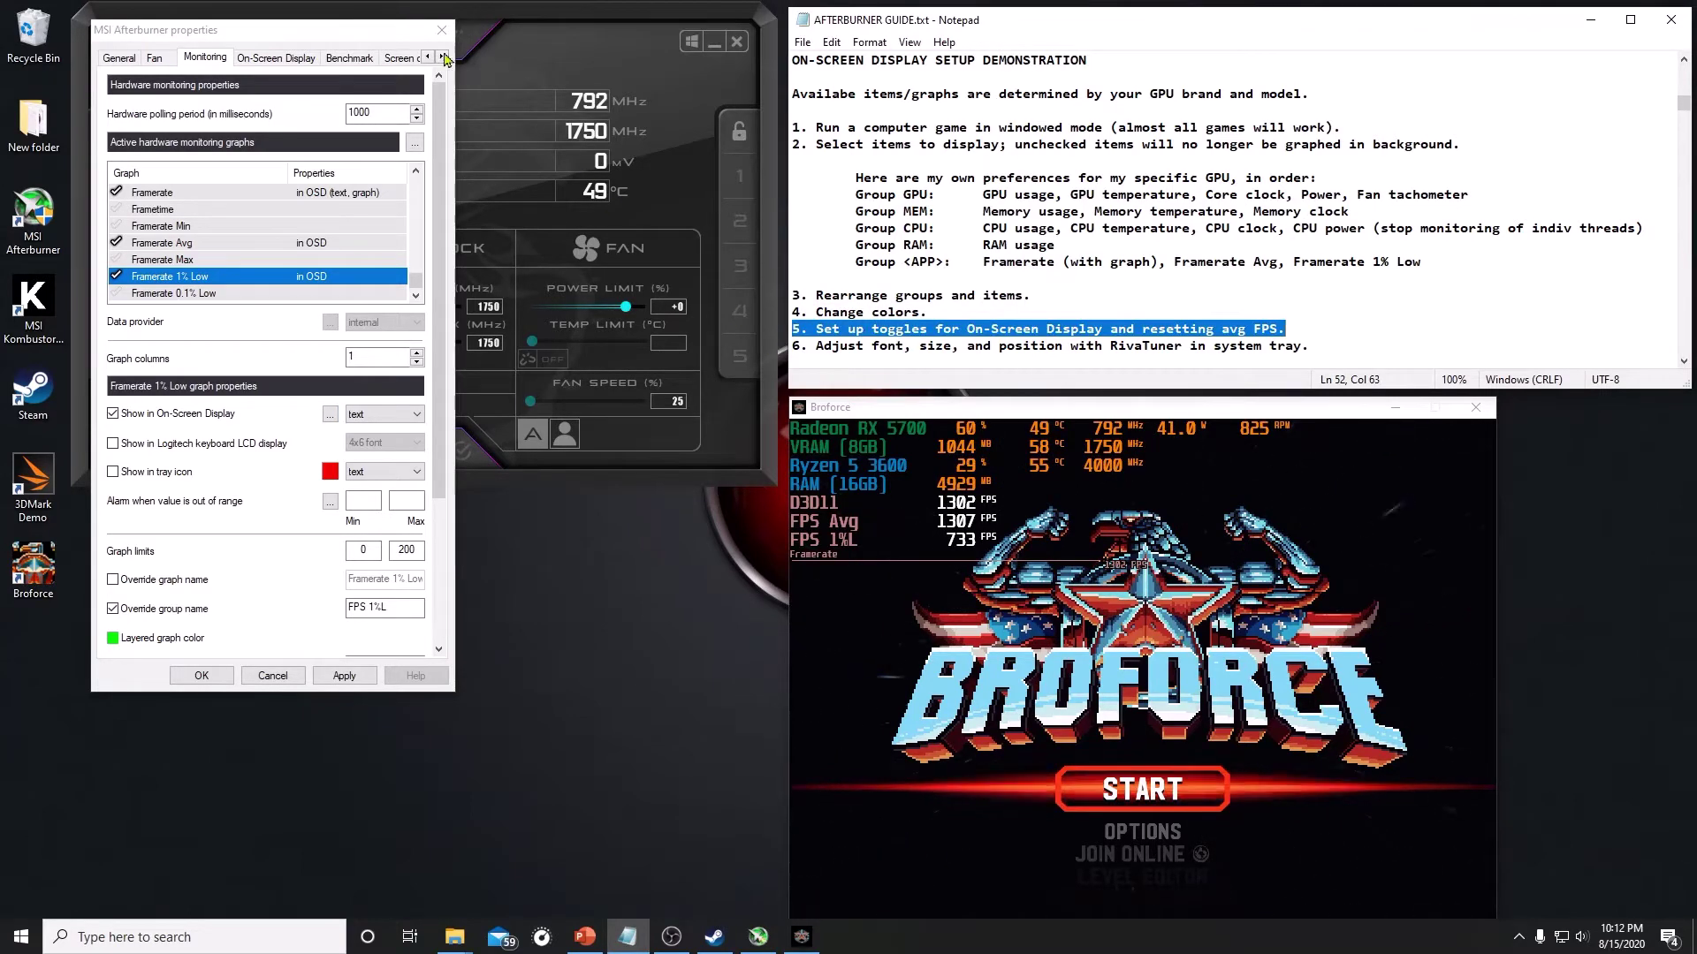
left_click(300, 58)
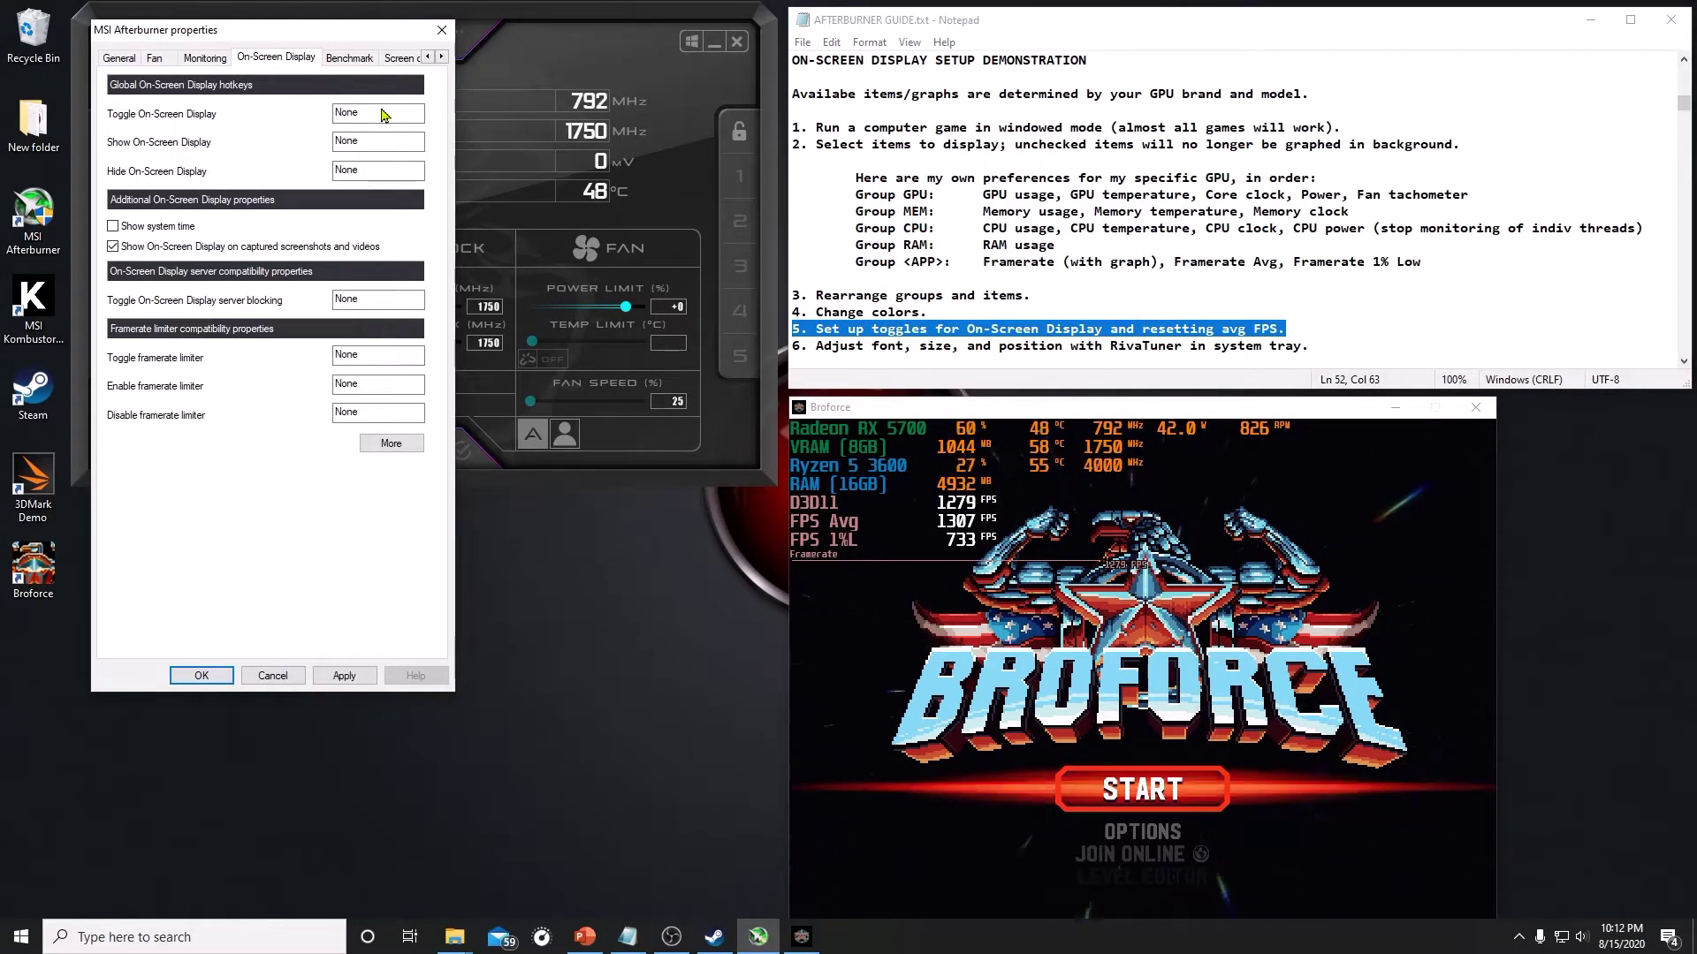
key("F9")
left_click(343, 675)
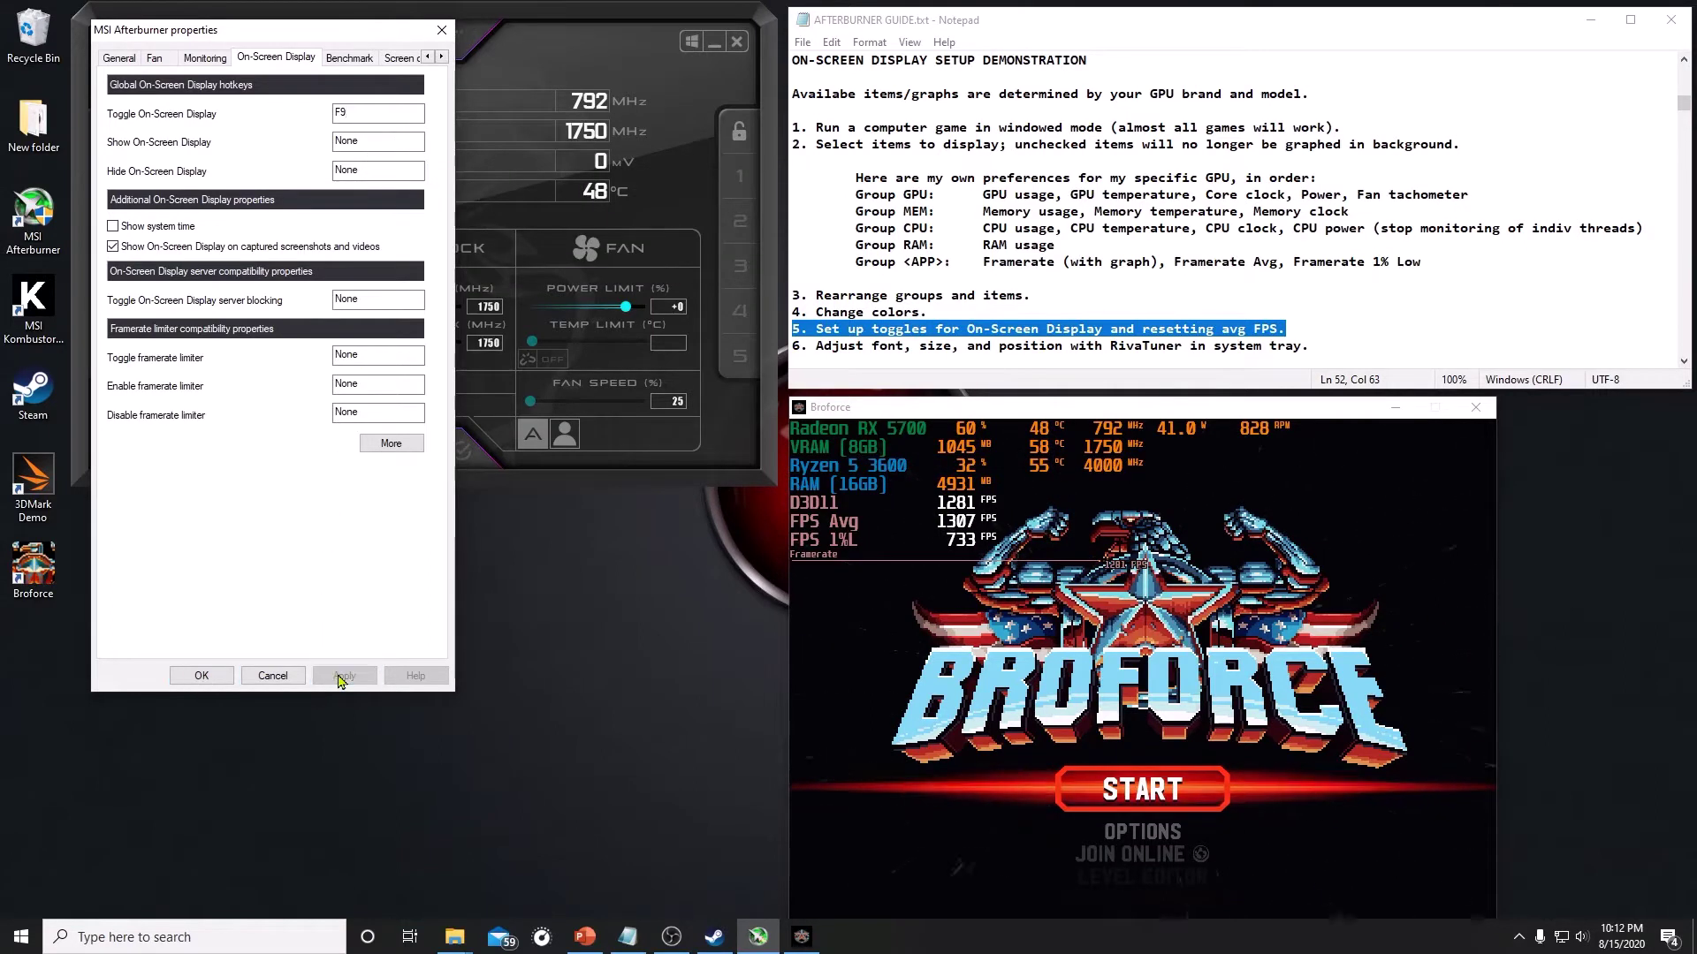
Assign F10 as the Begin recording and F11 as the End recording benchmark hotkey, apply them, and switch to the Broforce game window
left_click(350, 56)
left_click(373, 113)
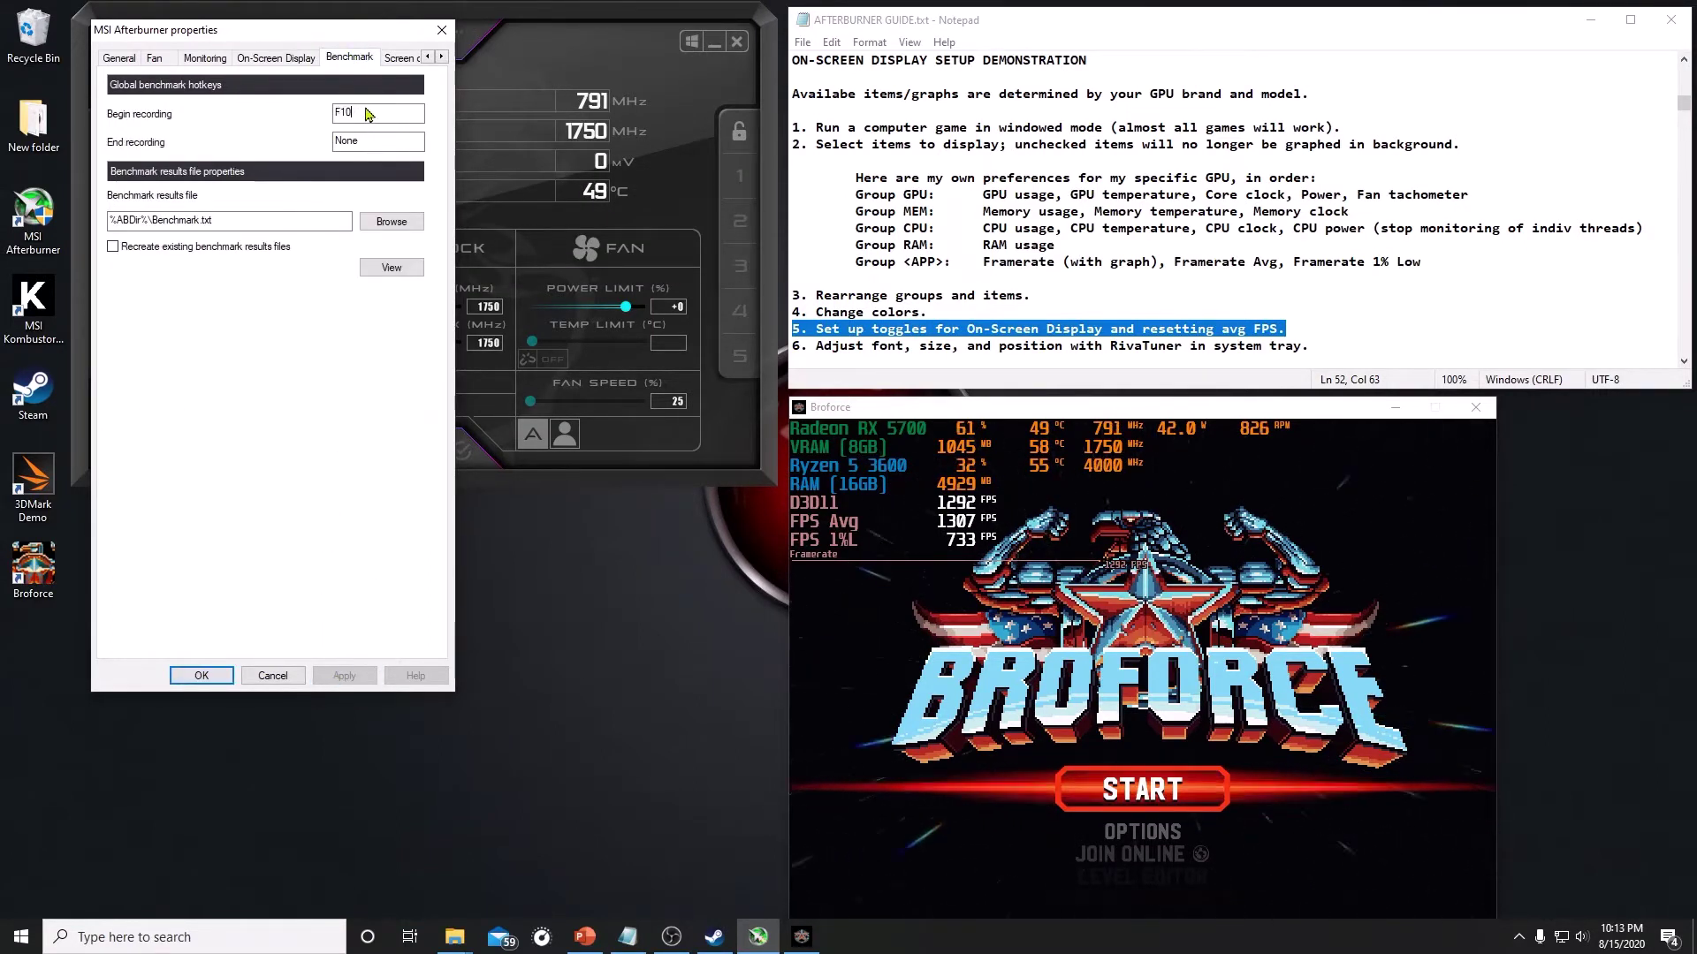
key("F10")
left_click(406, 143)
key("F11")
left_click(345, 675)
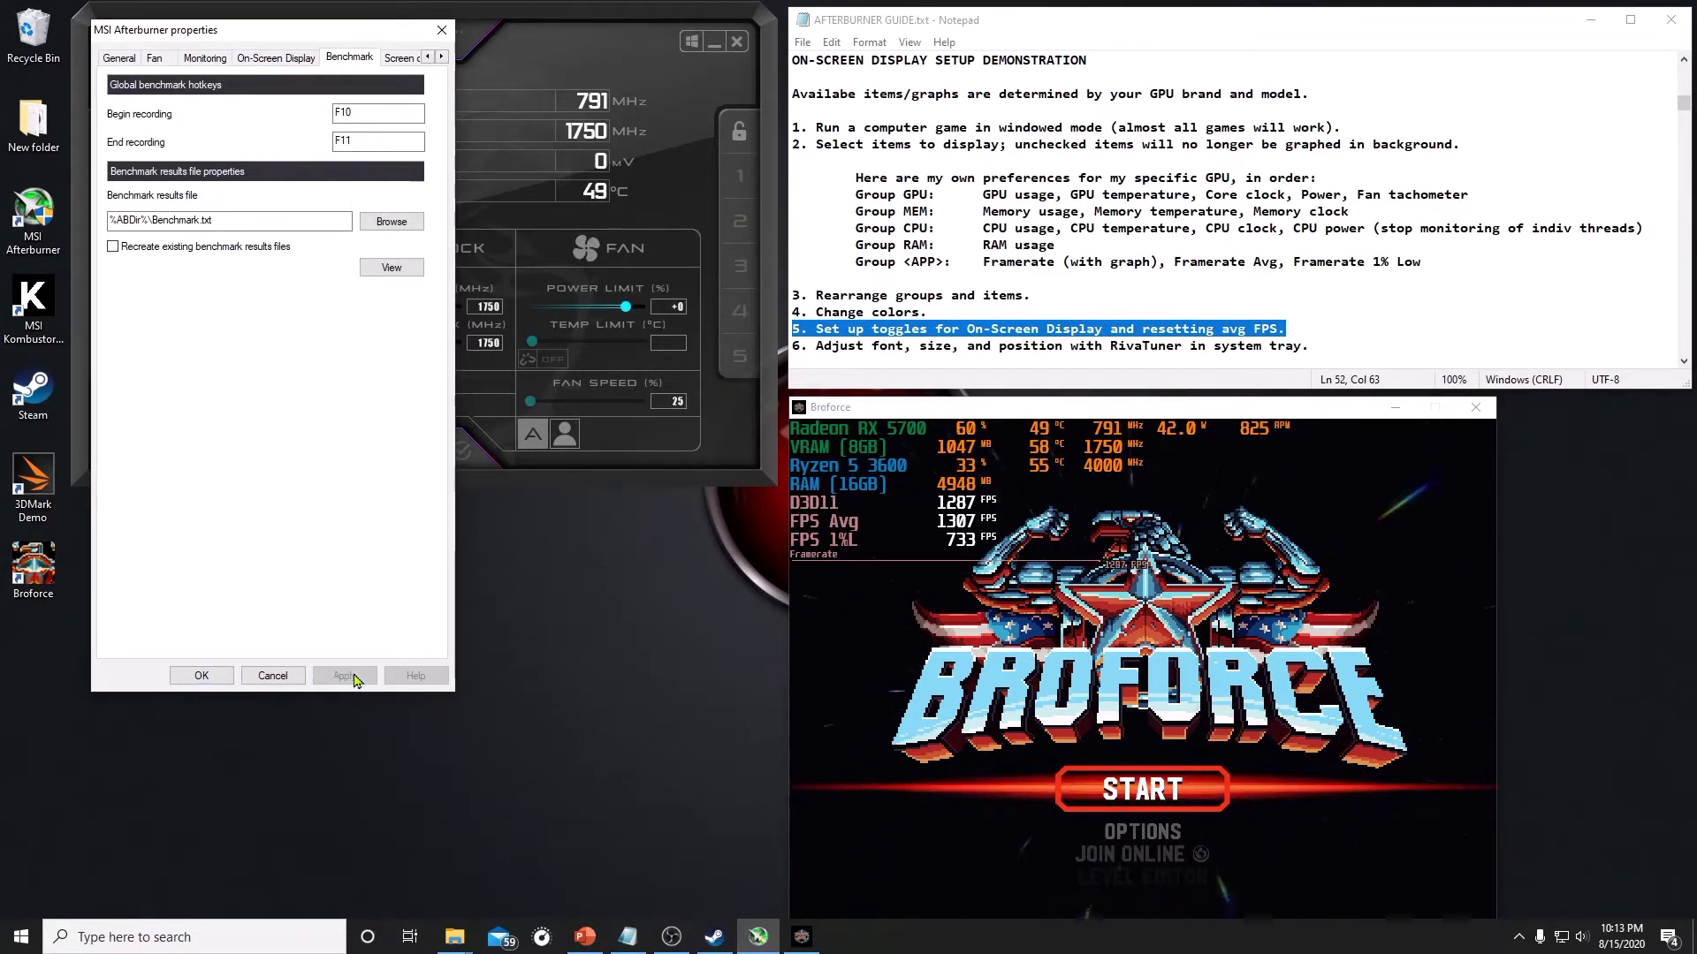
left_click(891, 412)
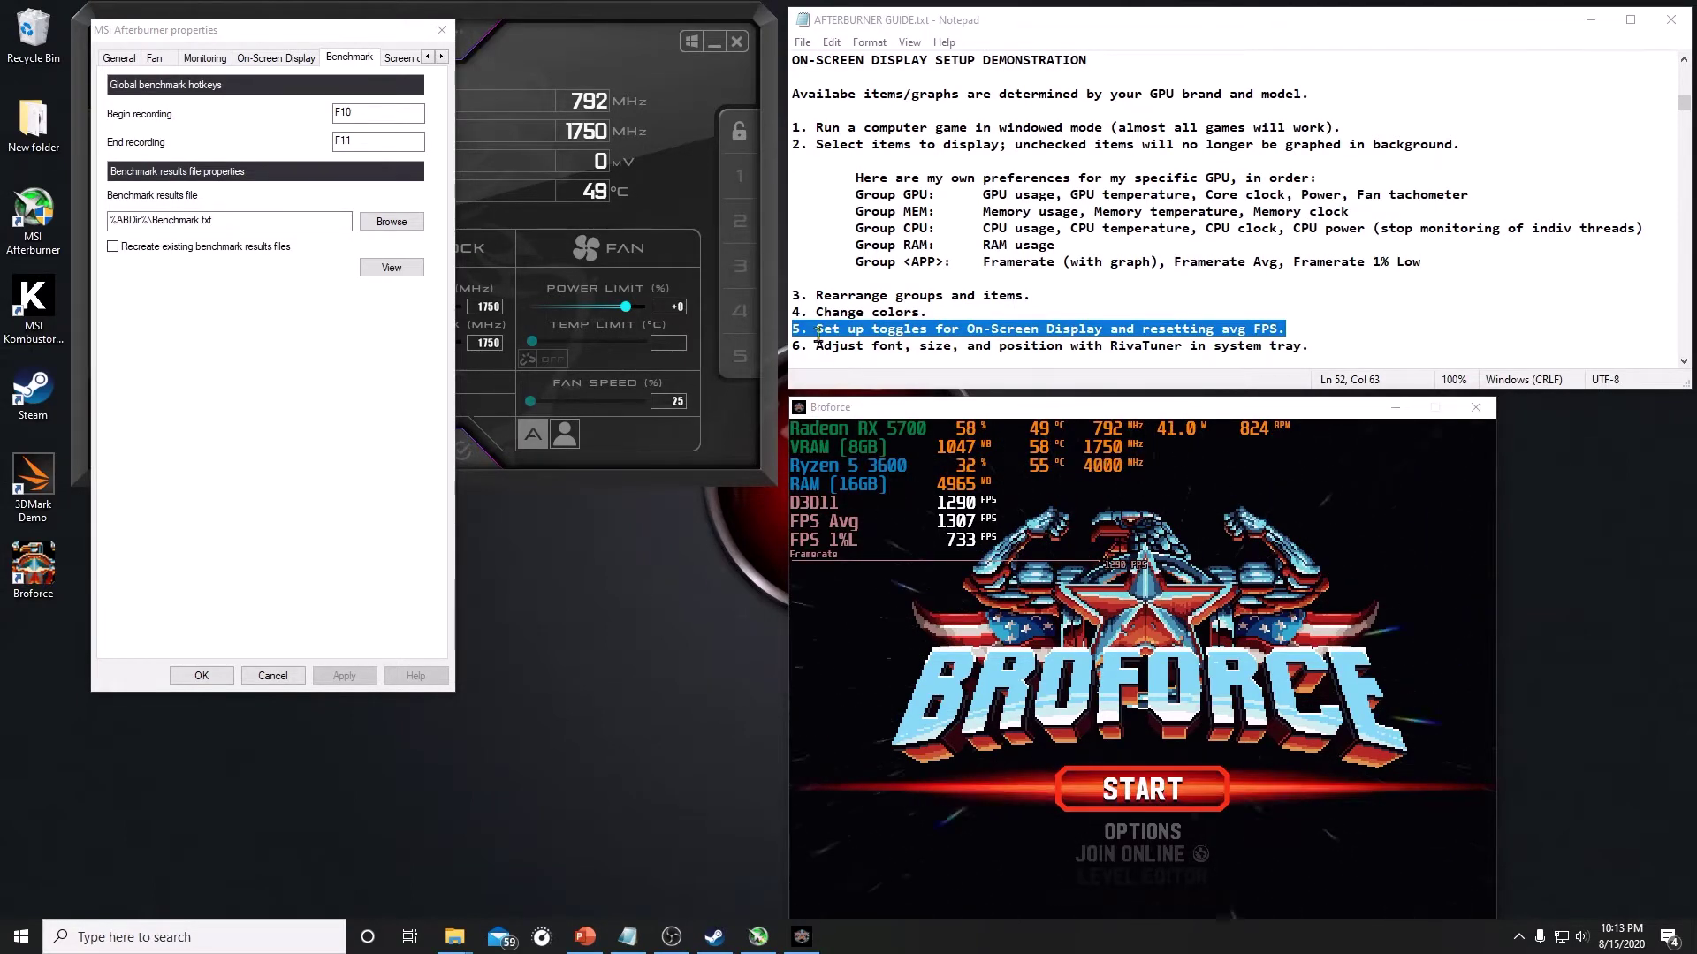
Highlight guide item 6 about adjusting font, size and position in Notepad, and accept Afterburner's properties dialog
left_click(795, 346)
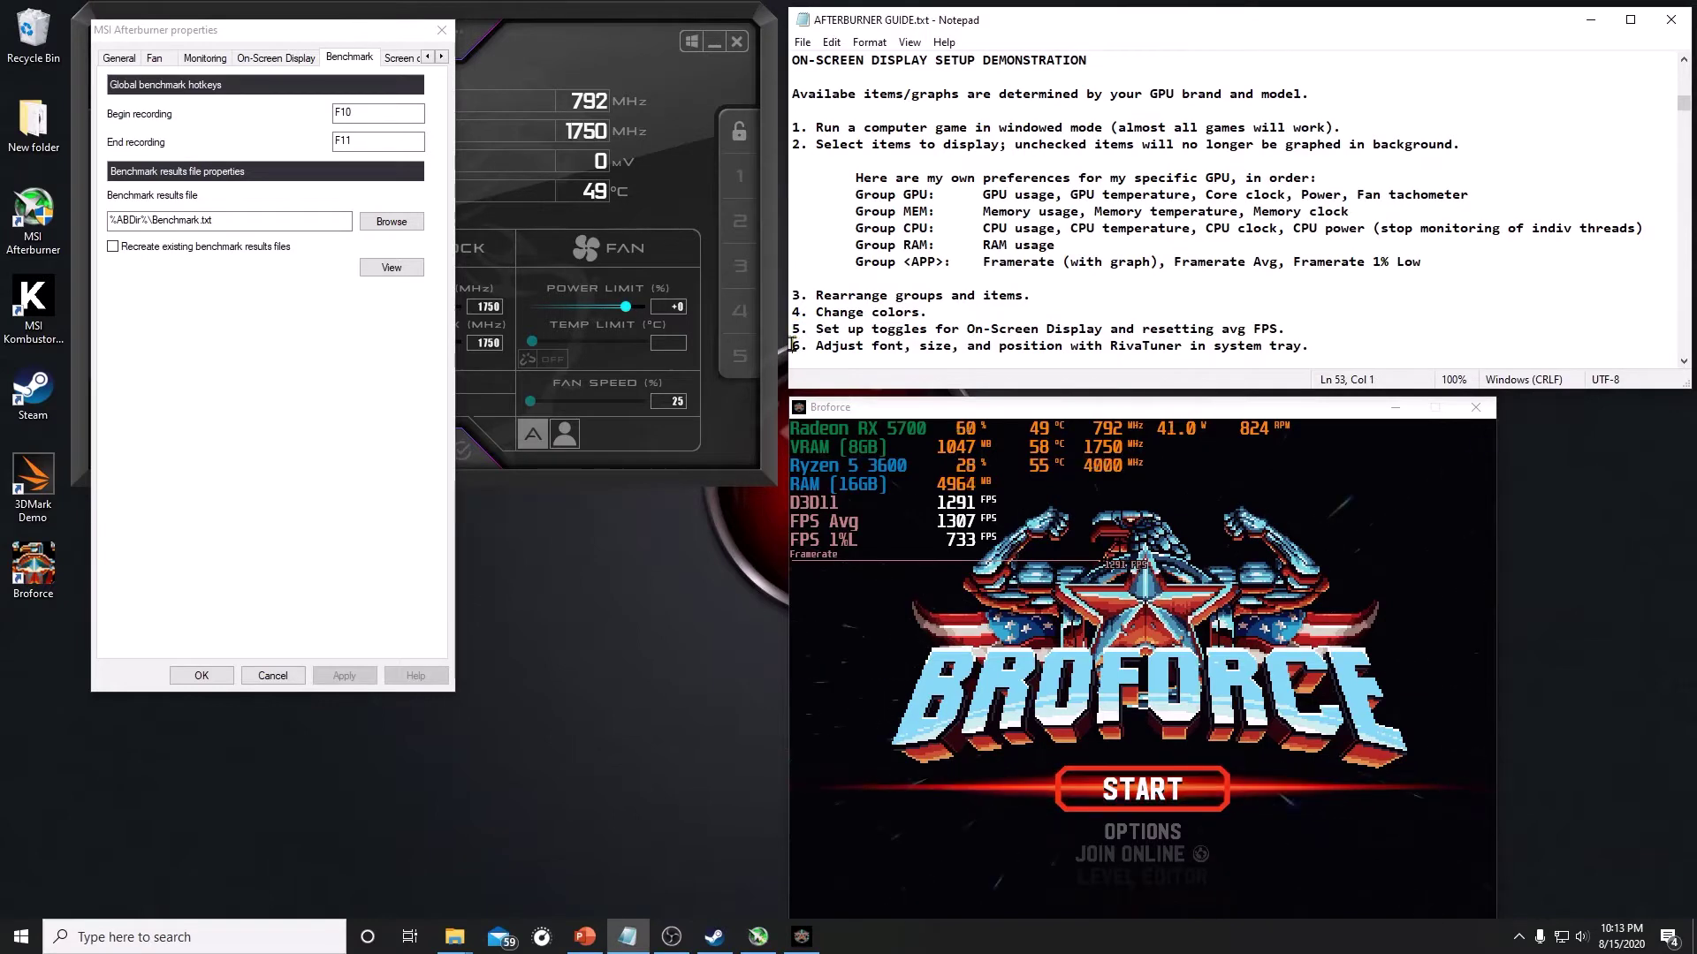
key("shift+End")
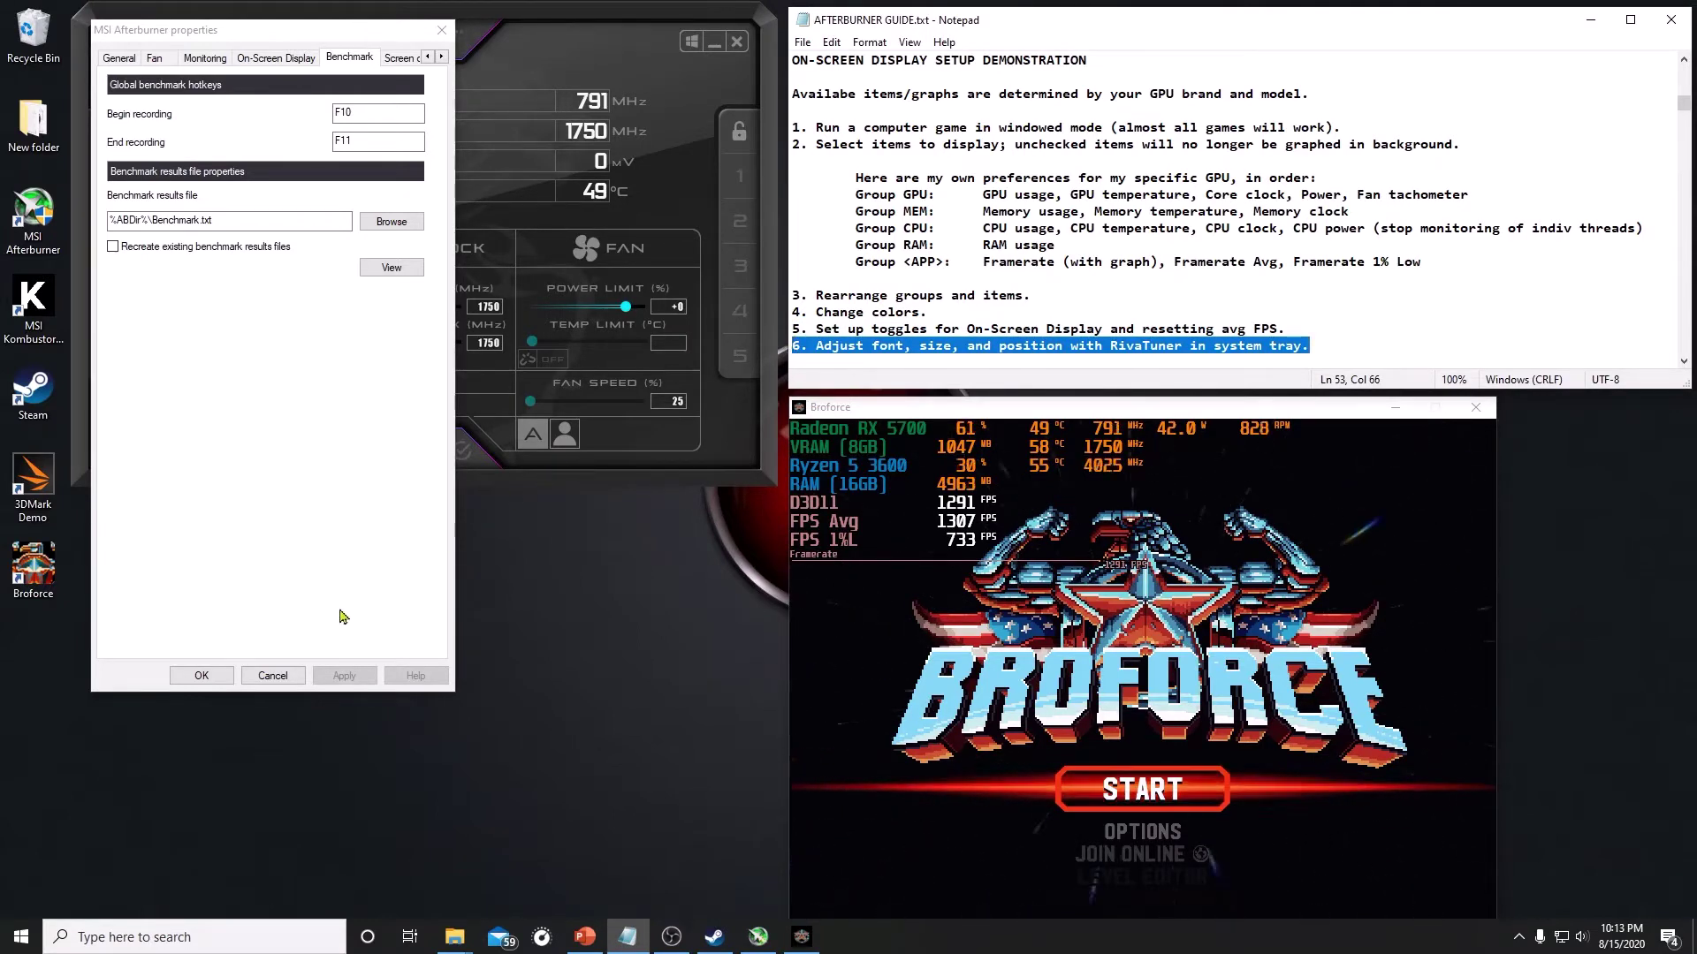
left_click(205, 676)
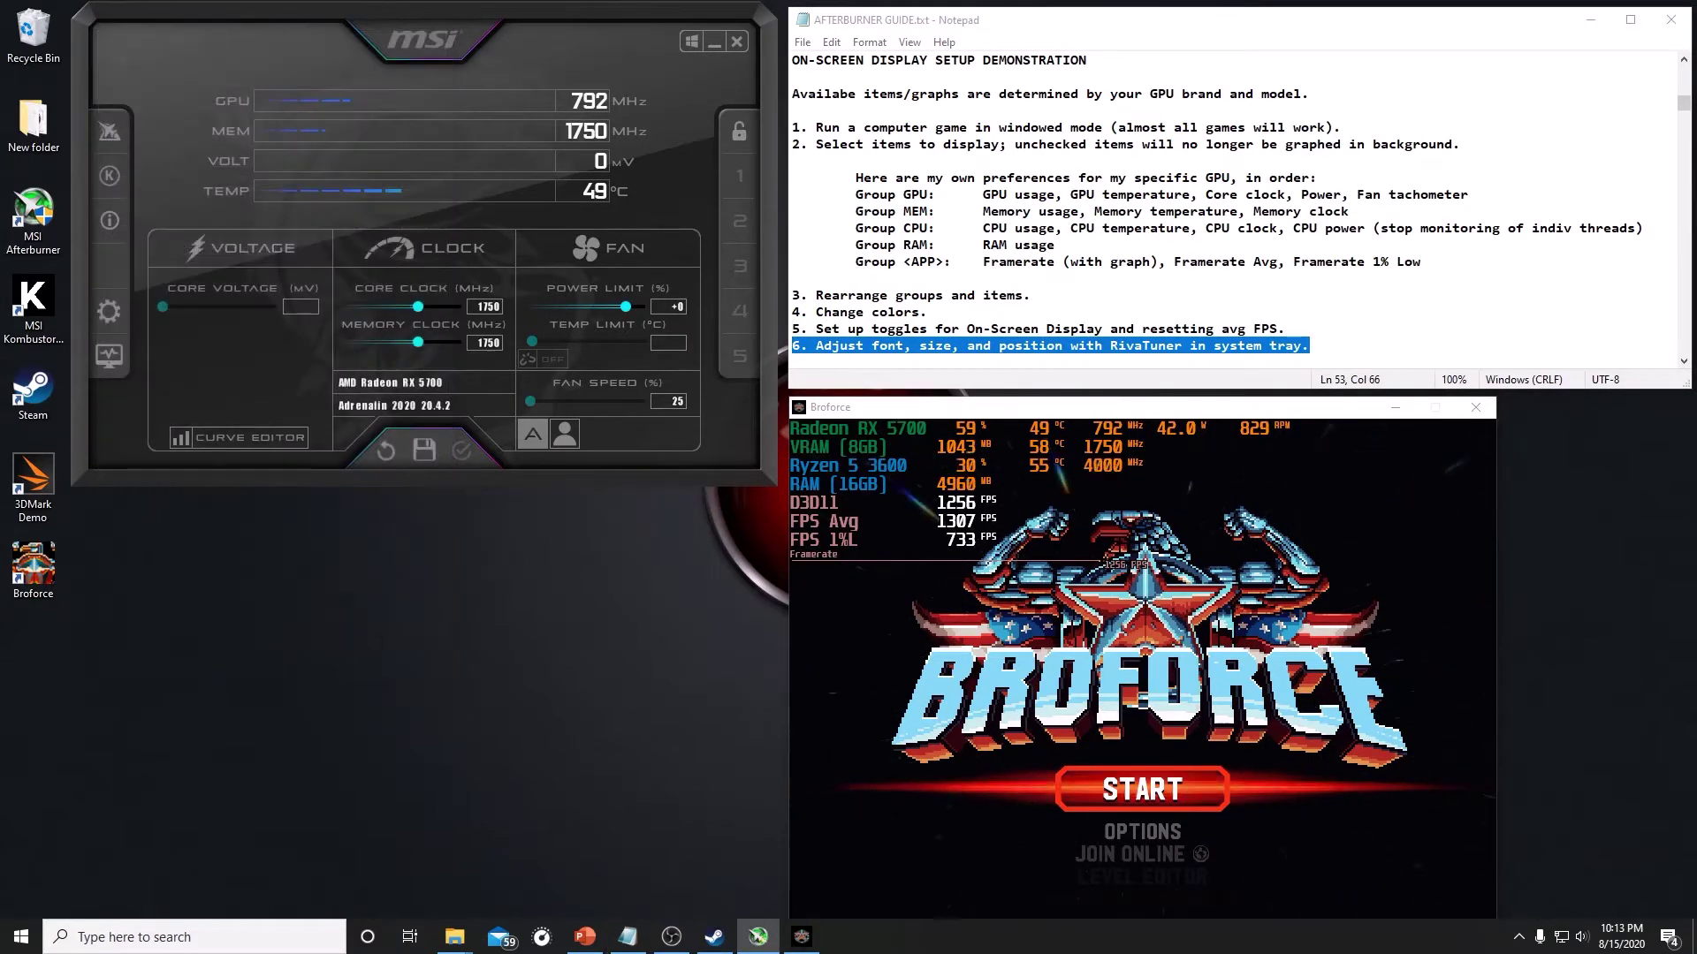
Open RivaTuner Statistics Server from the system tray and try the Stencil font in Regular style for the Raster 3D On-Screen Display
left_click(1518, 938)
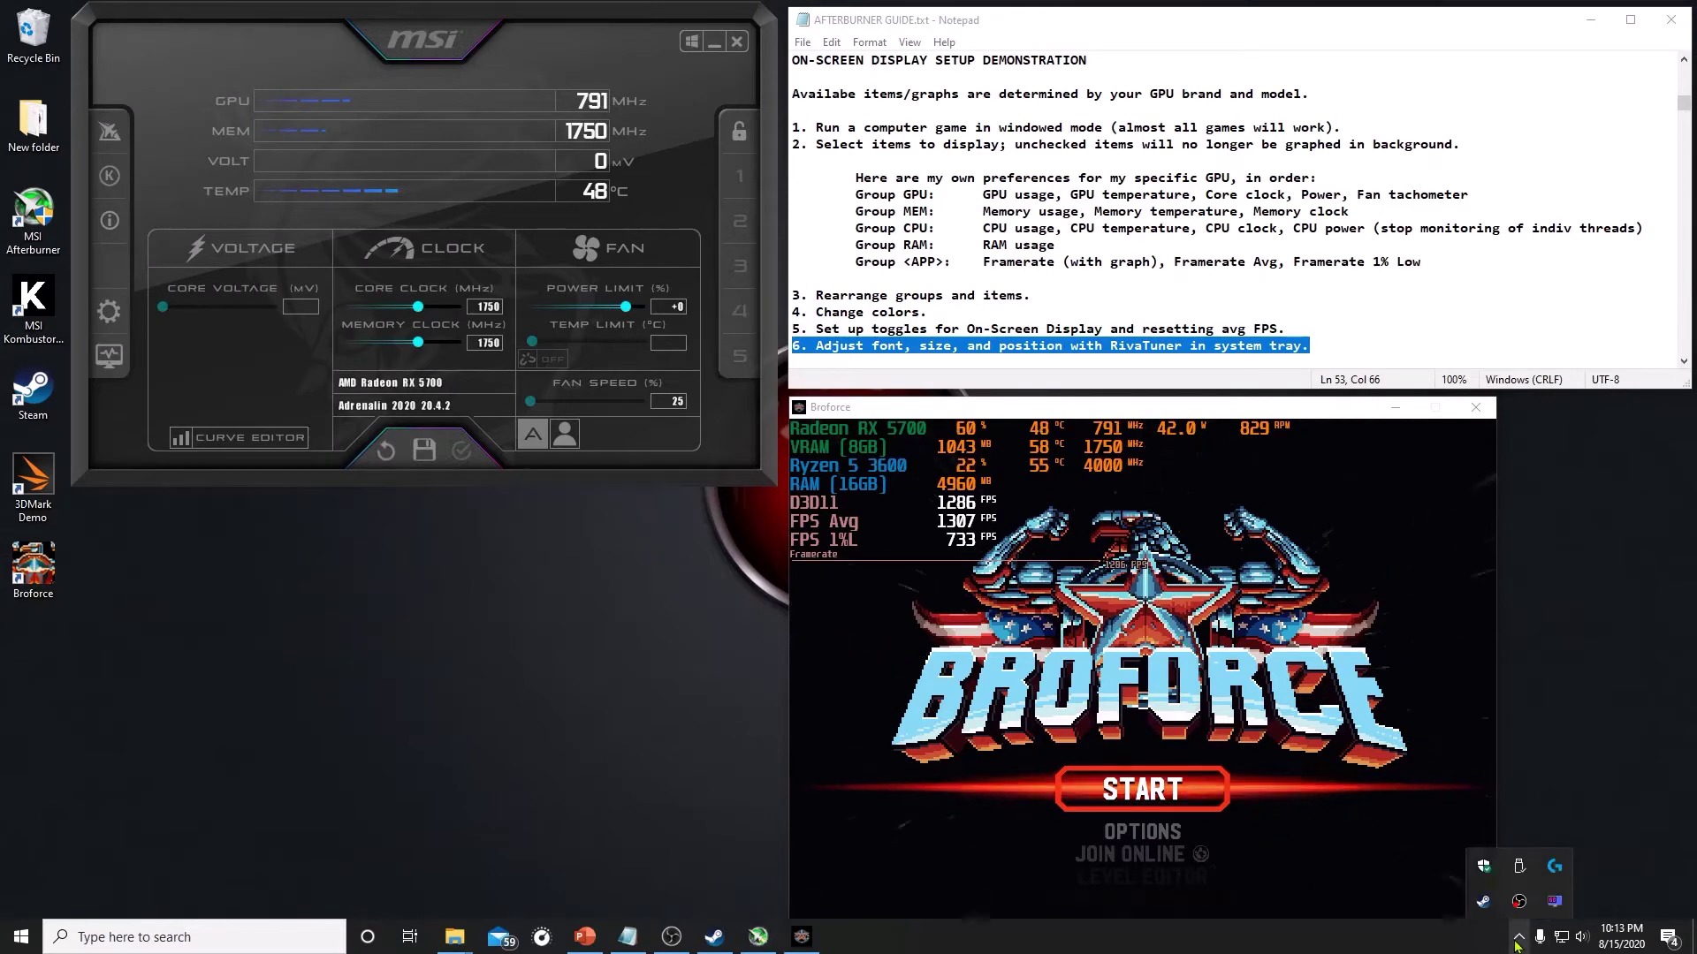
left_click(1554, 901)
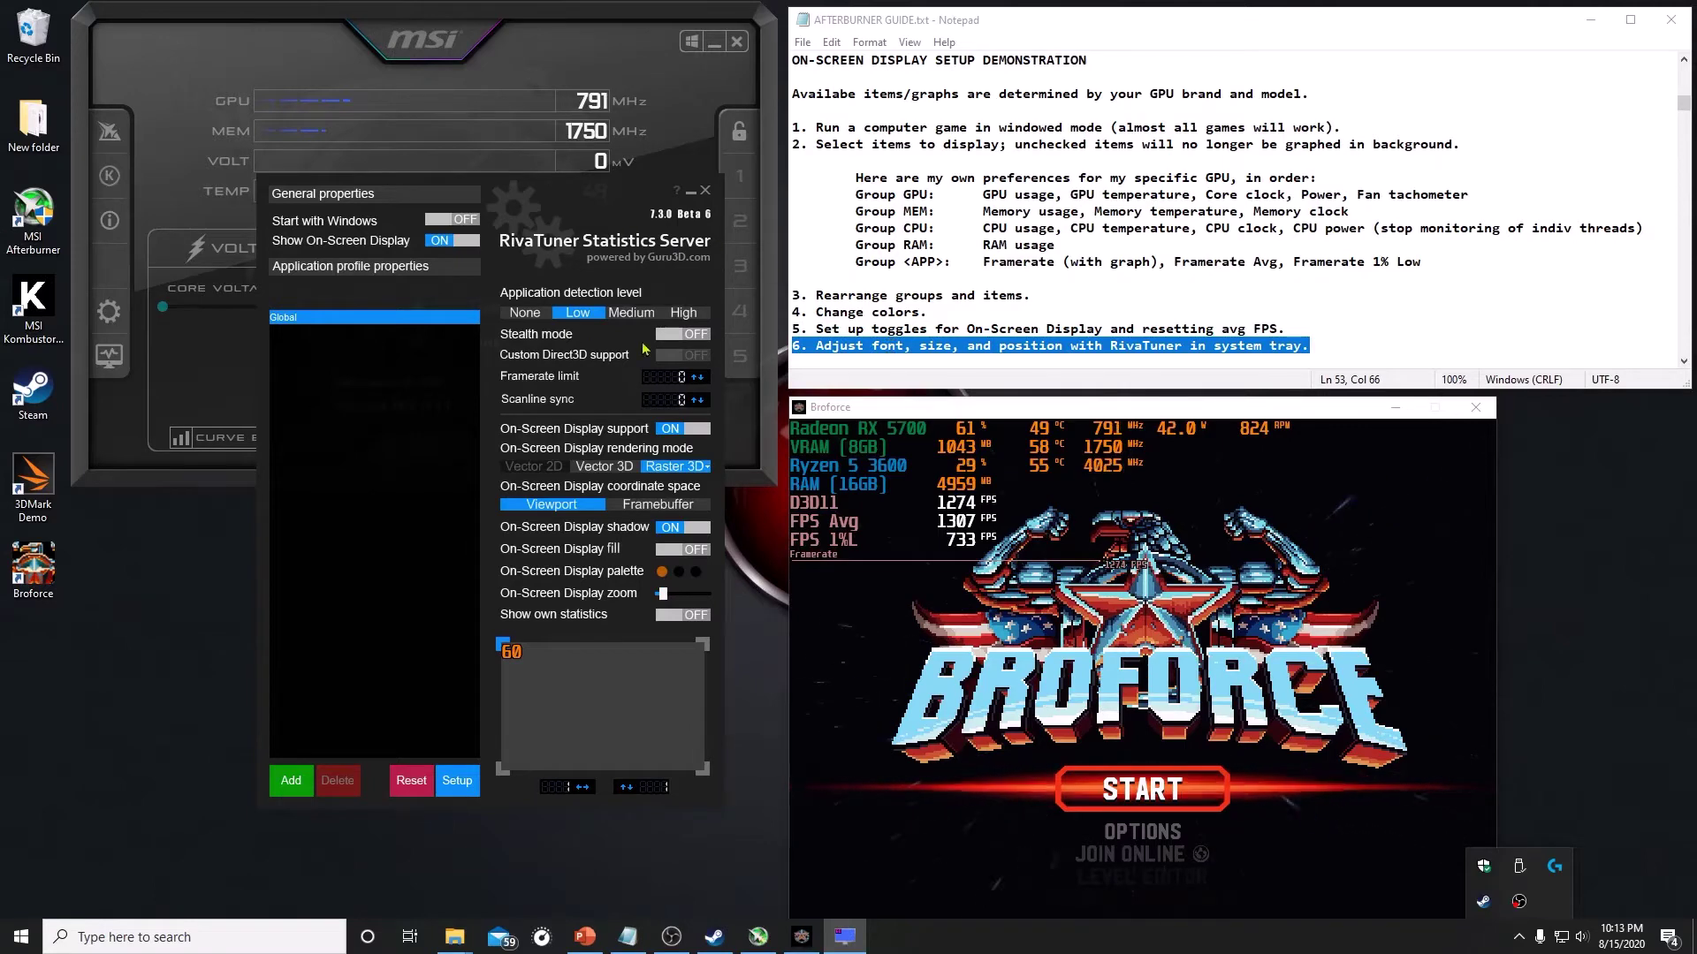
left_click(692, 467)
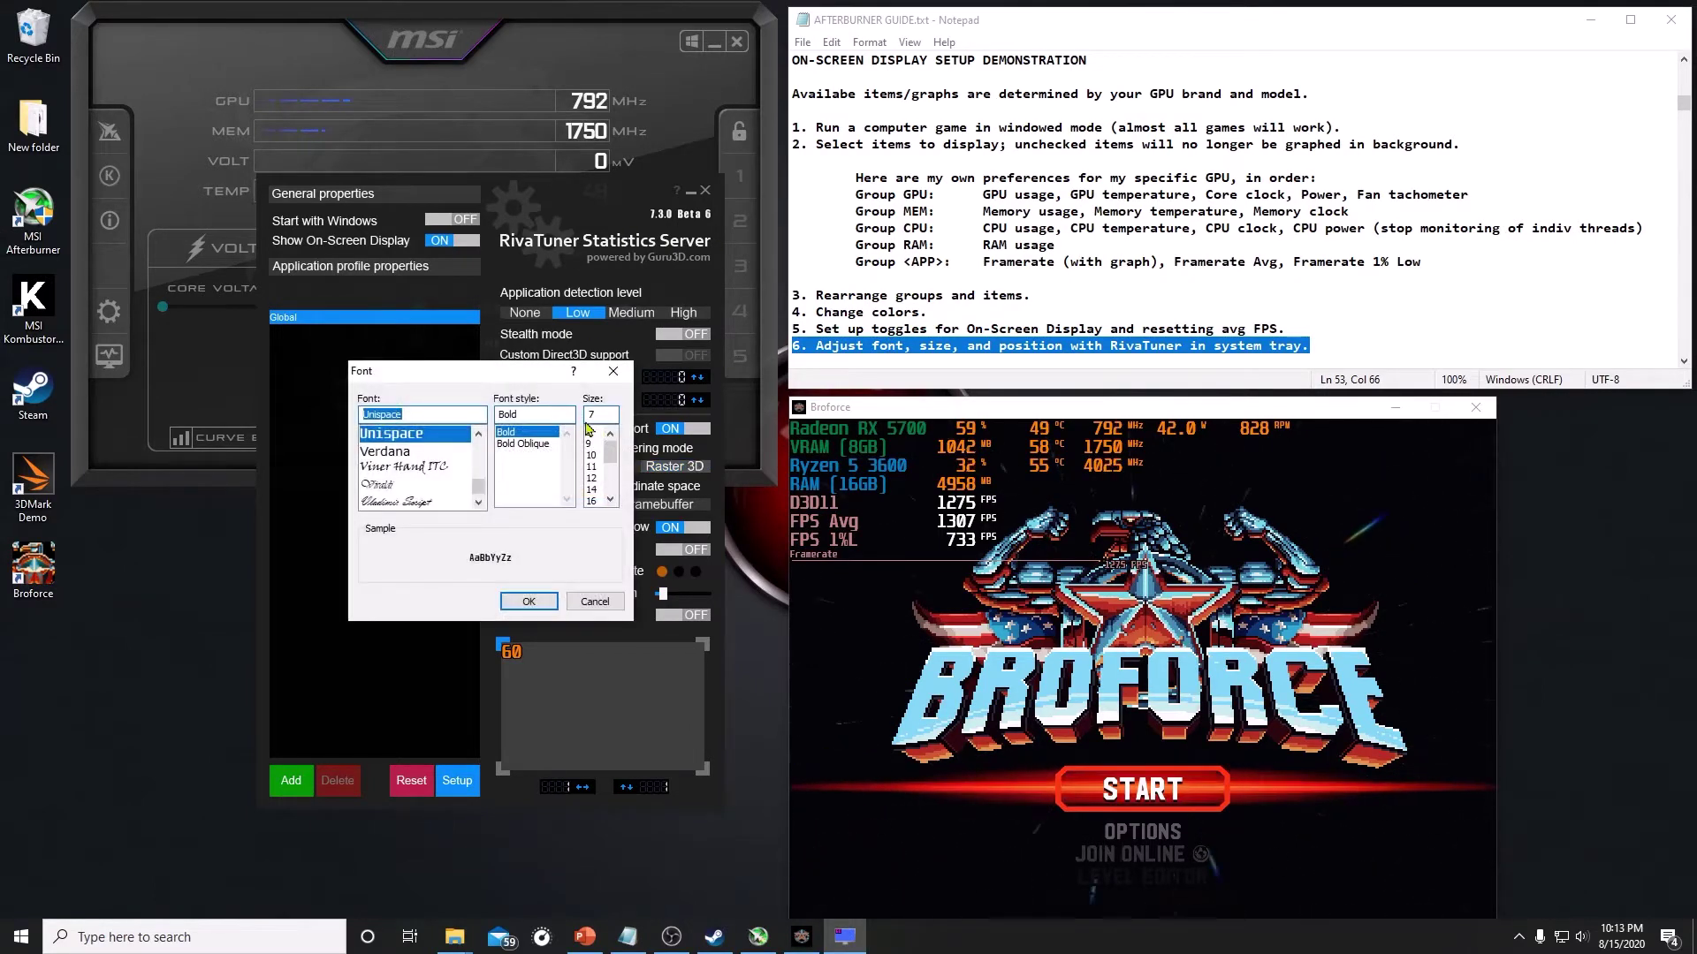
left_click(479, 435)
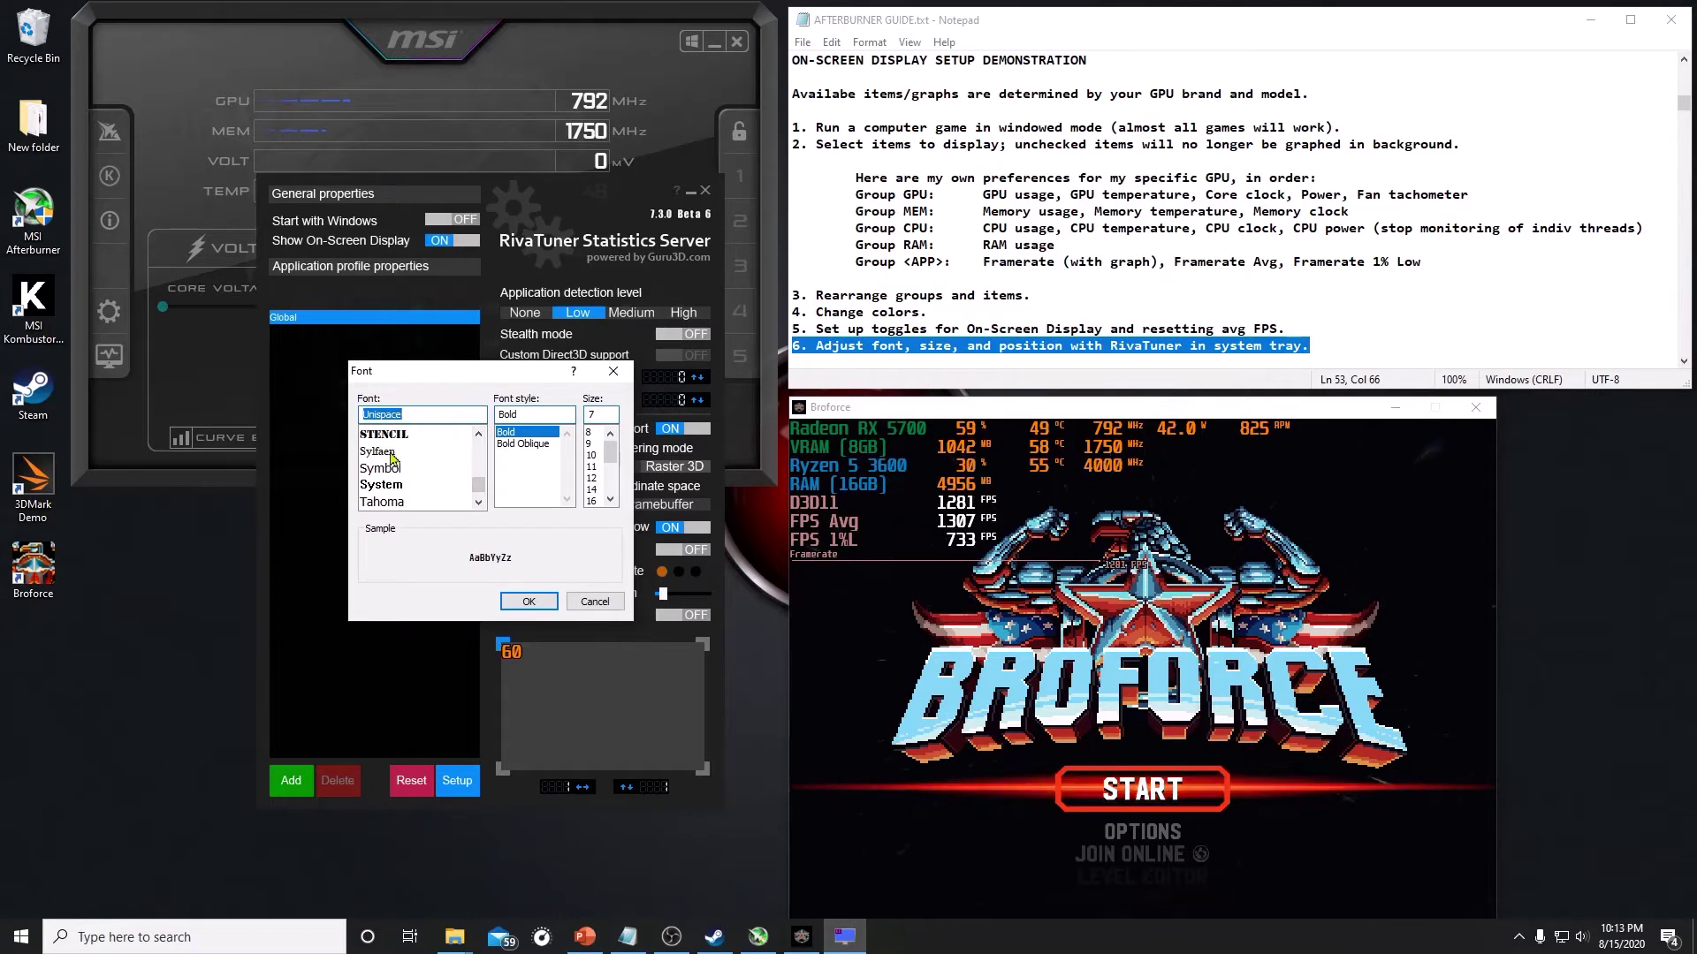
left_click(382, 435)
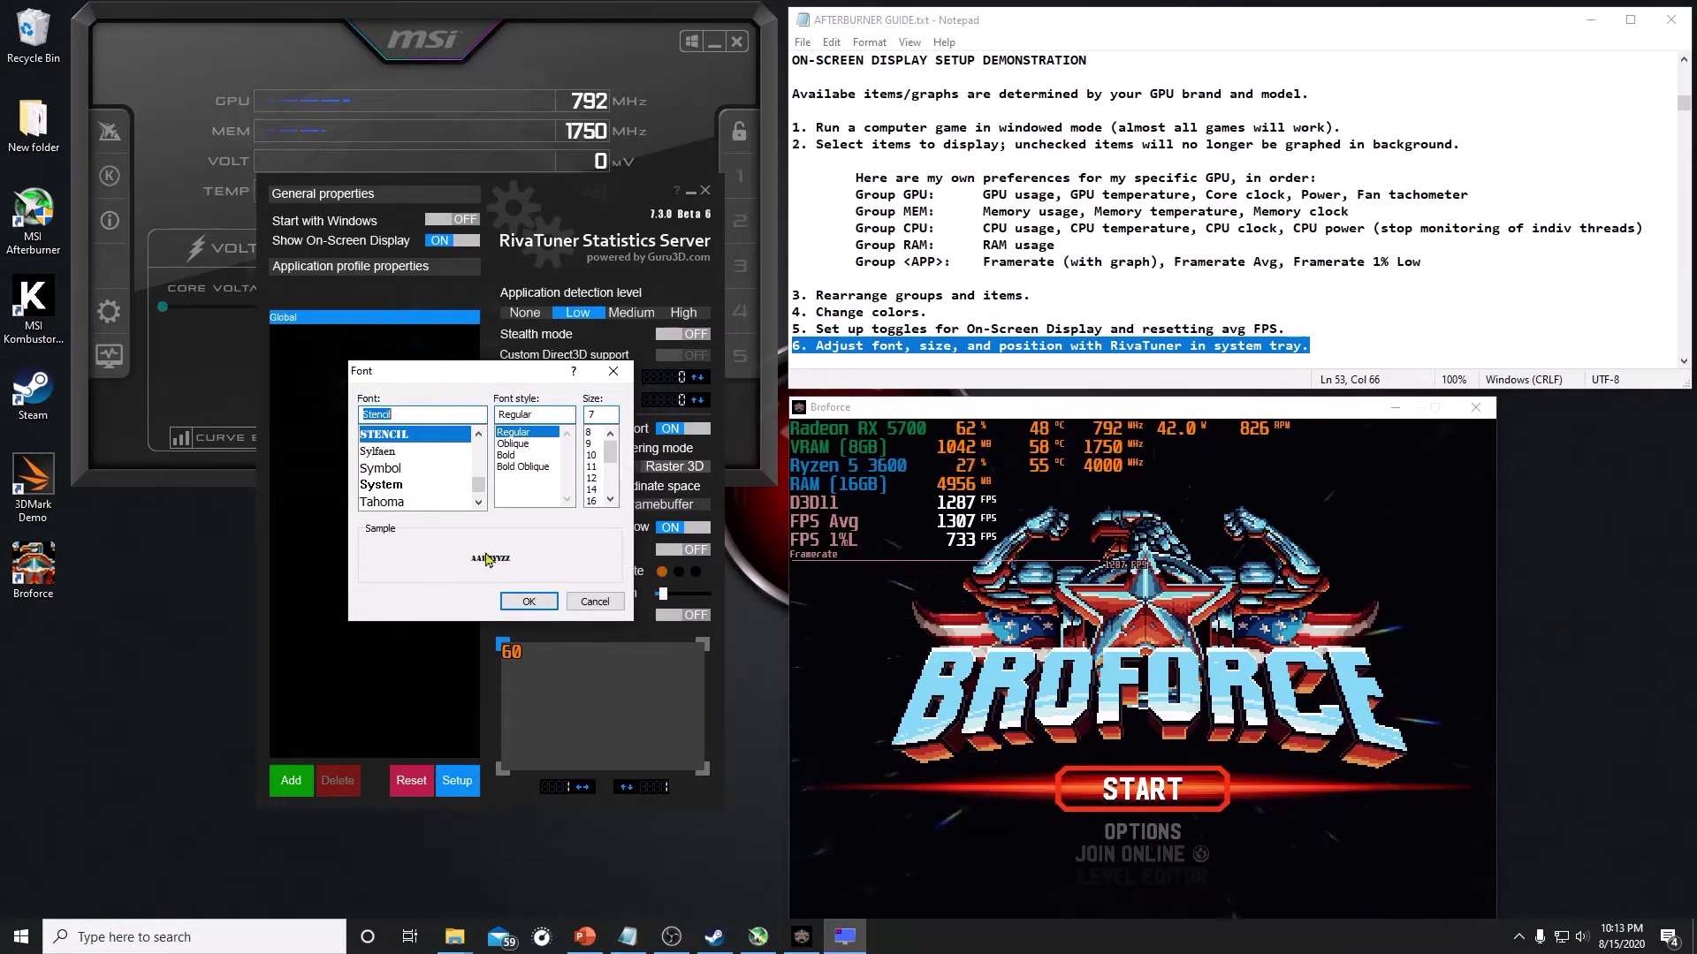
left_click(527, 602)
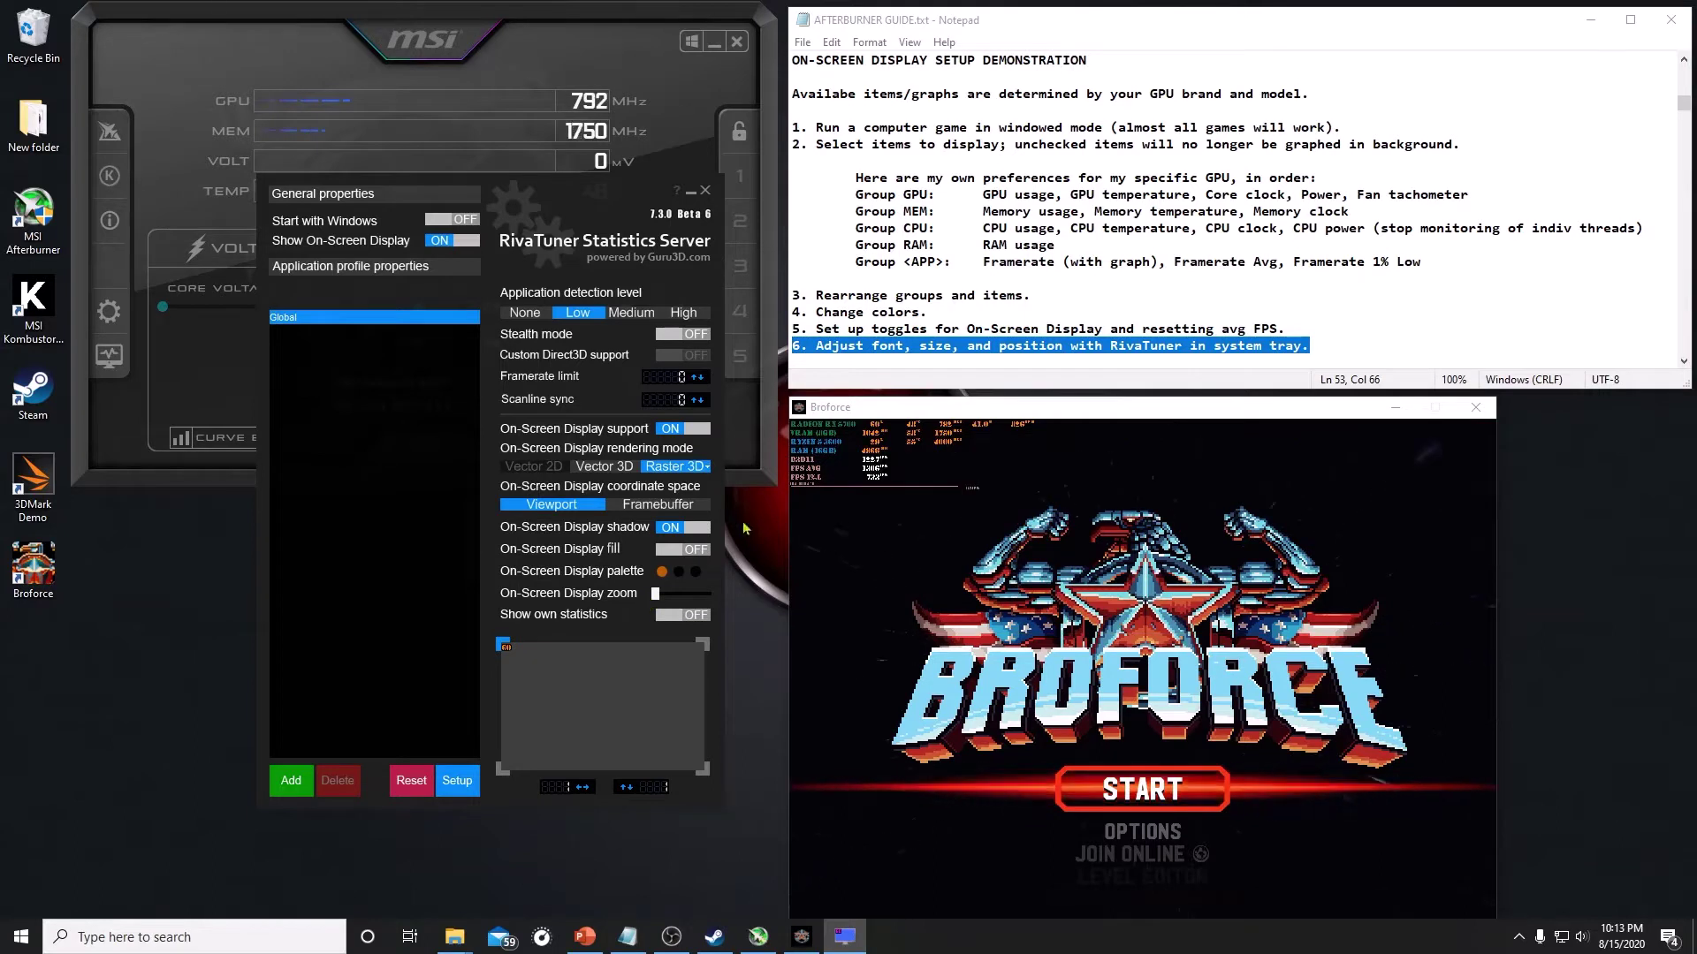
Try the On-Screen Display in each corner of the game, return it to the upper-left corner, and put RivaTuner away
left_click(707, 647)
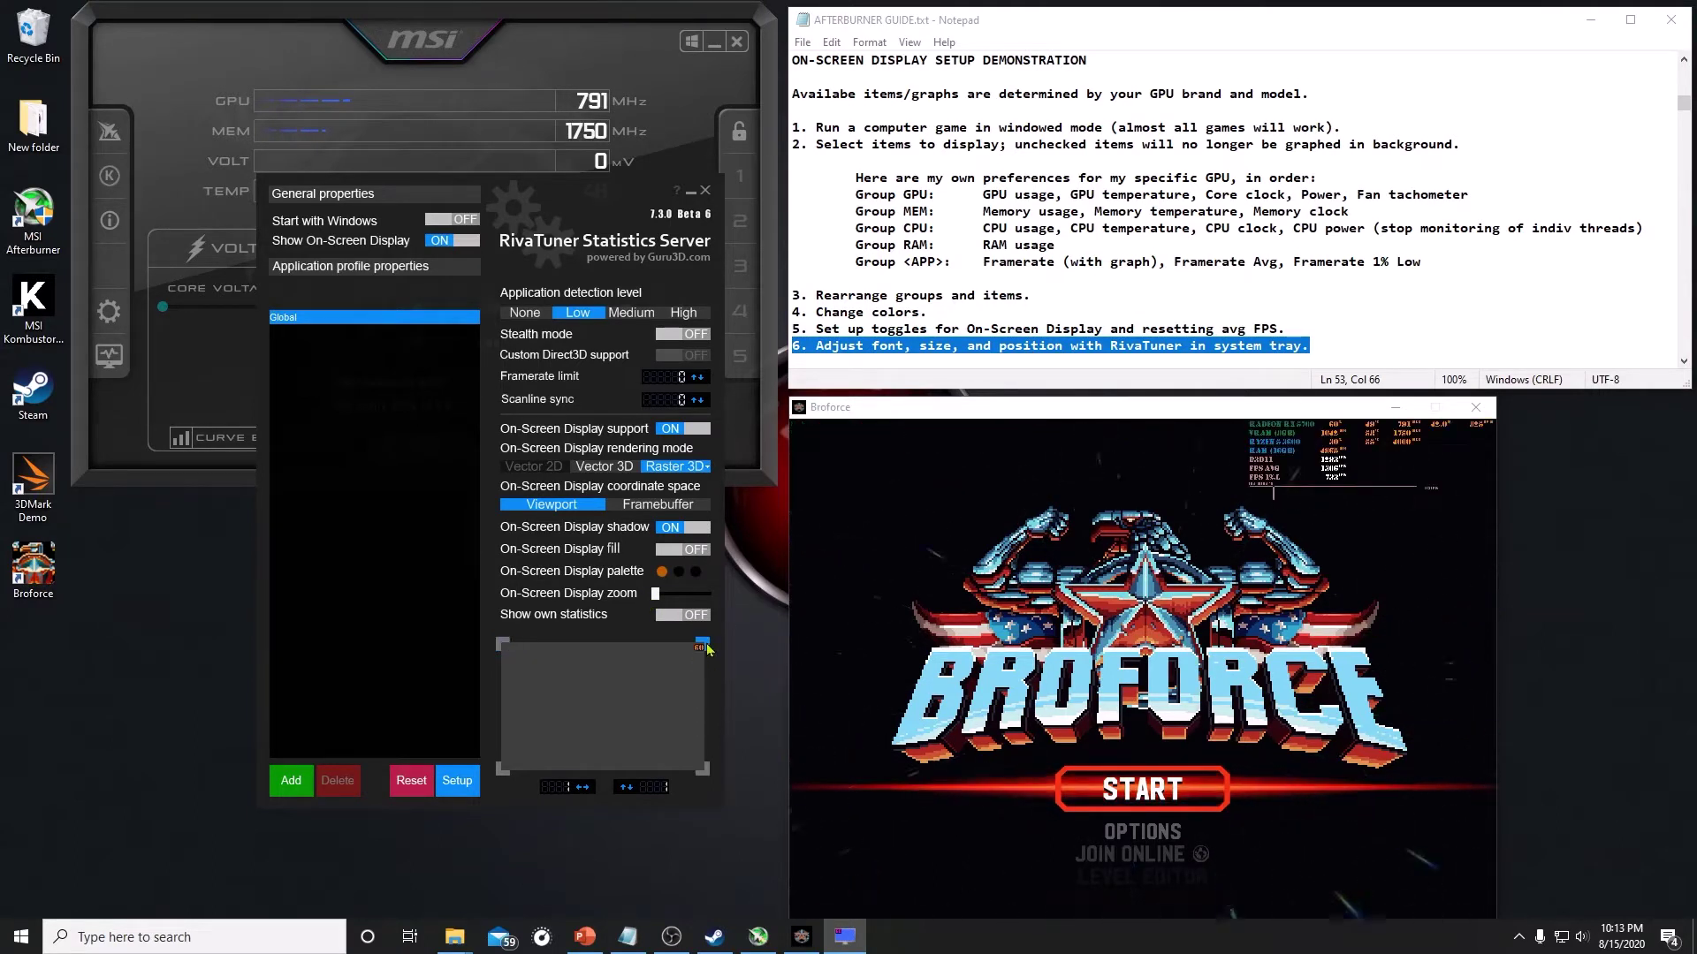
left_click(708, 771)
left_click(505, 771)
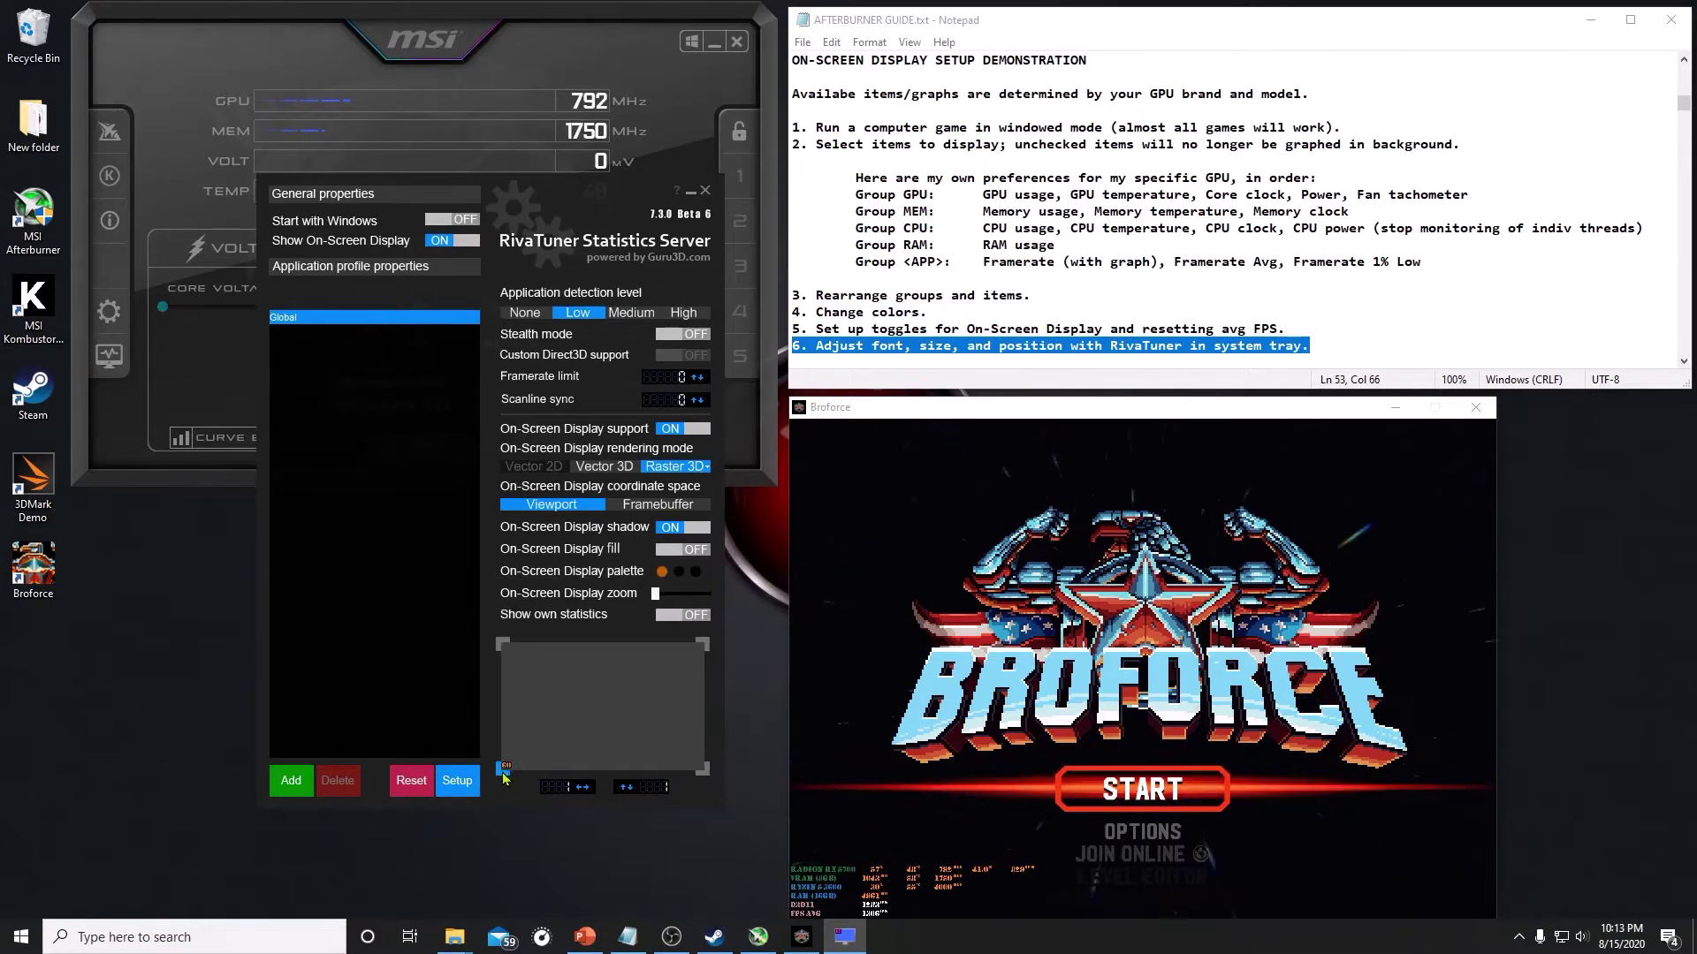
left_click(500, 648)
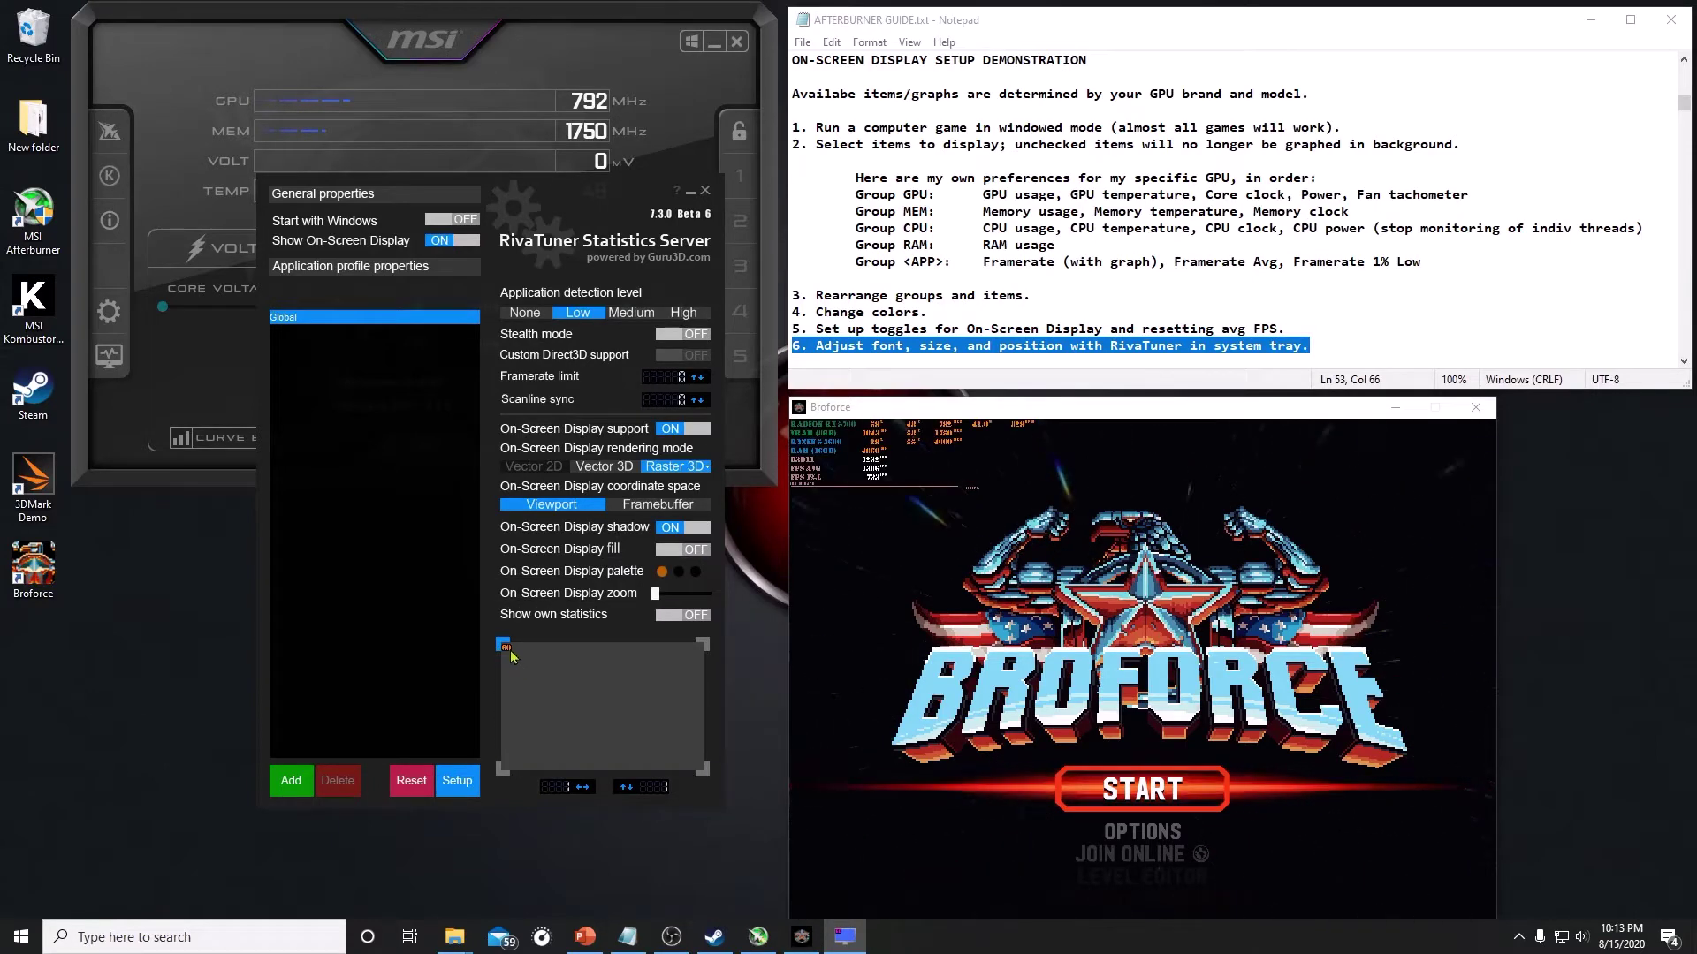
mouse_move(509, 652)
left_mouse_down()
mouse_move(662, 739)
mouse_move(553, 682)
left_mouse_up()
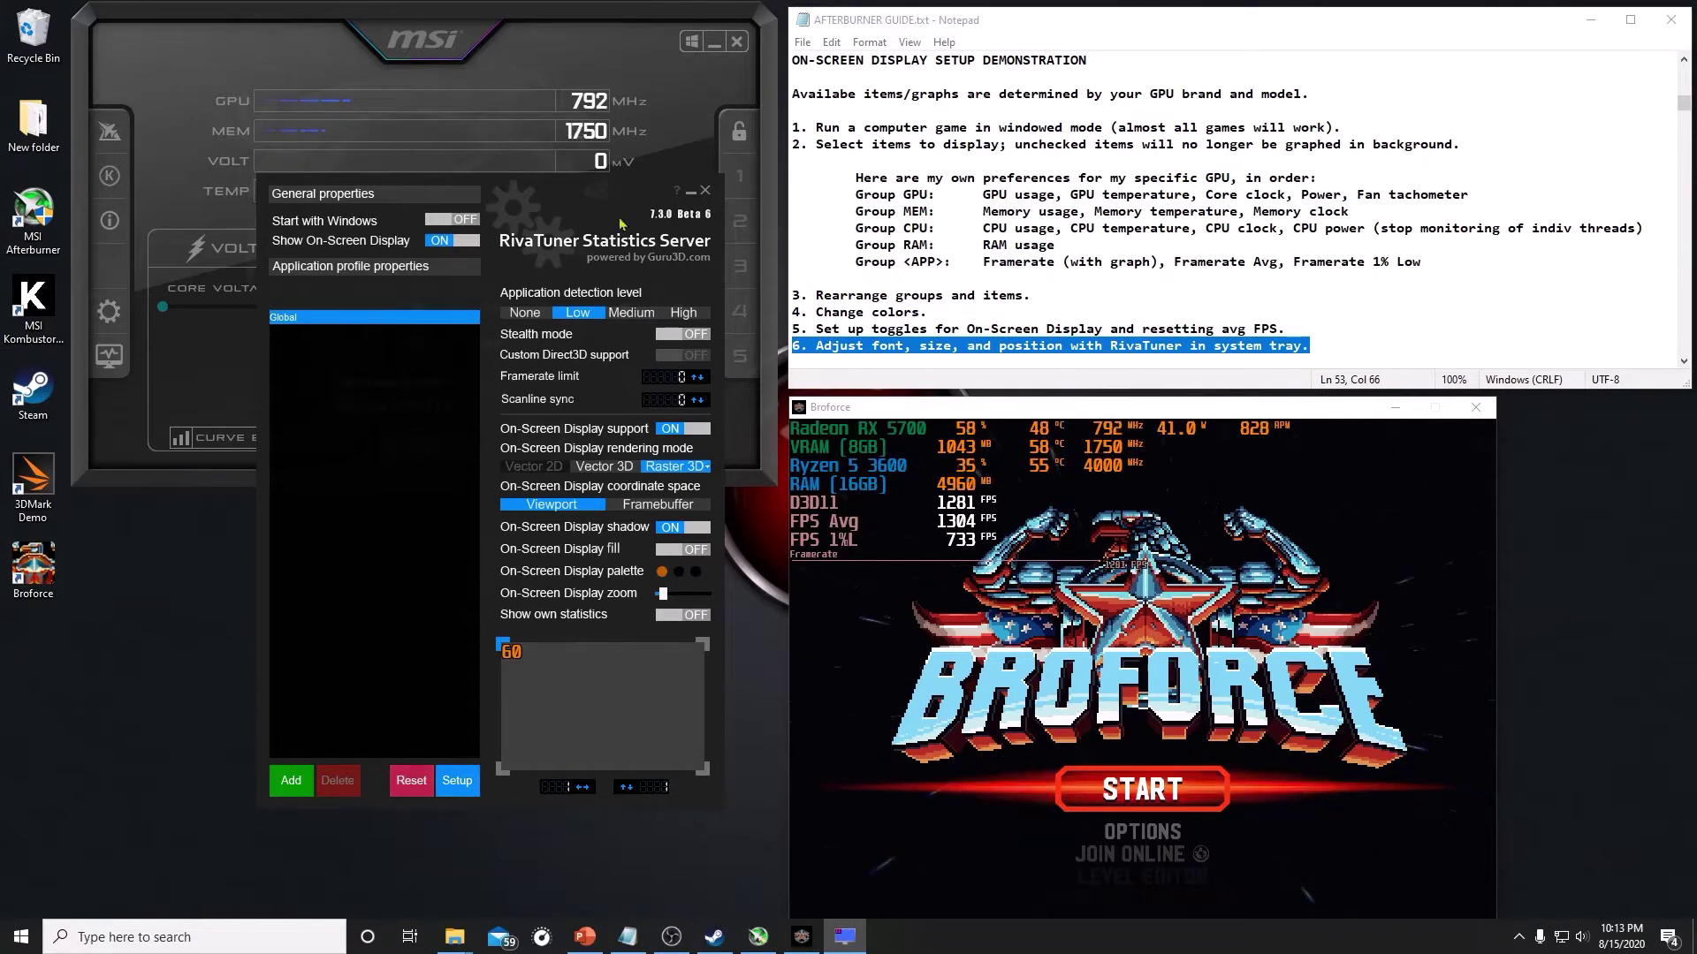
left_click(688, 191)
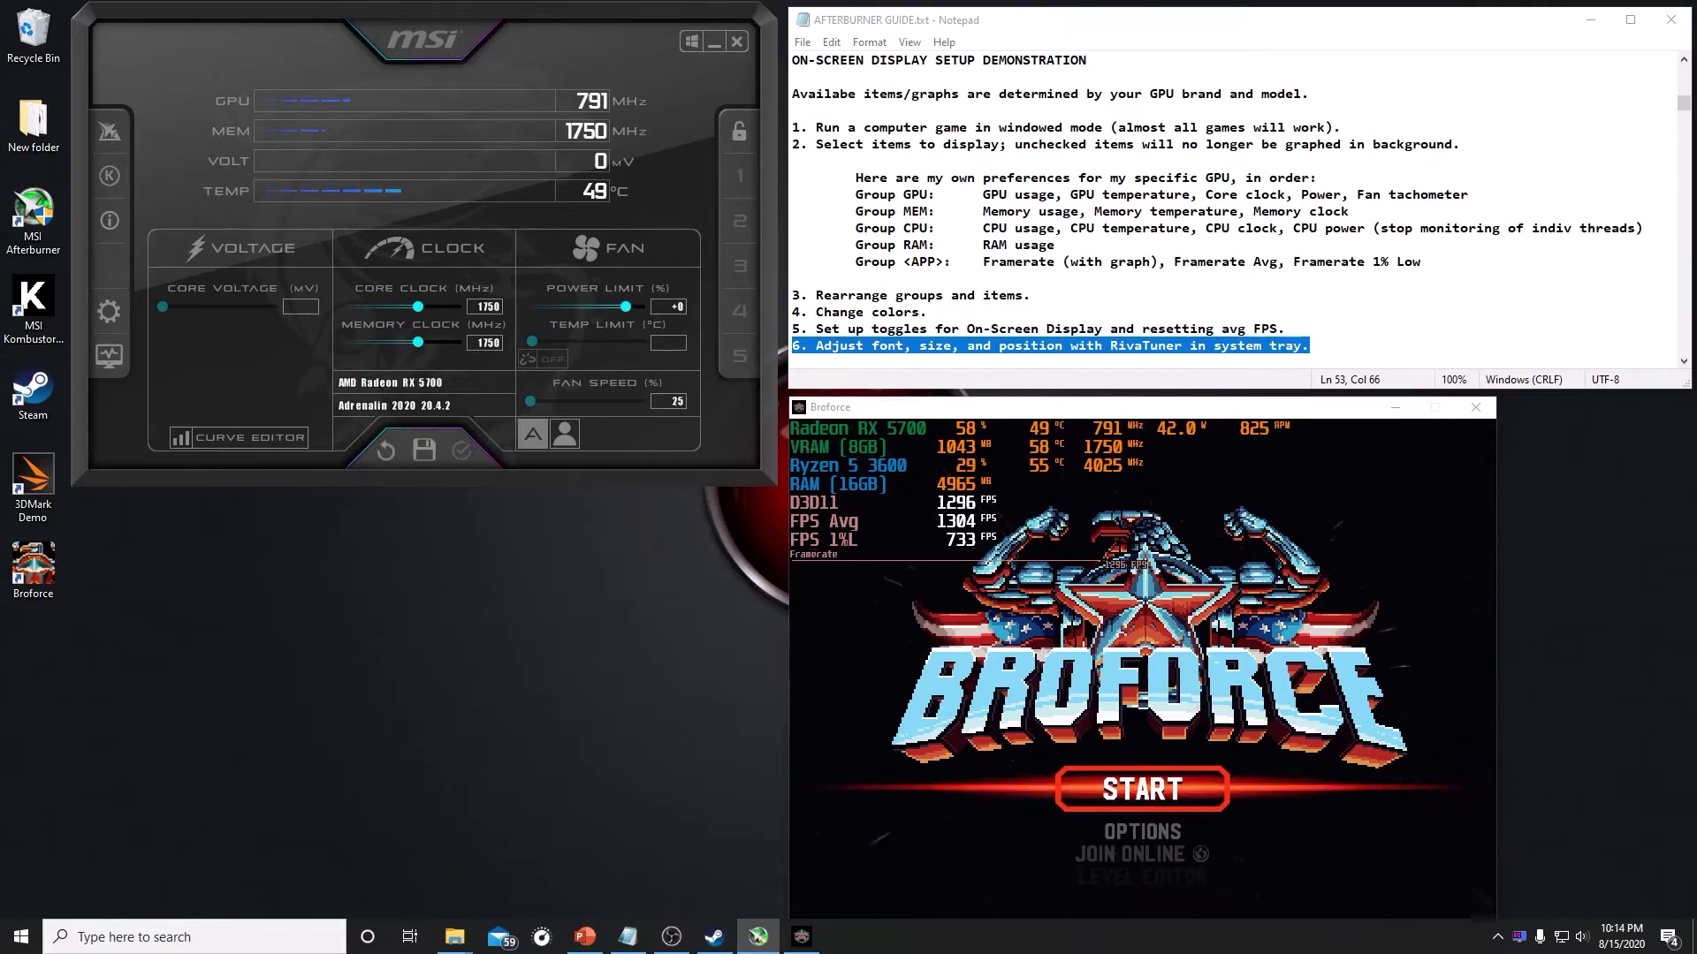
left_click(1494, 937)
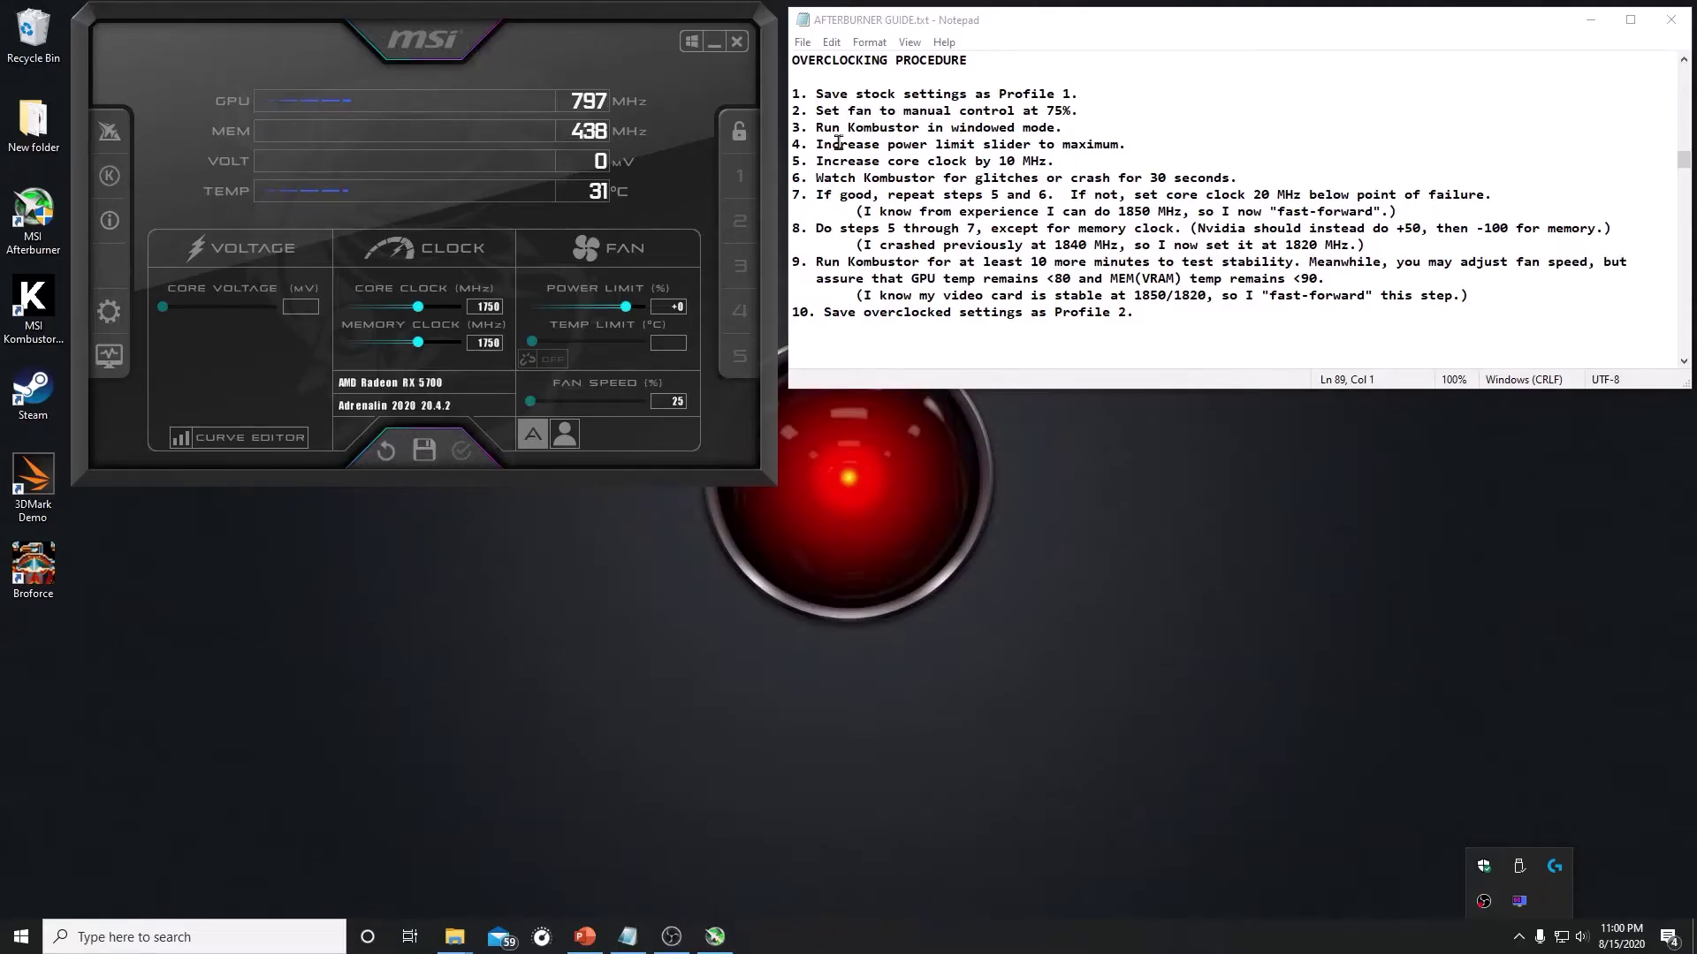
Highlight item 1 of the overclocking procedure in Notepad, and save Afterburner's stock settings as Profile 1
left_click(793, 95)
key("shift+End")
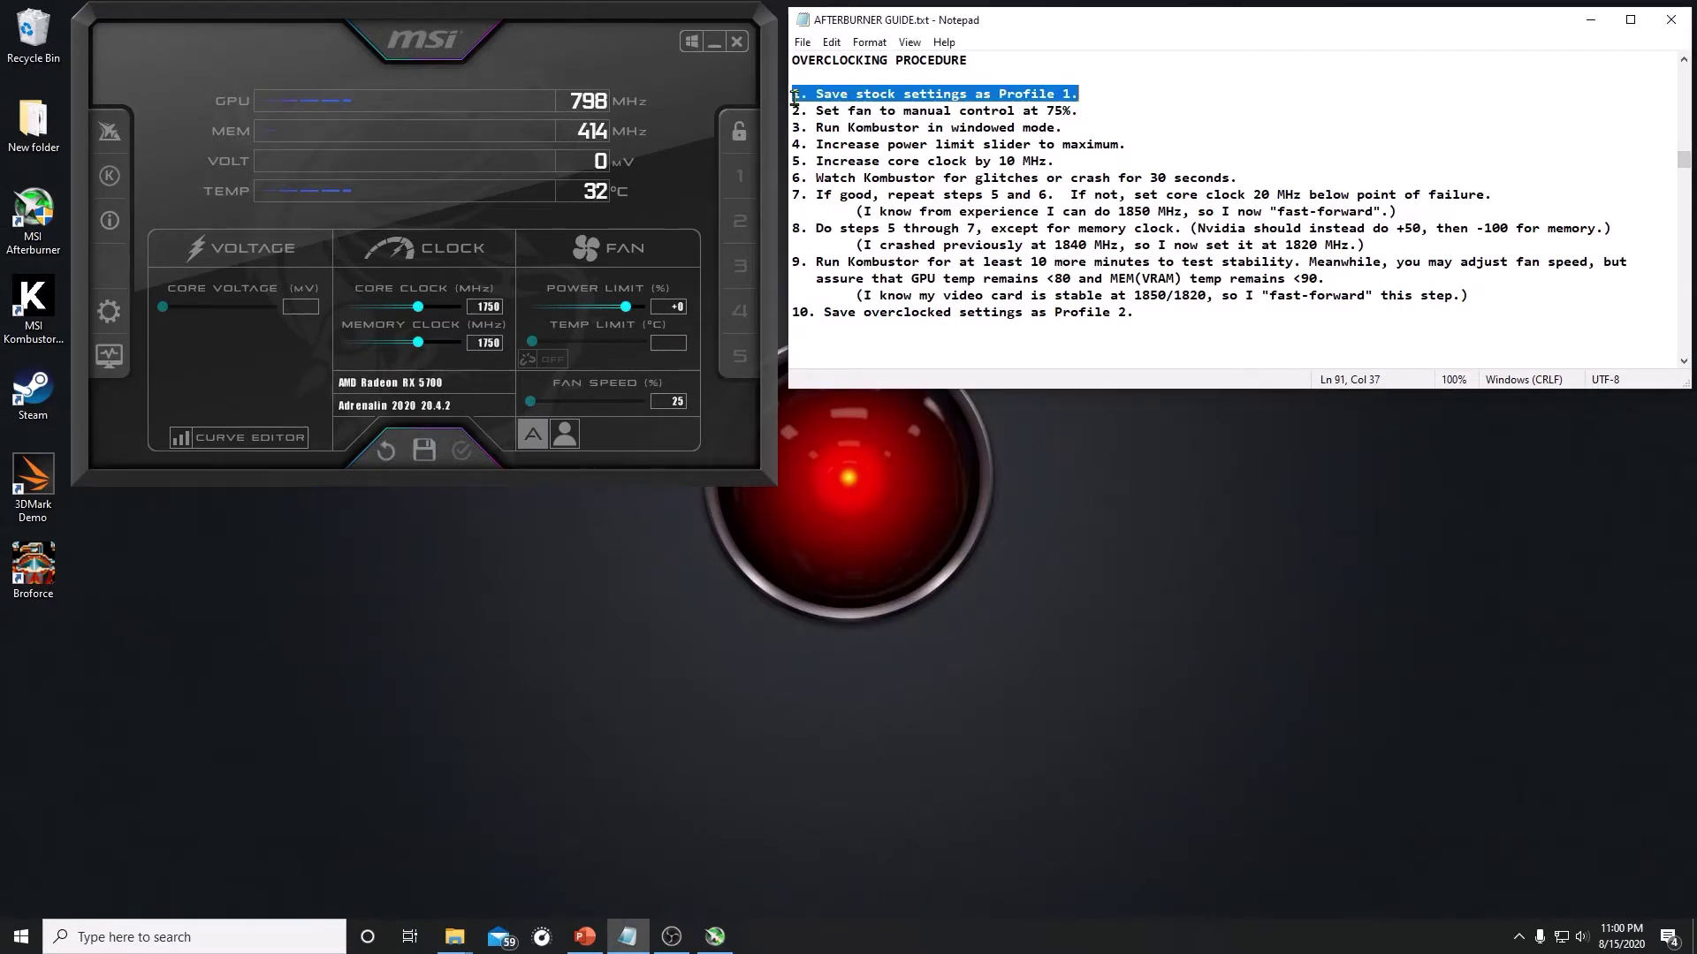
left_click(411, 455)
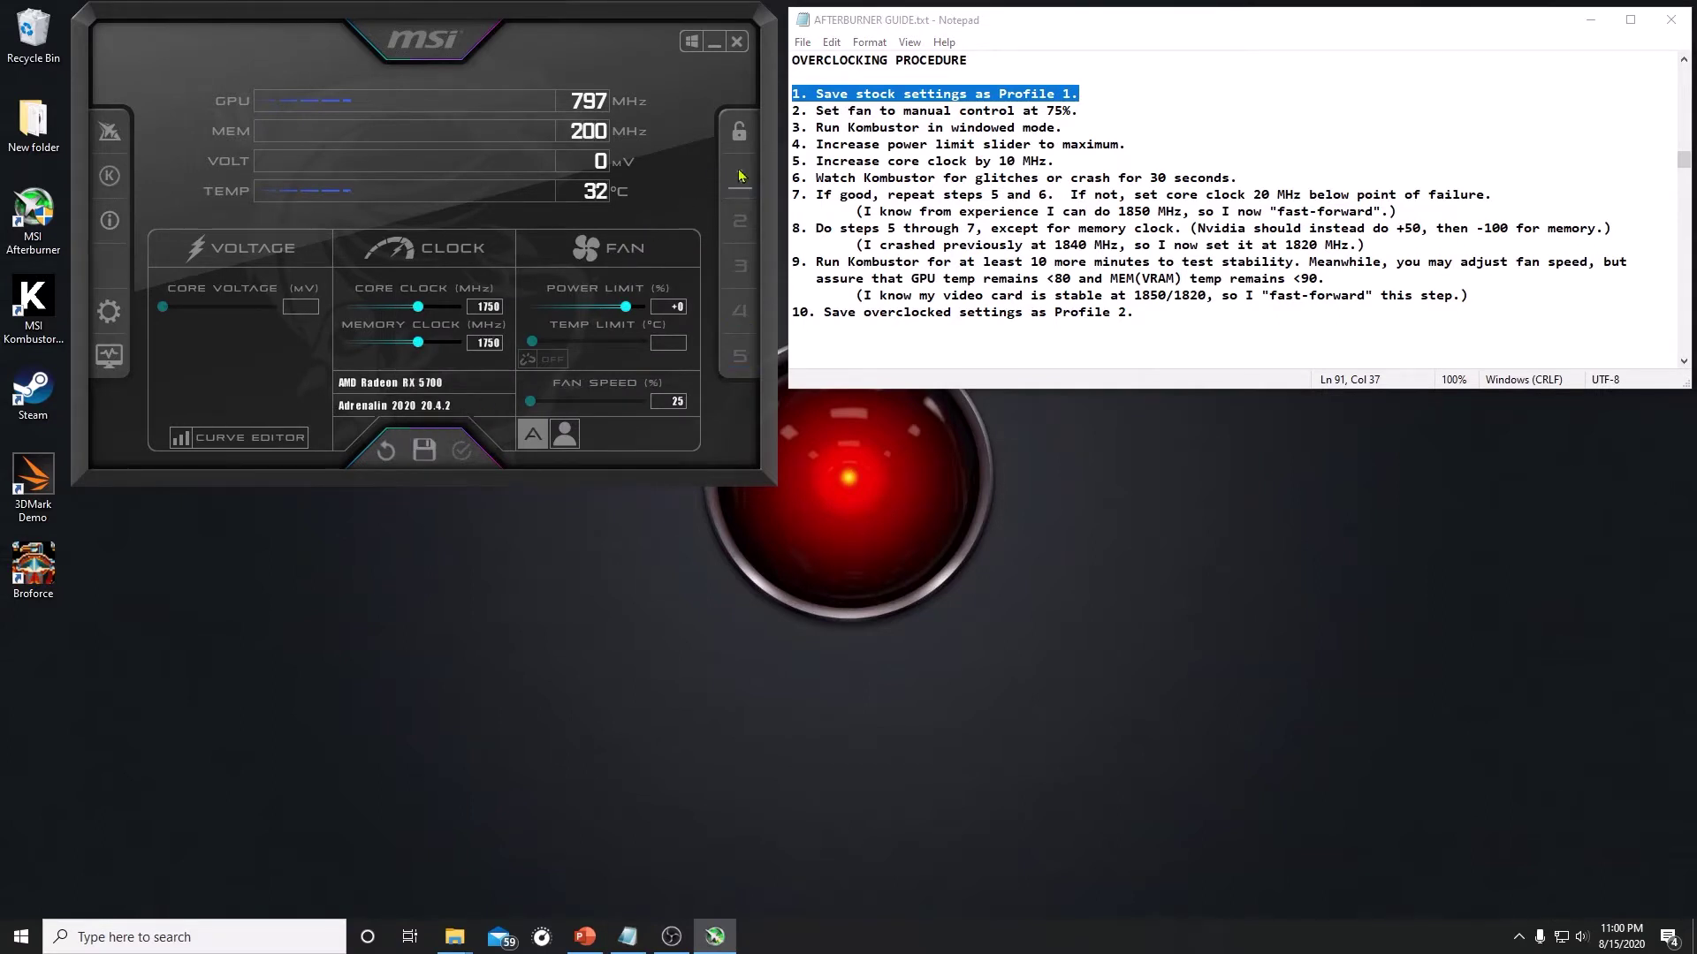
Highlight item 2 of the procedure in Notepad, and set Afterburner's fan to manual control at 75% and apply it
left_click(791, 107)
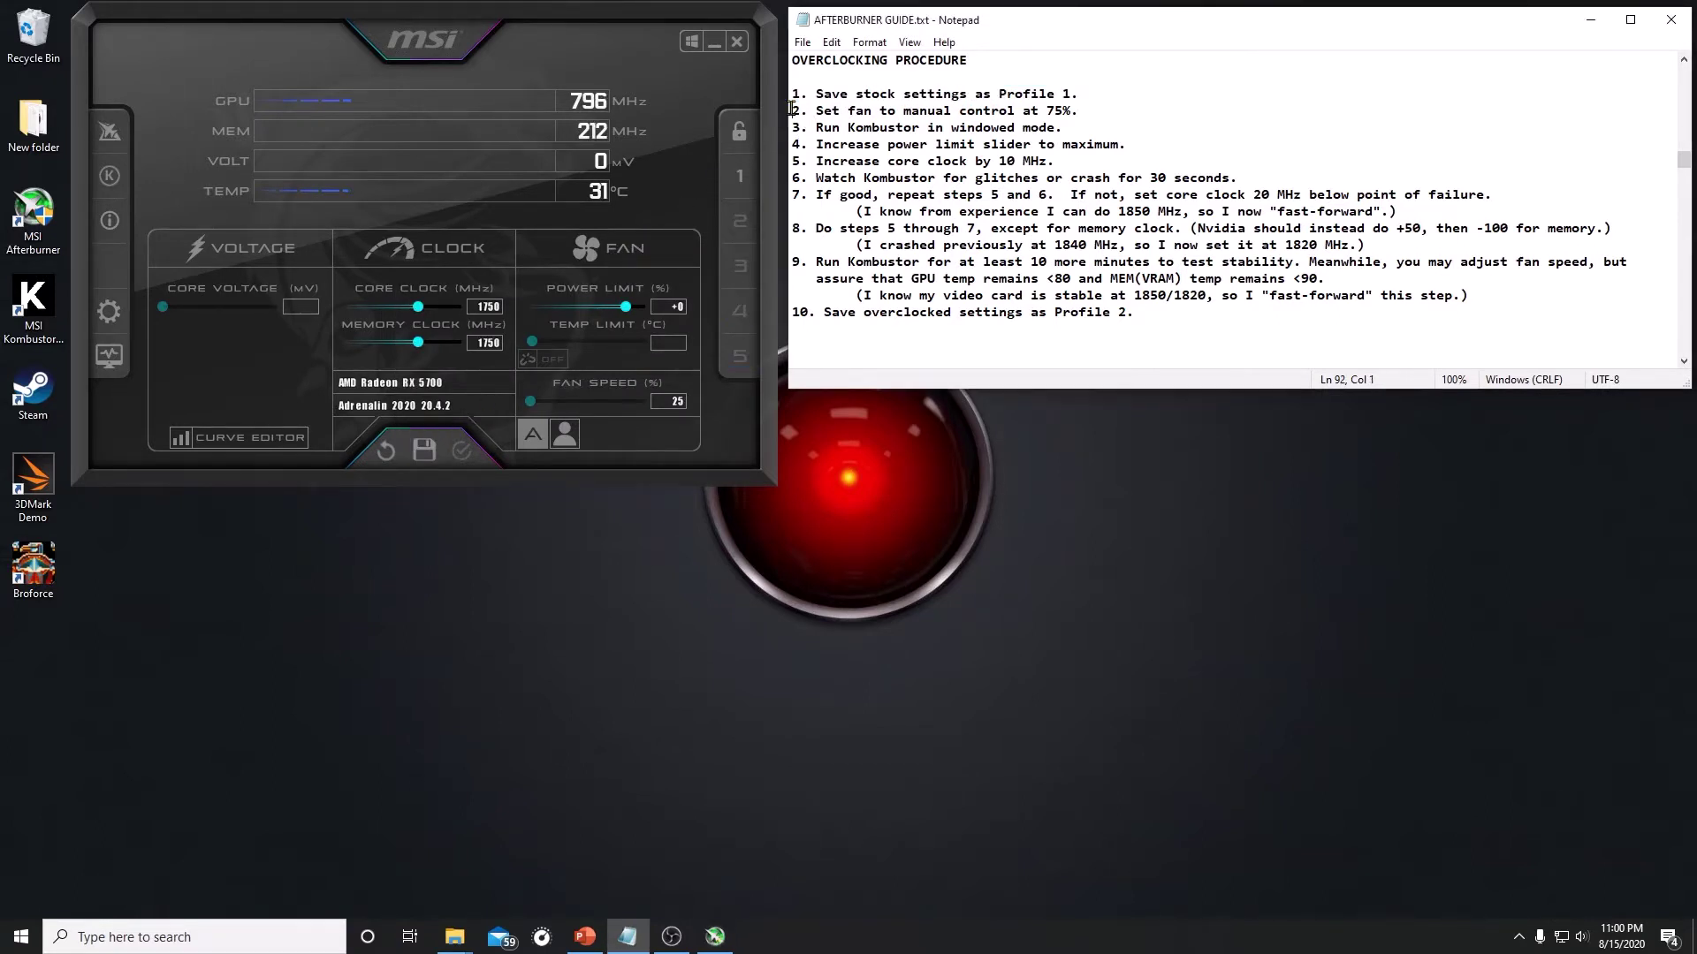
key("shift+End")
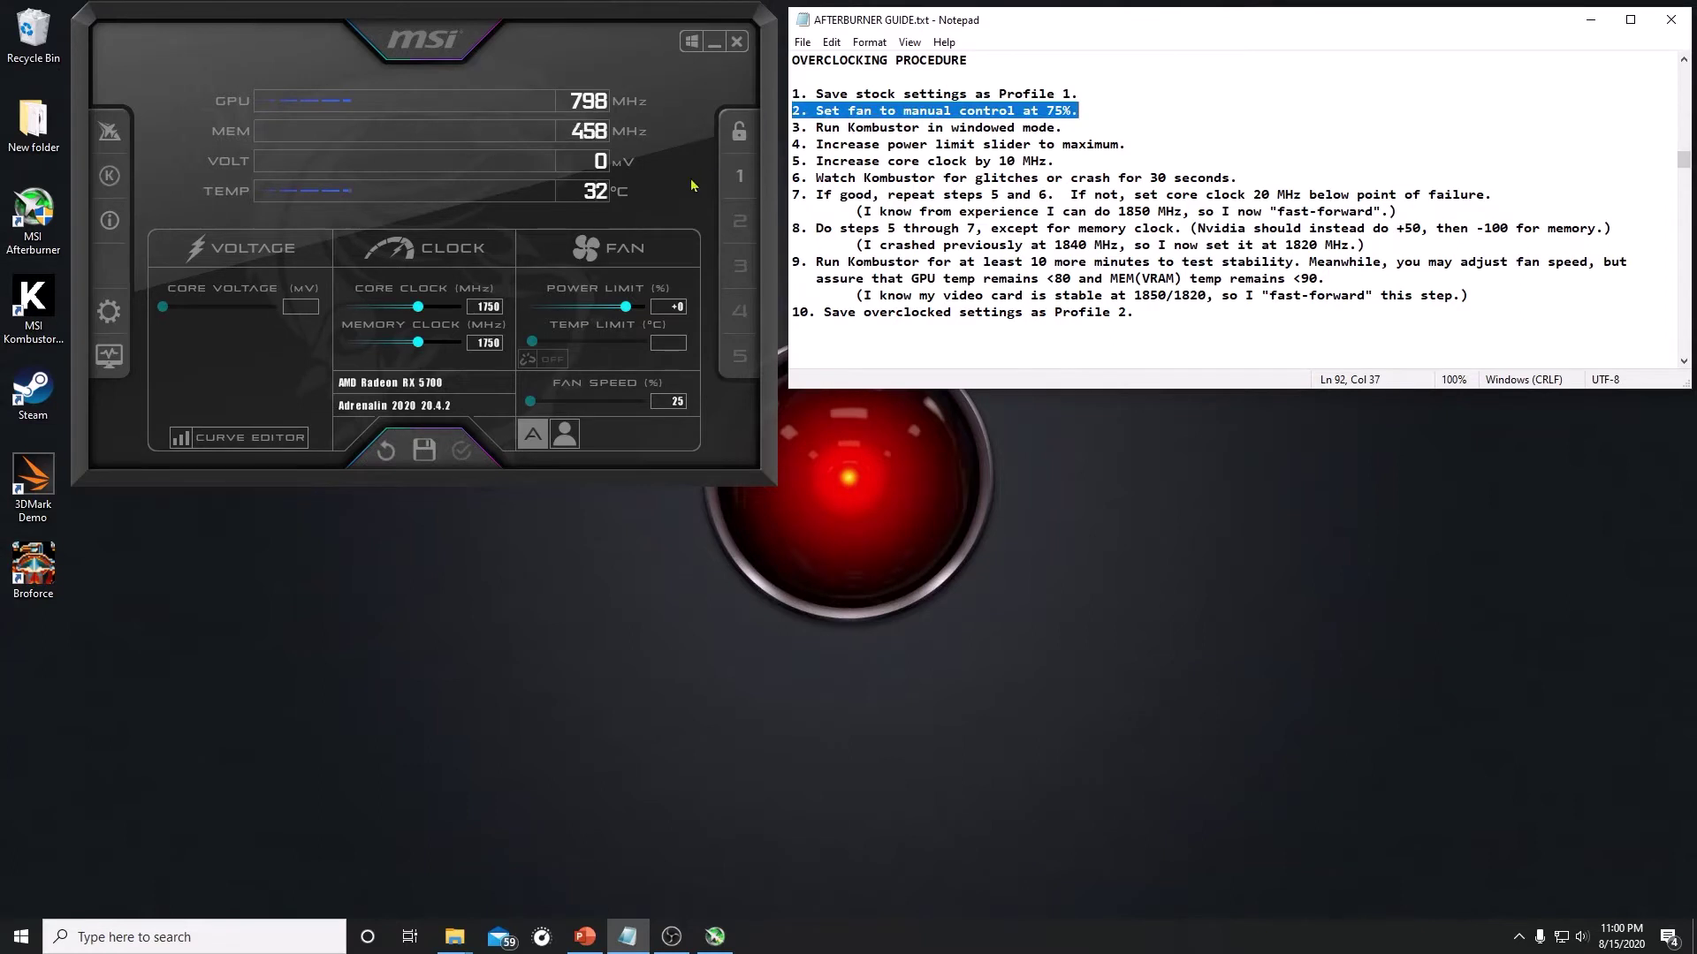
left_click(686, 203)
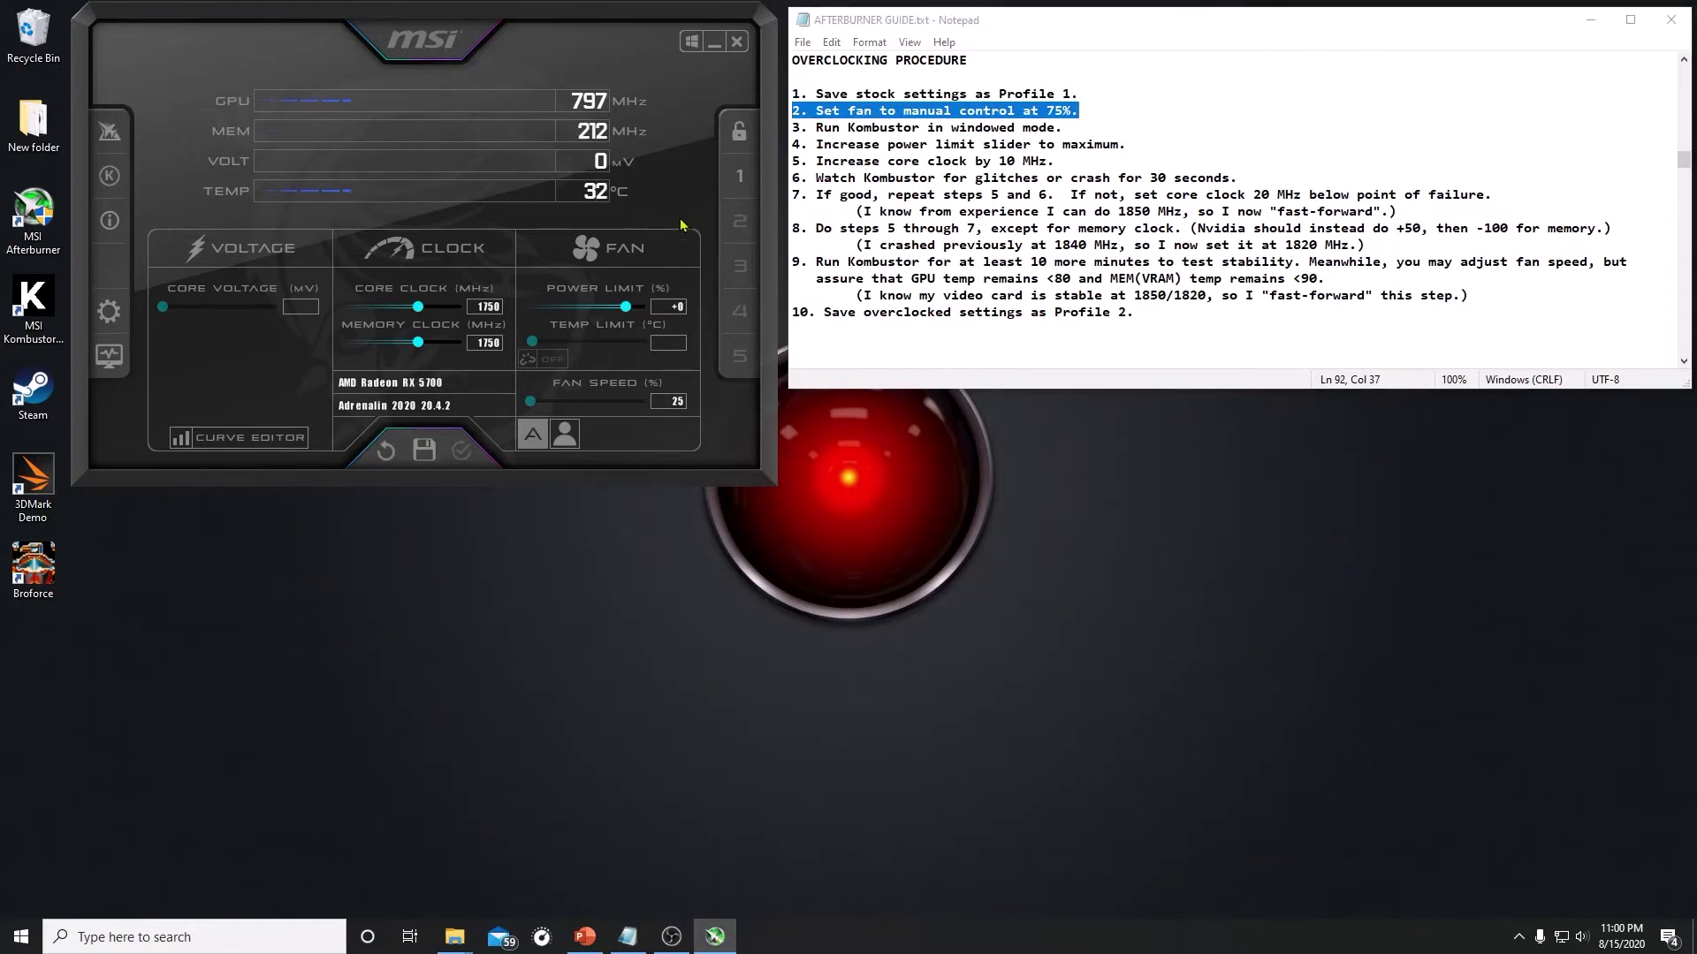
left_click(539, 443)
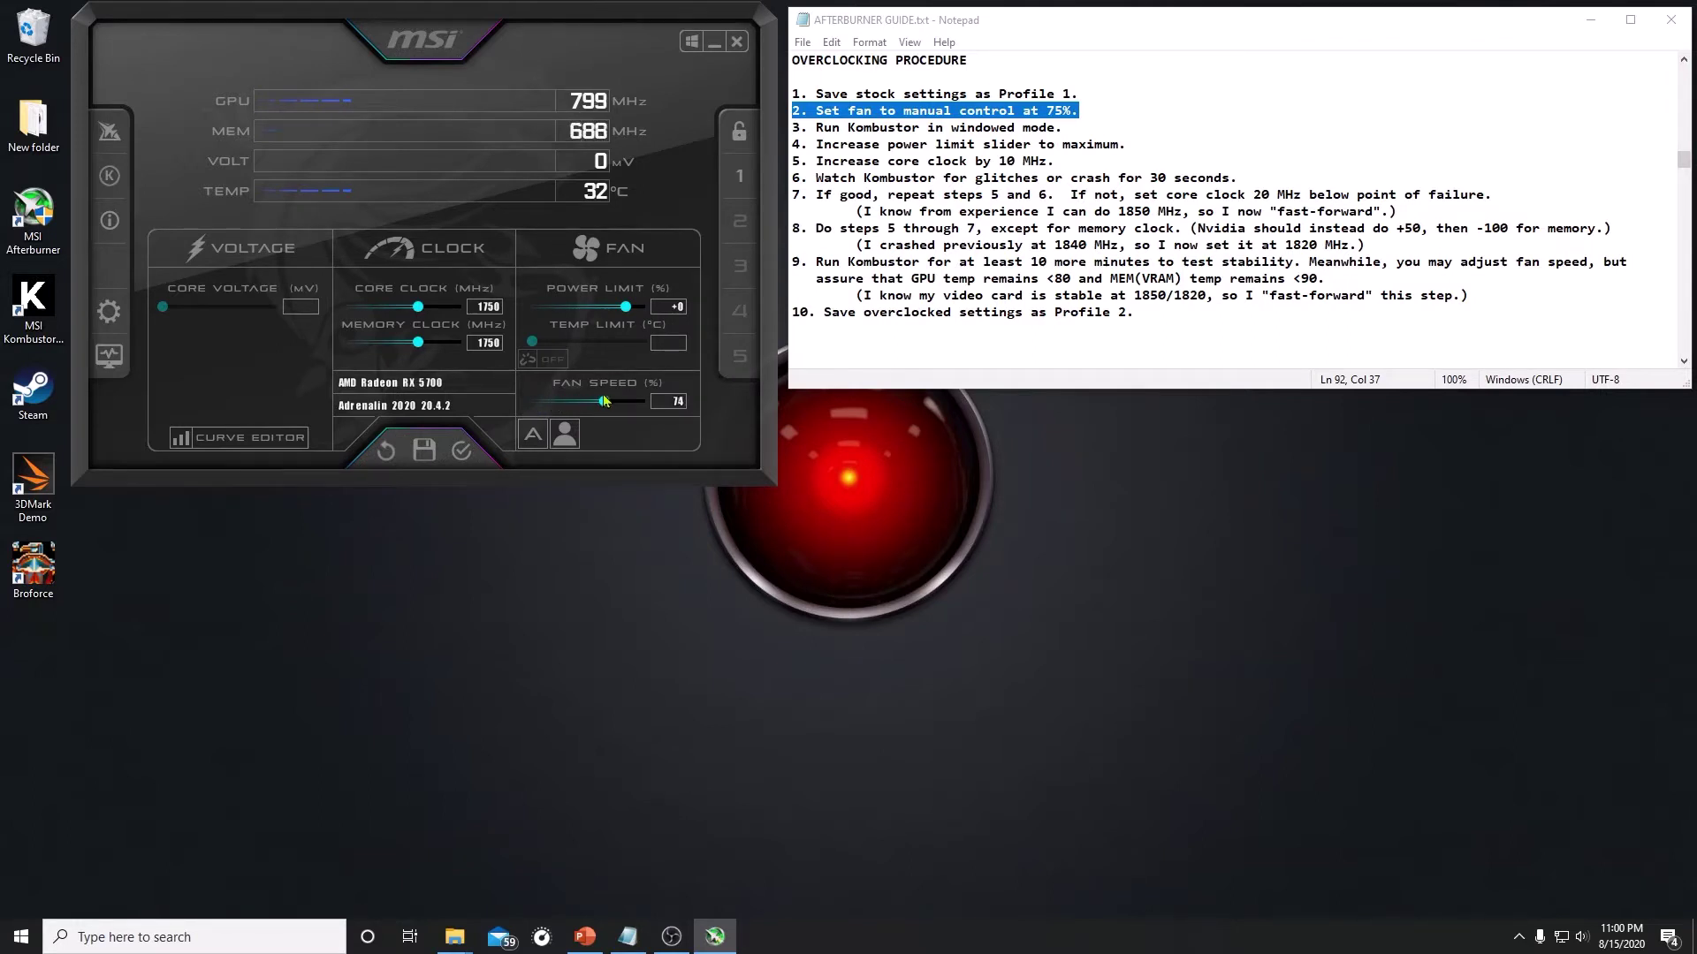
left_click_drag(603, 399, 607, 400)
left_click(472, 455)
Highlight procedure item 3 in Notepad, and run Kombustor's stress test in a 960x540 window placed below the guide
left_click(791, 126)
key("shift+End")
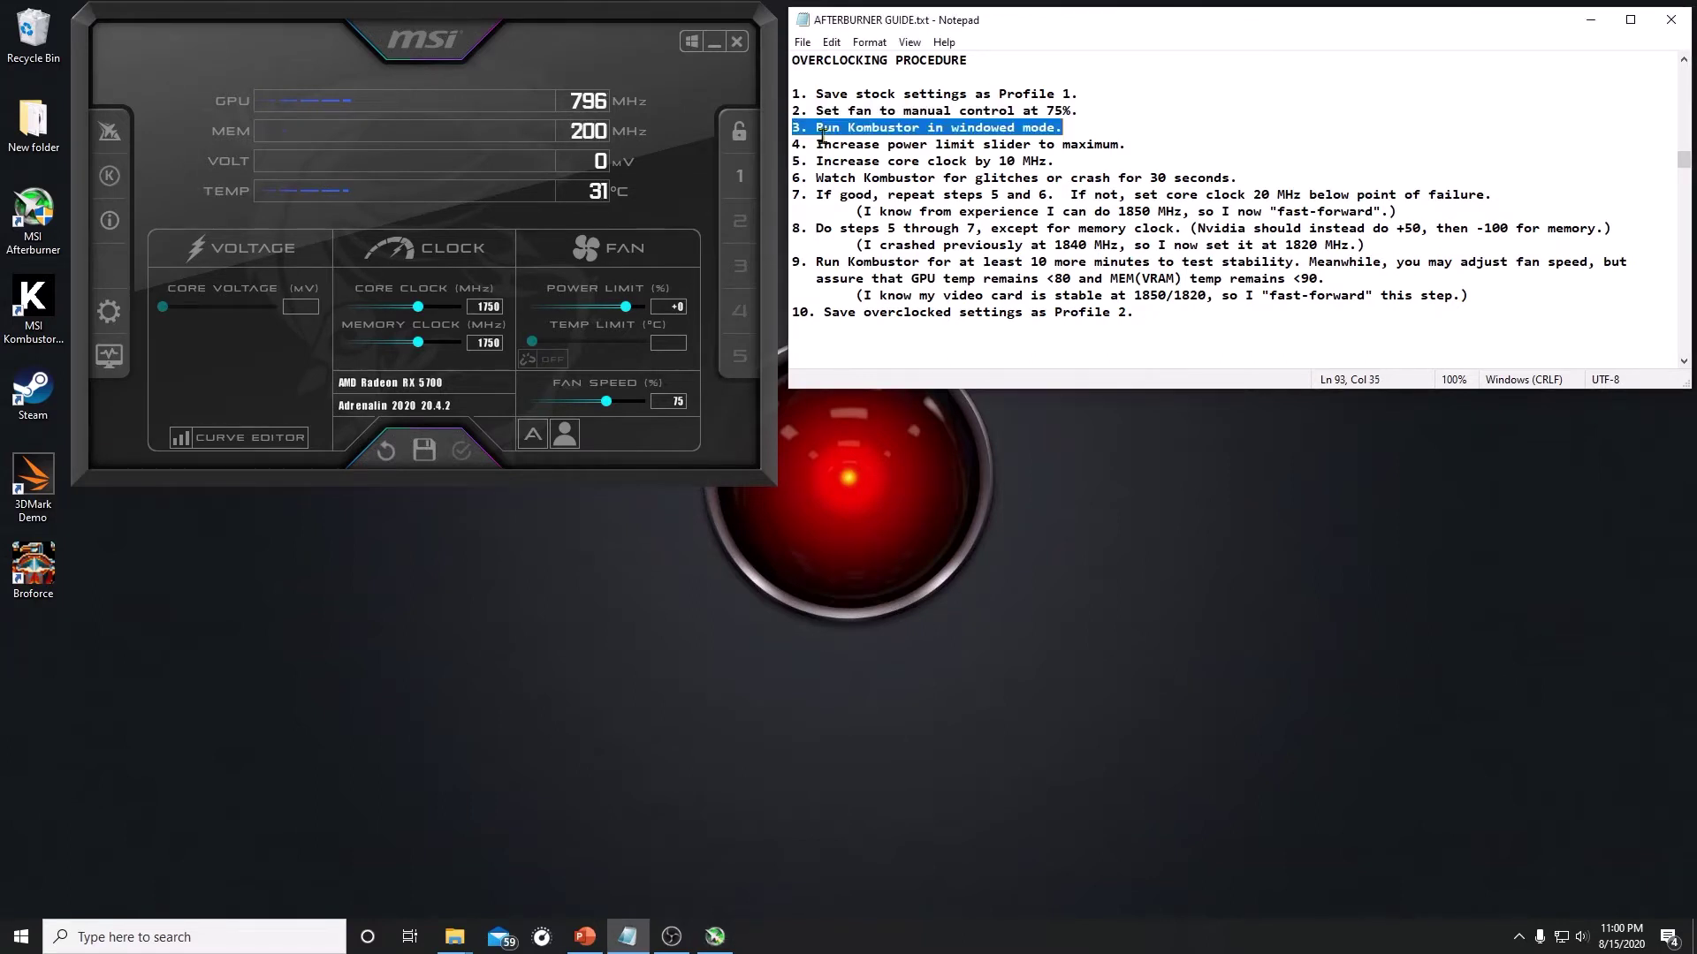
left_click(111, 174)
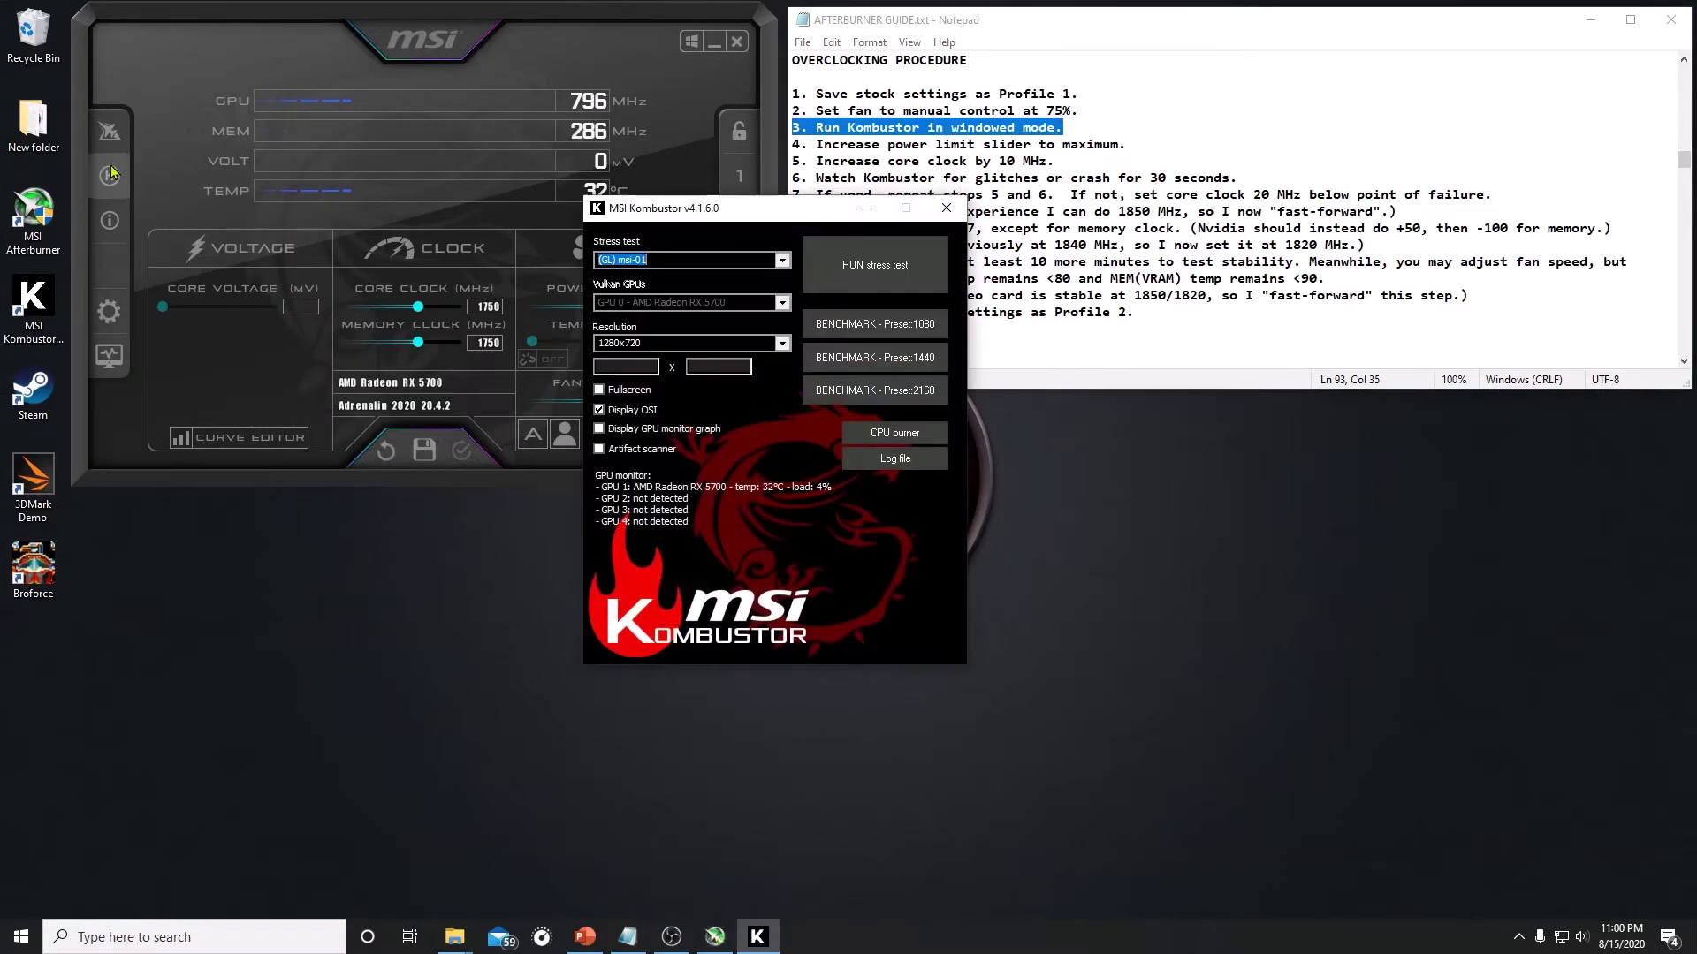
left_click(786, 347)
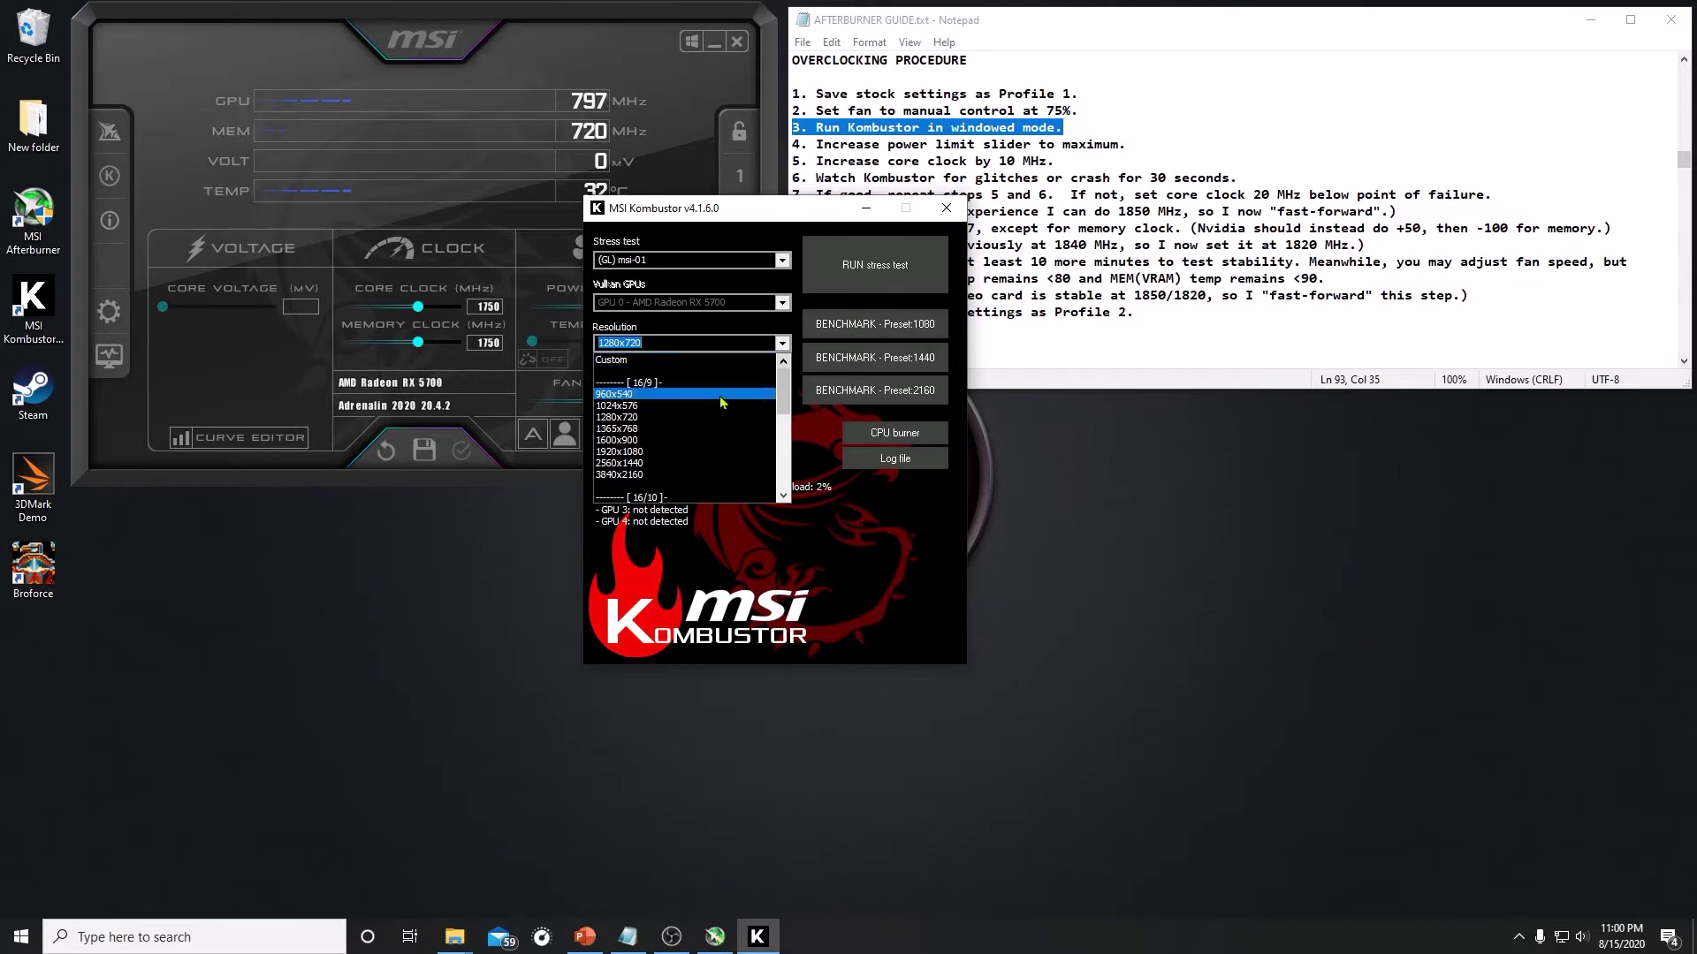
left_click(720, 394)
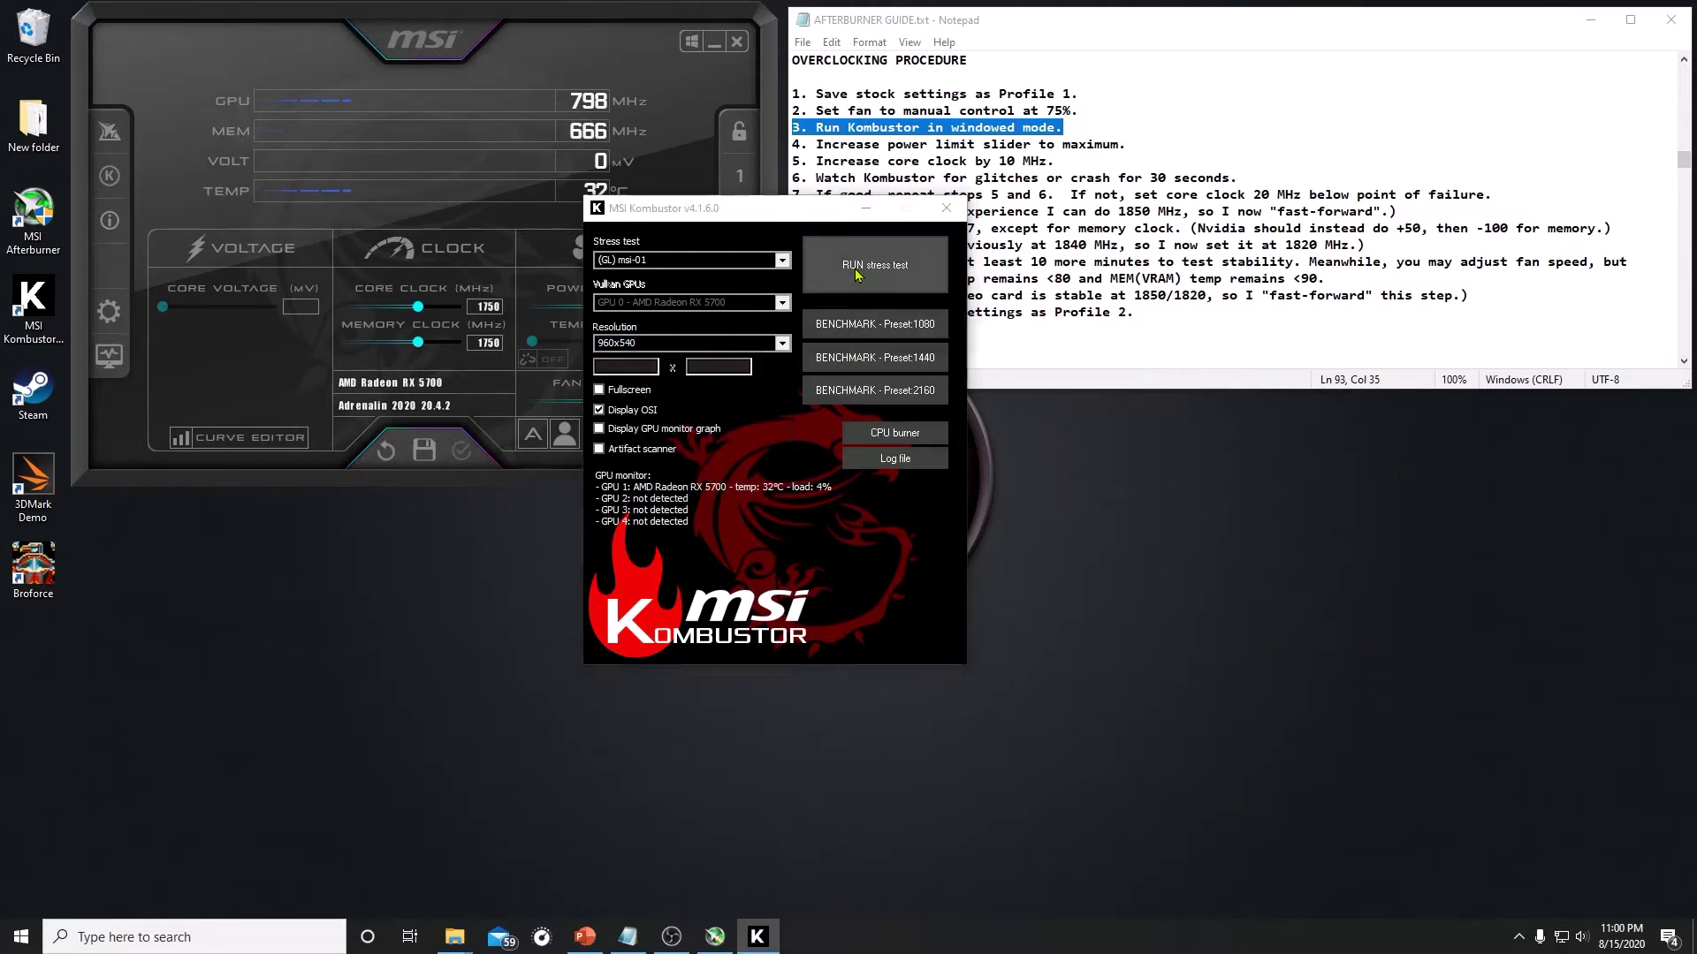
left_click(855, 275)
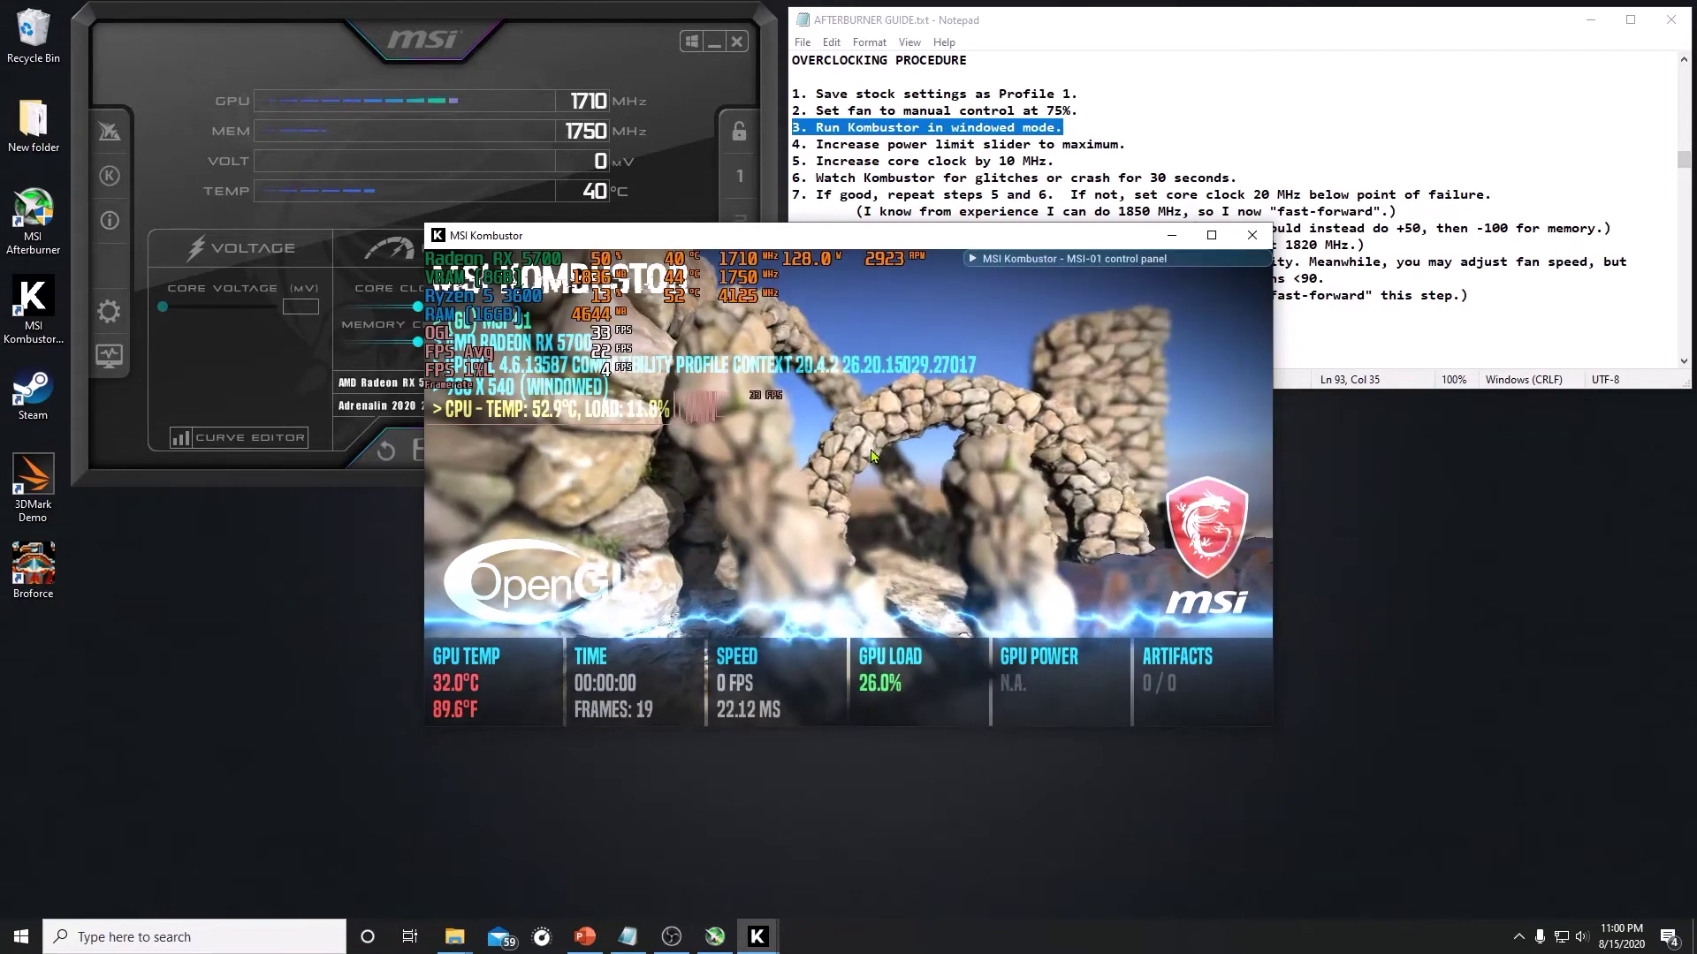
left_click_drag(833, 241, 1196, 426)
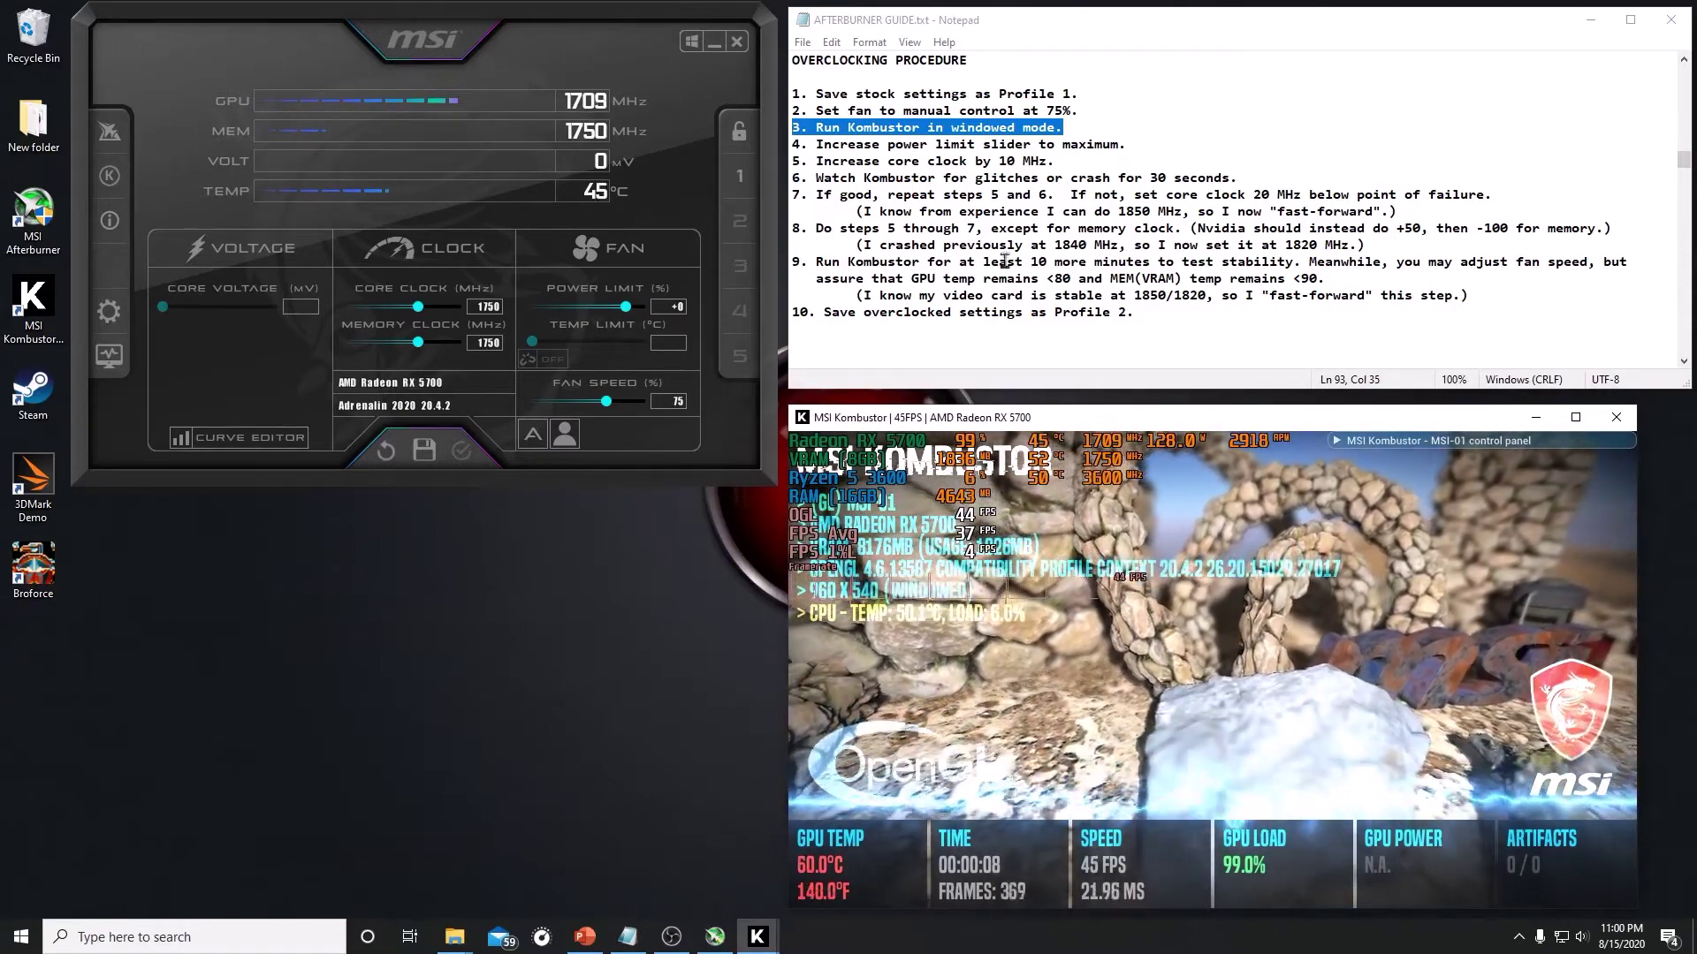
Highlight procedure item 4 in Notepad, and raise Afterburner's power limit to its maximum of +10% and apply it
left_click(794, 144)
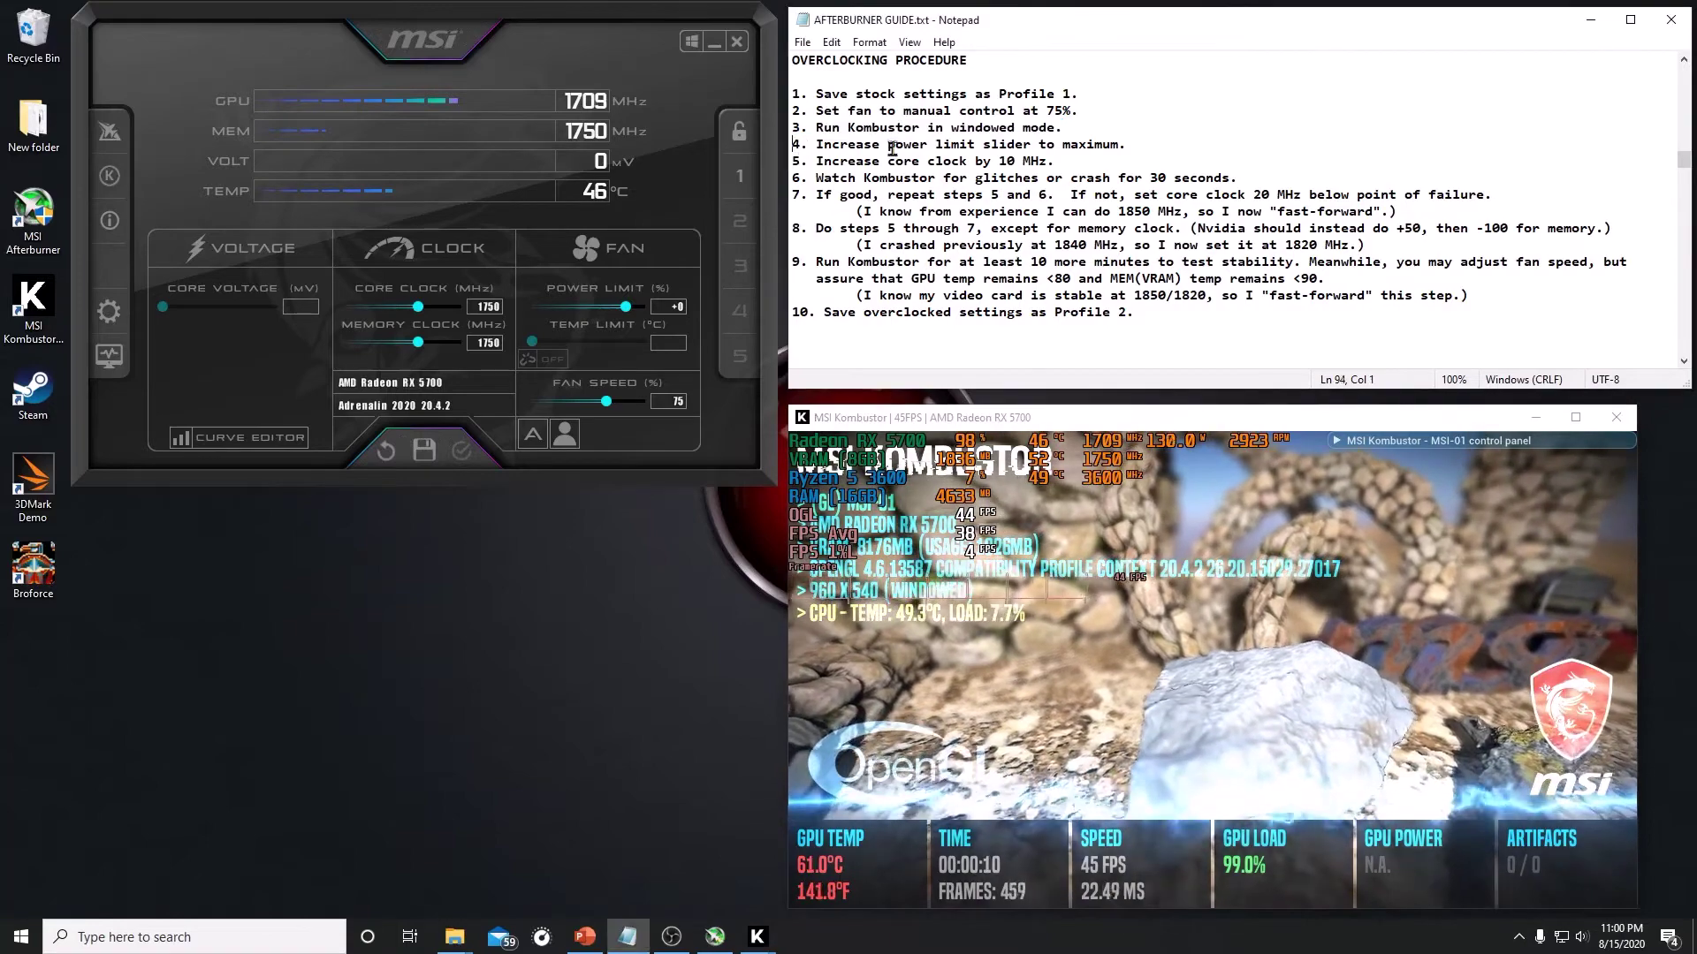
left_click(1176, 142, "shift")
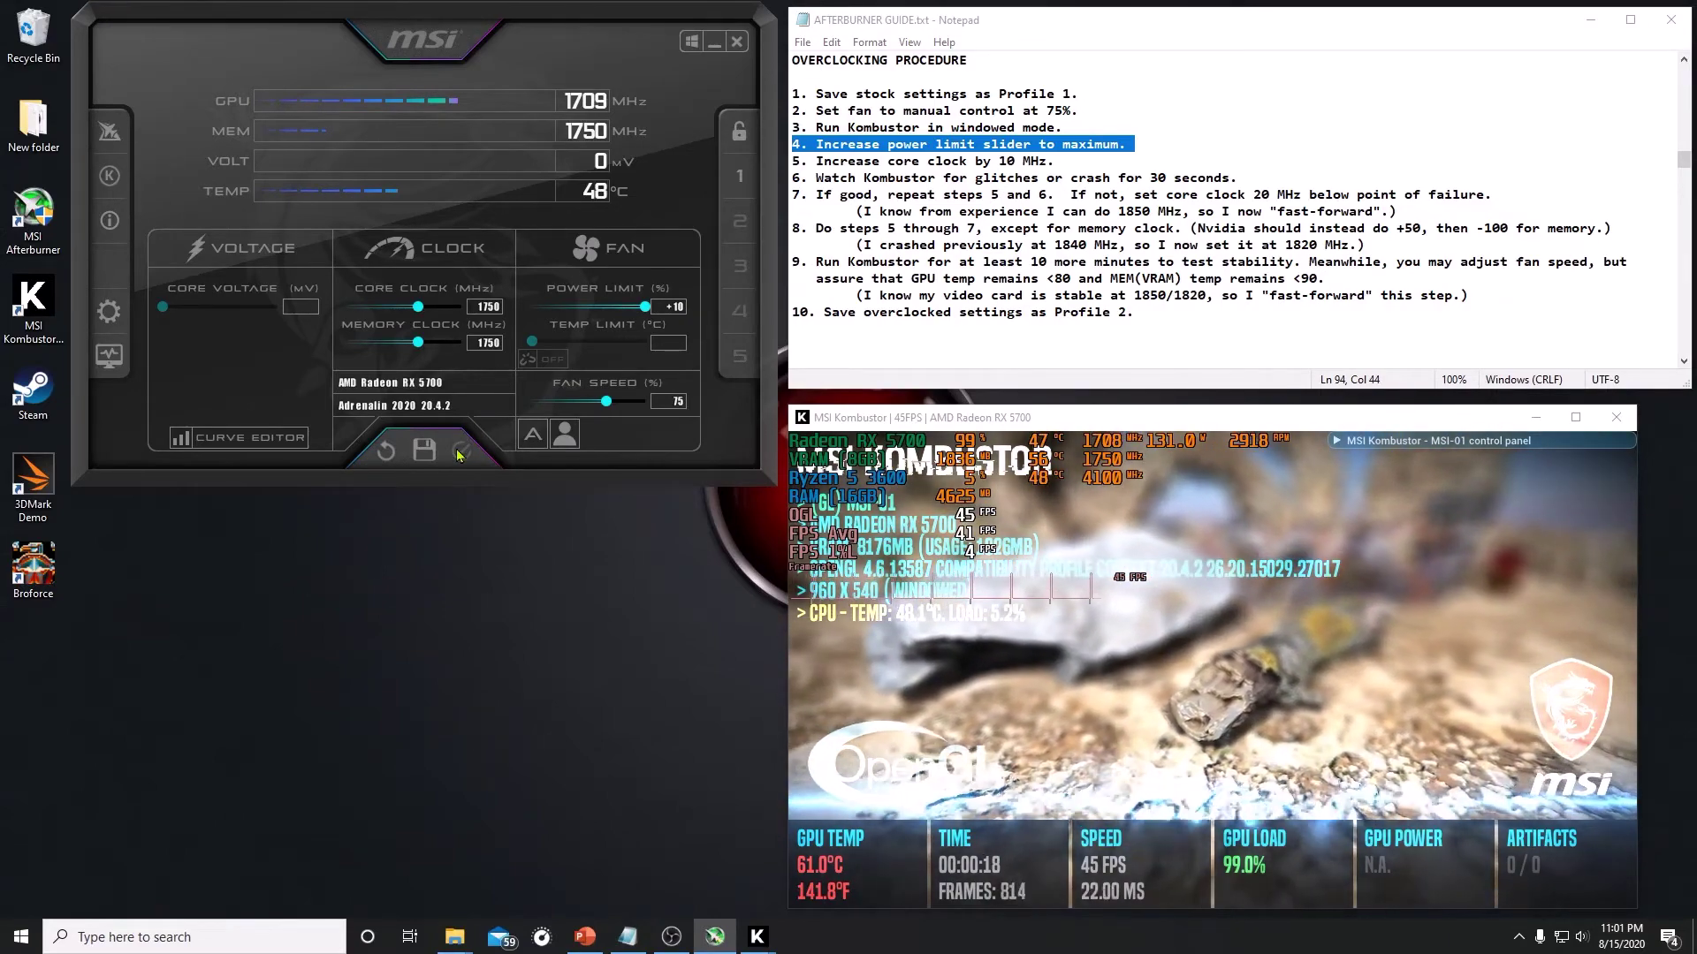
Highlight procedure item 5 in Notepad, and set Afterburner's core clock to 1760 MHz and apply it
left_click(792, 161)
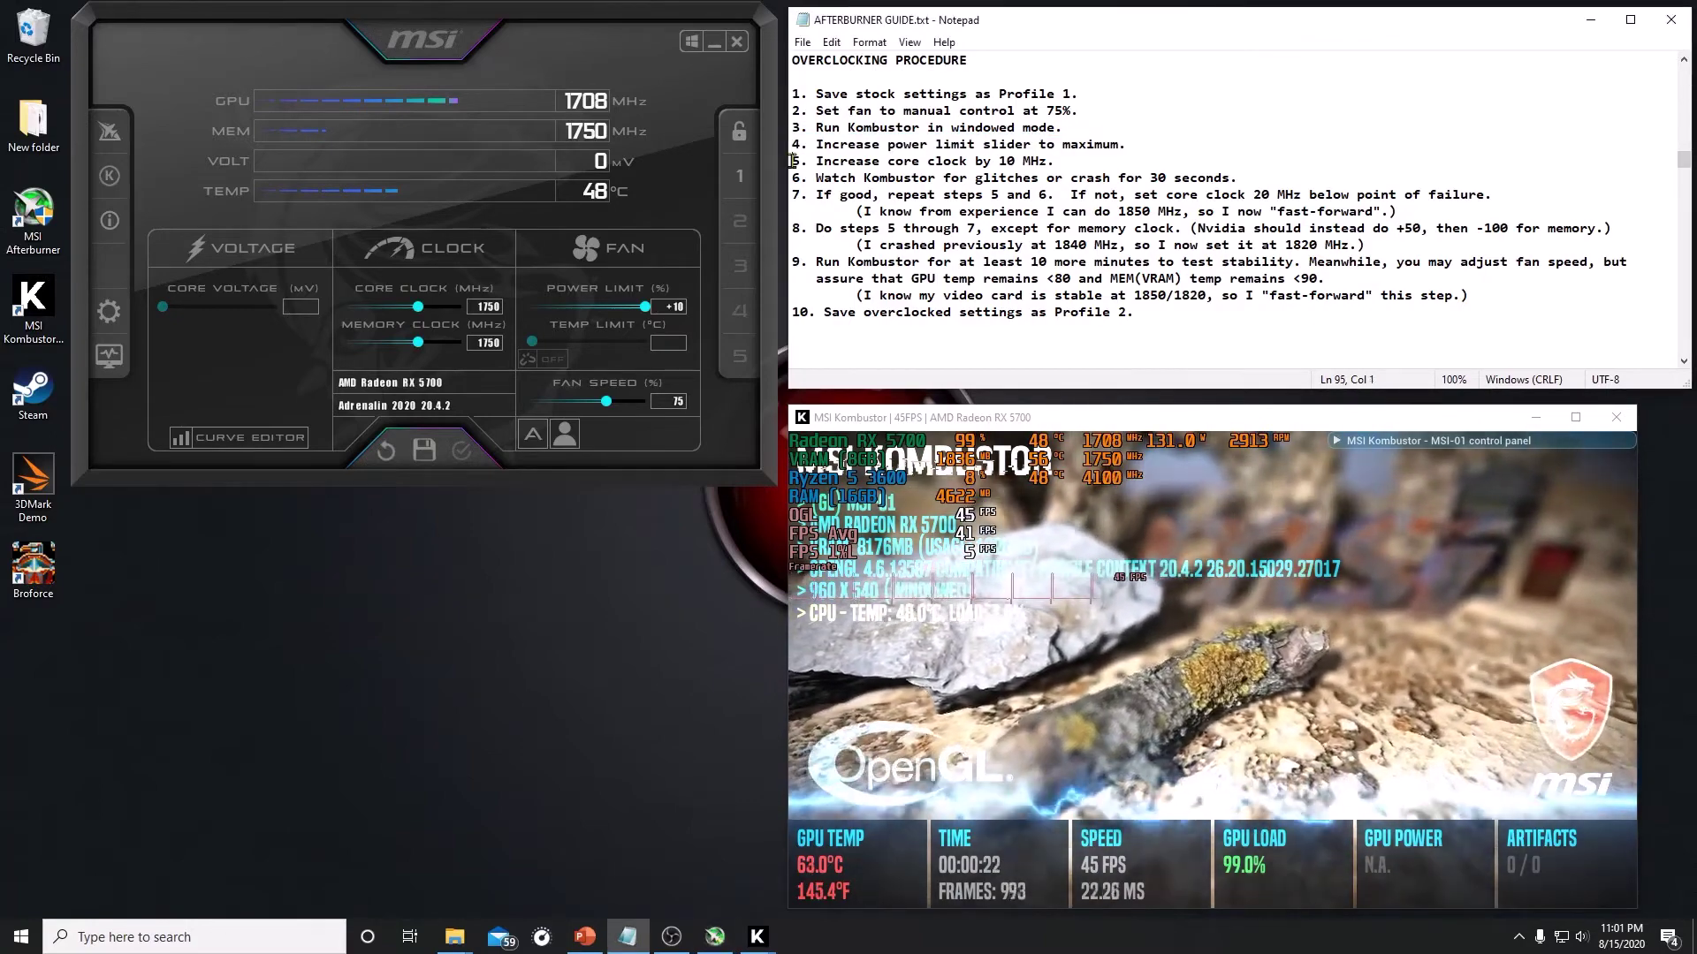
key("shift+End")
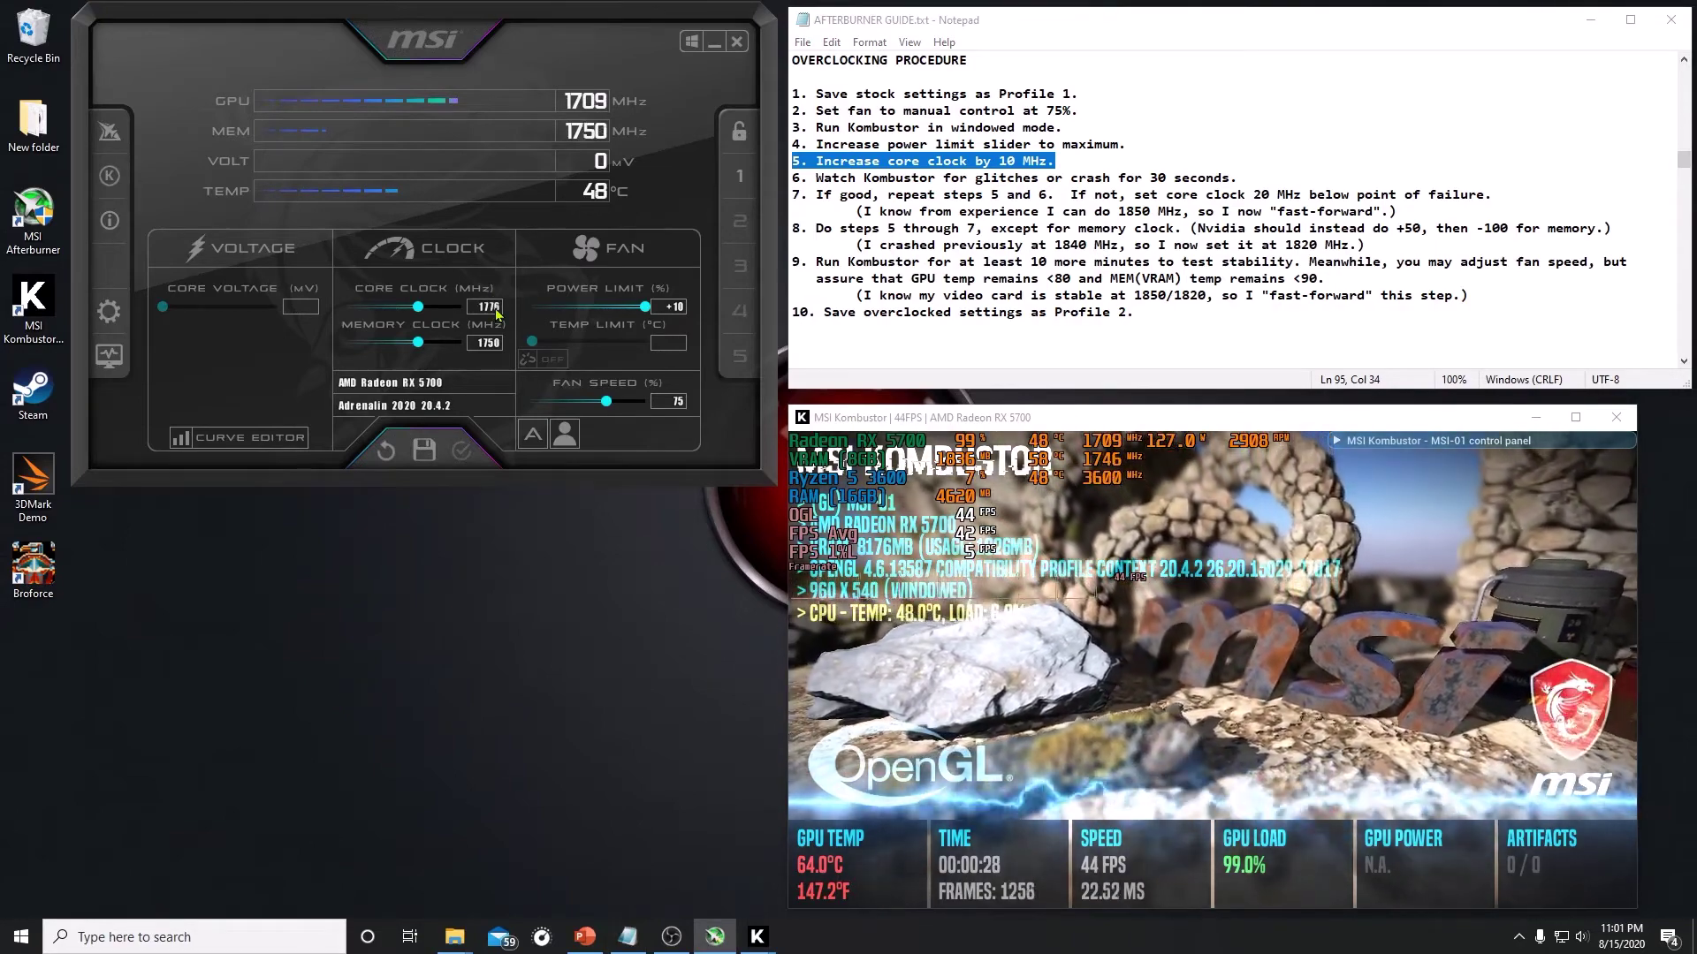
type("60")
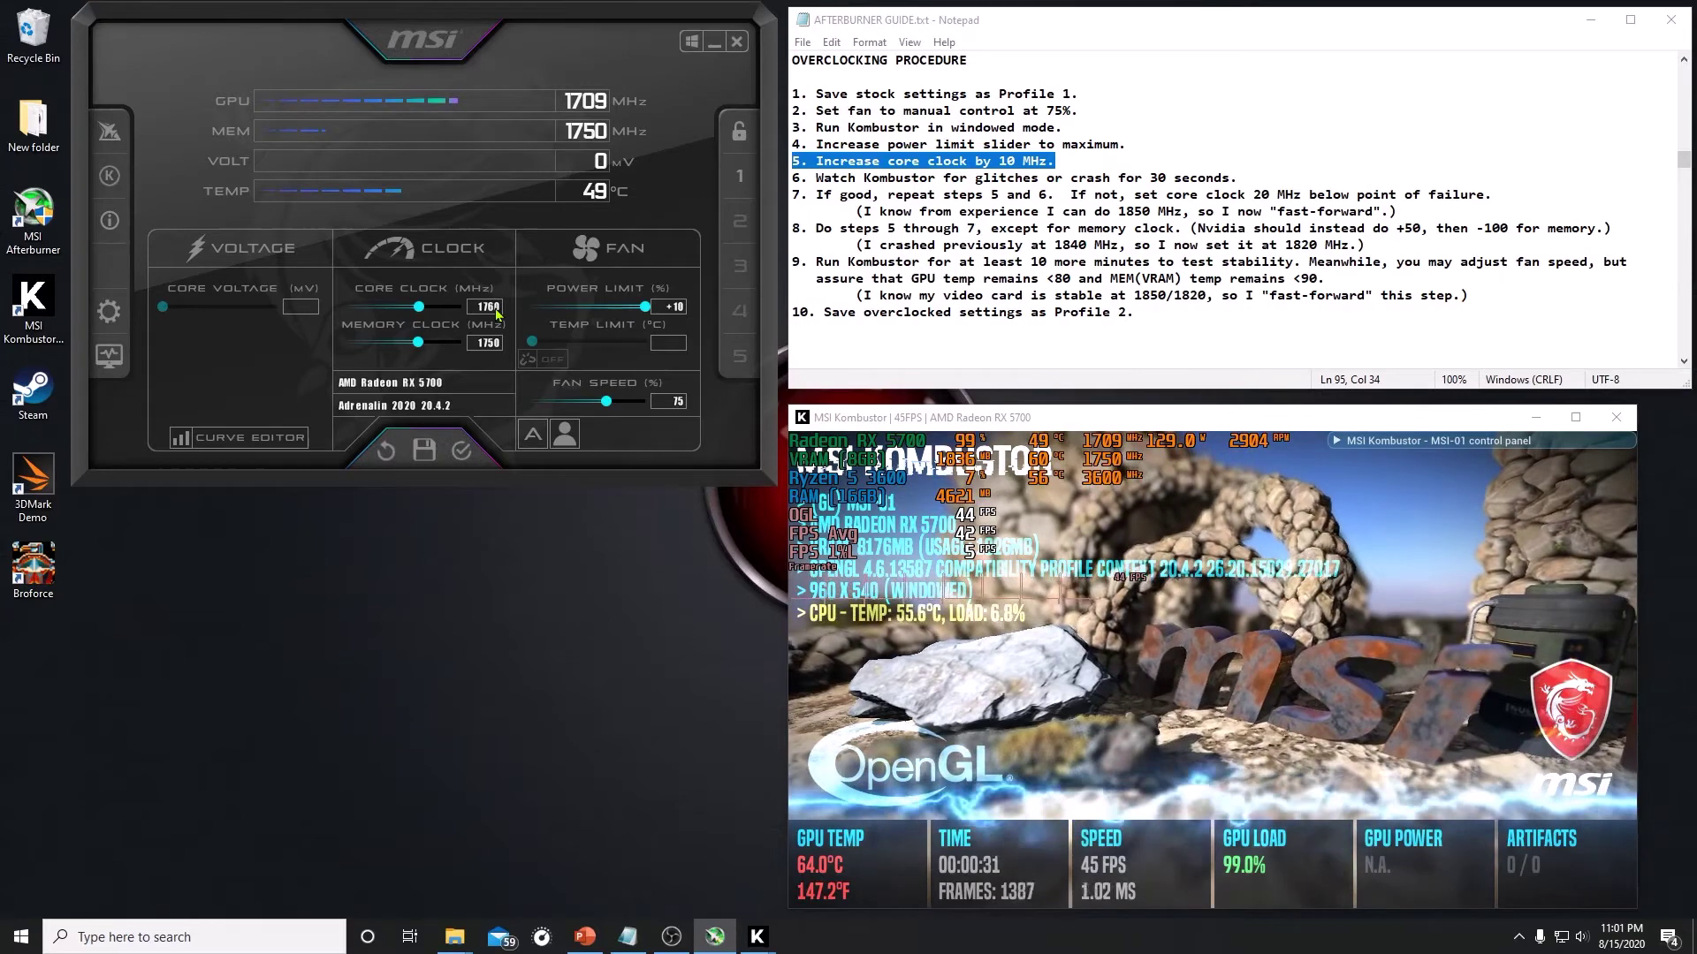
left_click(461, 451)
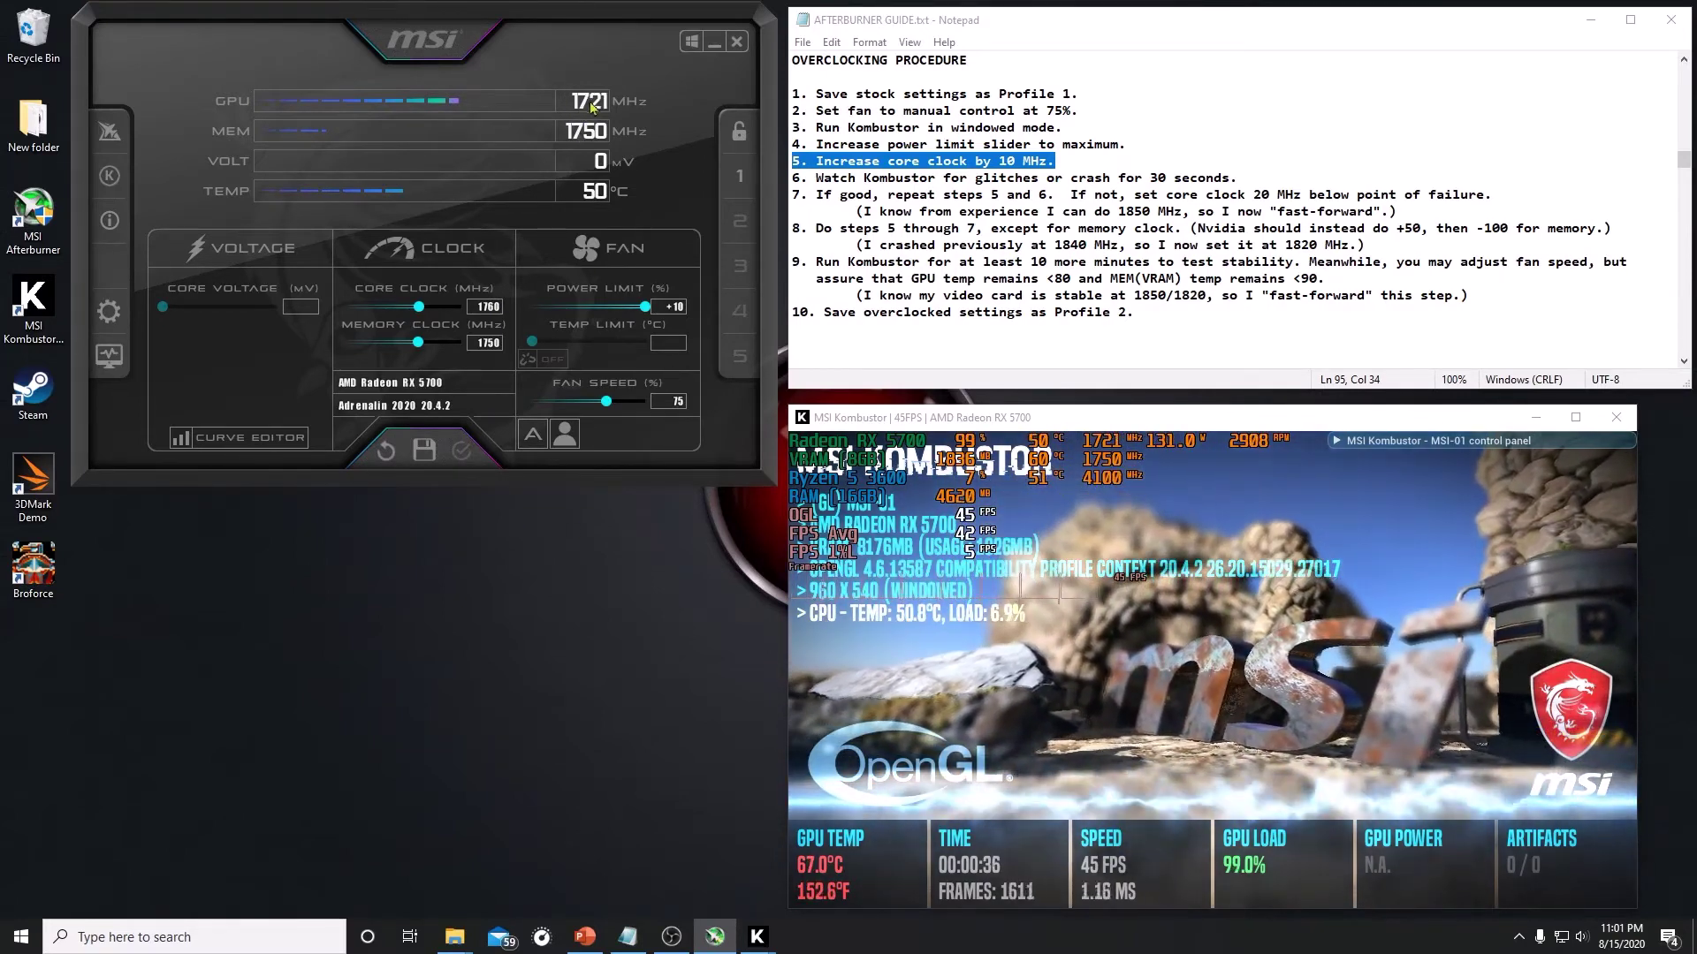
Highlight procedure item 6 in Notepad, followed by the main line of item 7
left_click(791, 178)
left_click_drag(791, 177, 1238, 178)
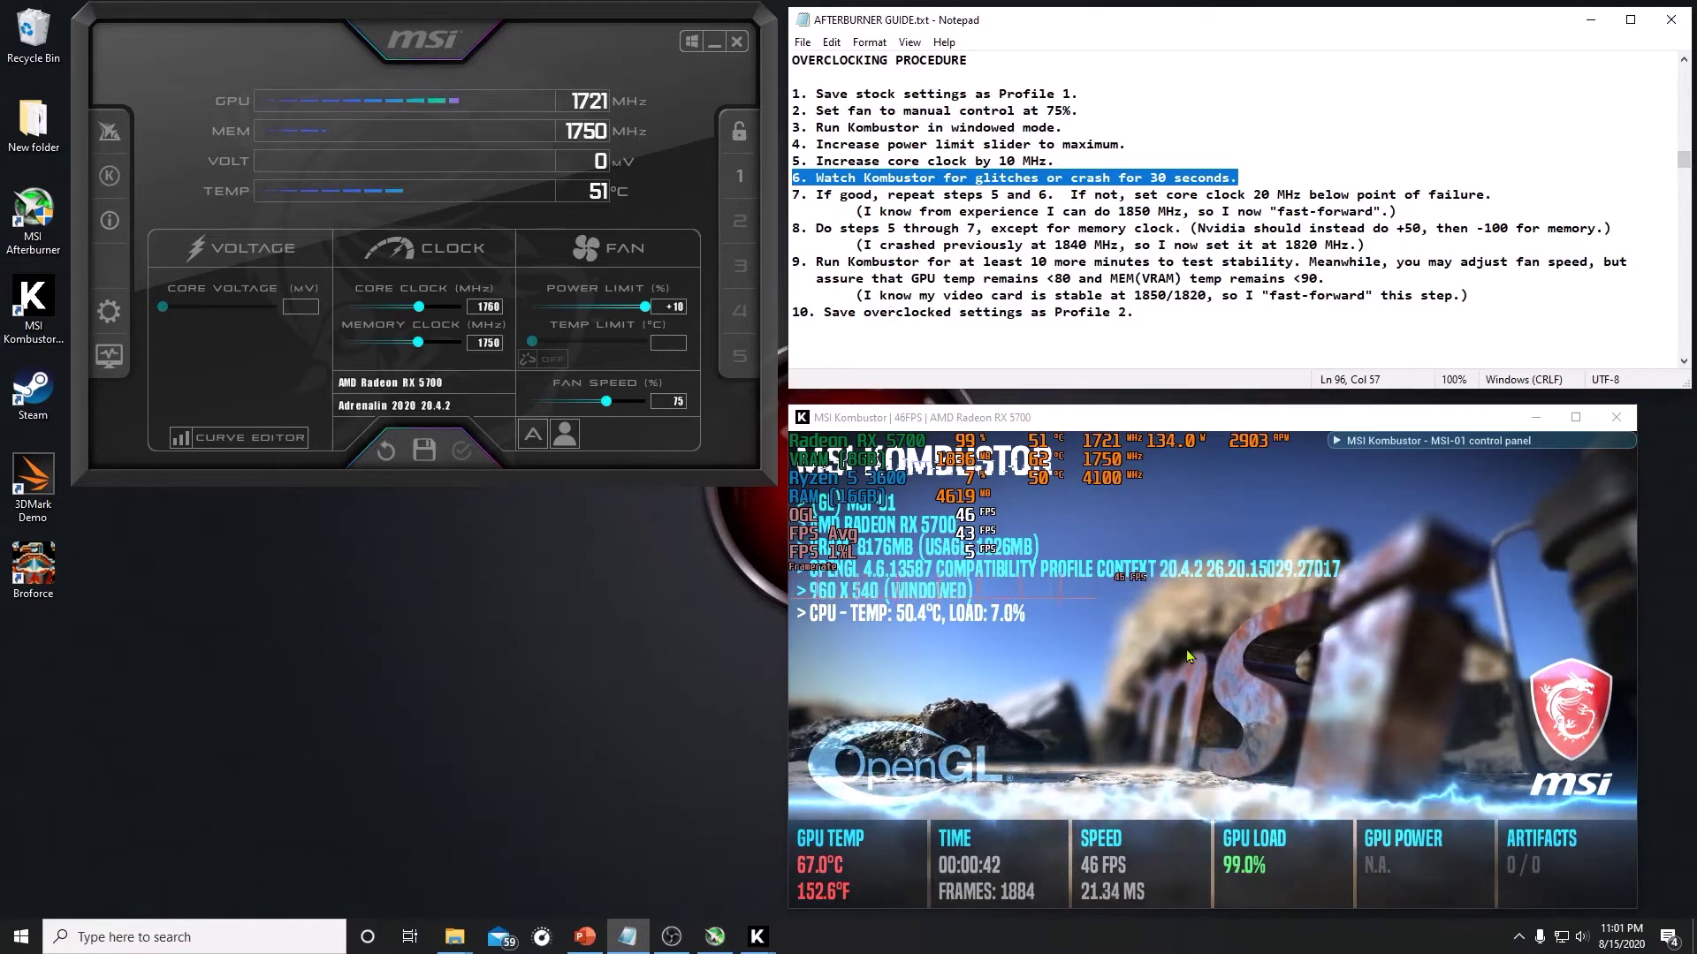
left_click(793, 195)
key("shift+End")
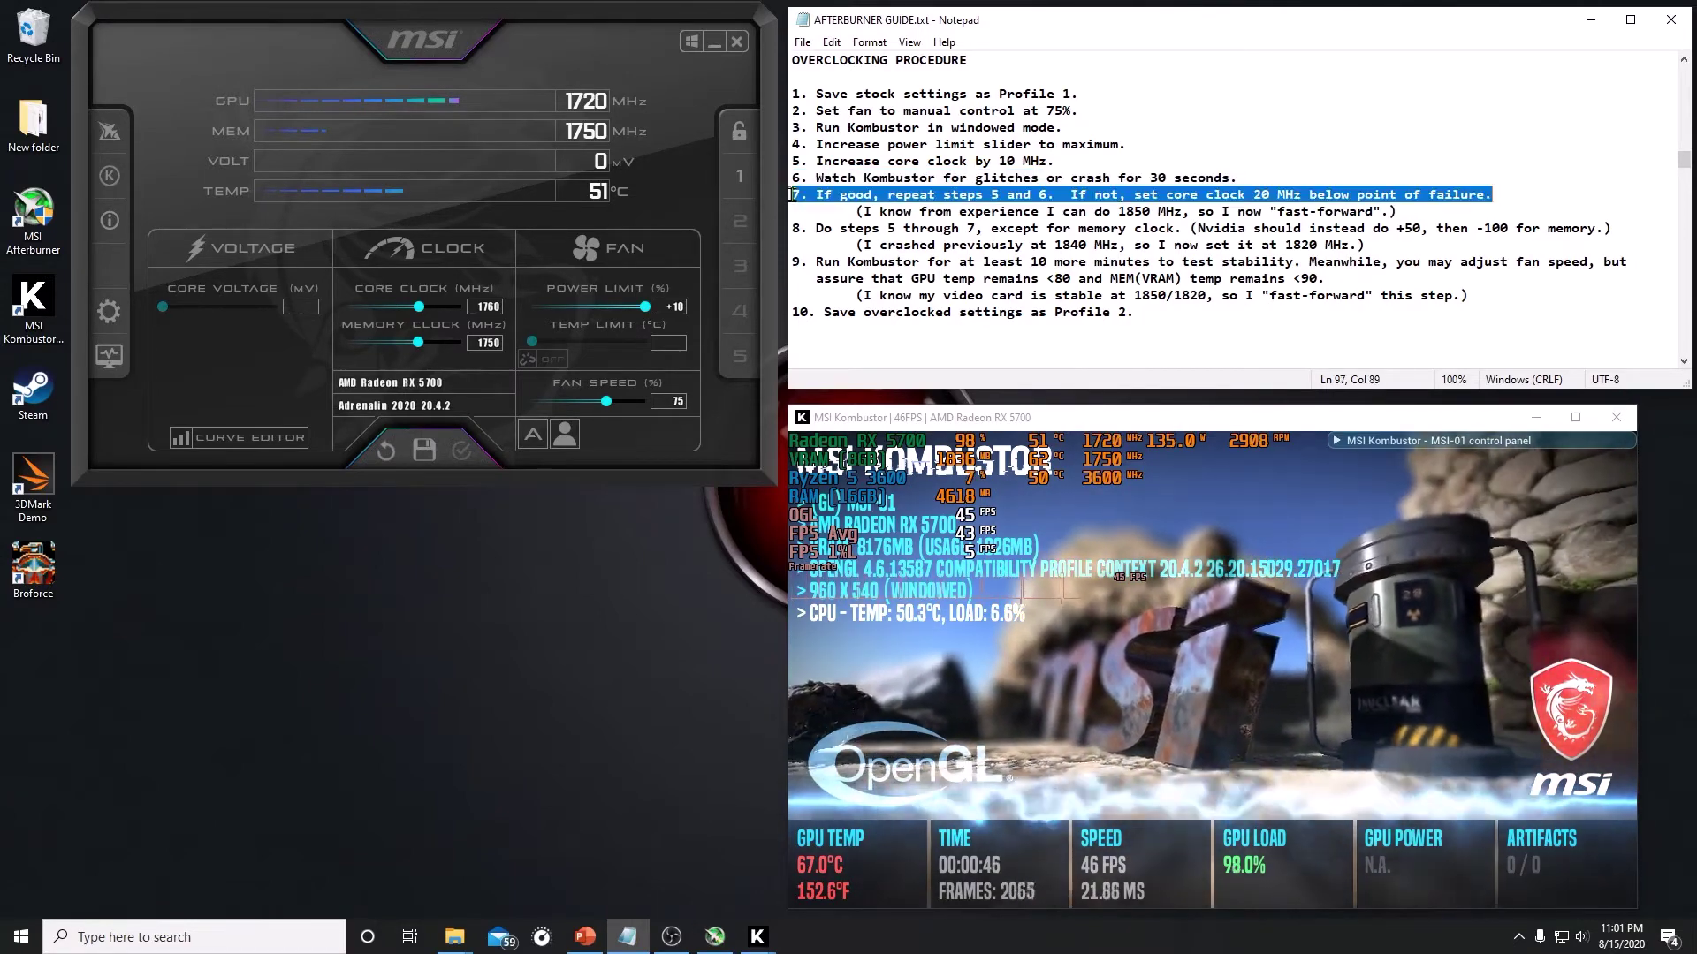
Raise Afterburner's core clock in 10 MHz increments, first to 1770 and then to 1780 MHz, applying each value
left_click(497, 308)
type("1770")
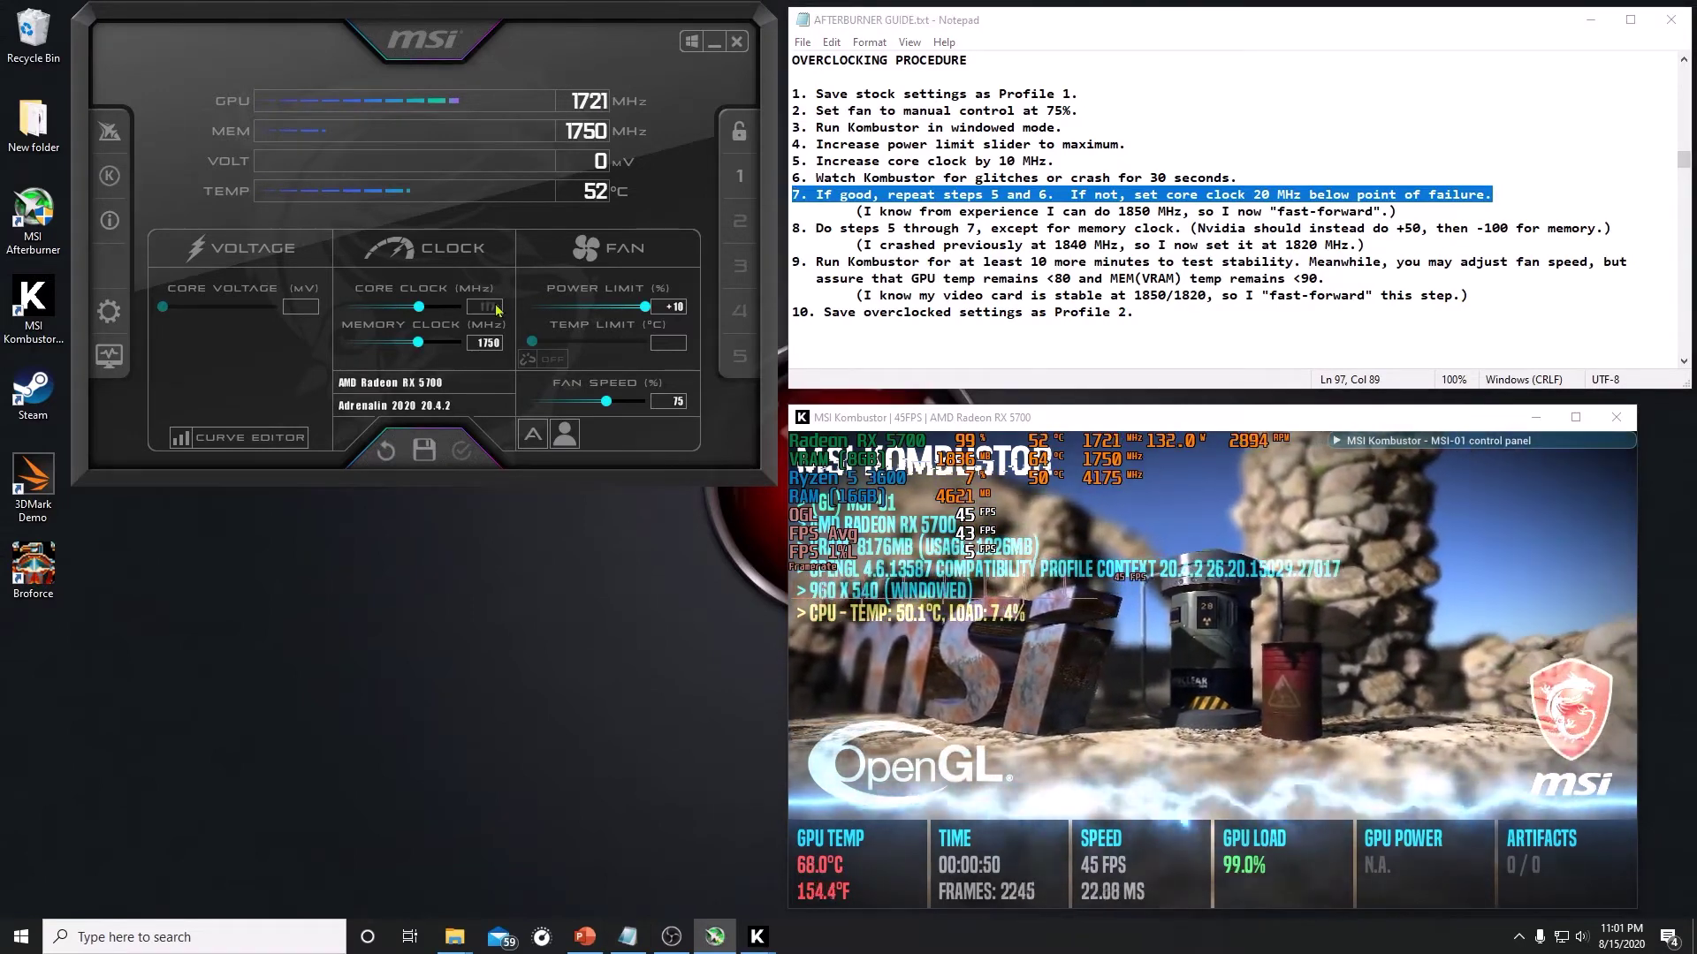
key("Return")
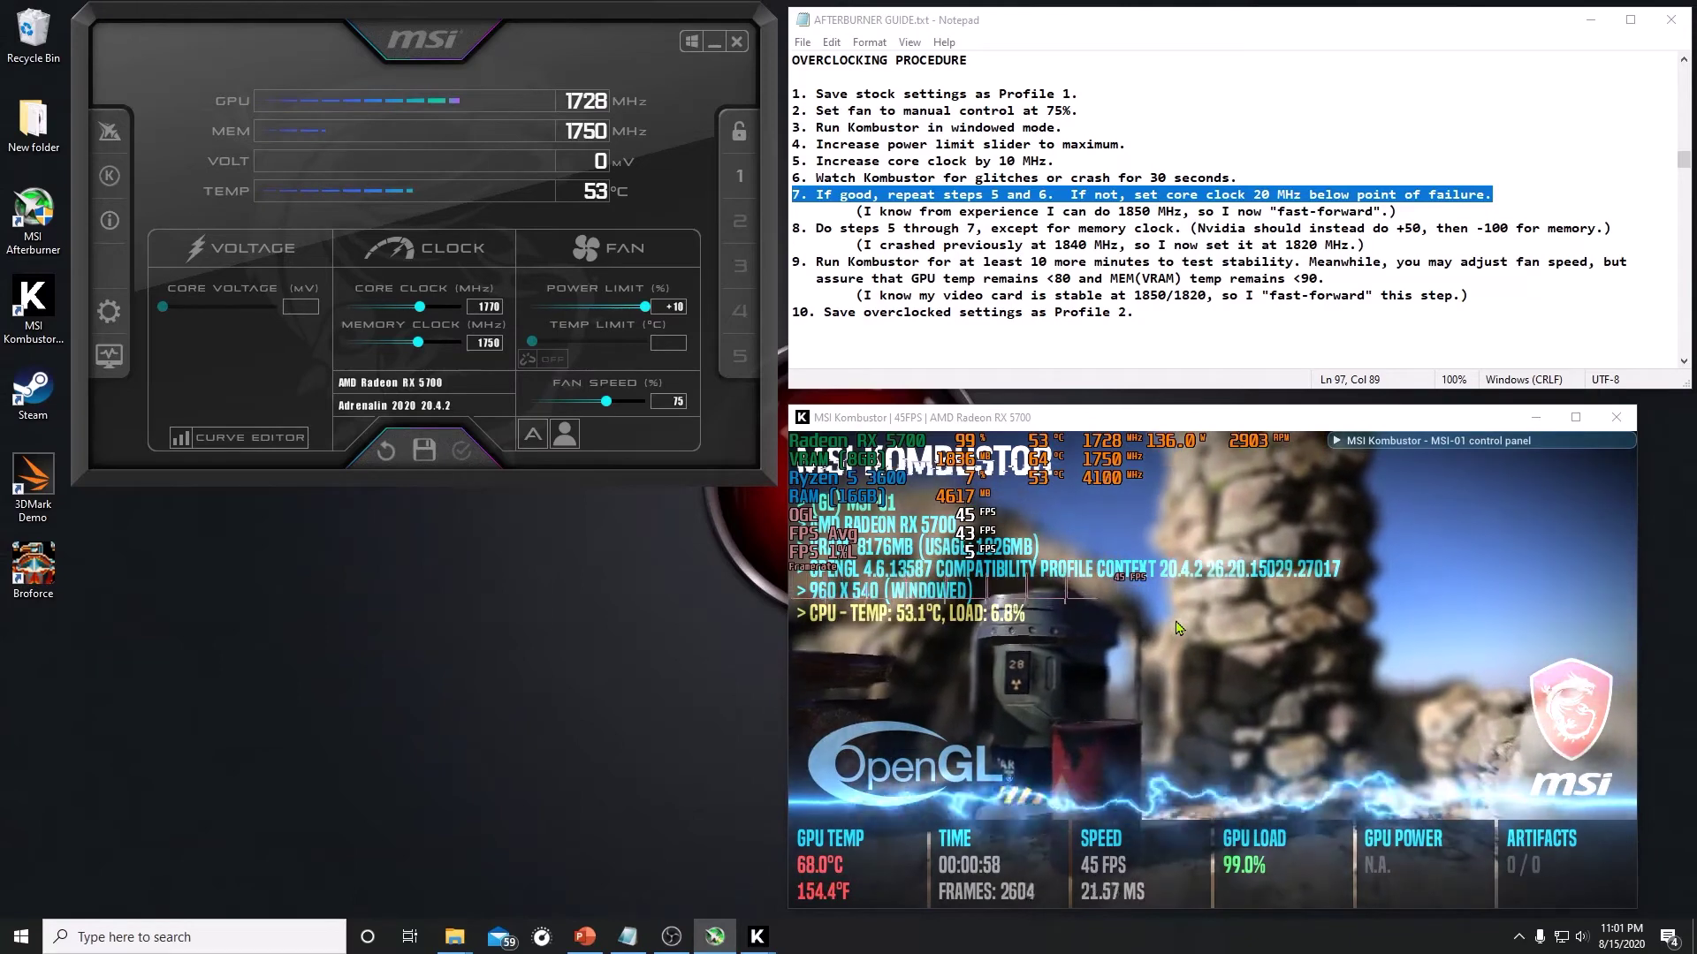
left_click(486, 308)
type("1780")
key("Return")
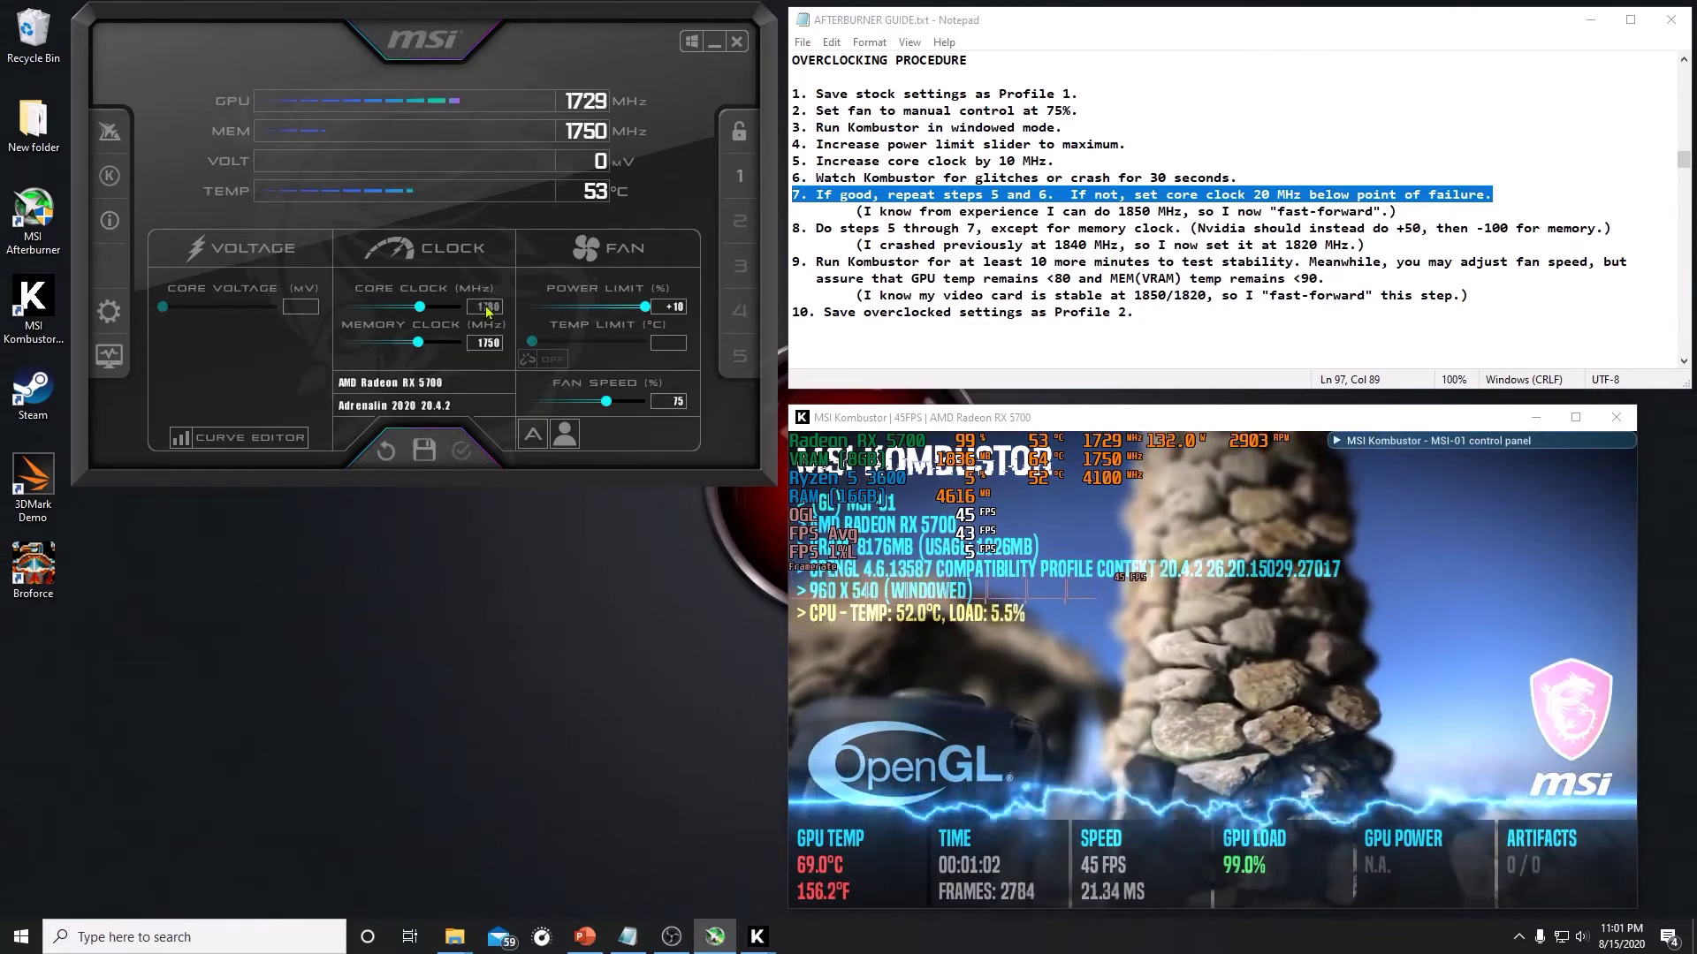
left_click(461, 451)
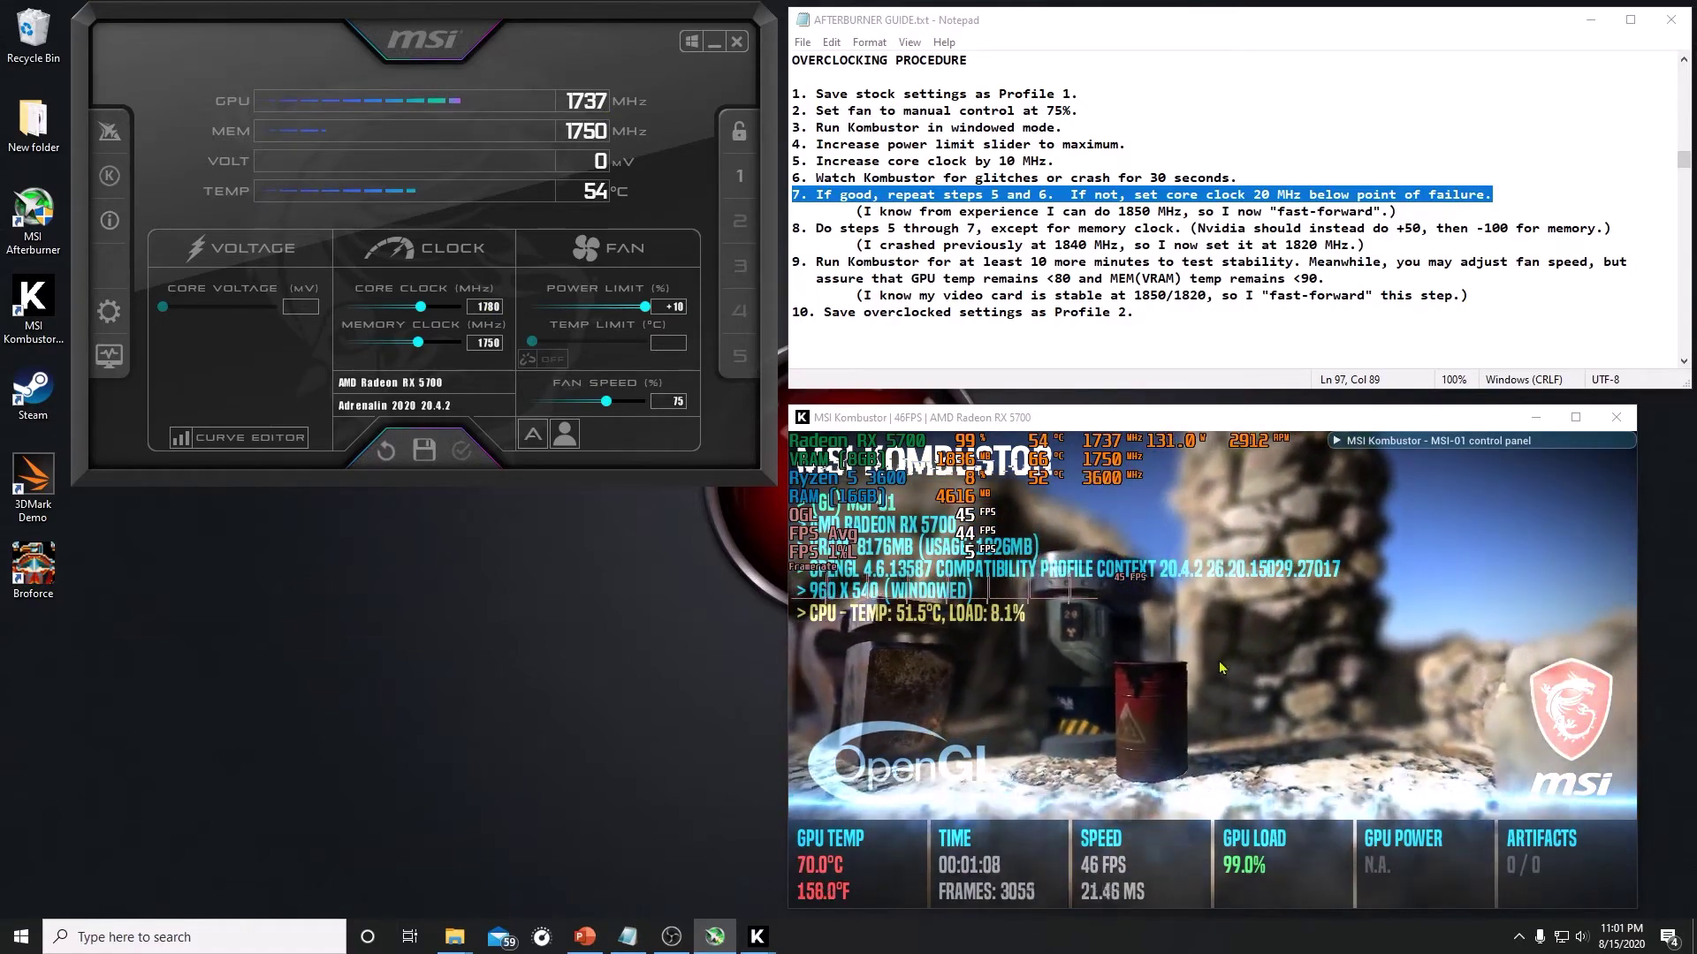
Highlight the parenthetical note under item 7 in Notepad, and set Afterburner's core clock to 1850 MHz and apply it
left_click(856, 212)
left_click_drag(856, 212, 1396, 212)
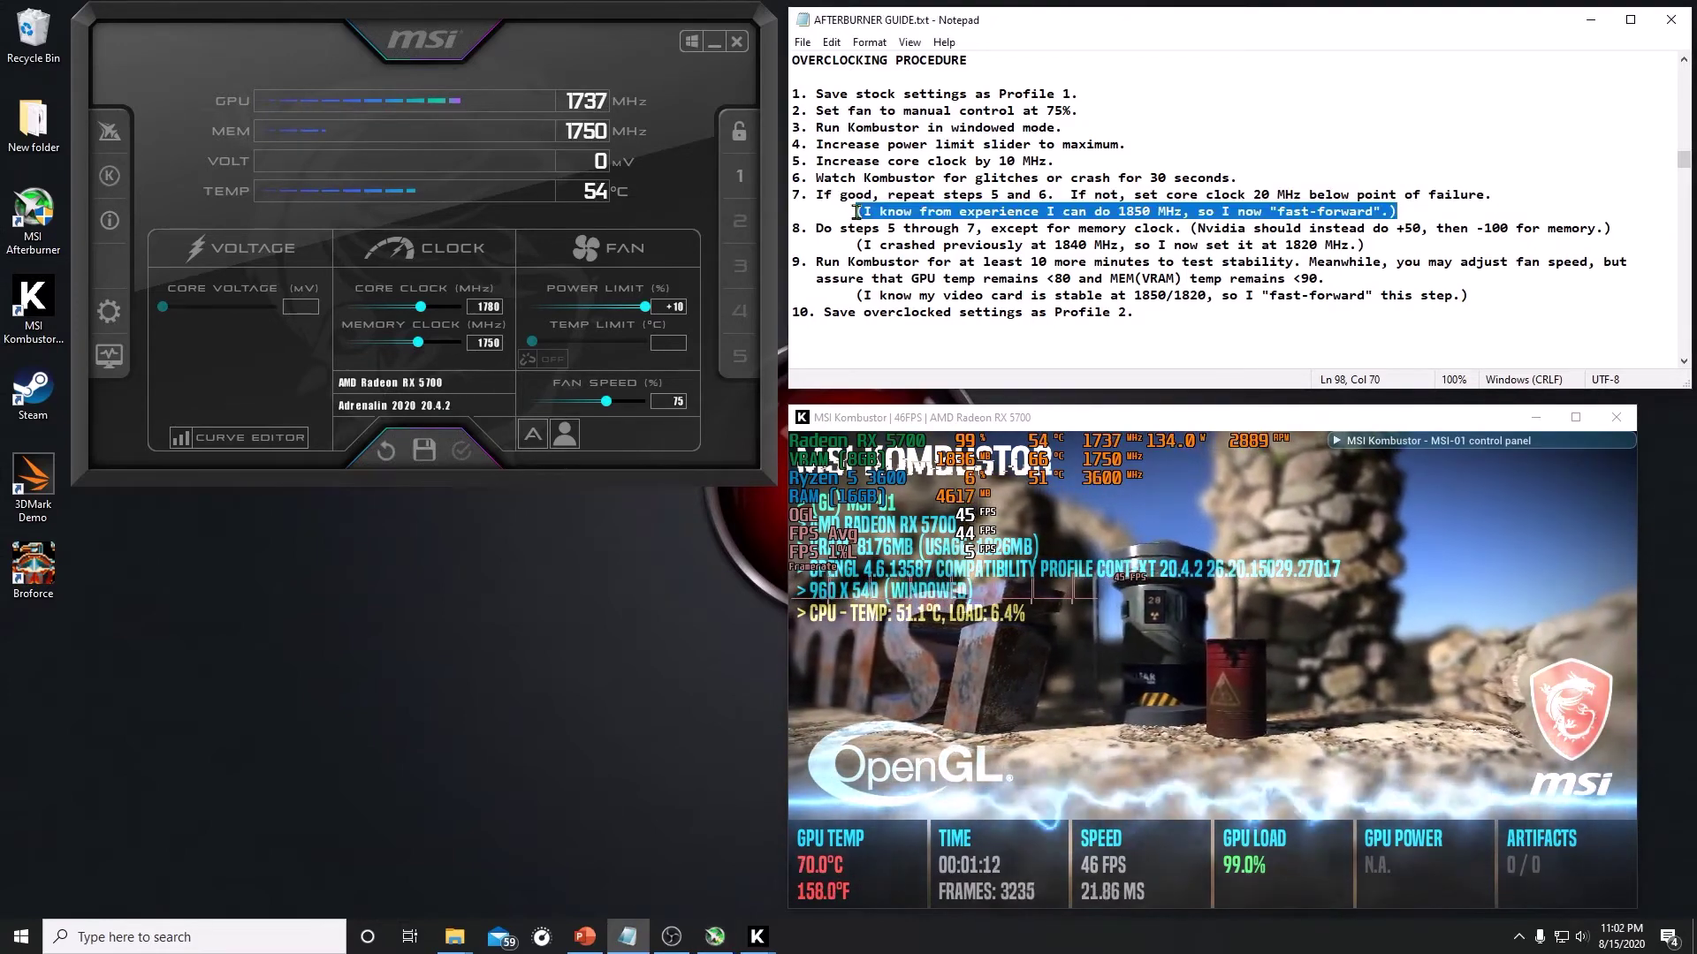
left_click(486, 308)
type("1850")
key("Return")
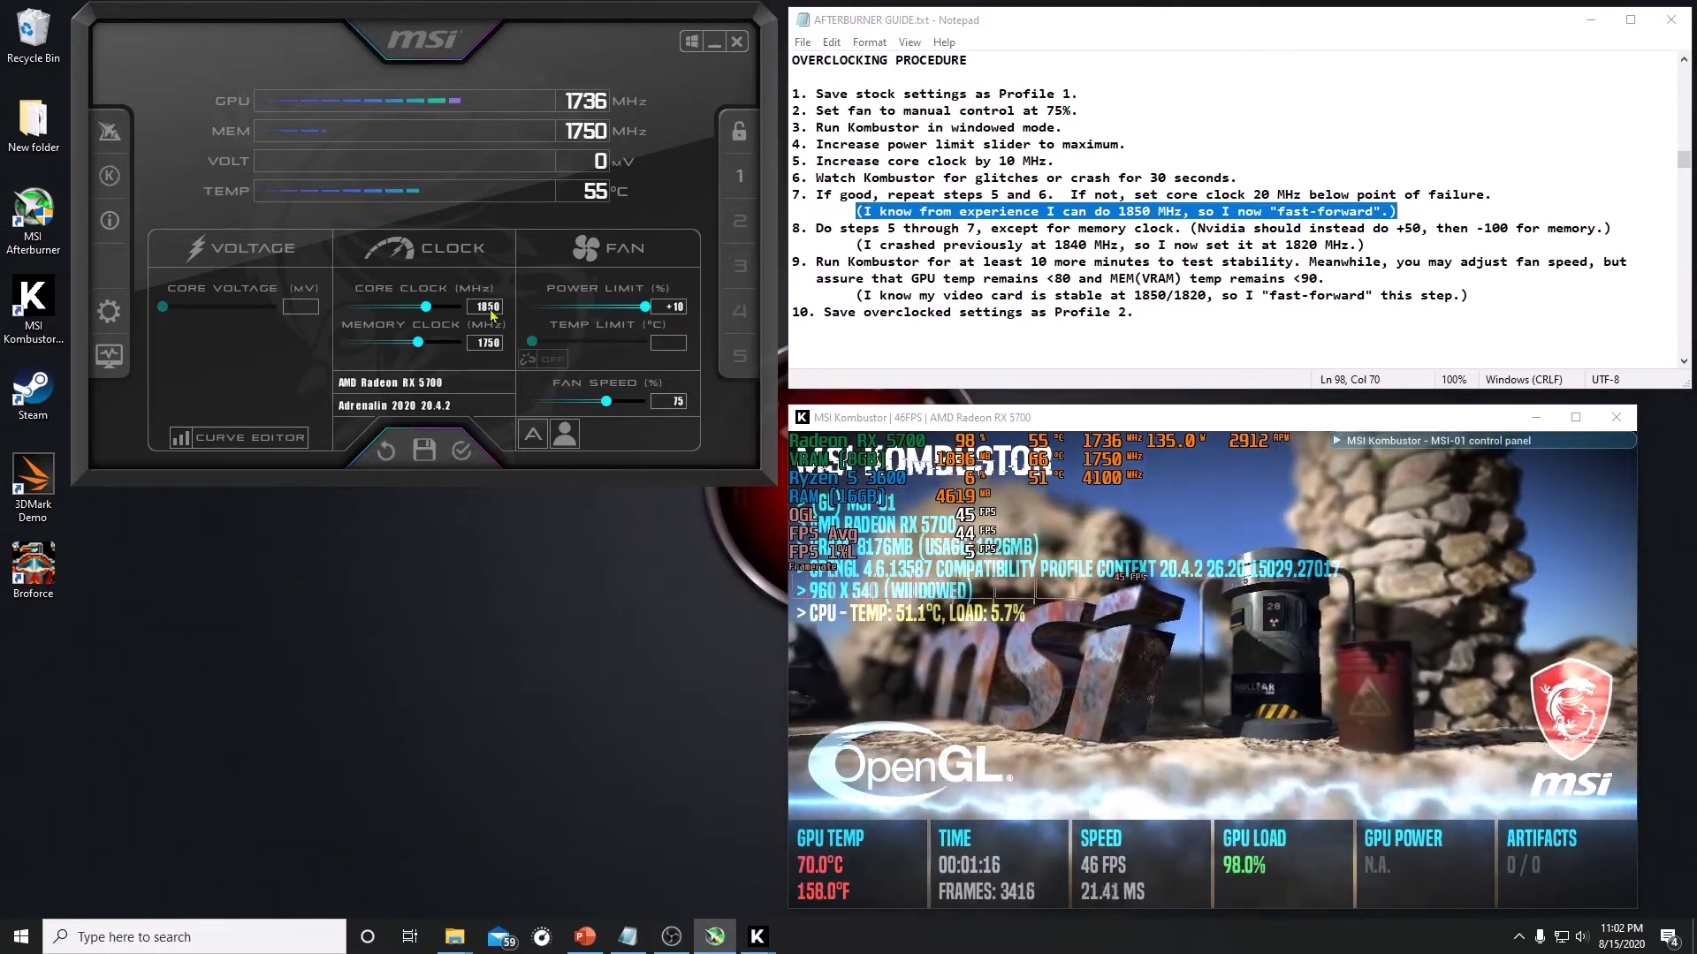
left_click(460, 451)
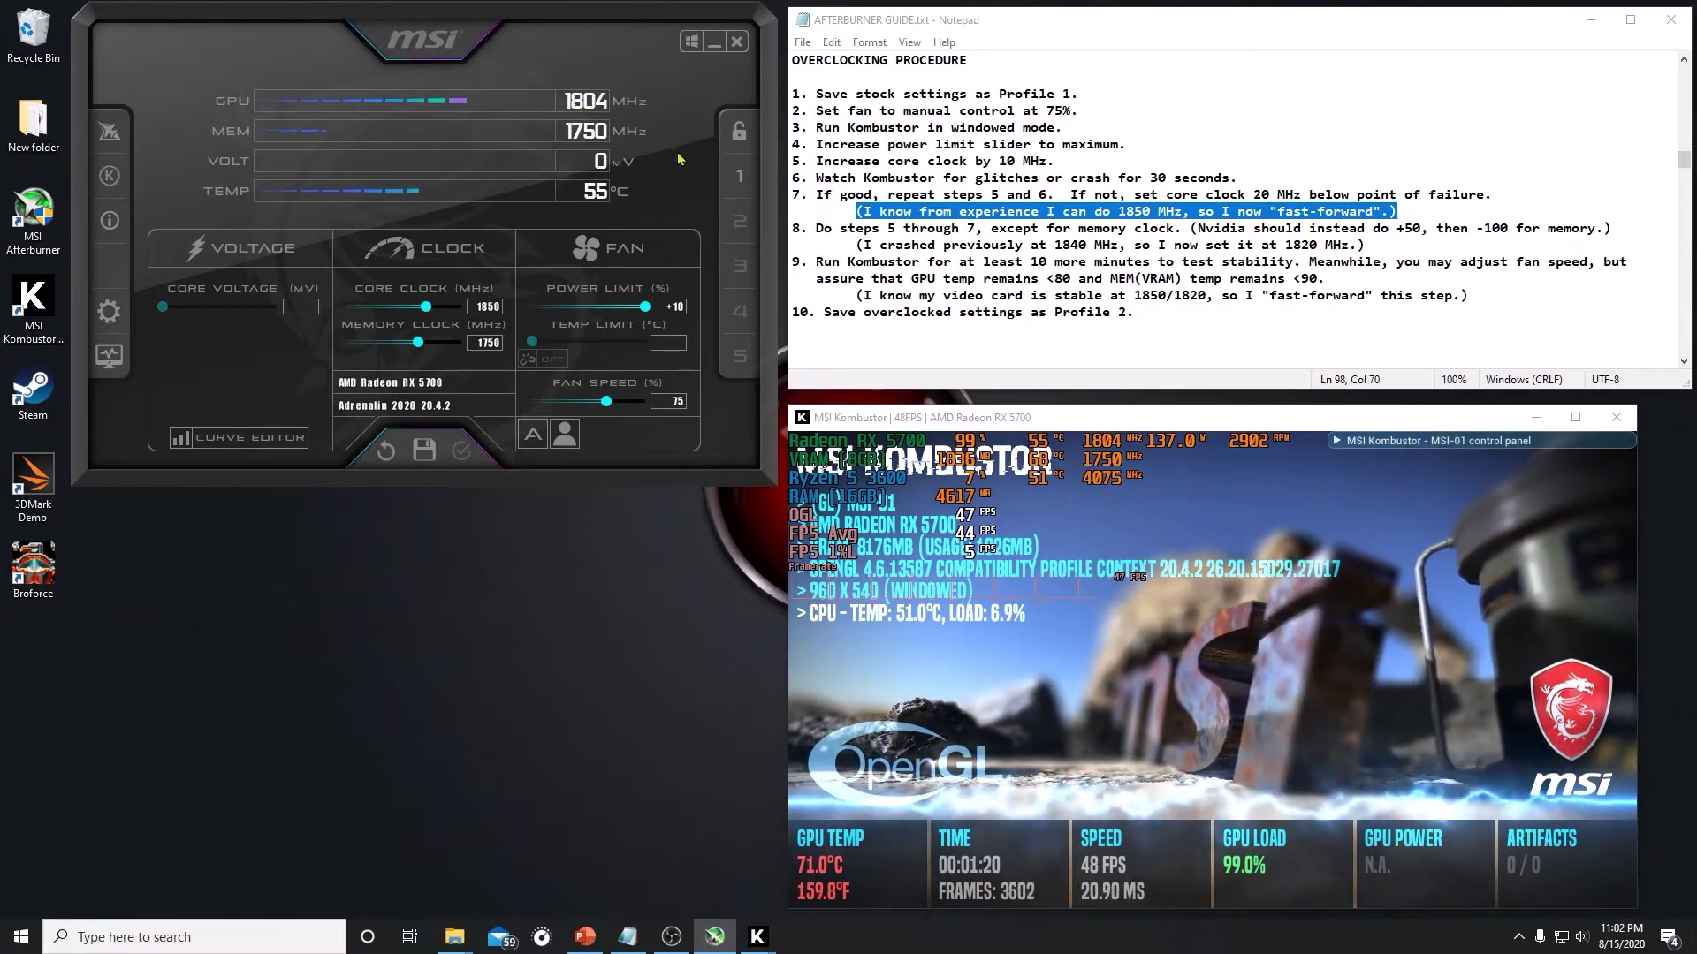
Highlight procedure item 8 in Notepad, and set Afterburner's memory clock to 1760 MHz and apply it
left_click(791, 227)
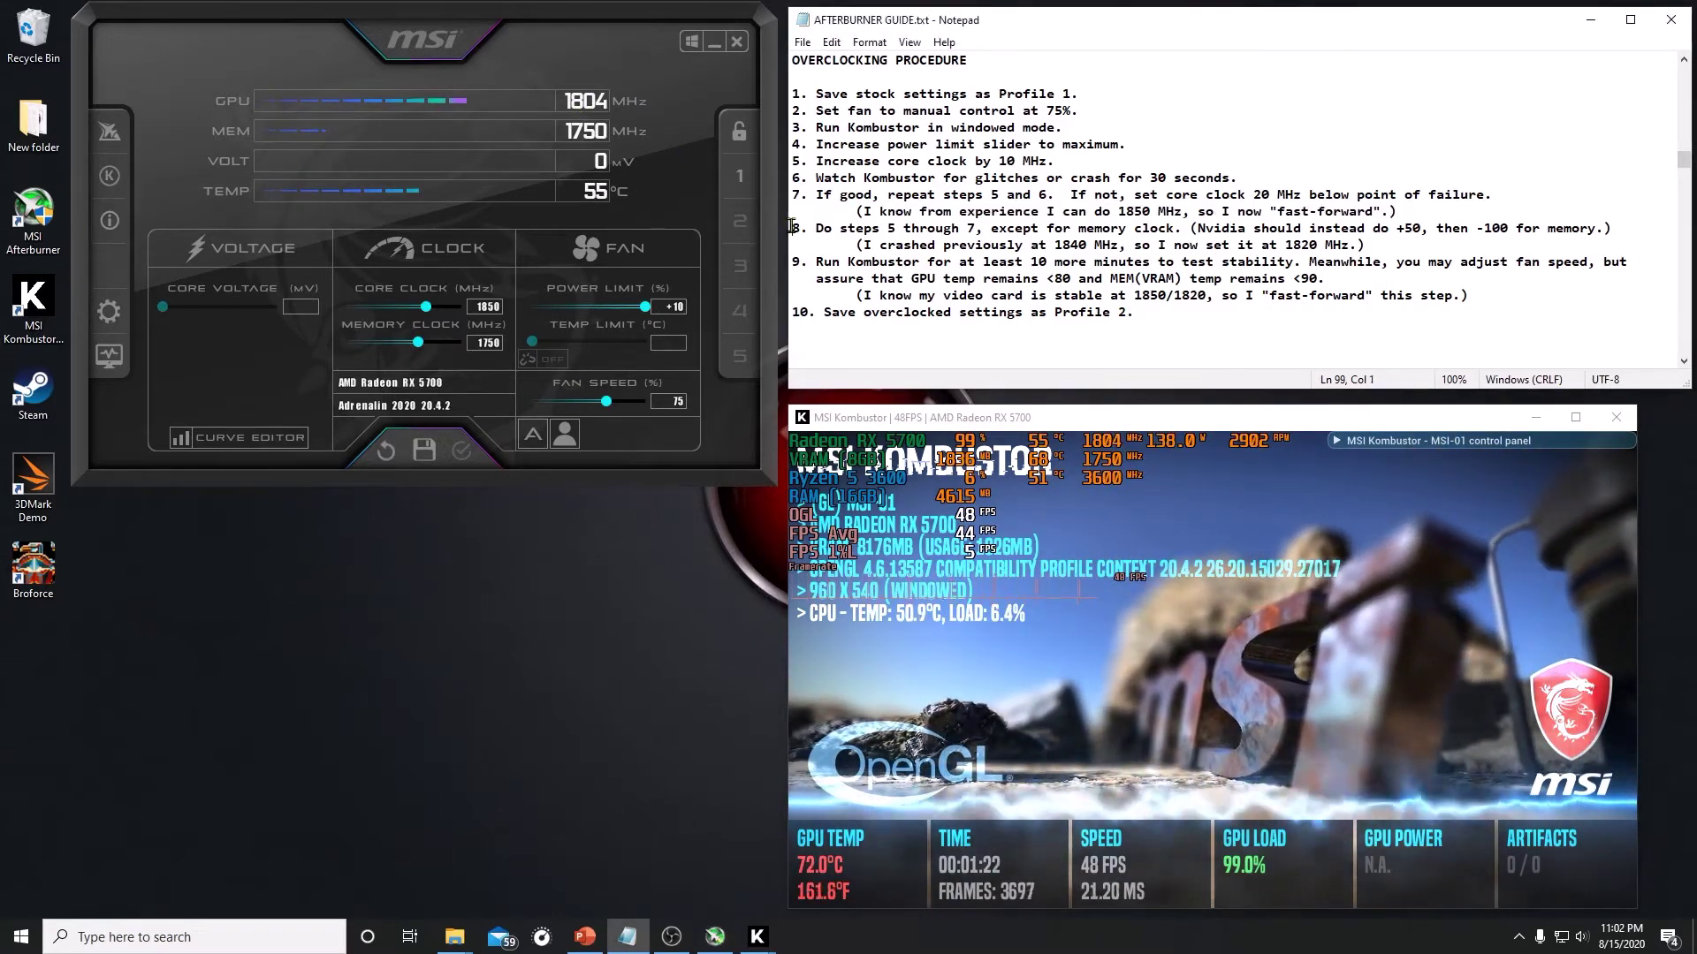
key("shift+End")
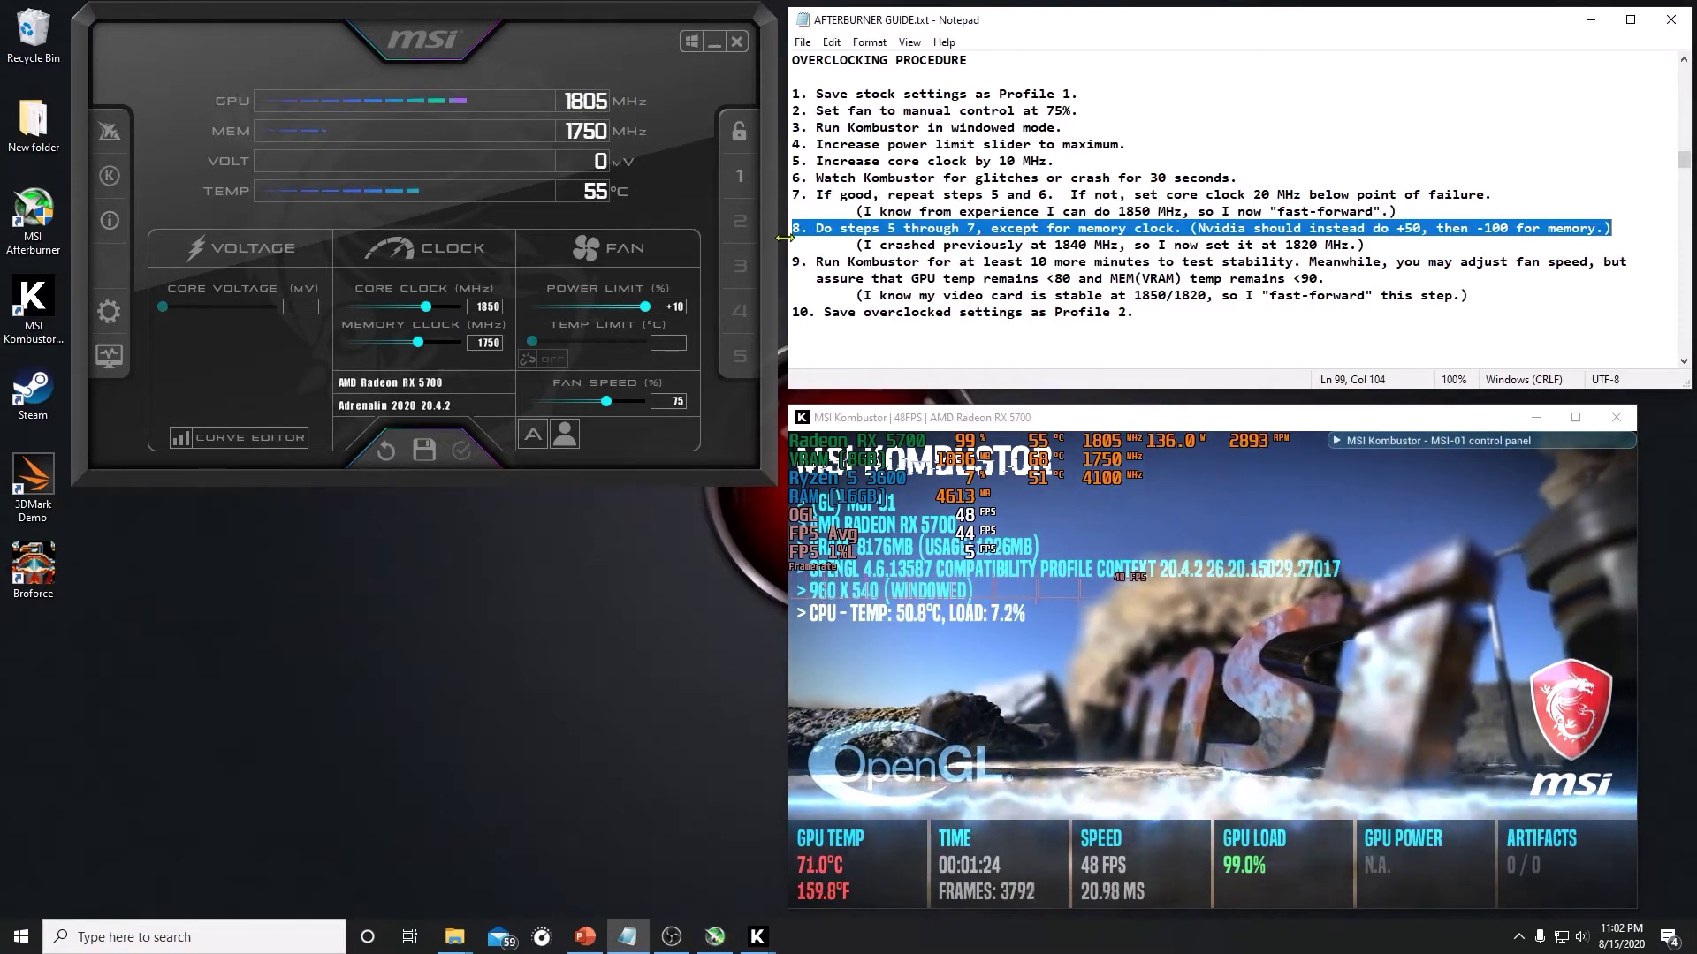
left_click(489, 345)
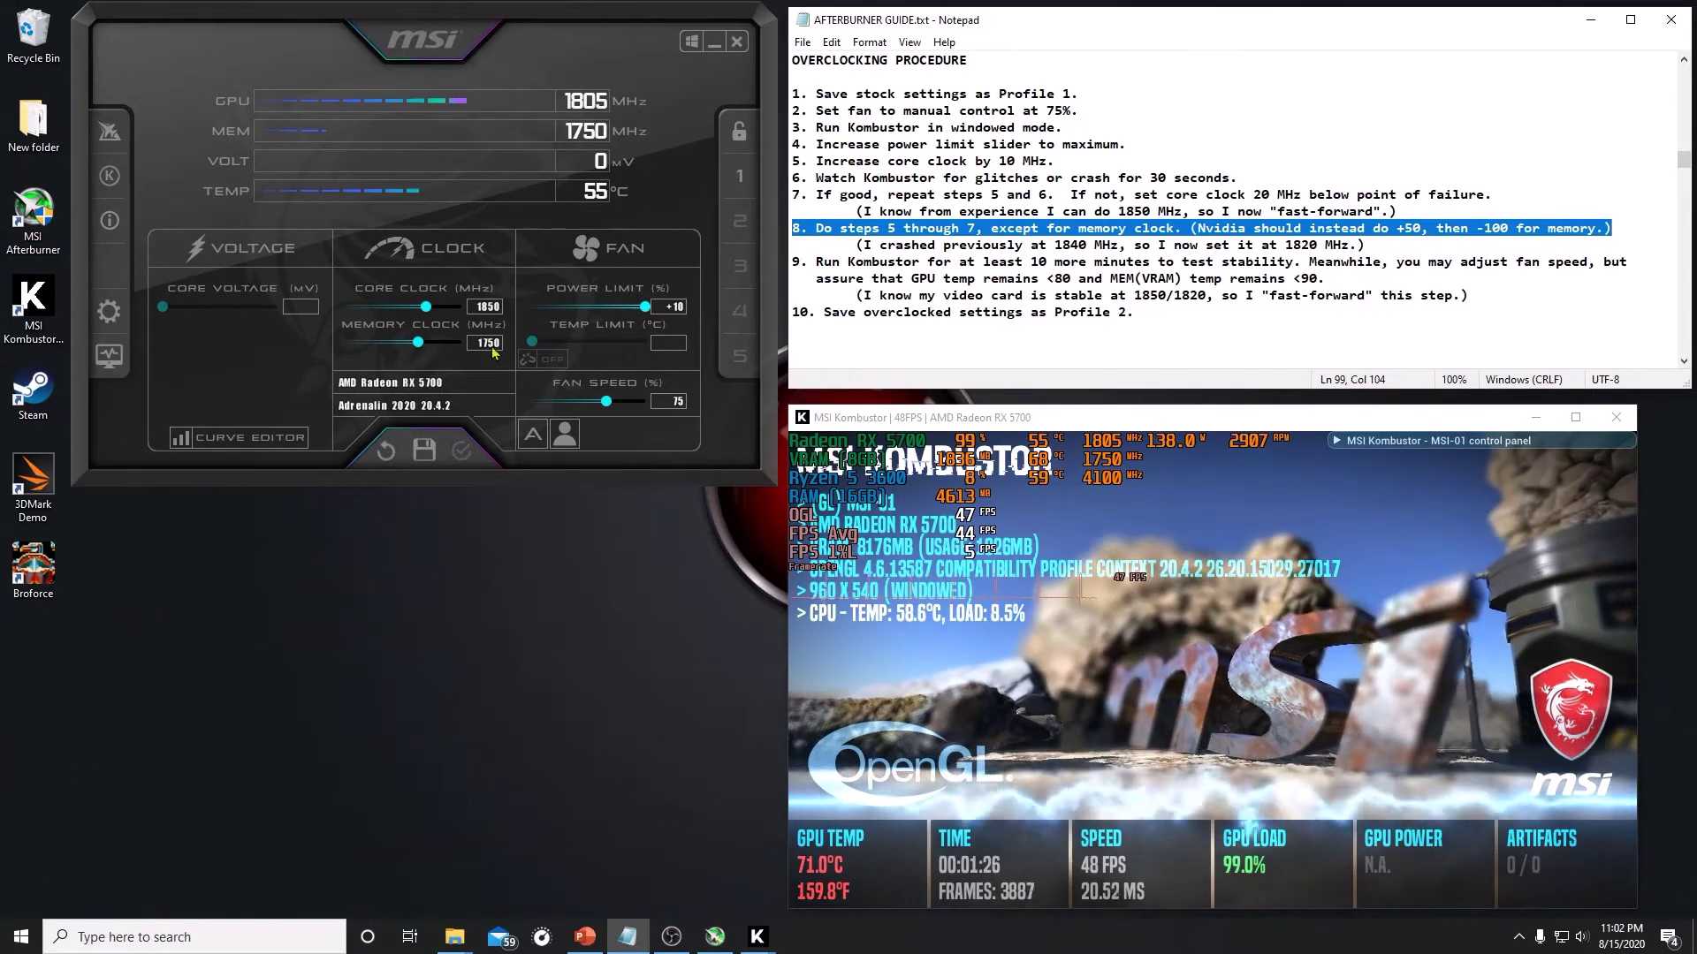
type("1760")
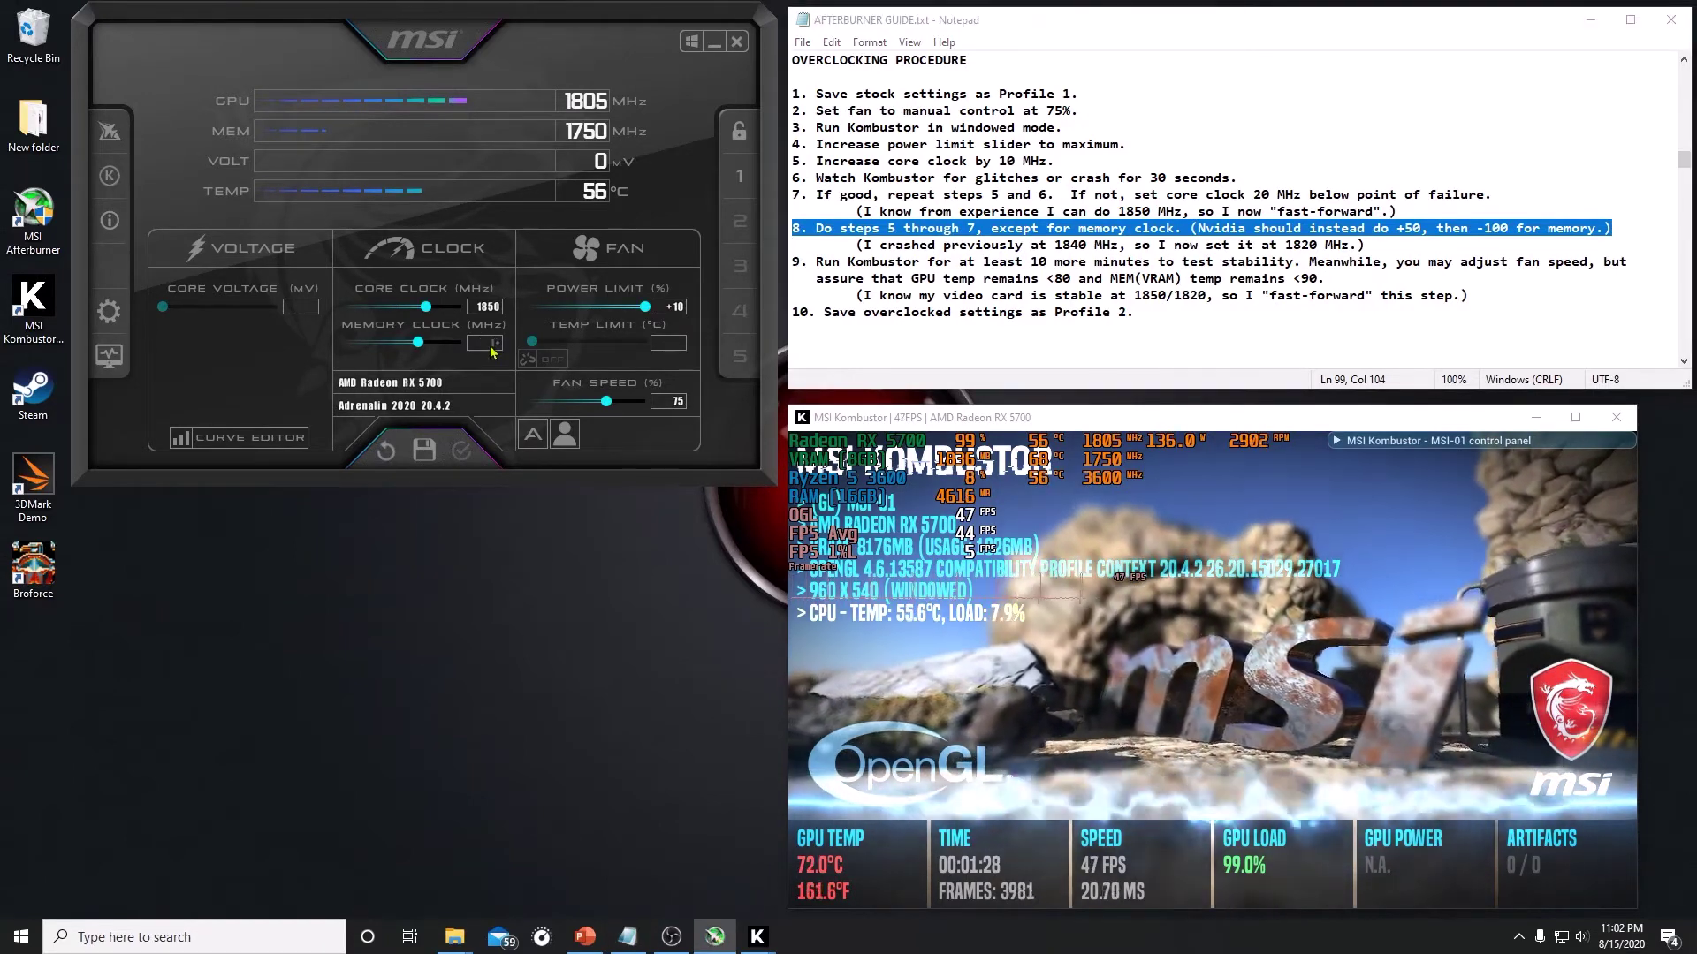
key("Return")
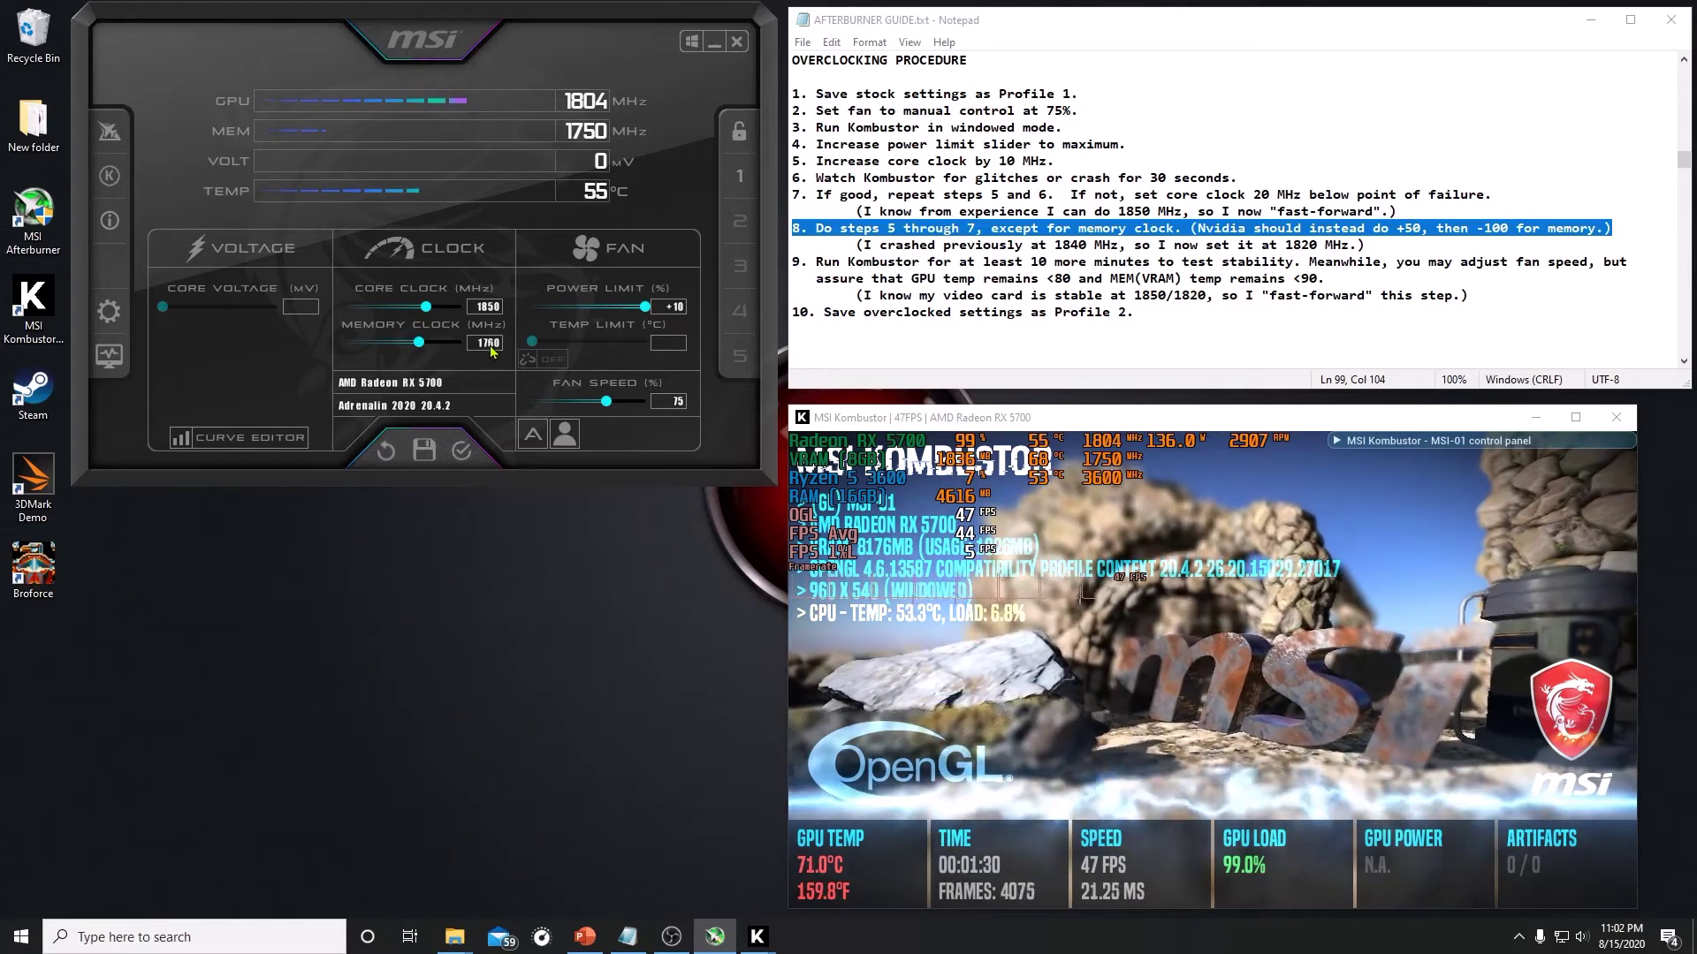
left_click(455, 454)
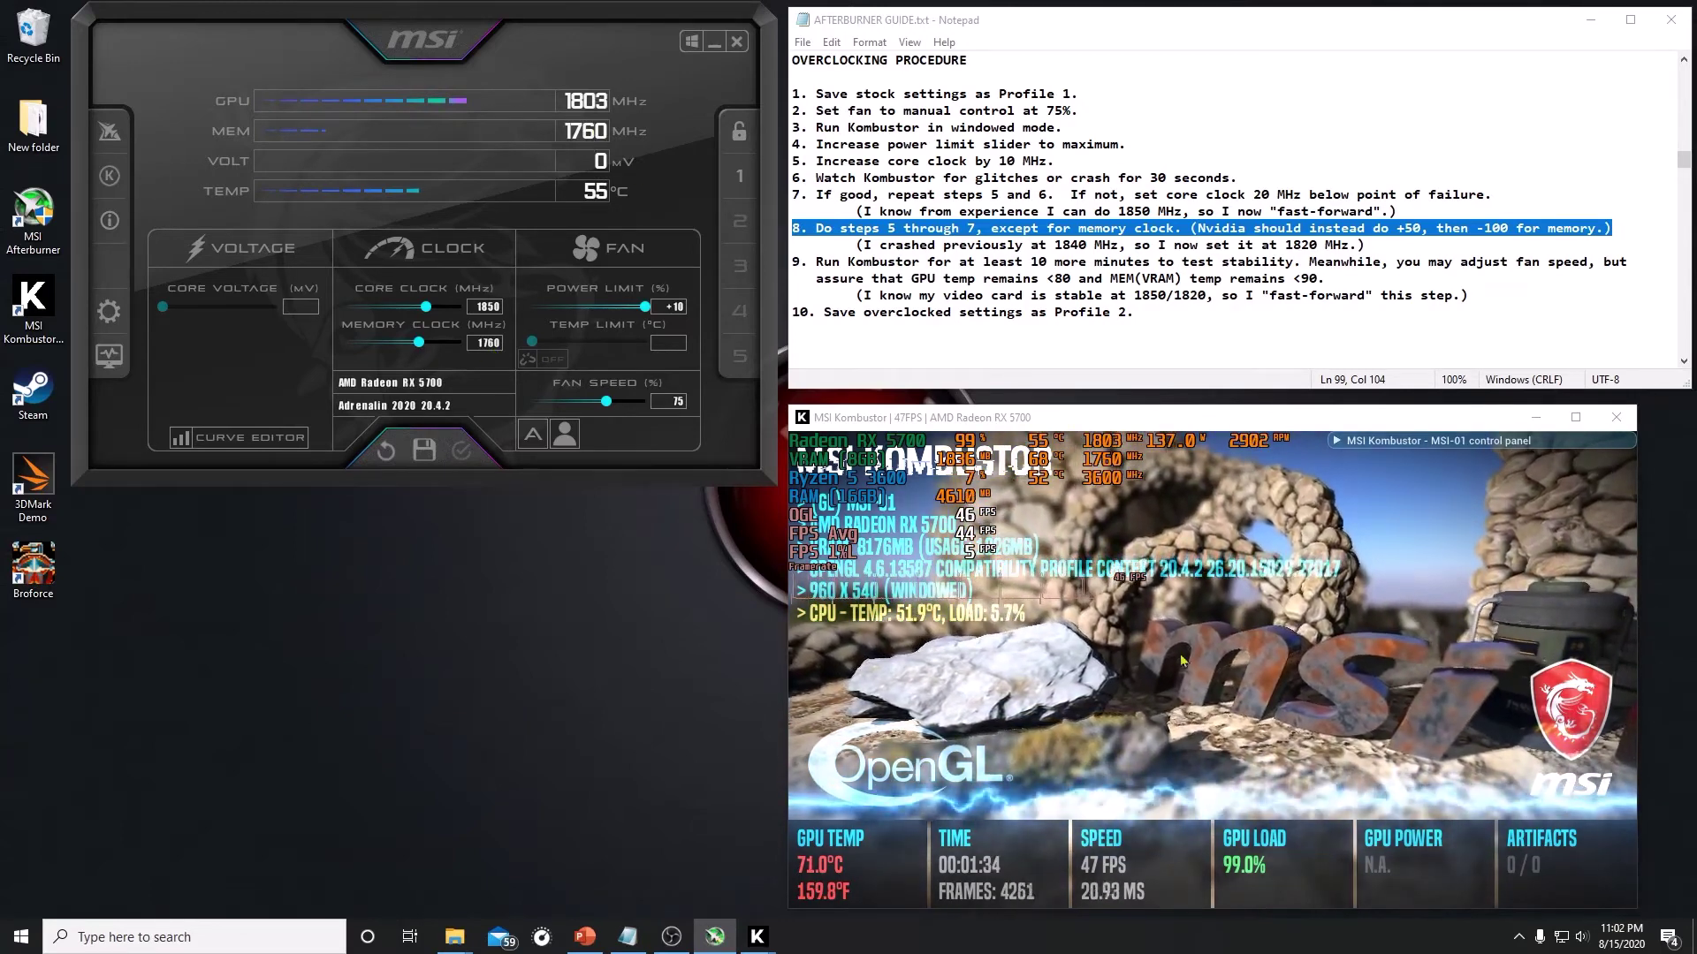
Raise Afterburner's memory clock to 1770 MHz and apply it
left_click(492, 348)
type("1770")
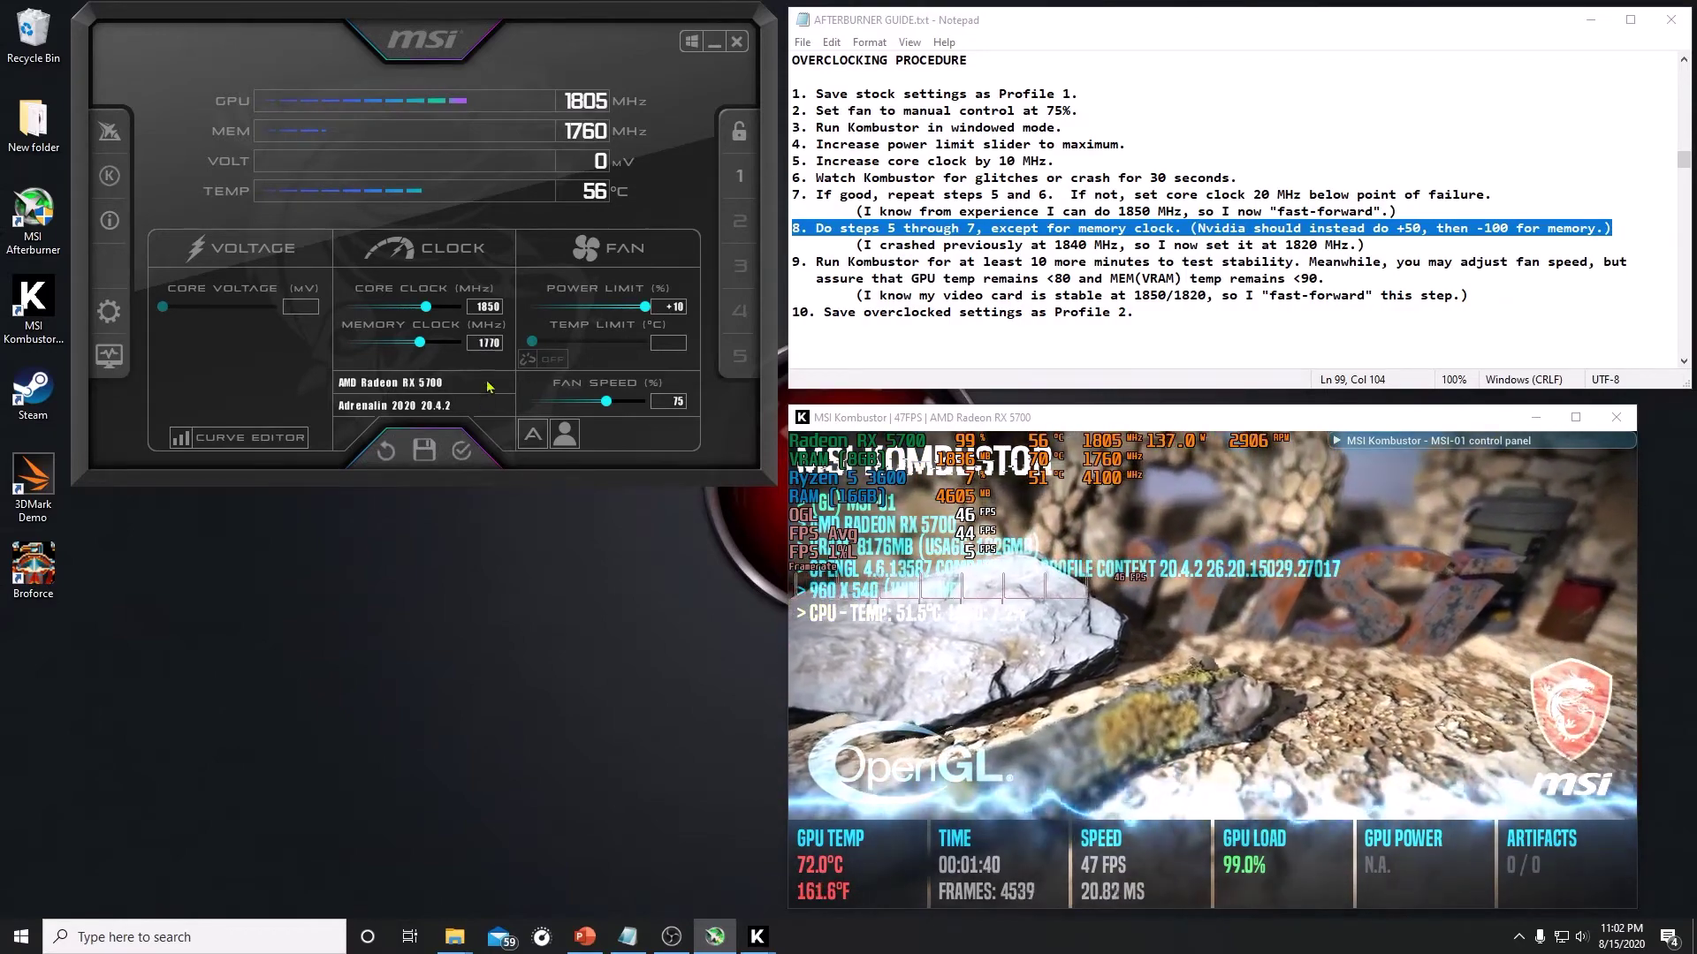
left_click(465, 446)
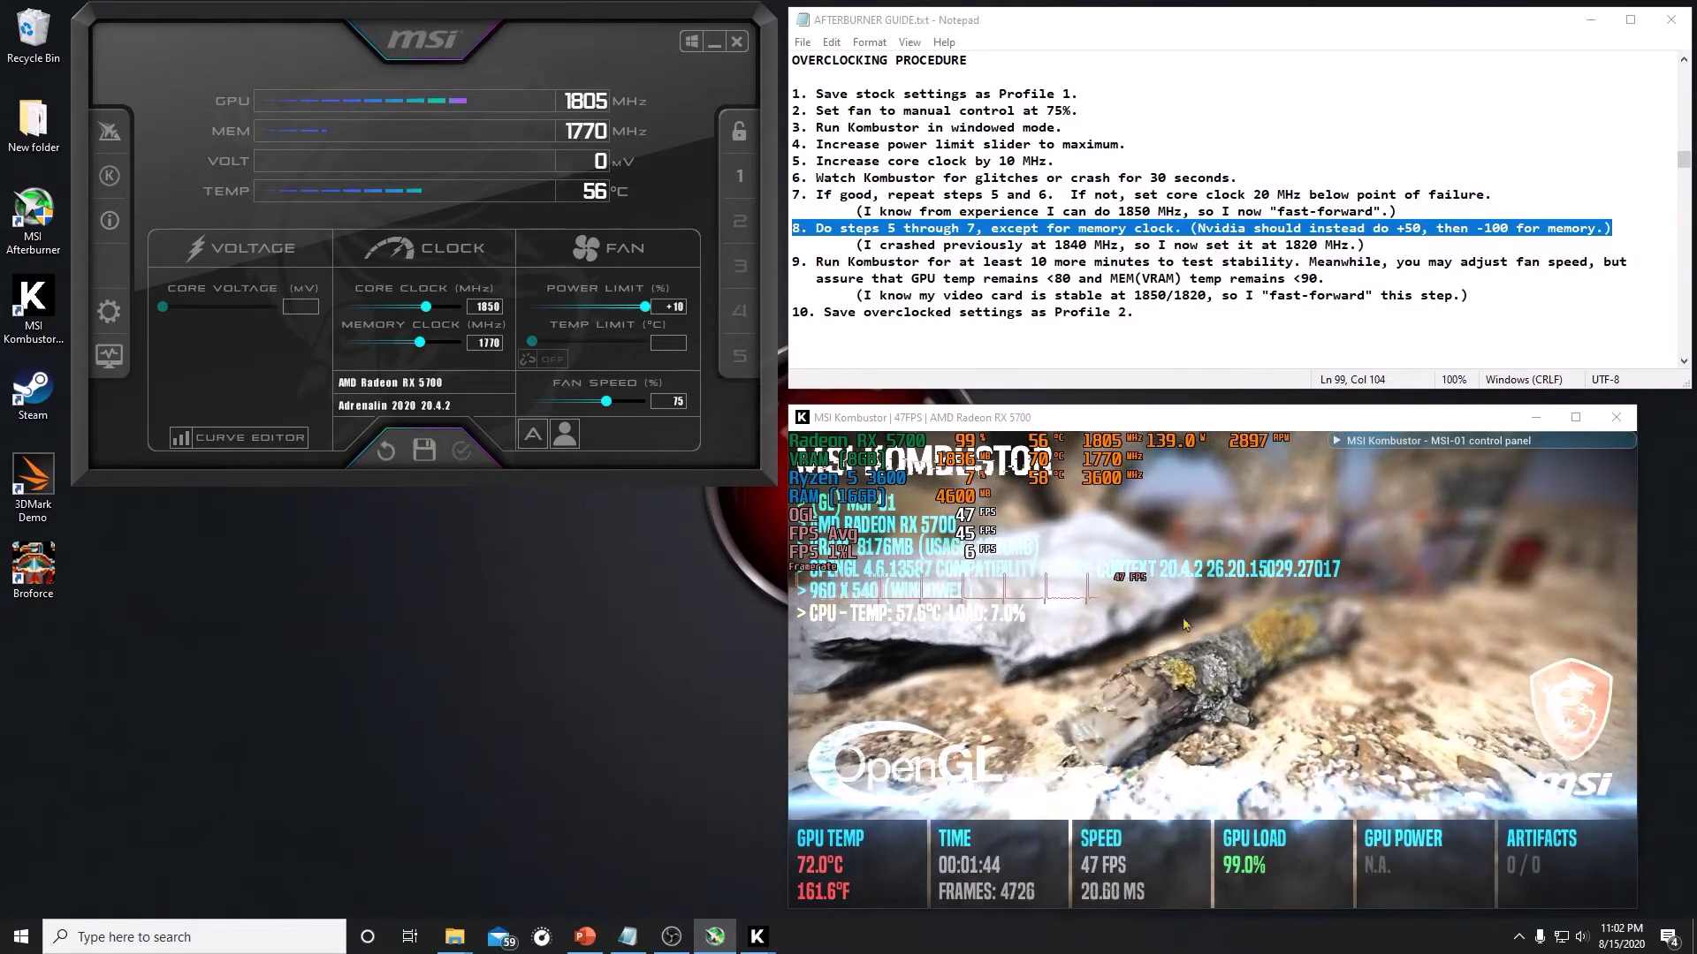
Highlight the parenthetical note under item 8 in Notepad, and set Afterburner's memory clock to 1820 MHz and apply it
left_click(856, 245)
key("shift+End")
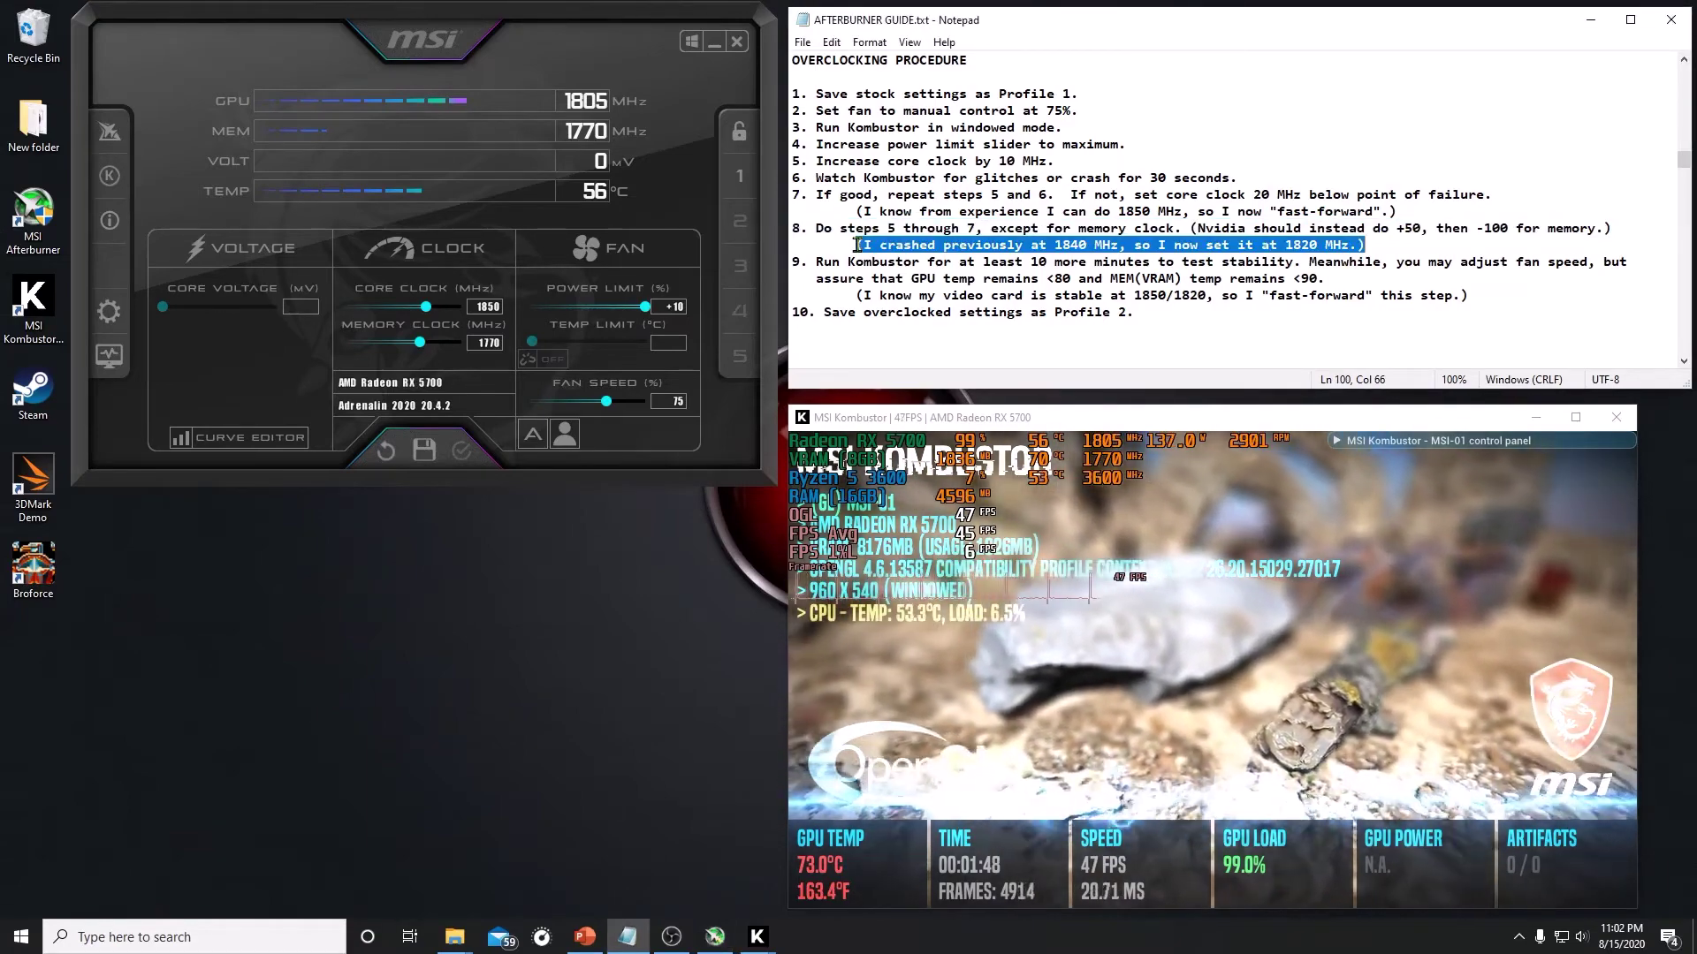
left_click(496, 348)
type("1820")
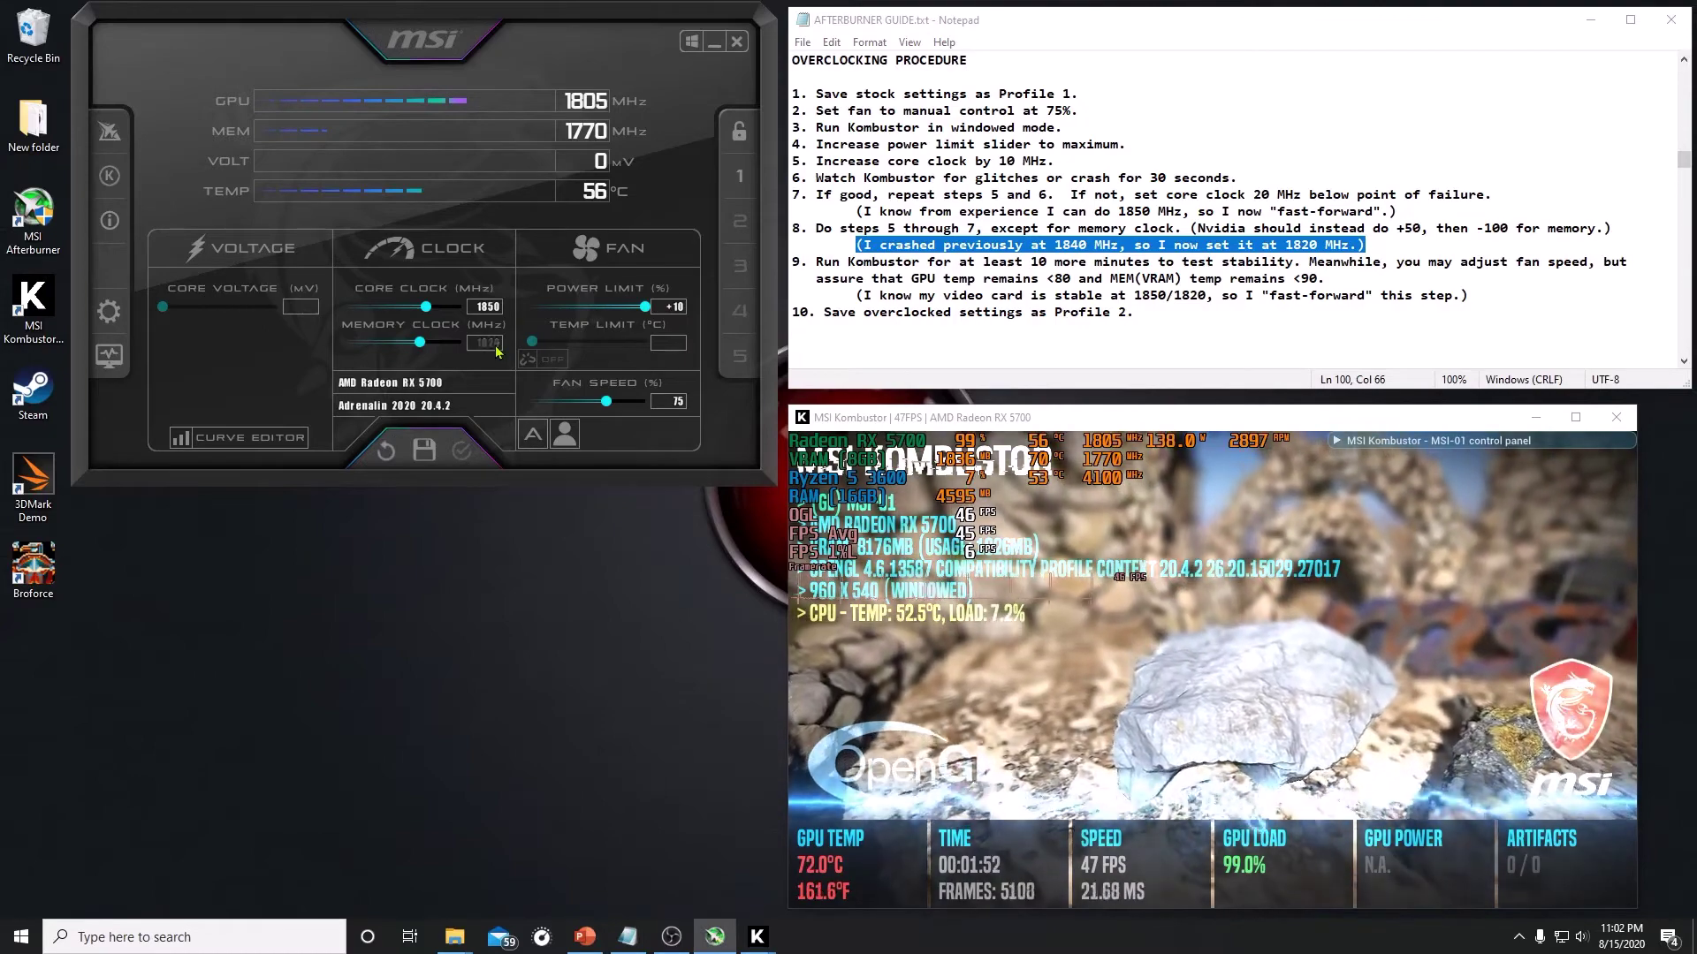
left_click(461, 451)
left_click(461, 452)
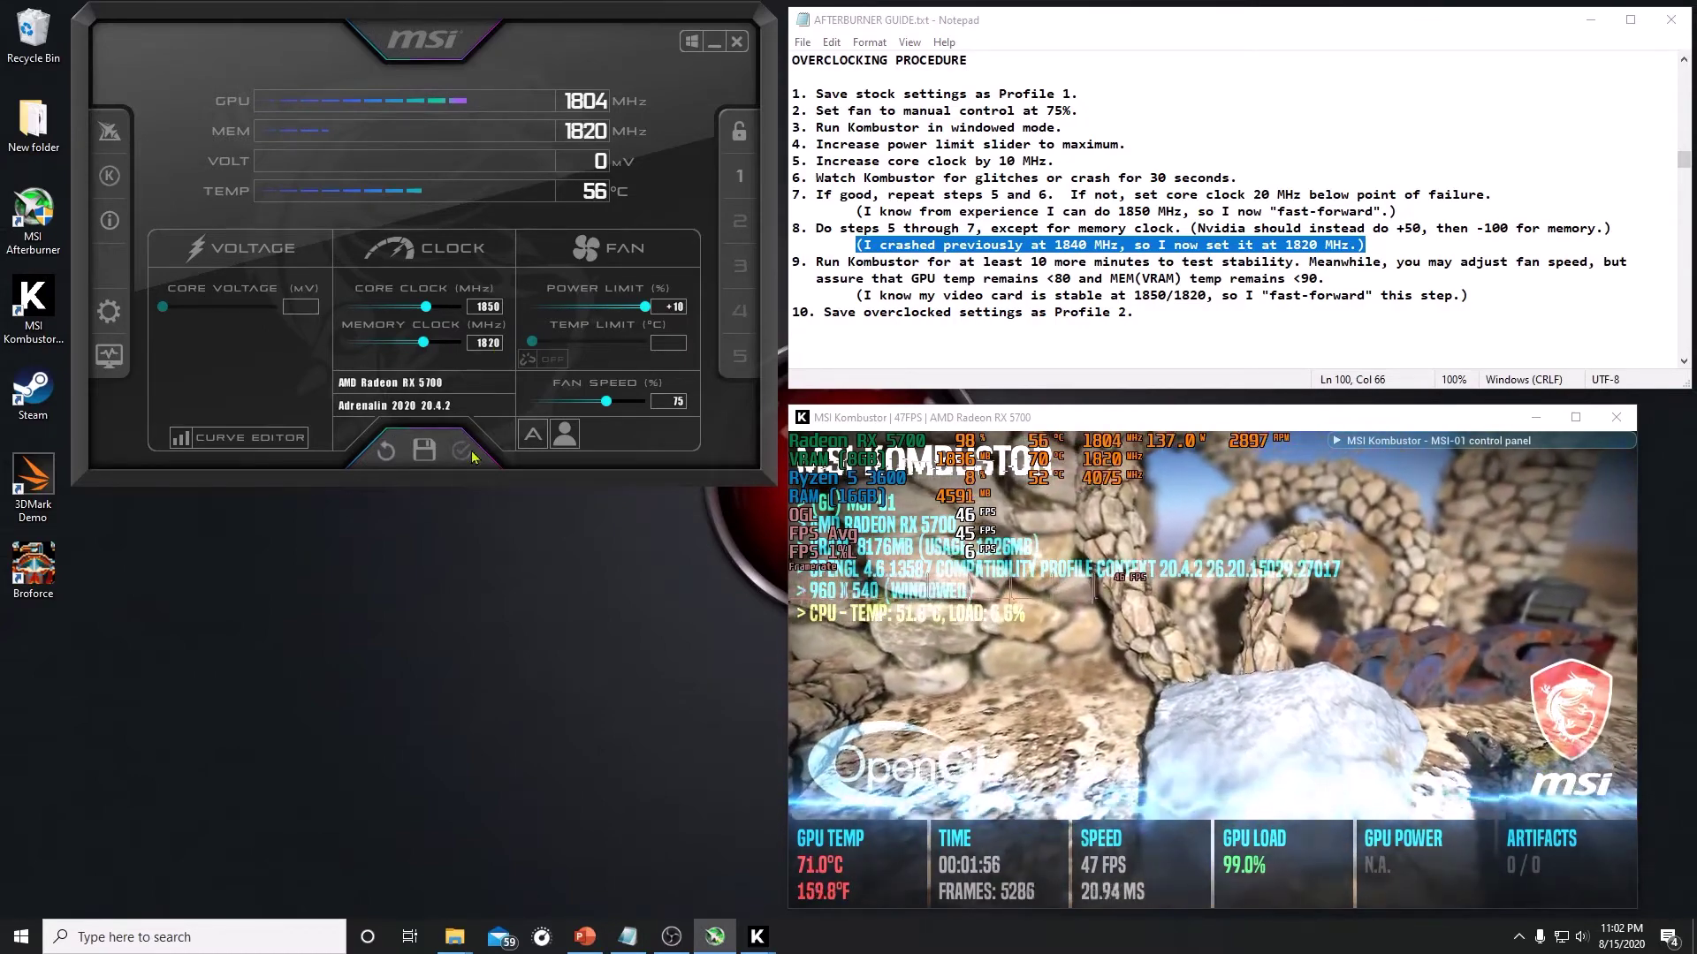
Highlight both lines of procedure item 9 in Notepad, and lower Afterburner's fan speed to 60% and apply it
left_click(793, 261)
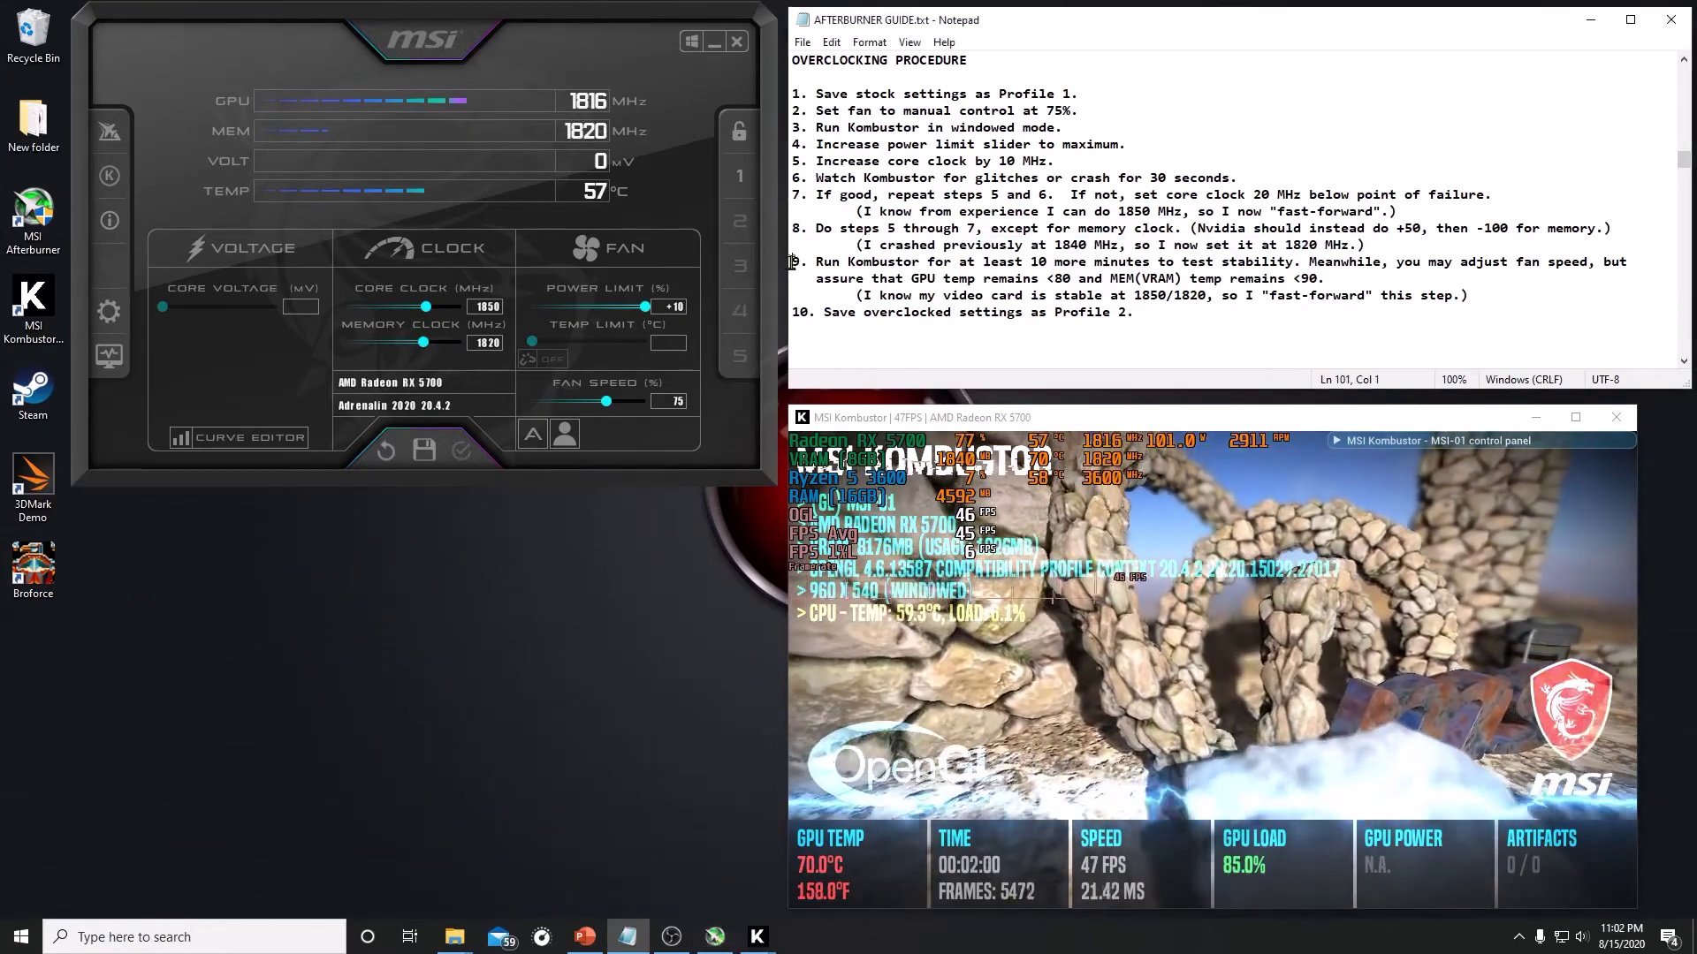
left_click_drag(792, 262, 793, 296)
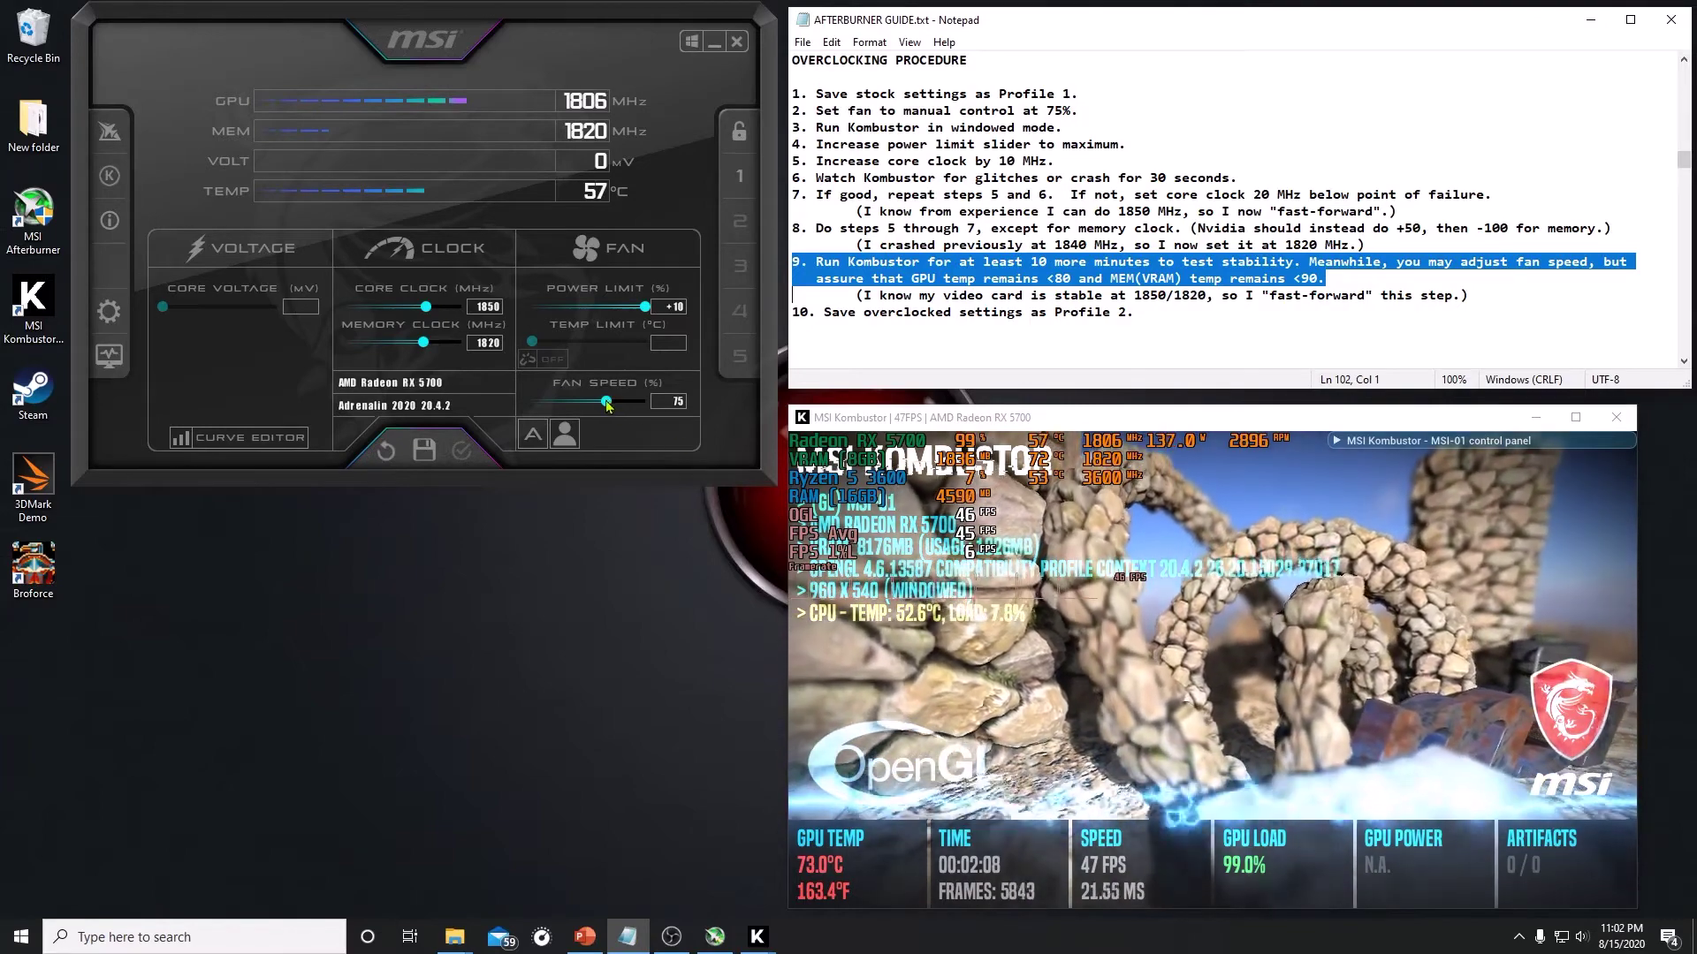
left_click_drag(608, 403, 585, 403)
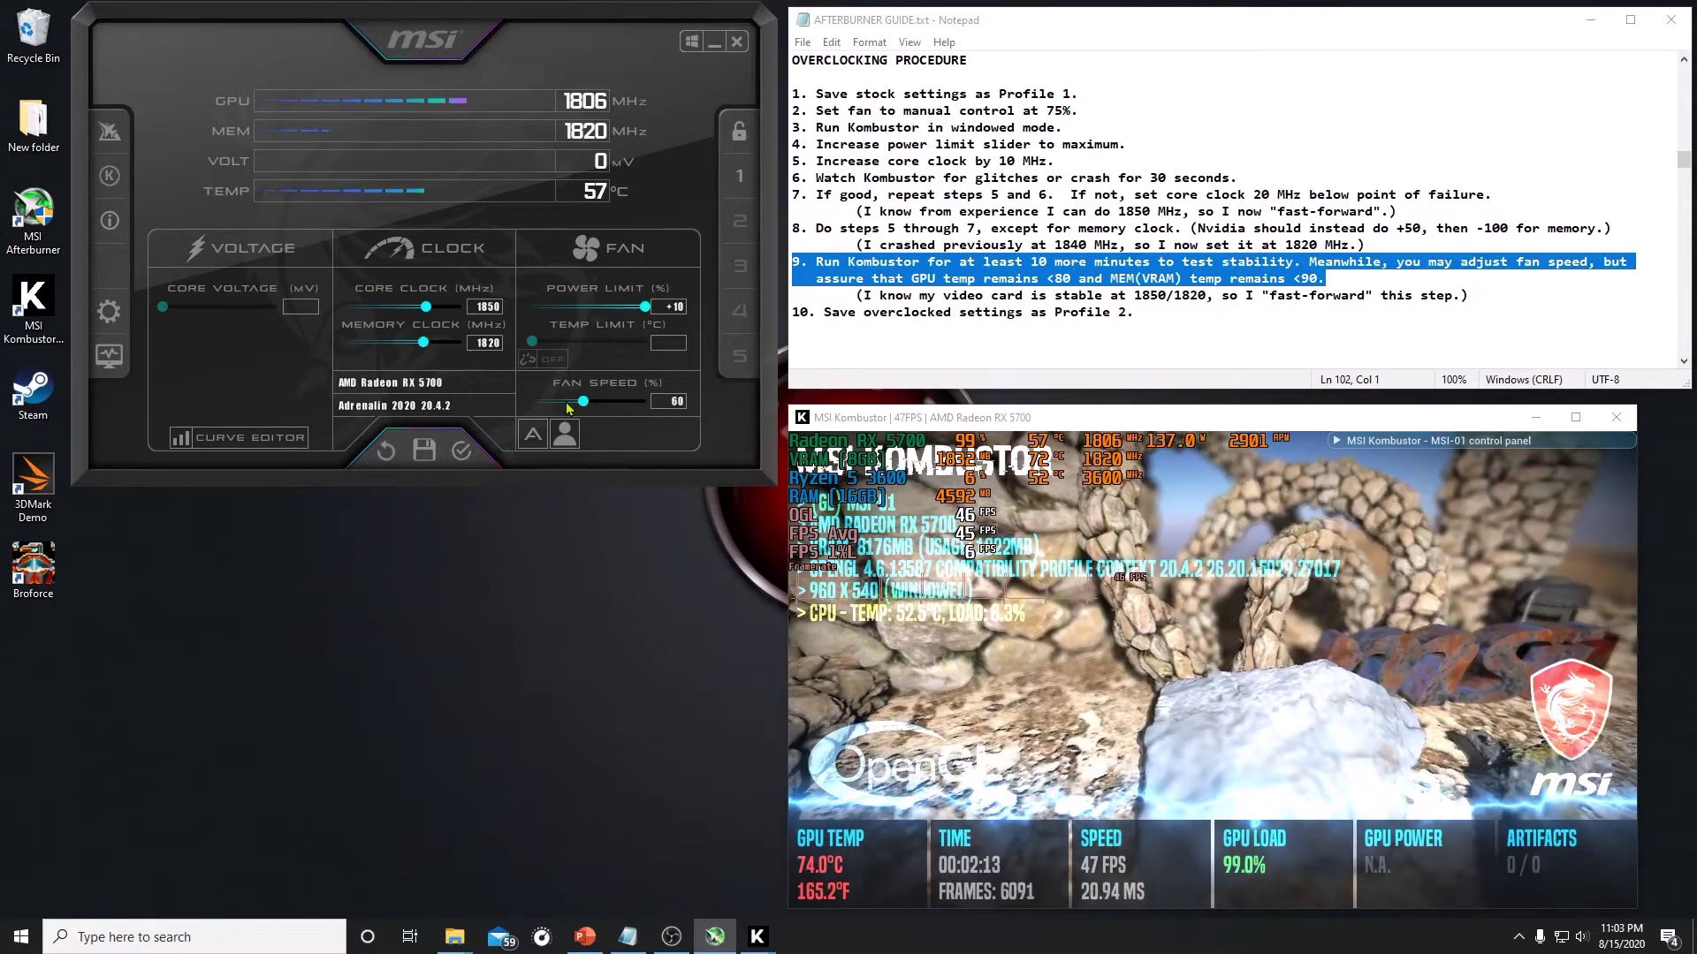
left_click(461, 451)
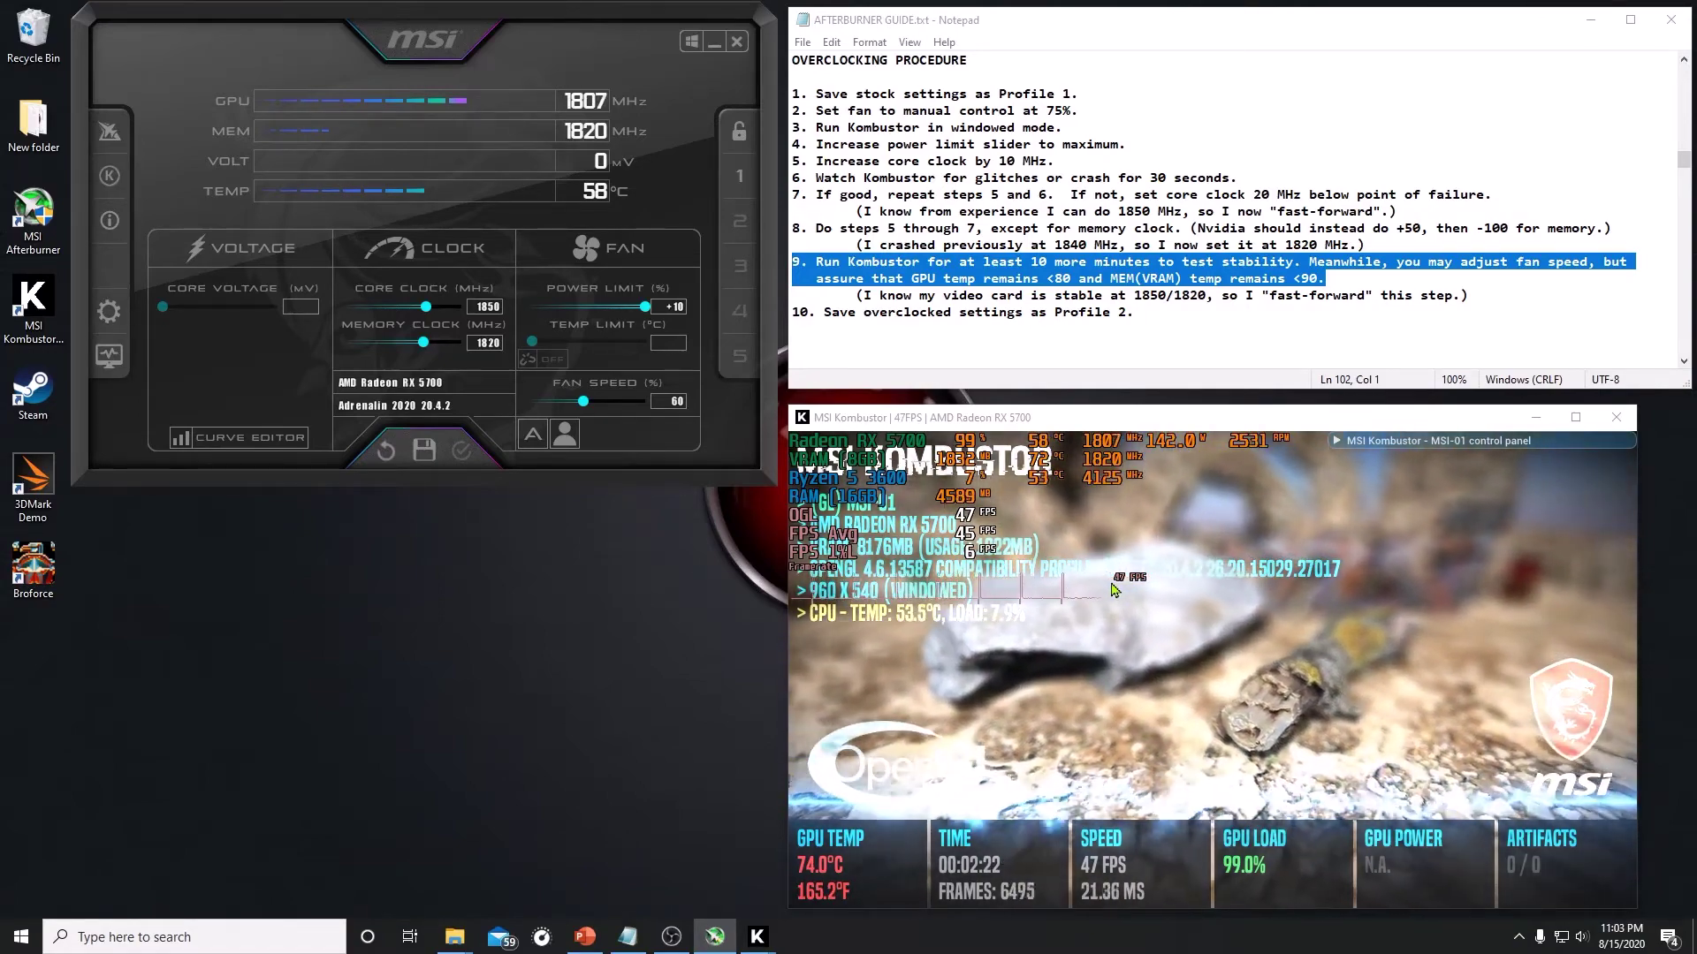
Highlight the note under item 9 and then item 10 in Notepad, and save Afterburner's overclocked settings as Profile 2
left_click(856, 299)
key("shift+End")
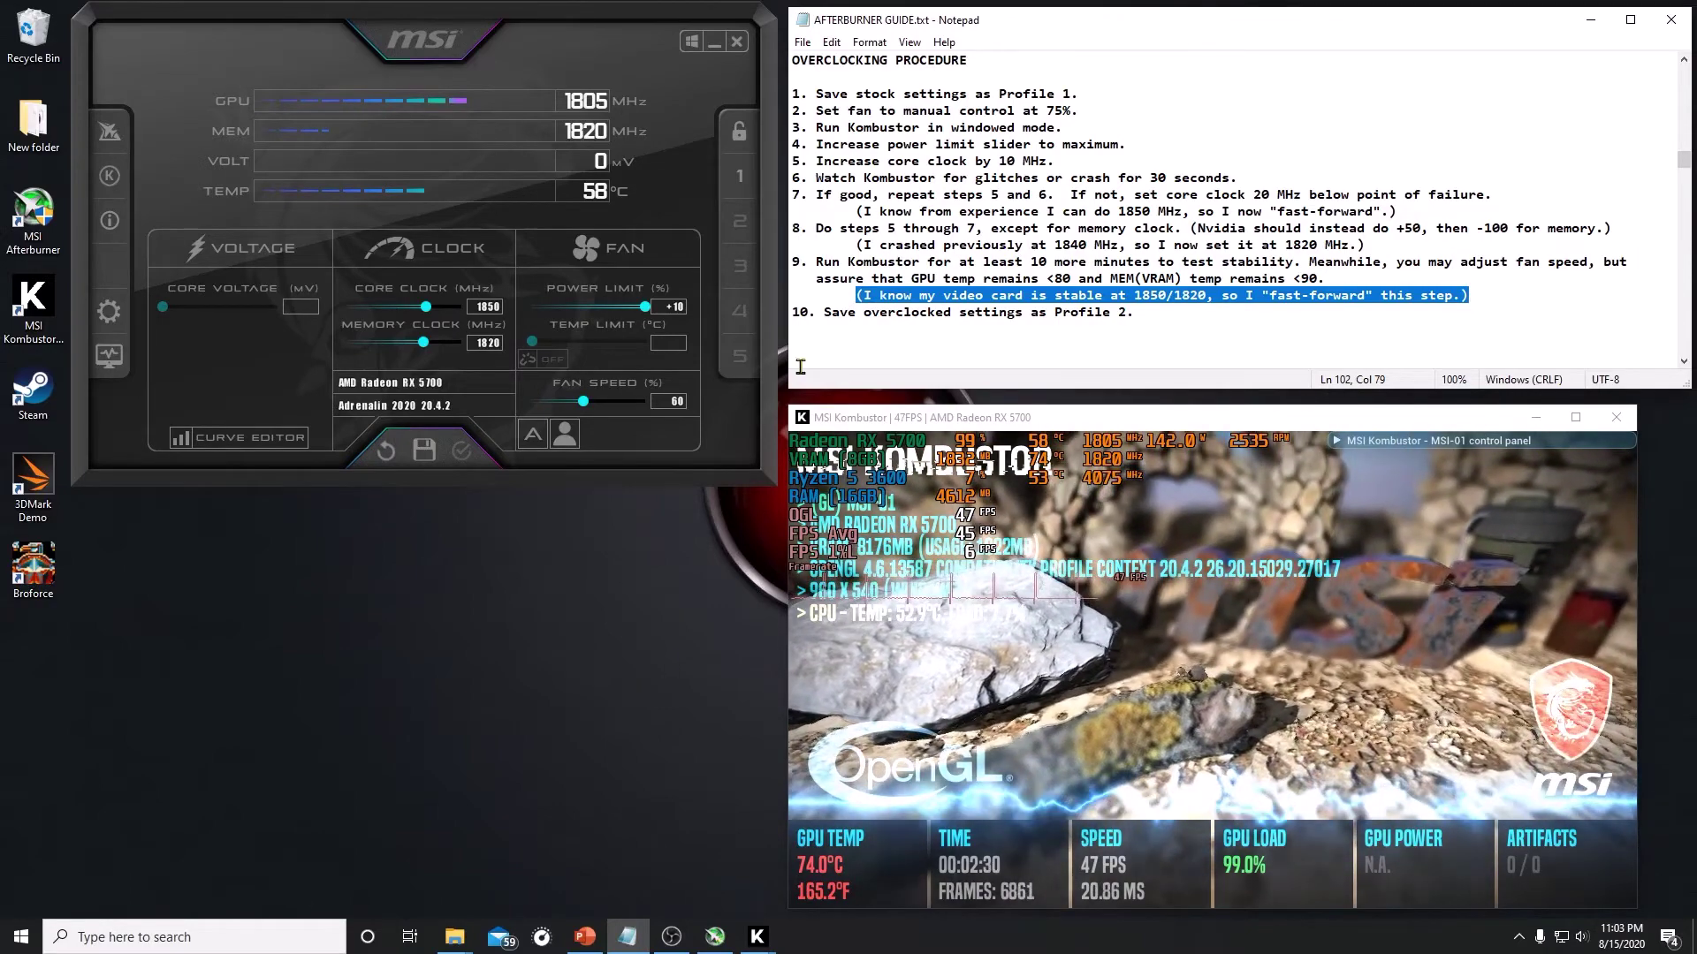
left_click(793, 315)
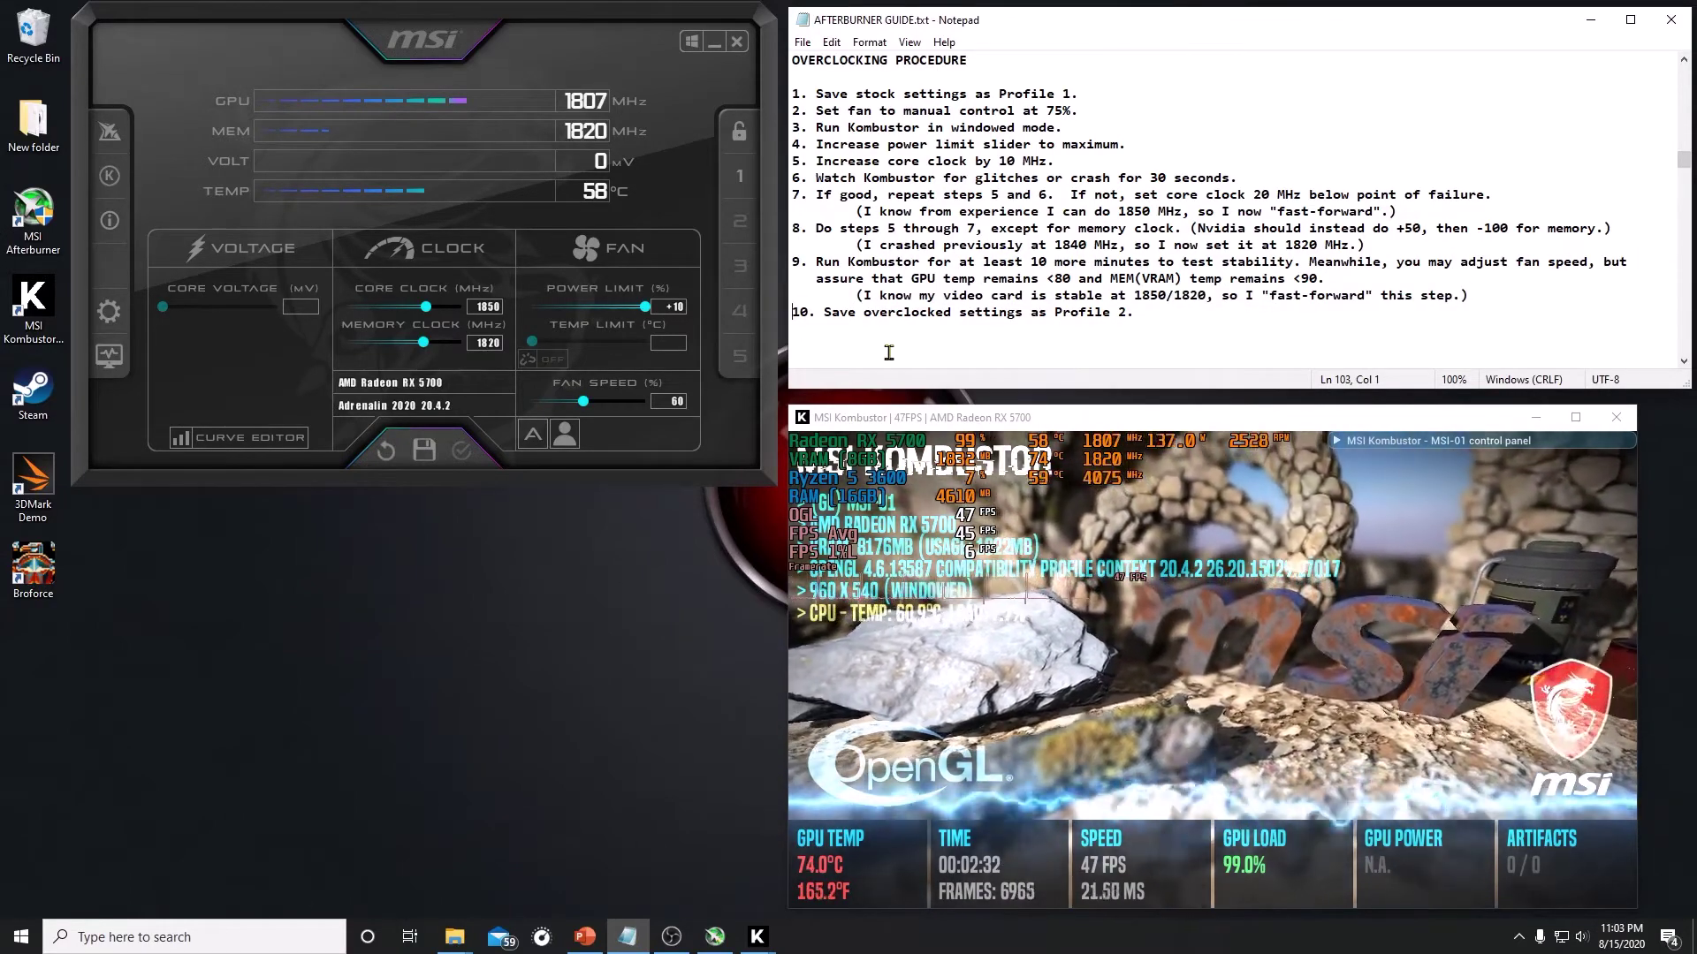
key("shift+End")
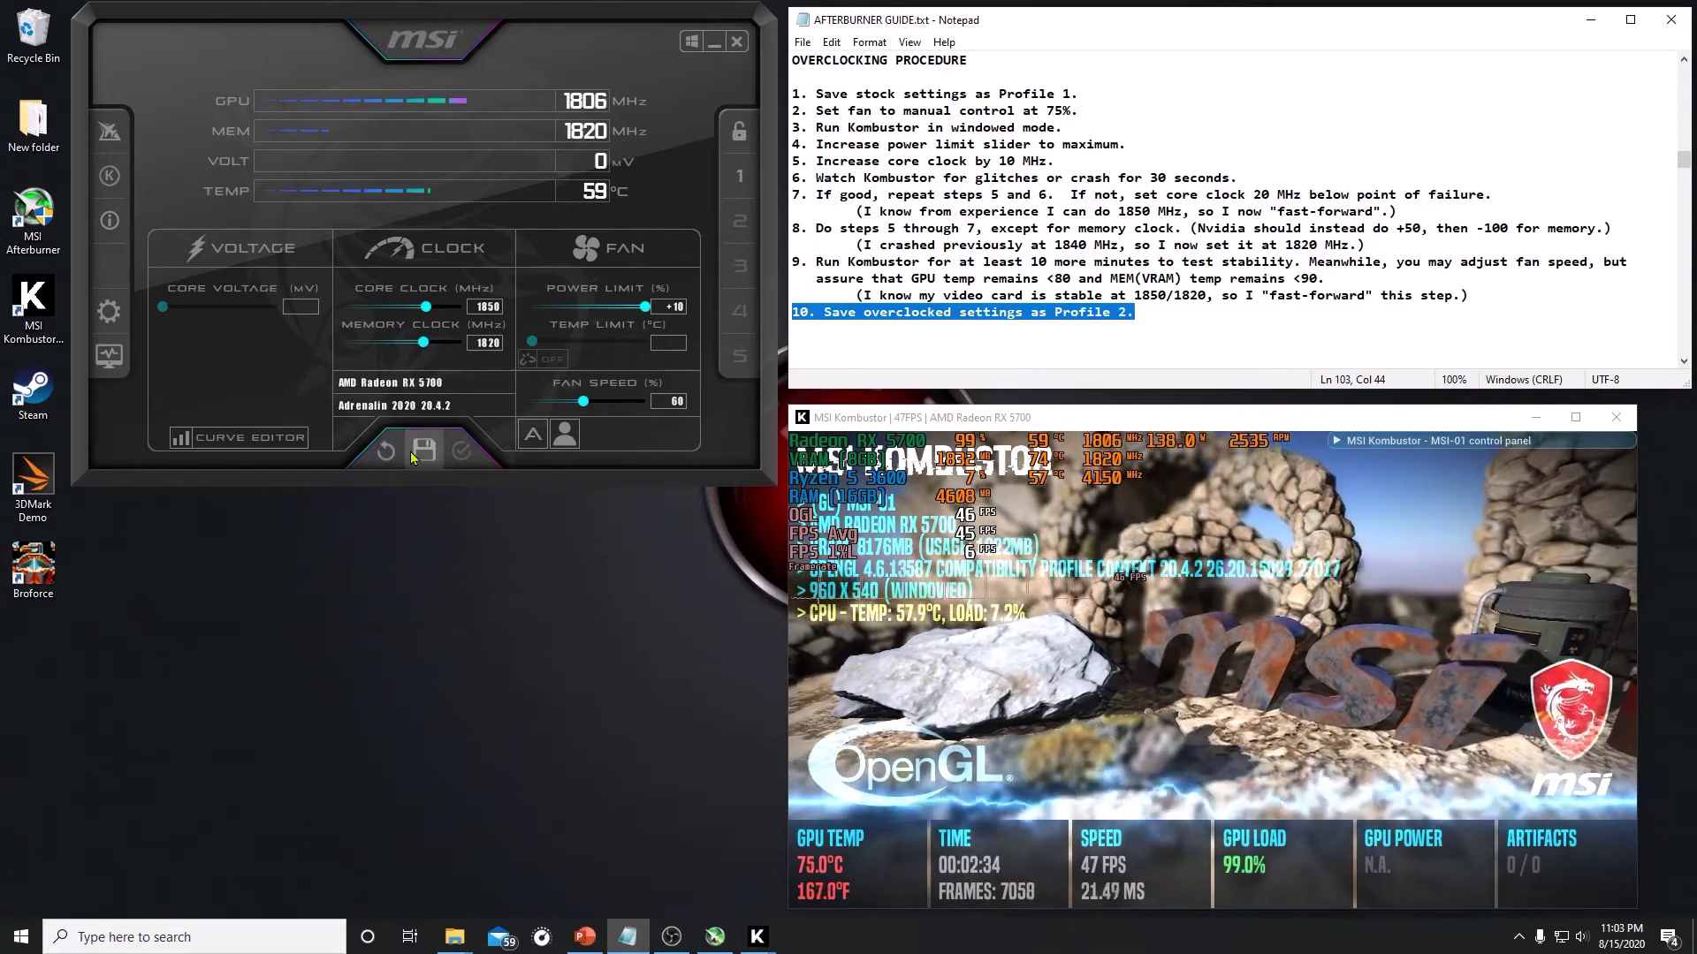
left_click(423, 451)
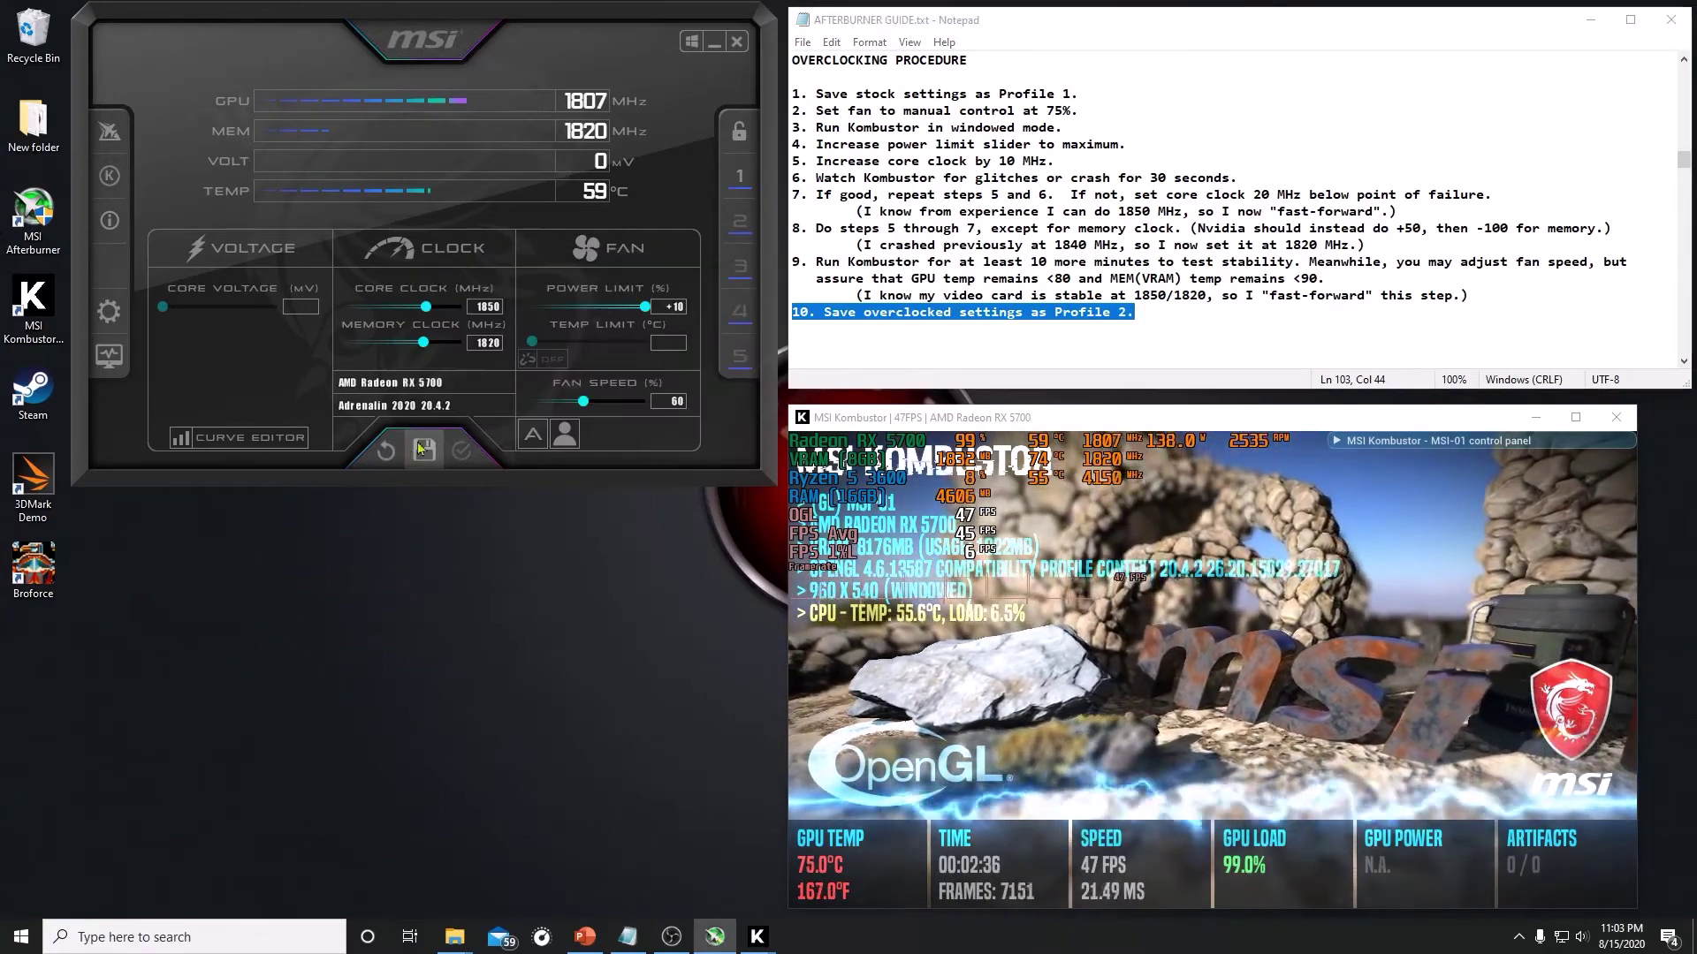
left_click(739, 225)
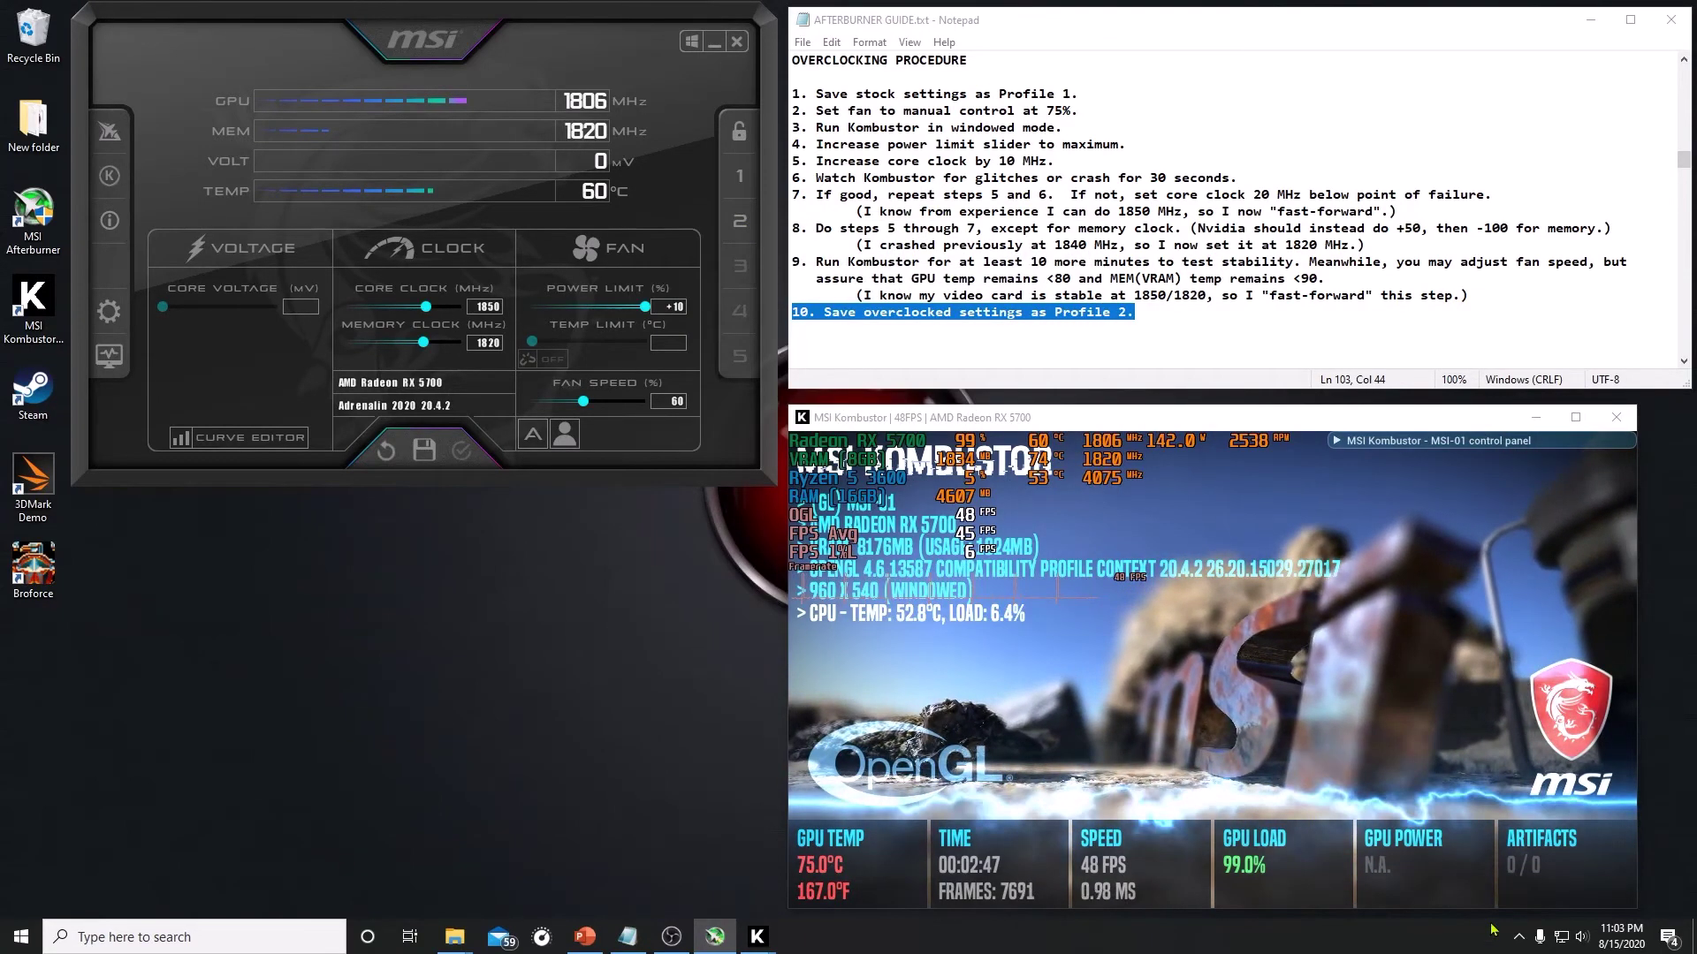
Show the hidden notification-area icons, and highlight the introductory paragraph of the undervolting procedure in Notepad
left_click(1519, 937)
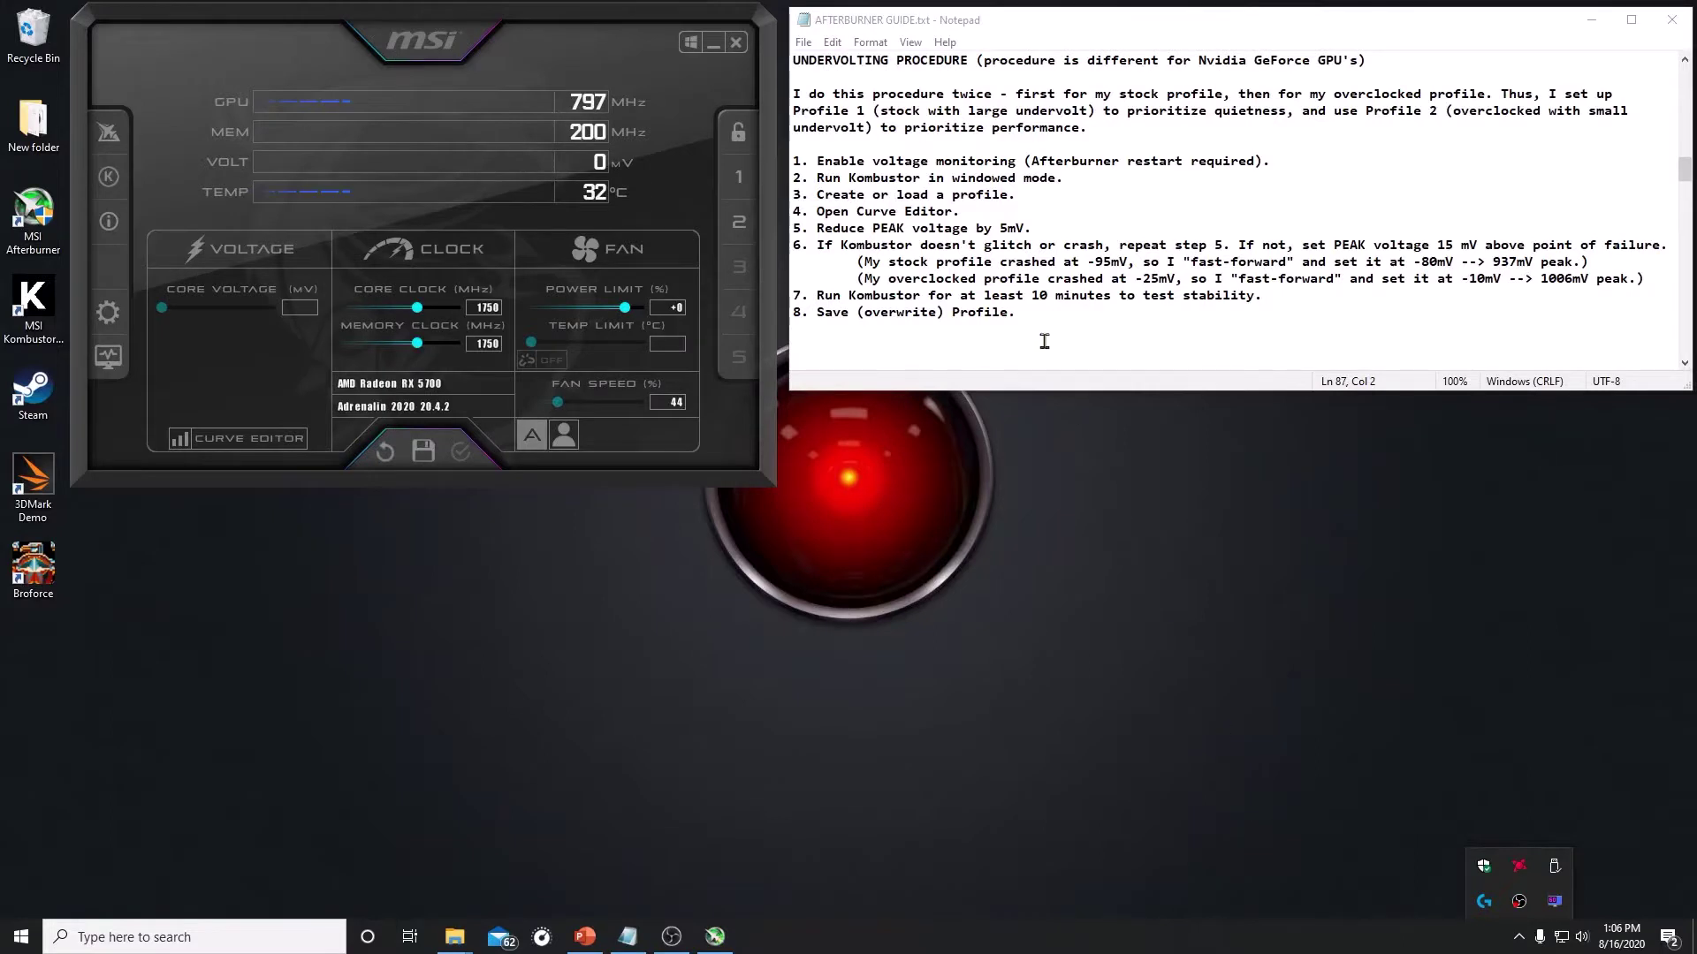
left_click_drag(794, 94, 801, 143)
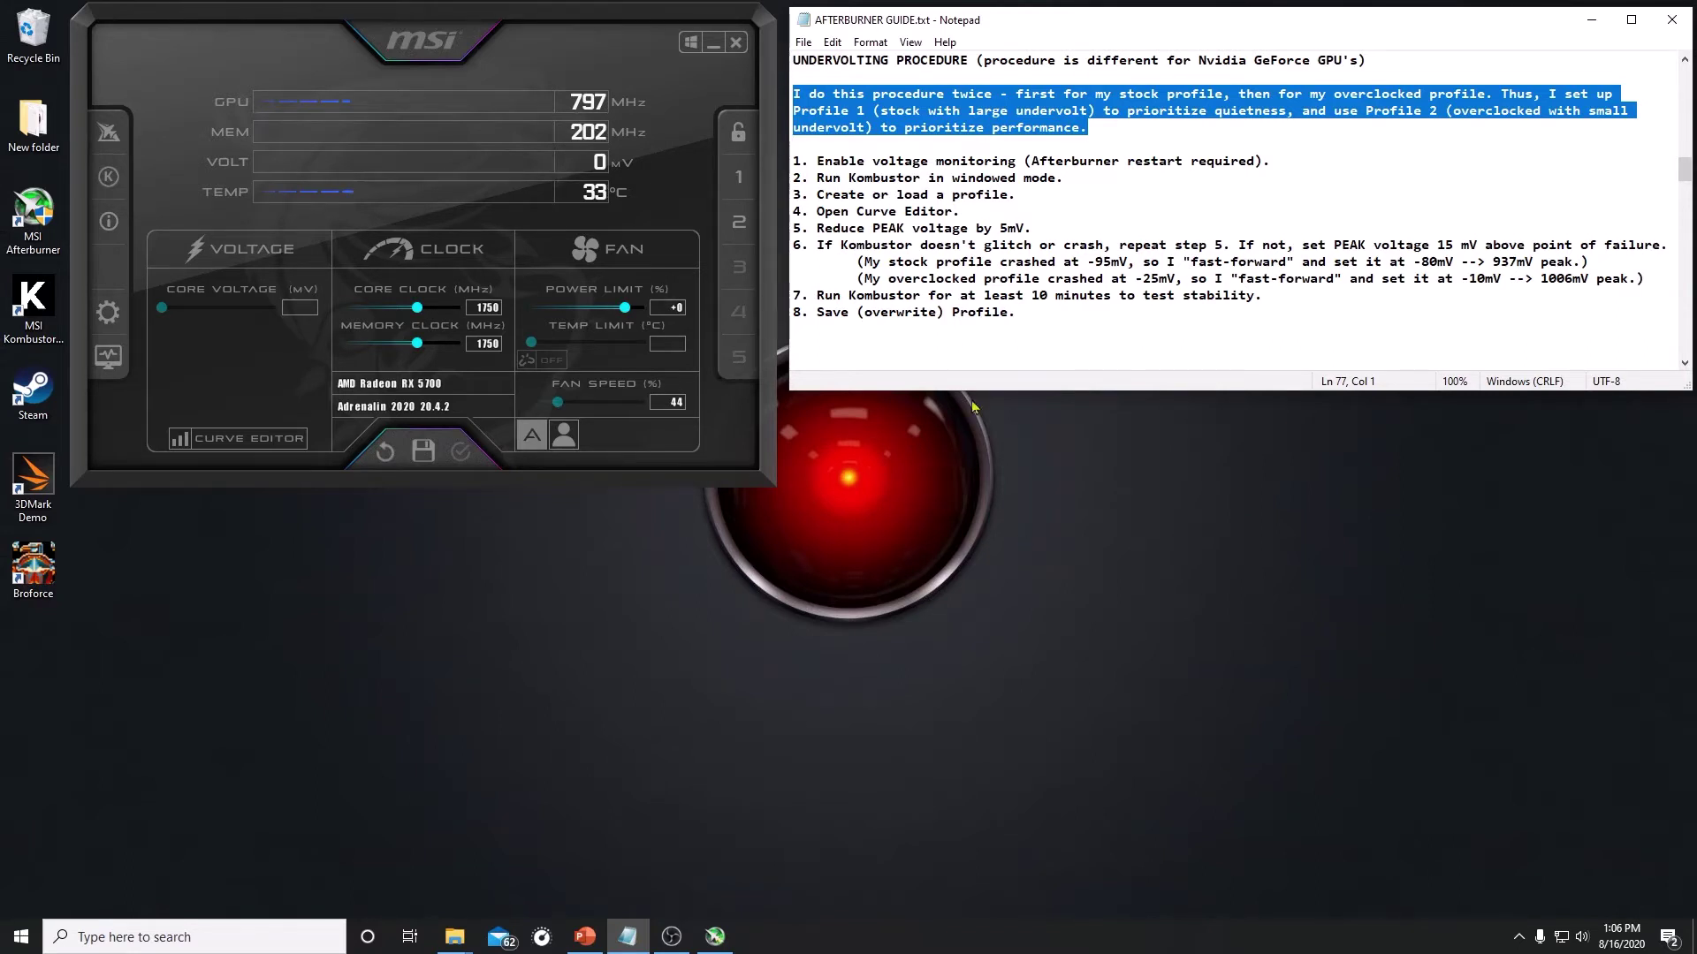
Highlight undervolting procedure item 1 in Notepad, and enable Unlock voltage monitoring in Afterburner's properties, applying it with a restart
left_click(793, 166)
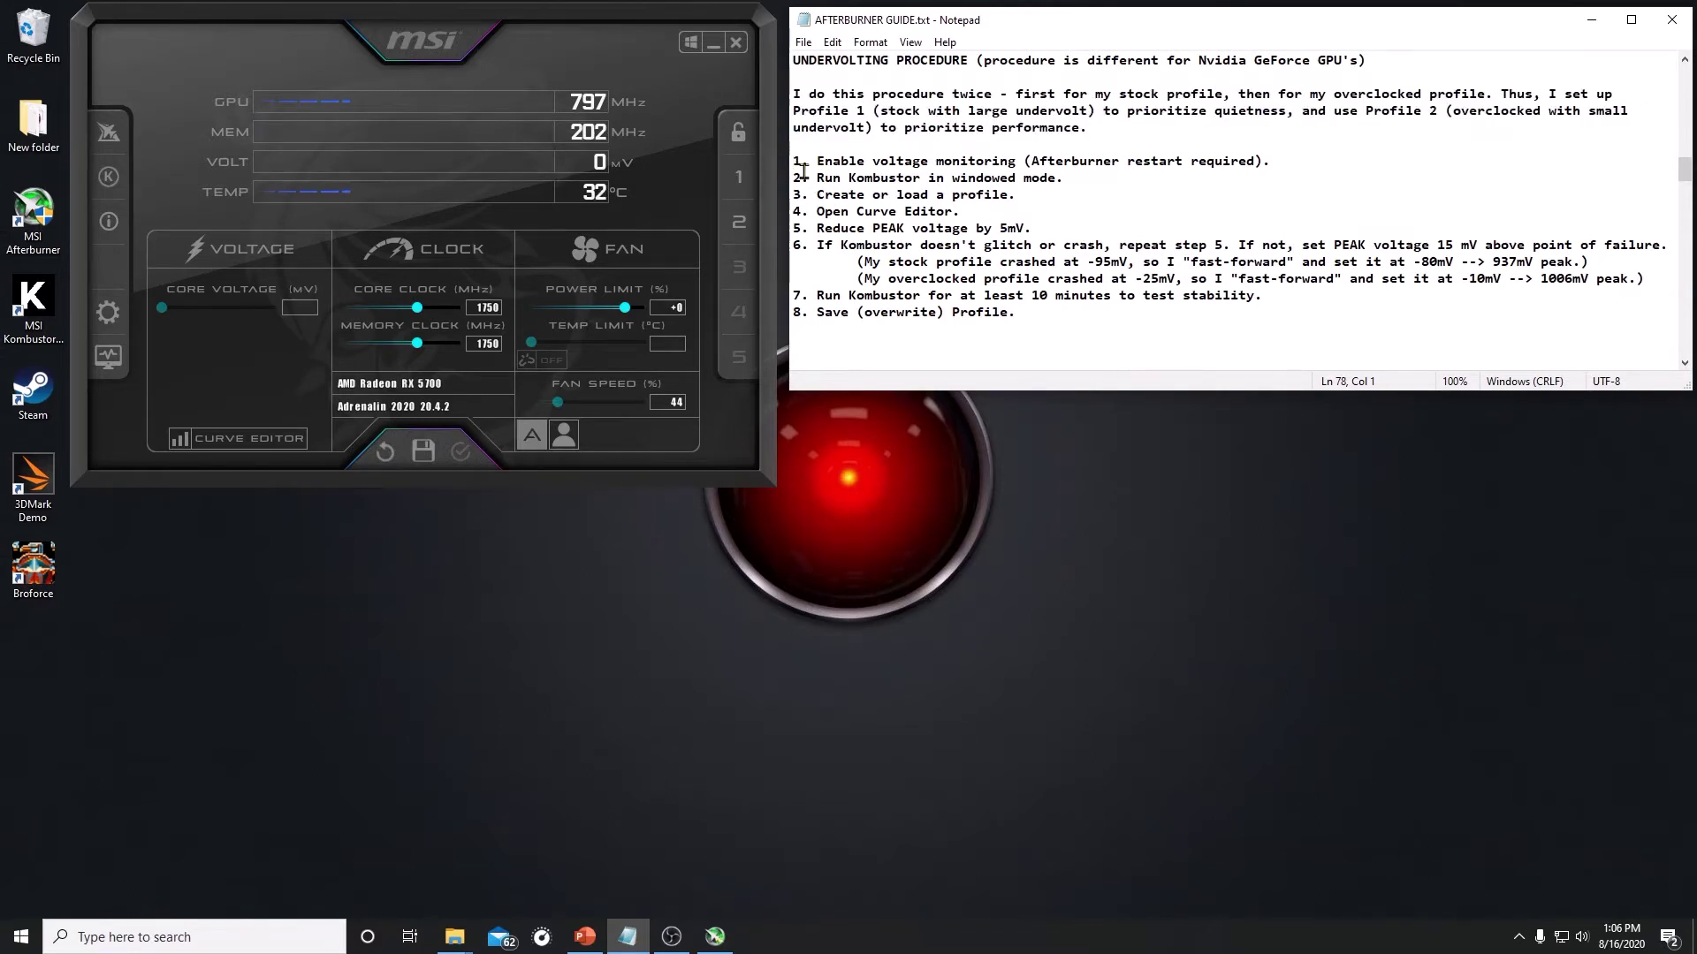
key("shift+End")
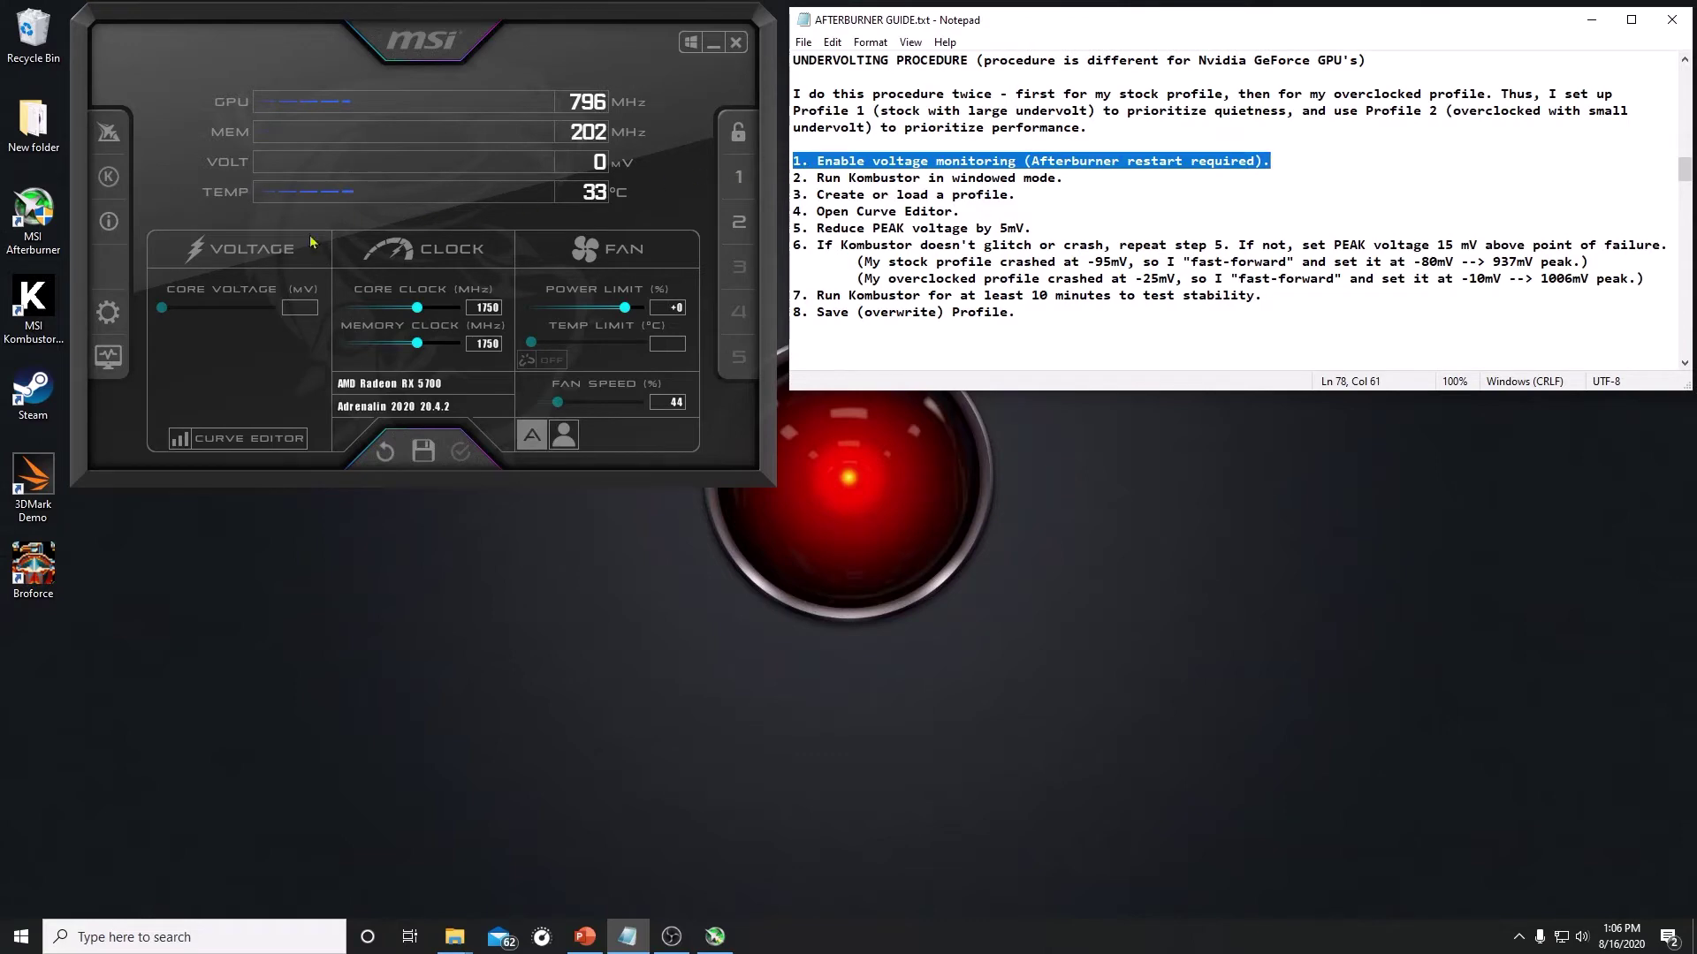
left_click(104, 307)
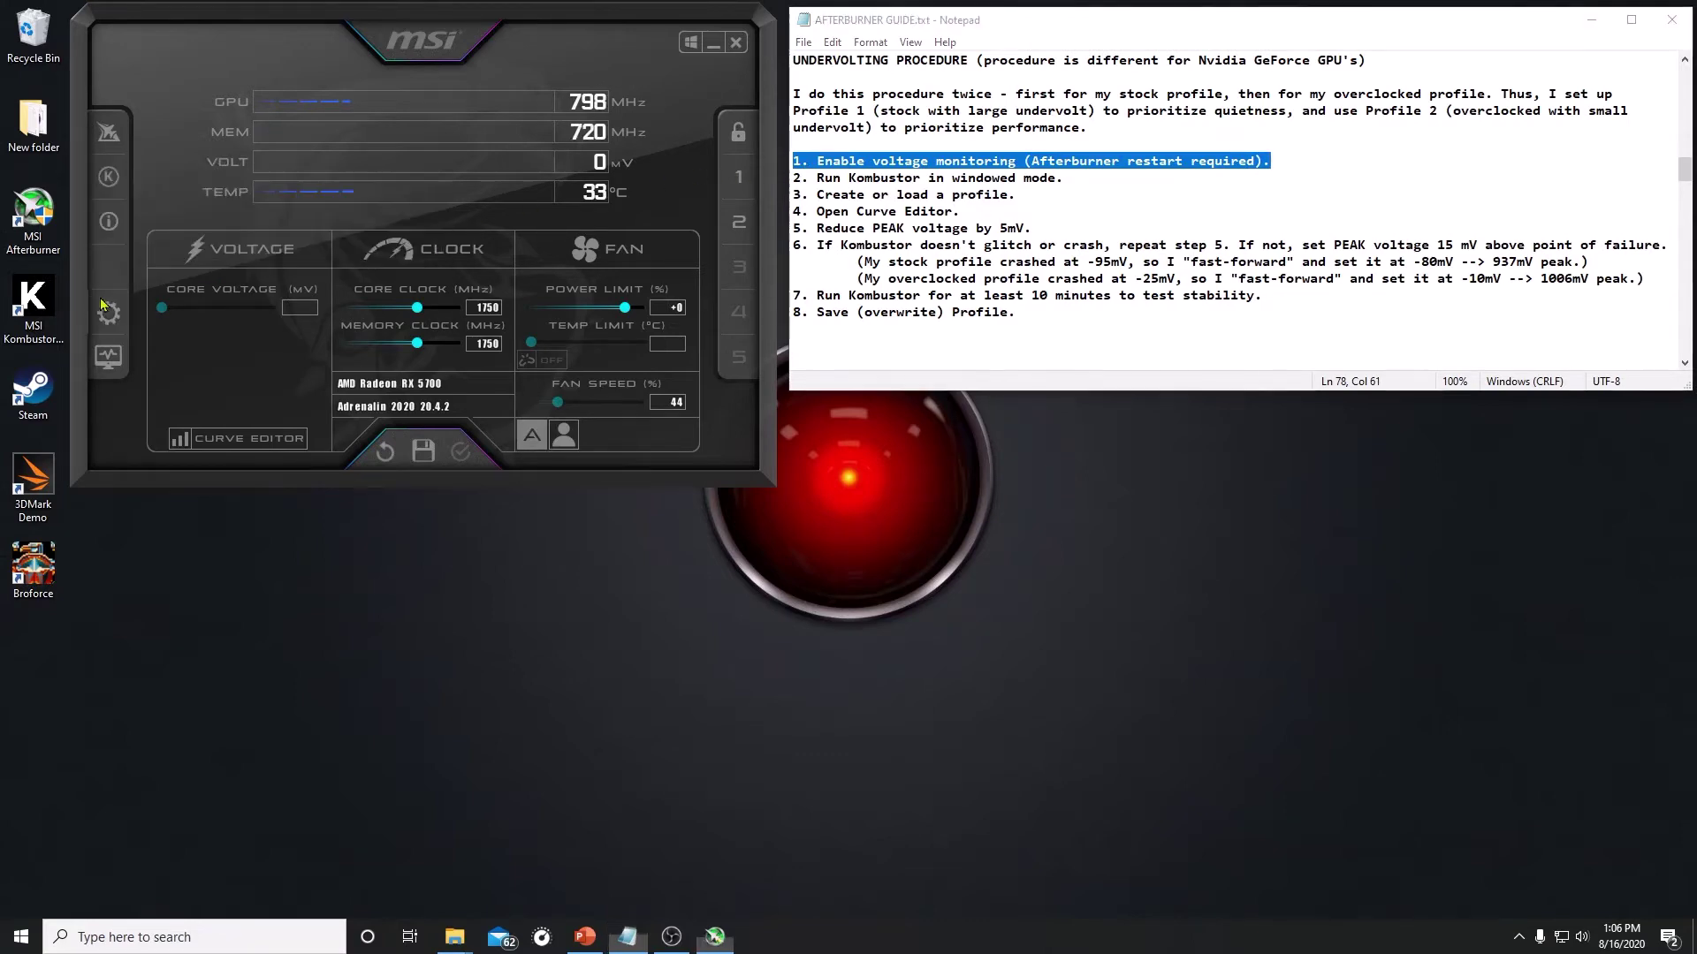
left_click(112, 371)
left_click(343, 676)
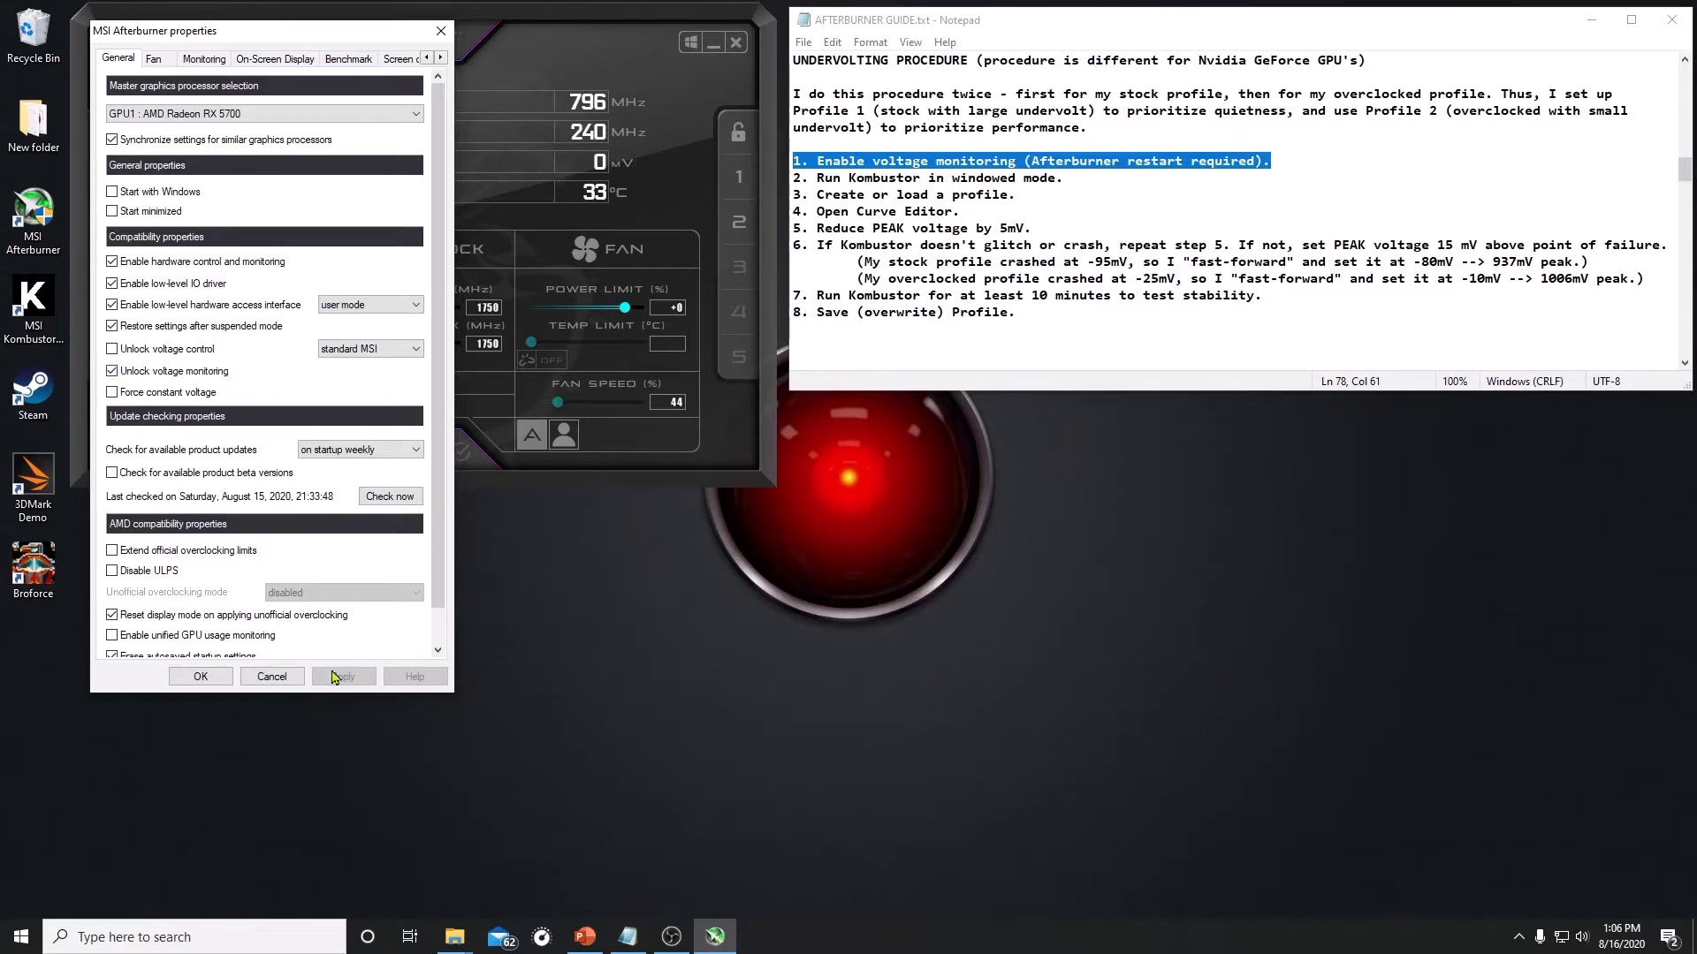
left_click(486, 292)
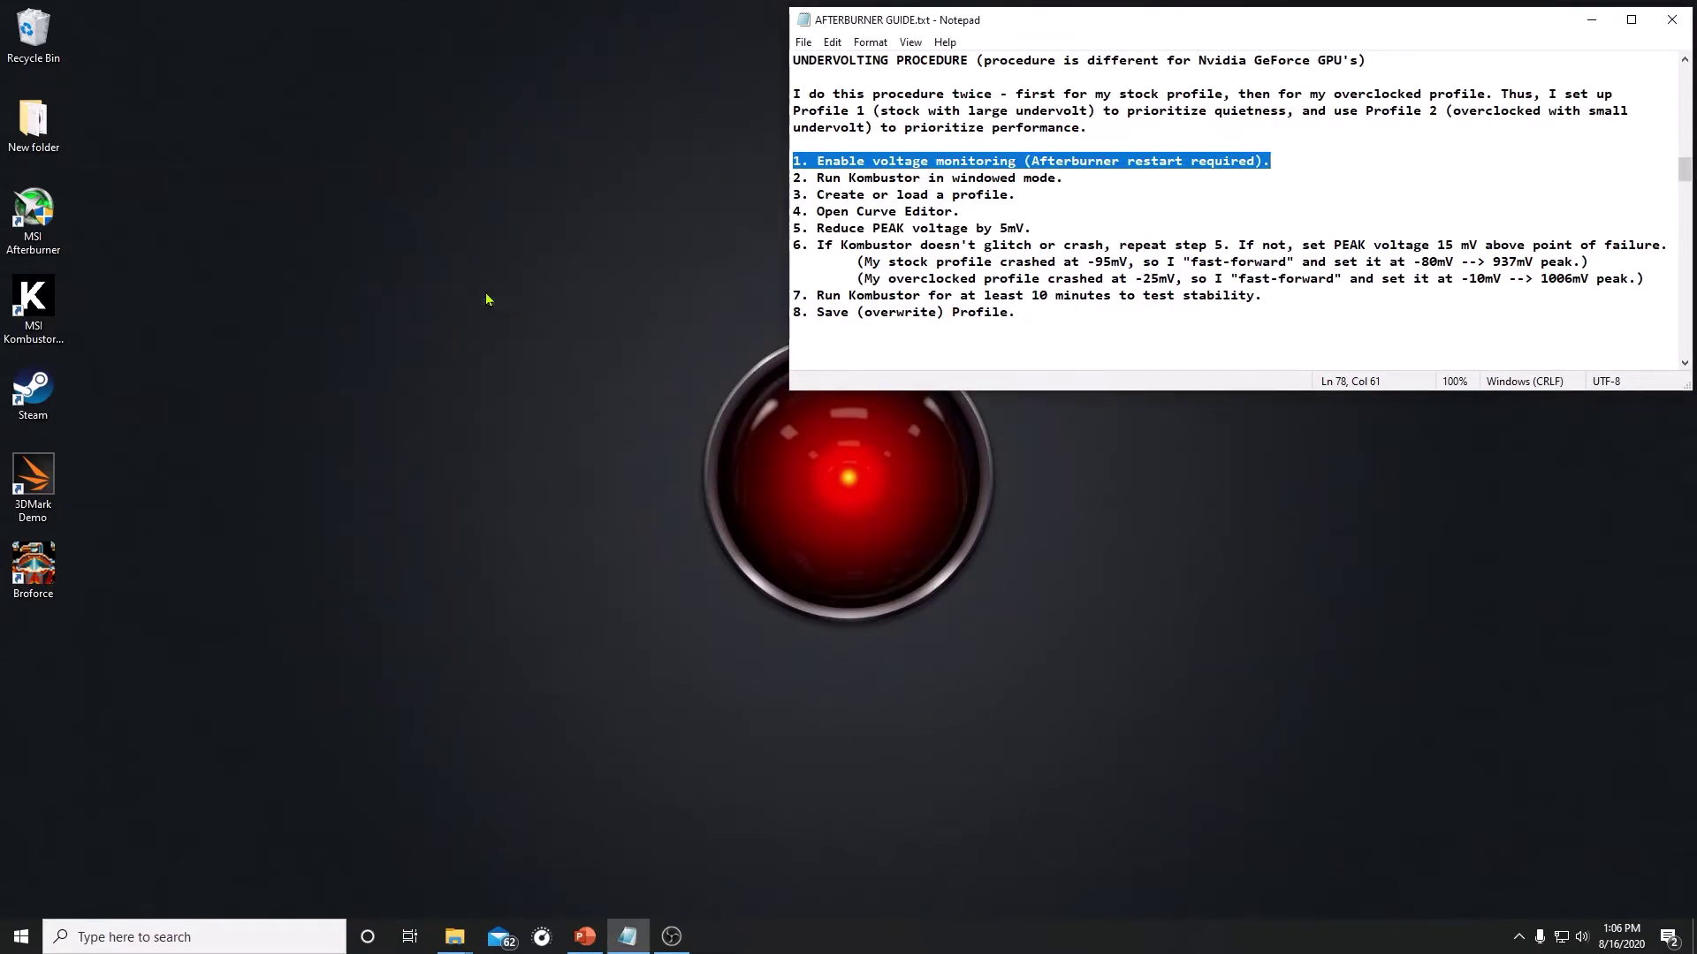
Highlight procedure item 2 in Notepad, and launch Kombustor from Afterburner
left_click(795, 181)
key("shift+End")
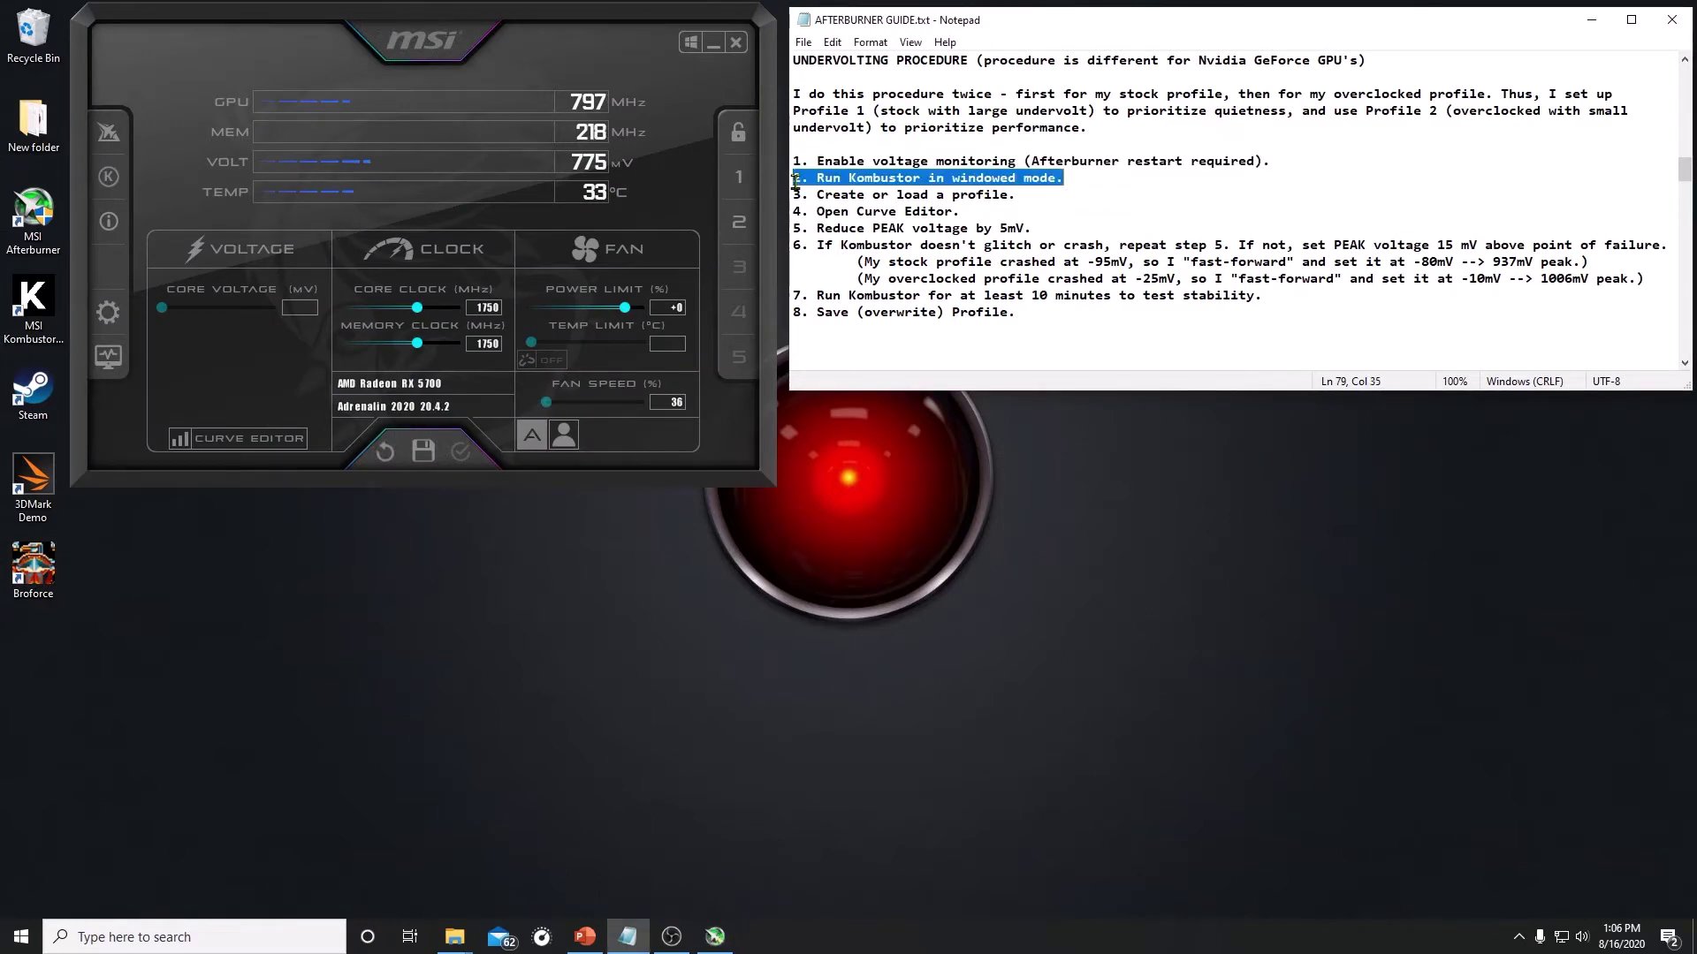
left_click(111, 178)
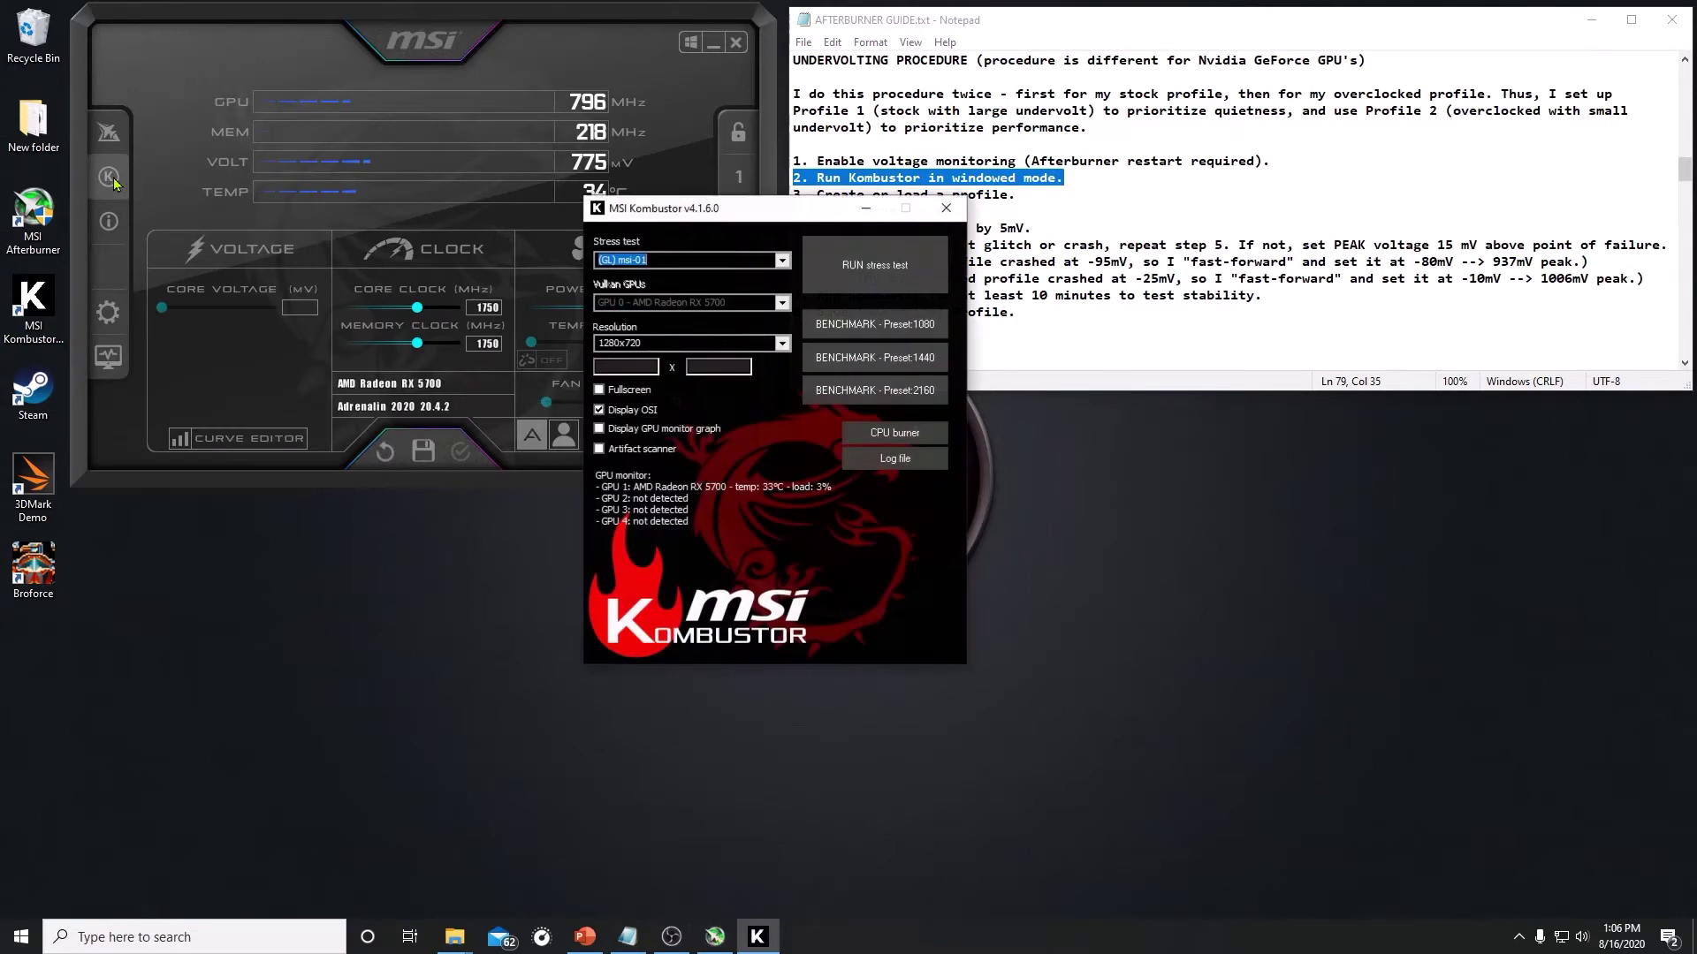
Run Kombustor's stress test in a 960x540 window, and place the test window below Notepad
left_click(784, 347)
scroll(778, 371, "up", 2)
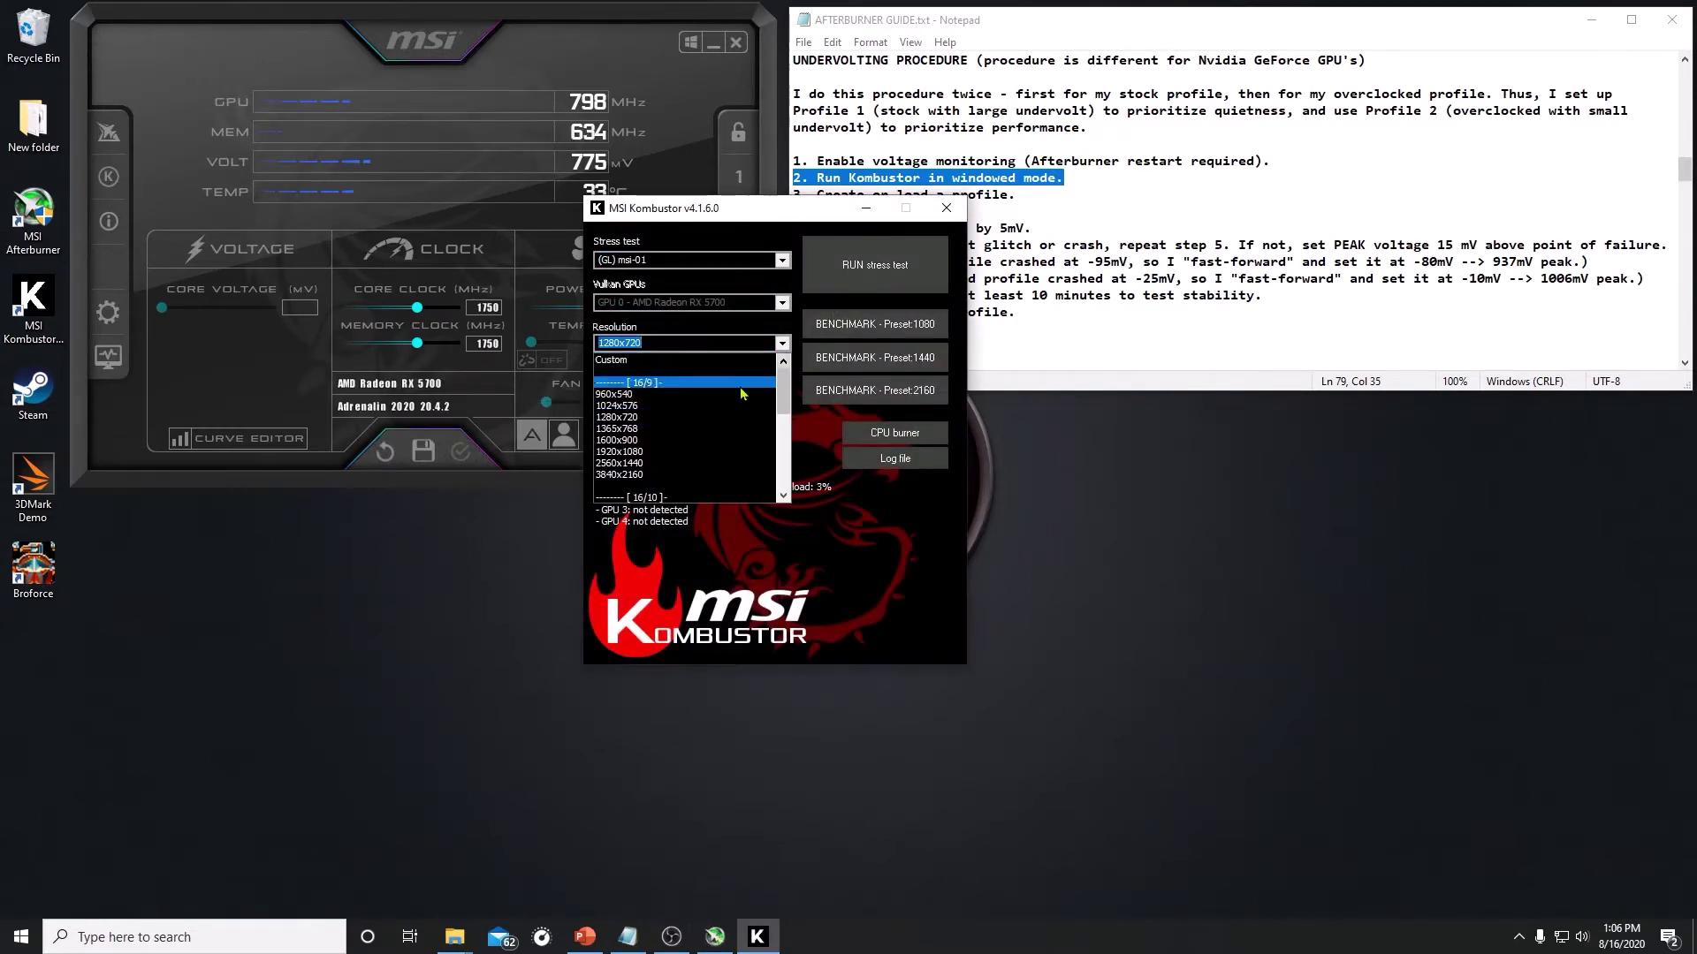
left_click(737, 396)
left_click(847, 269)
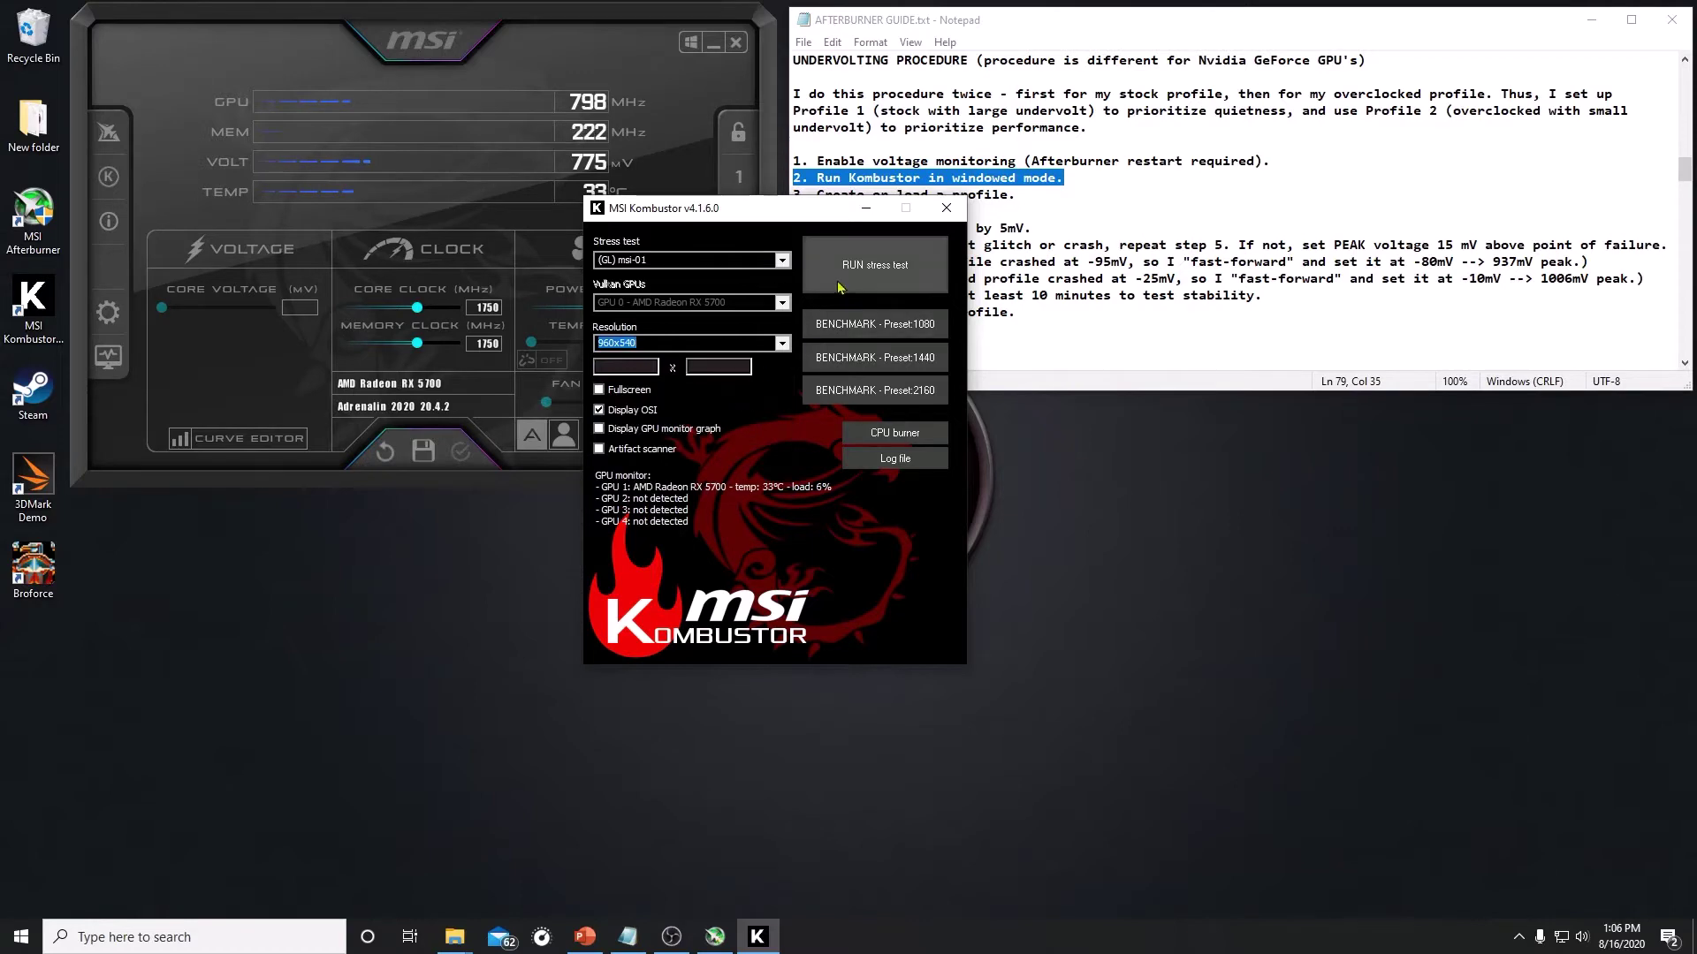
left_click(862, 216)
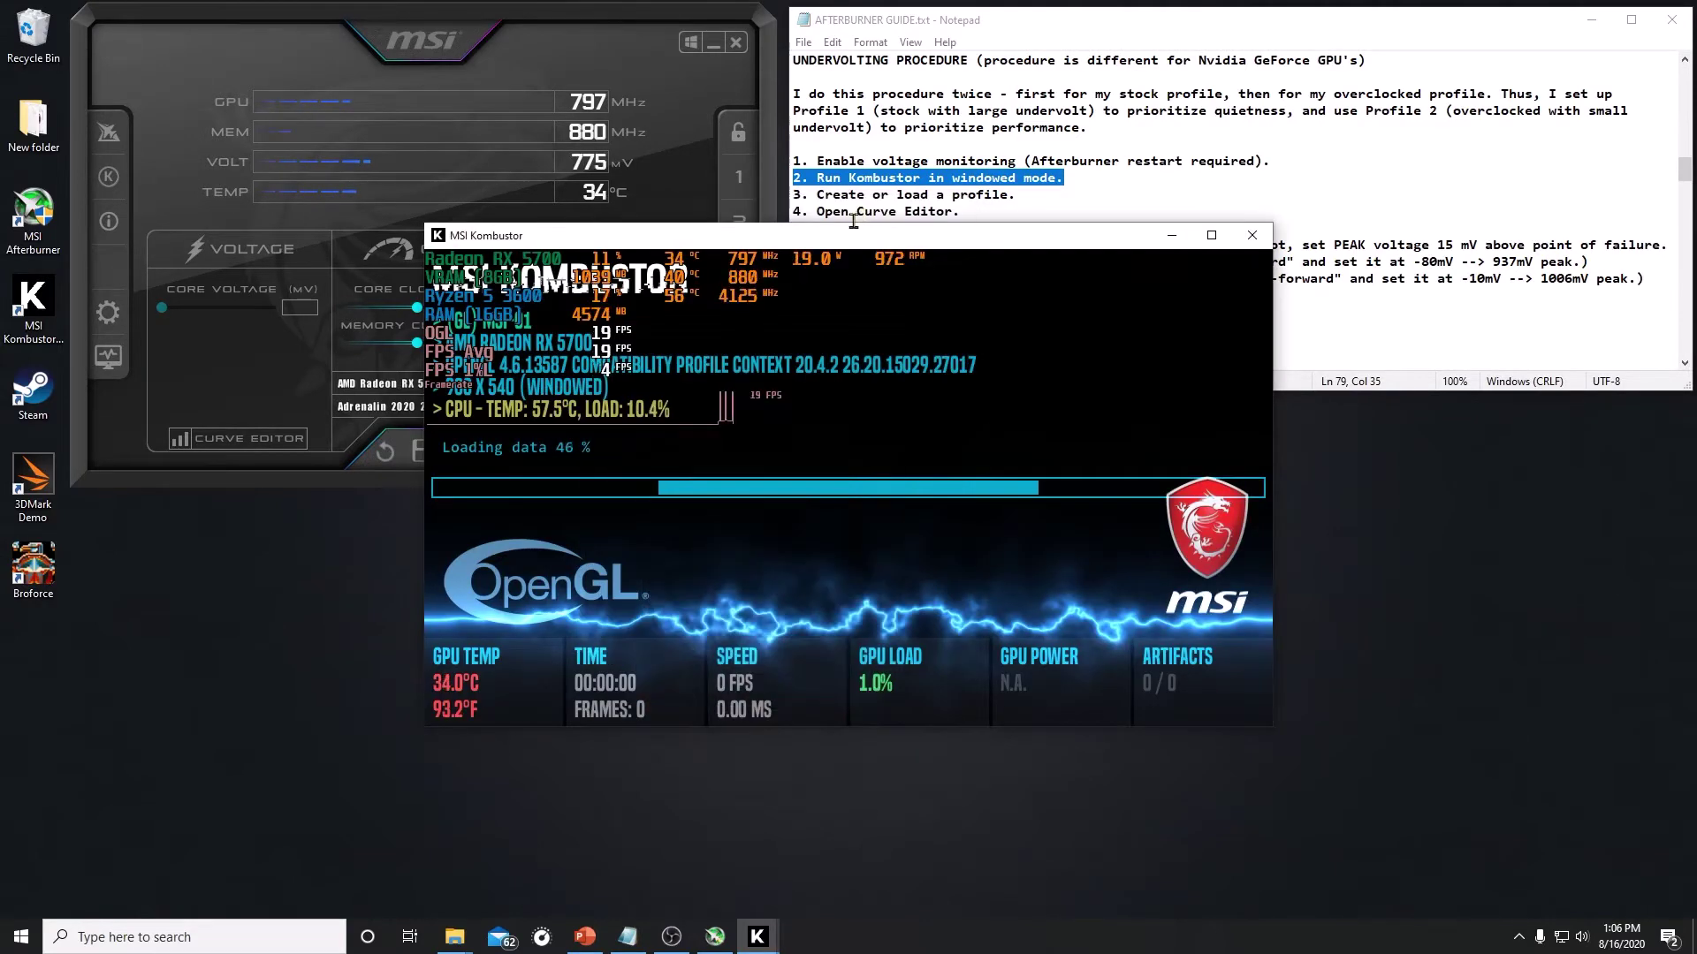
left_click_drag(781, 246, 1146, 421)
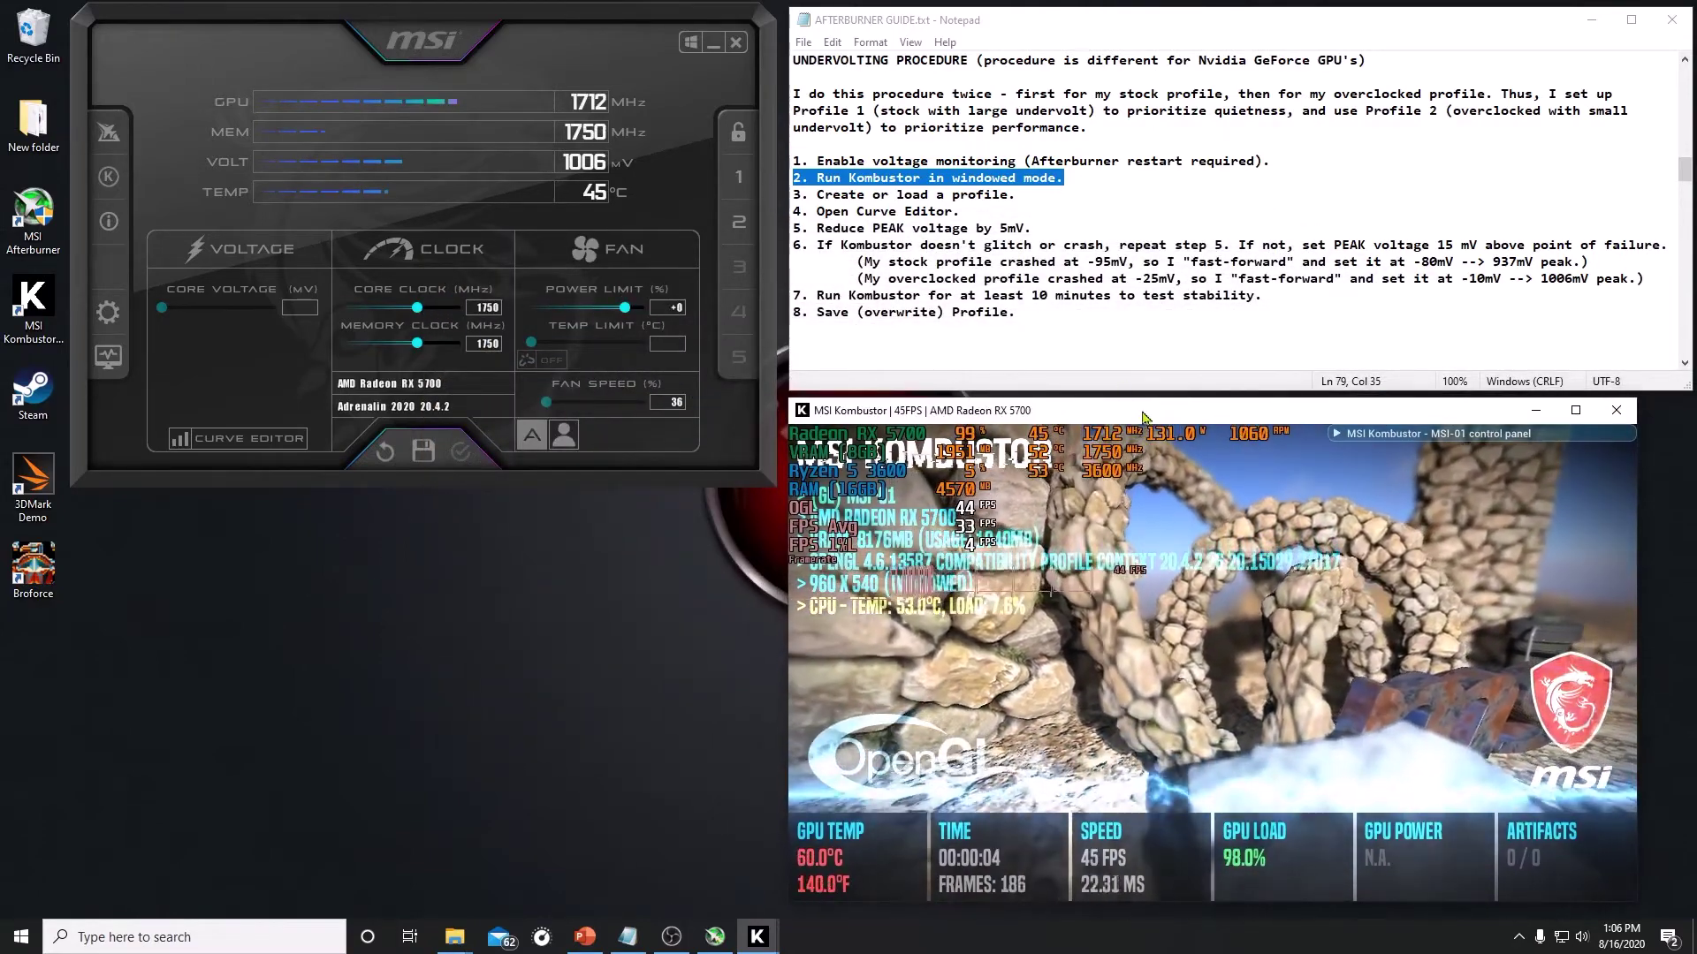
Highlight procedure item 3 in Notepad, and load and apply Profile 1 in Afterburner
left_click(794, 202)
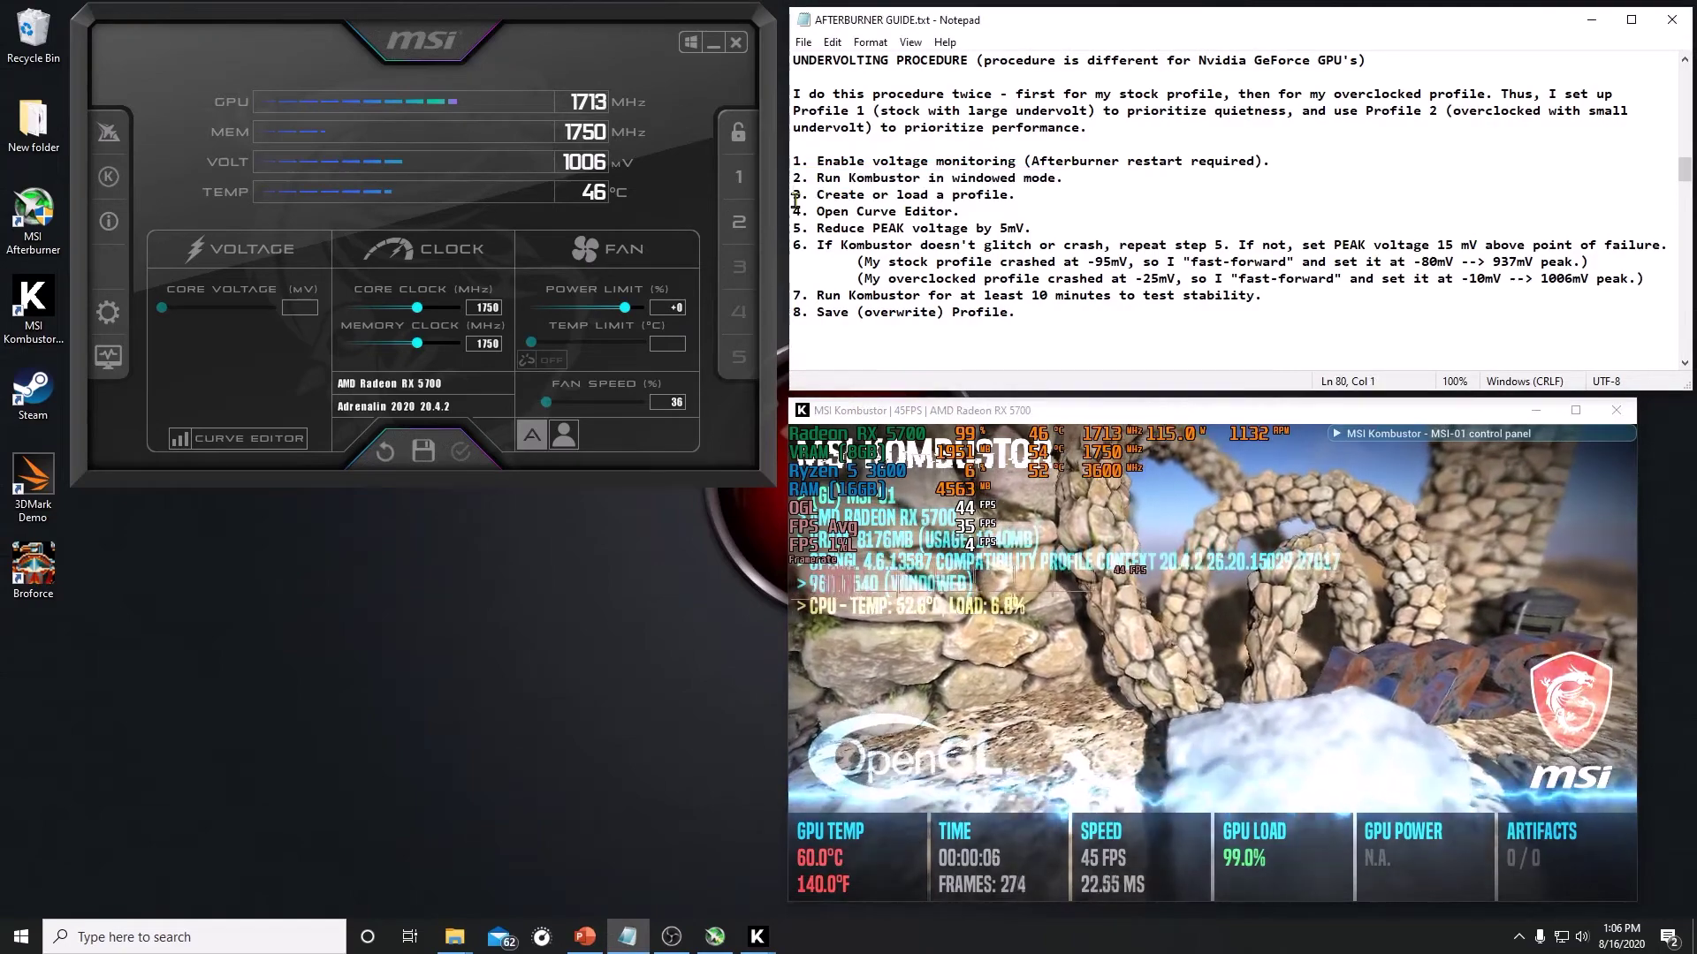
key("shift+End")
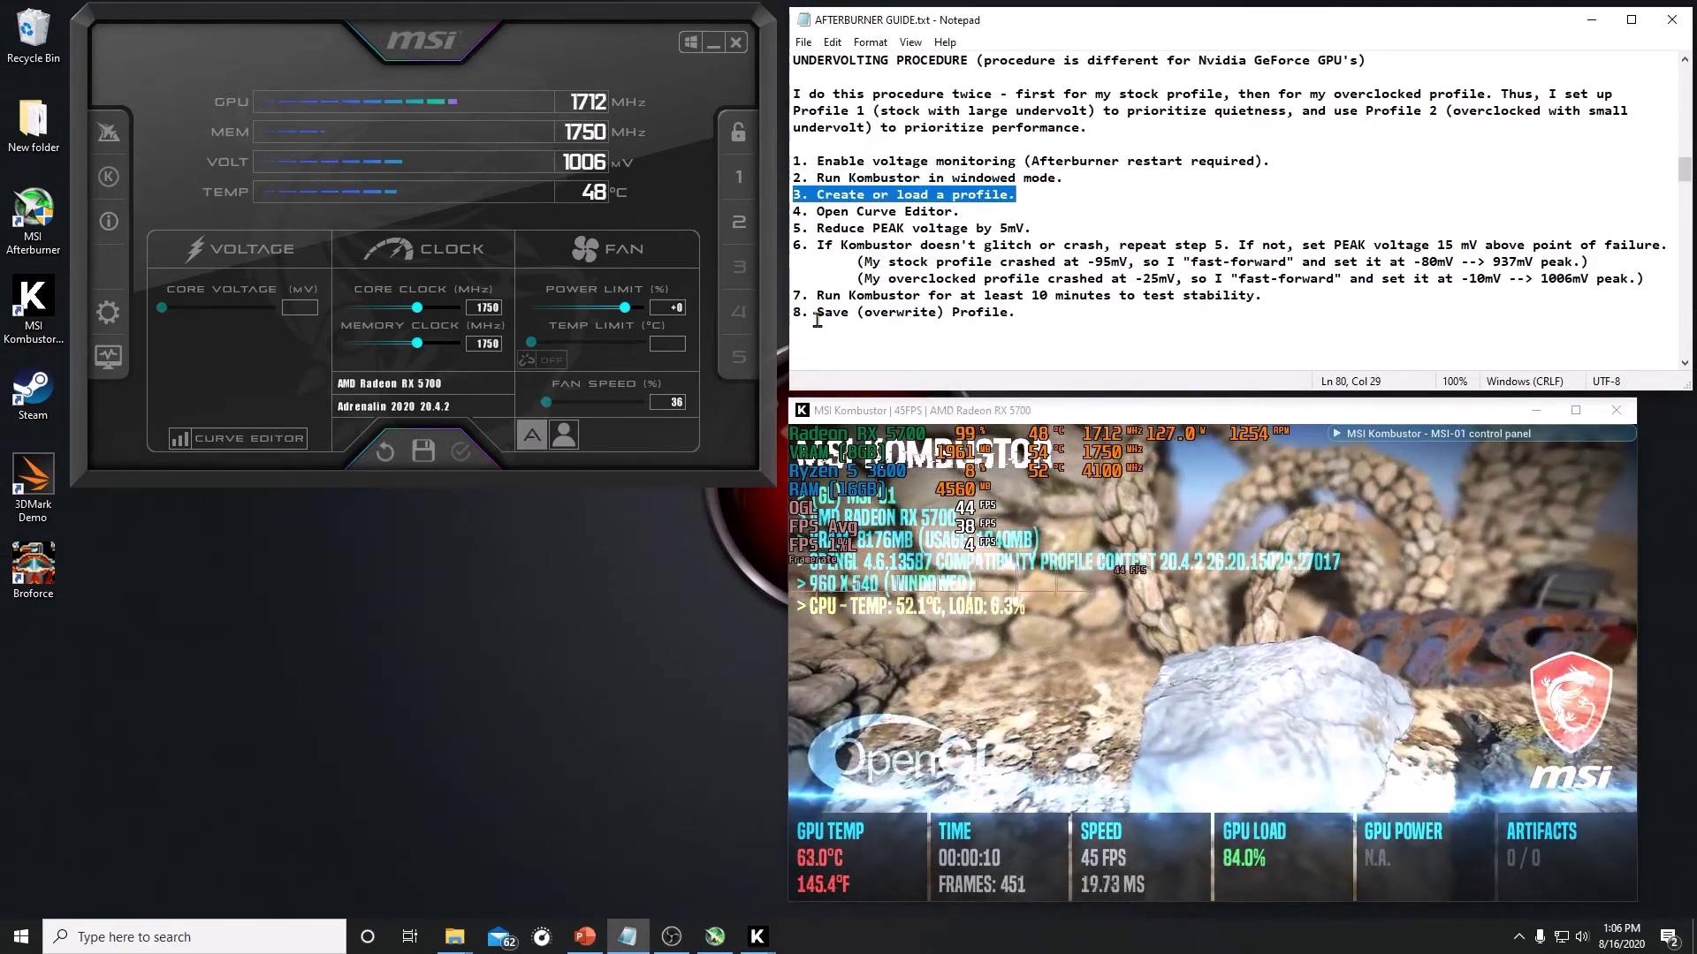
left_click(727, 181)
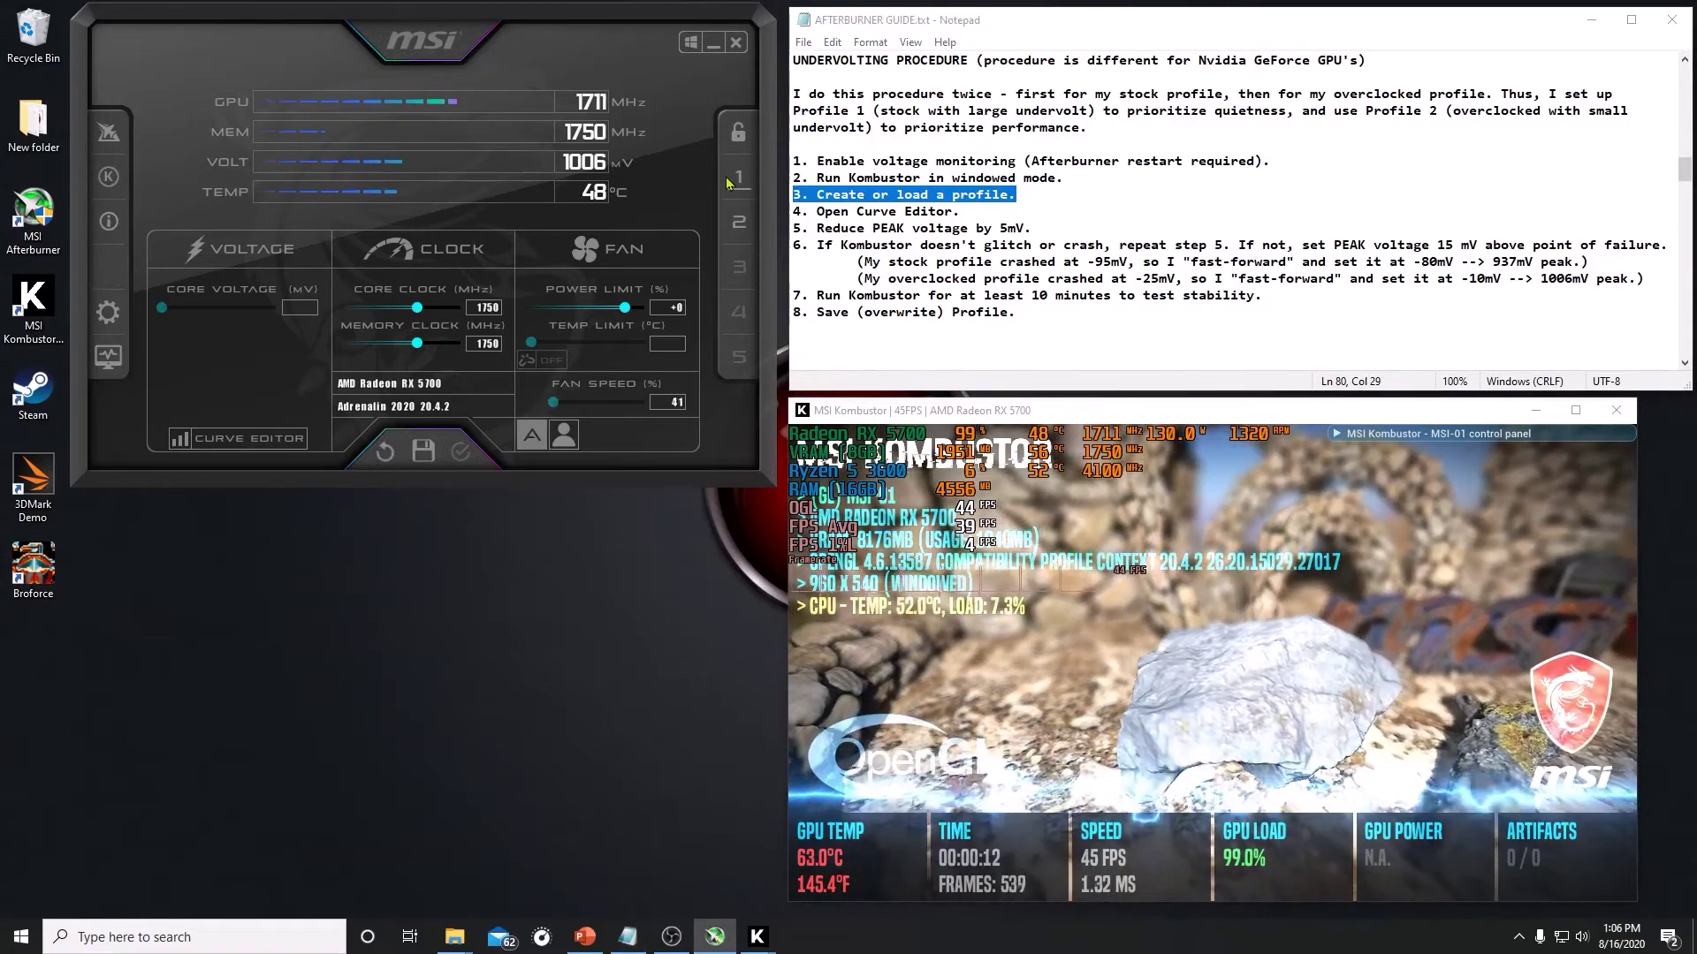
left_click(728, 183)
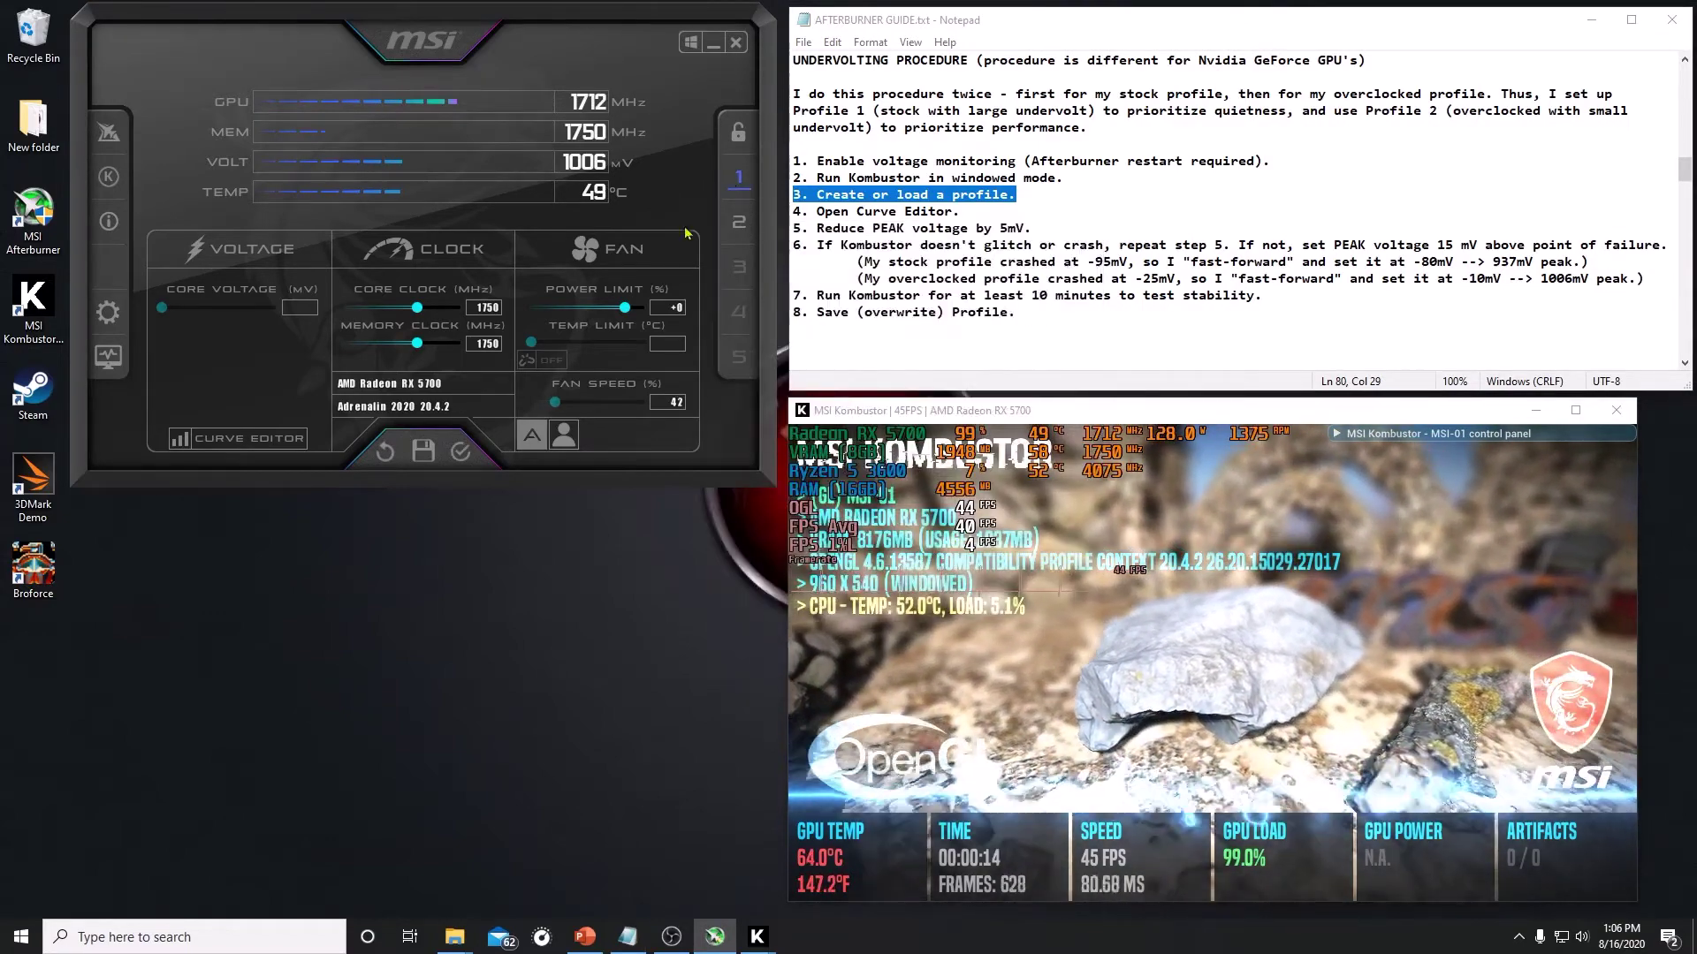
left_click(461, 452)
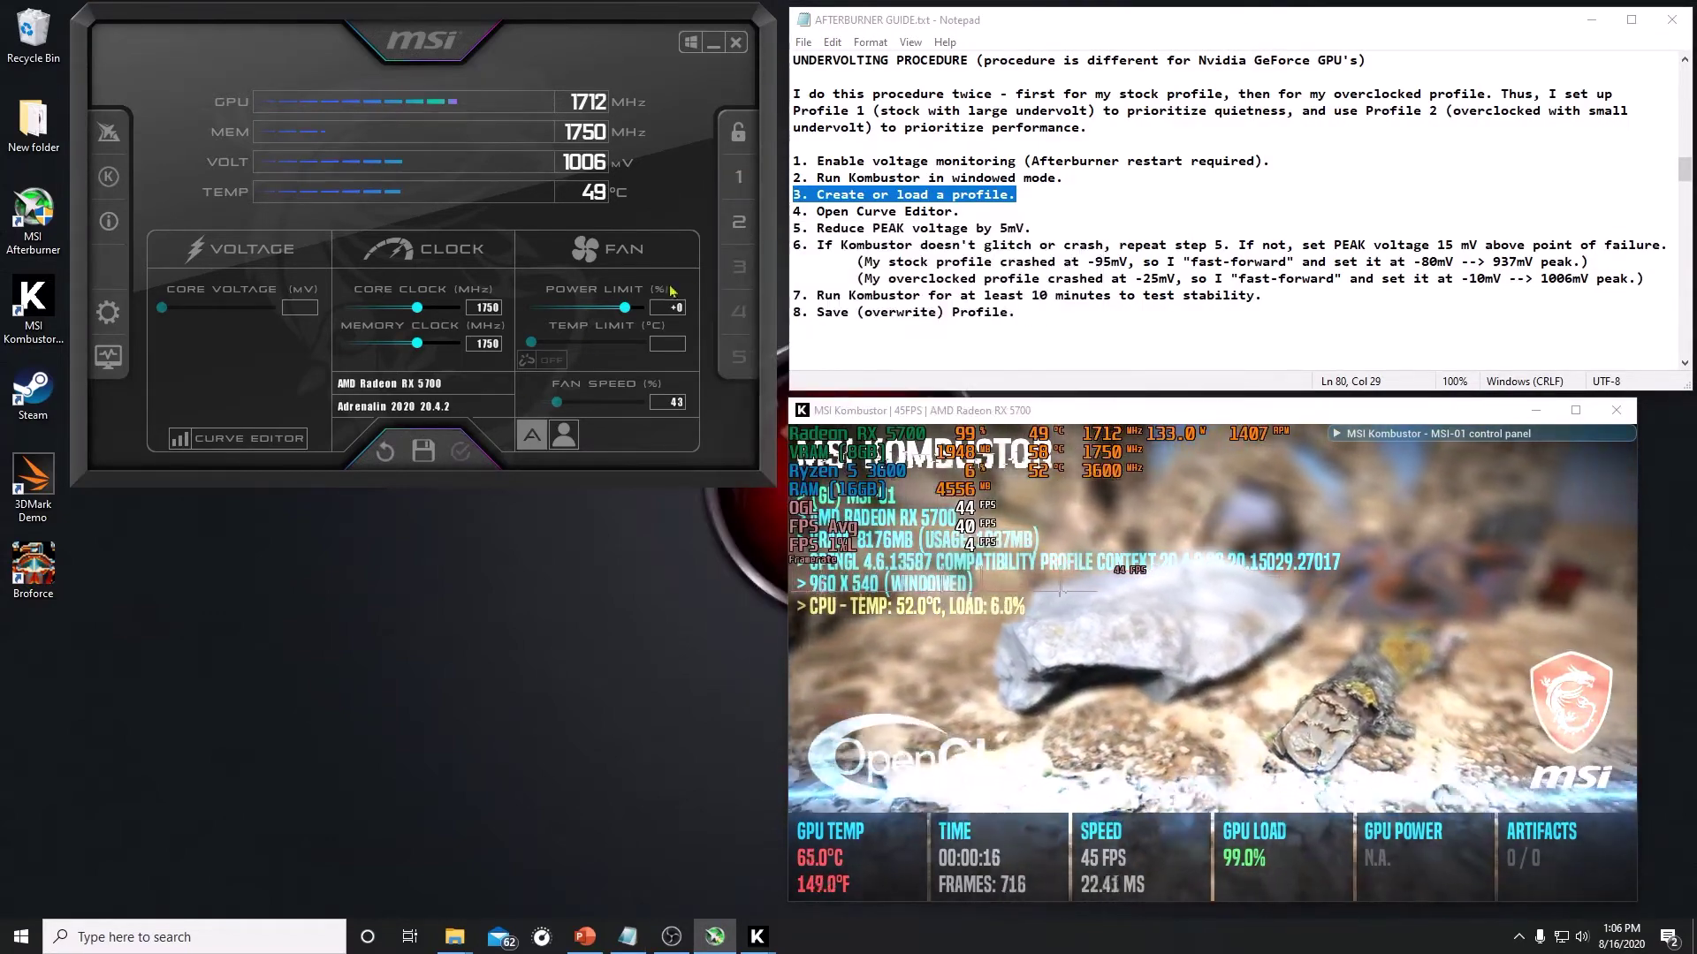
Highlight procedure item 4 in Notepad, and open Afterburner's voltage/frequency curve editor
left_click(798, 213)
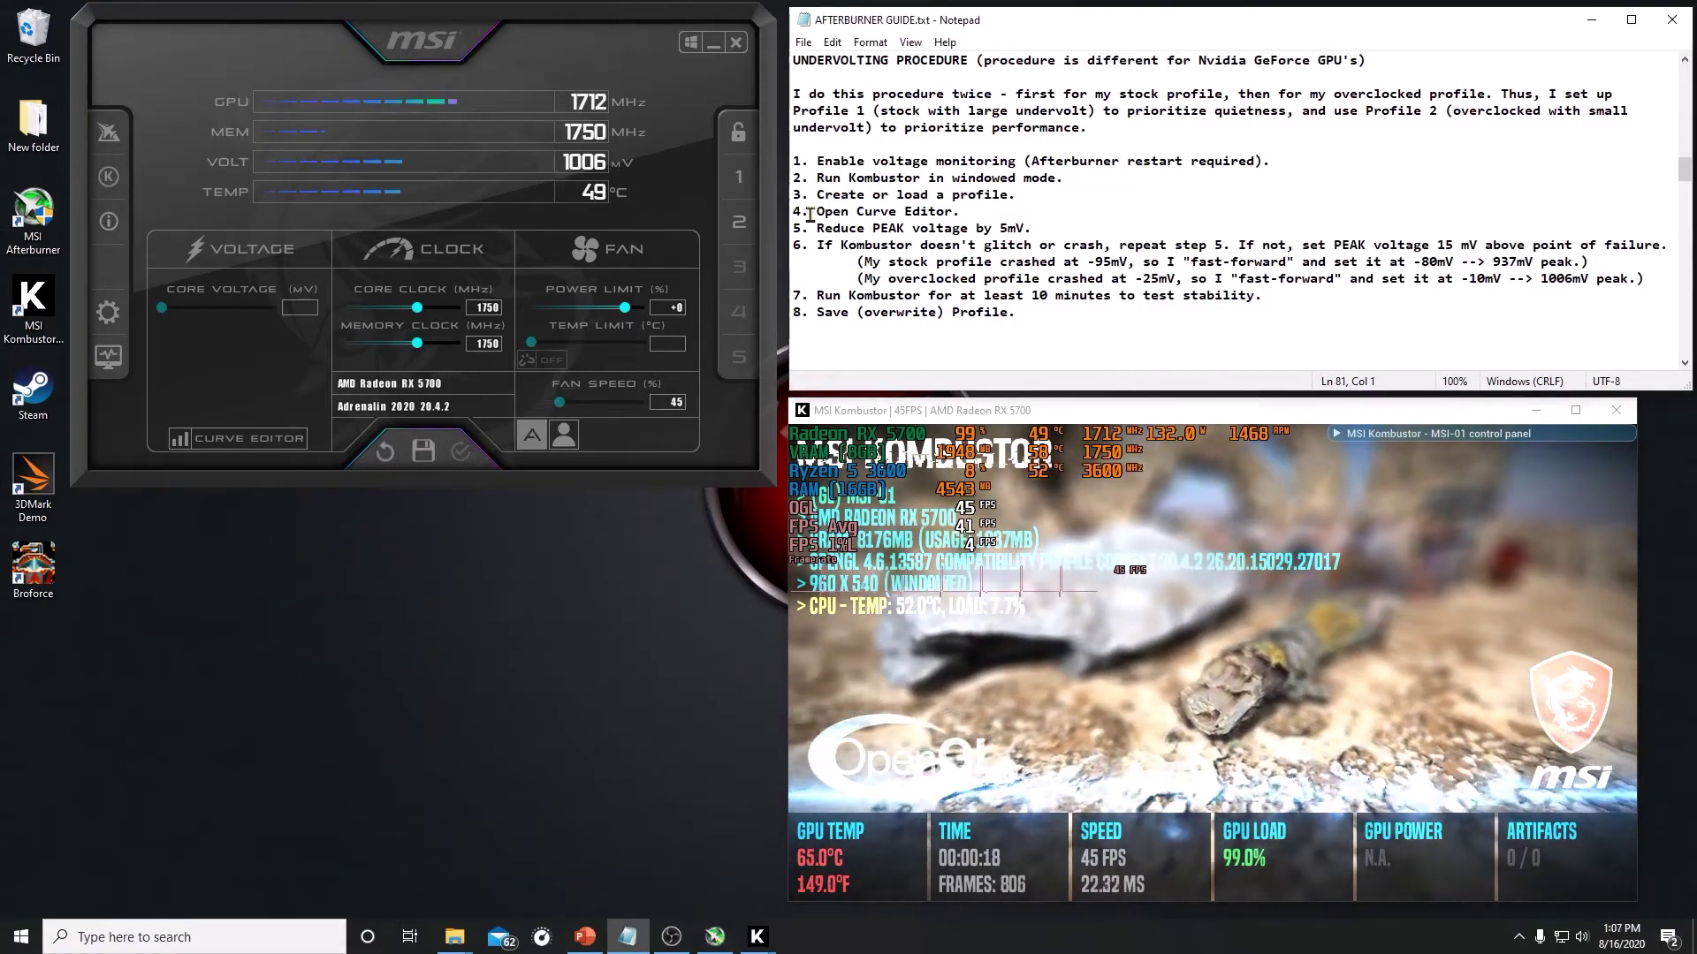
key("shift+End")
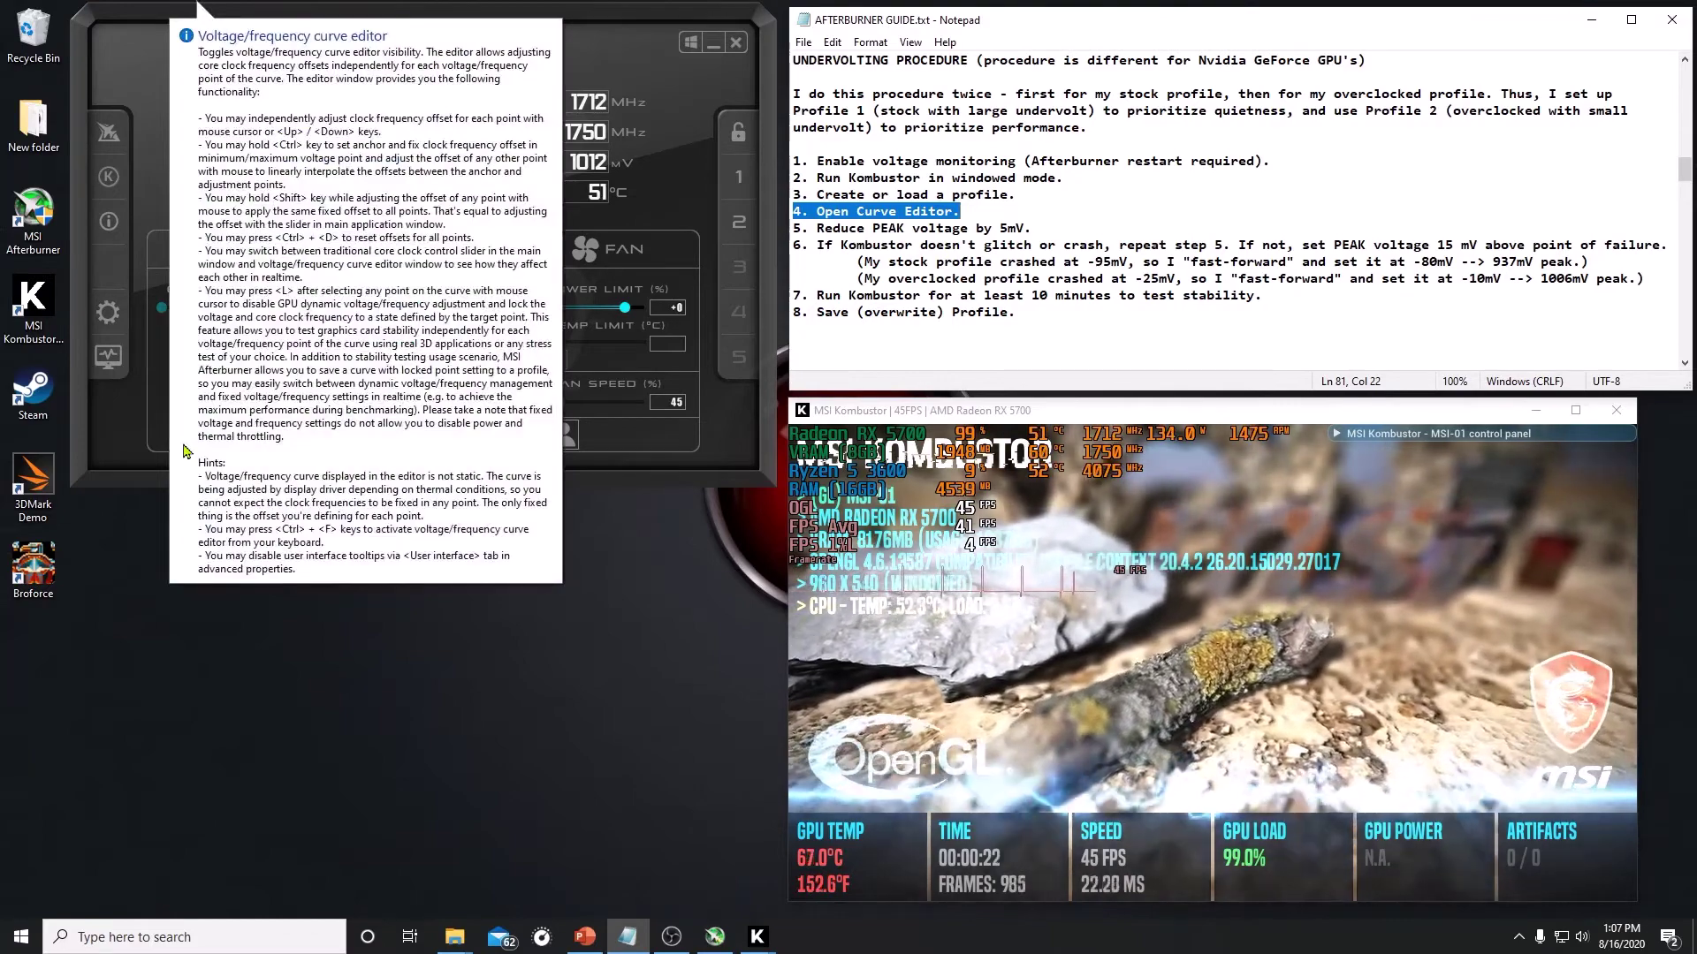
left_click(186, 450)
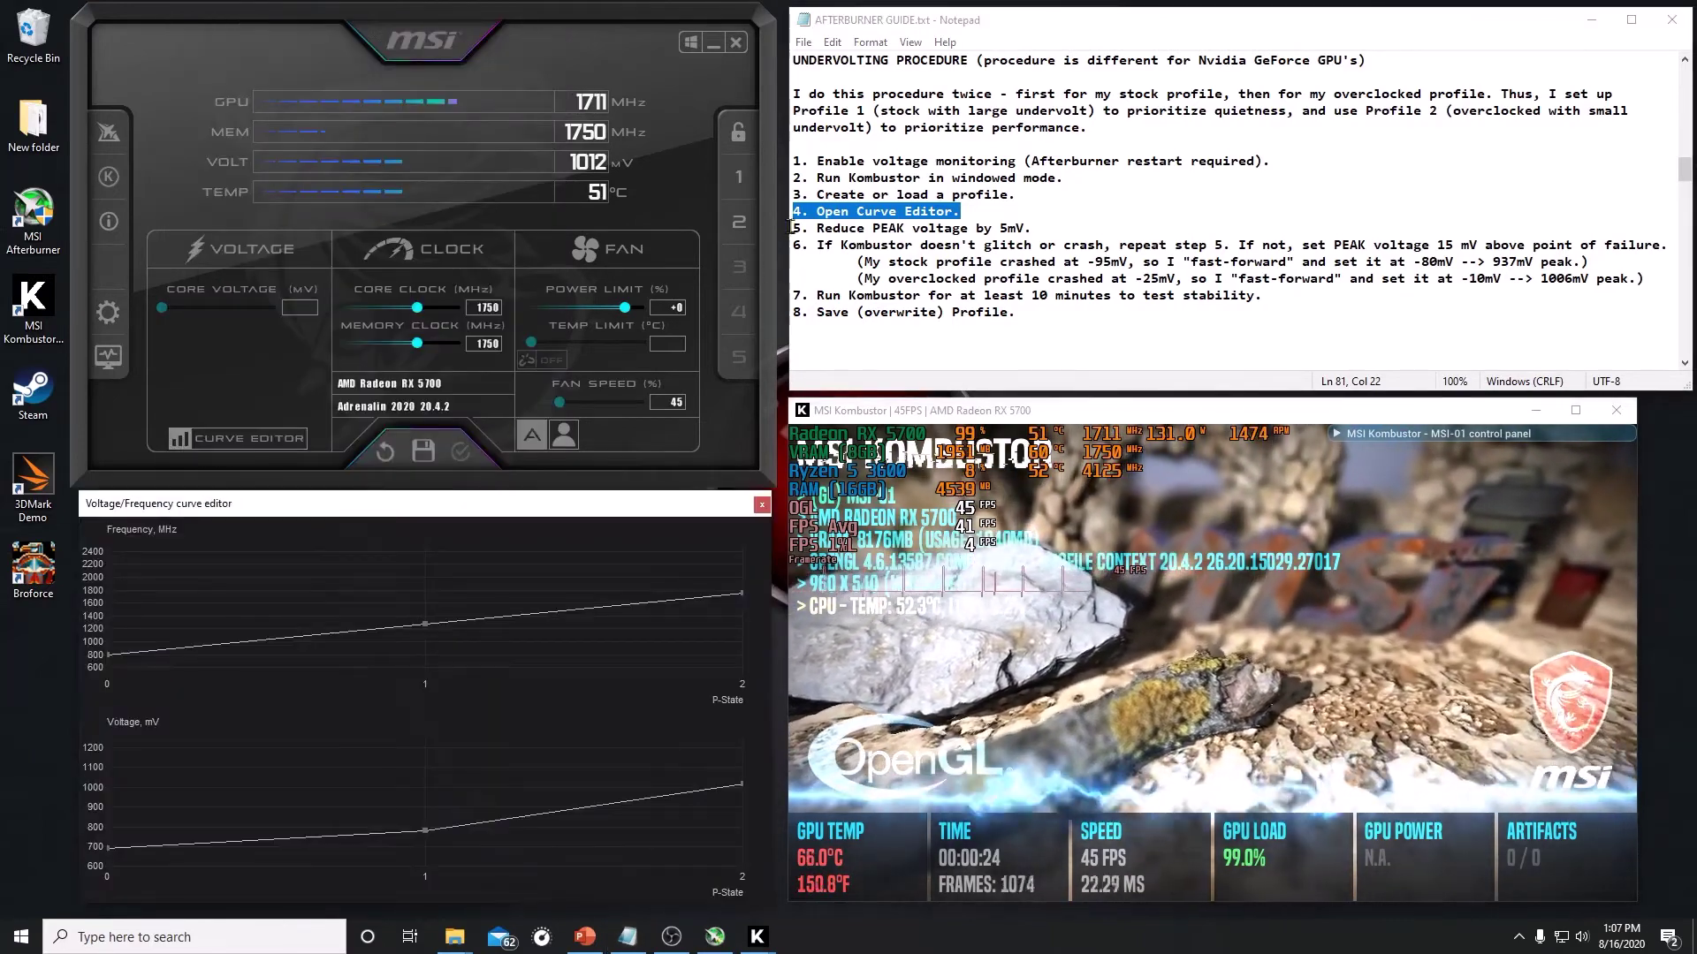
Highlight procedure item 5 in Notepad, and reduce the voltage curve's peak point by 5 mV and apply it
left_click(795, 228)
key("shift+End")
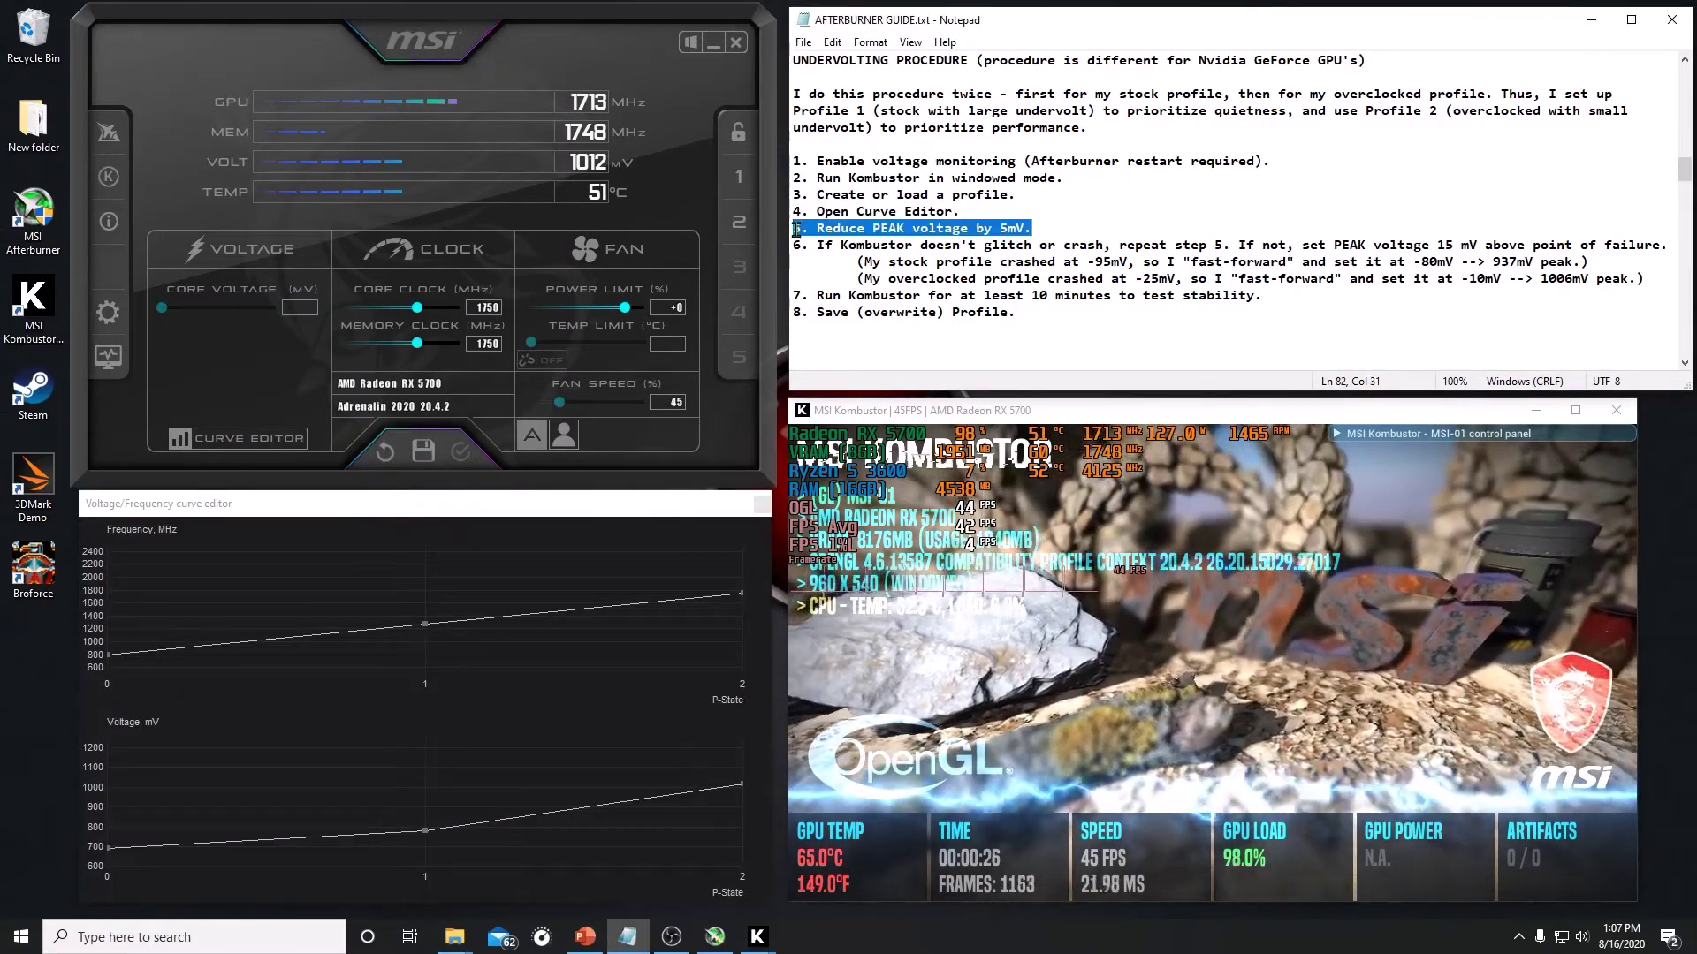
left_click(742, 789)
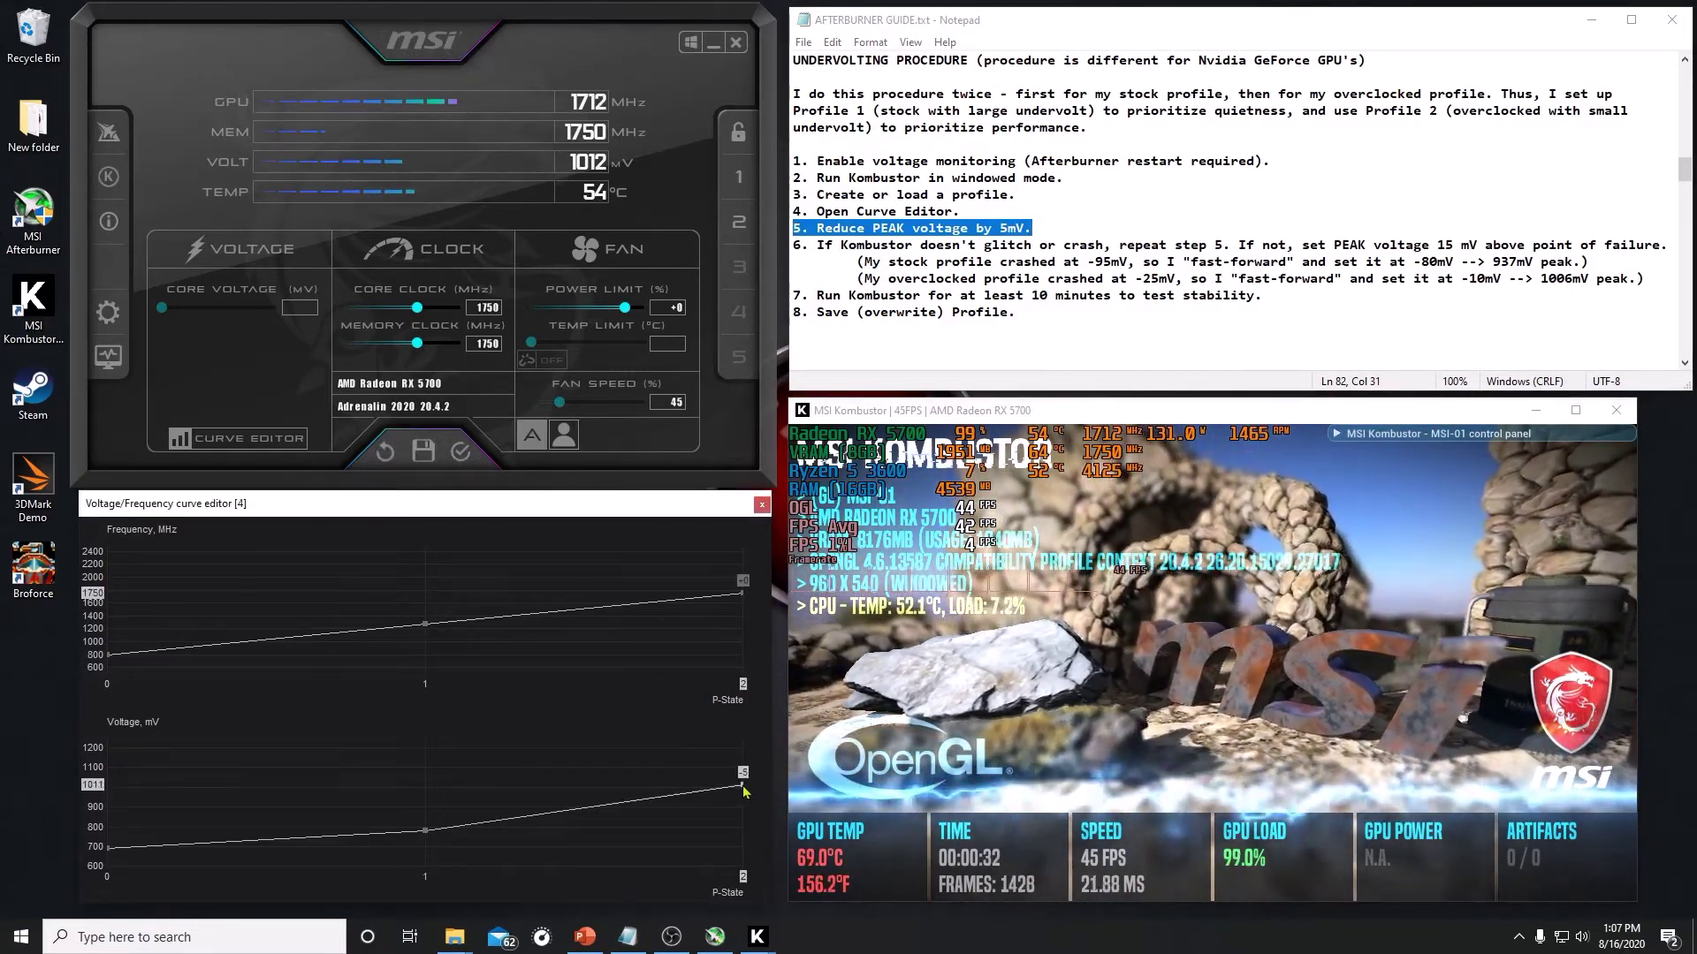
left_click(469, 449)
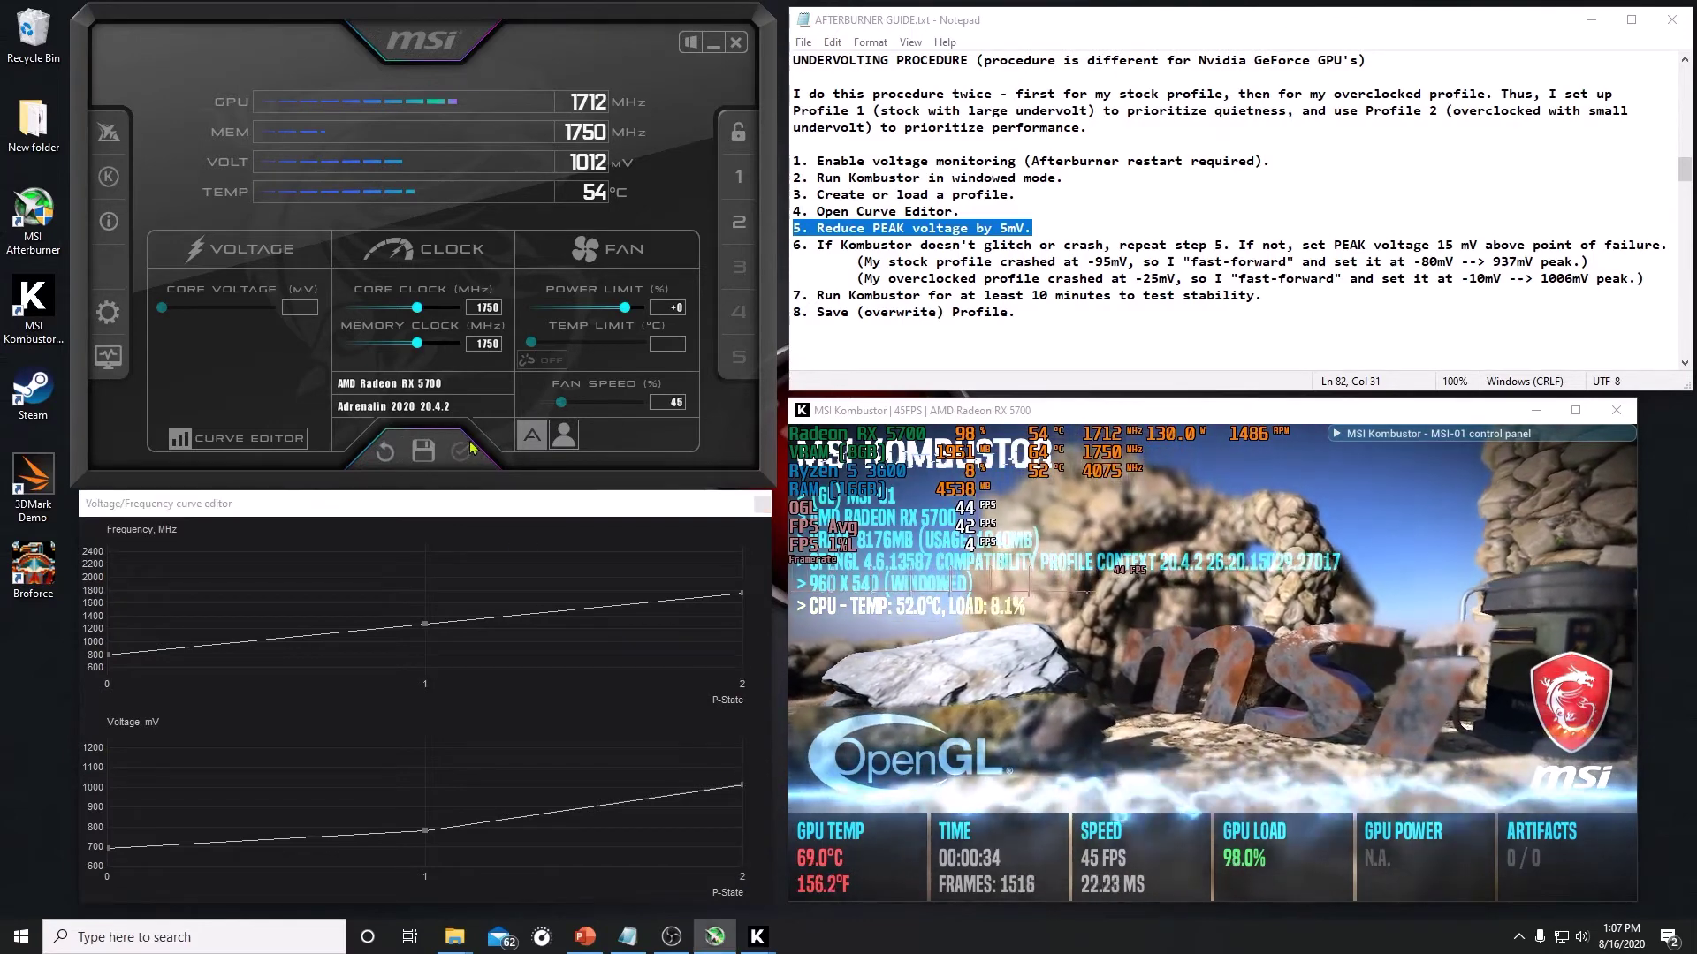
Highlight the main line of procedure item 6 in Notepad, and lower the peak voltage in two further 5 mV reductions, applying each
left_click(795, 249)
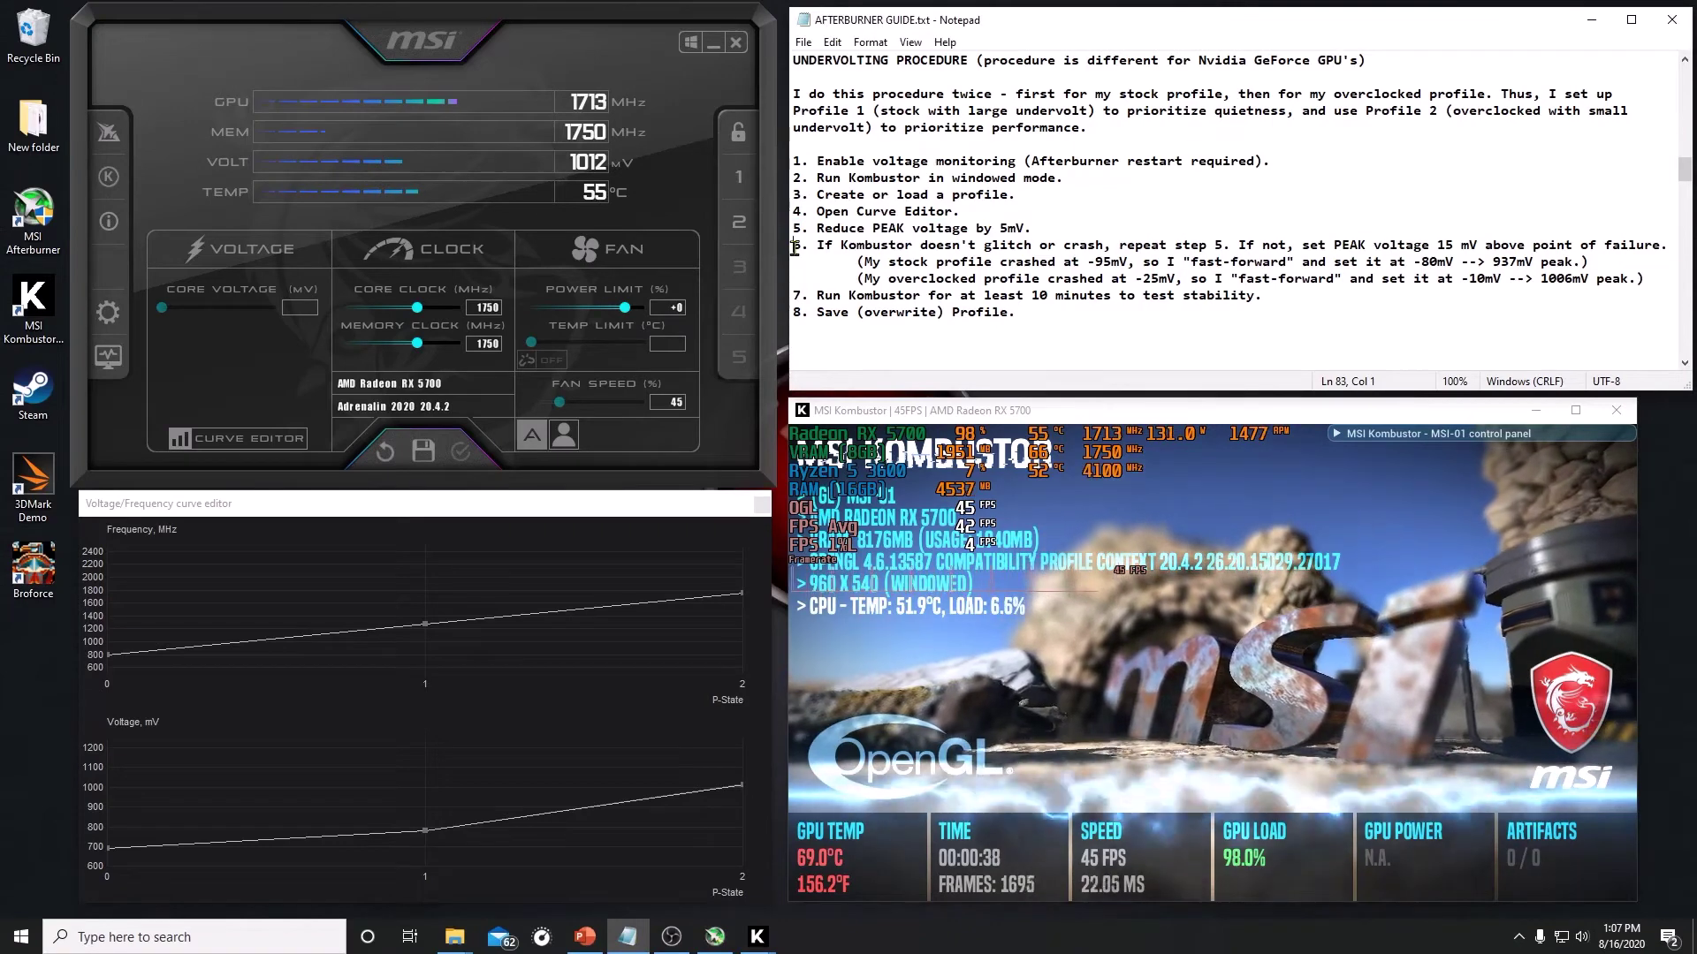
key("shift+End")
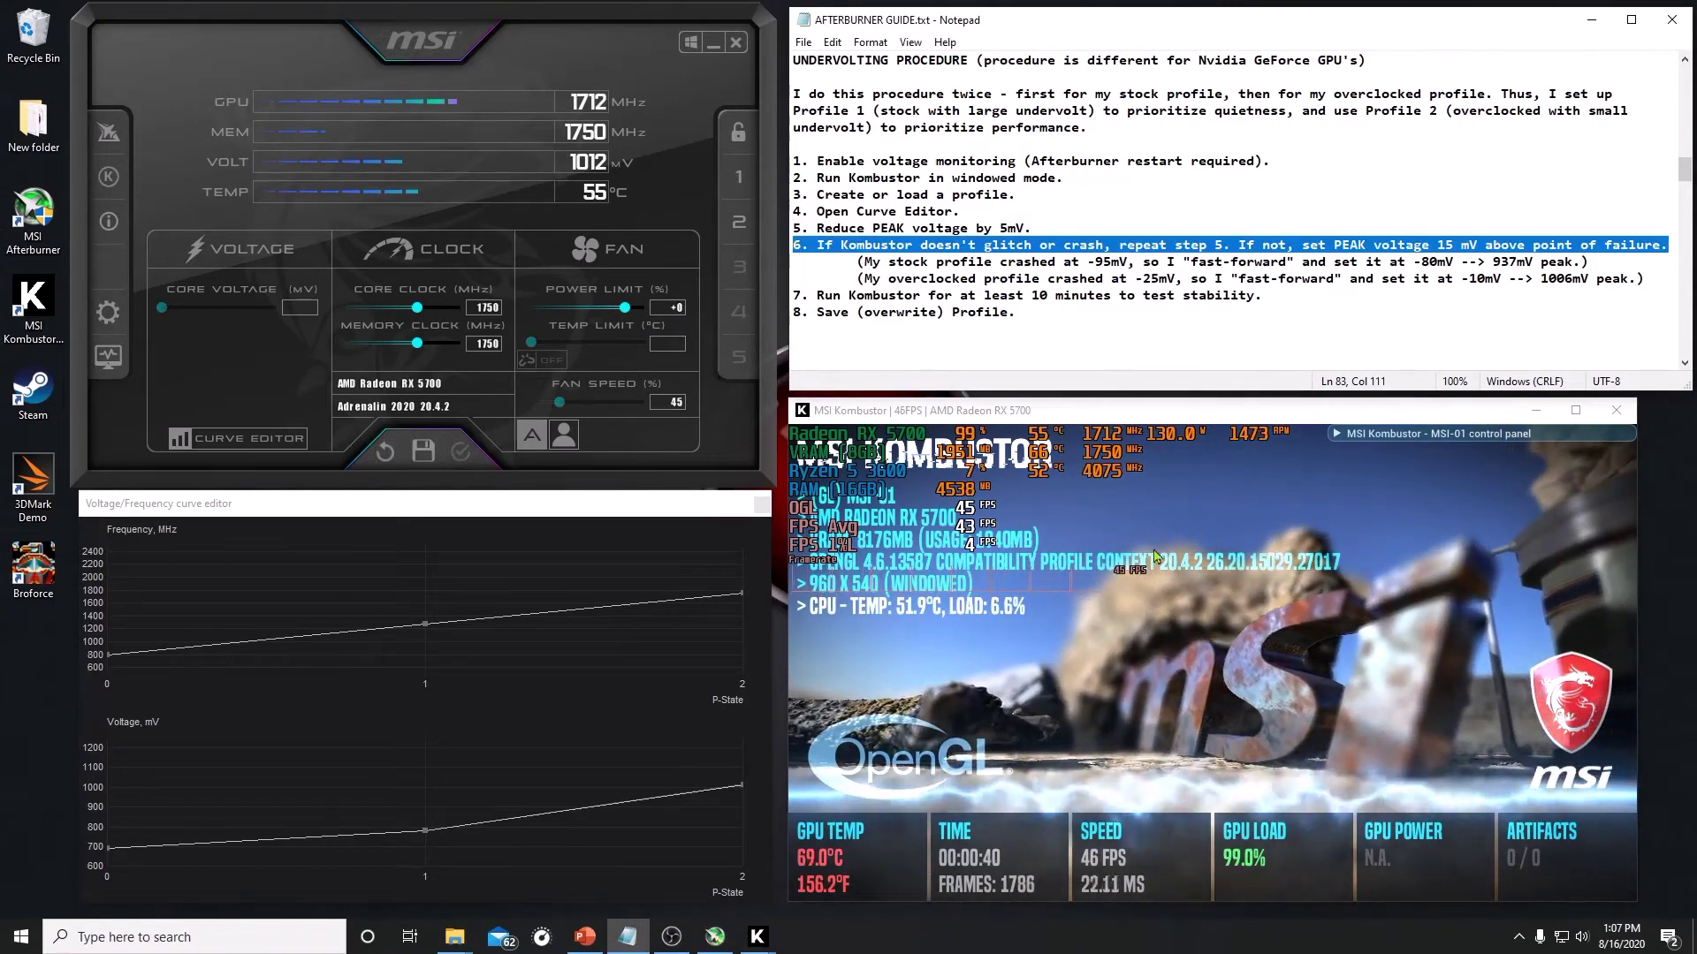
left_click(740, 786)
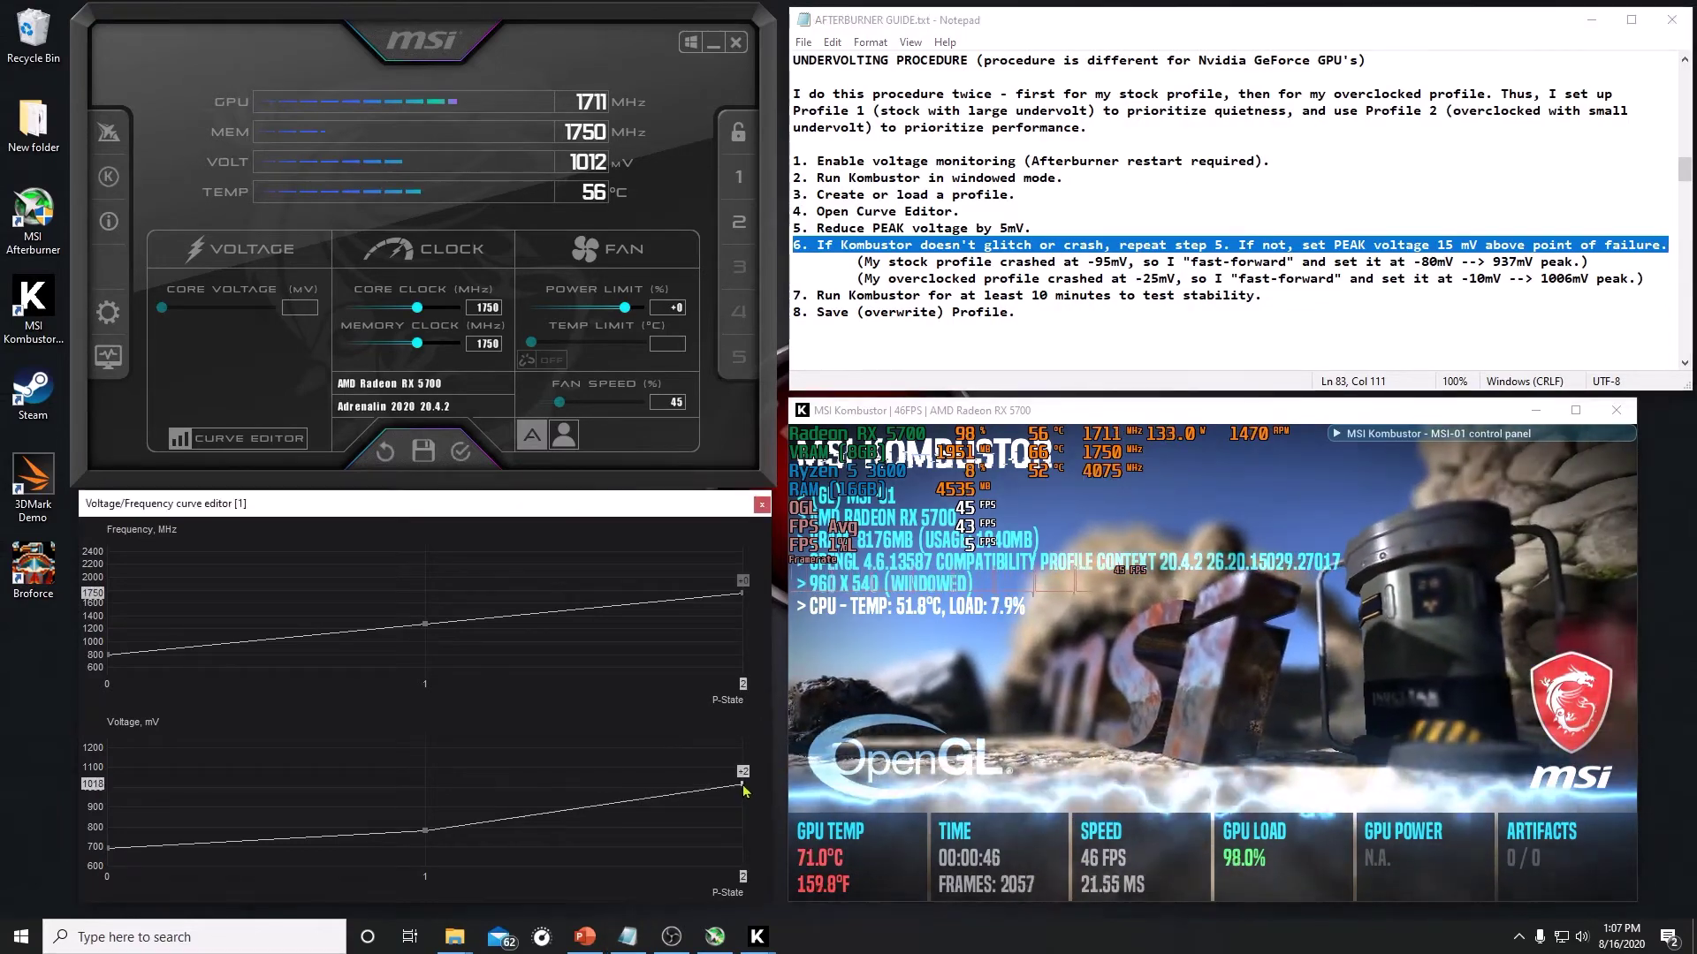
key("Down")
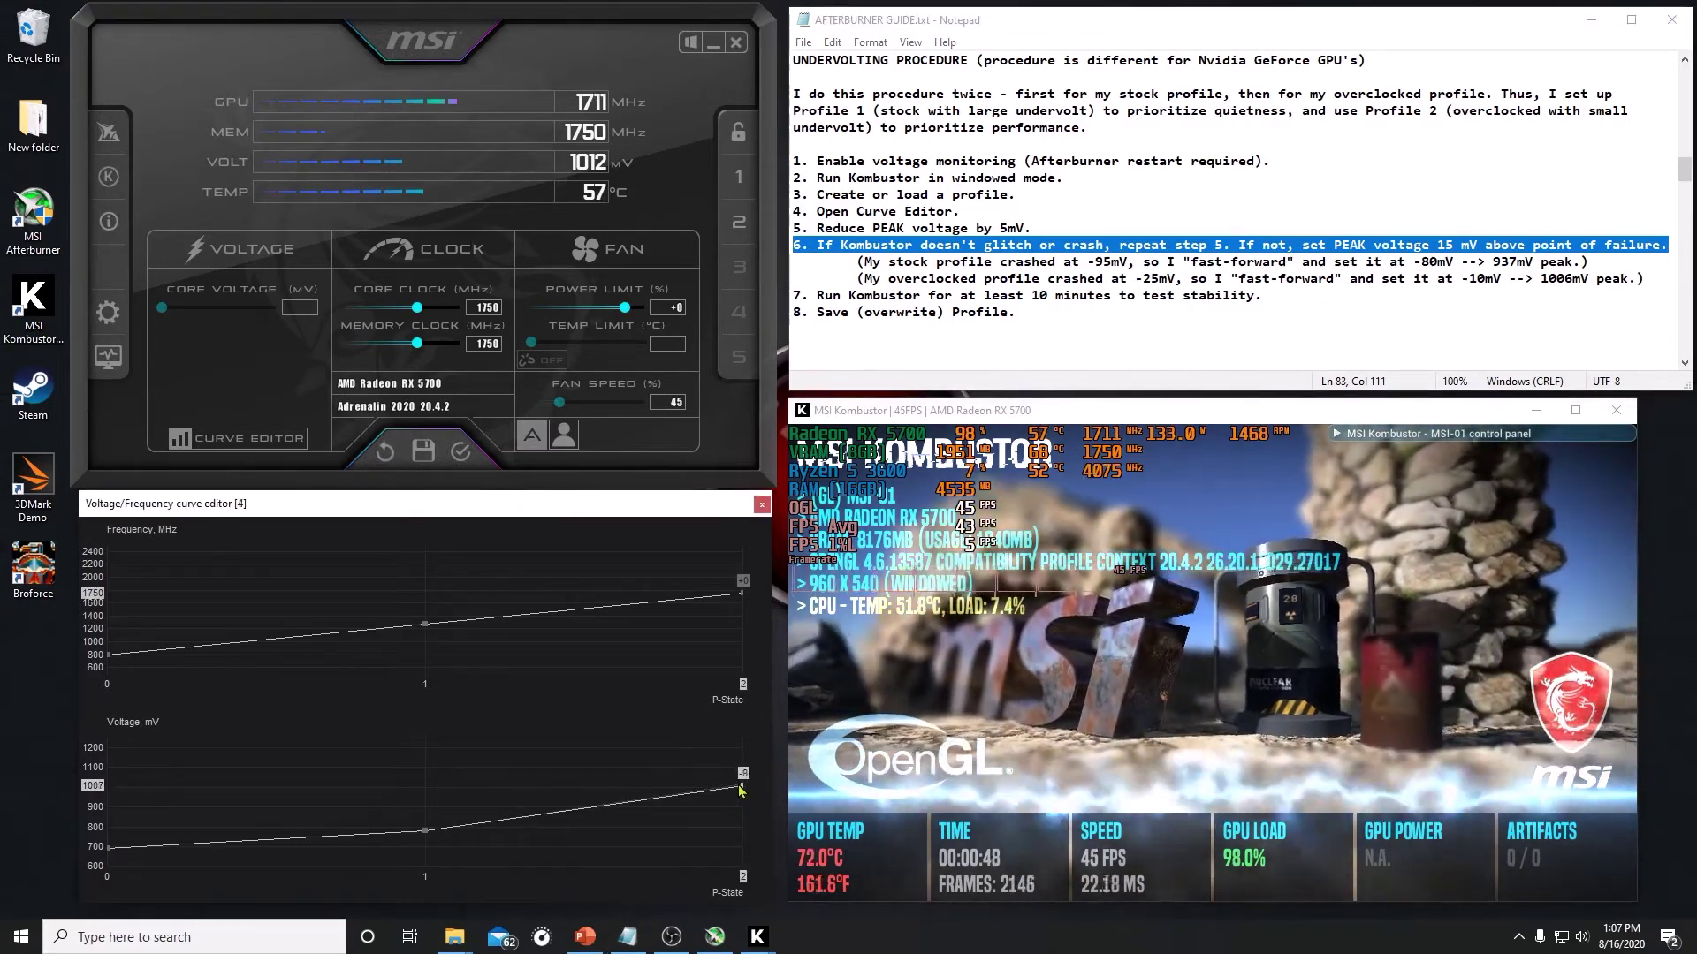
left_click(461, 451)
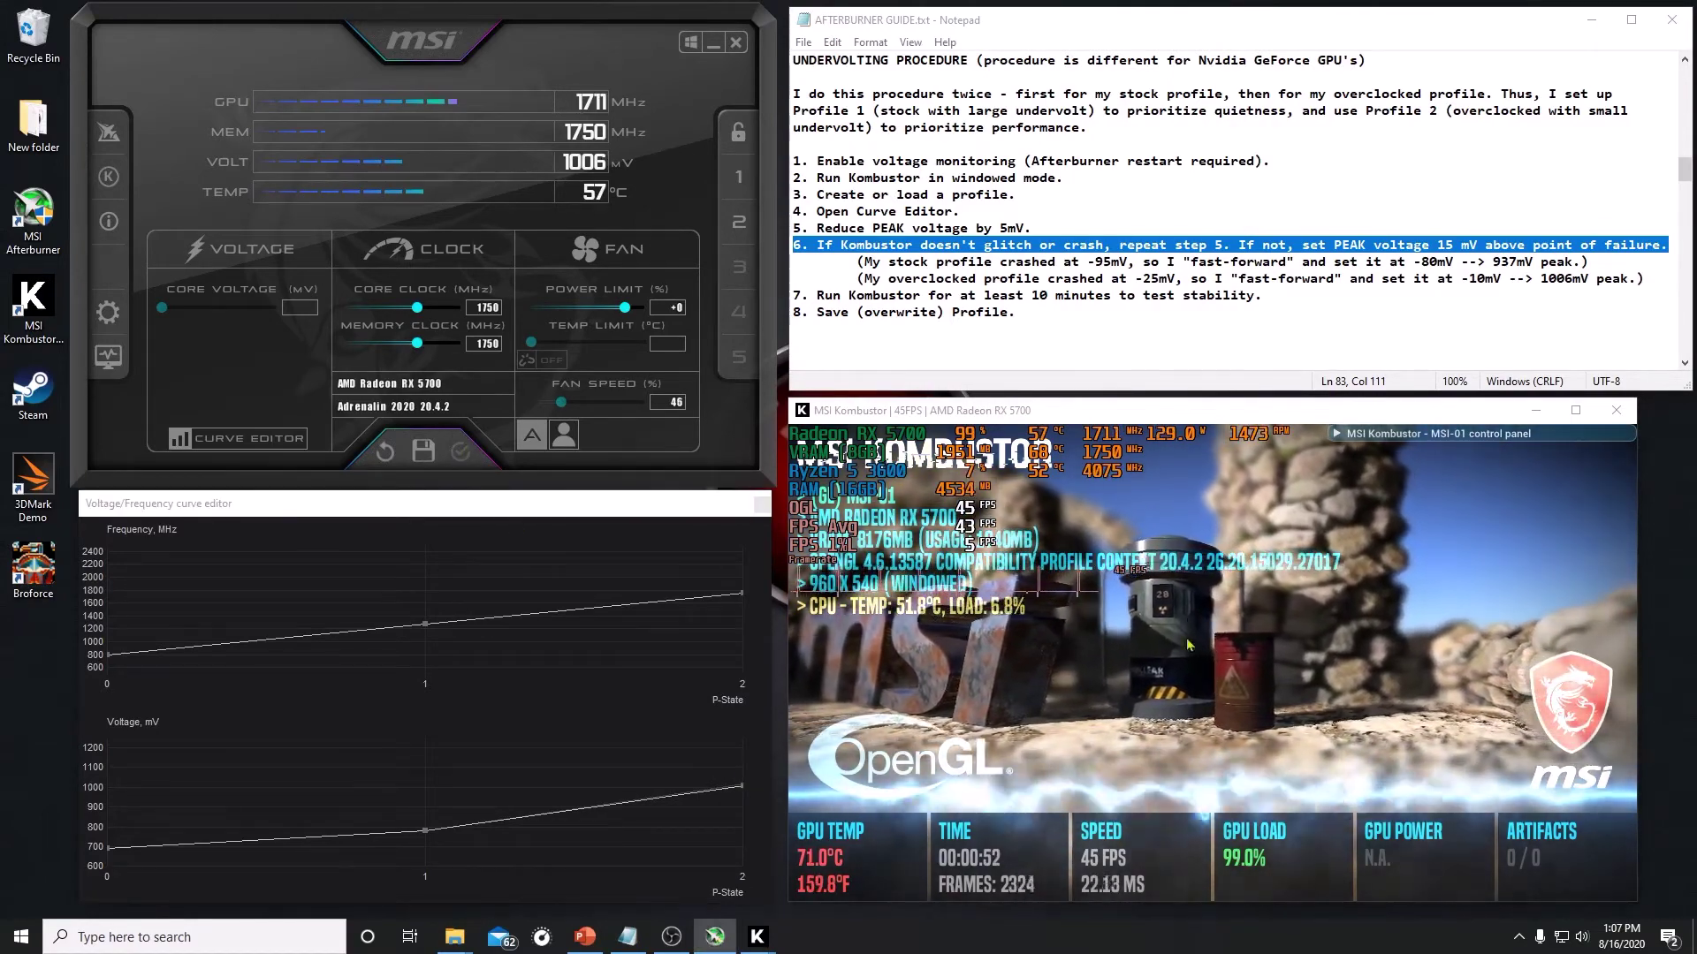
left_click(742, 787)
key("Down")
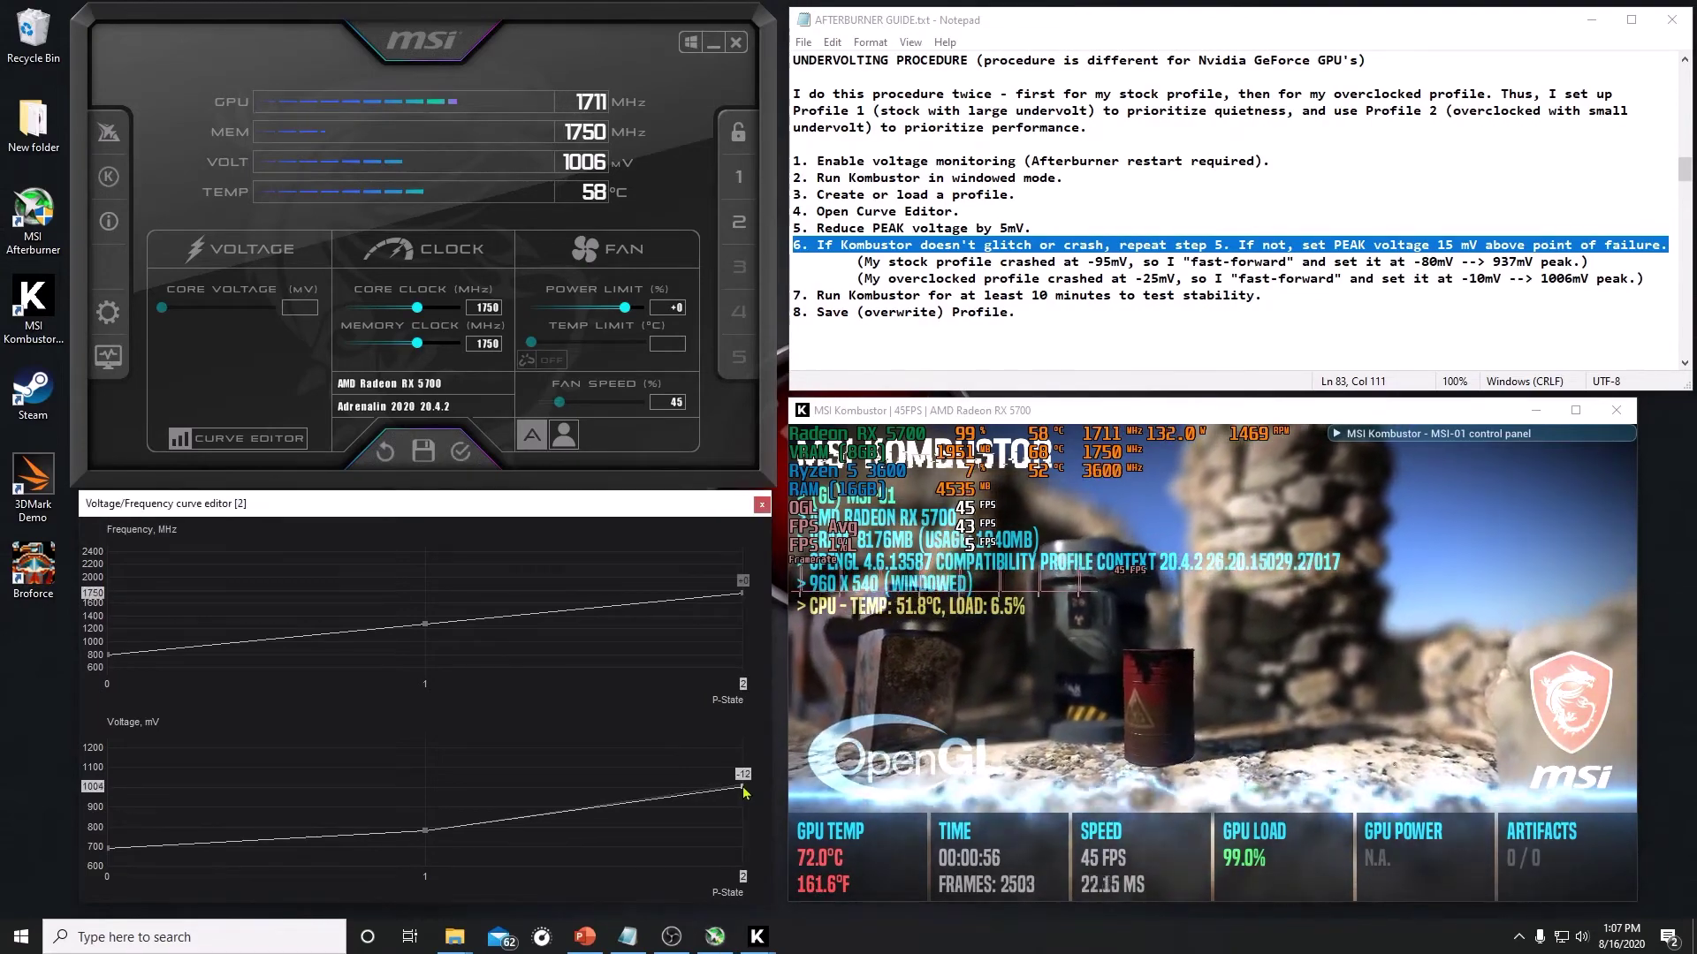
left_click(461, 452)
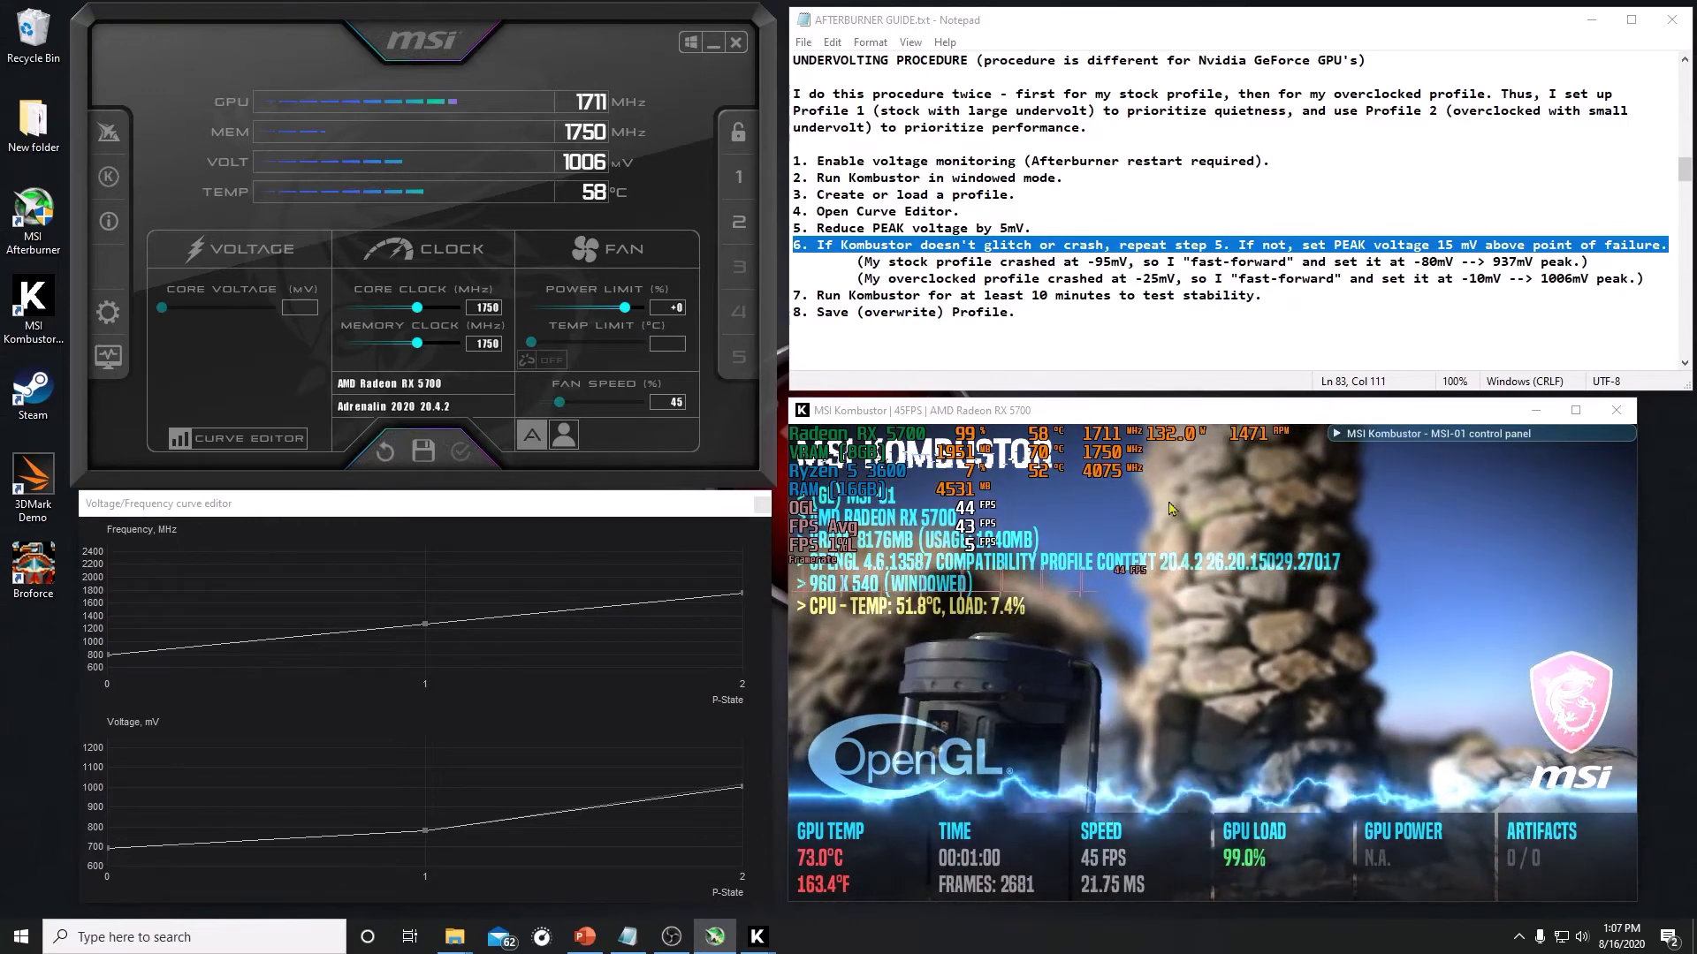
Highlight the stock-profile note under item 6 in Notepad, and set the curve's peak voltage to 937 mV and apply it
left_click(858, 263)
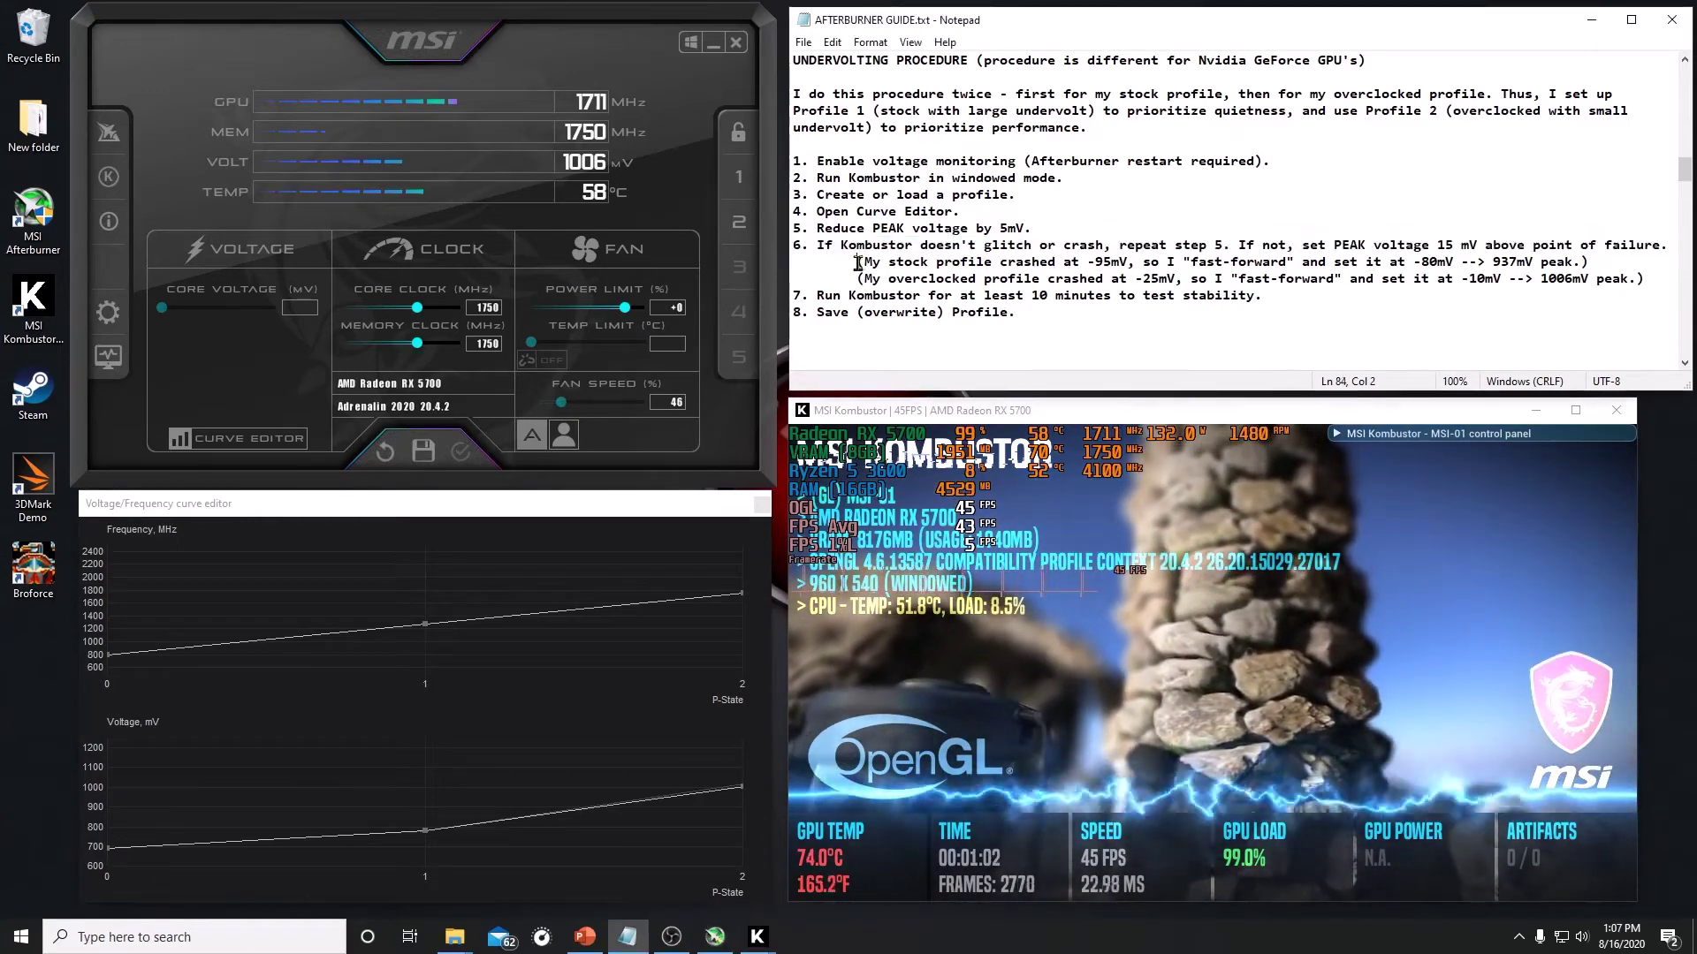
key("shift+End")
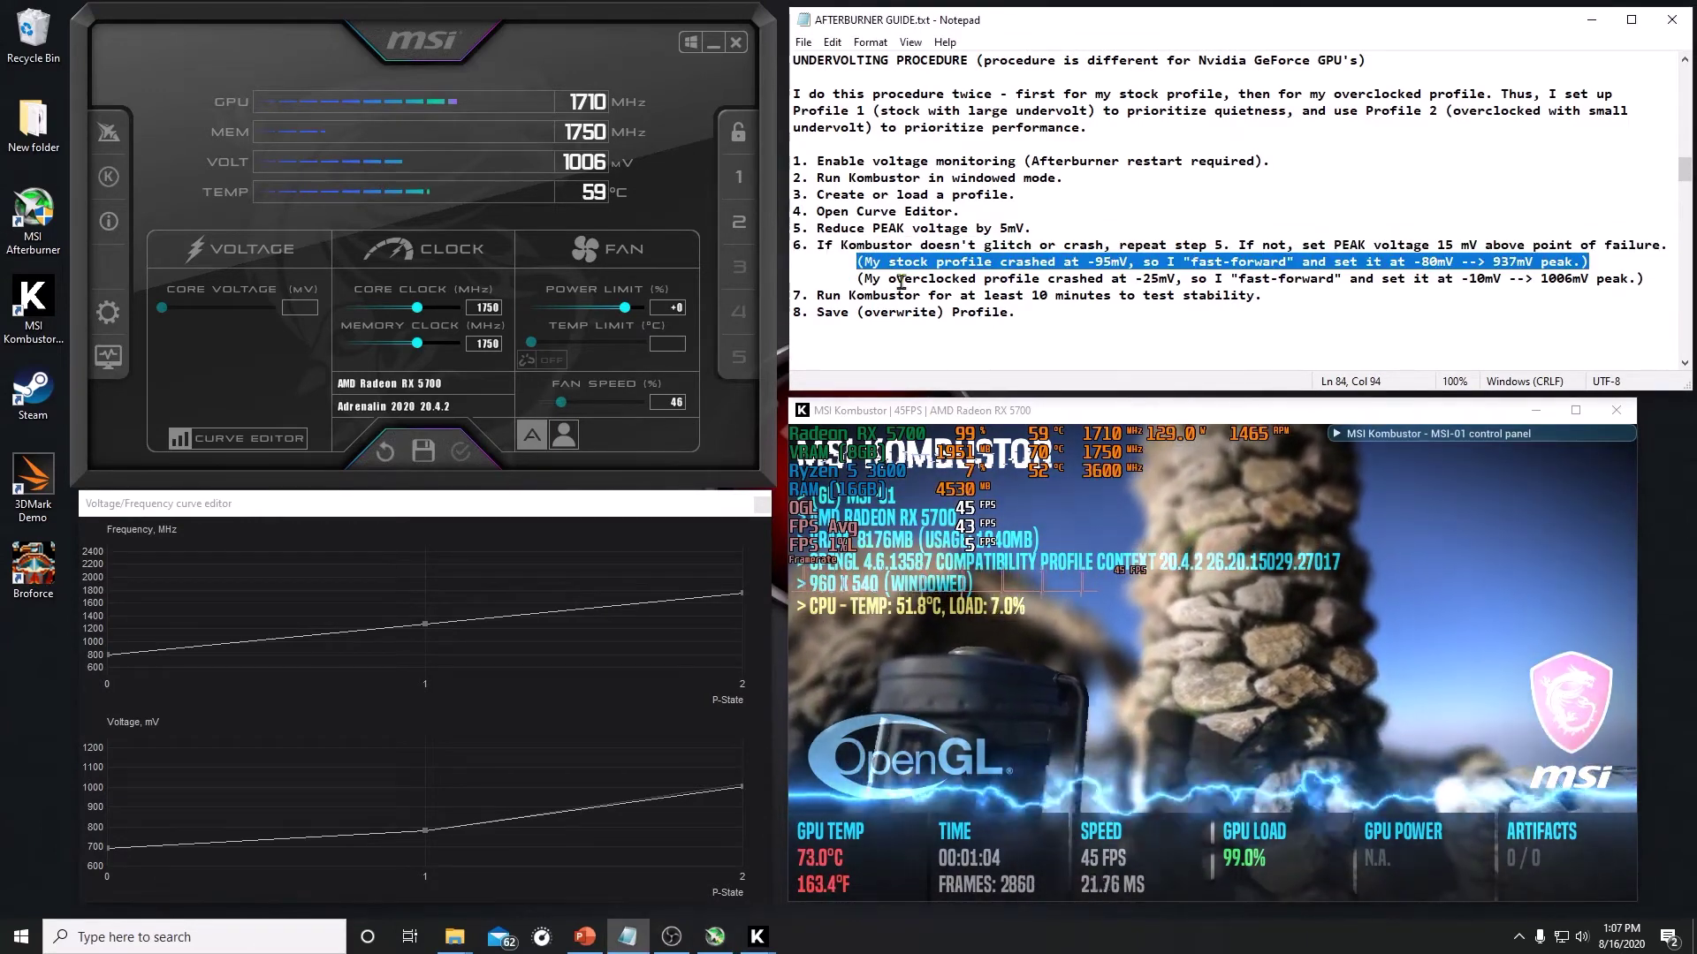
left_click(743, 790)
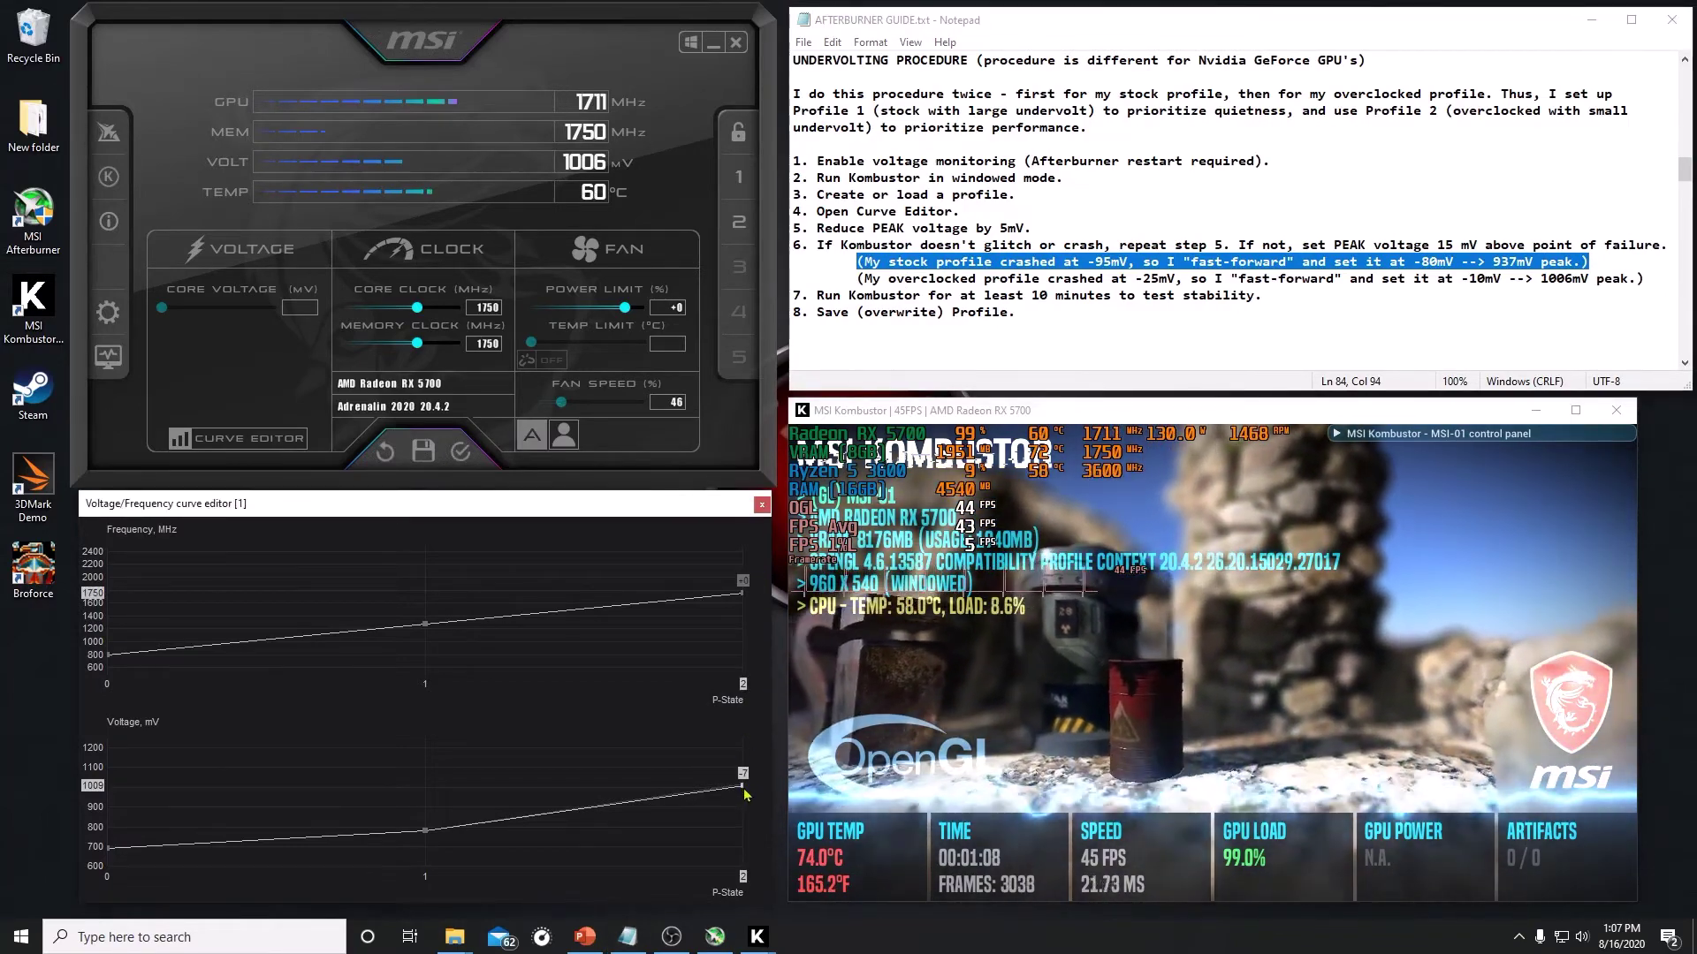
key("Down")
key("Down")
key("Down")
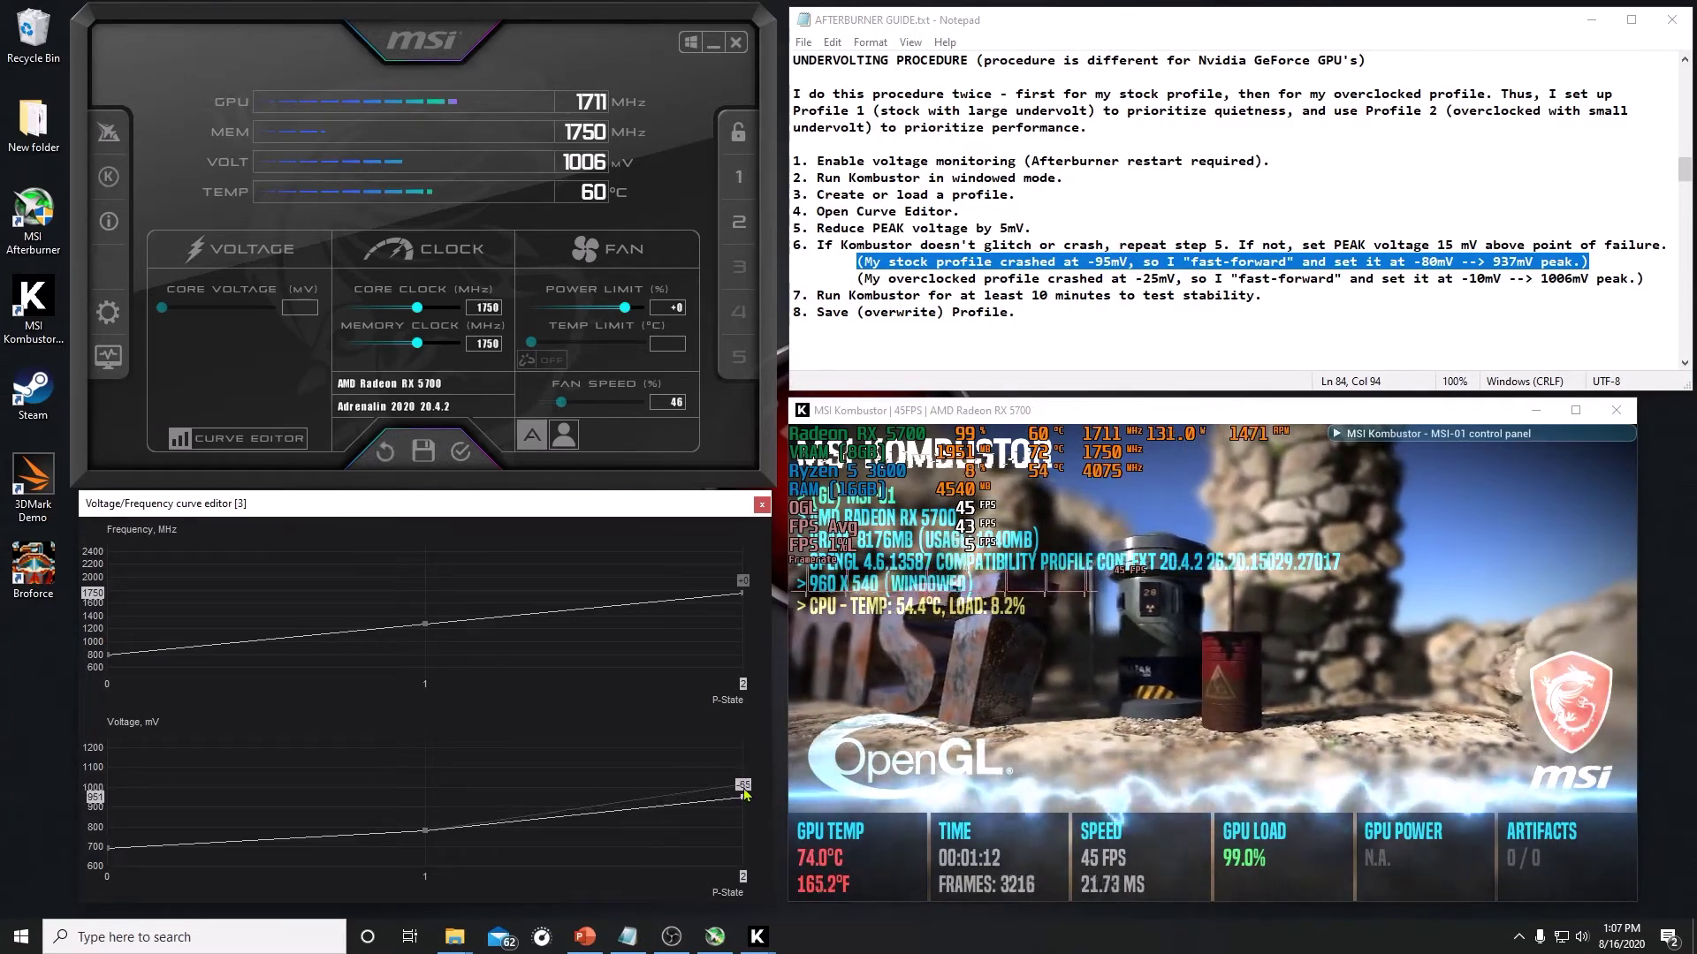
key("Down")
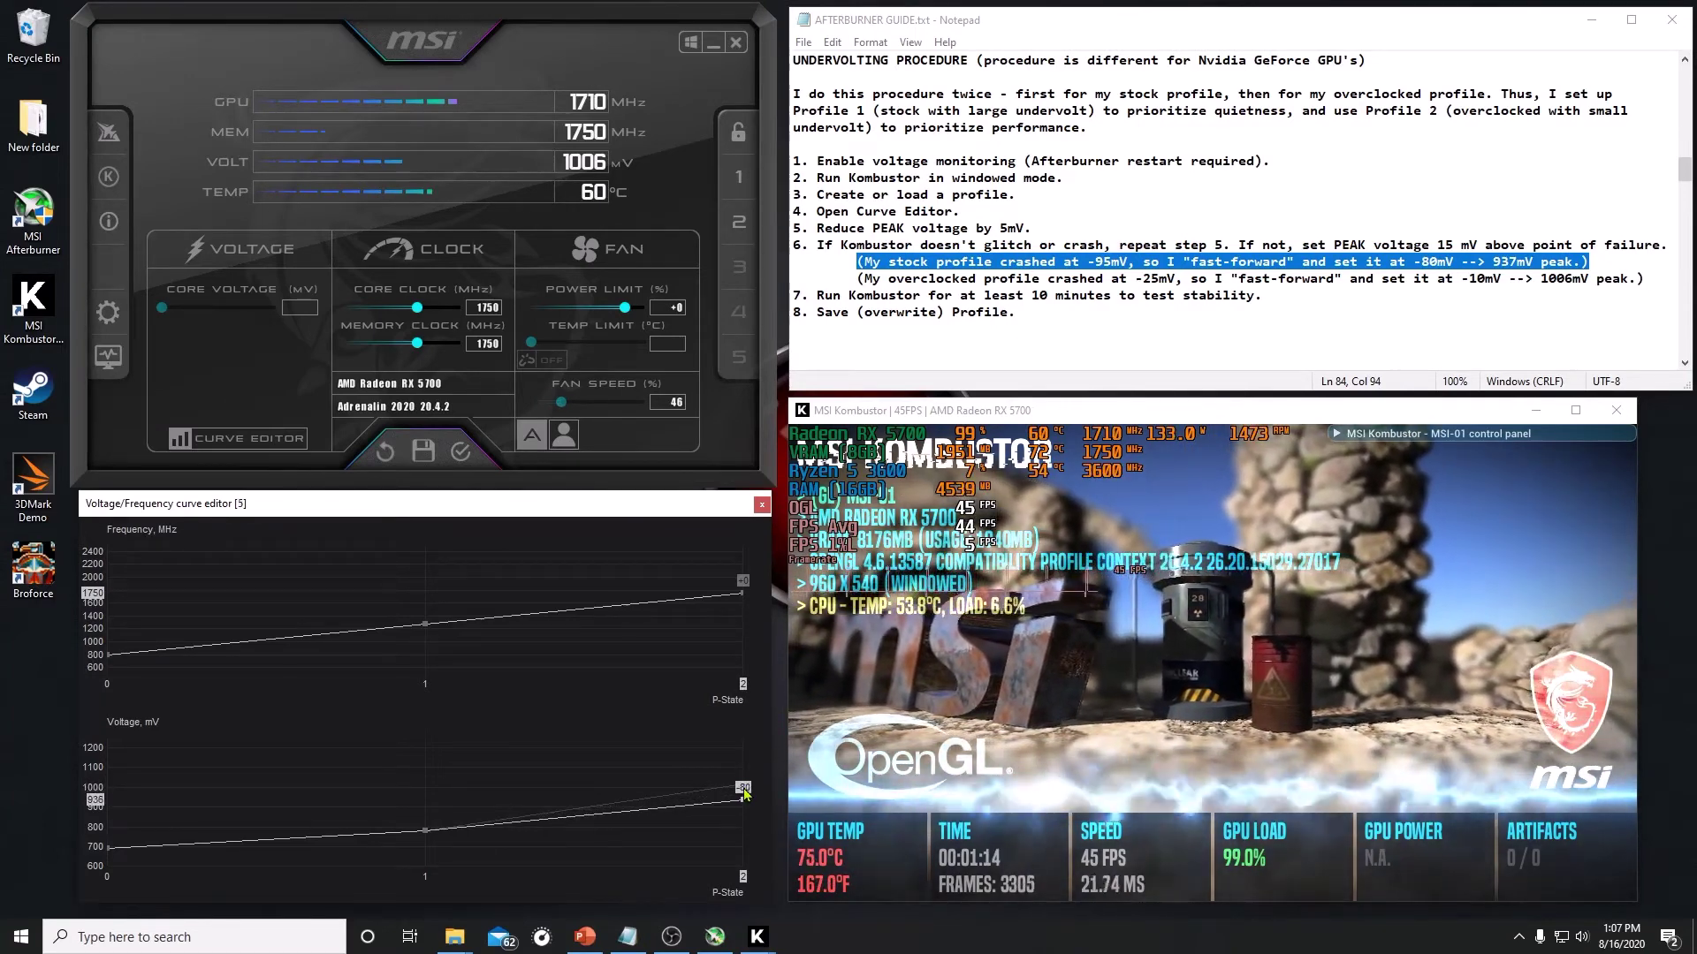
left_click(461, 454)
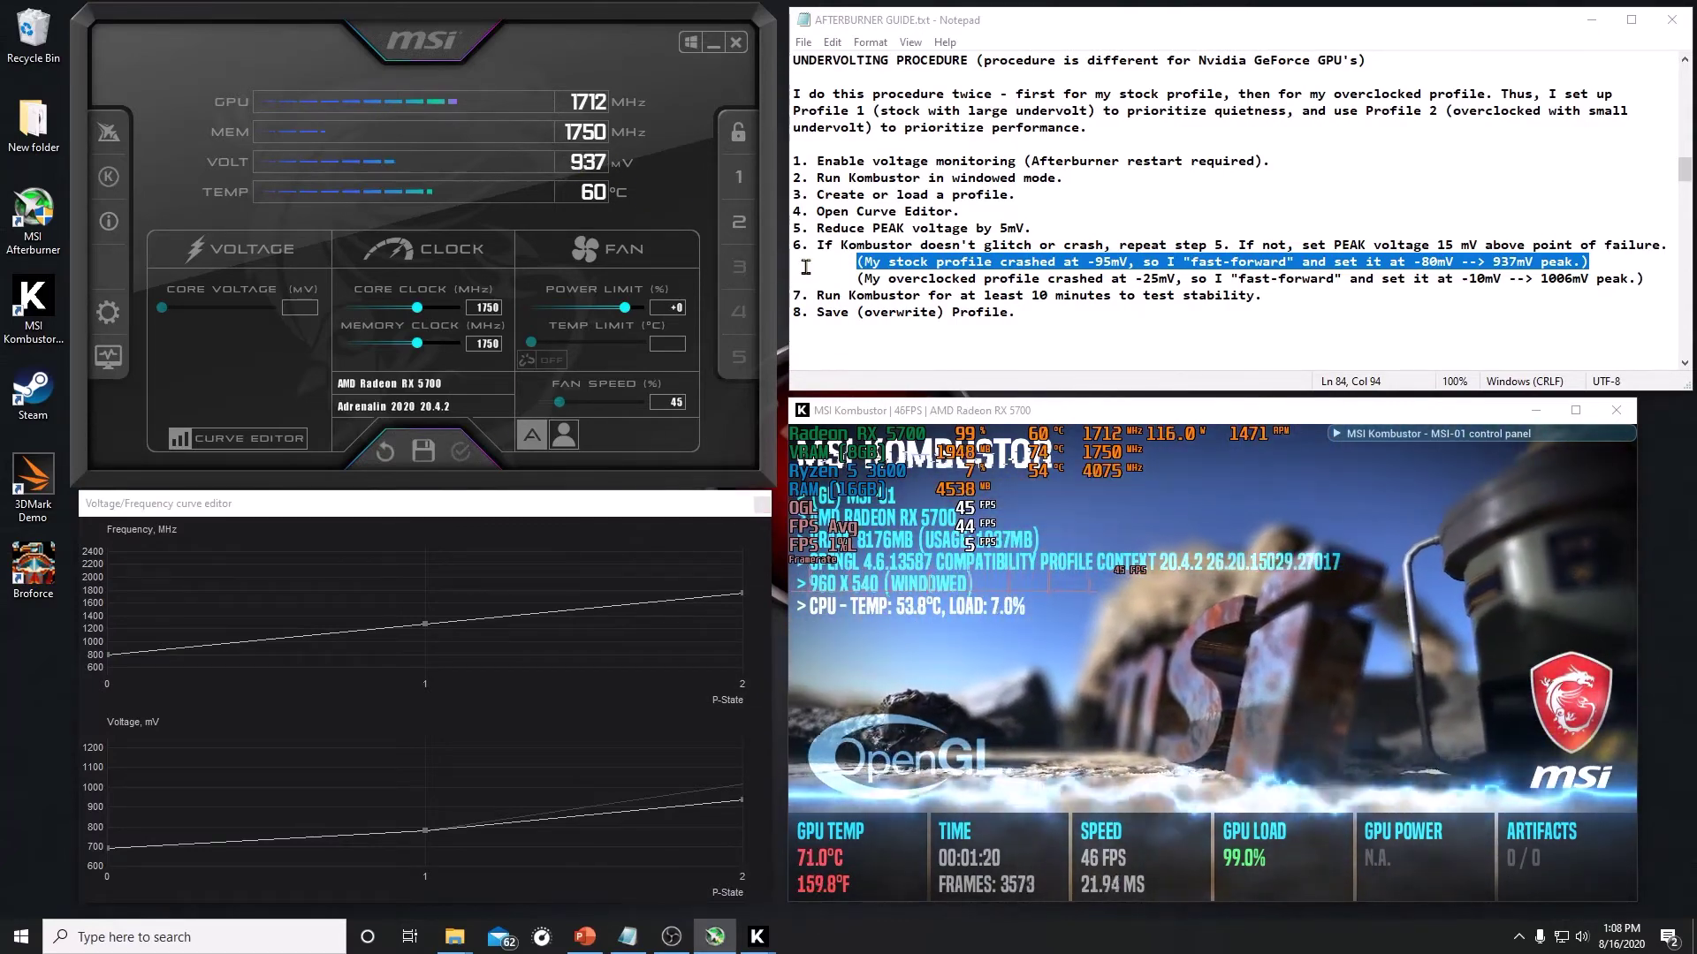
left_click(794, 294)
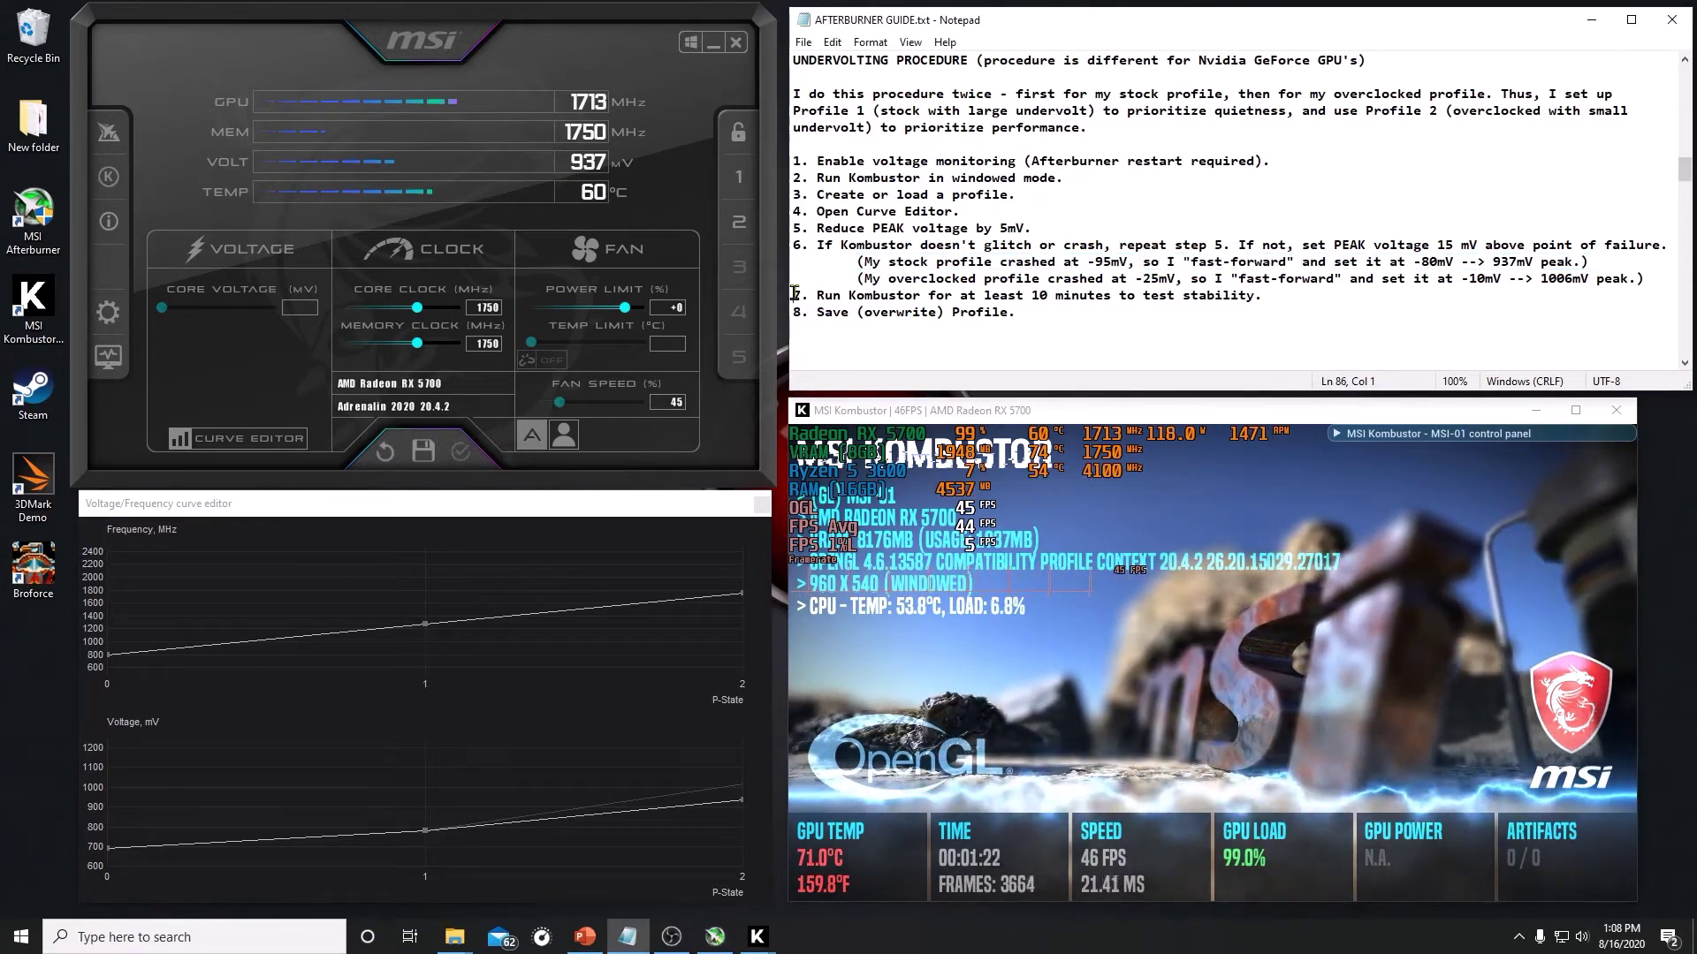
key("shift+End")
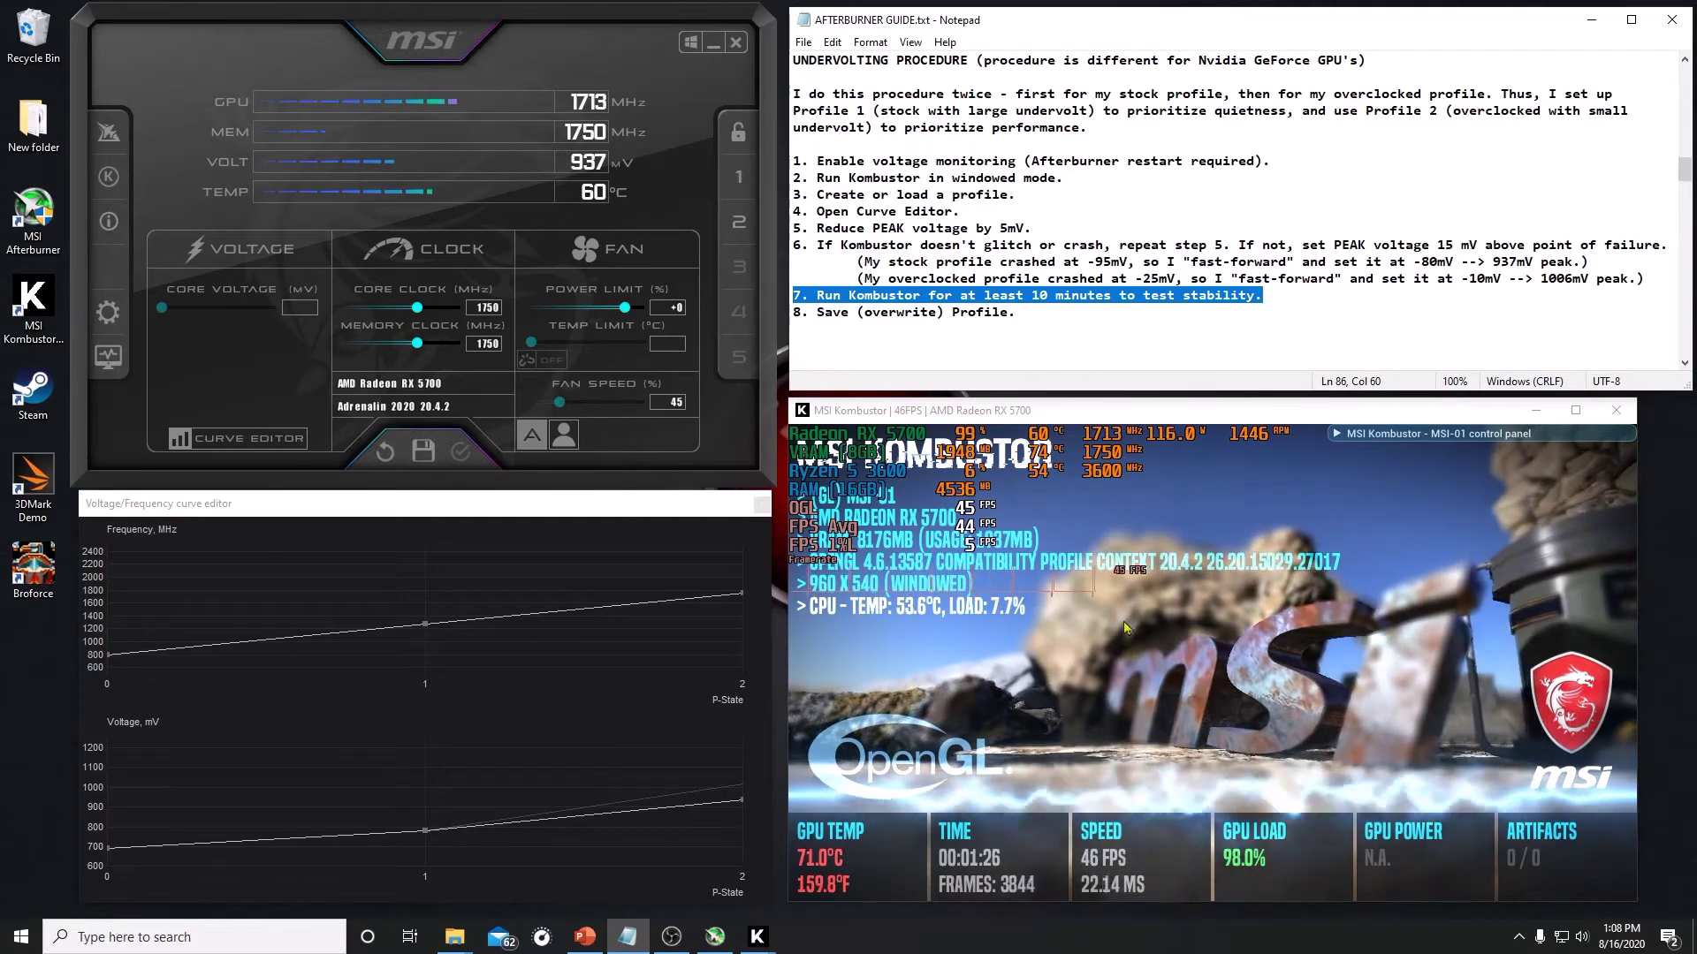
left_click(794, 312)
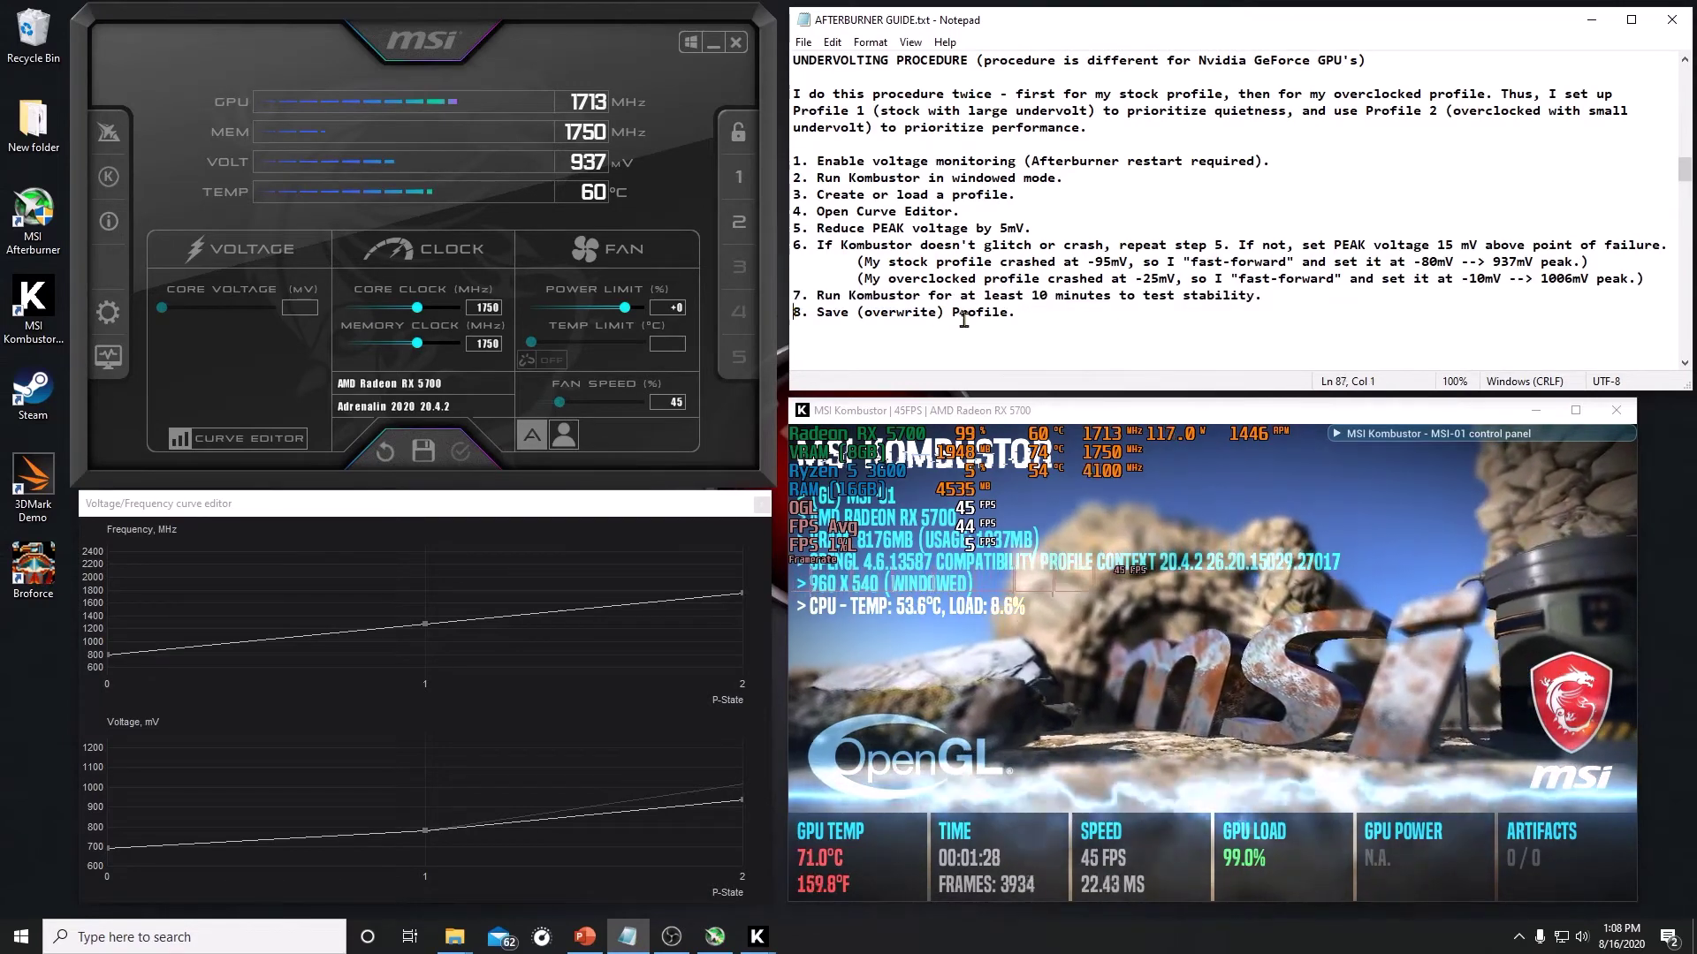
key("shift+End")
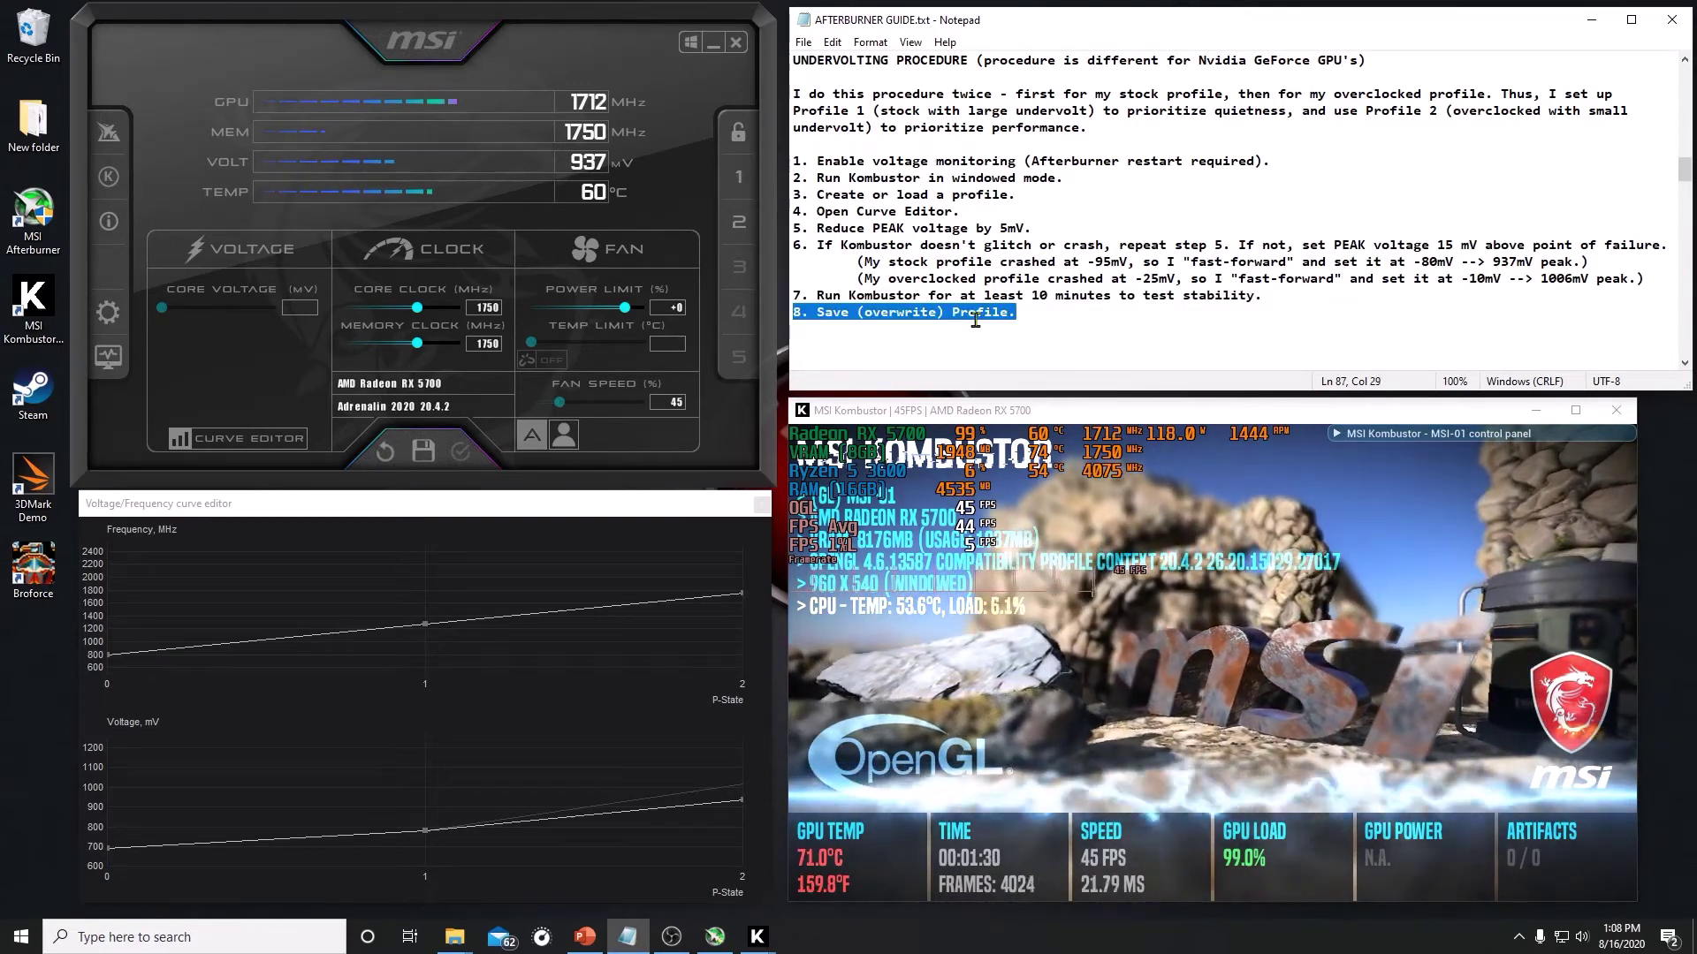
left_click(419, 455)
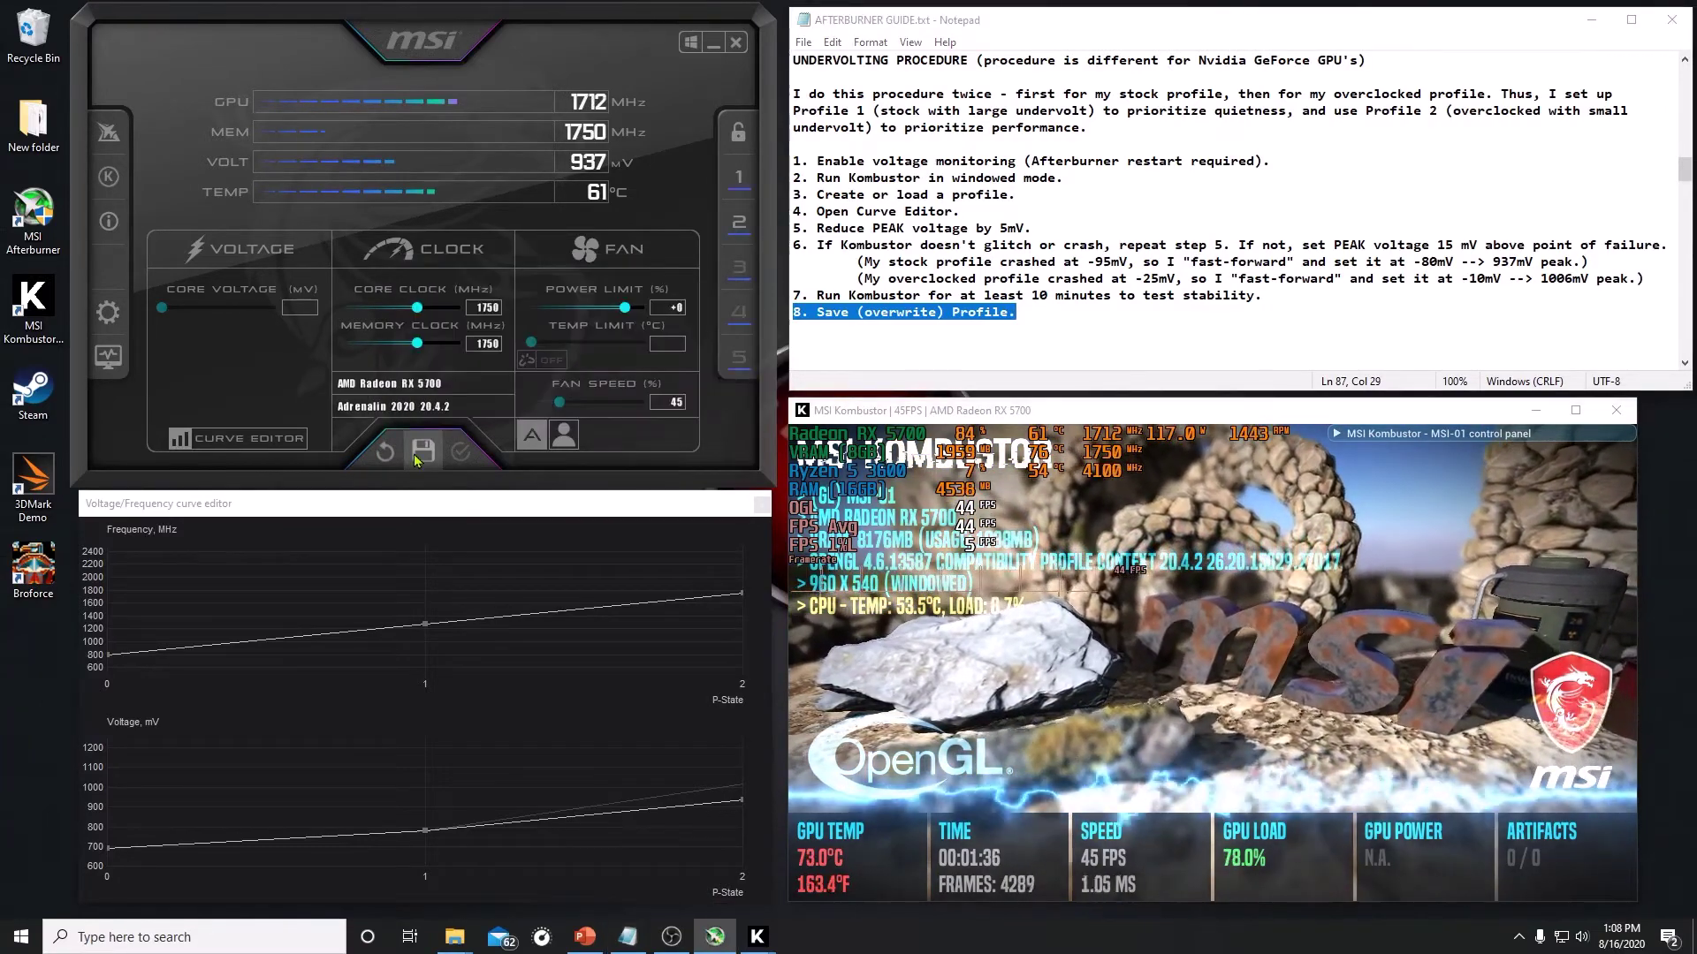
left_click(732, 193)
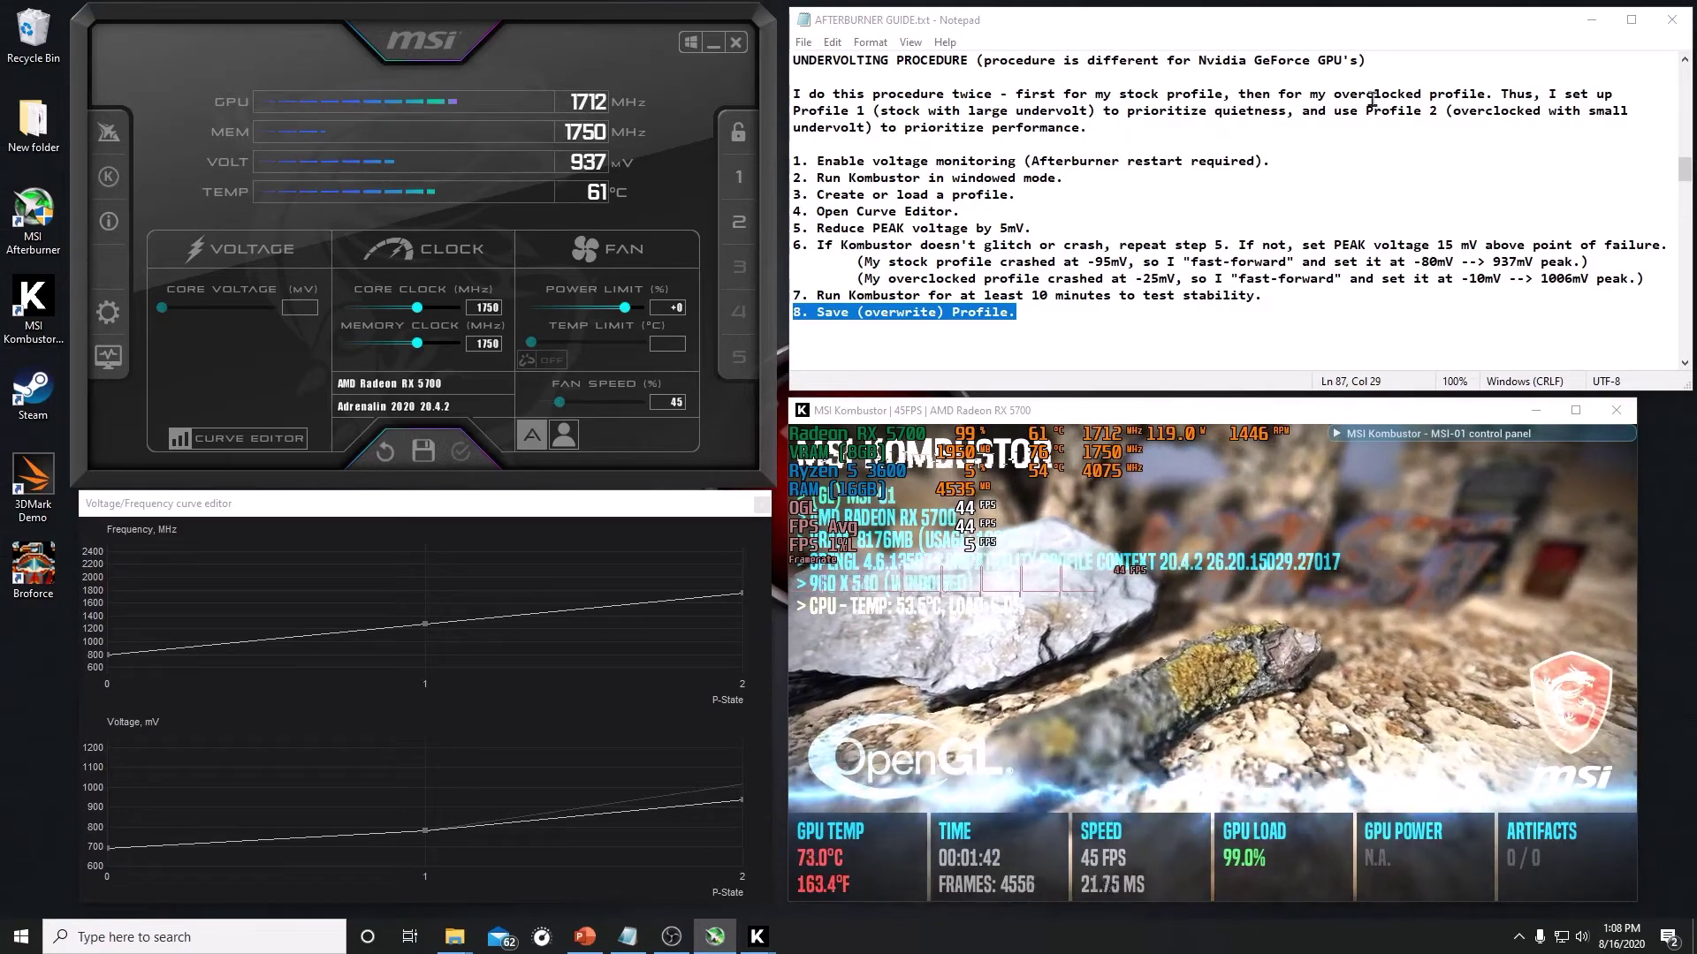
left_click_drag(1237, 92, 1488, 95)
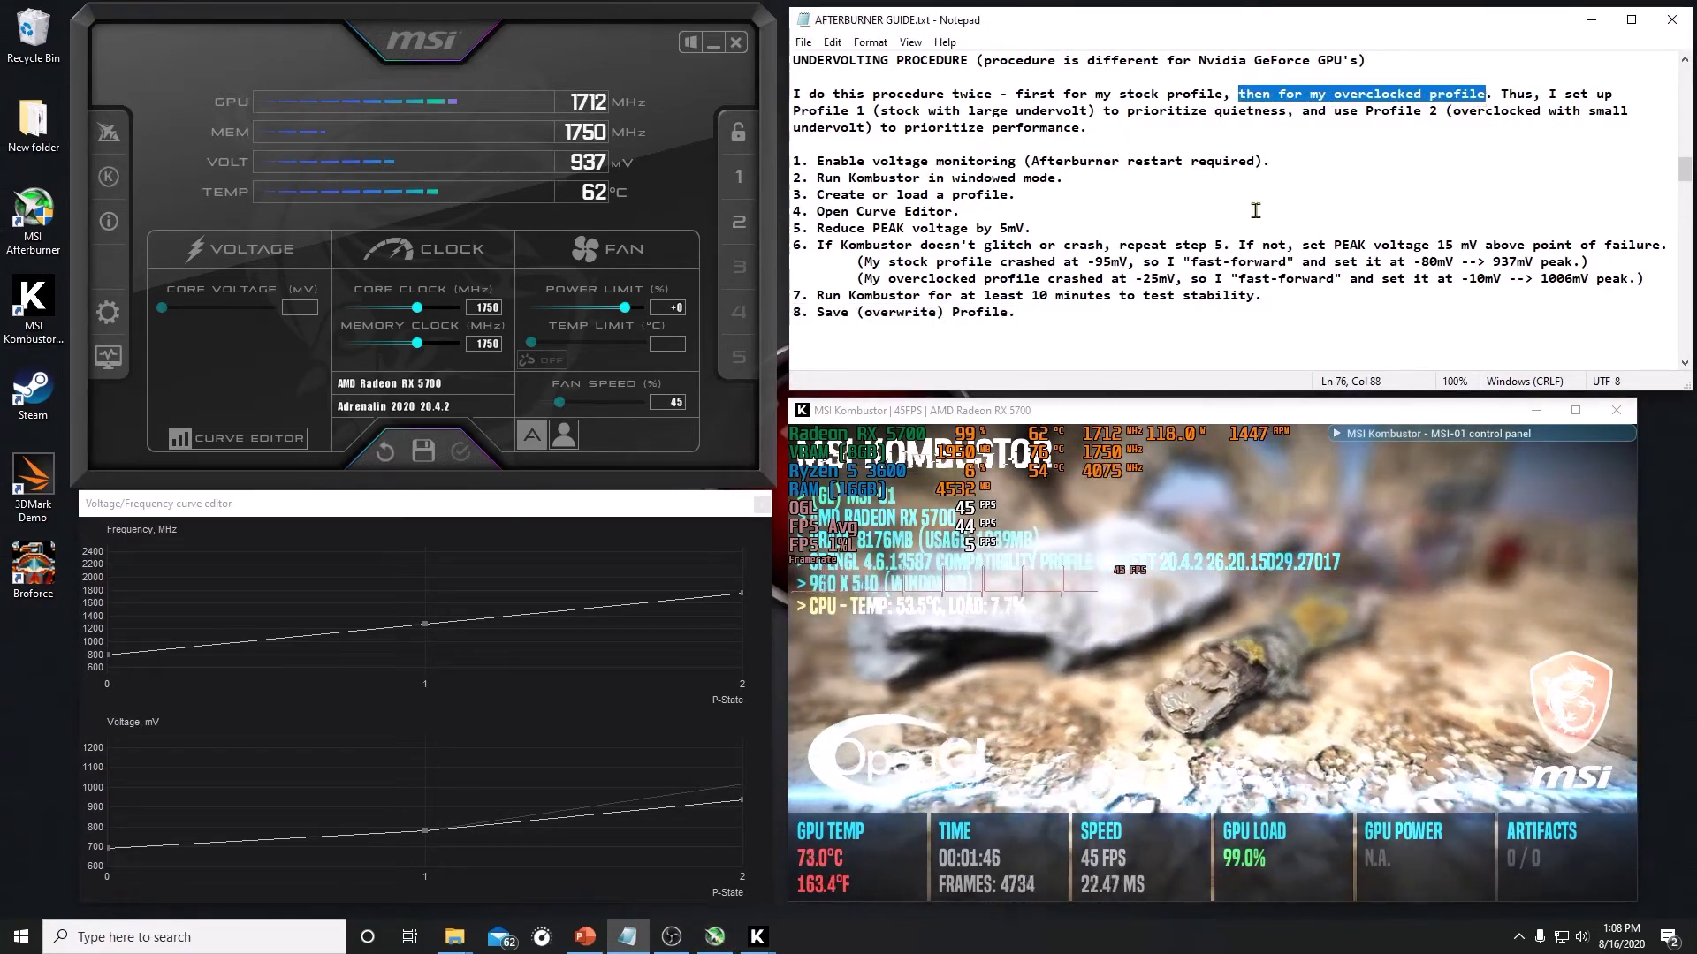
left_click(794, 196)
key("shift+End")
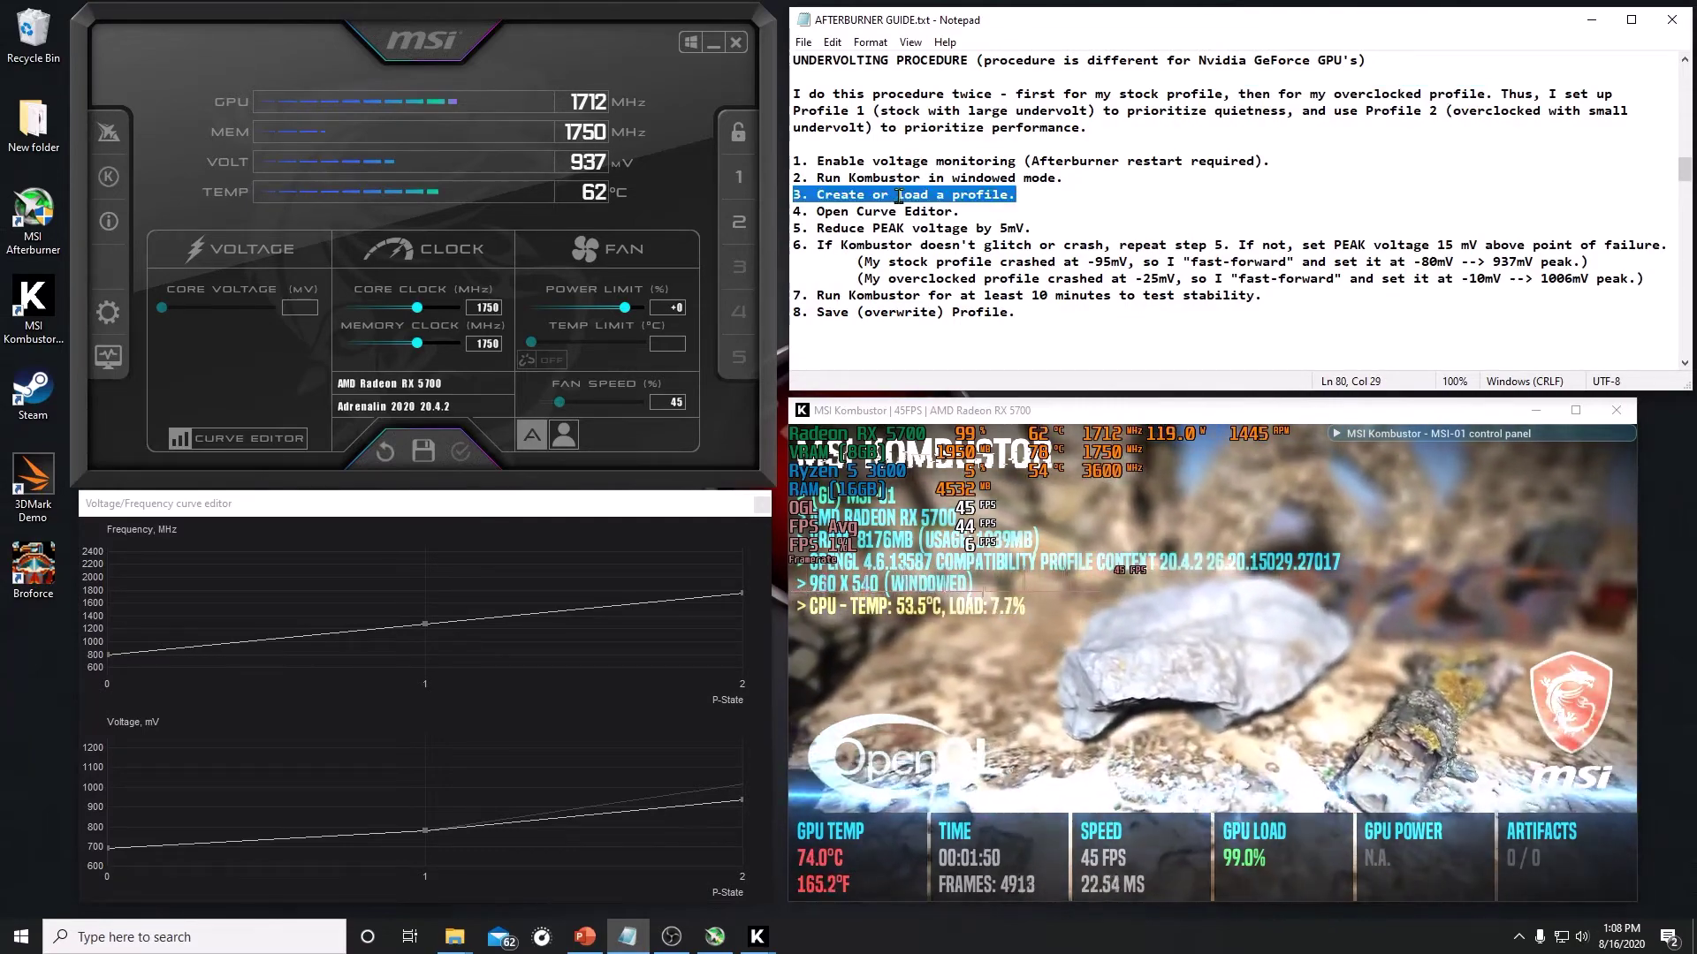
left_click(698, 218)
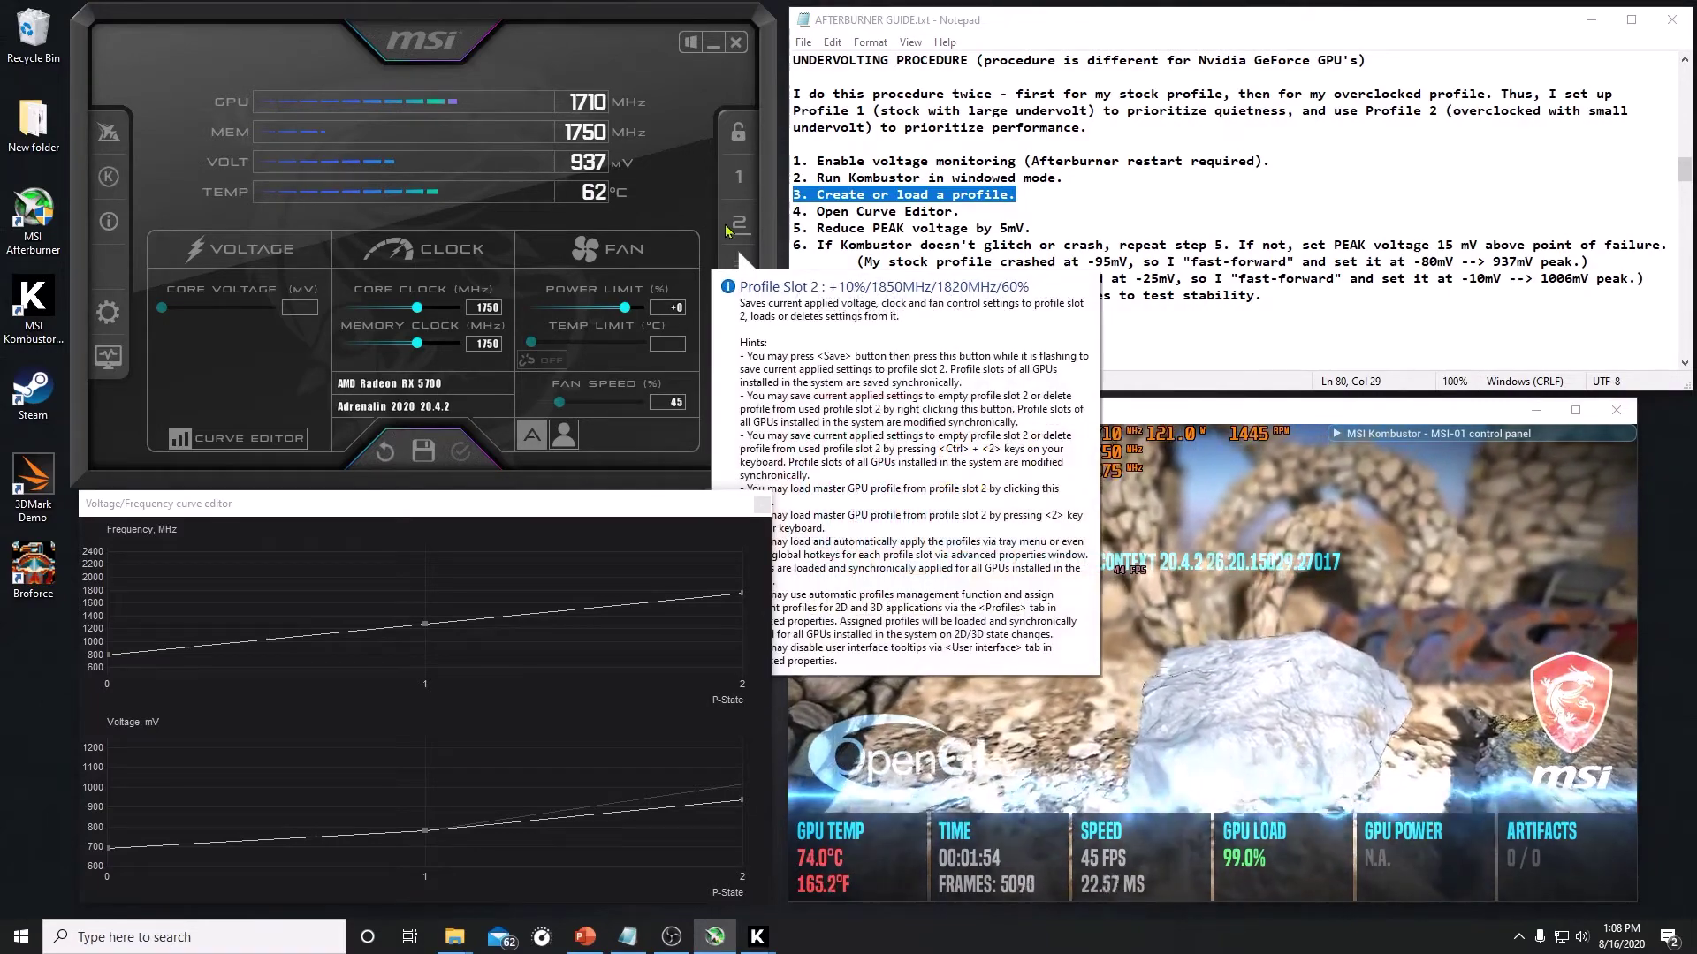
left_click(728, 228)
left_click(461, 451)
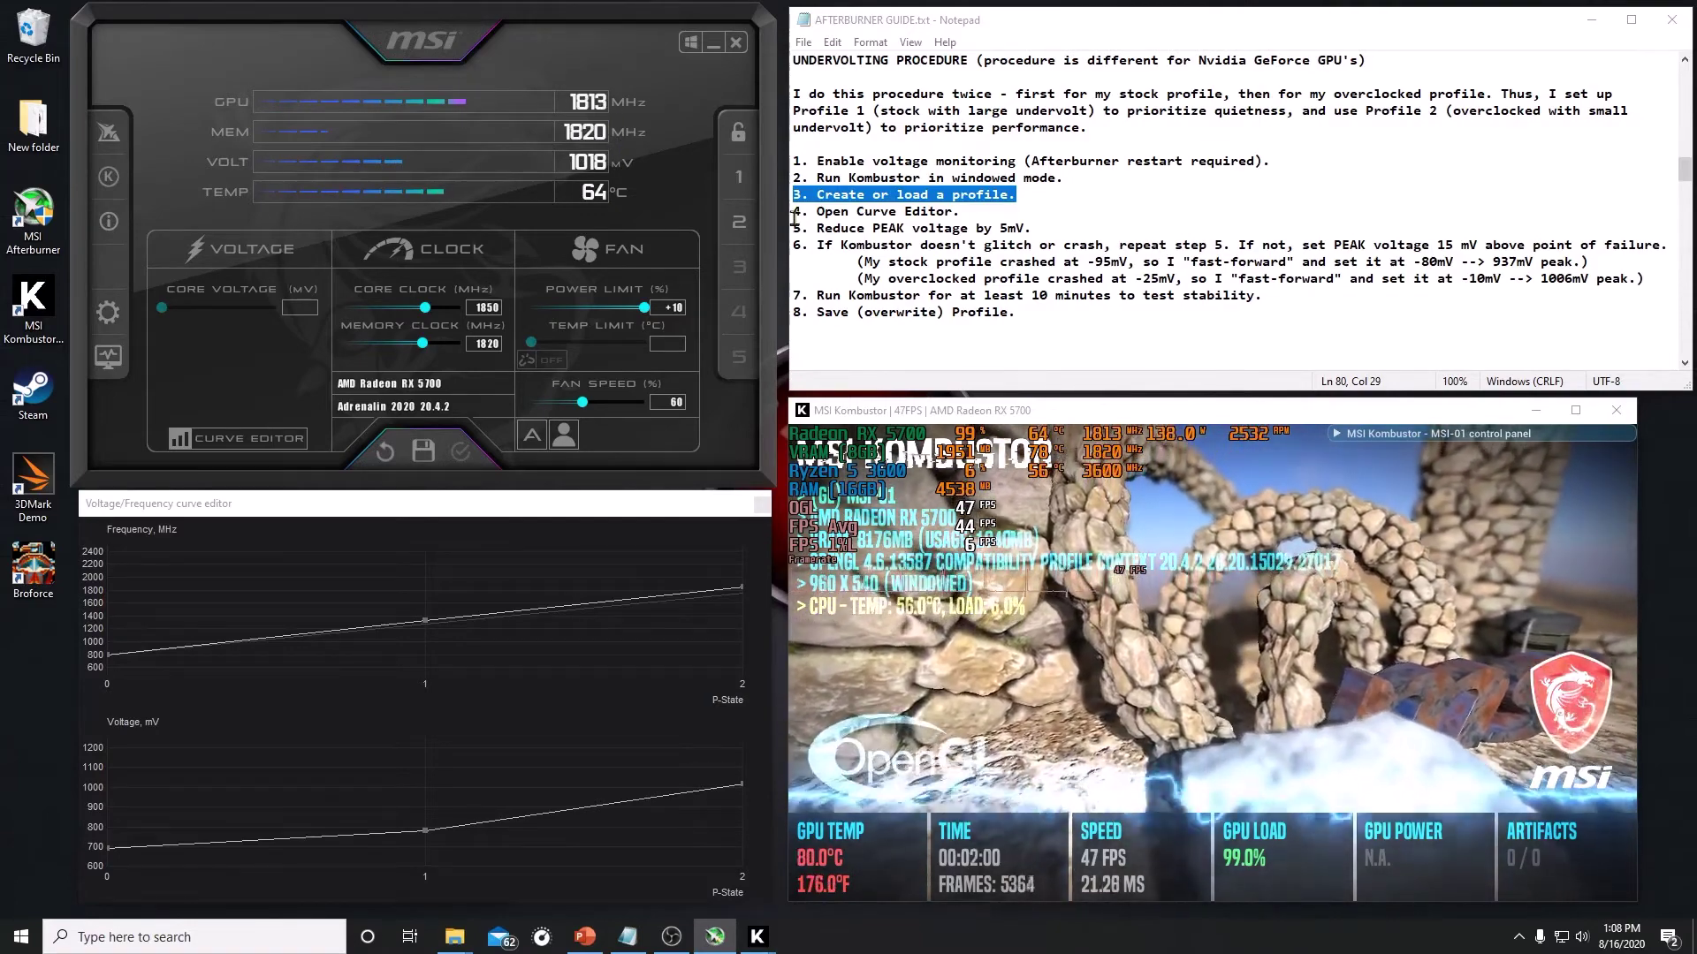
Highlight procedure item 4 and then item 5 in Notepad for the overclocked profile
left_click(793, 212)
key("shift+End")
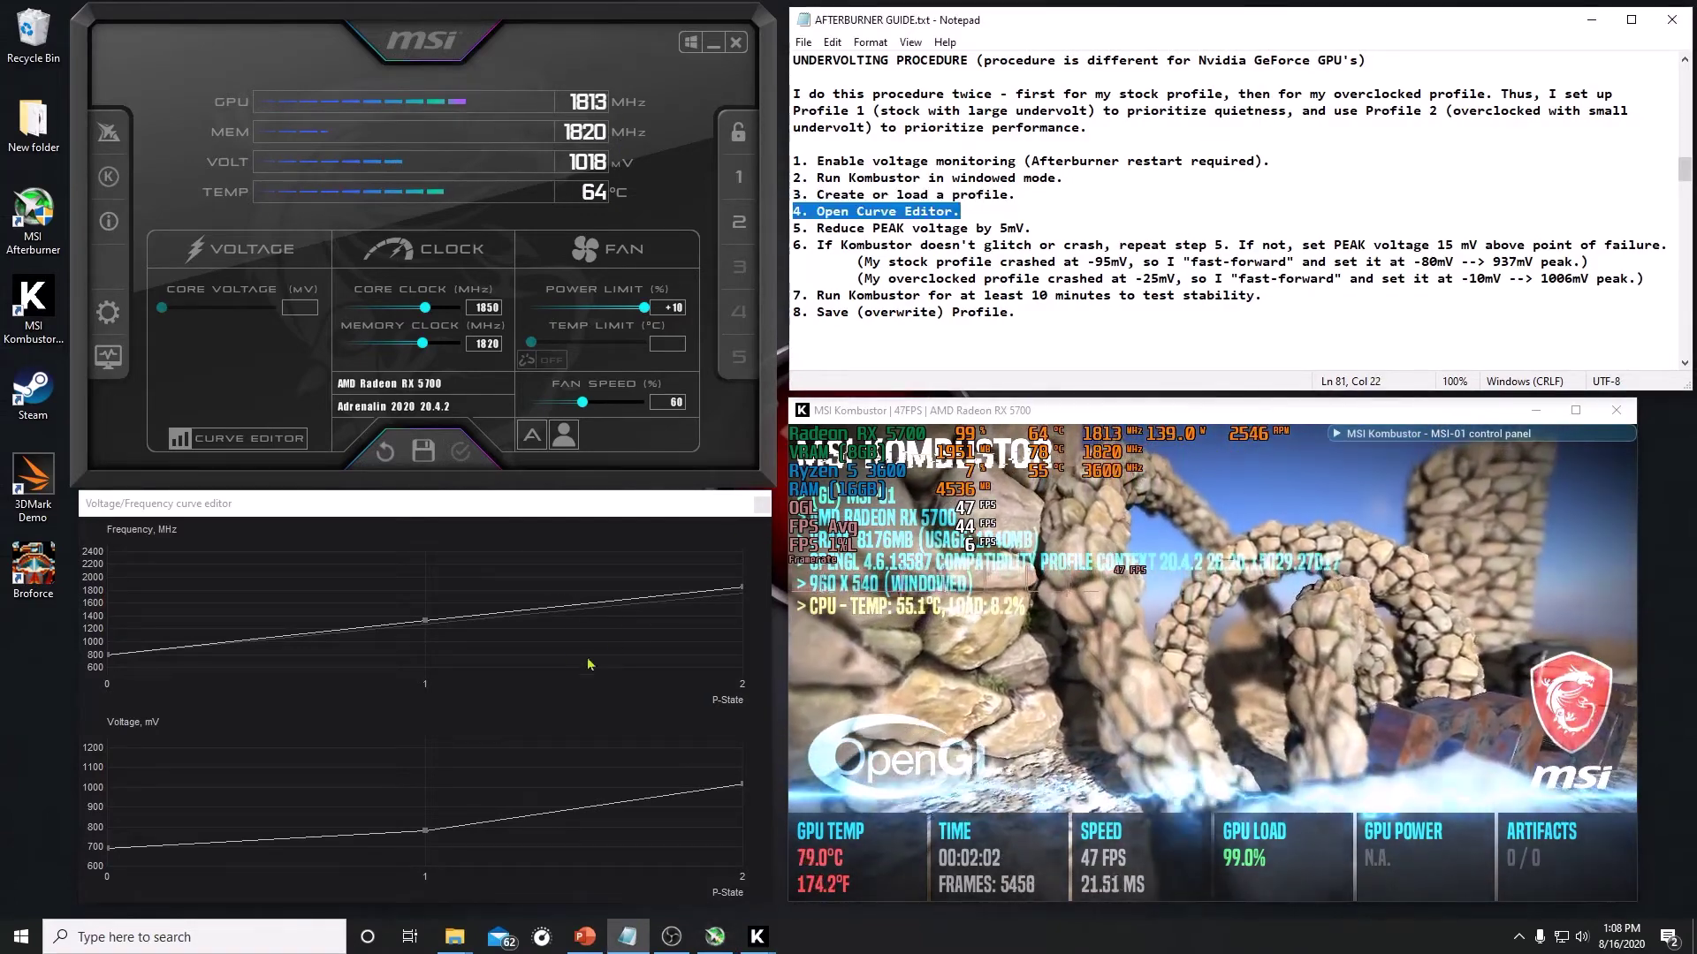
left_click(795, 229)
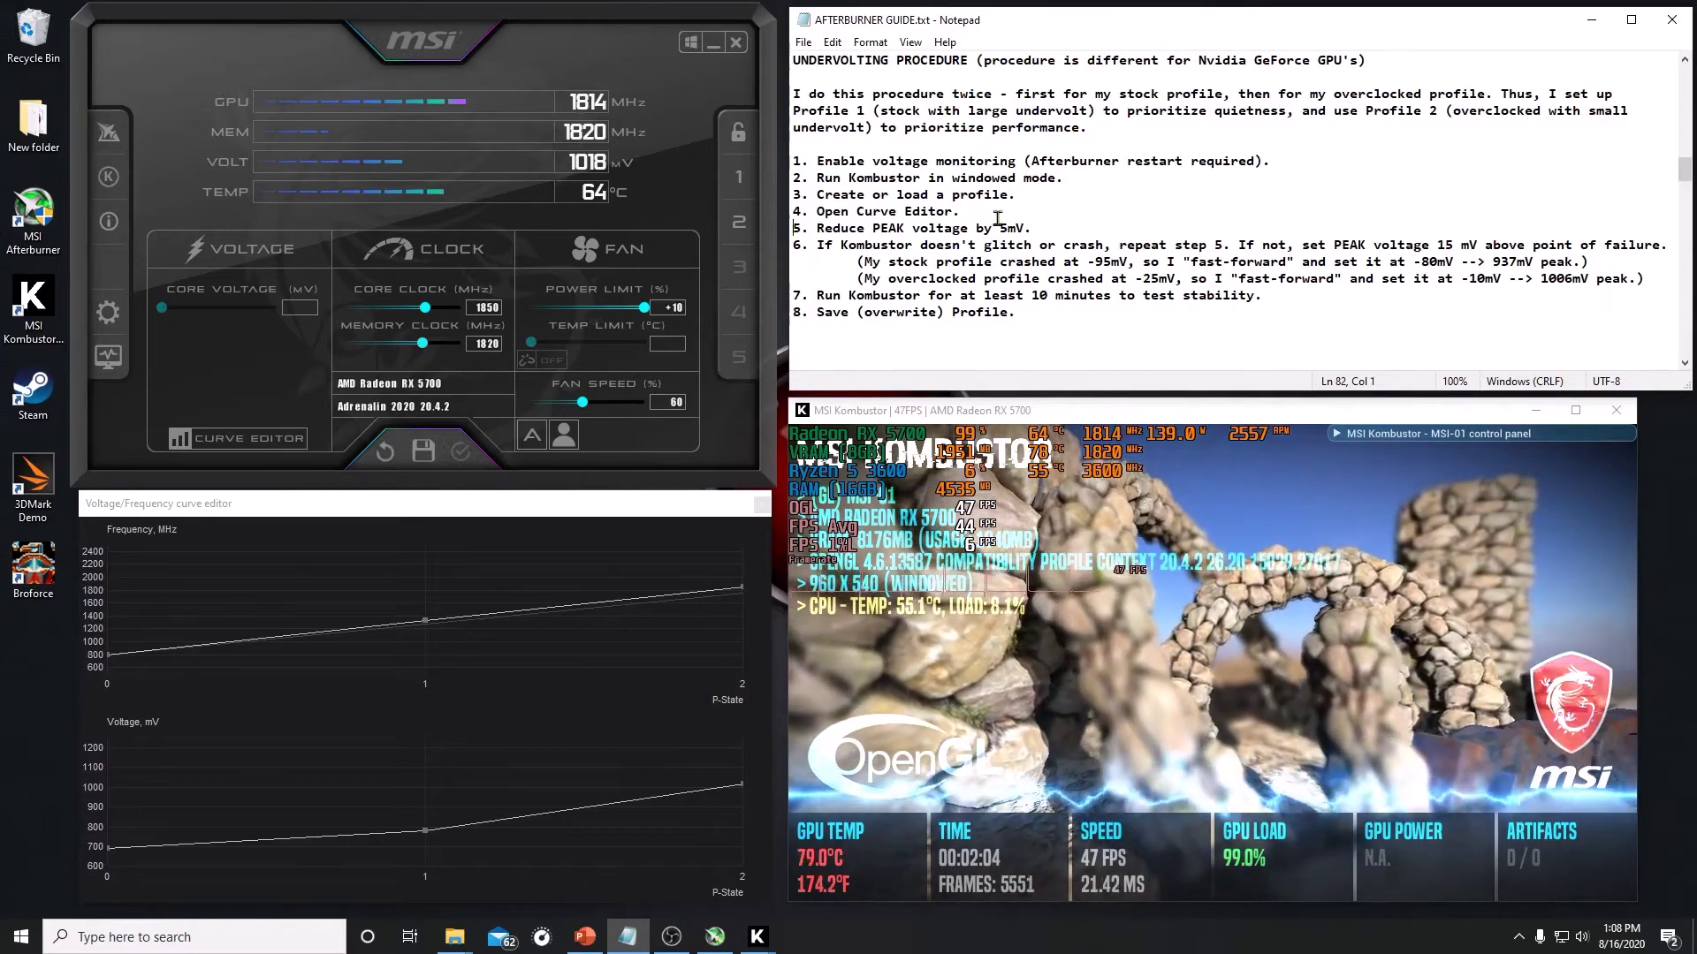
key("shift+End")
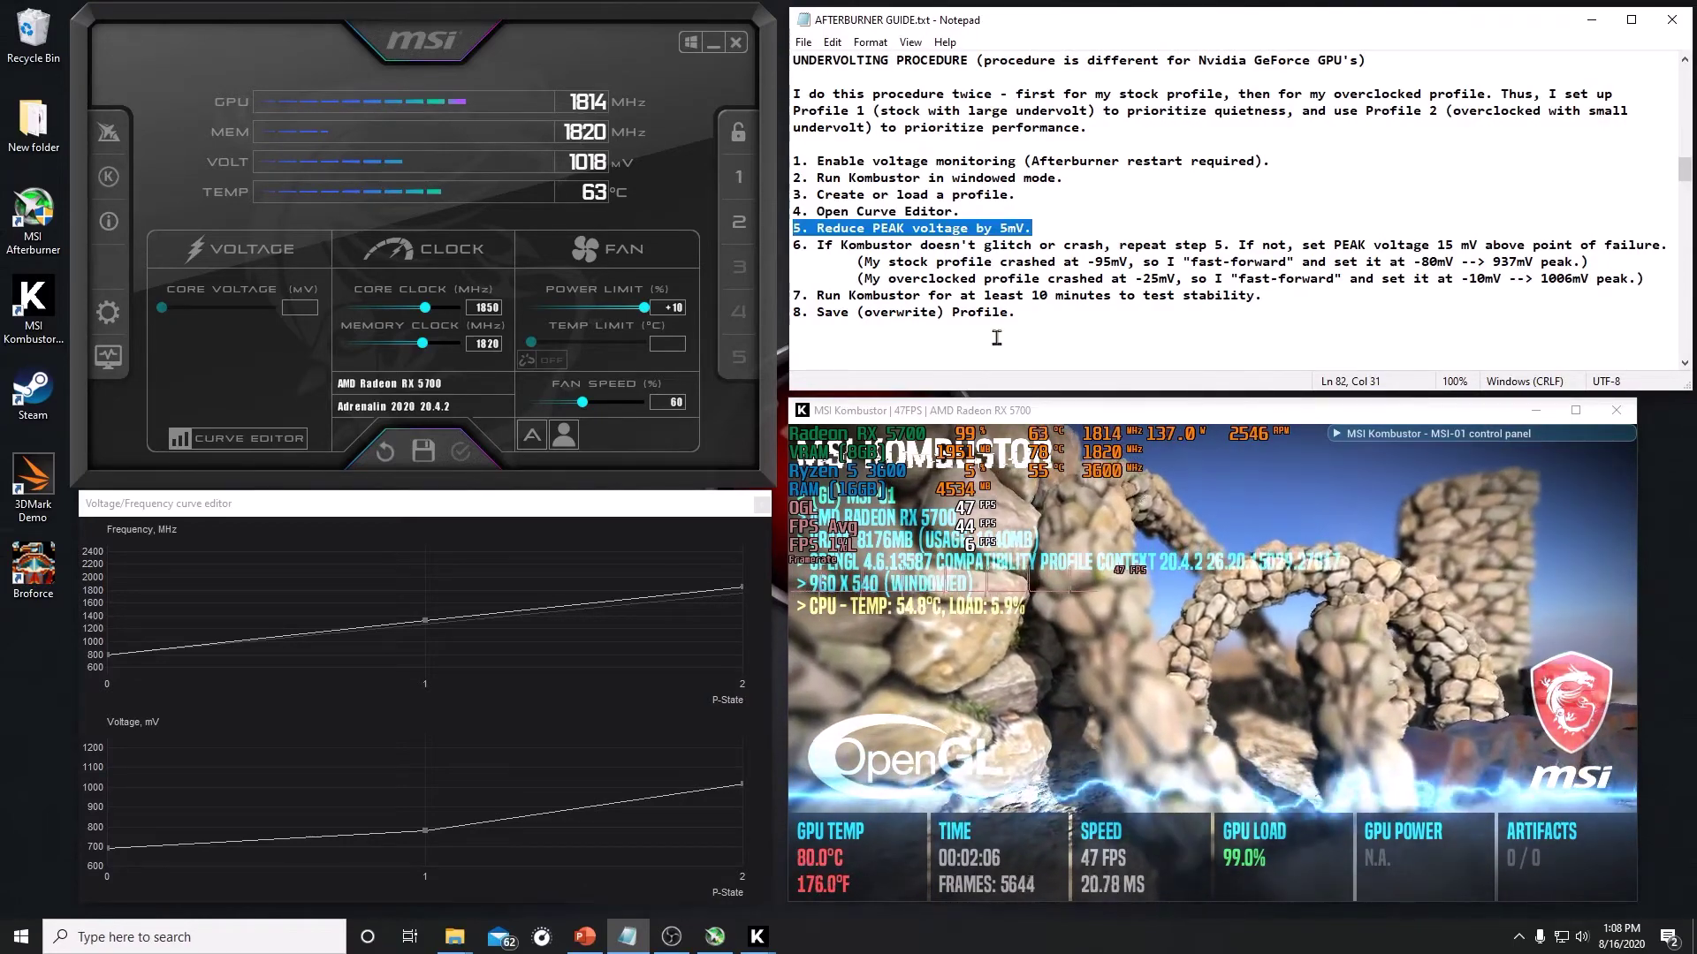
Reduce the overclocked profile's peak point on the voltage curve by 5 mV and apply it
left_click(744, 789)
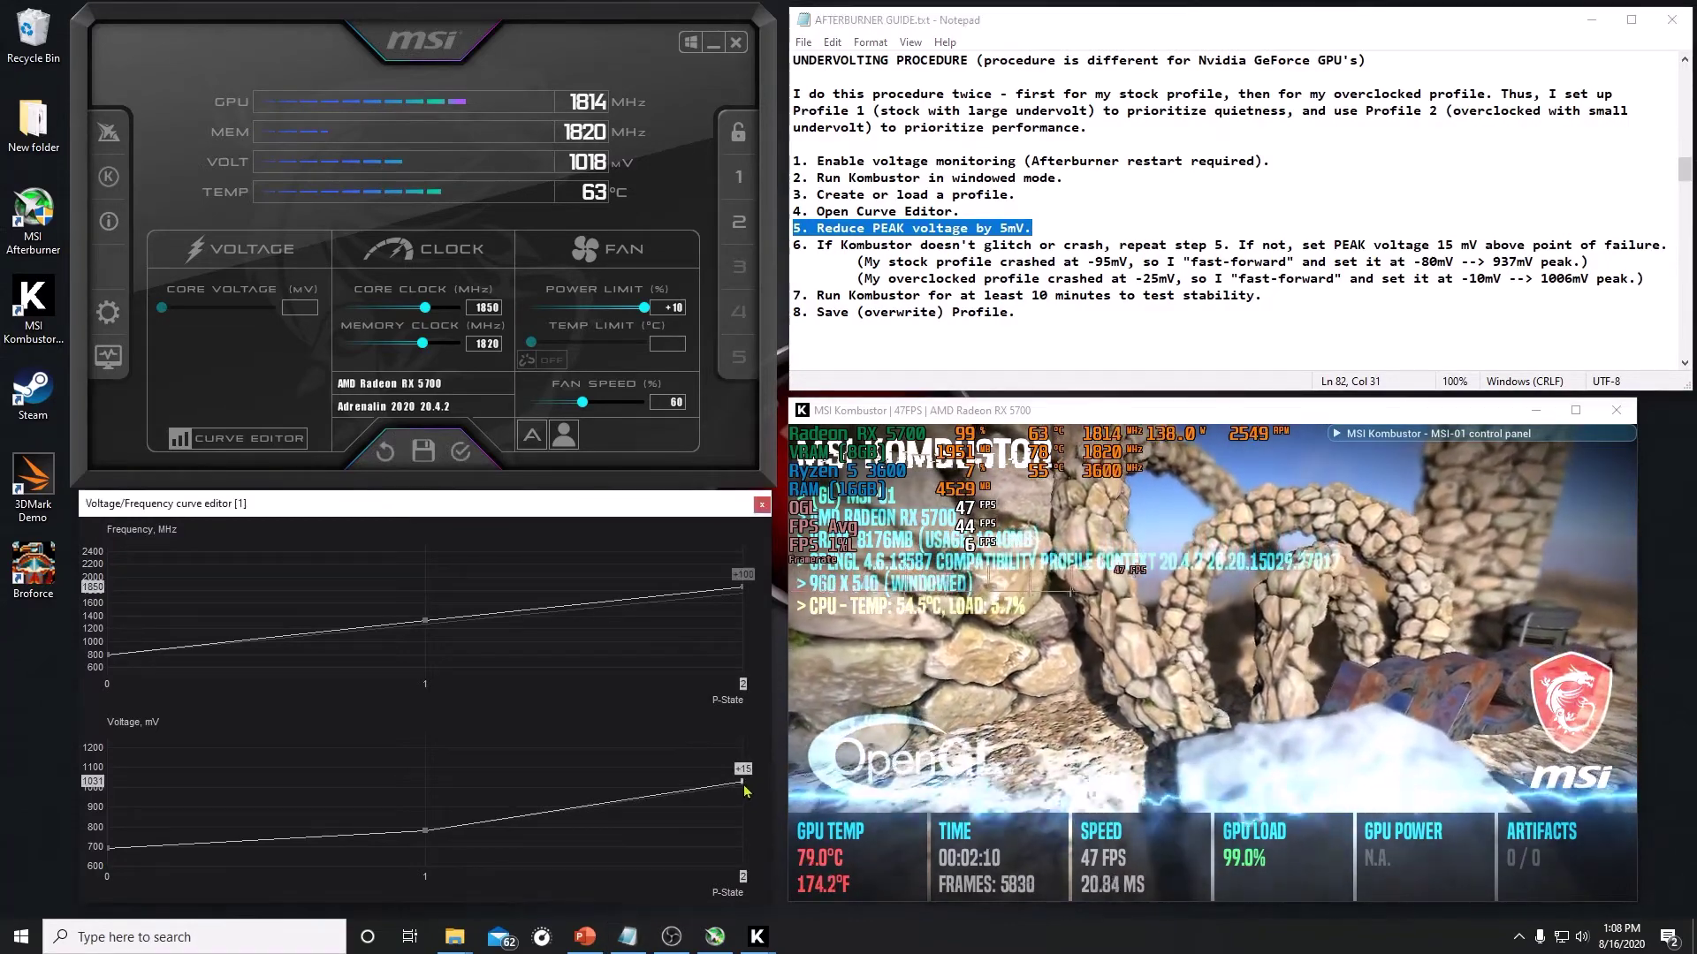
key("Down")
key("Down")
key("Down")
key("Down")
key("Down")
key("Down")
key("Down")
key("Down")
key("Down")
key("Down")
key("Down")
key("Down")
key("Down")
key("Down")
key("Down")
key("Down")
key("Down")
key("Down")
key("Down")
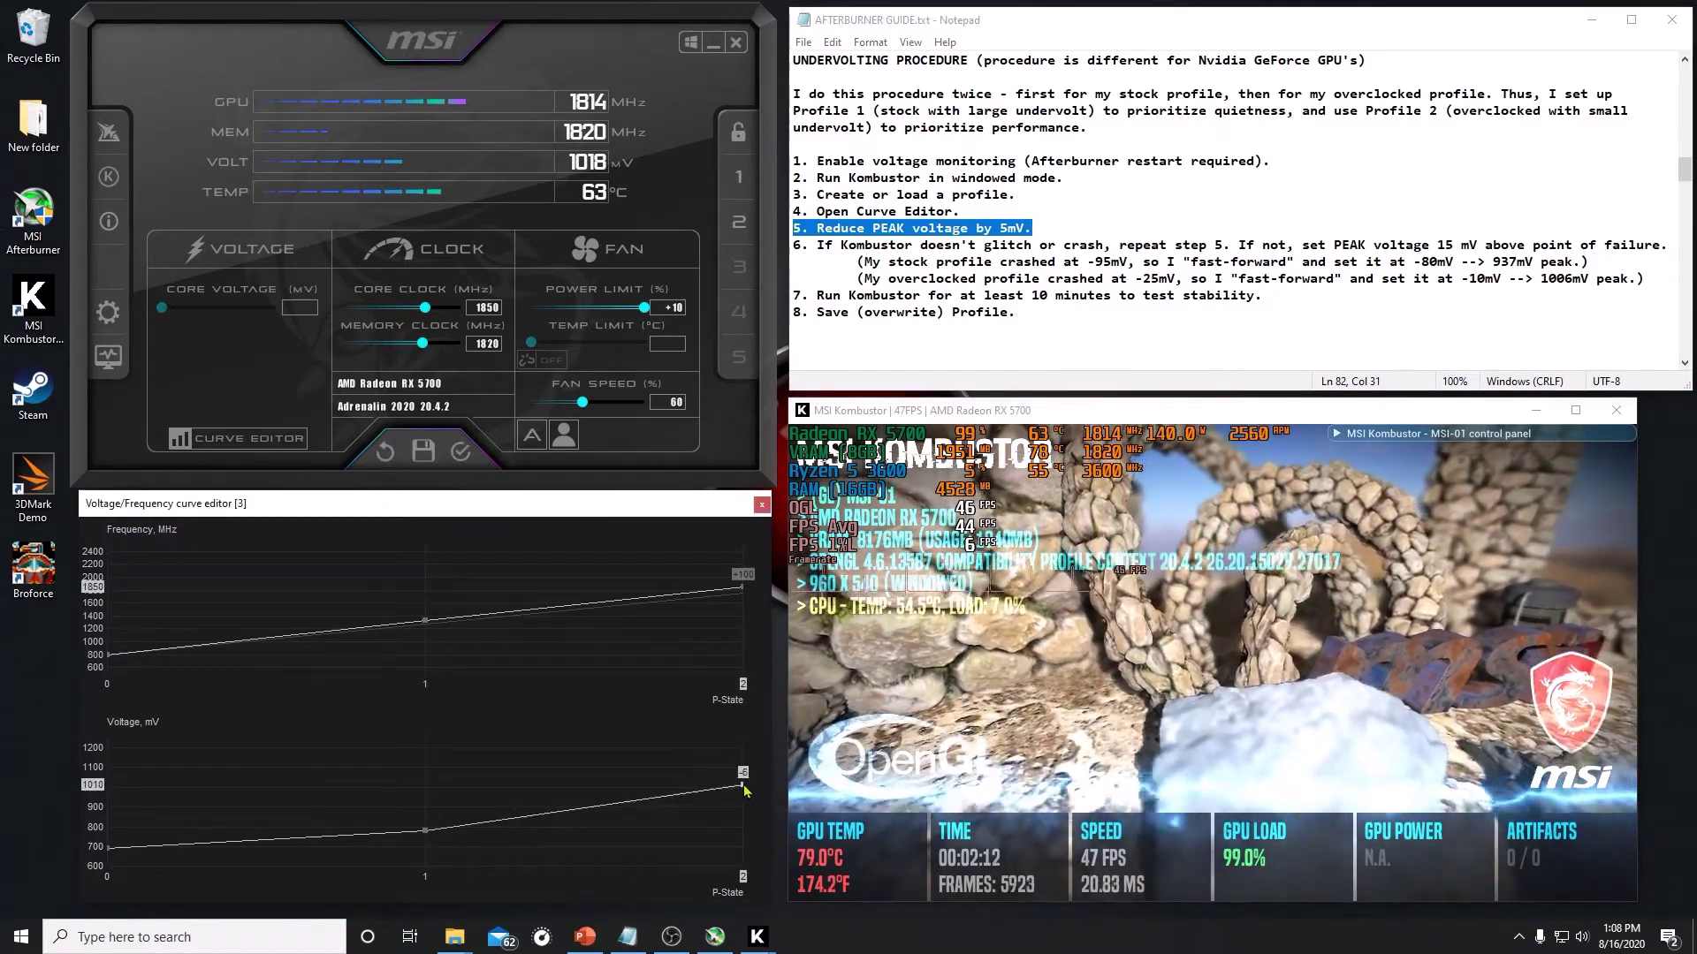
left_click(466, 455)
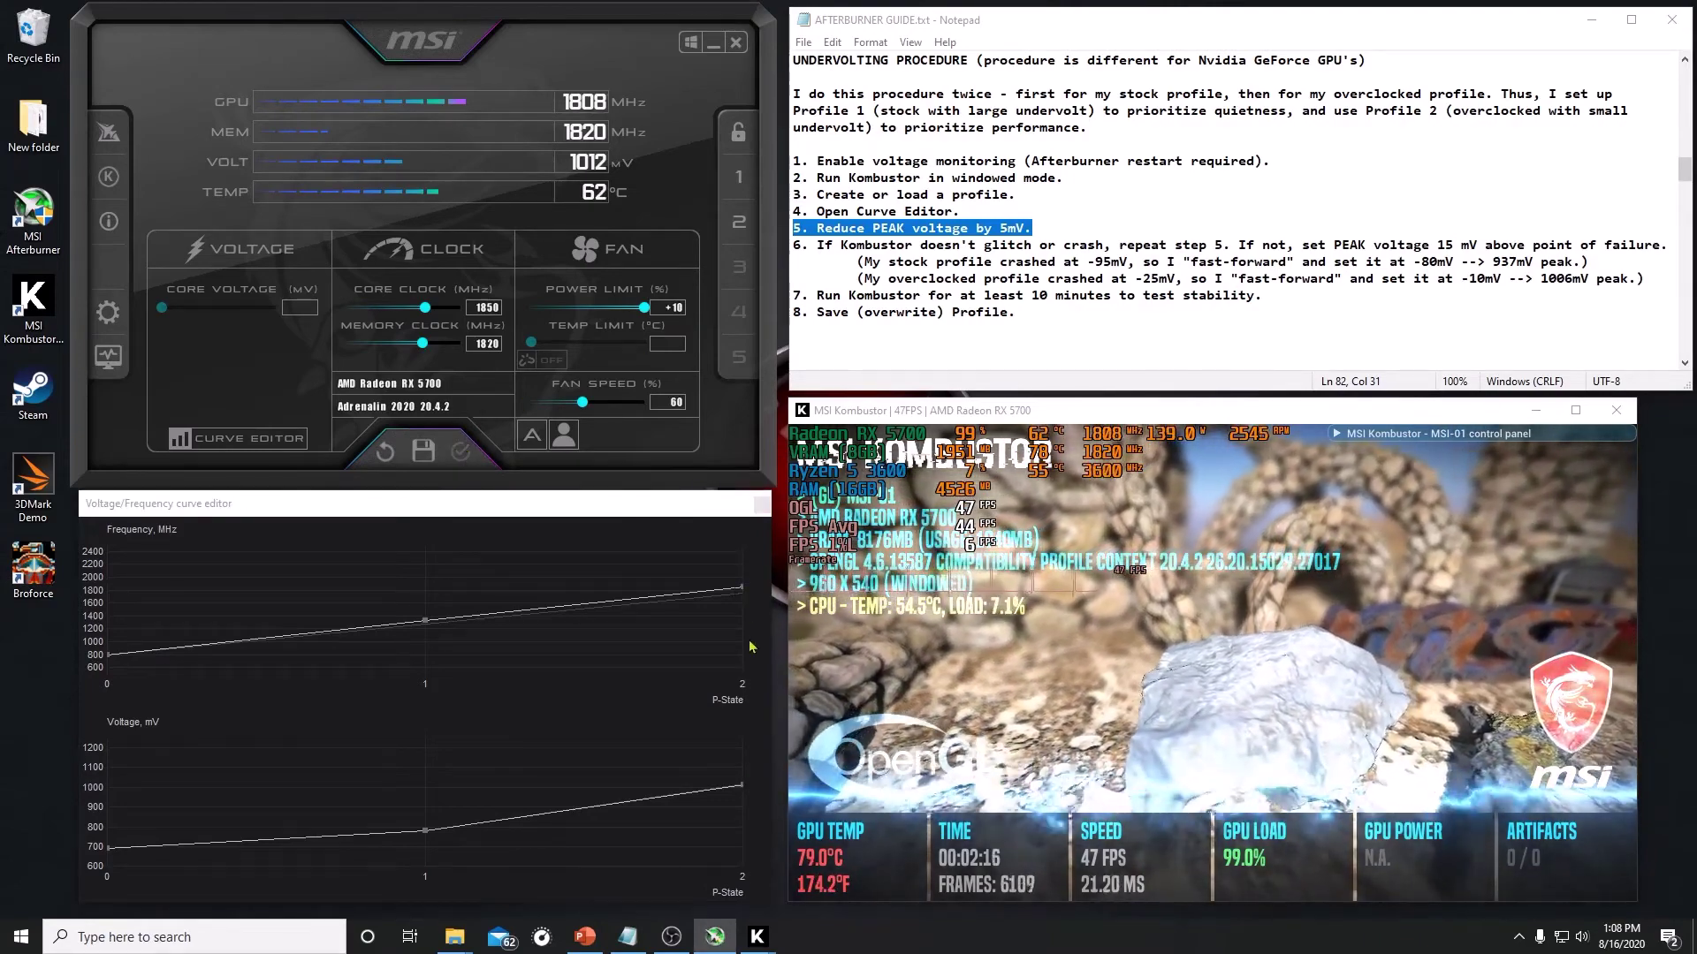
Lower the overclocked profile's peak voltage in two more 5 mV reductions, to offsets of -10 and -15 mV, applying each
left_click(743, 792)
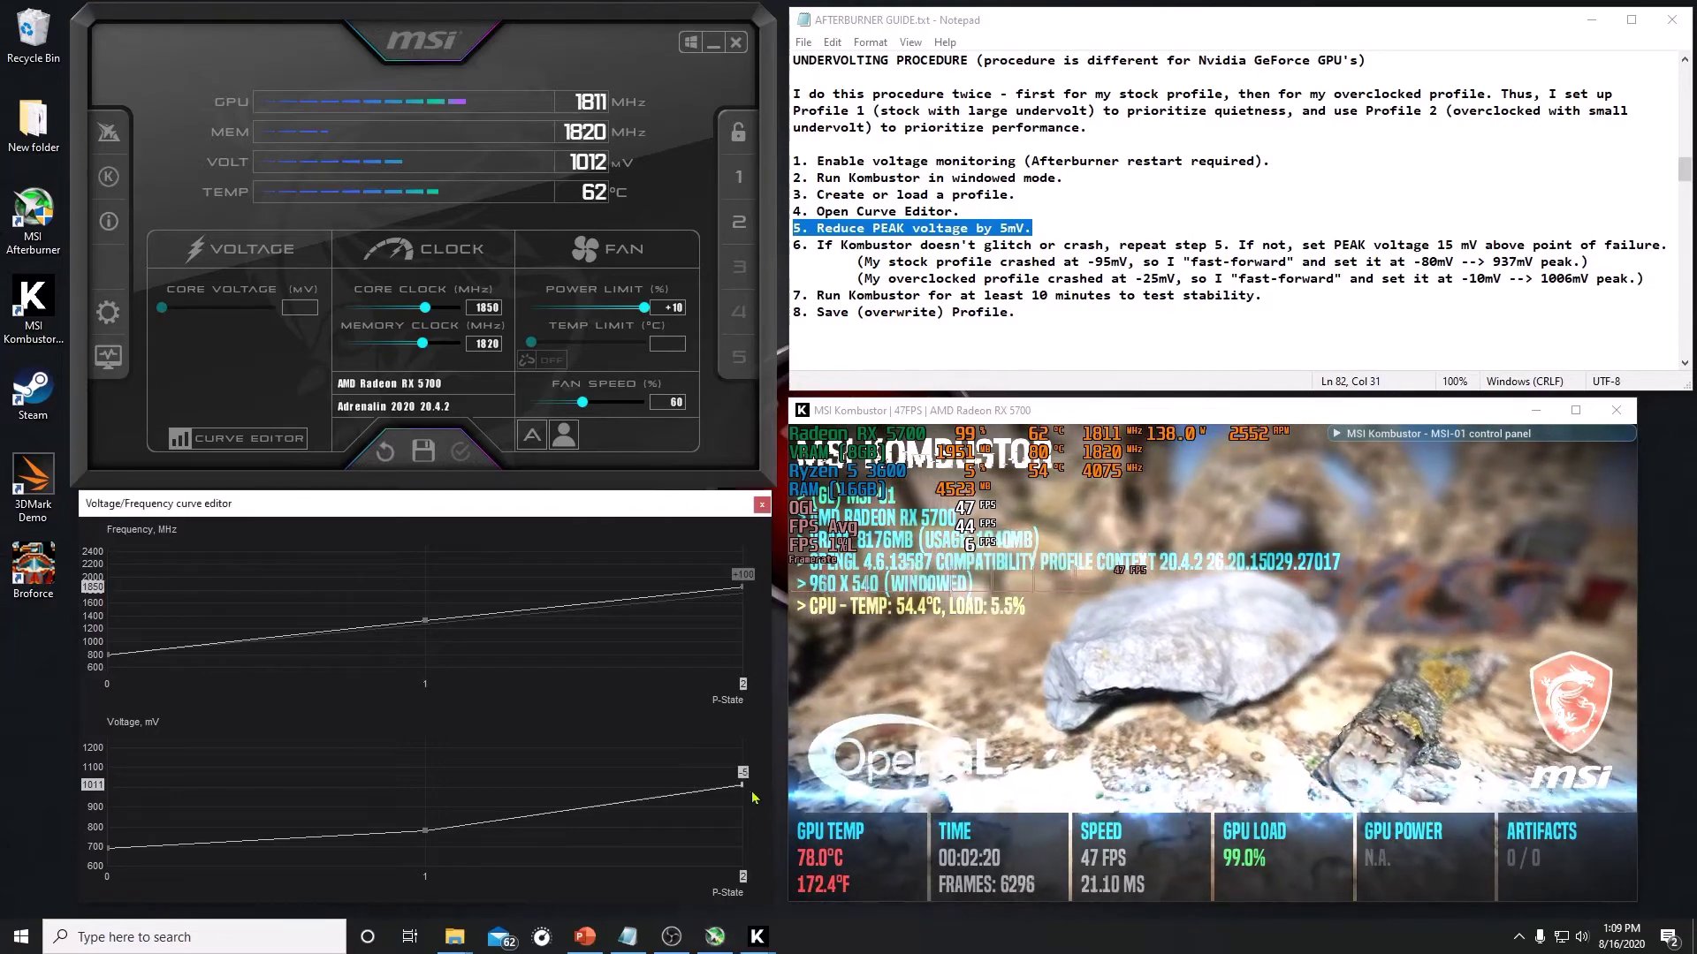
key("Down")
key("Down")
key("Down")
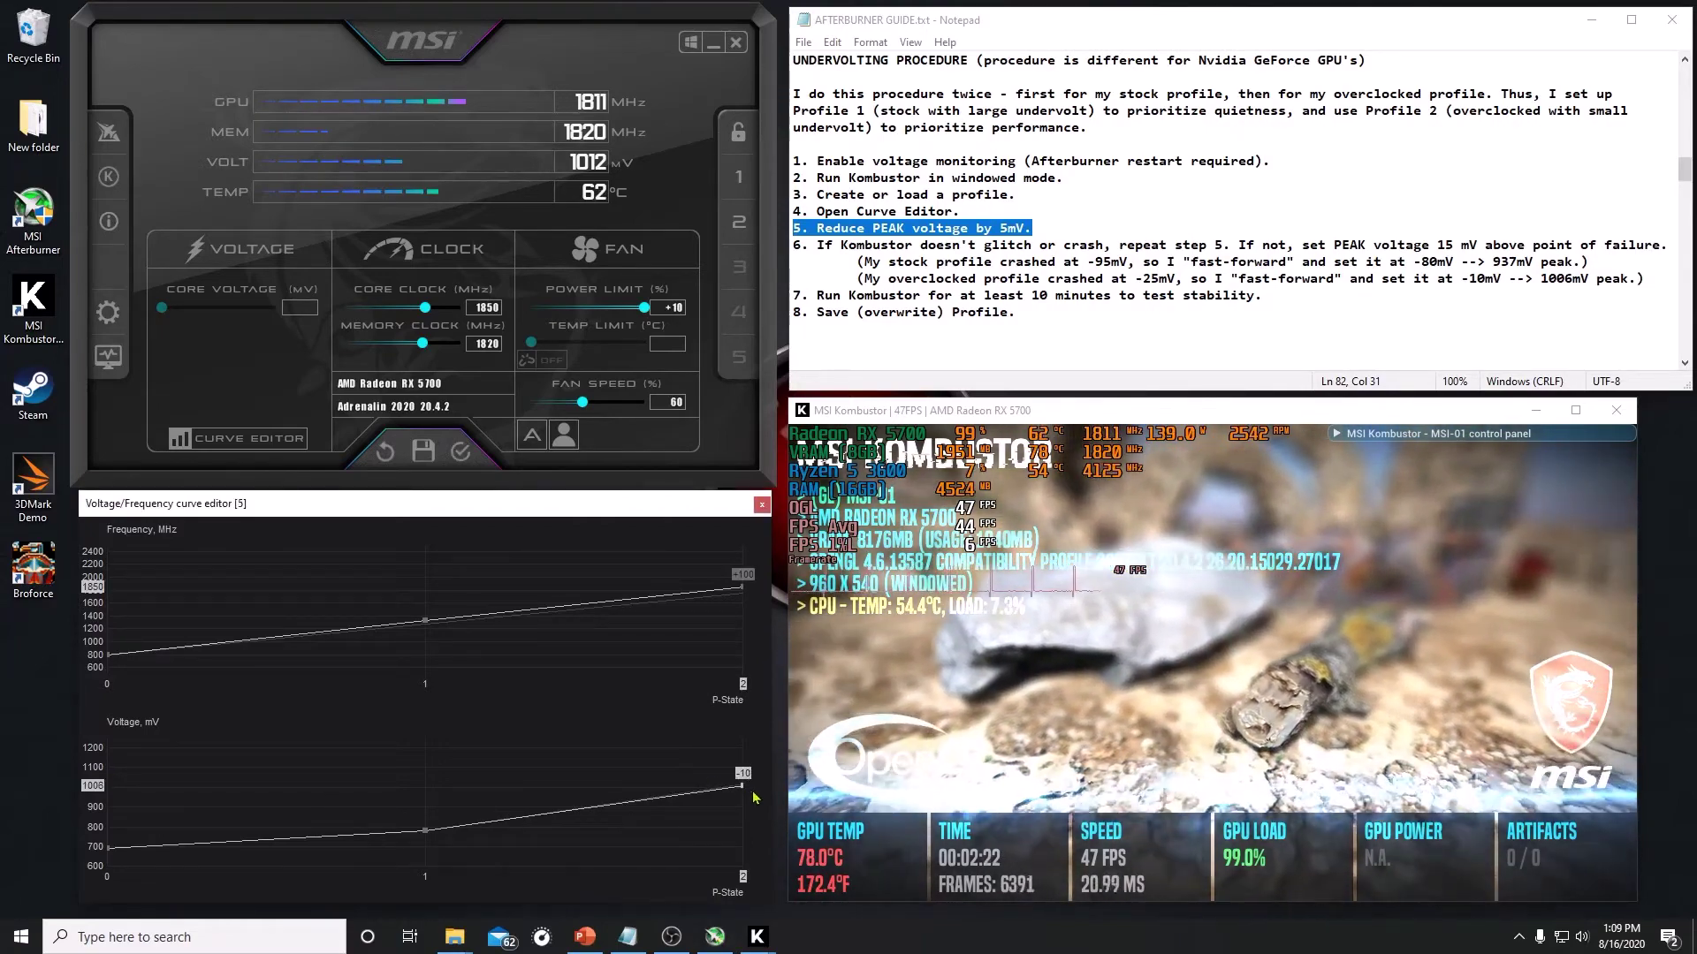
left_click(462, 452)
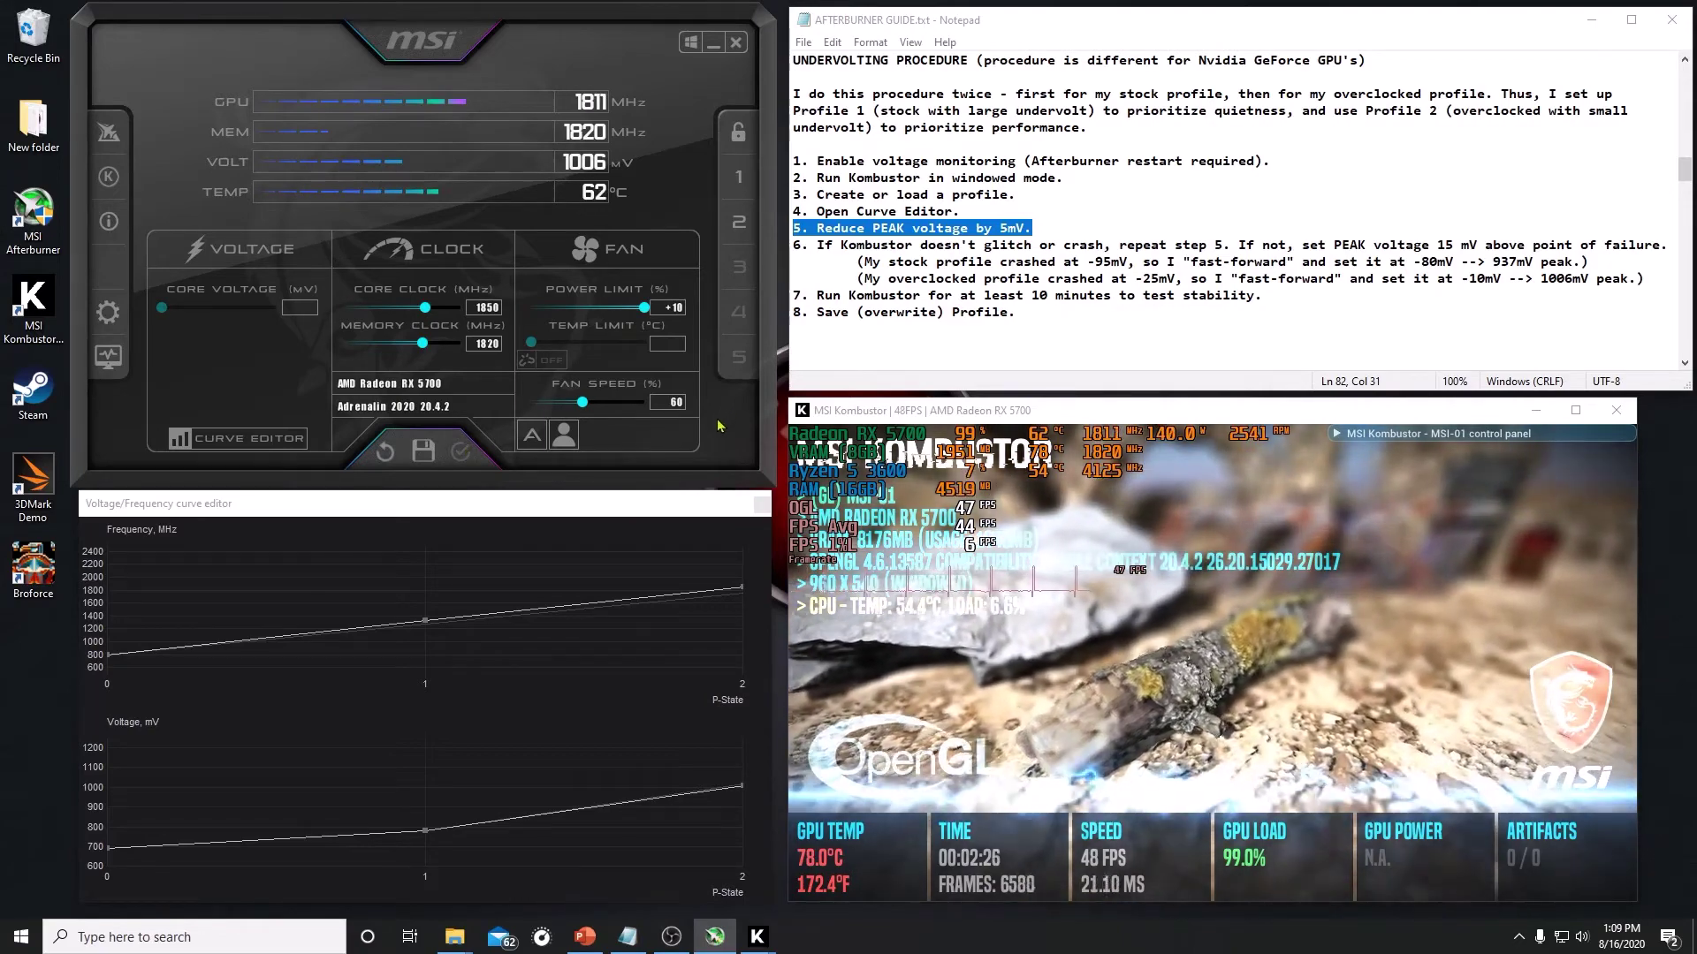
left_click(743, 788)
key("Down")
key("Down")
key("Down")
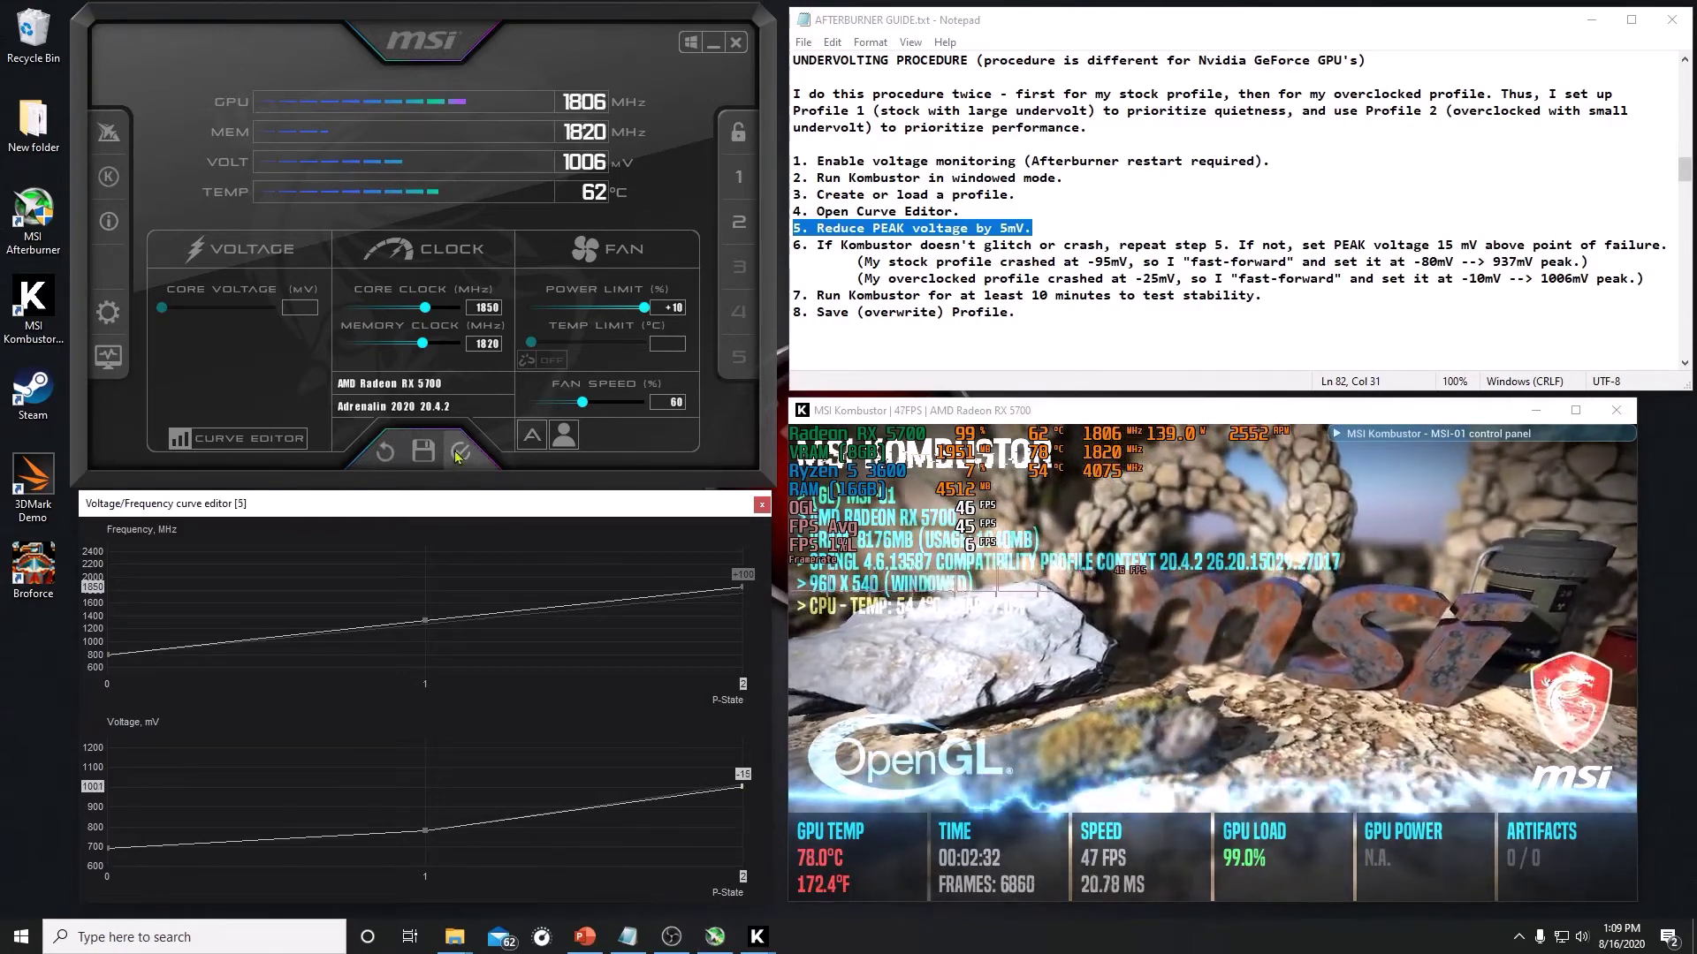
left_click(458, 453)
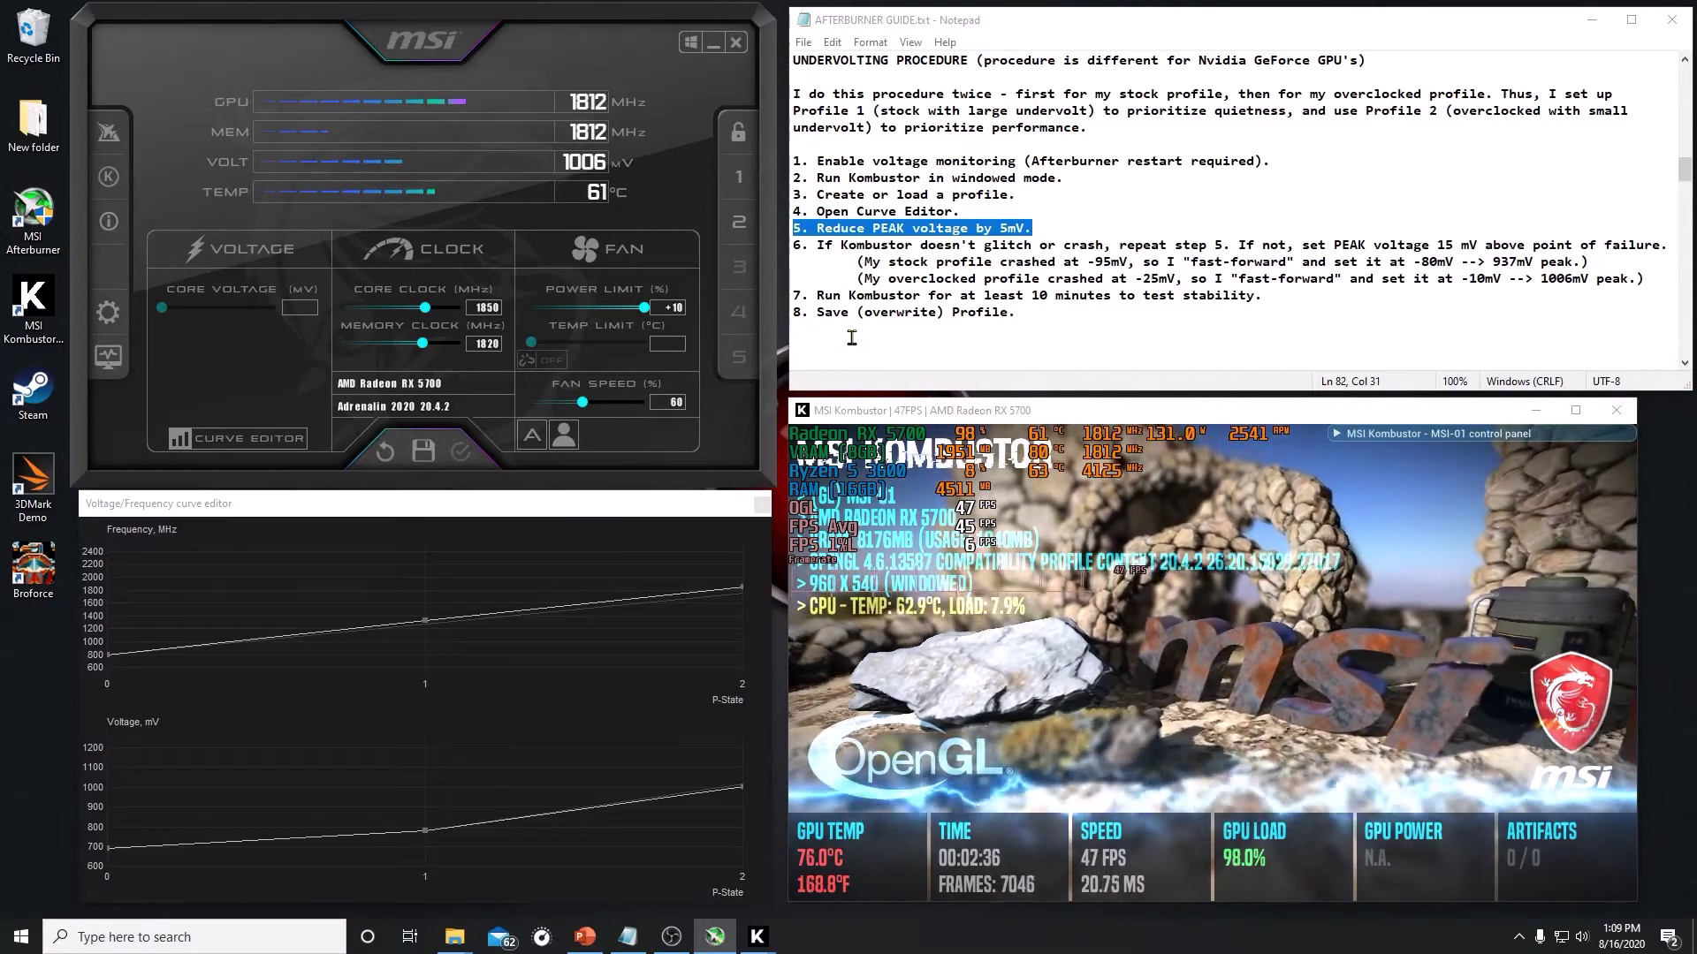
Highlight the overclocked-profile note under item 6 in Notepad, and set the curve's peak voltage offset to -10 mV (1006 mV) and apply it
left_click(859, 279)
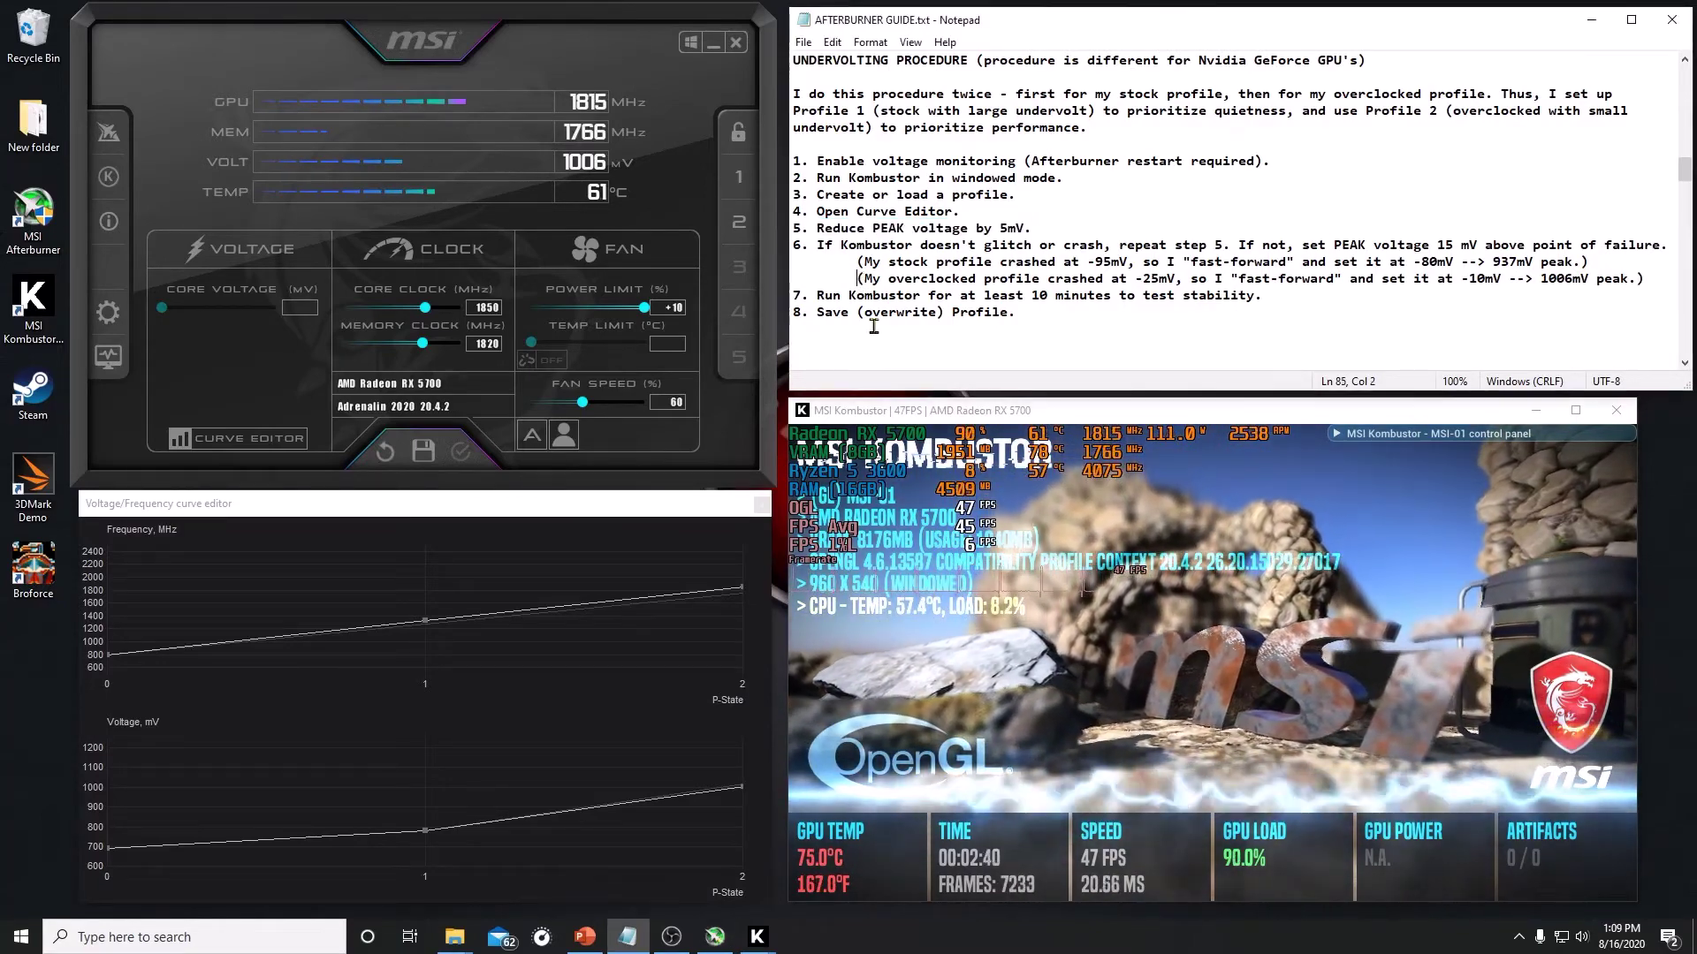
key("shift+End")
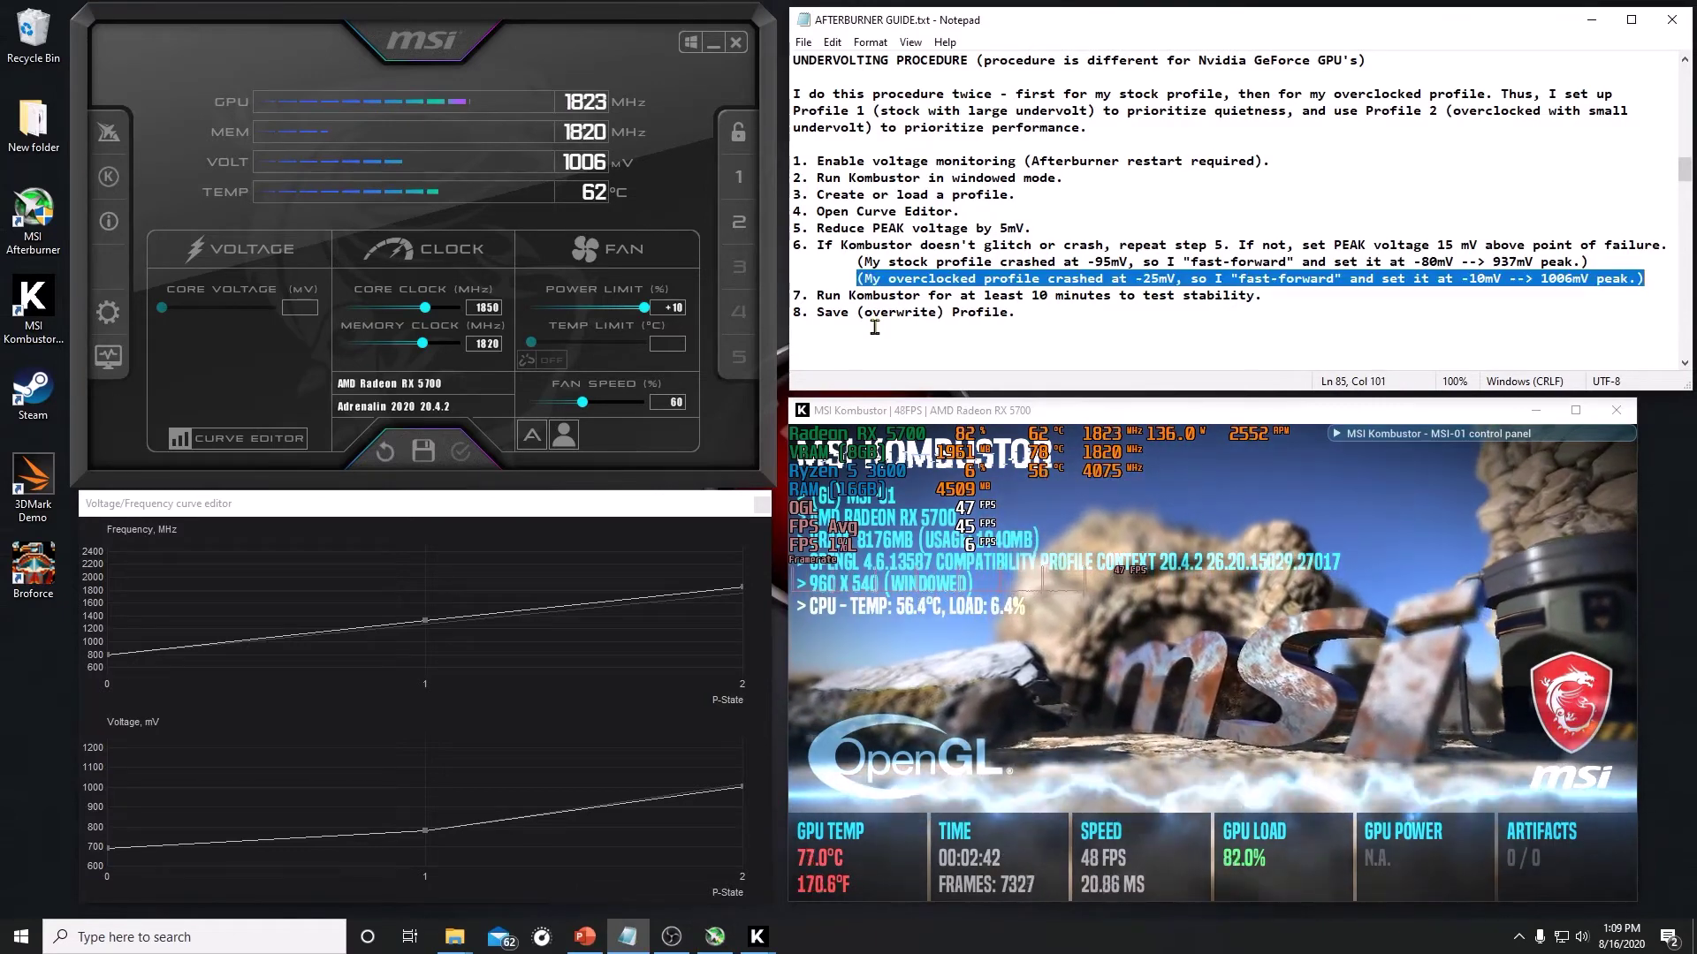
left_click(742, 788)
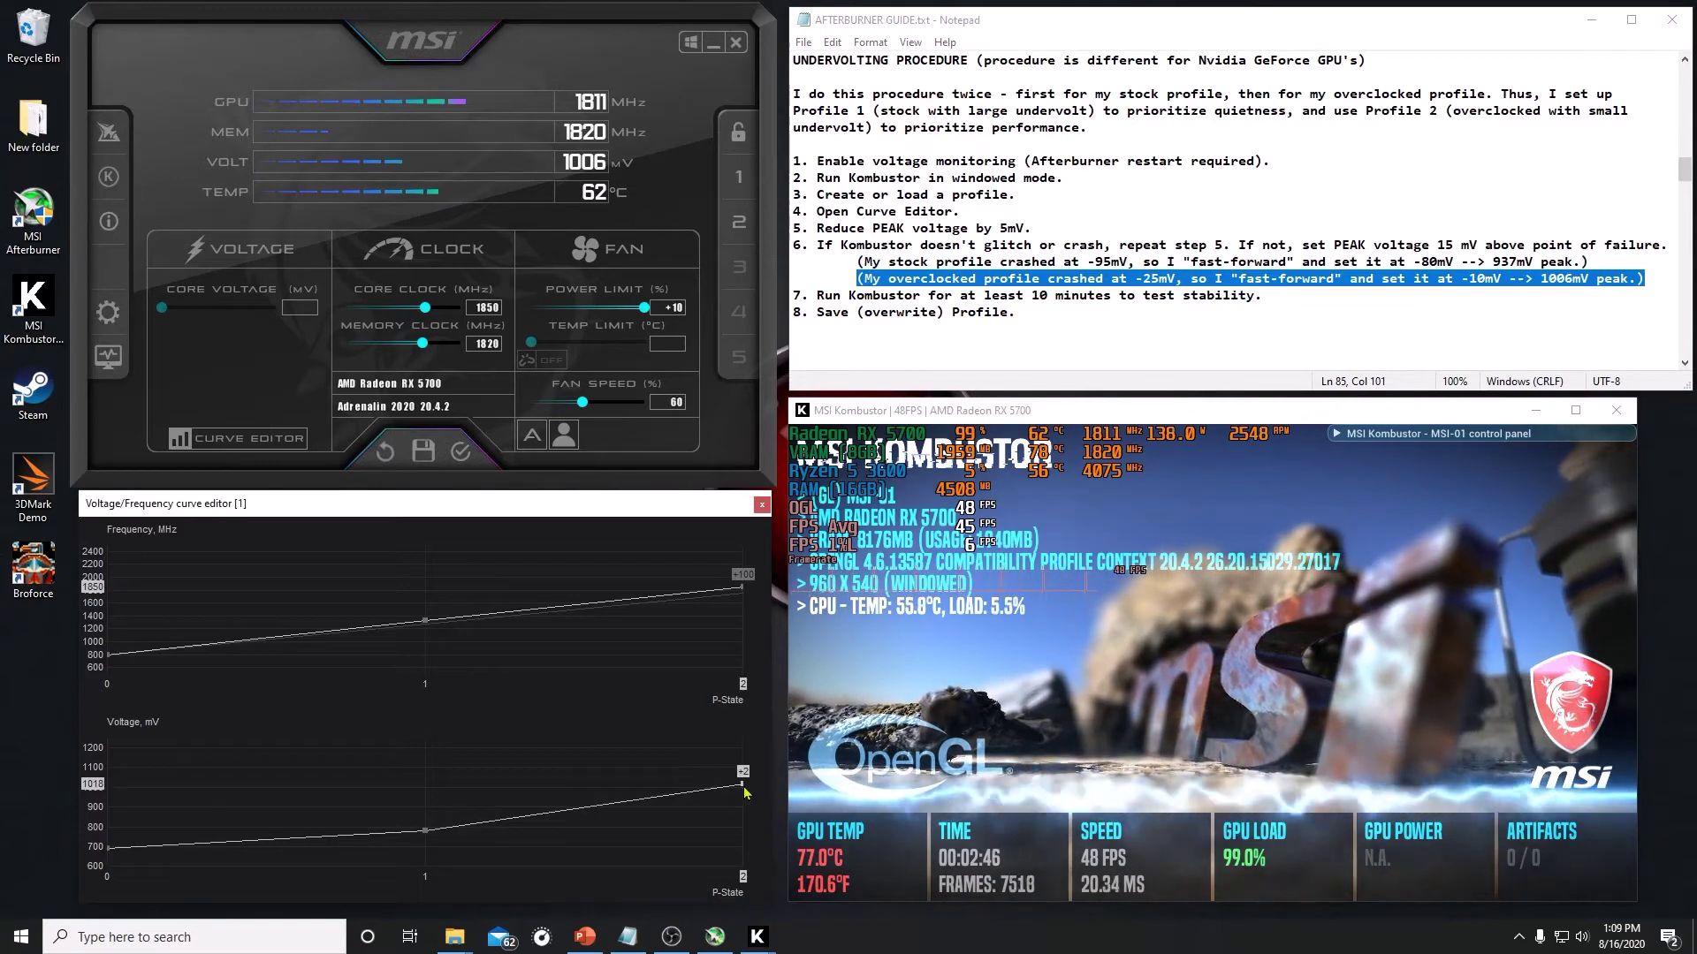
key("Down")
key("Down")
key("Down")
key("Down")
key("Down")
key("Down")
key("Down")
key("Down")
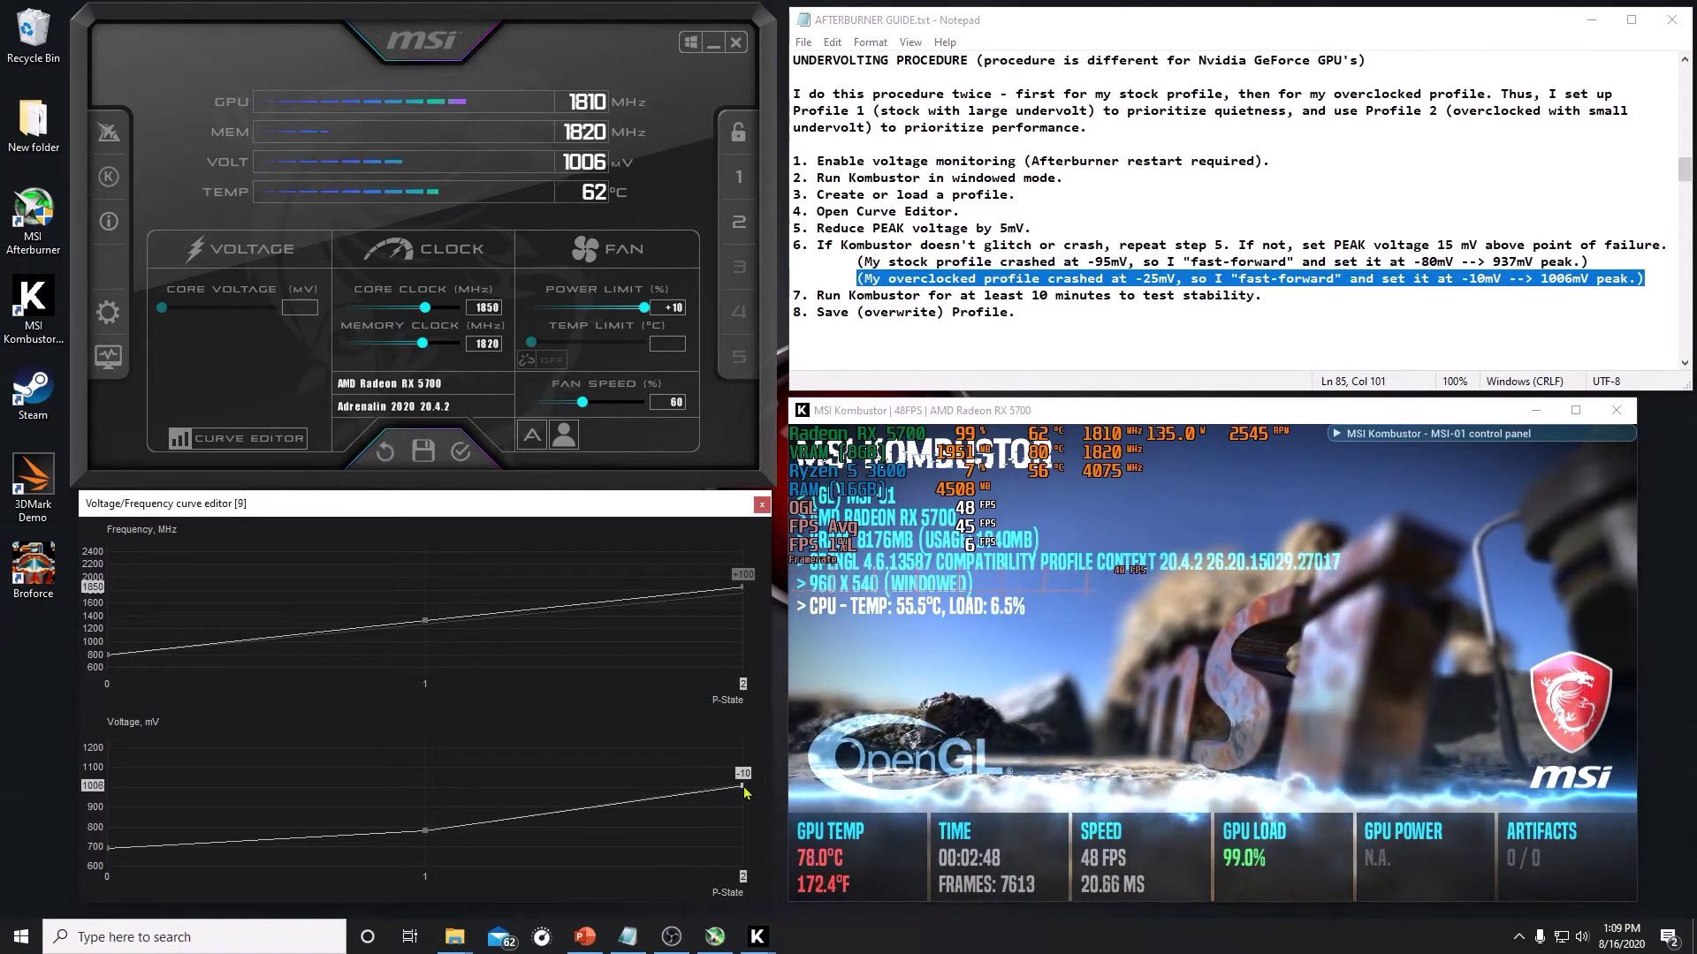
left_click(458, 451)
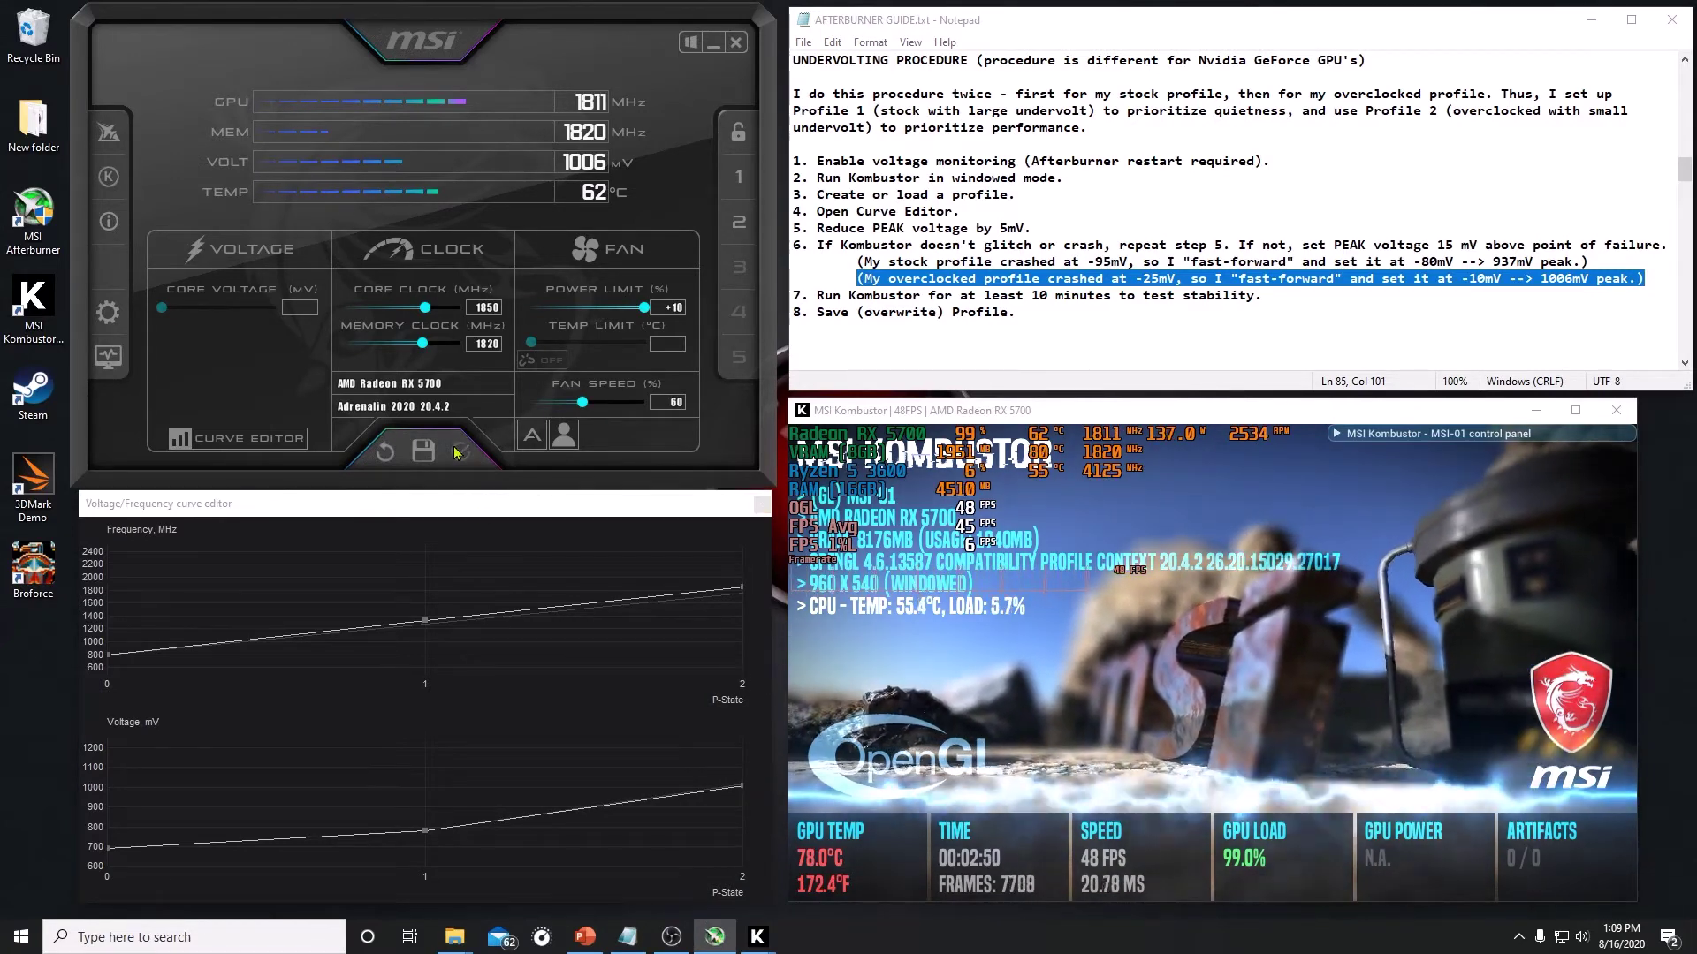
Highlight procedure items 7 and 8 in Notepad, save the overclocked settings to profile slot 2, and close the curve editor
left_click(808, 300)
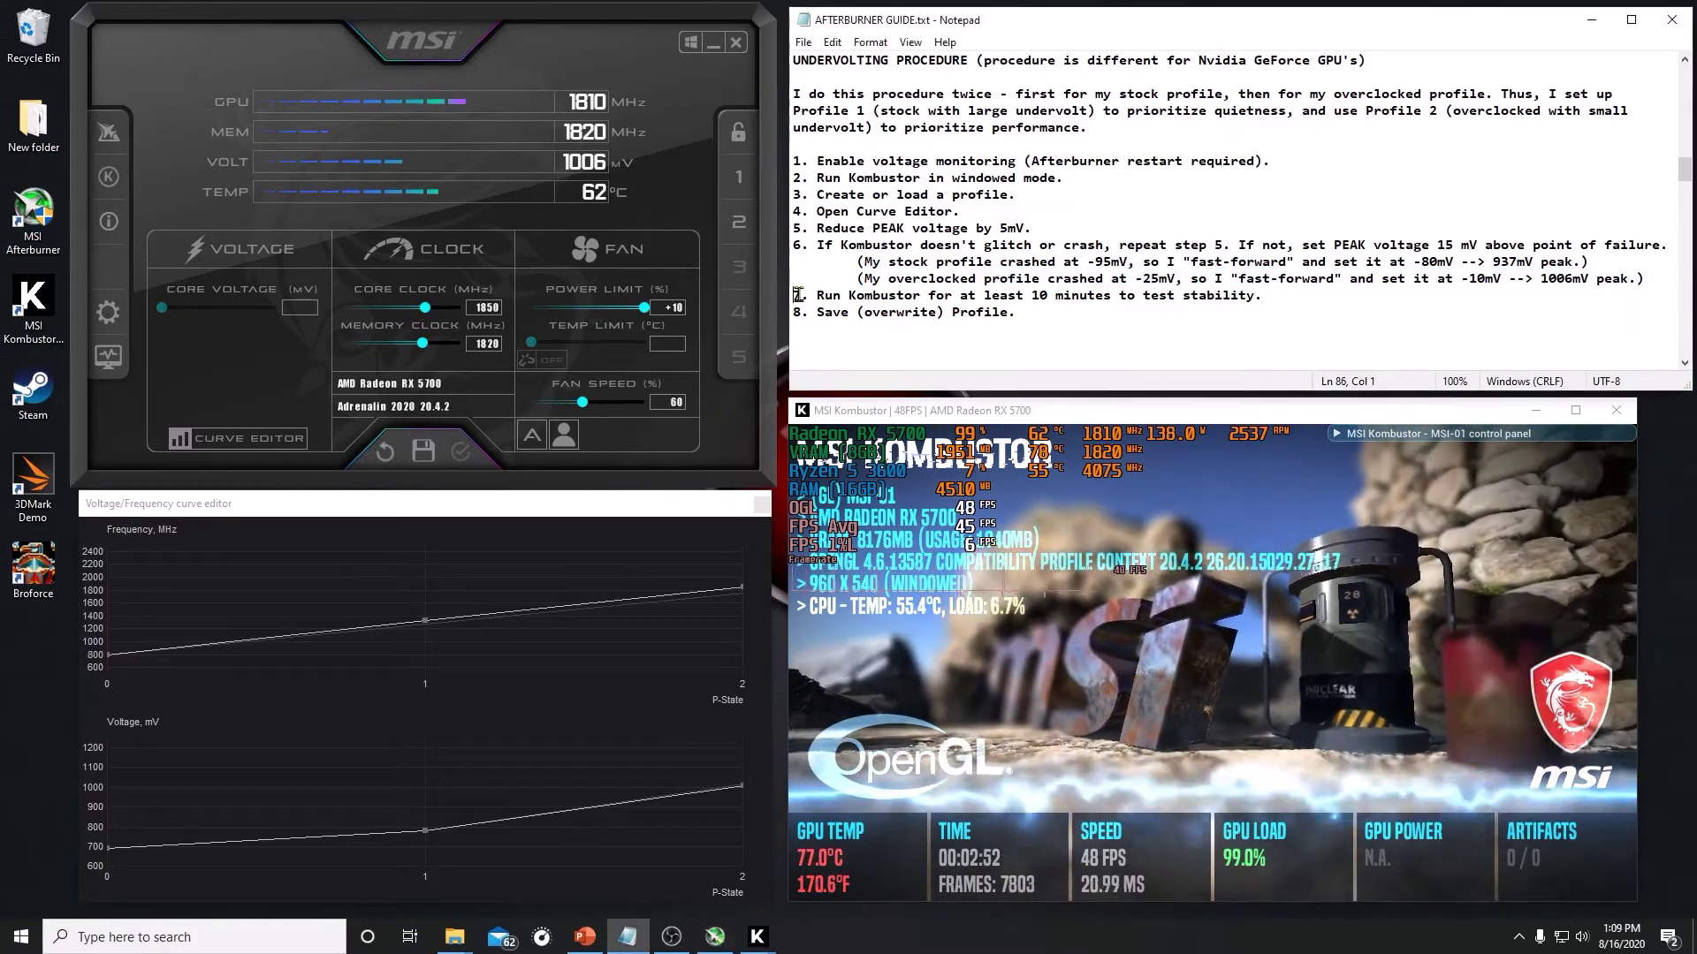
key("shift+End")
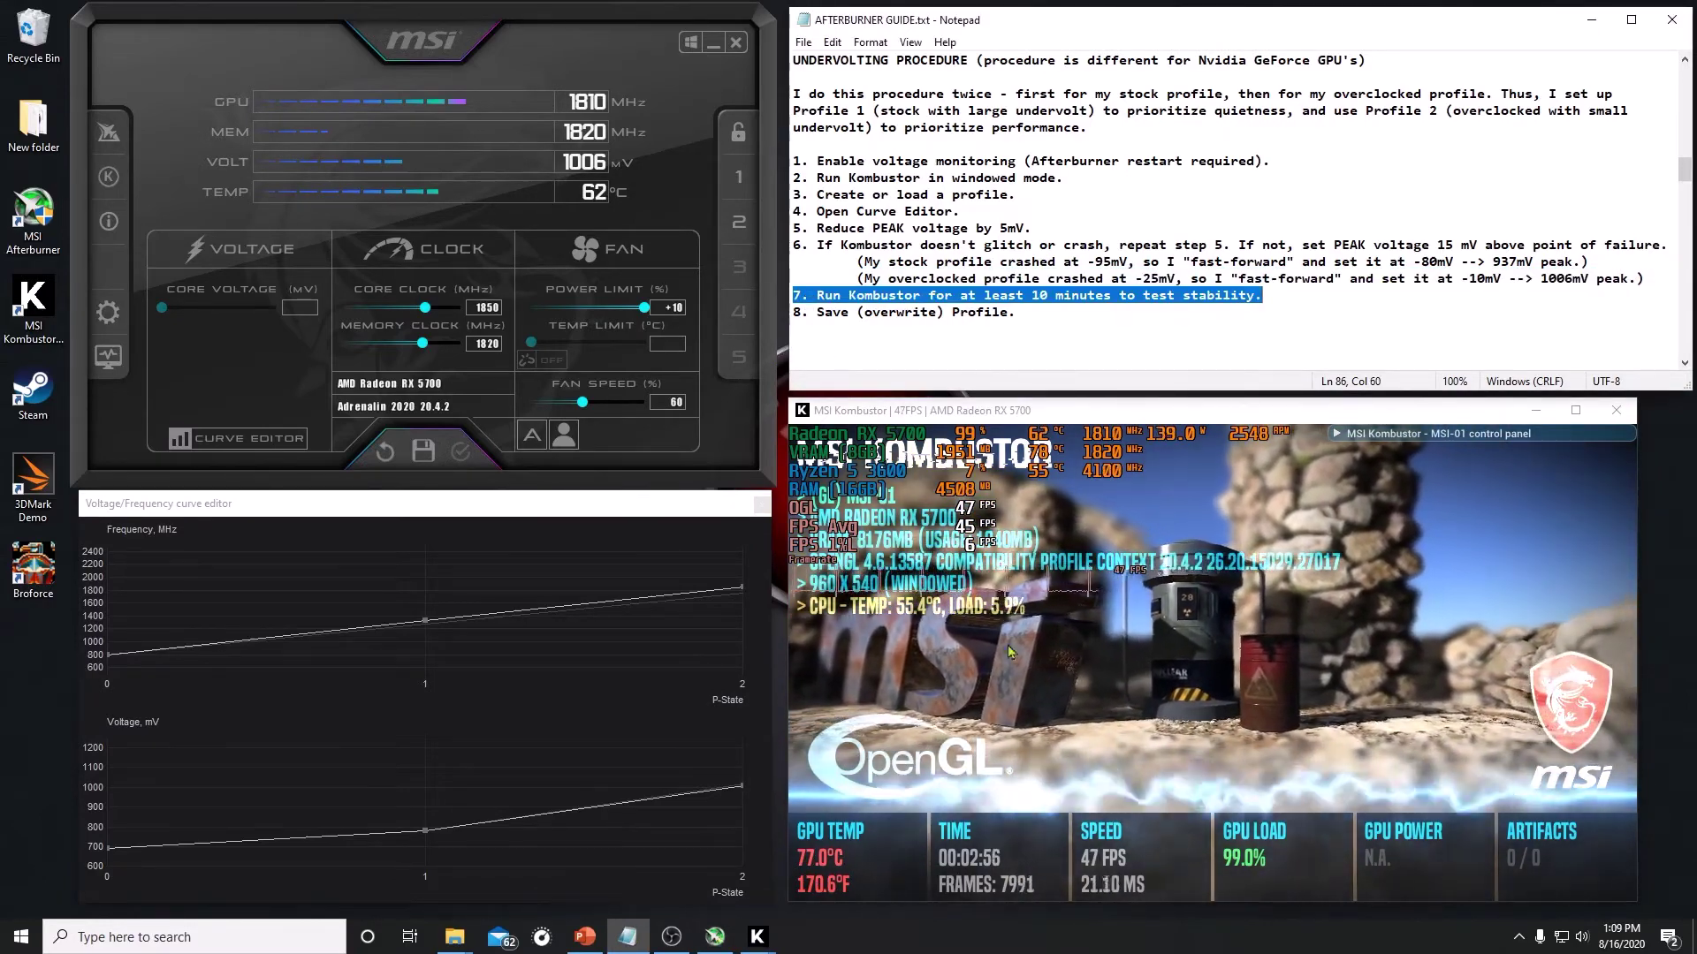
left_click(795, 314)
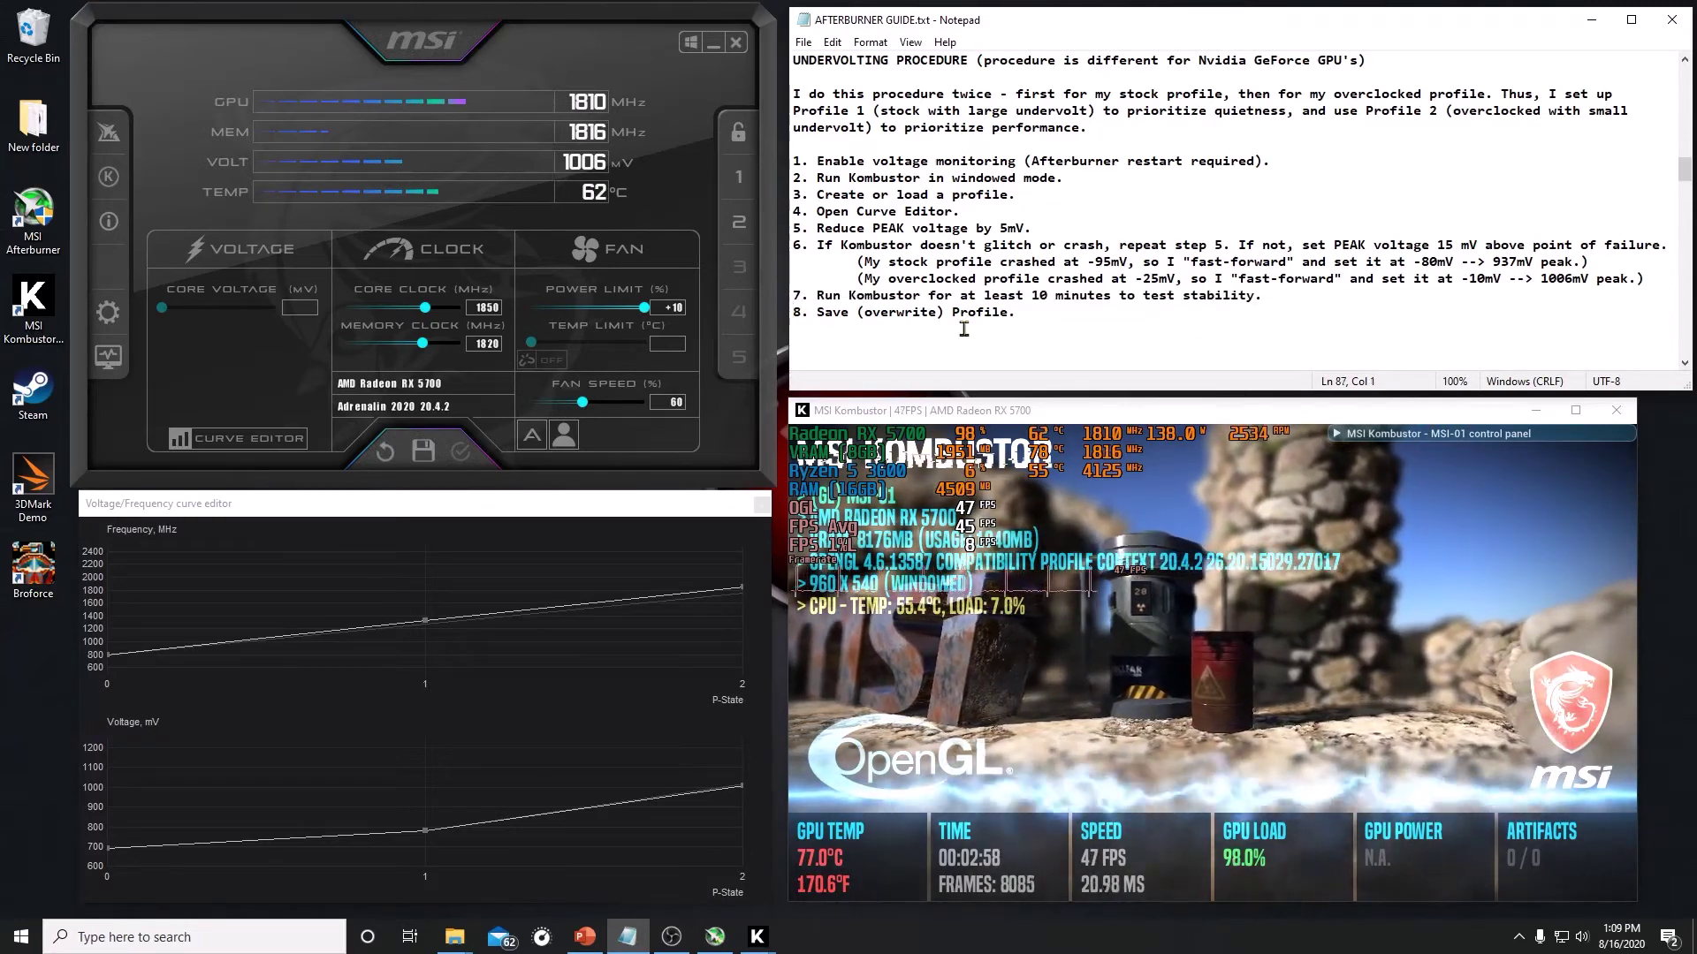
key("shift+End")
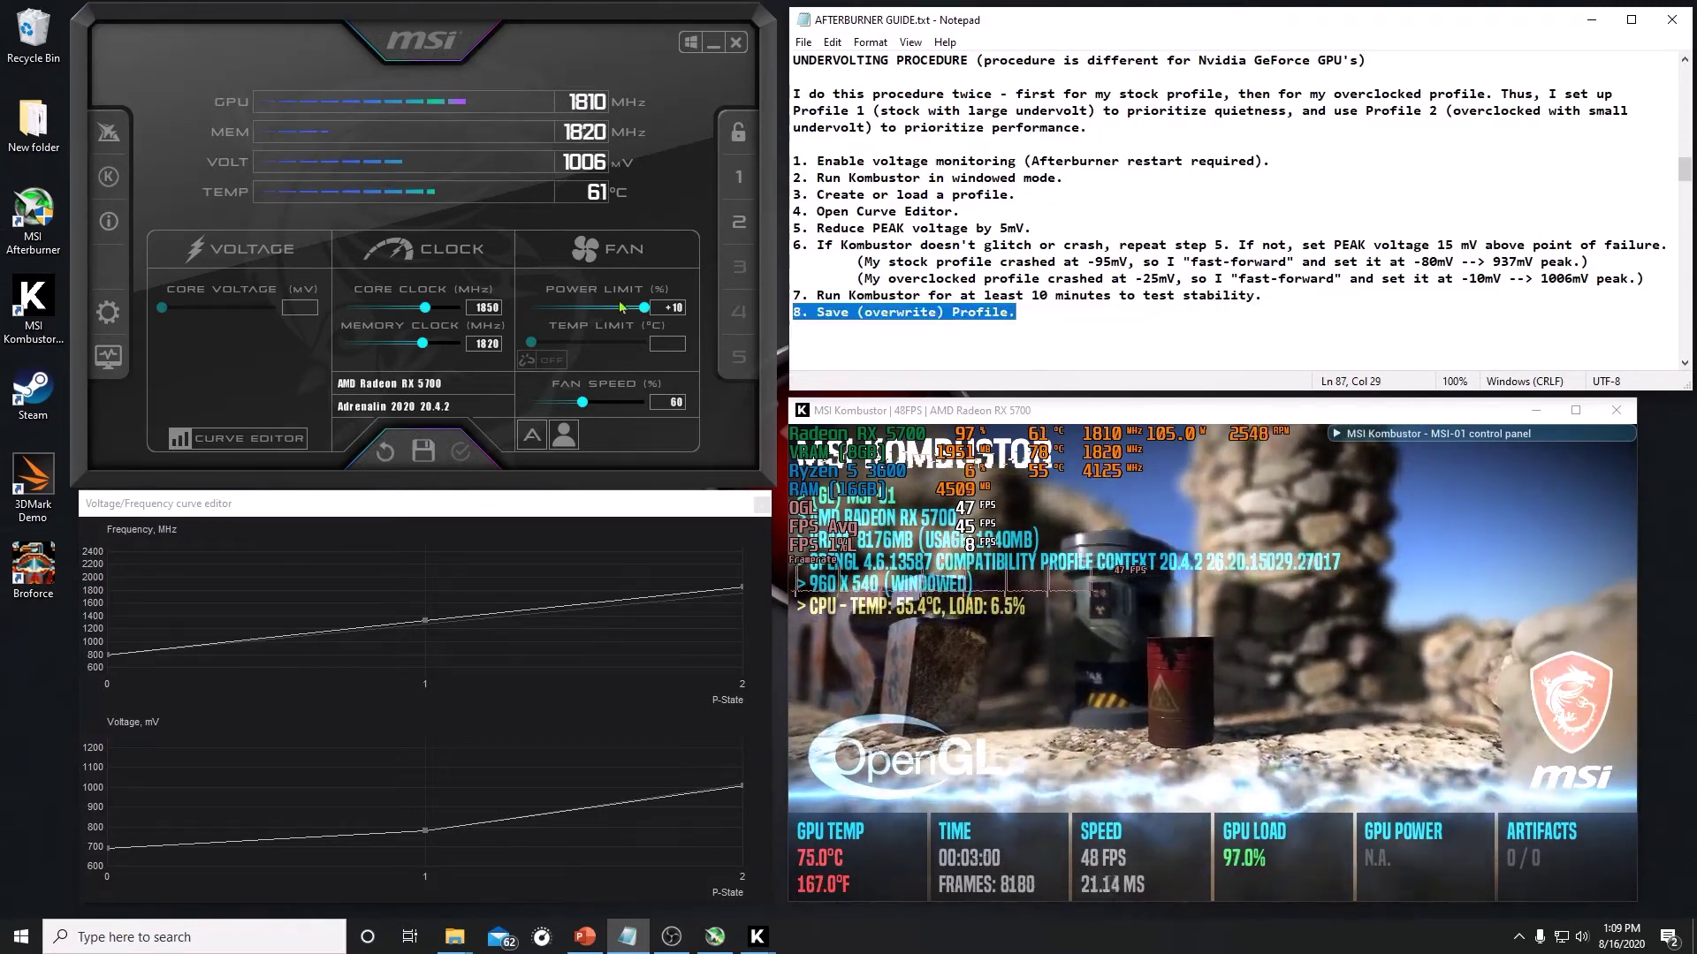
left_click(425, 448)
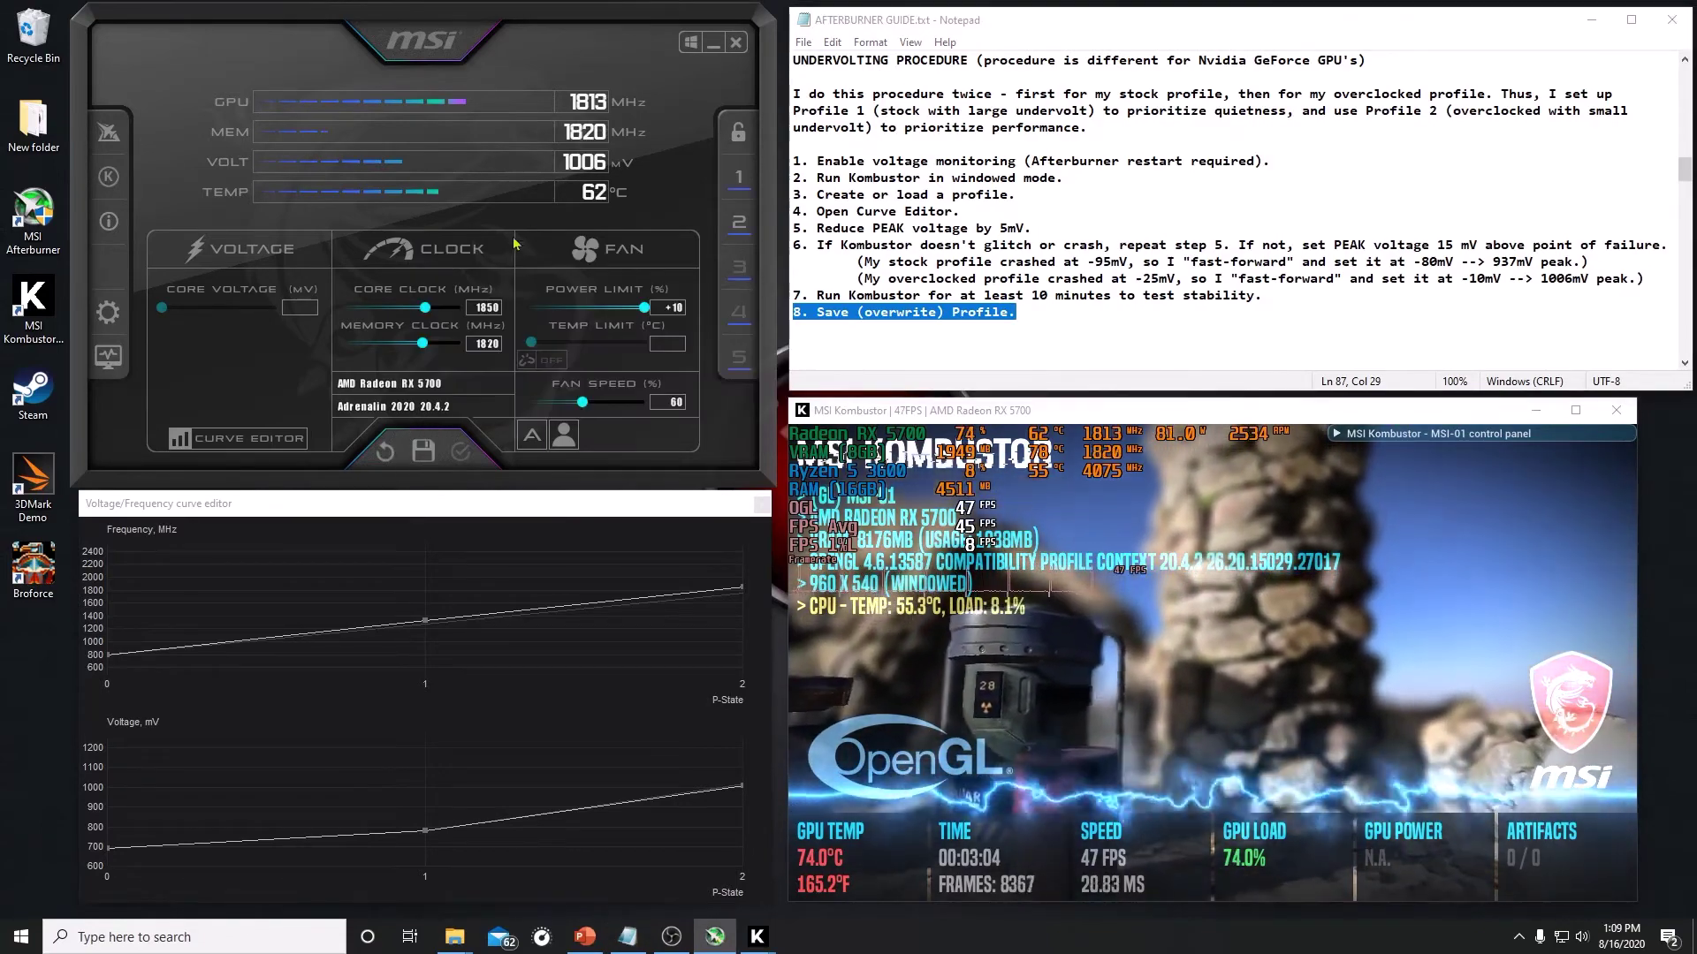
left_click(728, 232)
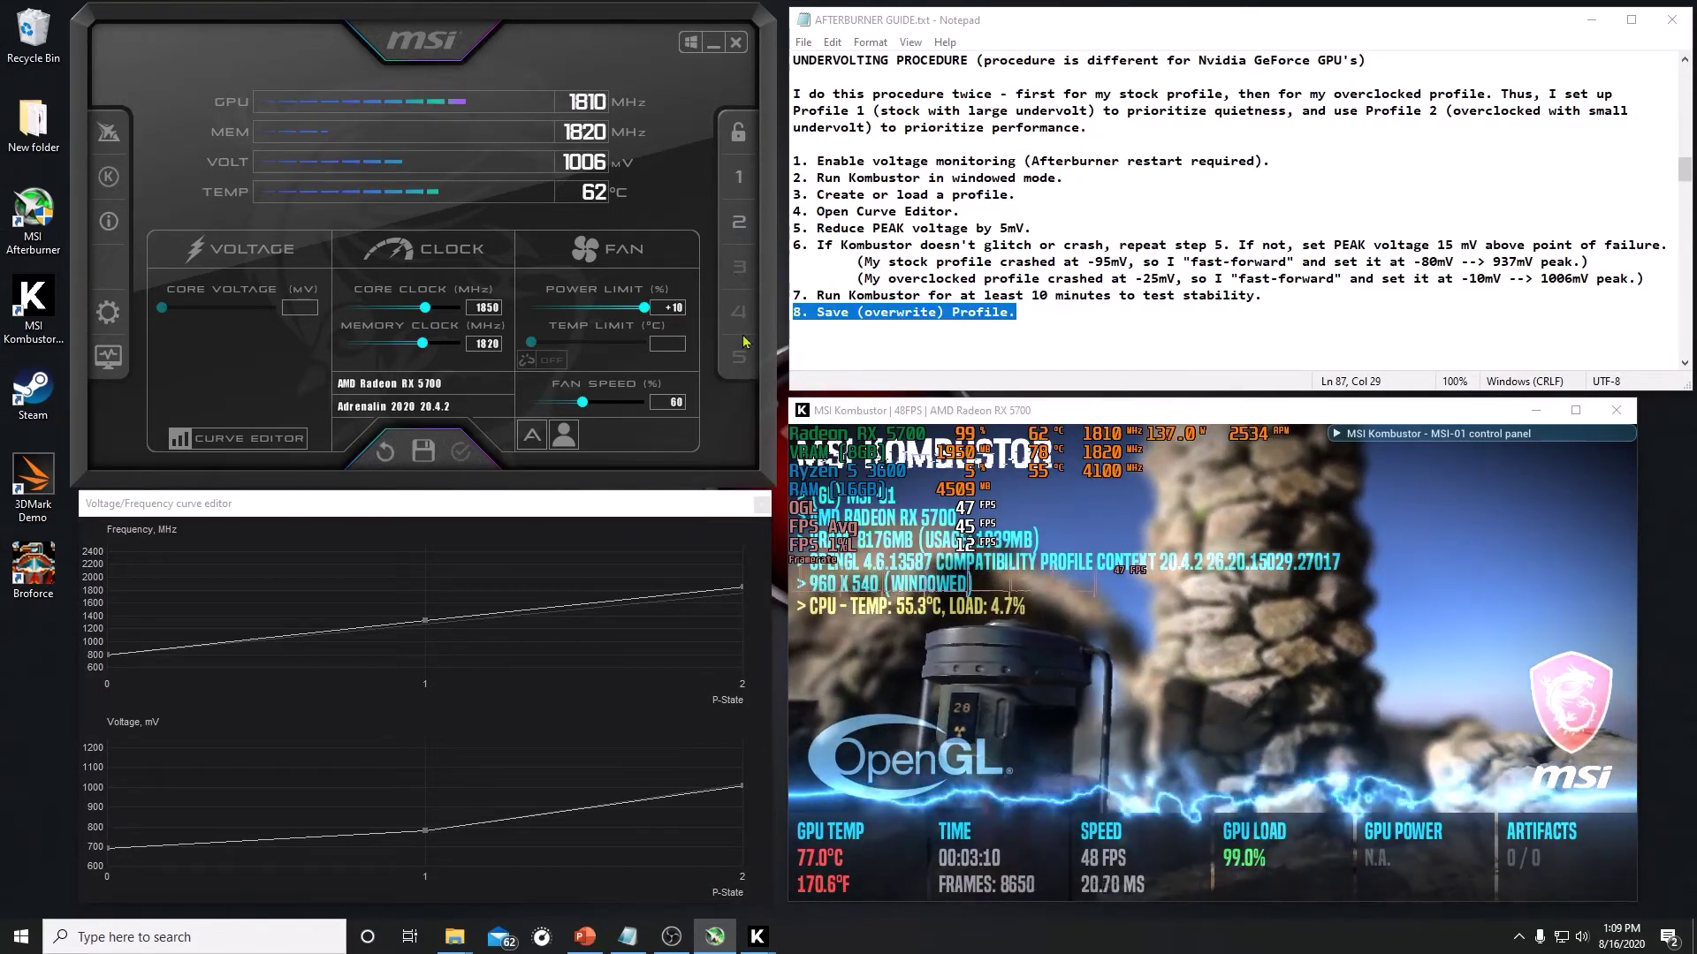
left_click(762, 504)
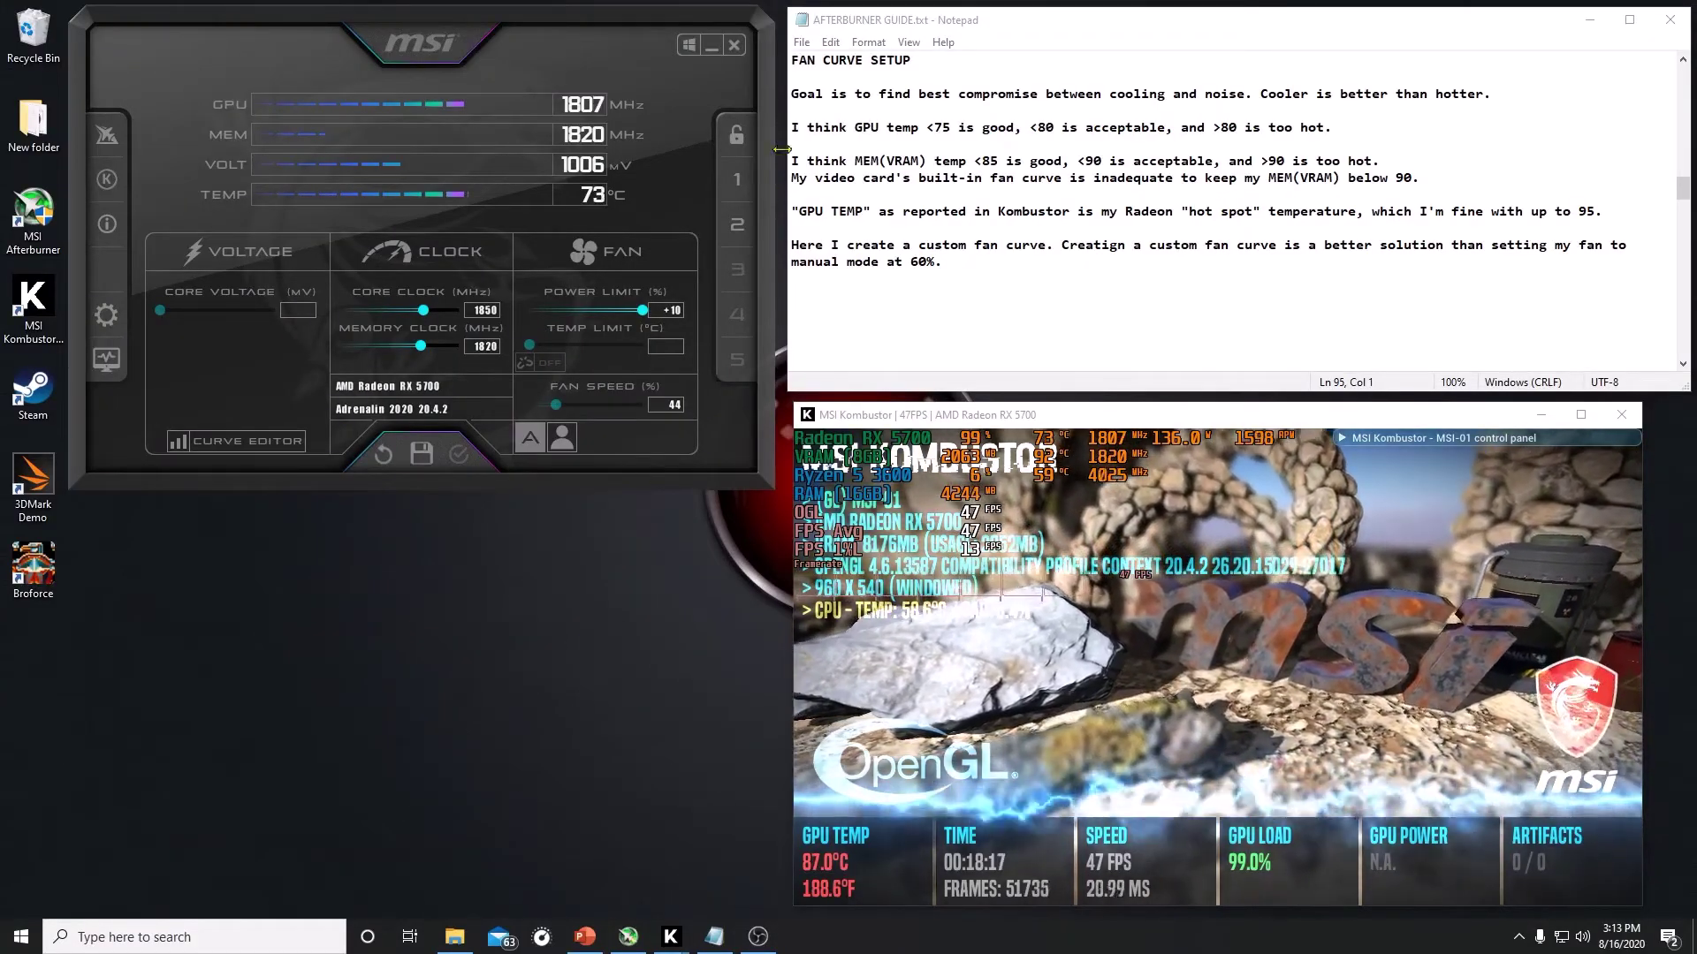
Highlight the cooling-versus-noise goal and then the GPU temperature guideline in Notepad's fan curve setup section
left_click(793, 244)
key("shift+End")
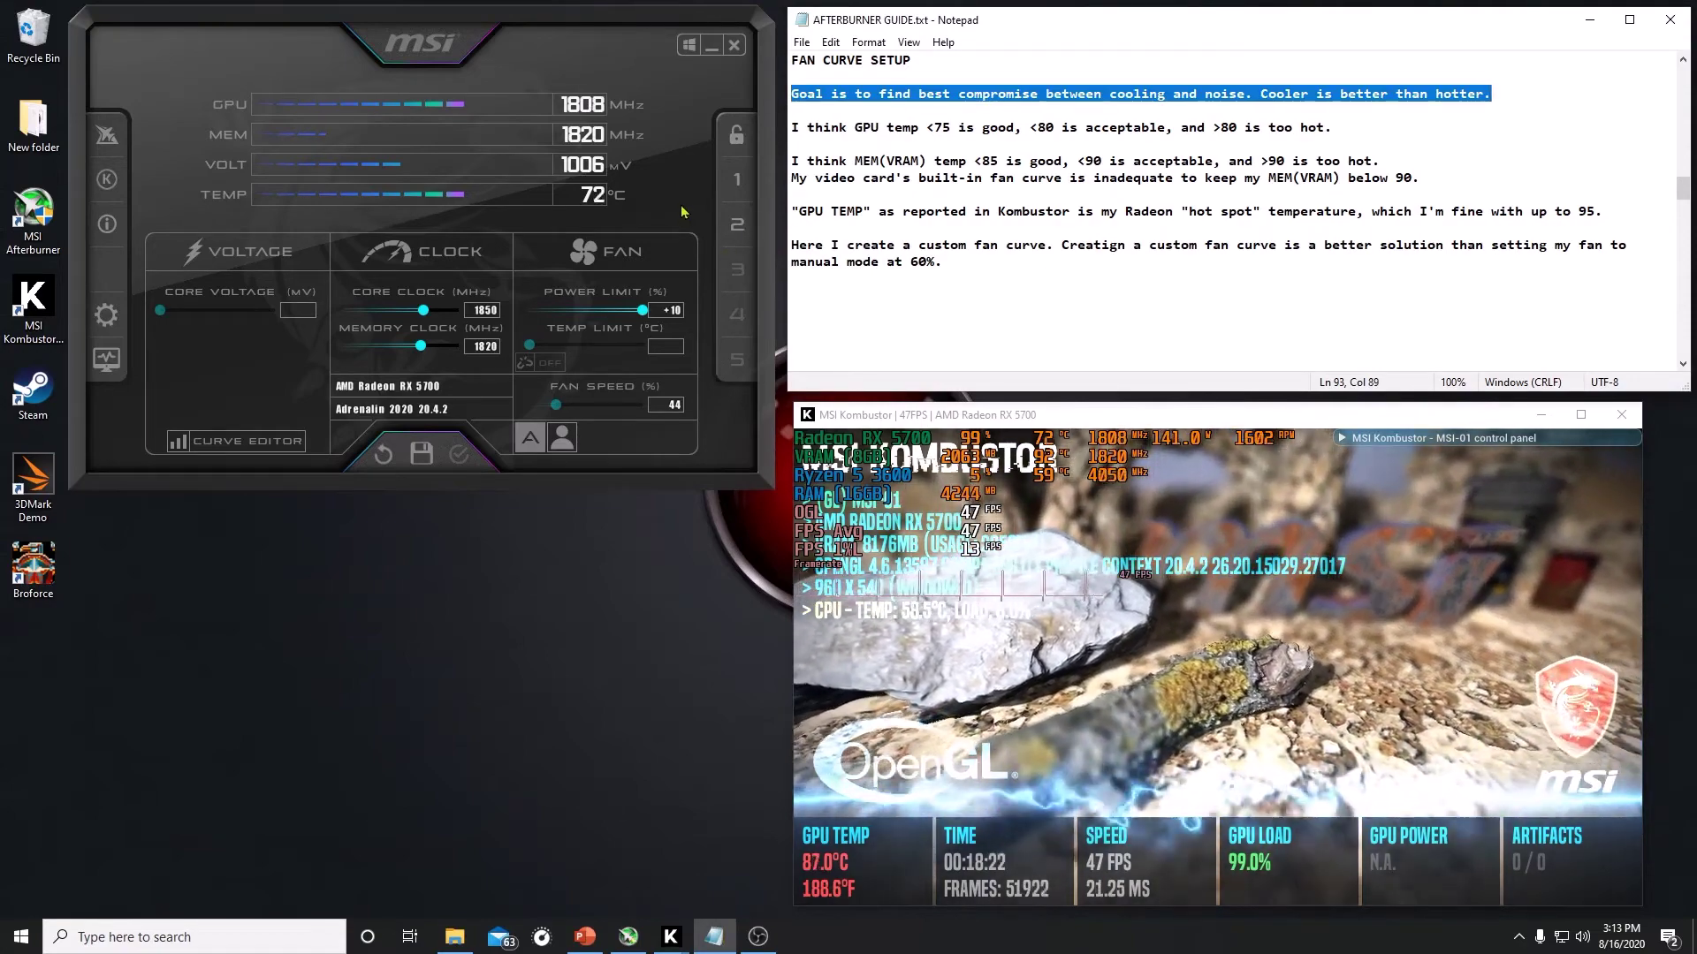
left_click(792, 129)
key("shift+End")
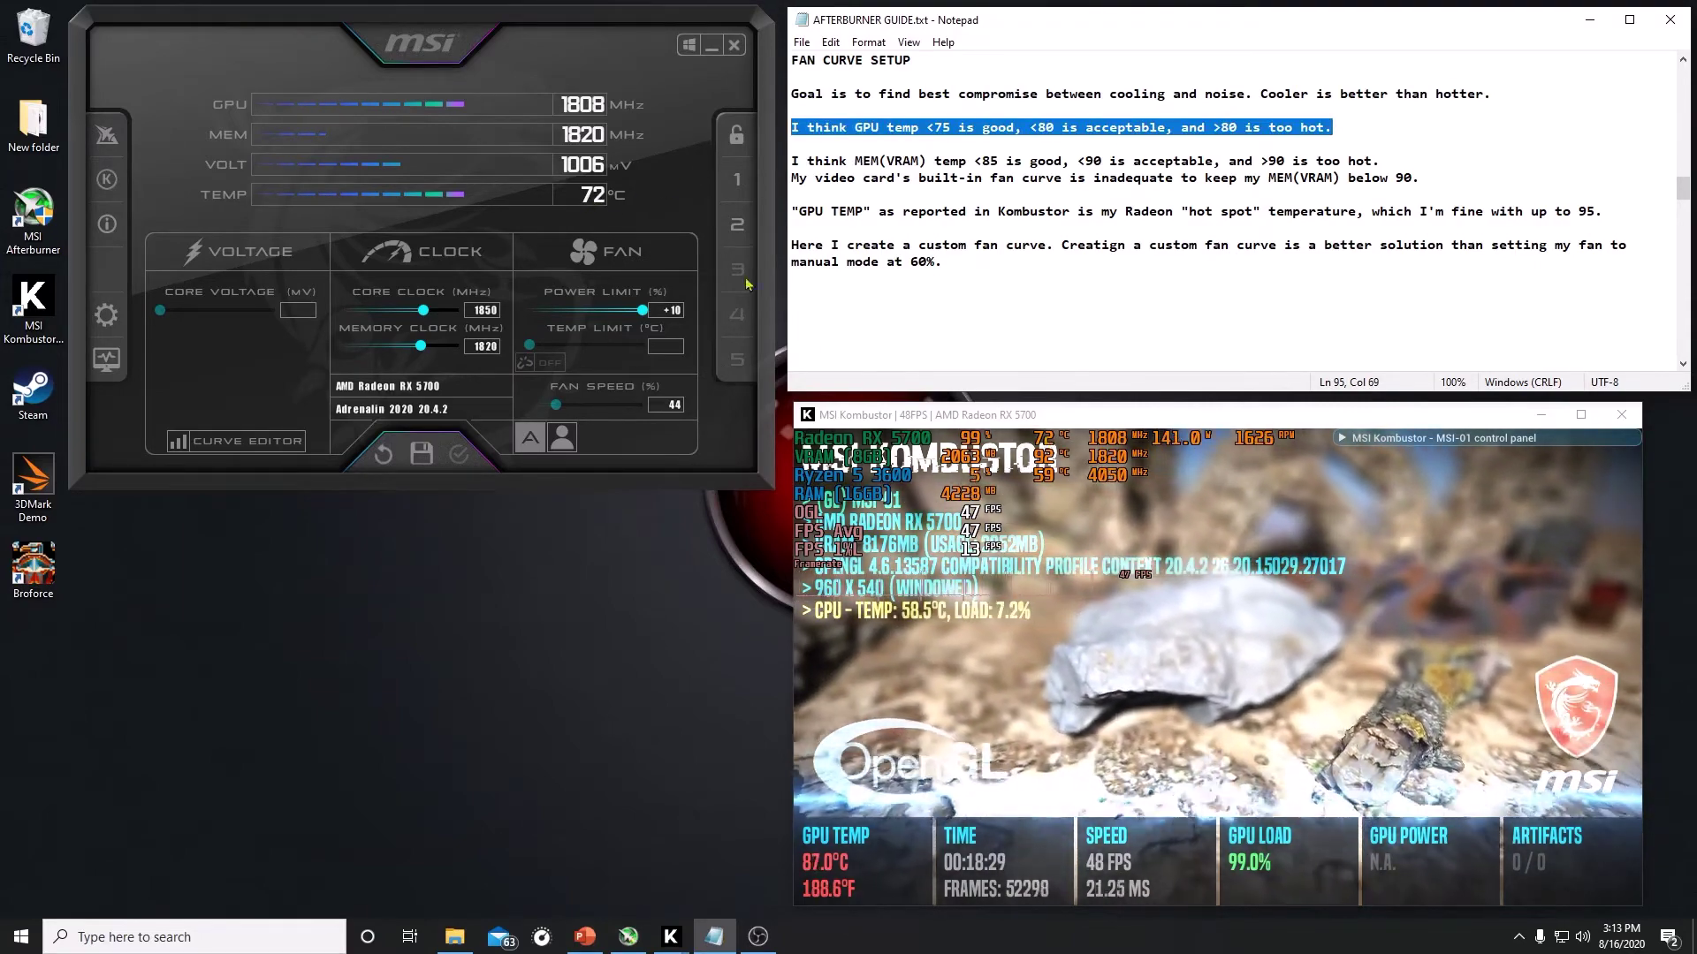
Highlight the MEM(VRAM) temperature guideline, the Kombustor hot spot note and the custom fan curve explanation in Notepad's fan curve section
left_click_drag(791, 162, 793, 197)
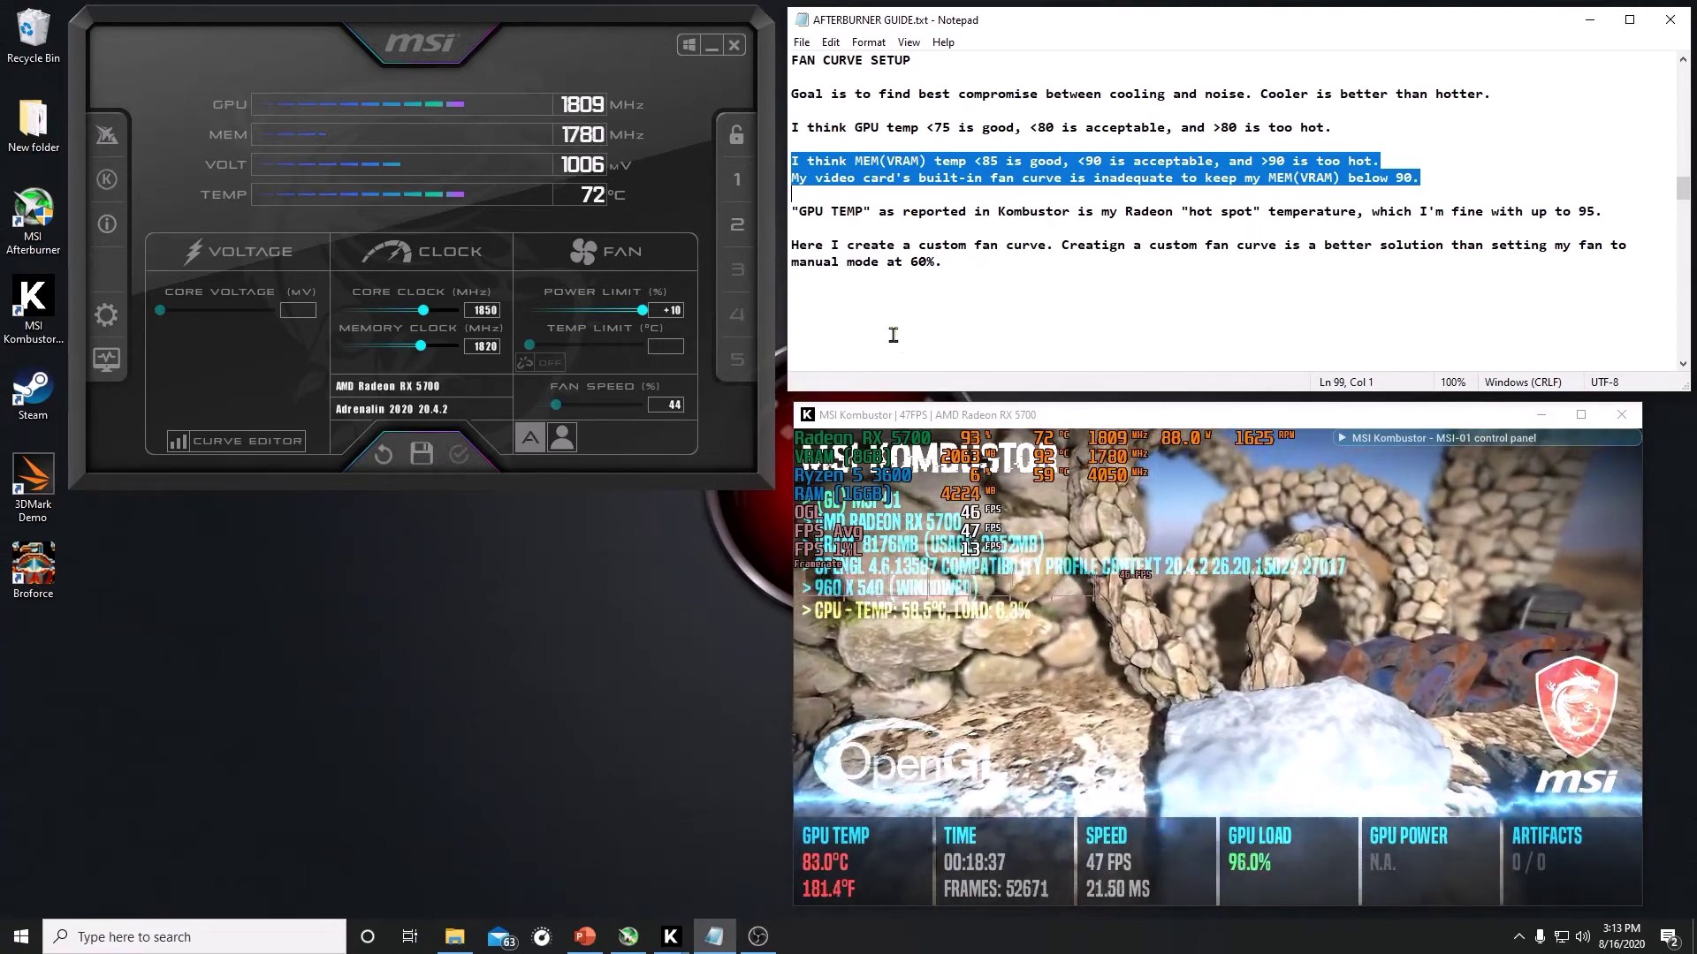
left_click(790, 211)
left_click_drag(790, 212, 790, 230)
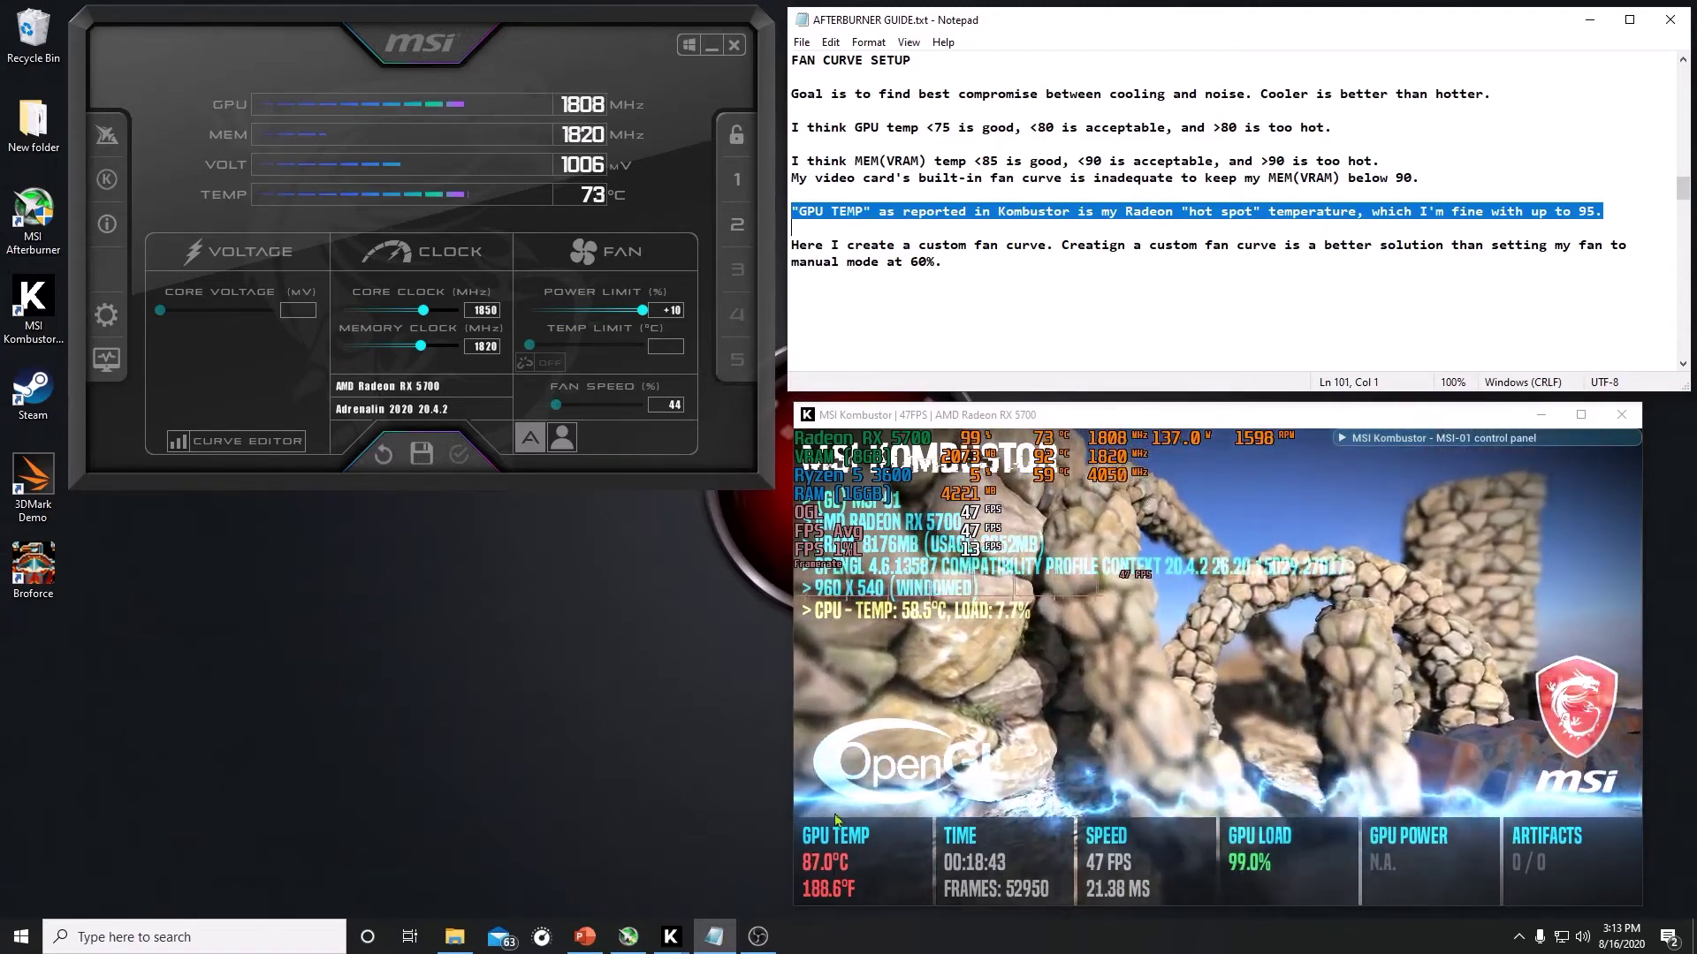
left_click_drag(791, 245, 793, 276)
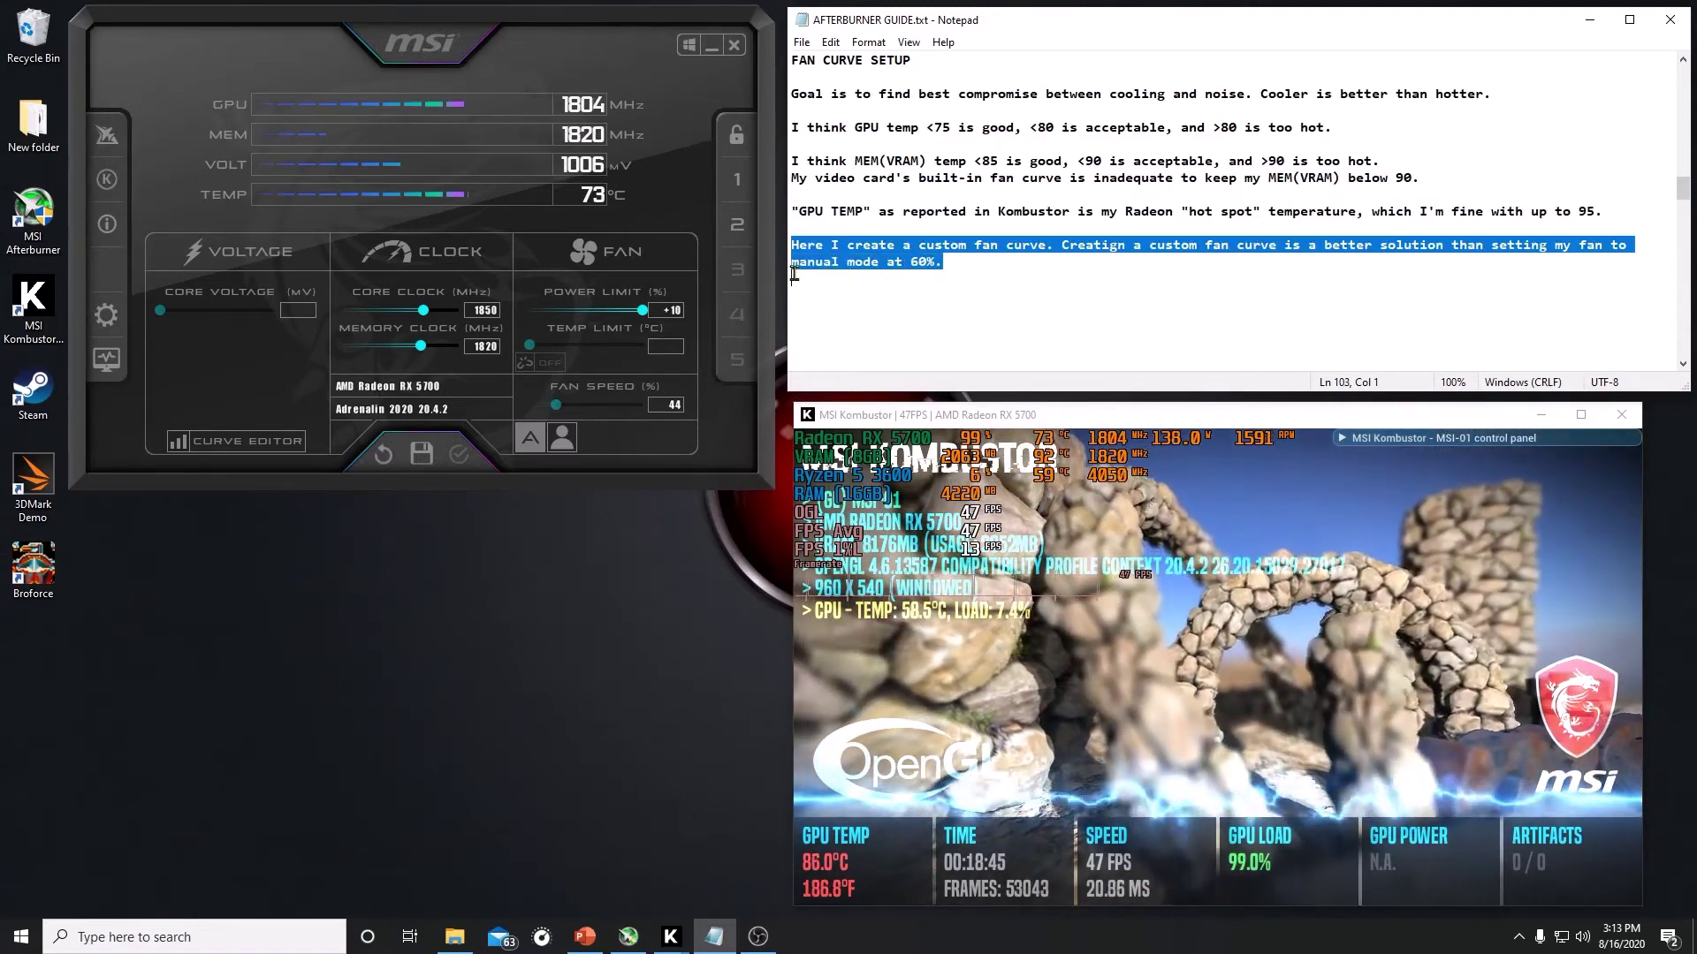
Open the fan settings in the Afterburner properties and enable user defined software automatic fan control
left_click(107, 322)
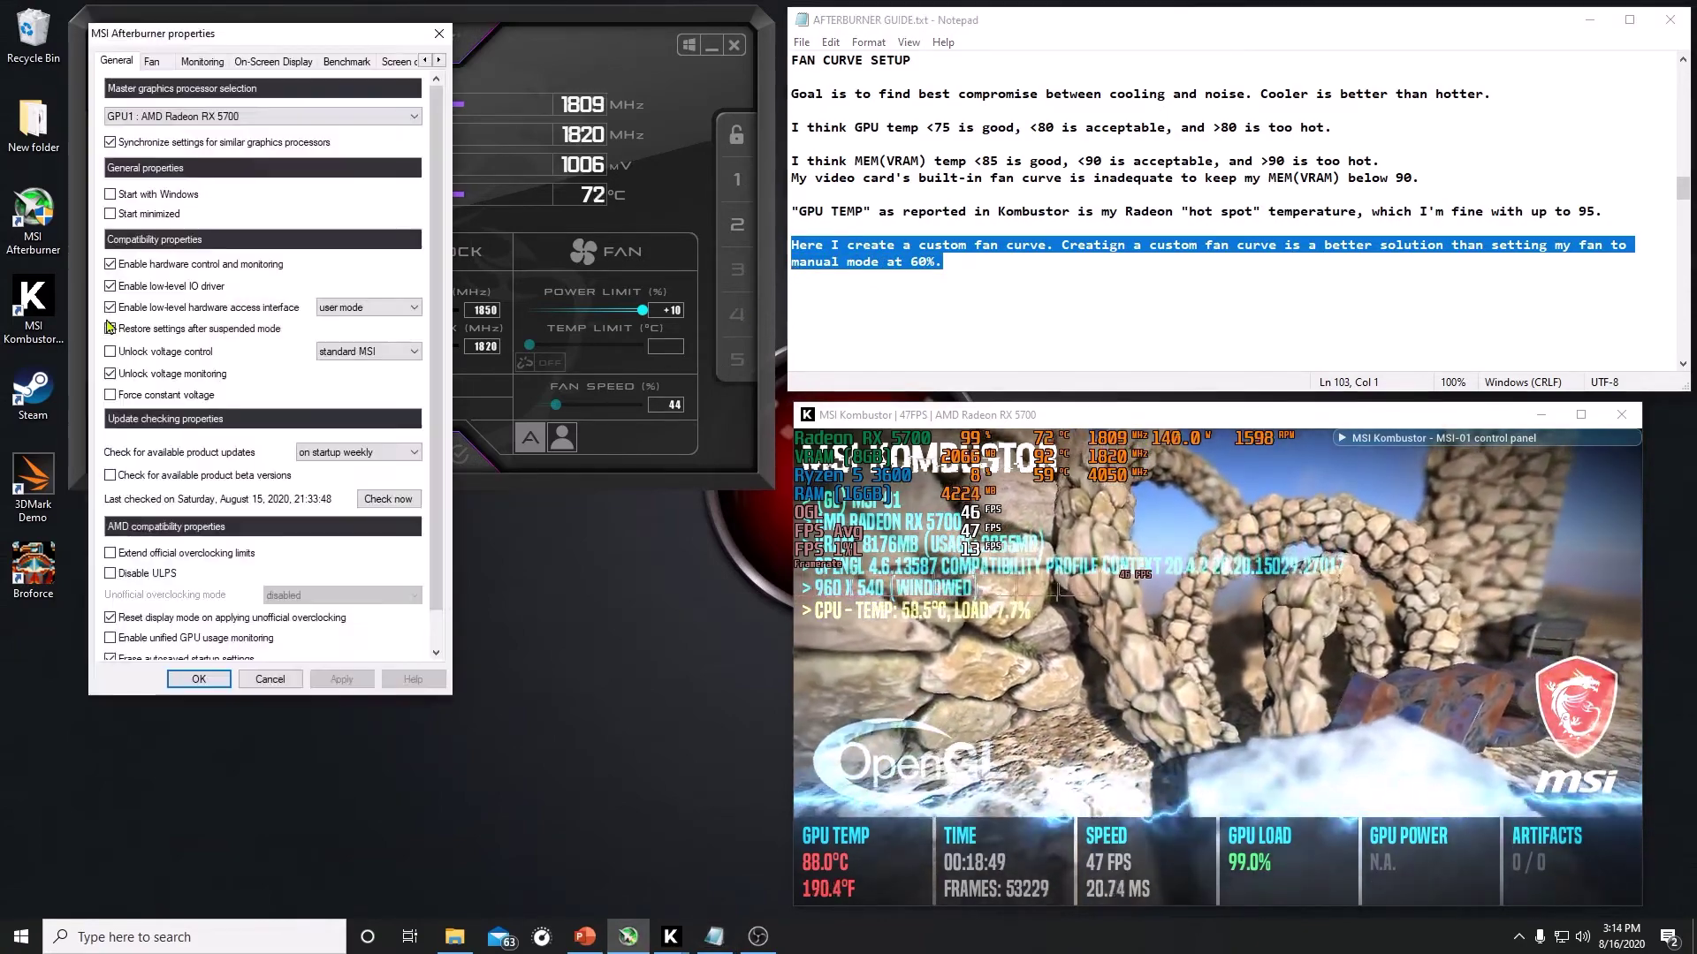
left_click(156, 64)
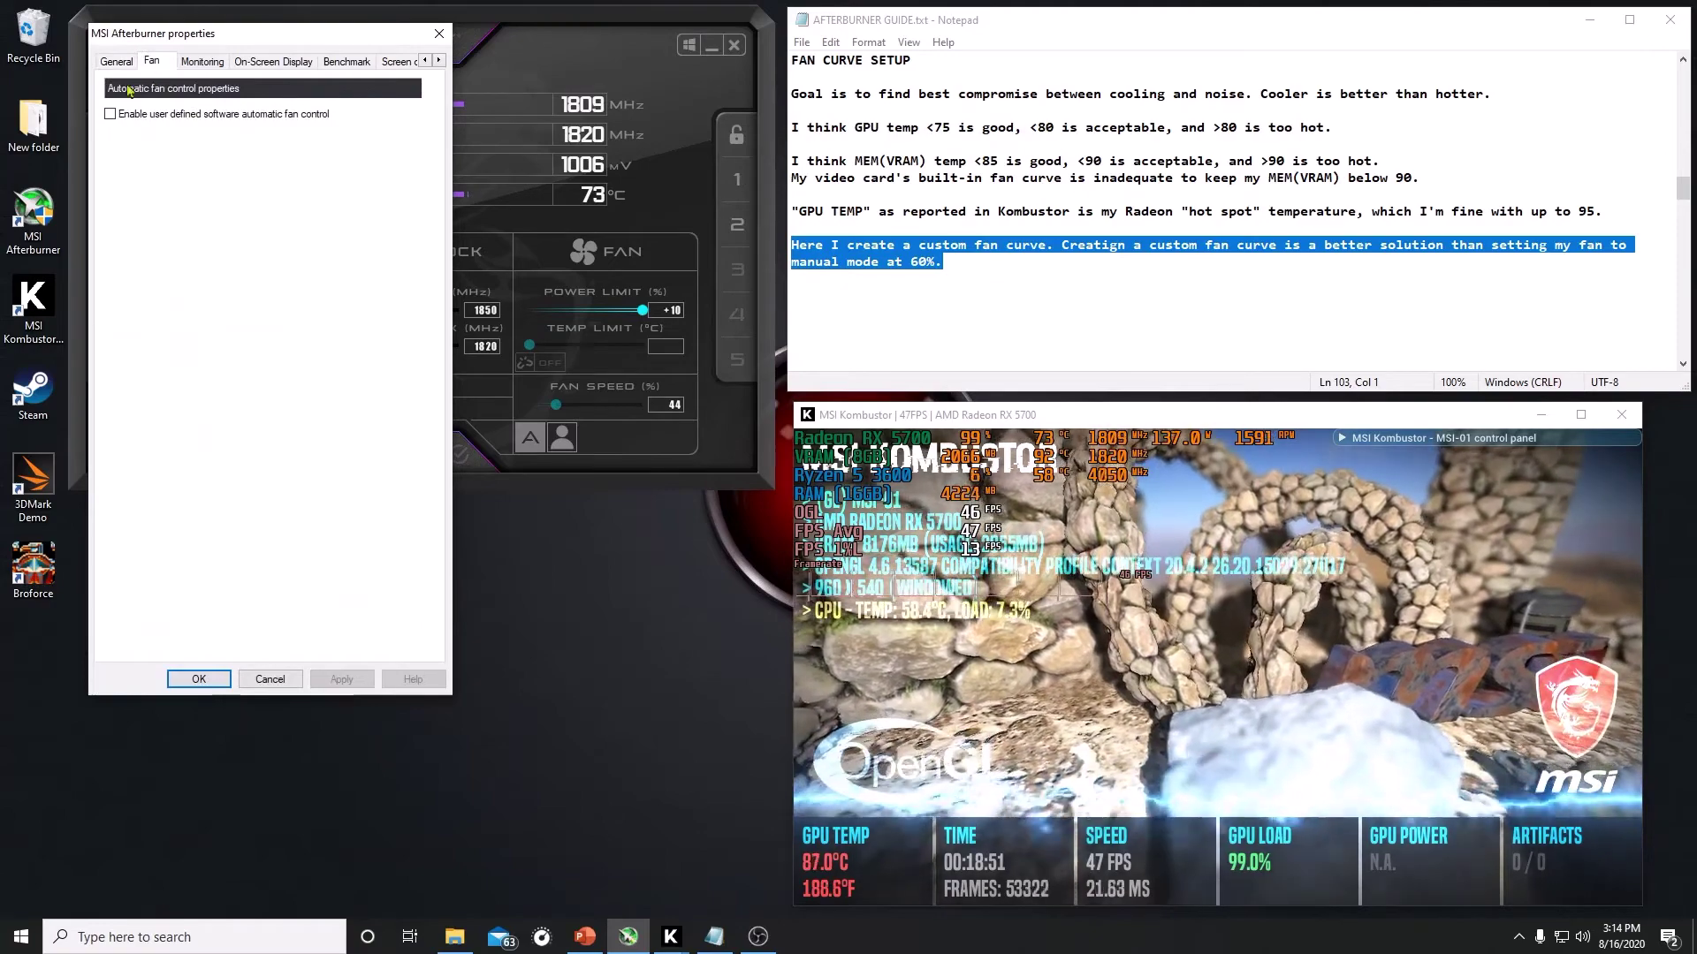
left_click(109, 115)
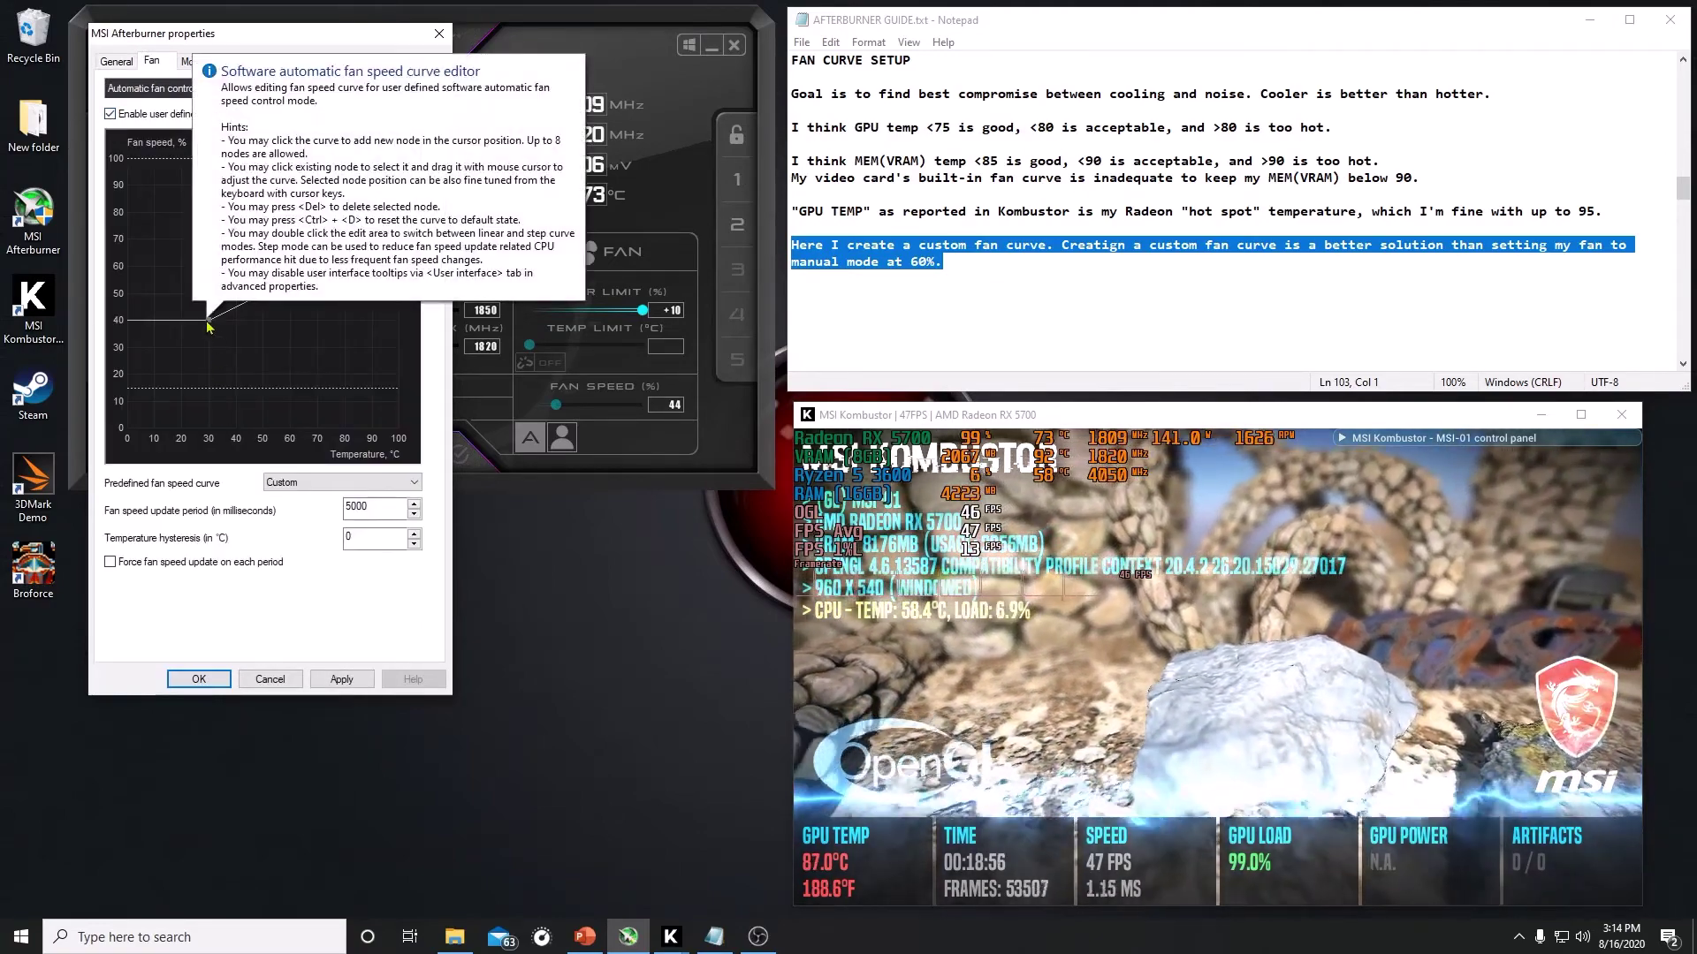
Shape the fan curve with nodes at 20% for 30 °C, 60% for 70 °C and 100% for 85 °C, apply it and close the properties
left_click_drag(210, 327, 212, 381)
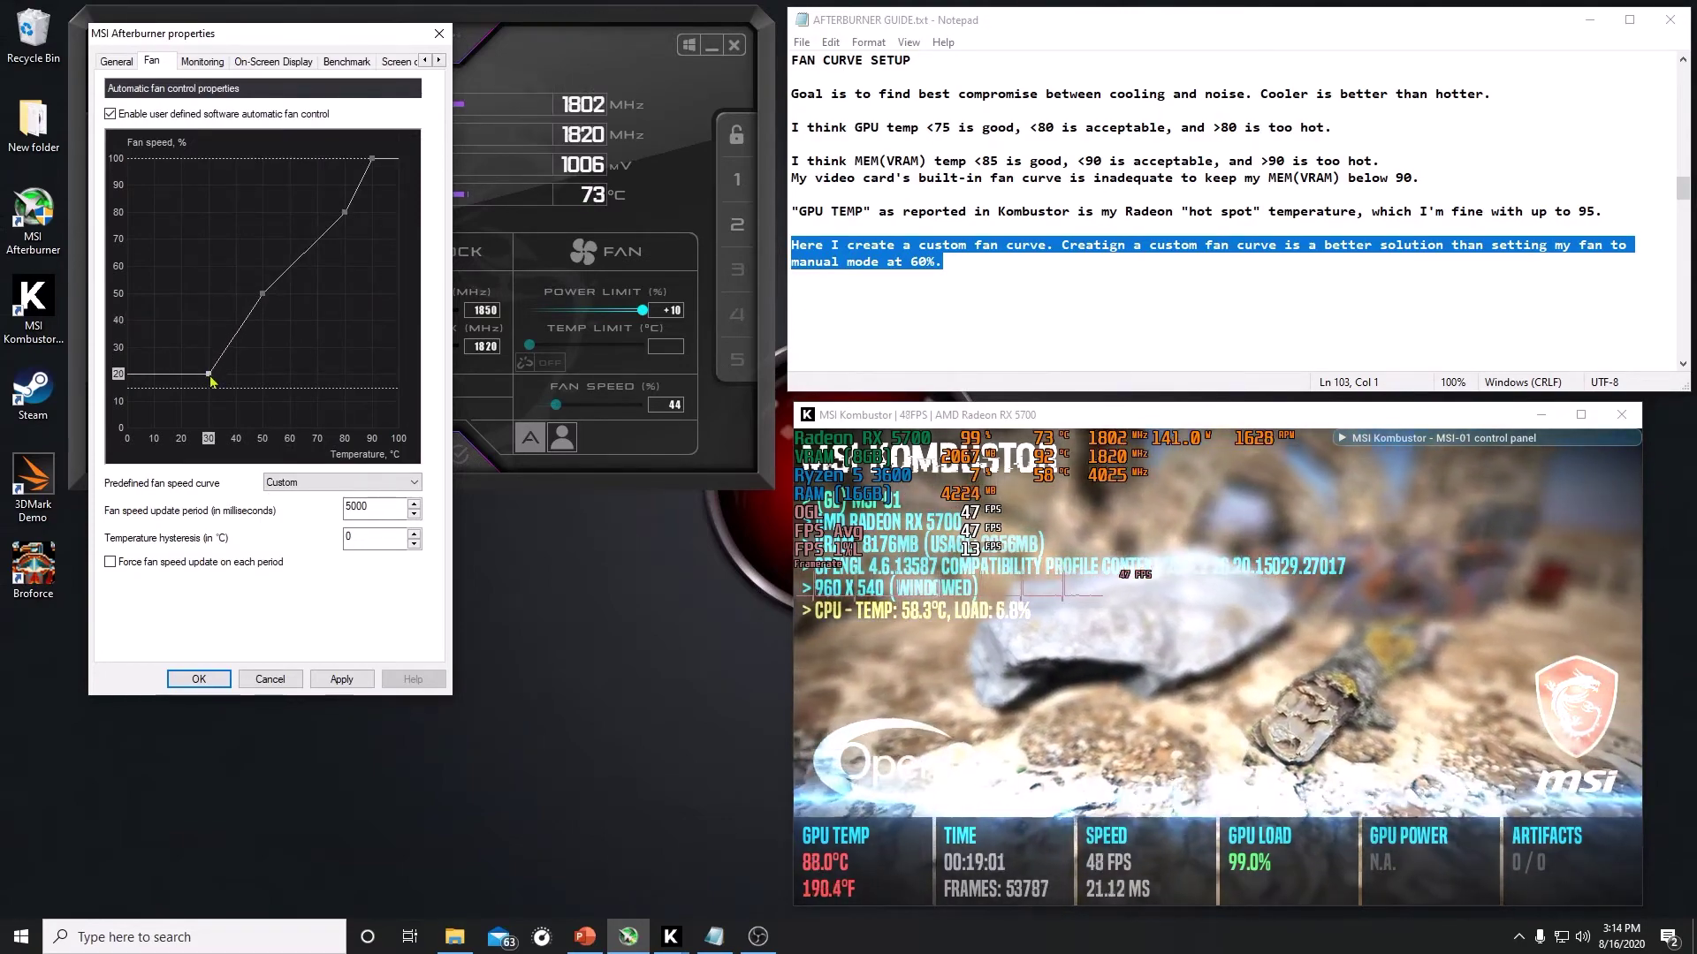
left_click_drag(263, 301, 324, 273)
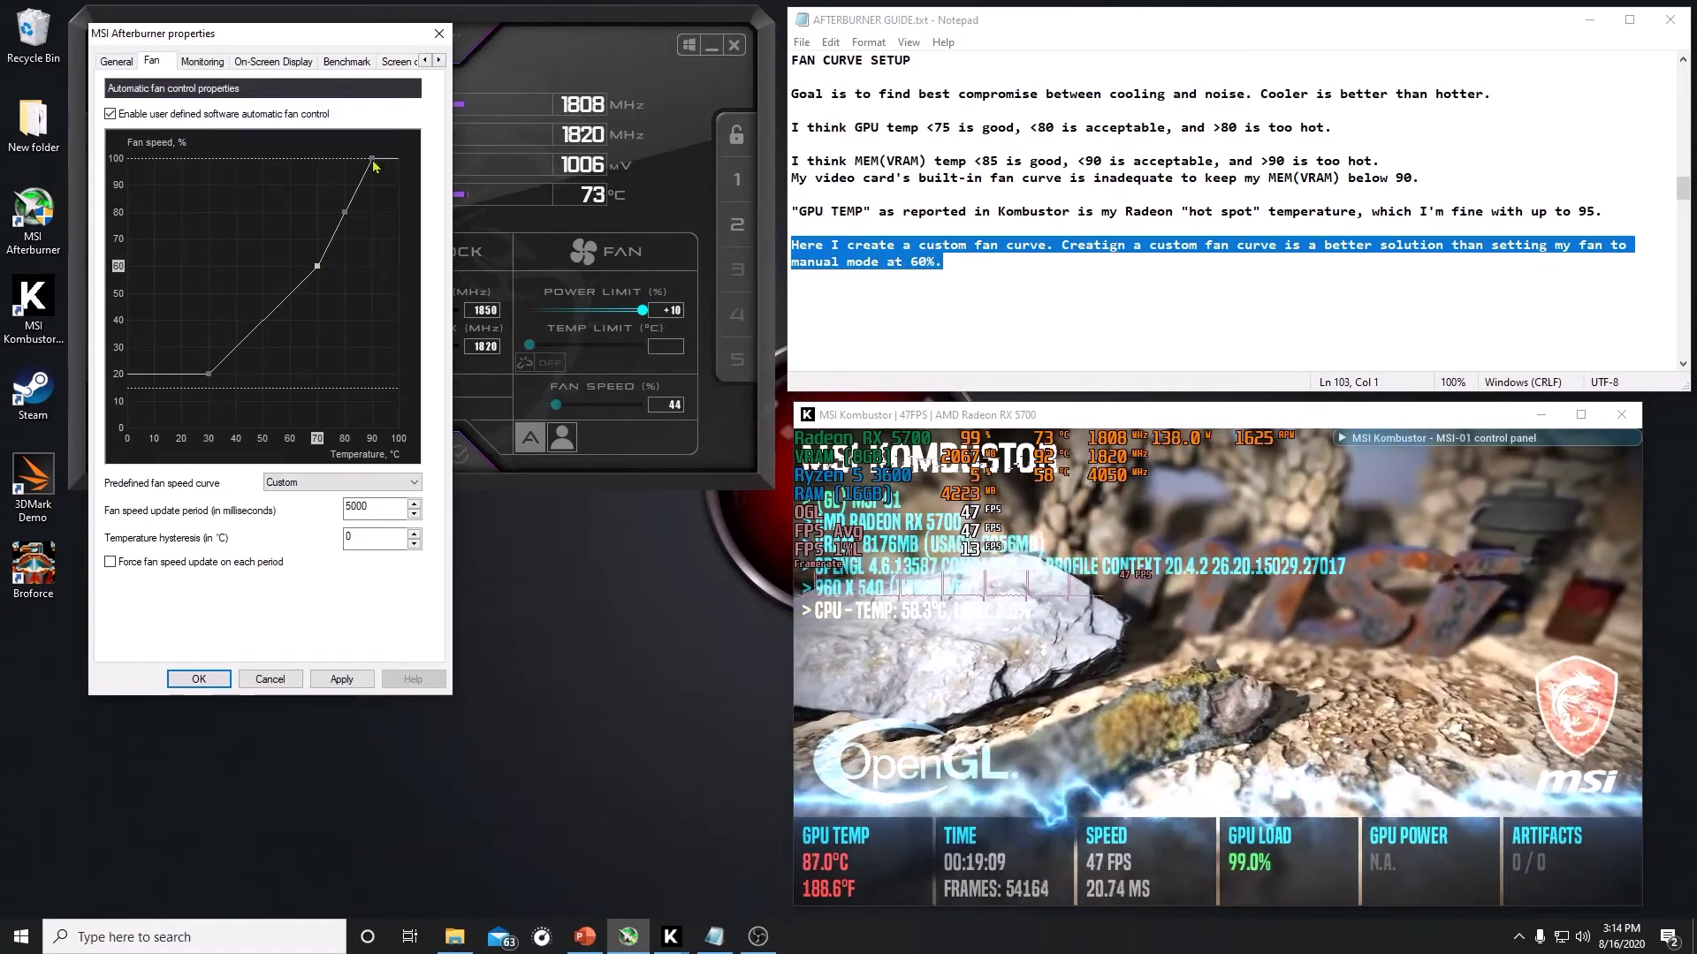
left_click_drag(373, 162, 361, 160)
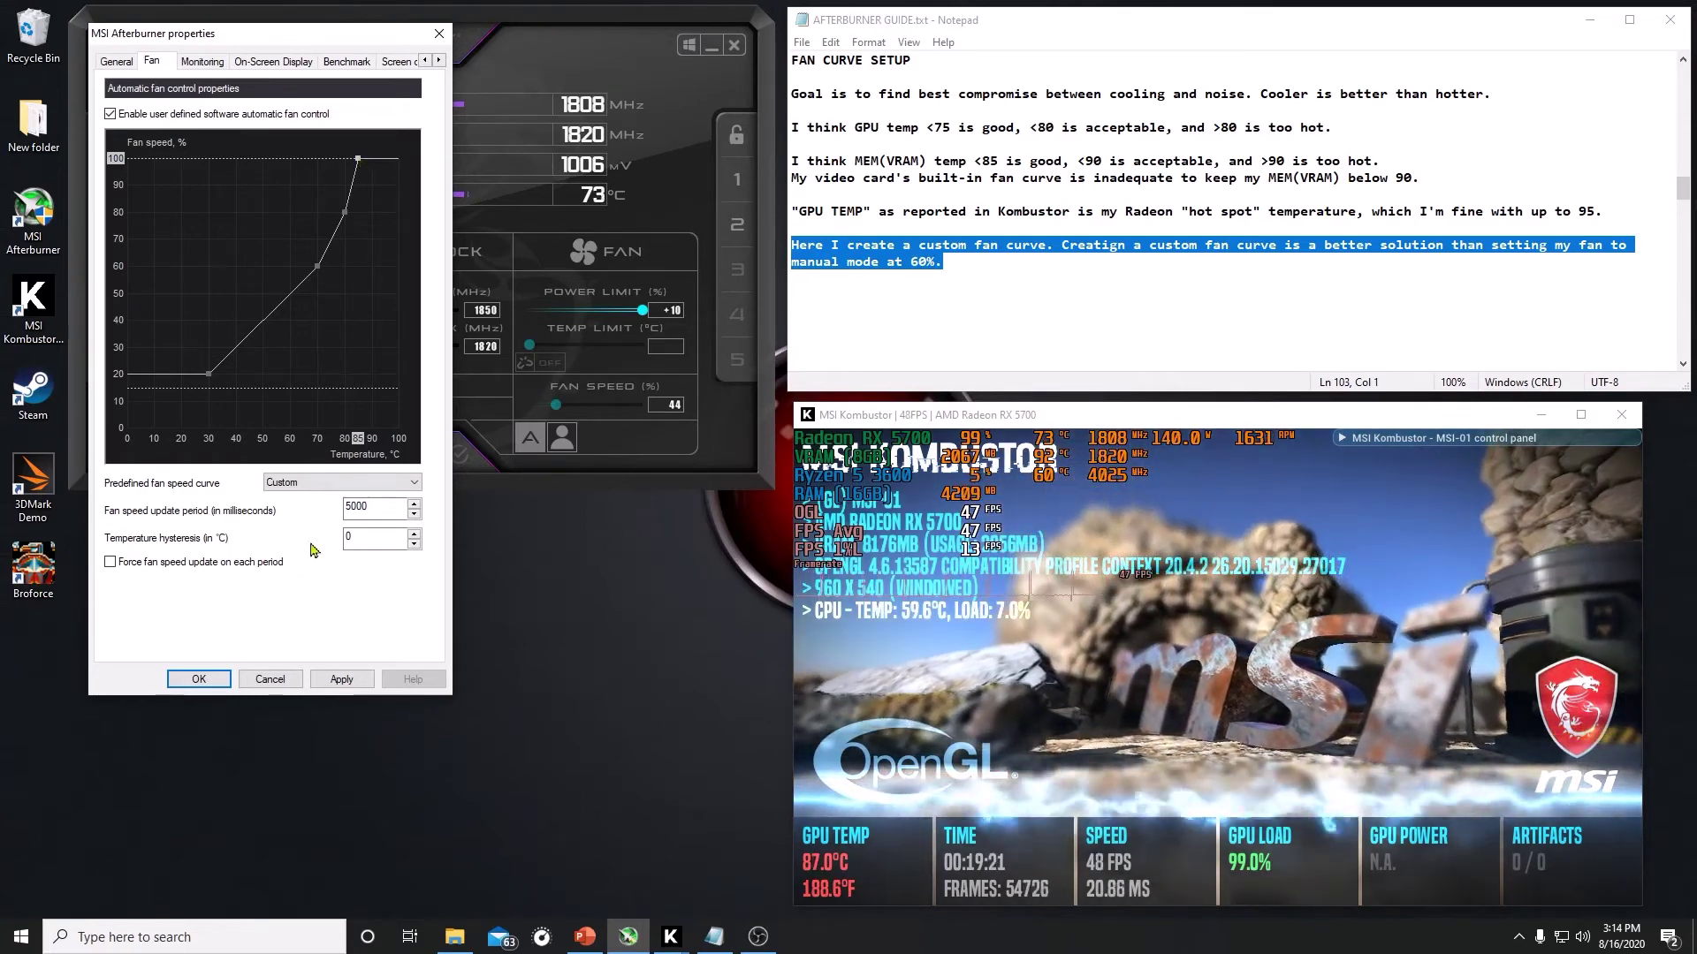
left_click(340, 678)
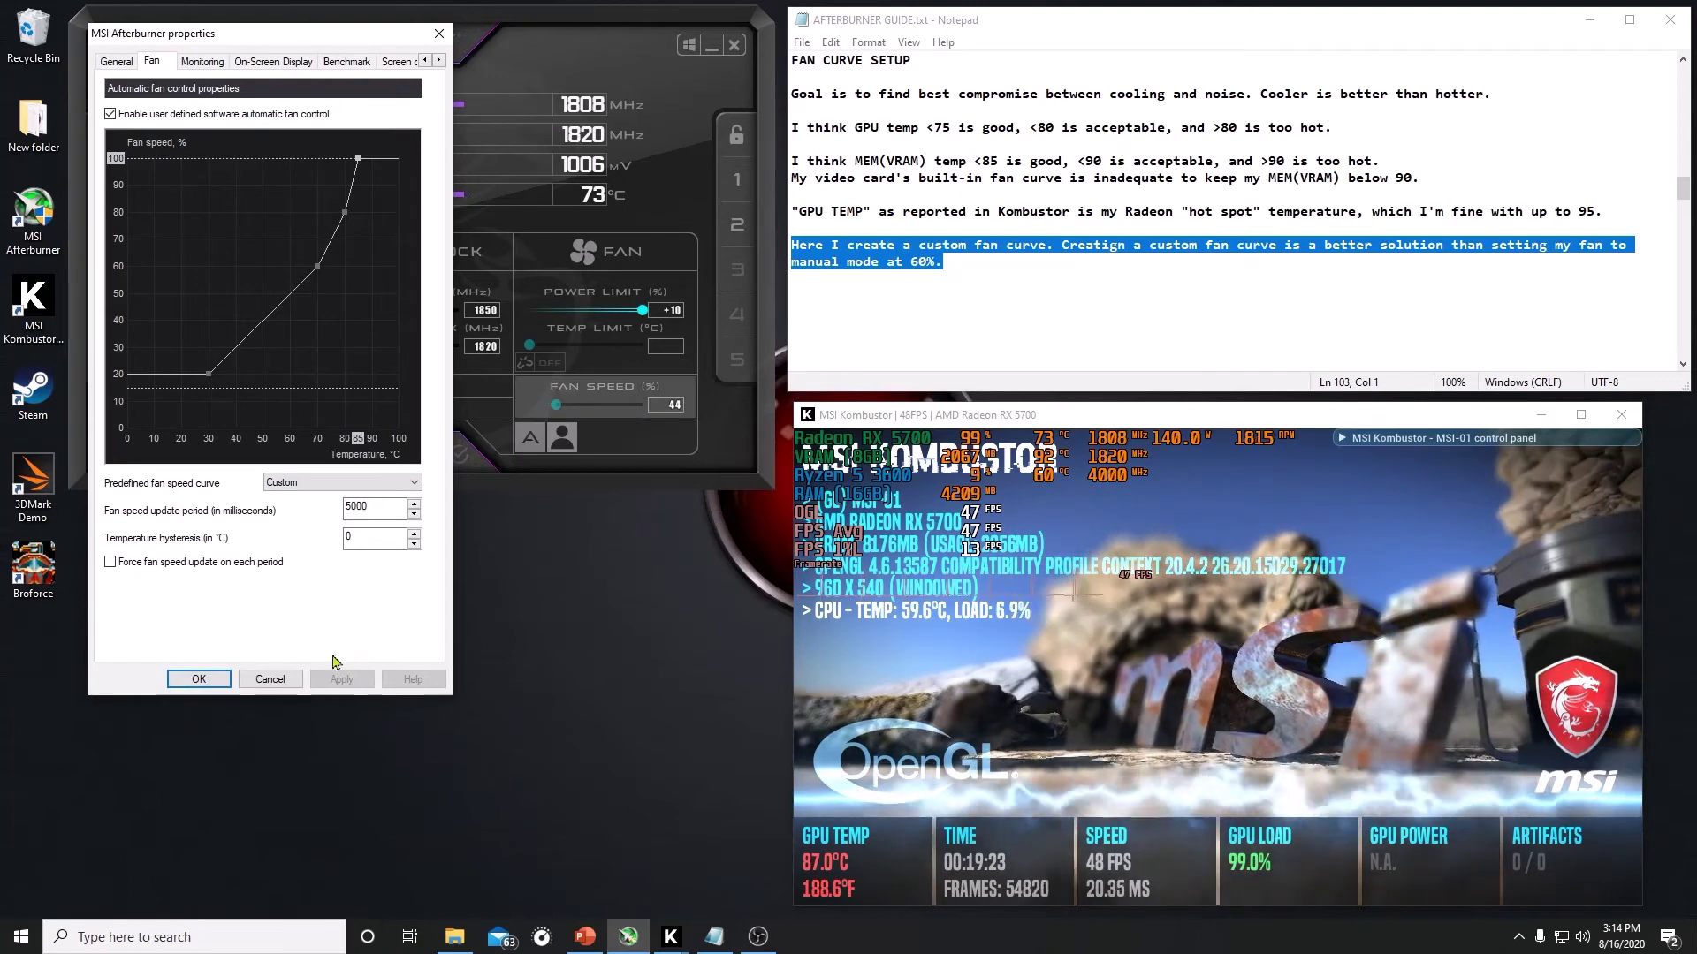
left_click(218, 681)
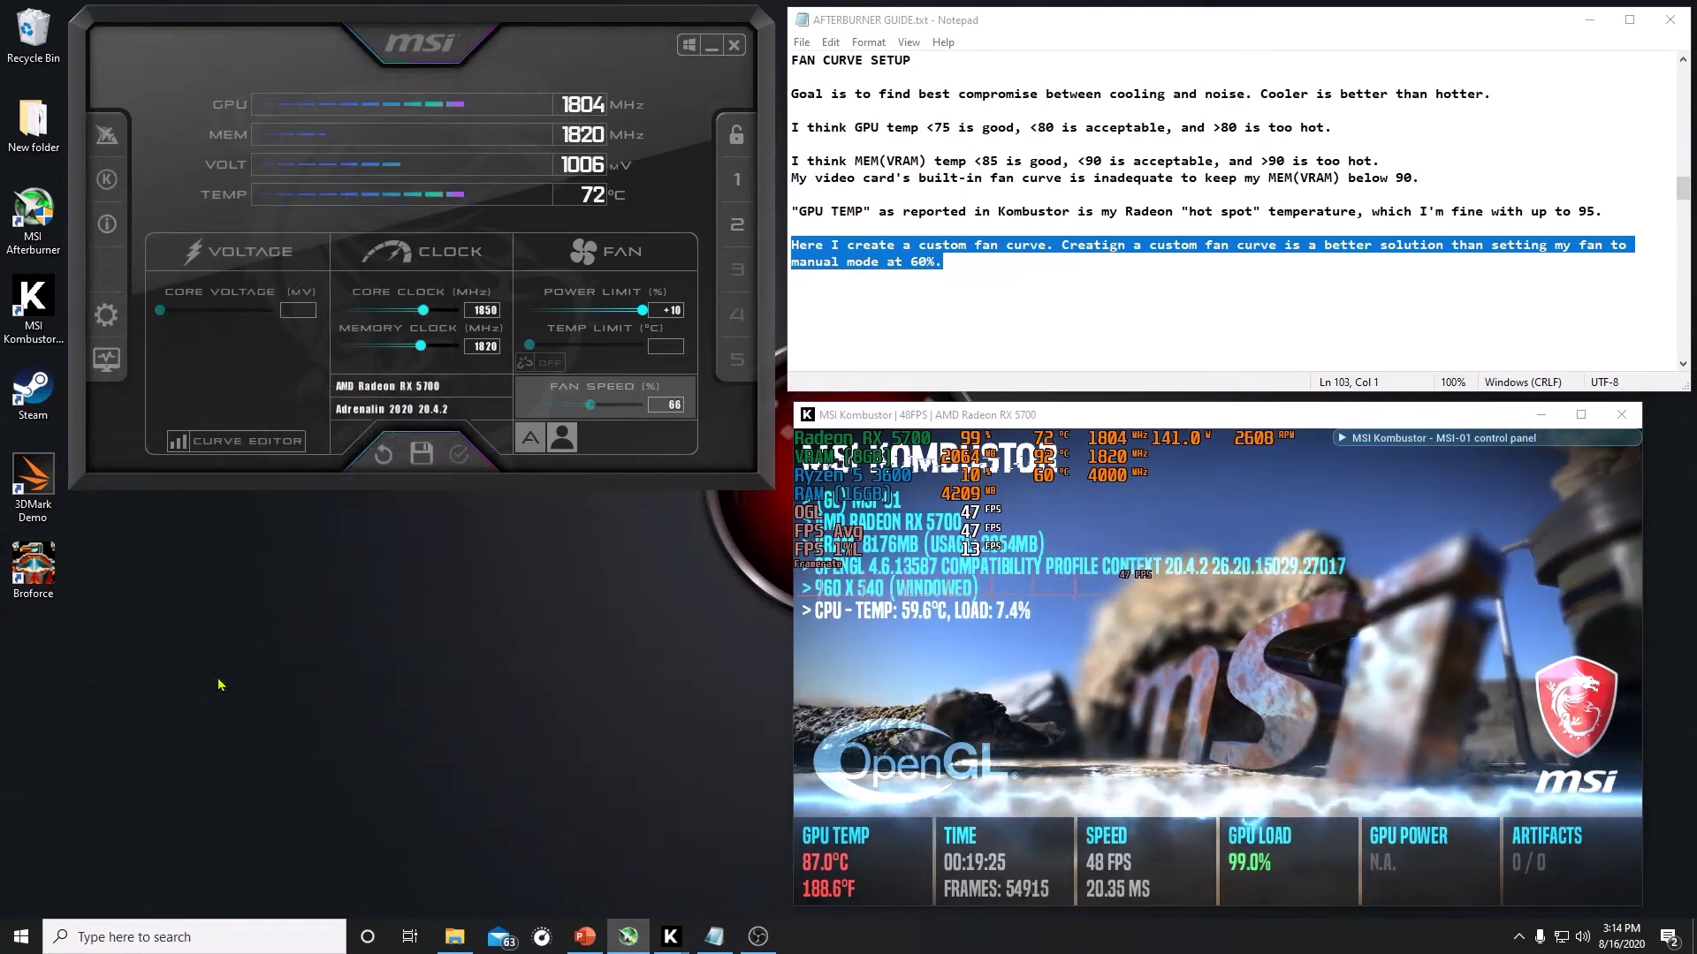
Save the current settings with the user defined fan curve, and show the hidden system tray icons
left_click(563, 441)
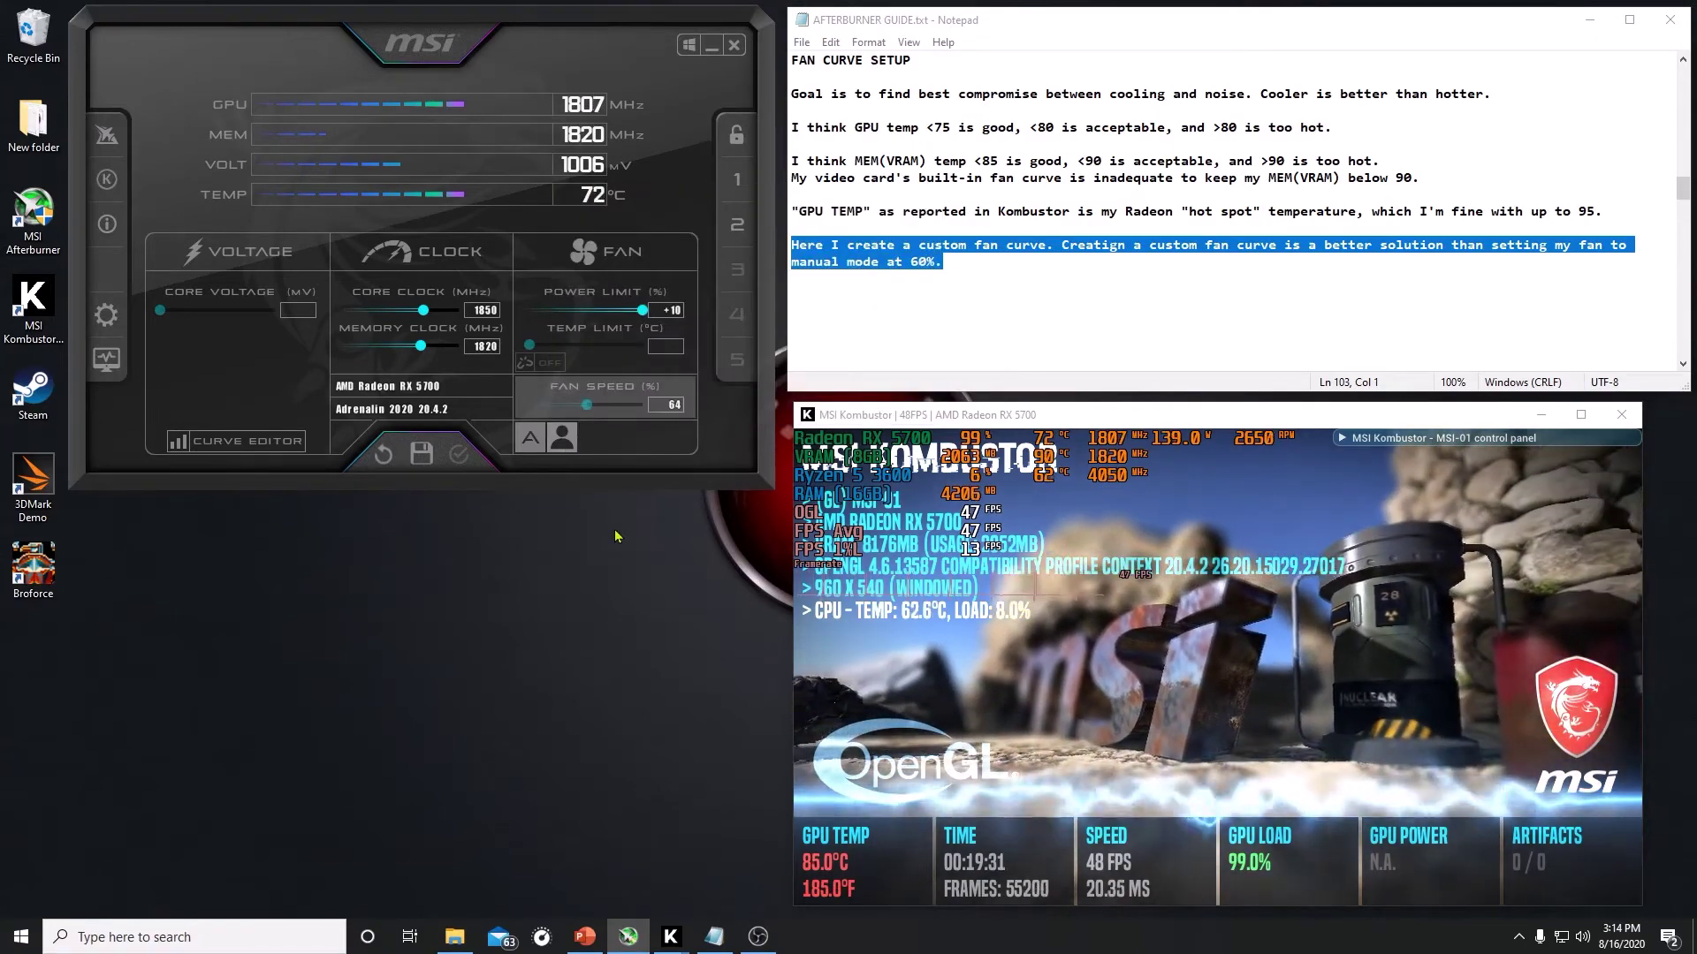
left_click(421, 455)
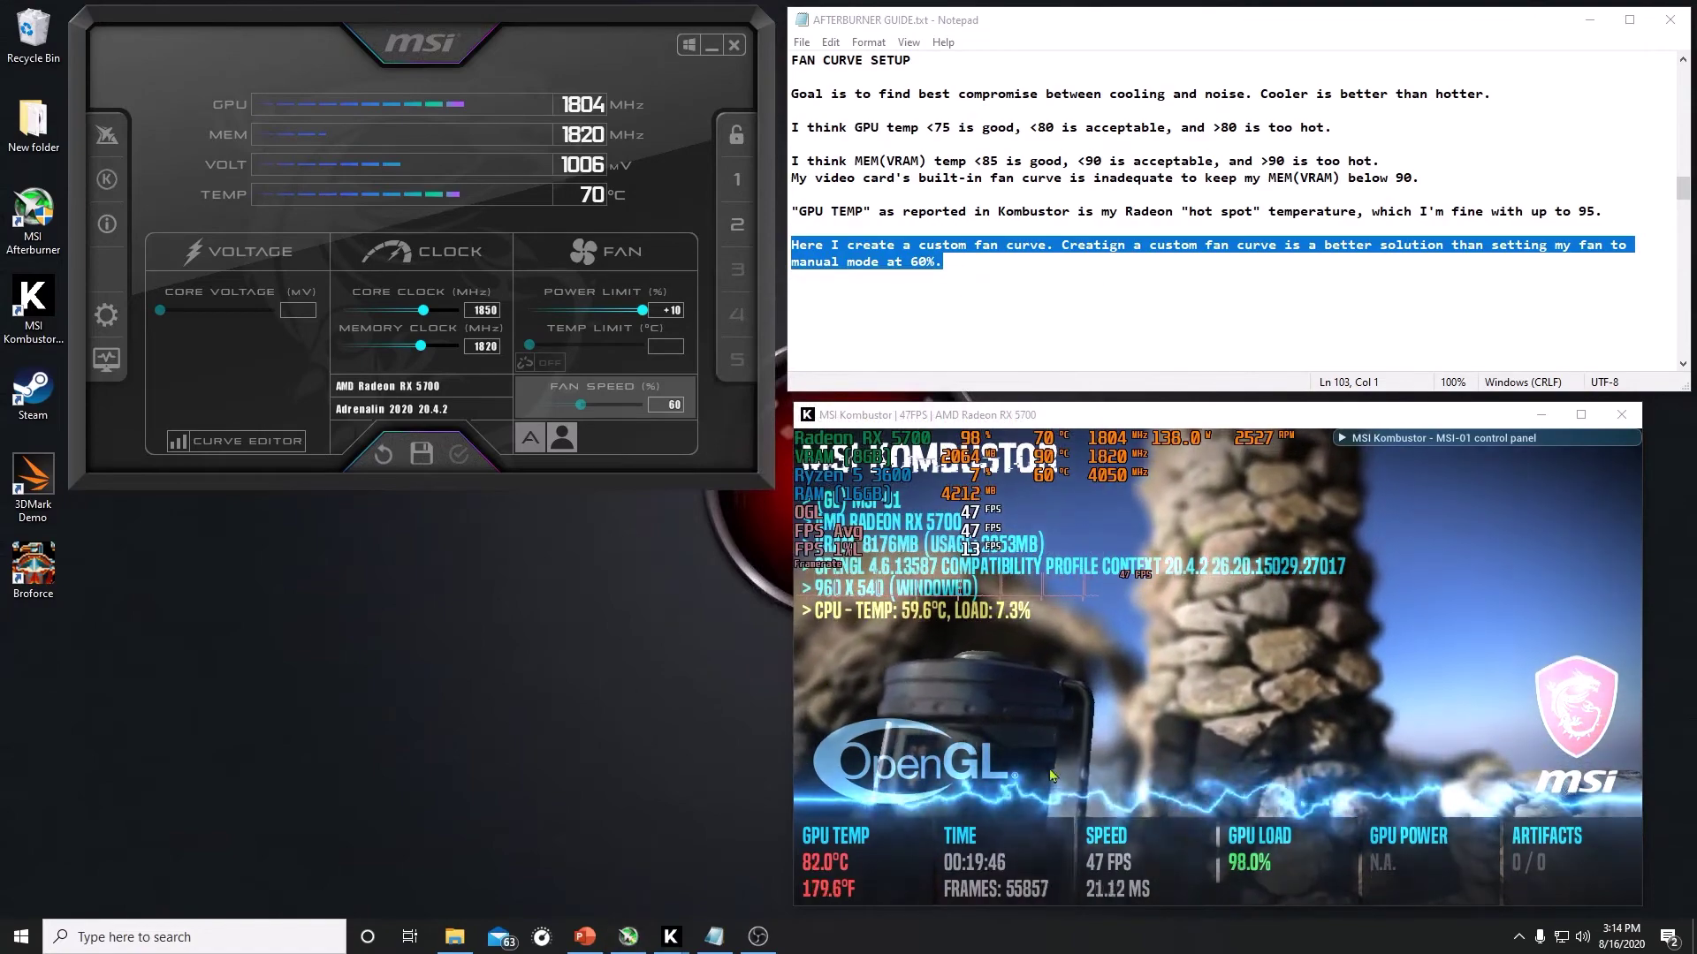
left_click(1518, 939)
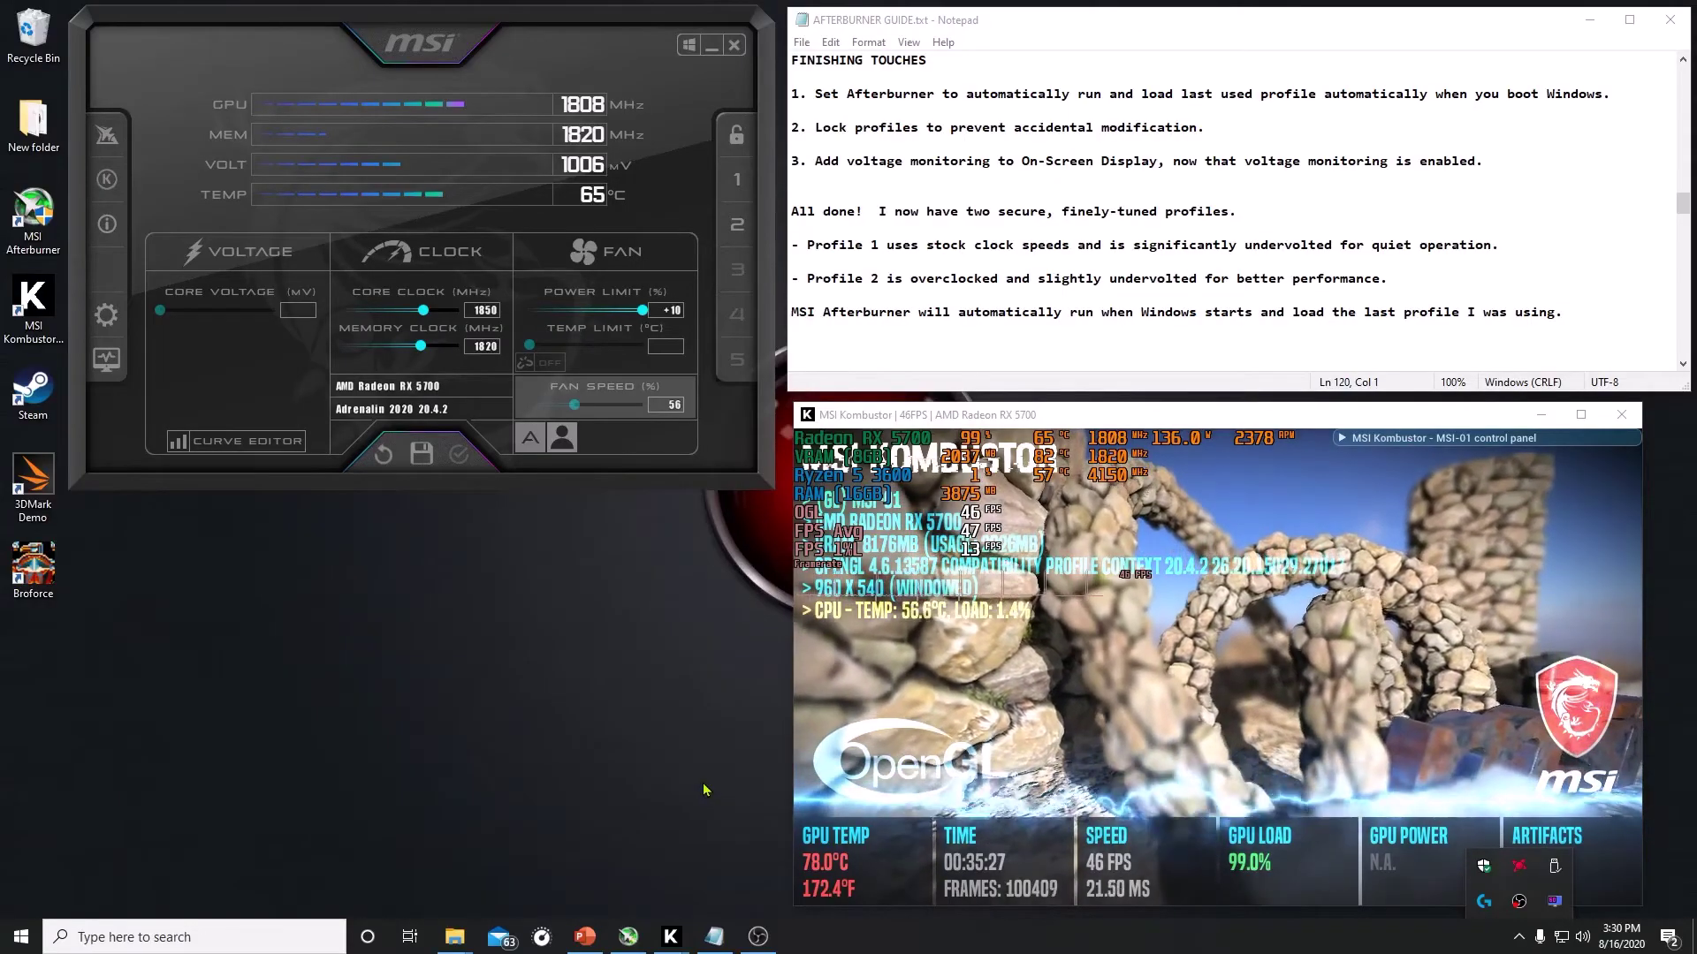
Highlight finishing item 1 in Notepad, set Afterburner to start with Windows, and enable applying the current settings at Windows startup
left_click(793, 95)
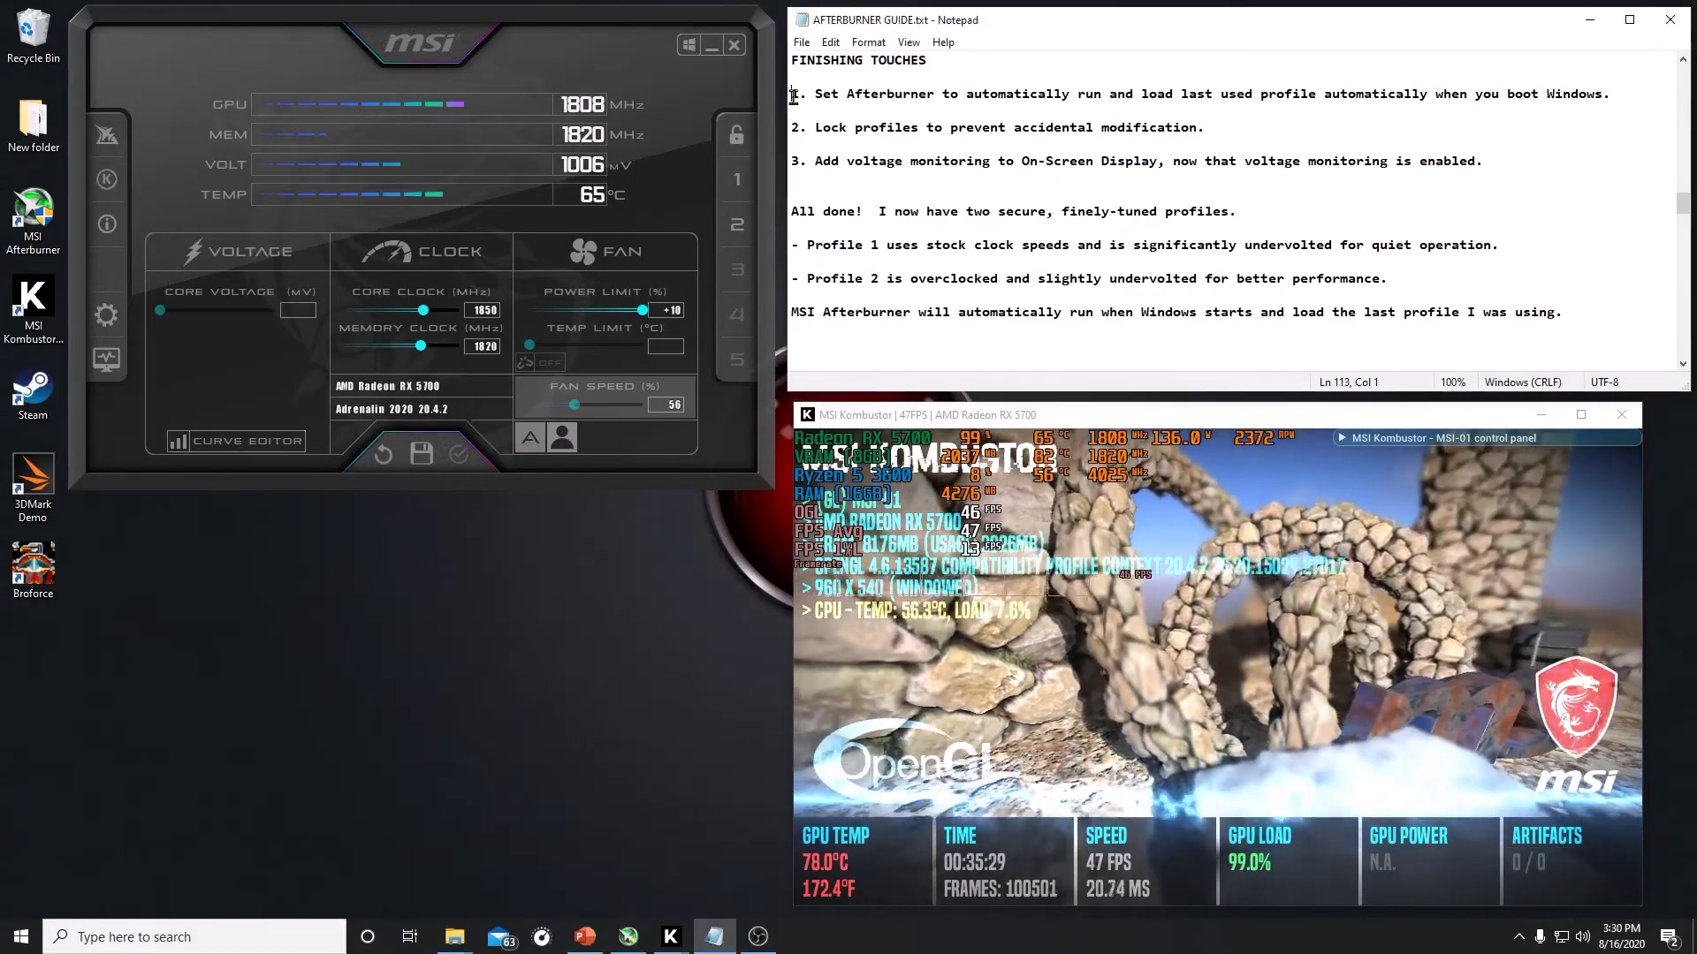
key("shift+End")
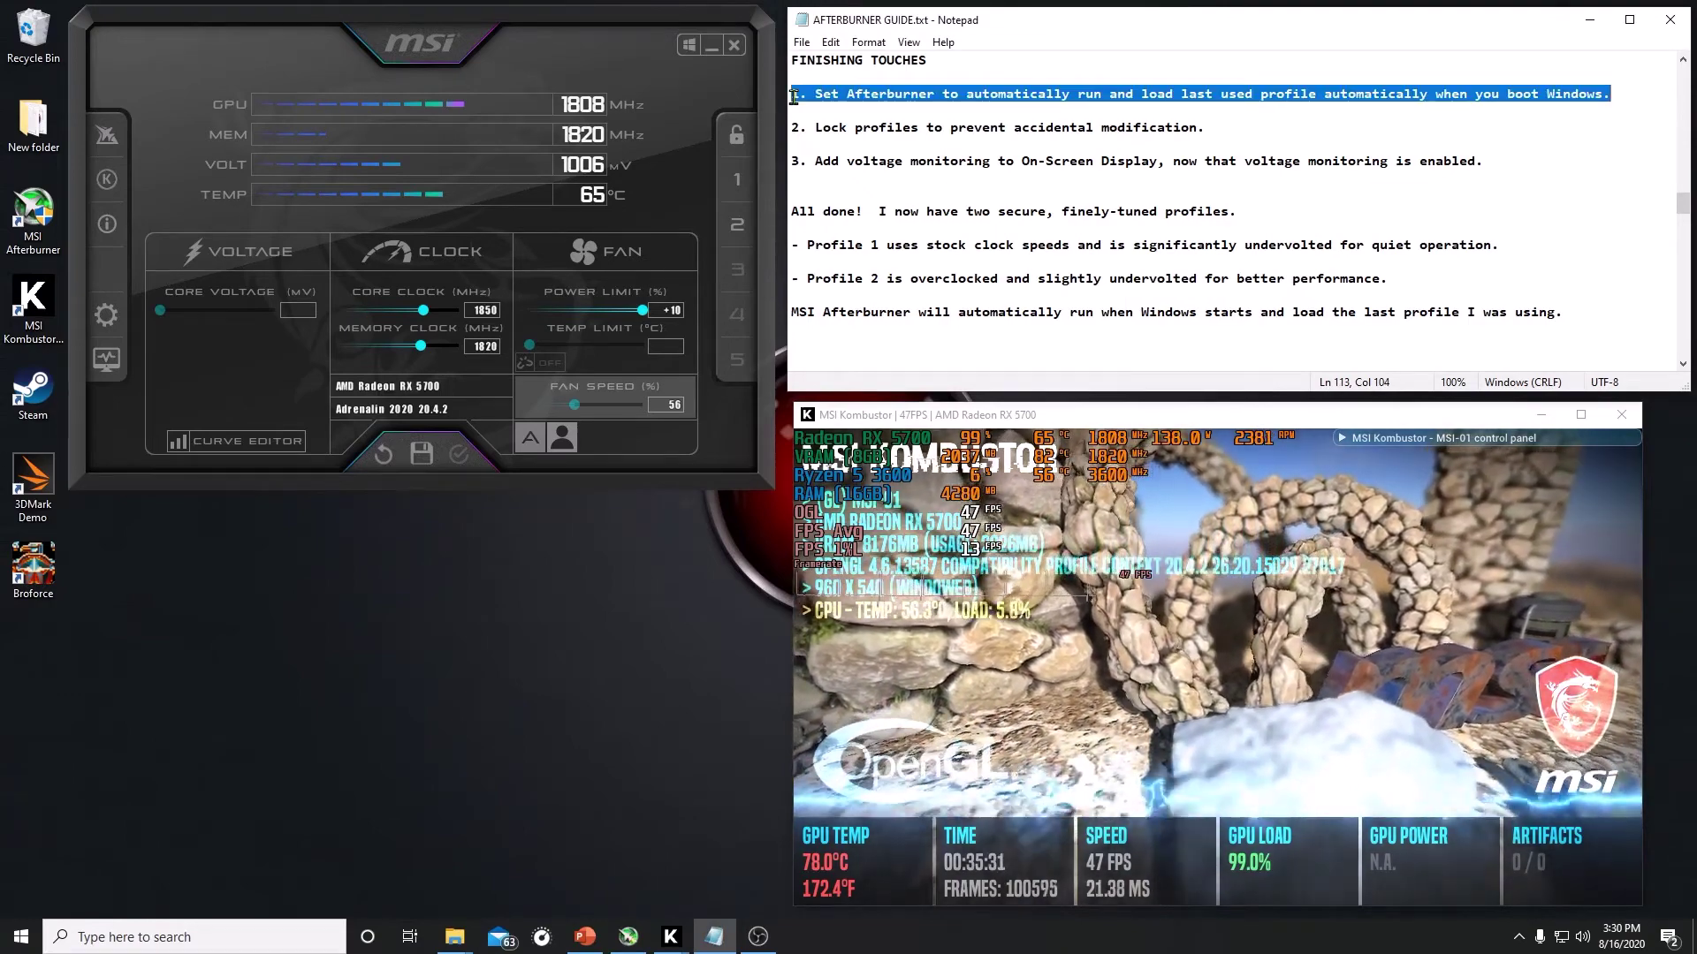
left_click(106, 318)
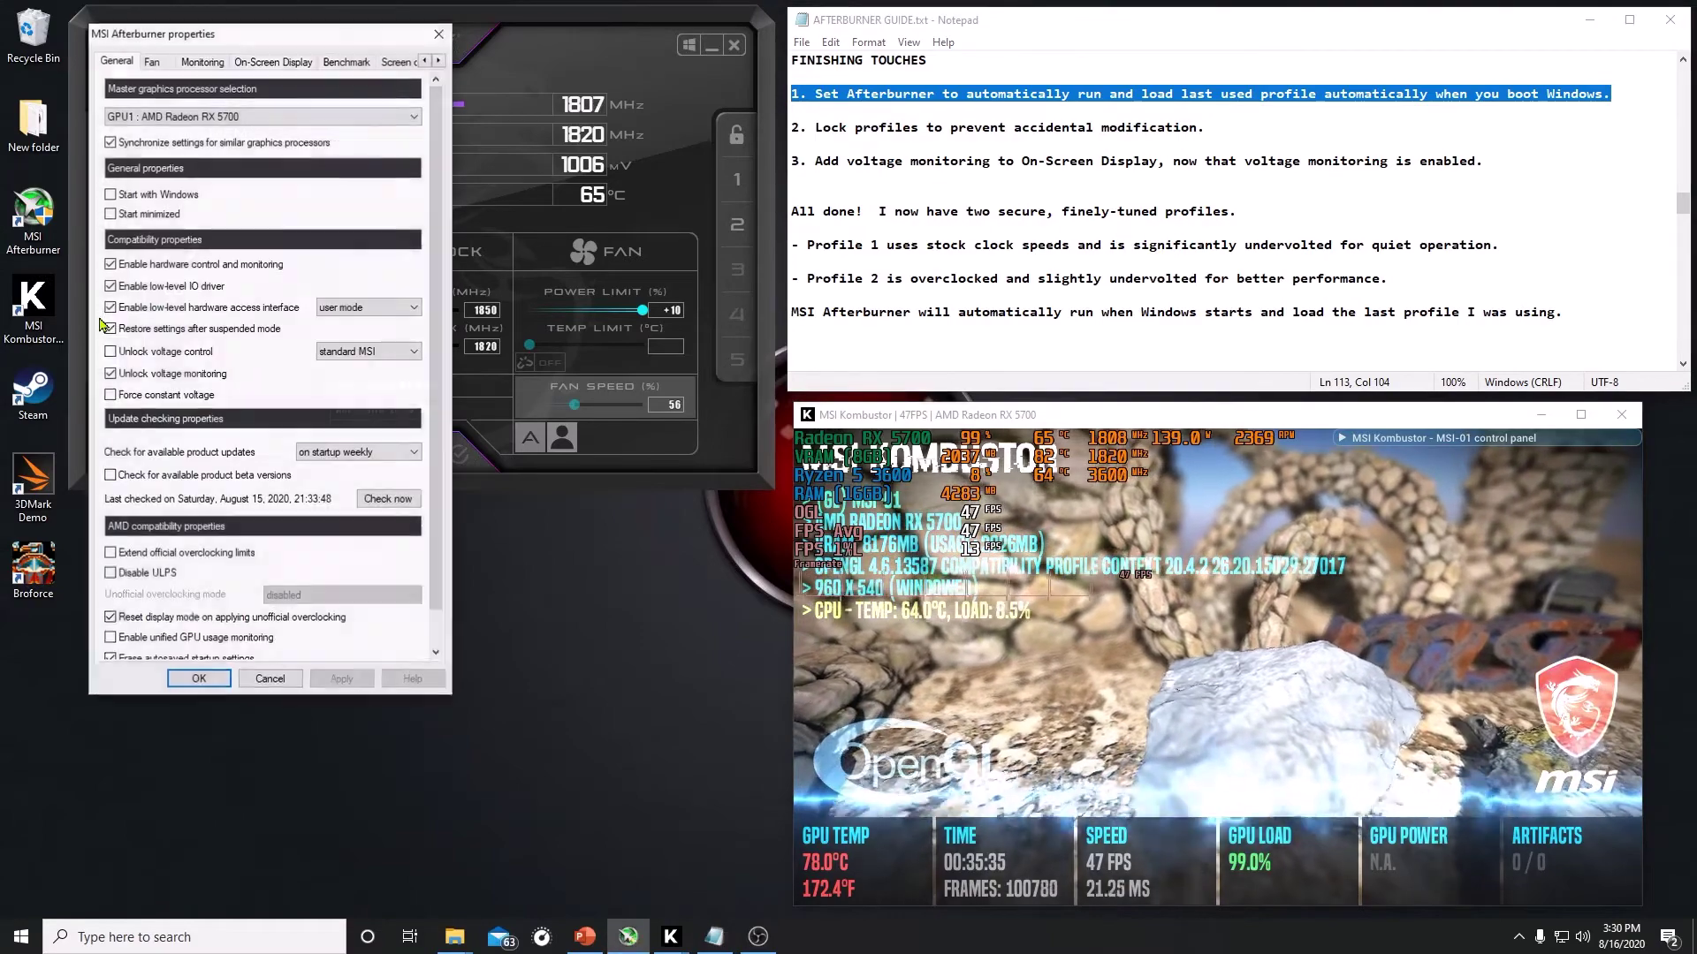
left_click(112, 194)
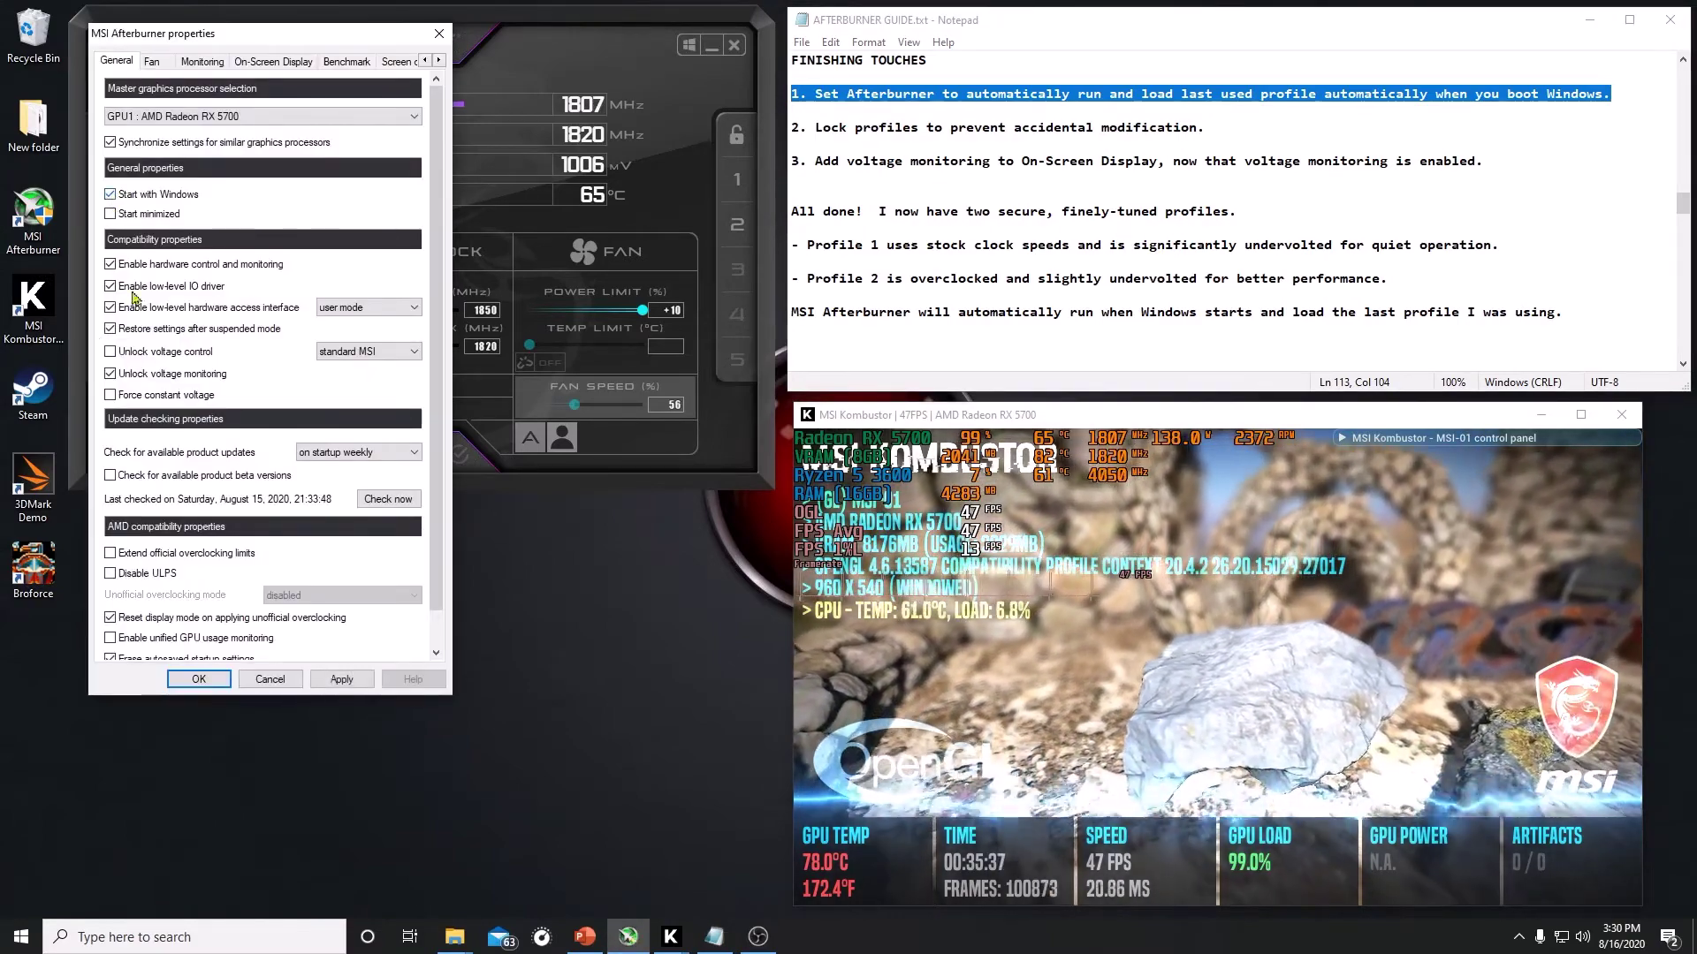
left_click(341, 678)
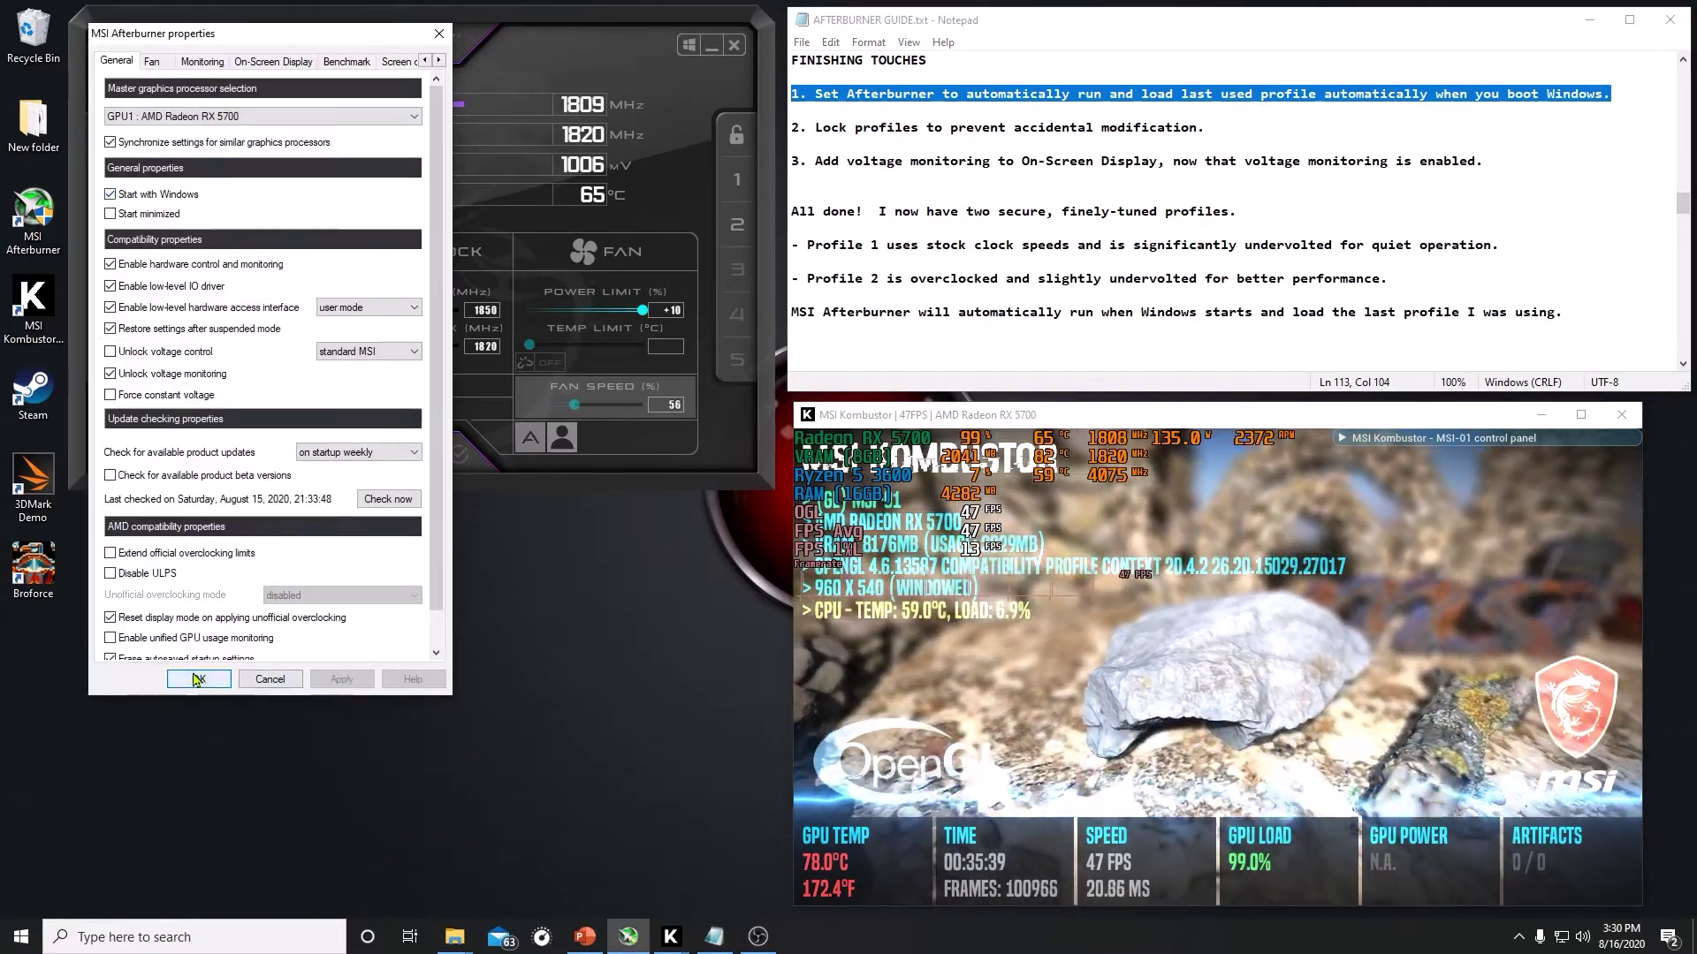
left_click(198, 679)
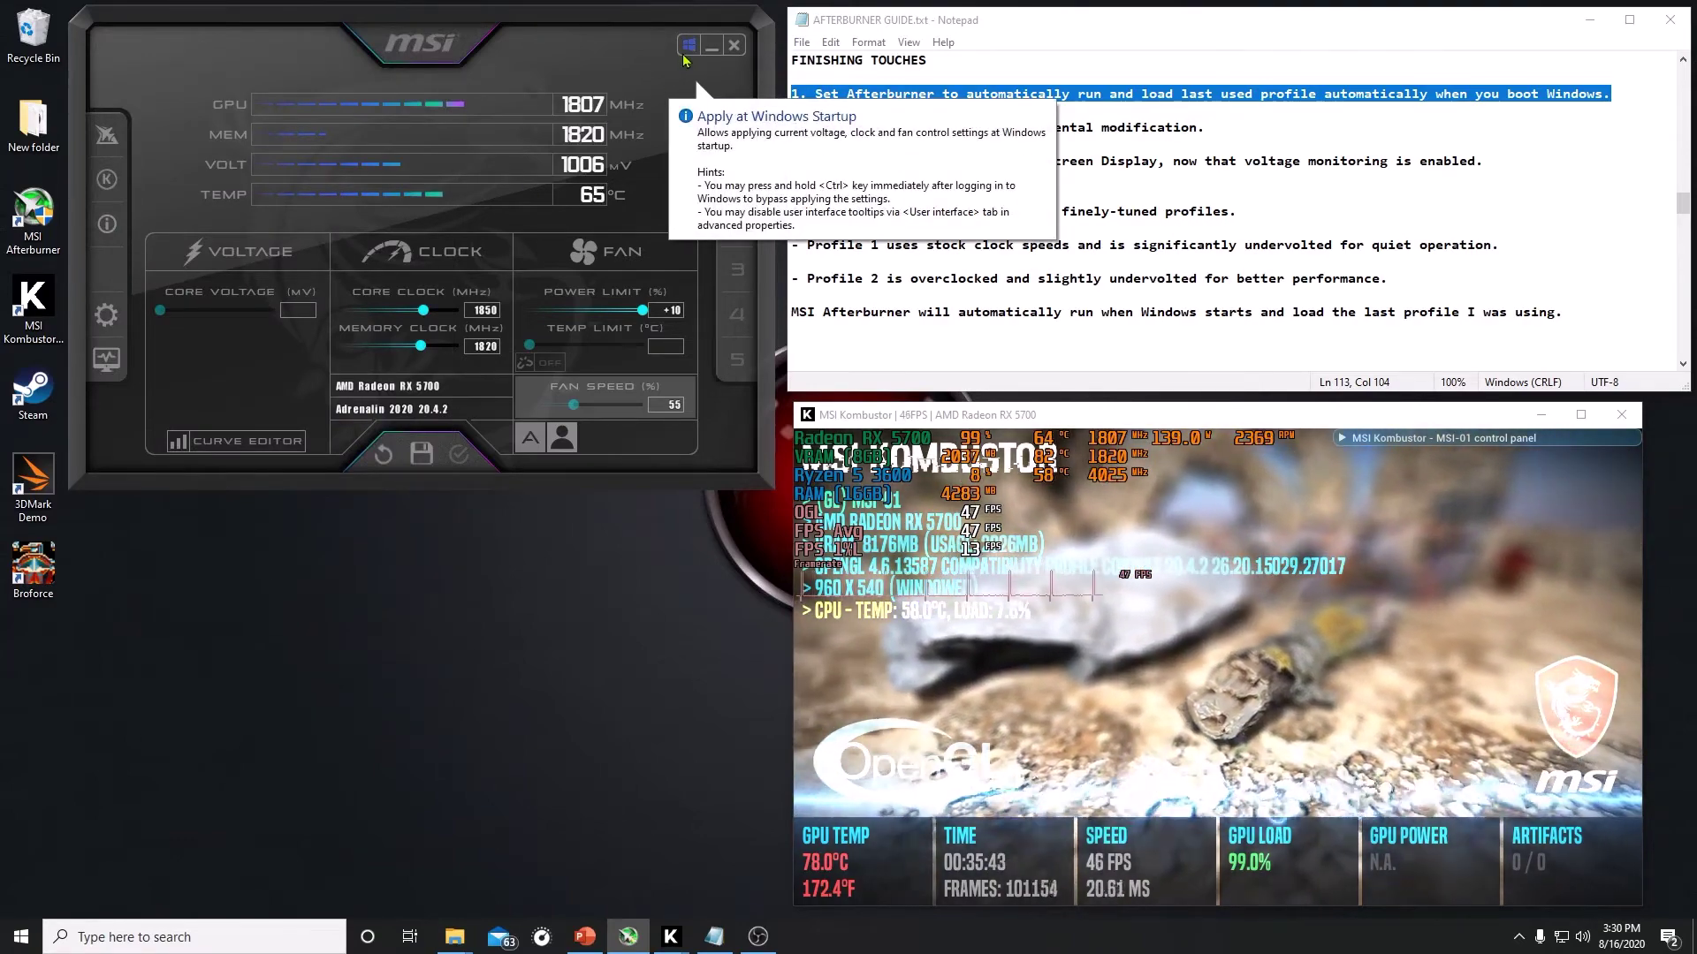
left_click(683, 55)
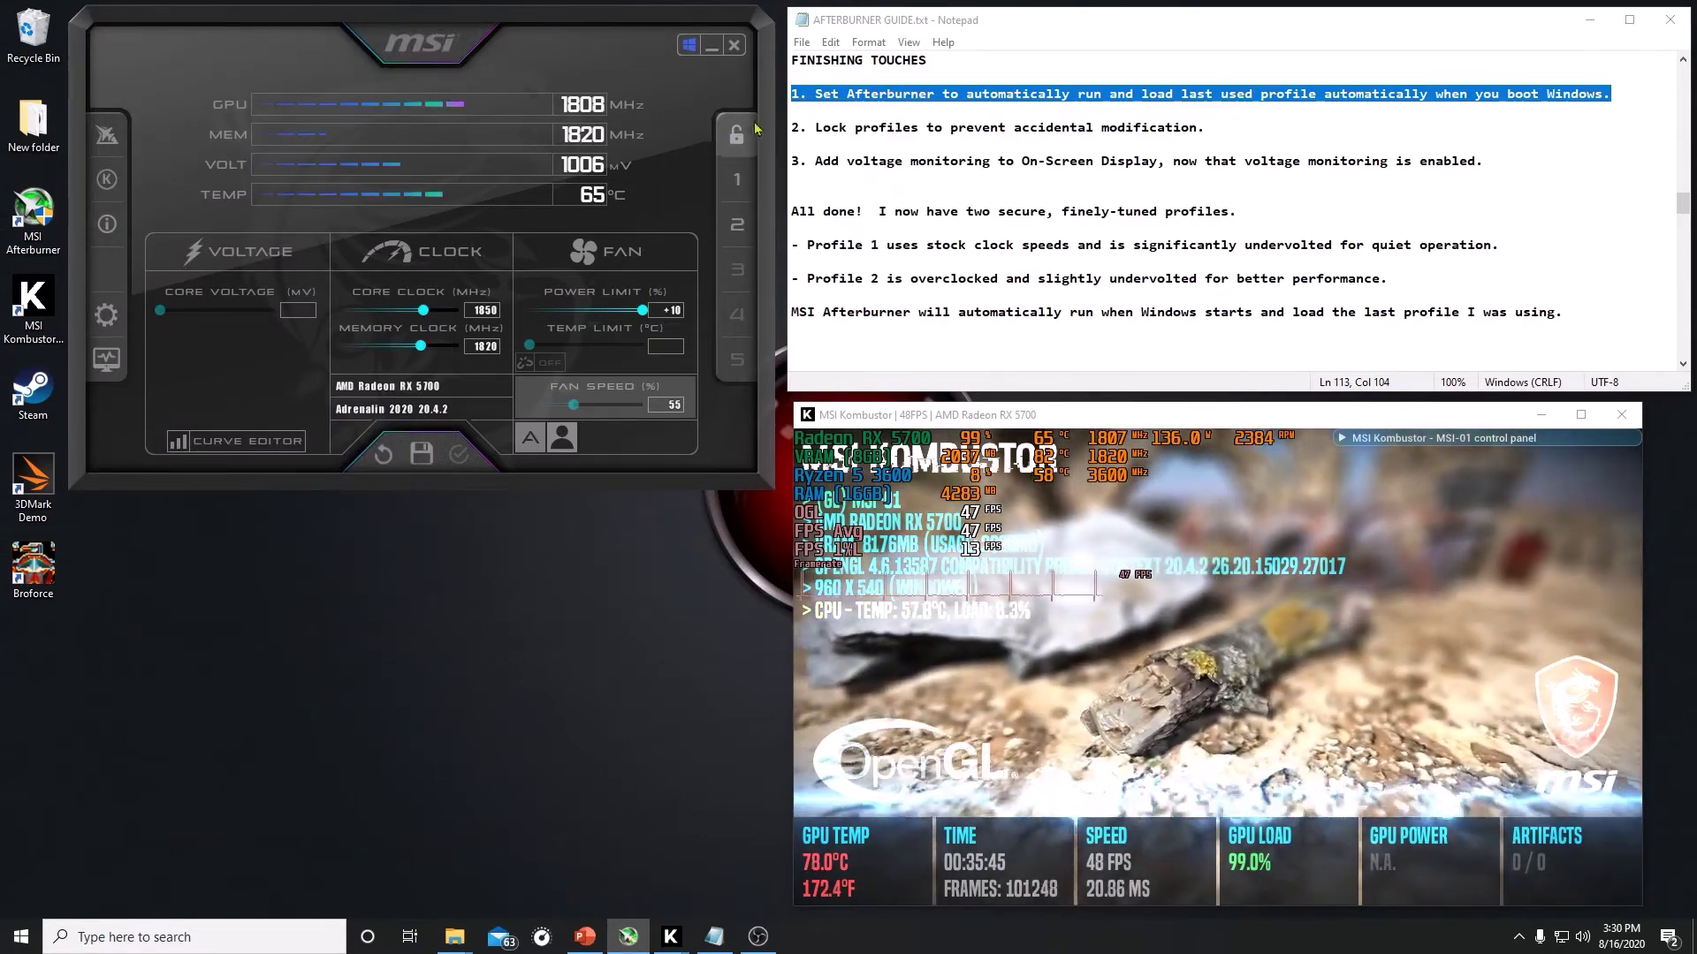
Highlight finishing item 2 in Notepad and lock the Afterburner profiles against accidental modification
left_click(793, 127)
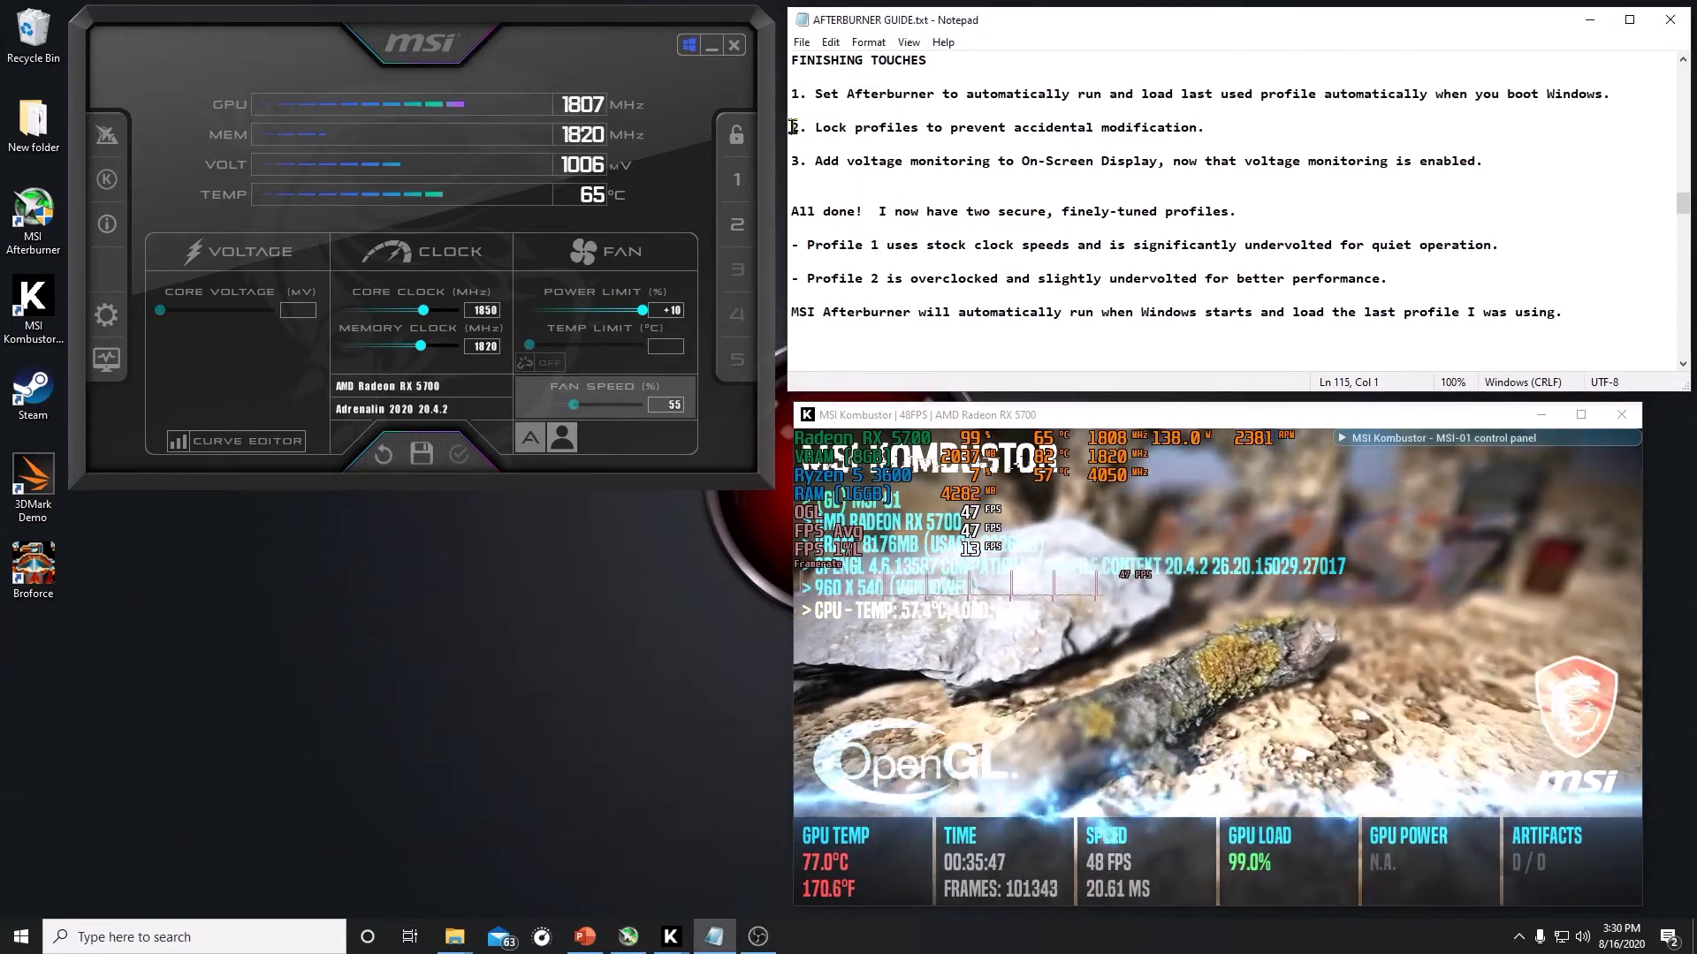
key("shift+End")
left_click(734, 140)
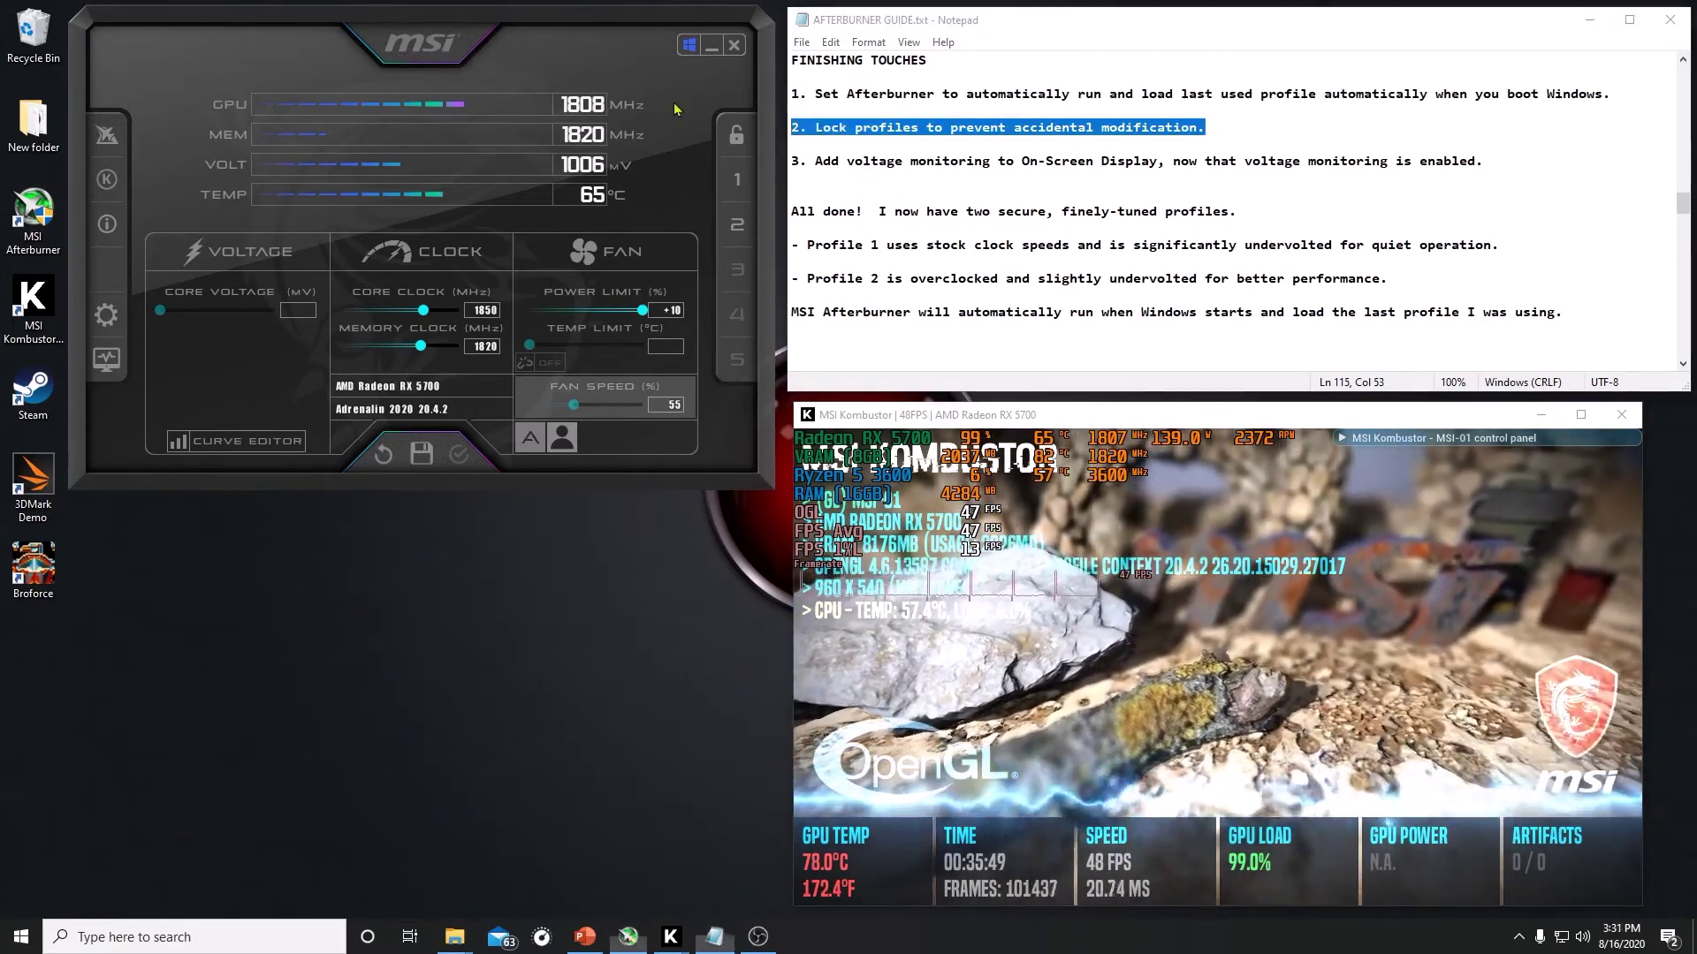
left_click(734, 141)
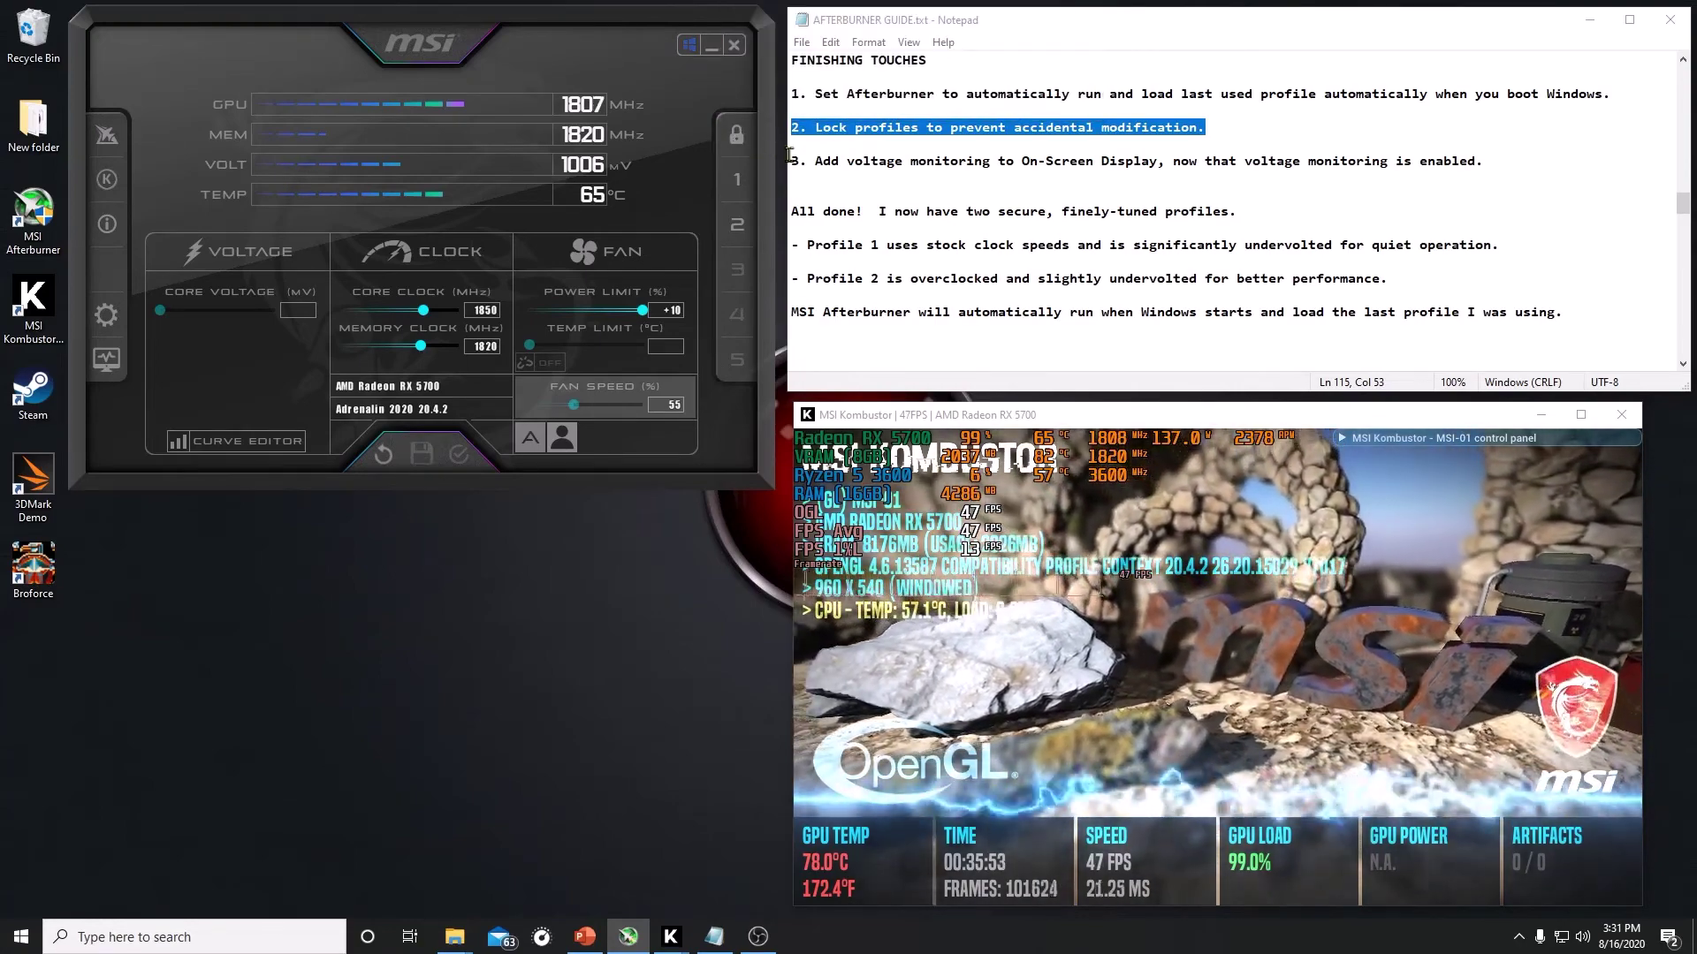
Highlight finishing item 3 in Notepad, and move the GPU voltage graph up the hardware monitoring list to directly below Power
left_click(791, 160)
key("shift+End")
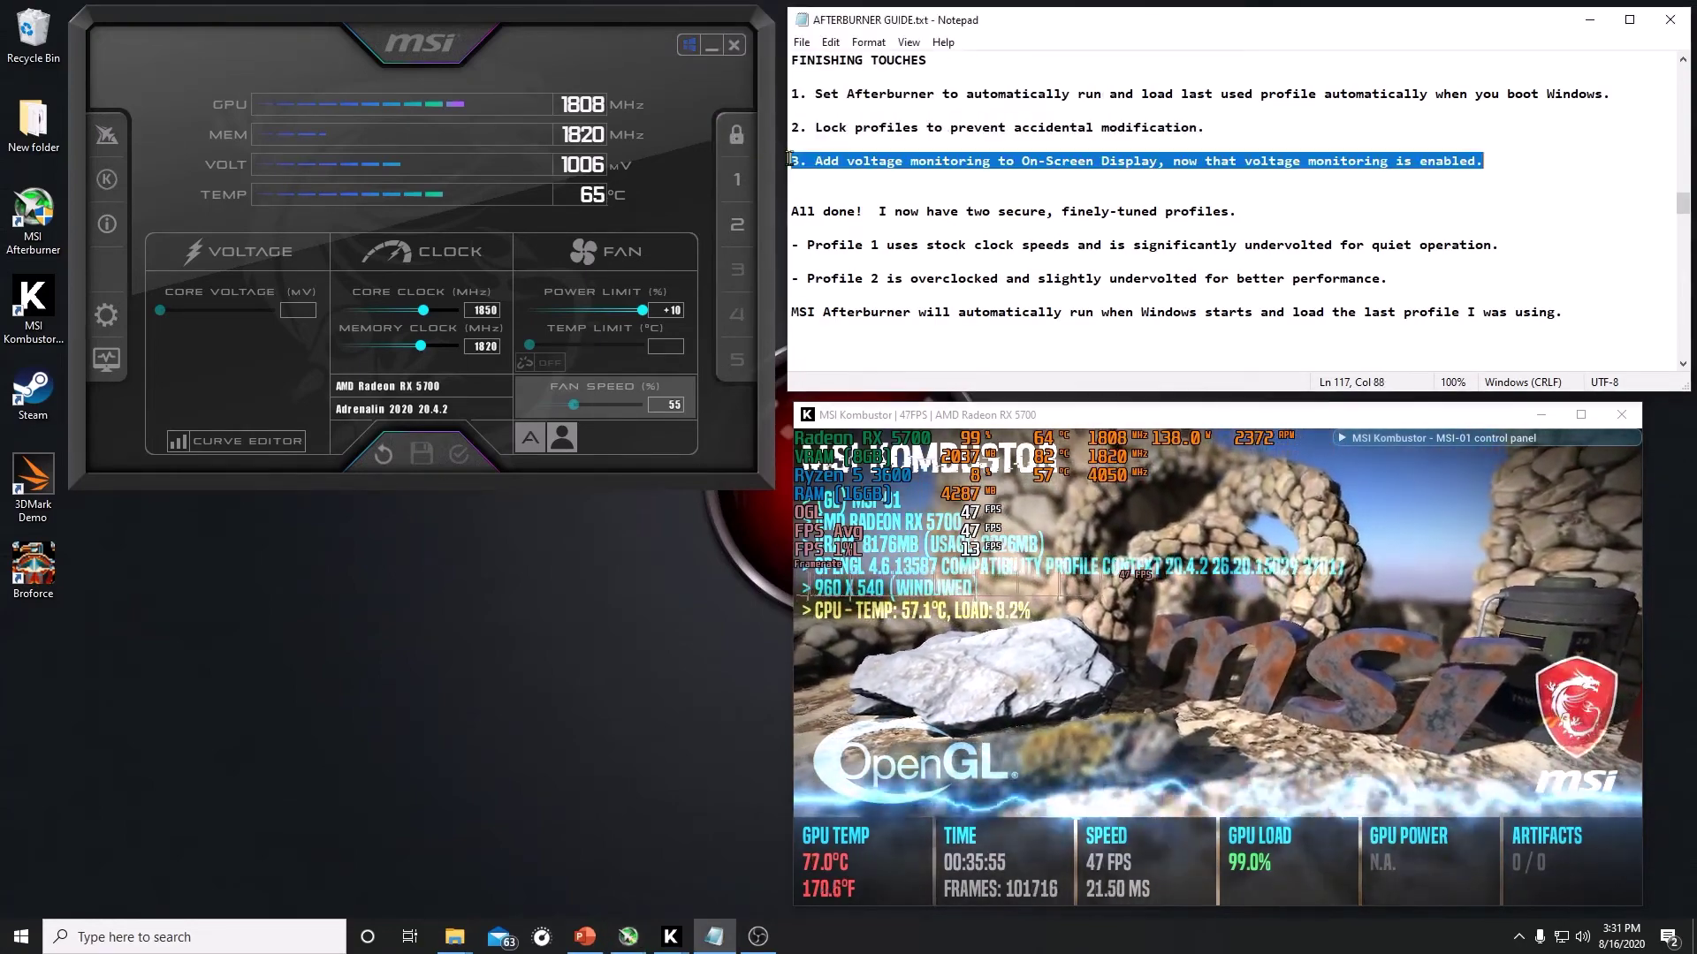
left_click(112, 317)
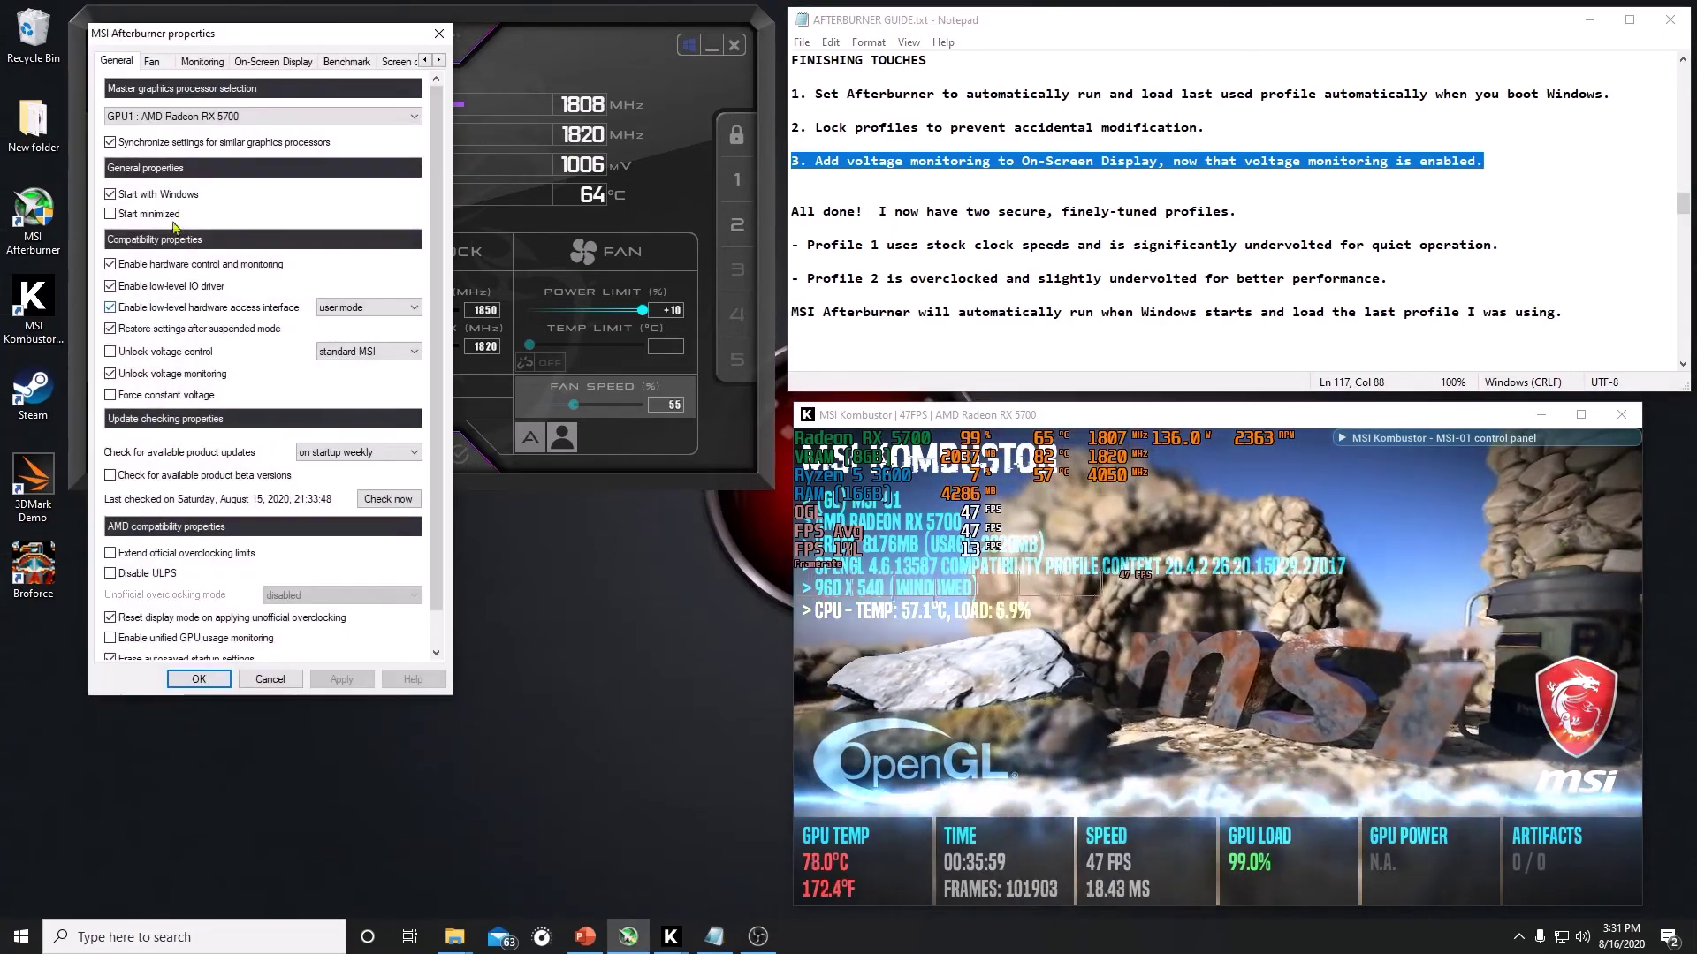
left_click(200, 62)
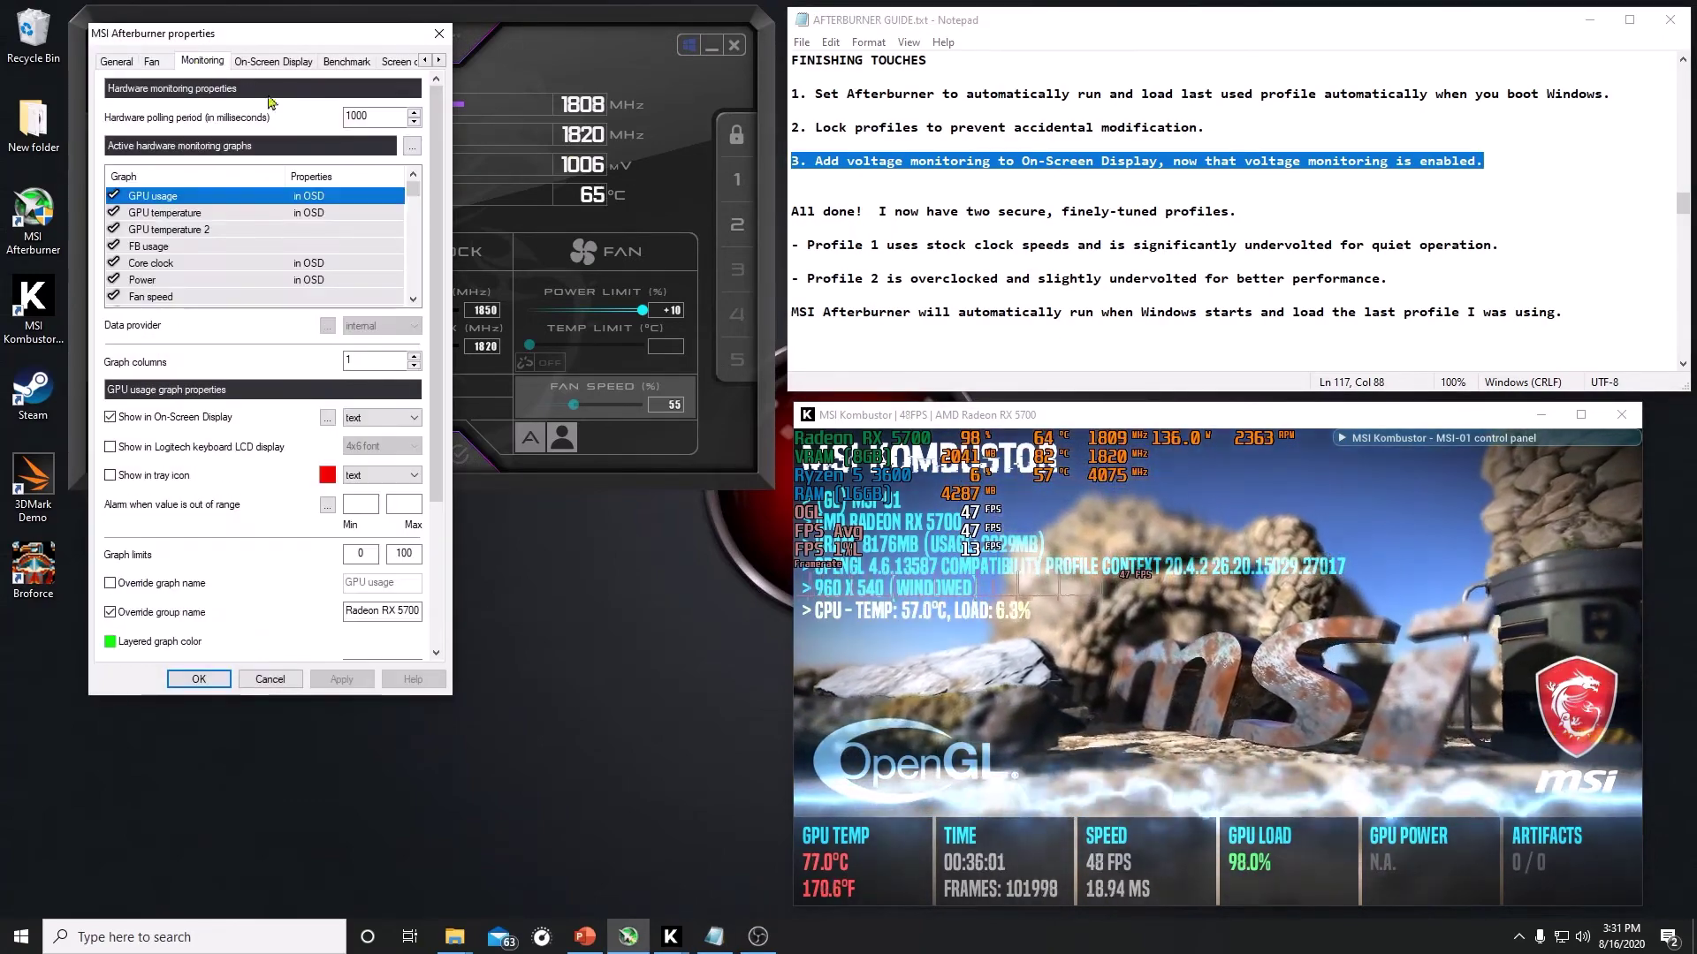
scroll(237, 284, "down", 10)
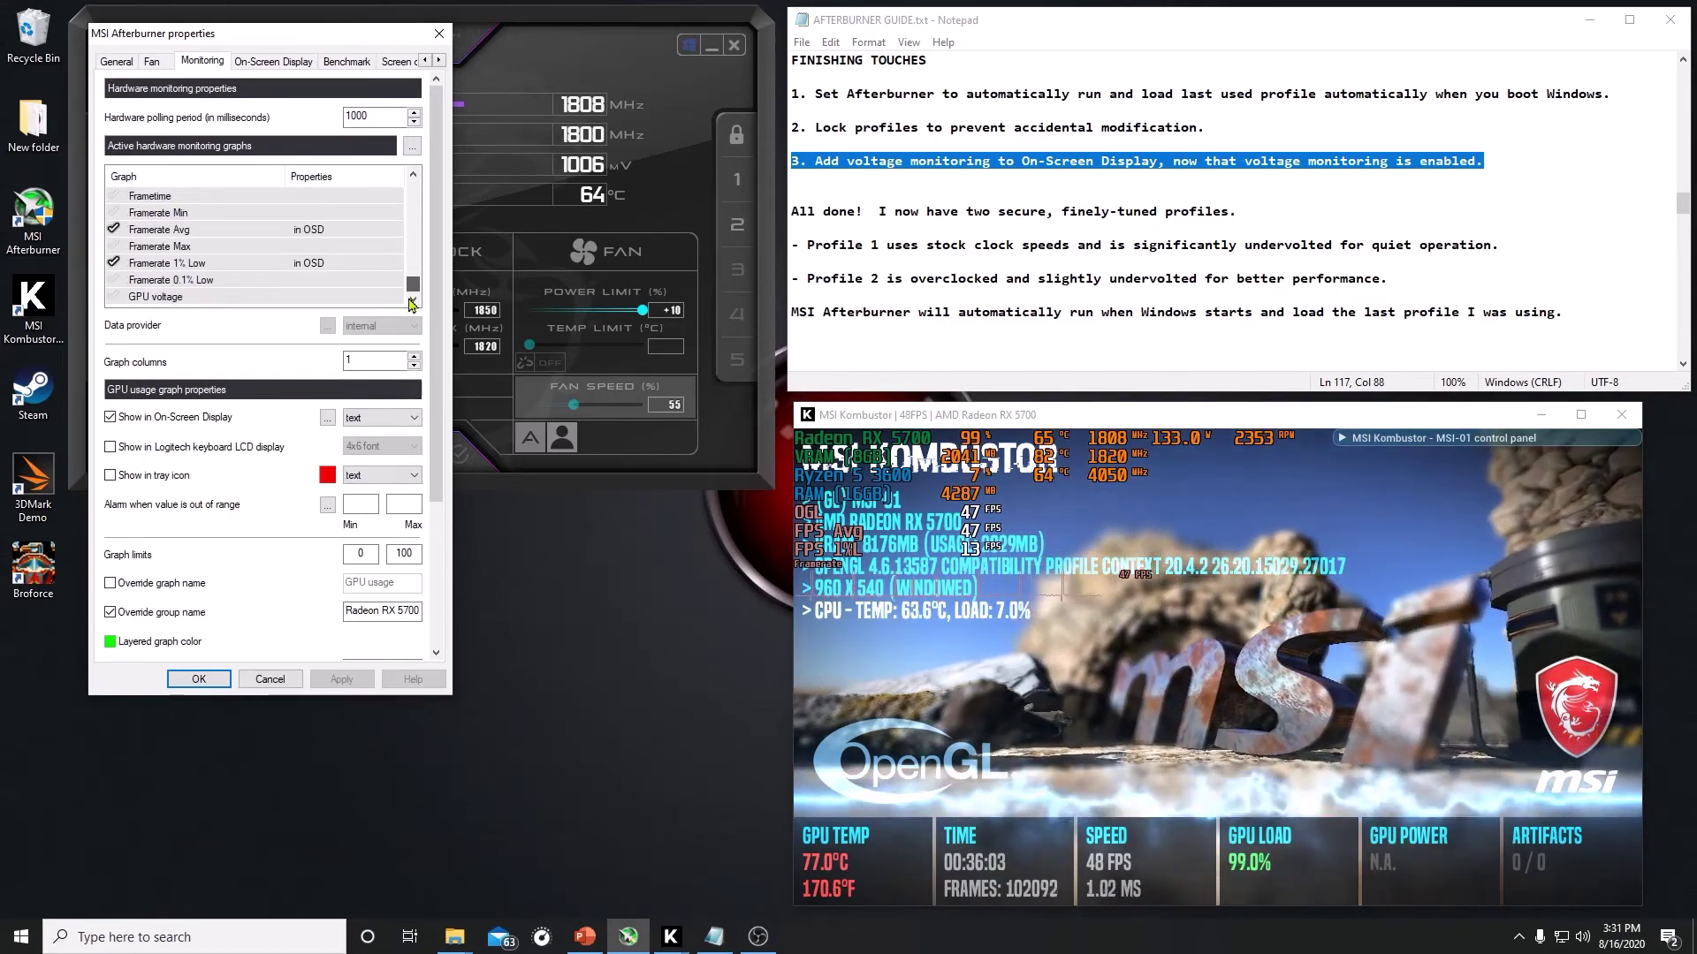
left_click(174, 297)
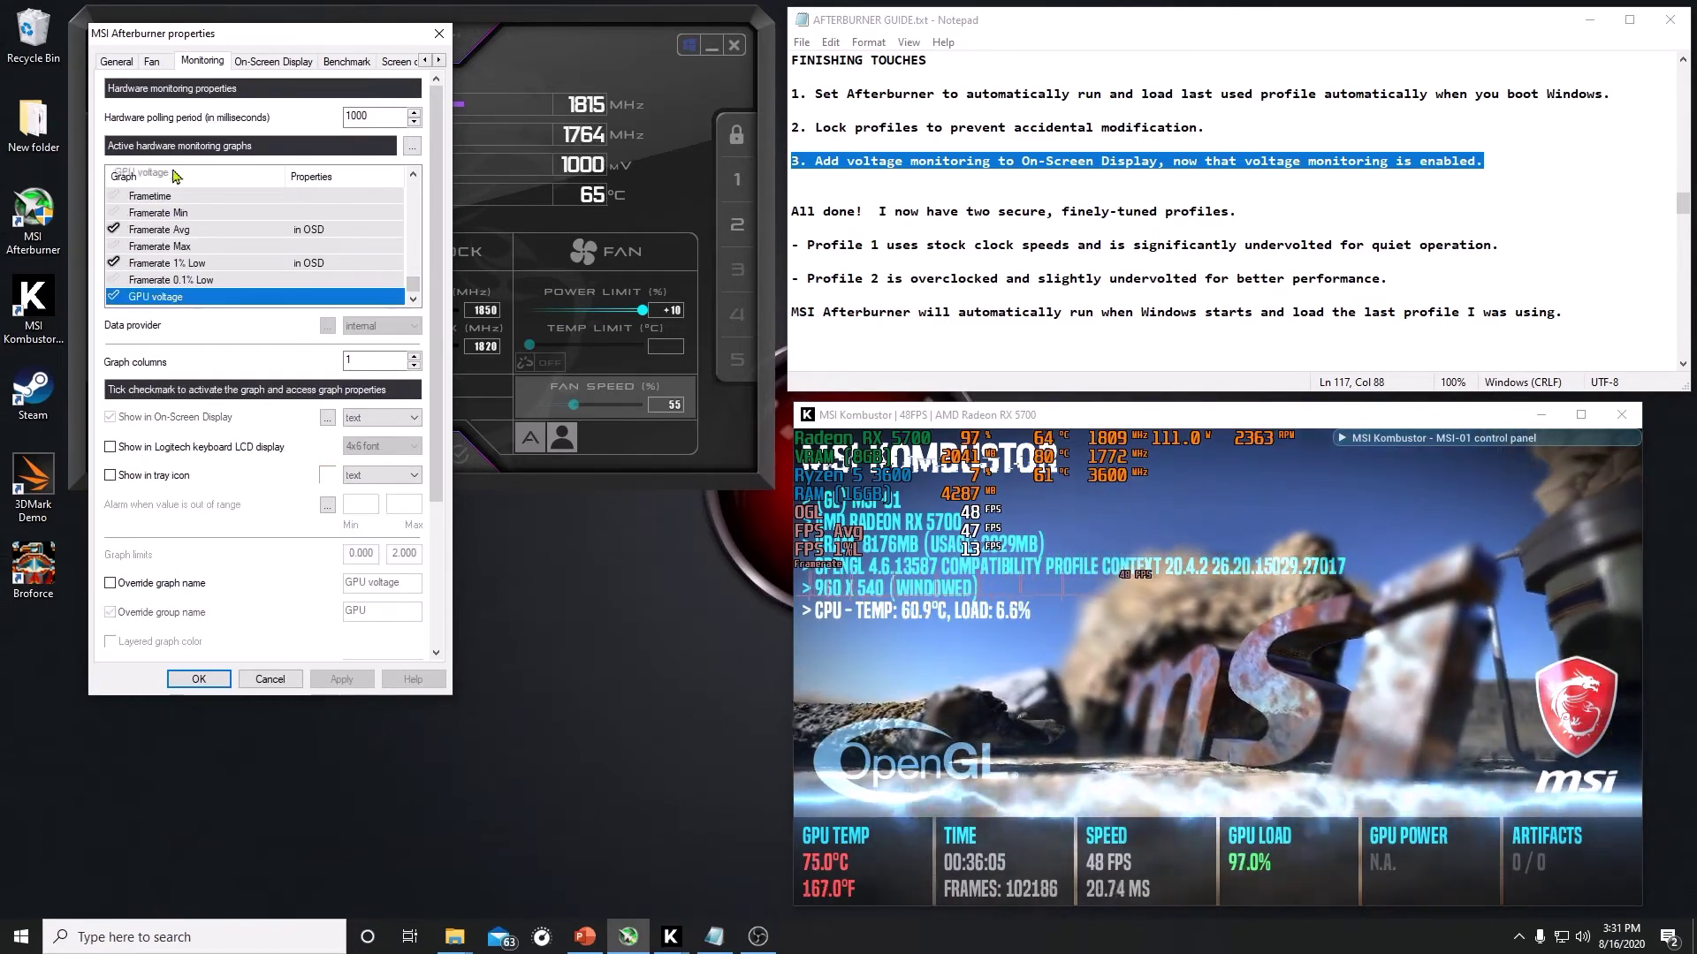
scroll(174, 292, "up", 5)
scroll(177, 133, "up", 5)
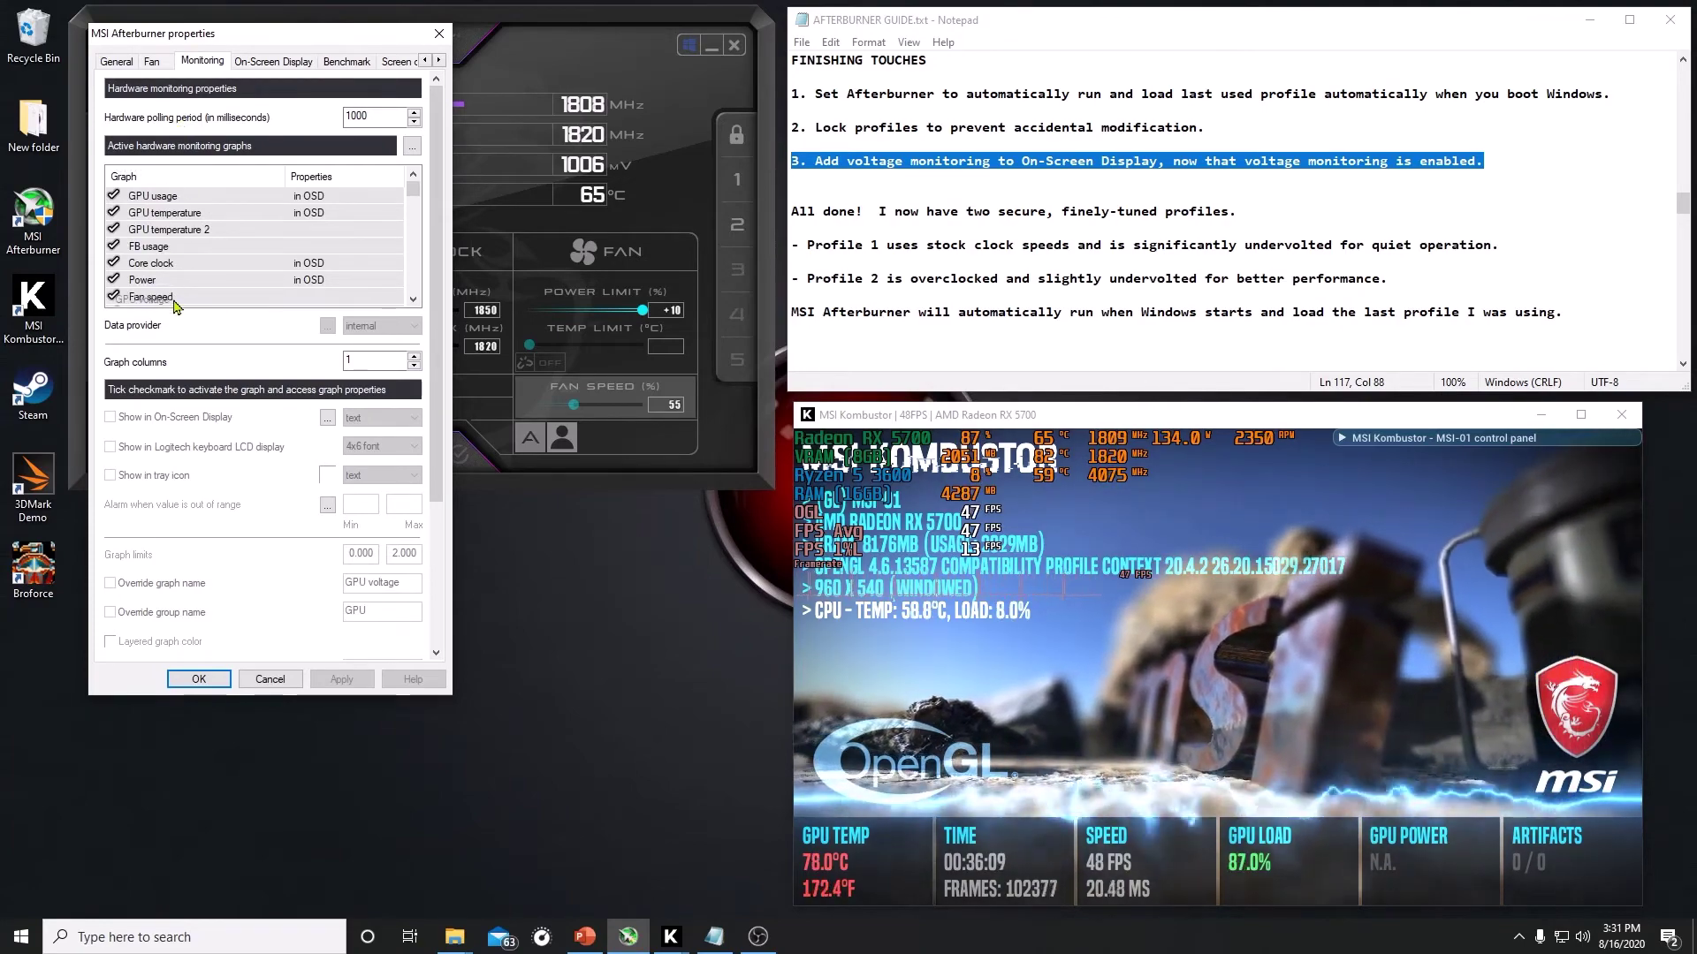
left_click_drag(174, 303, 173, 299)
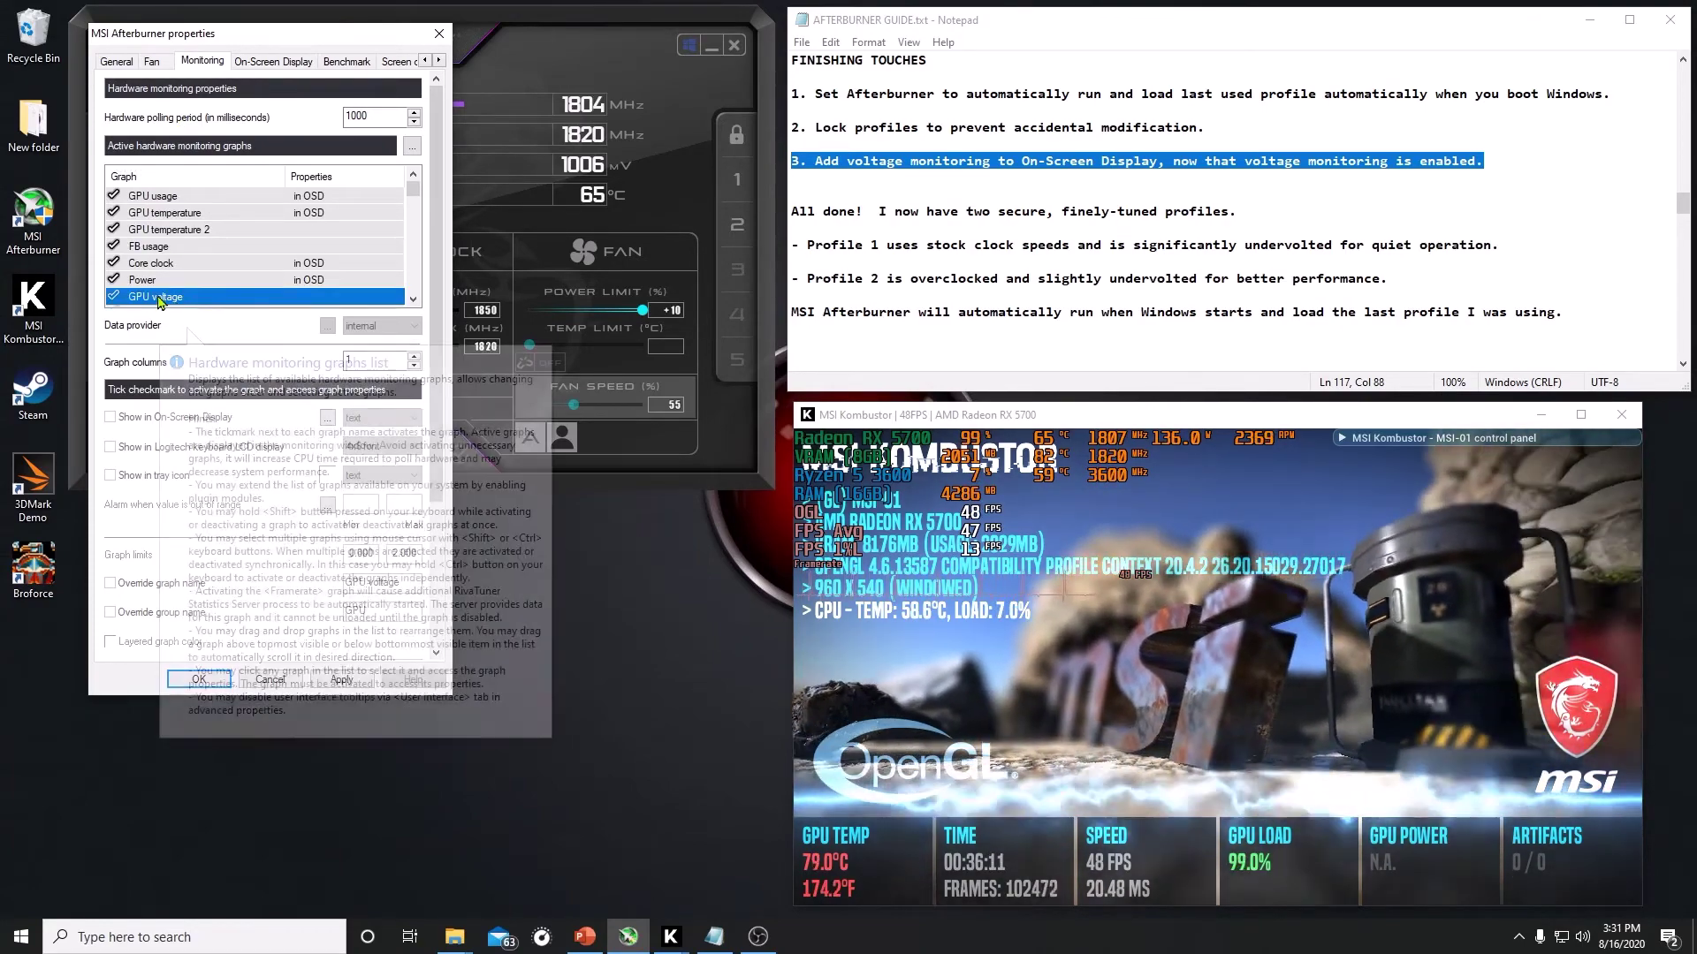
Show the GPU voltage graph in the On-Screen Display, override its group name with Radeon RX 5700, and save the properties
left_click(113, 296)
left_click(110, 417)
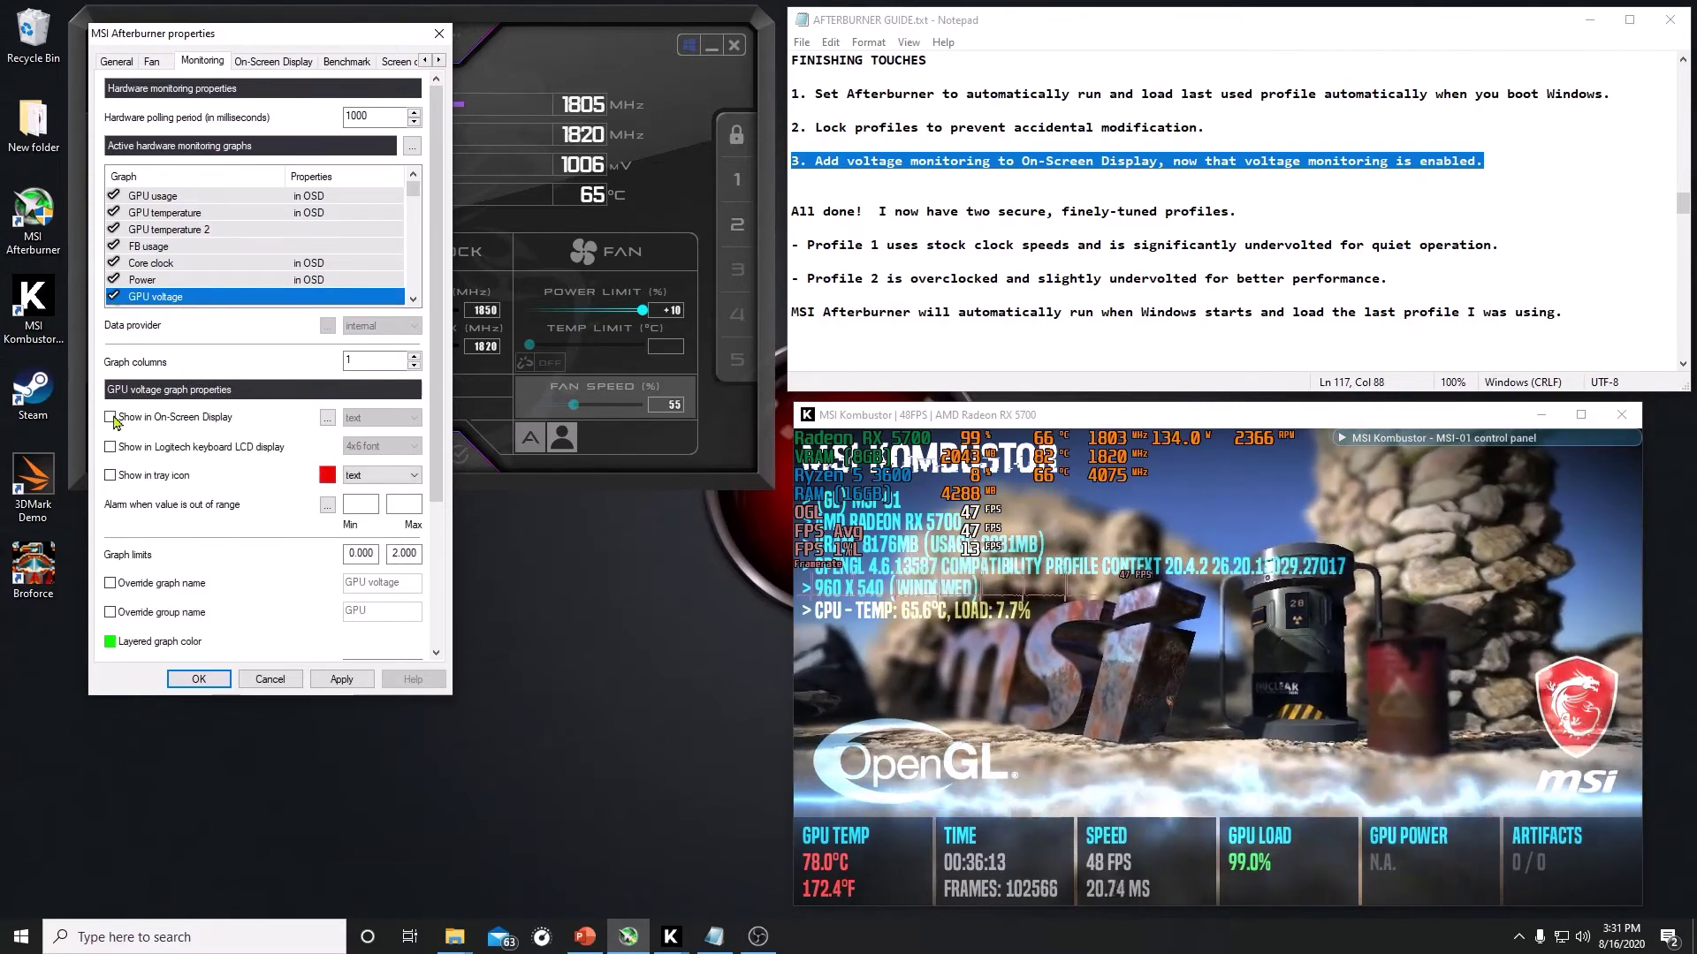
left_click(110, 615)
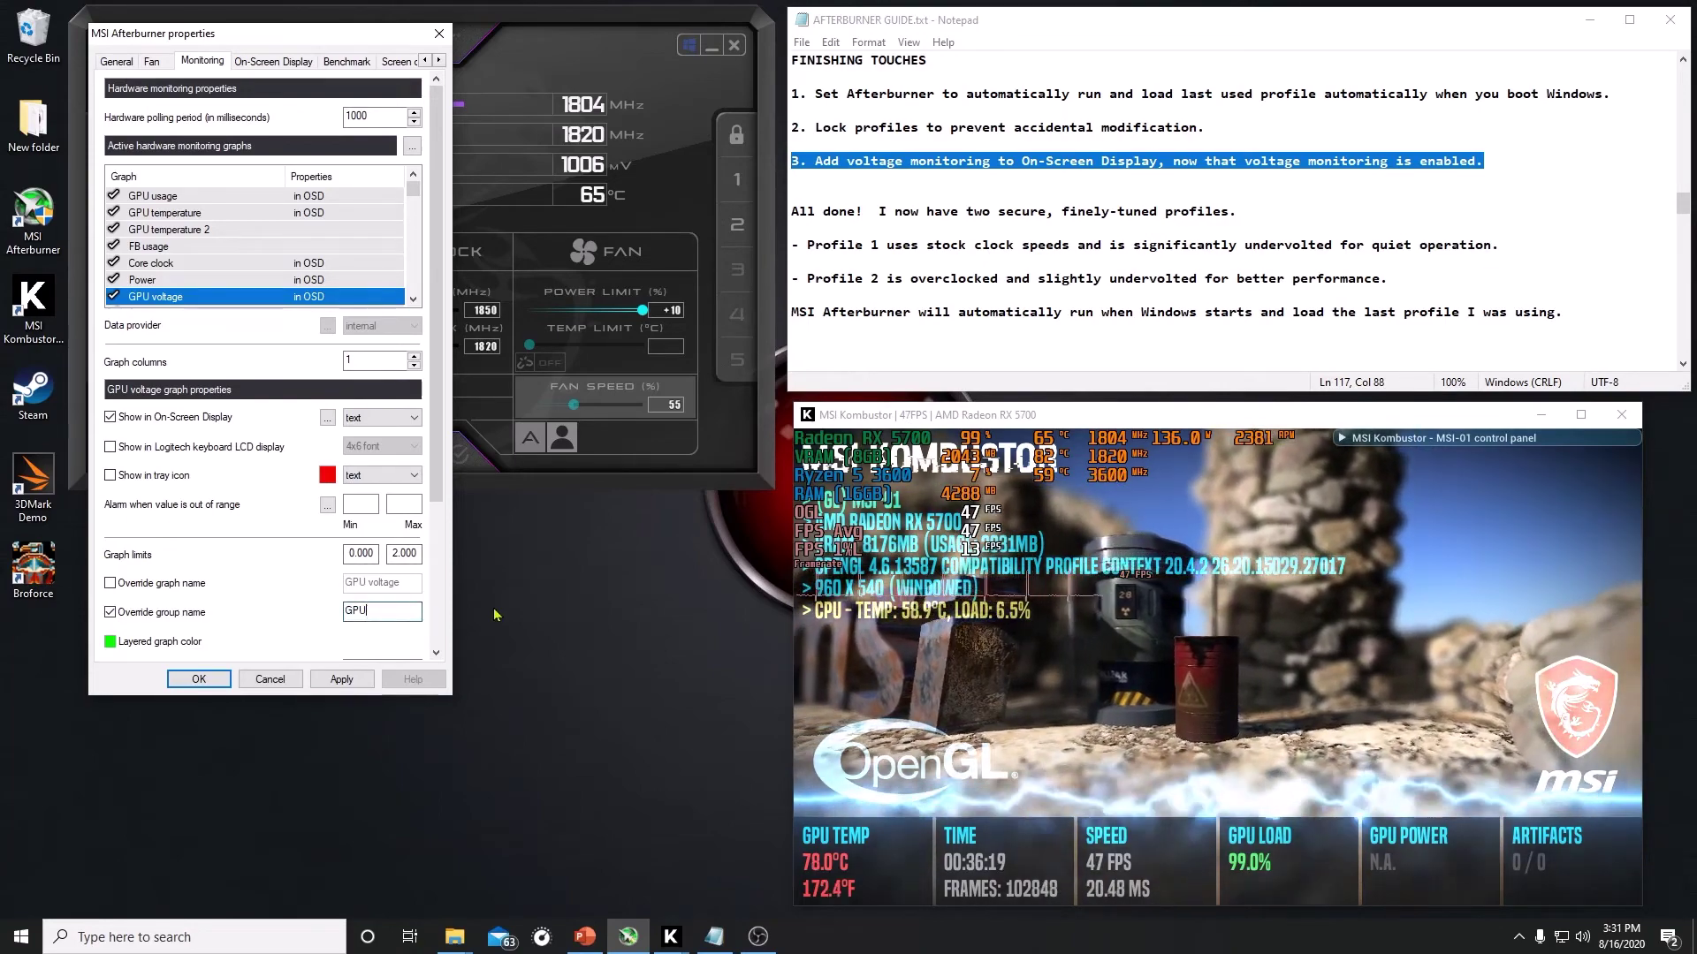
key("Tab")
type("Rade")
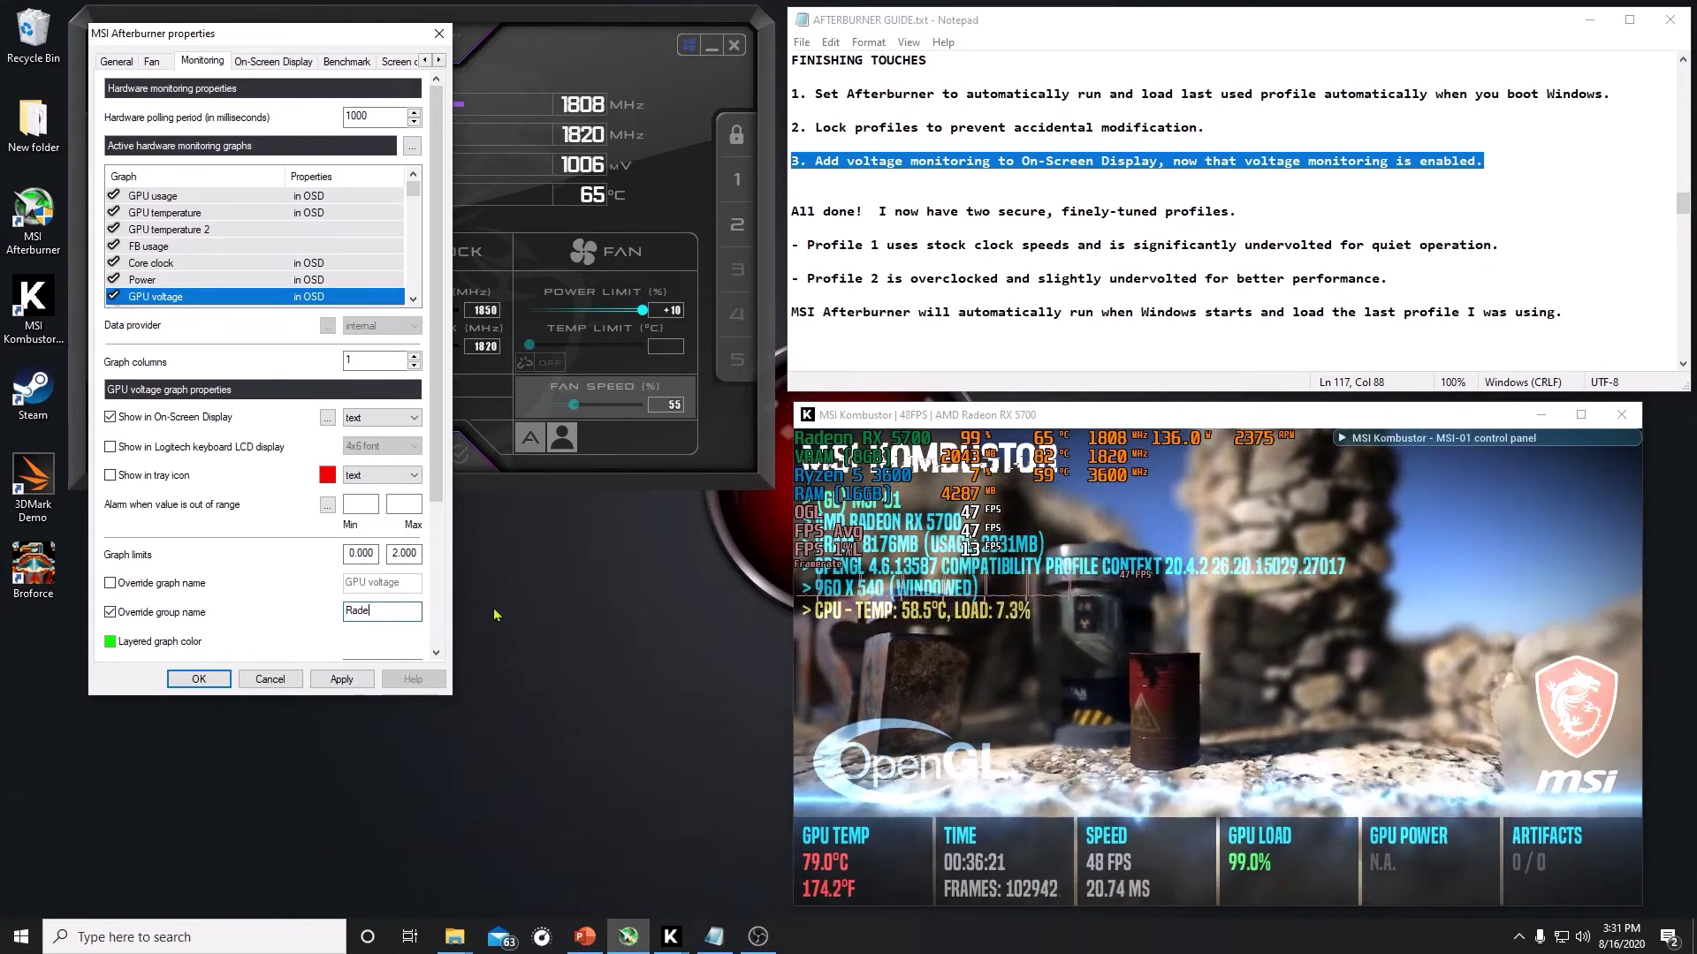
type("on RX ")
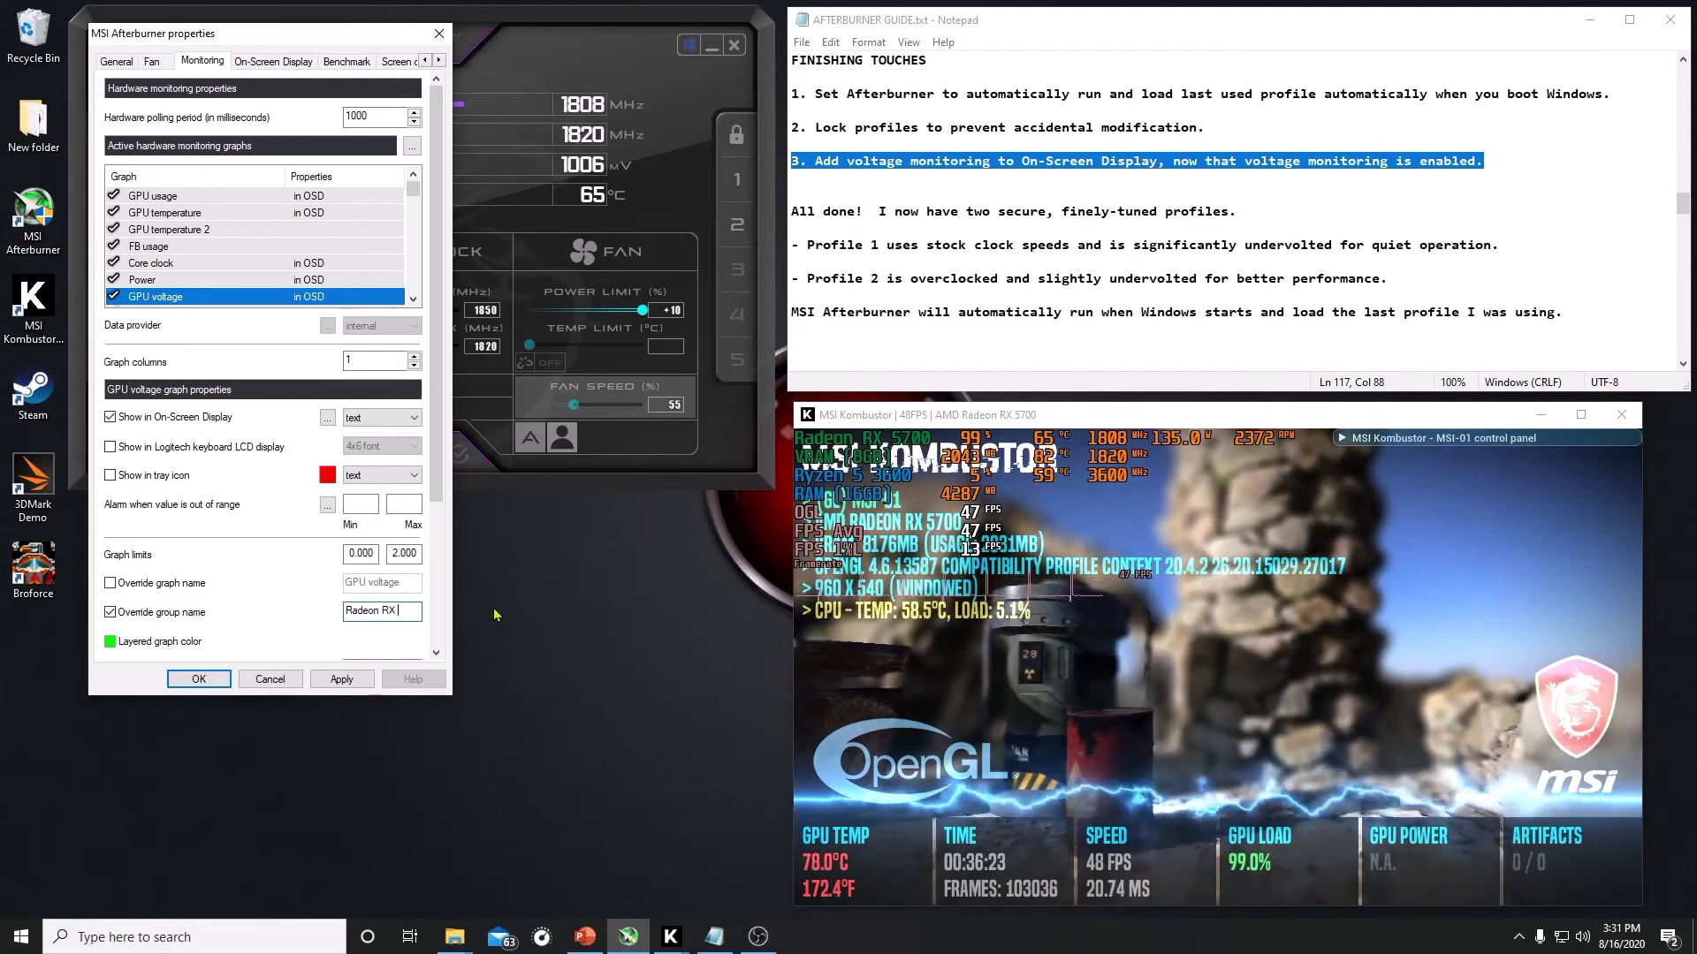
type("5700")
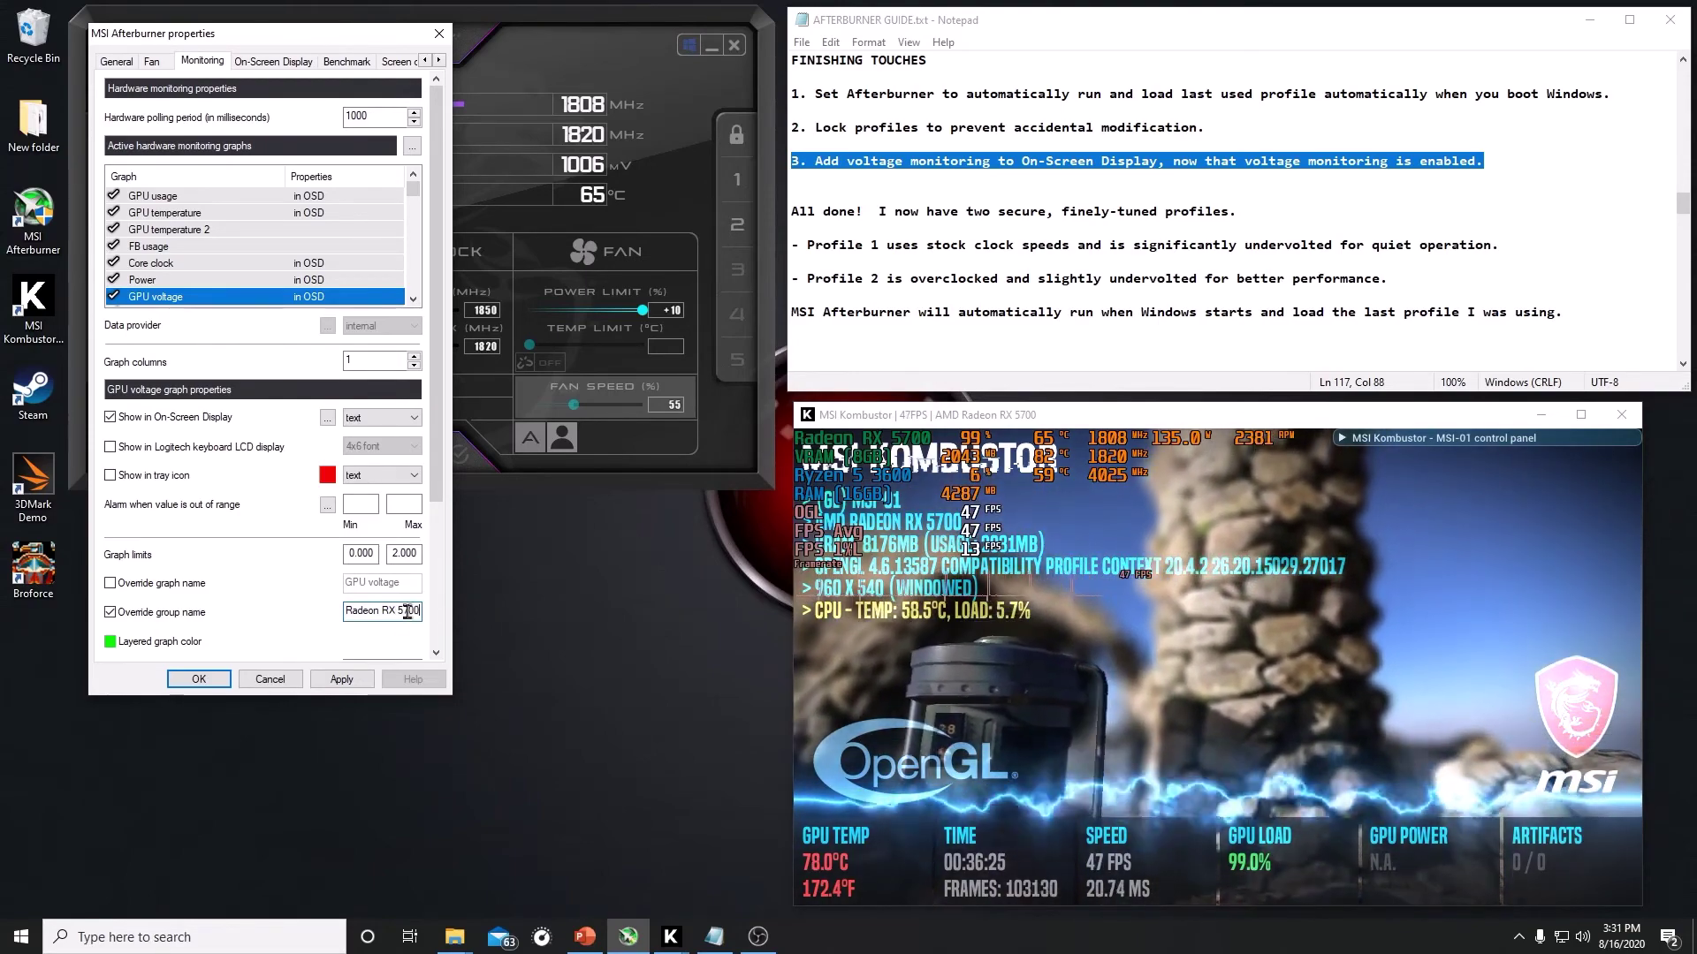
left_click(362, 684)
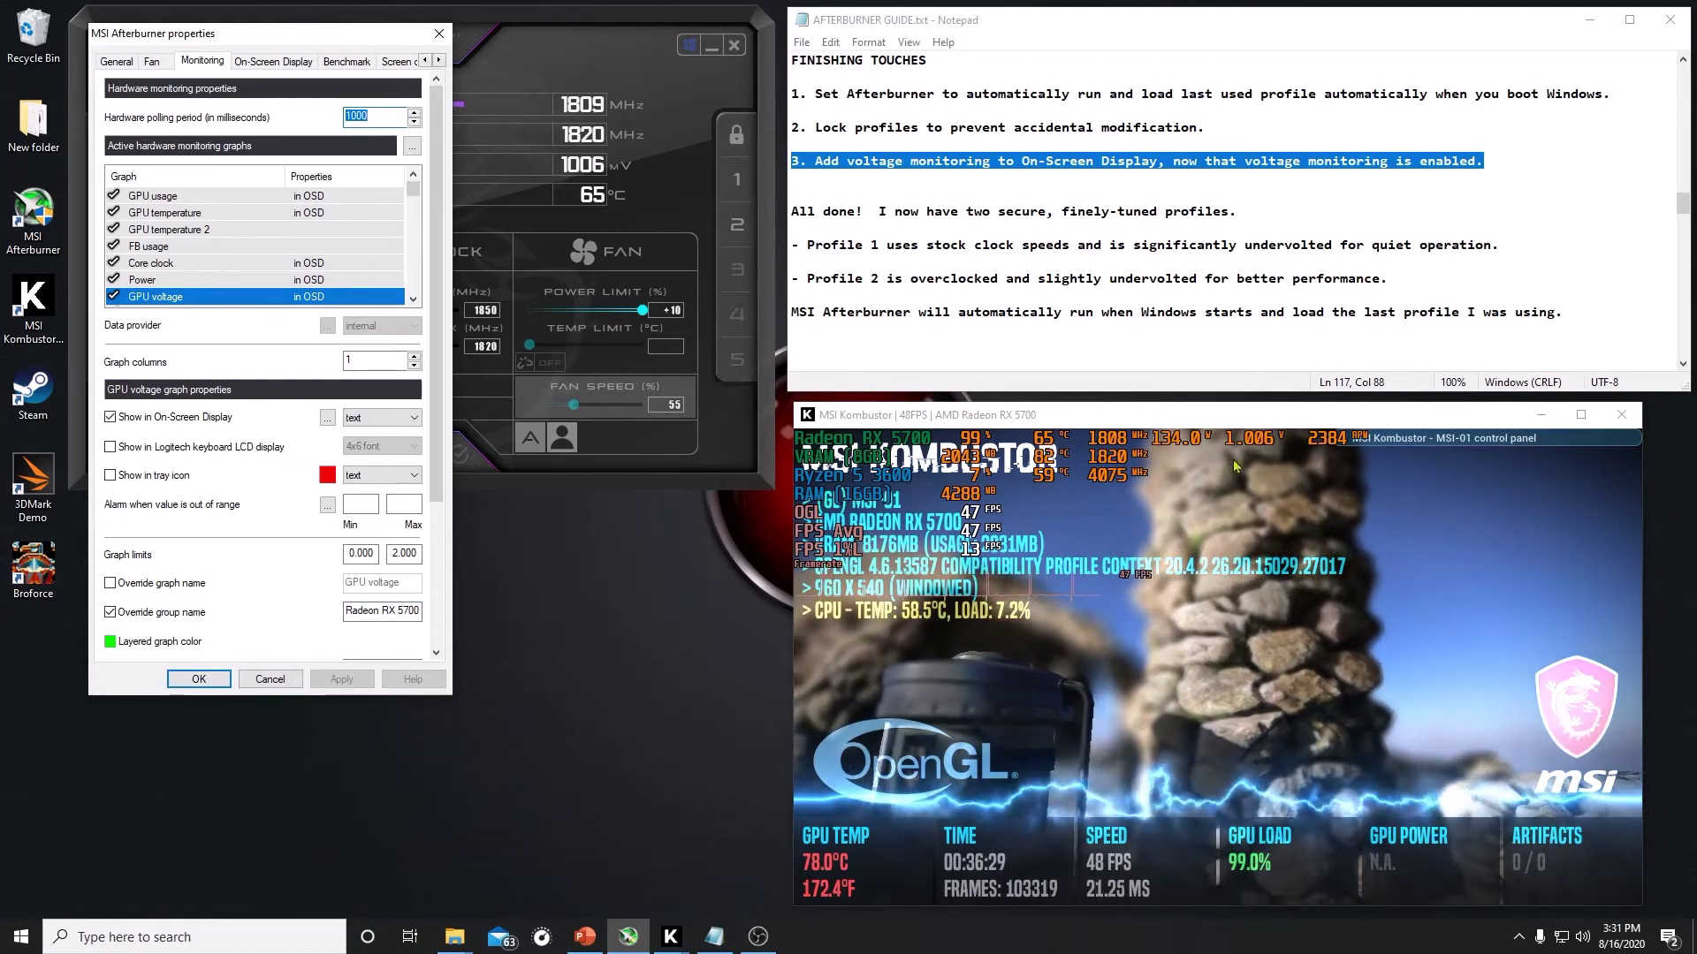
left_click(199, 679)
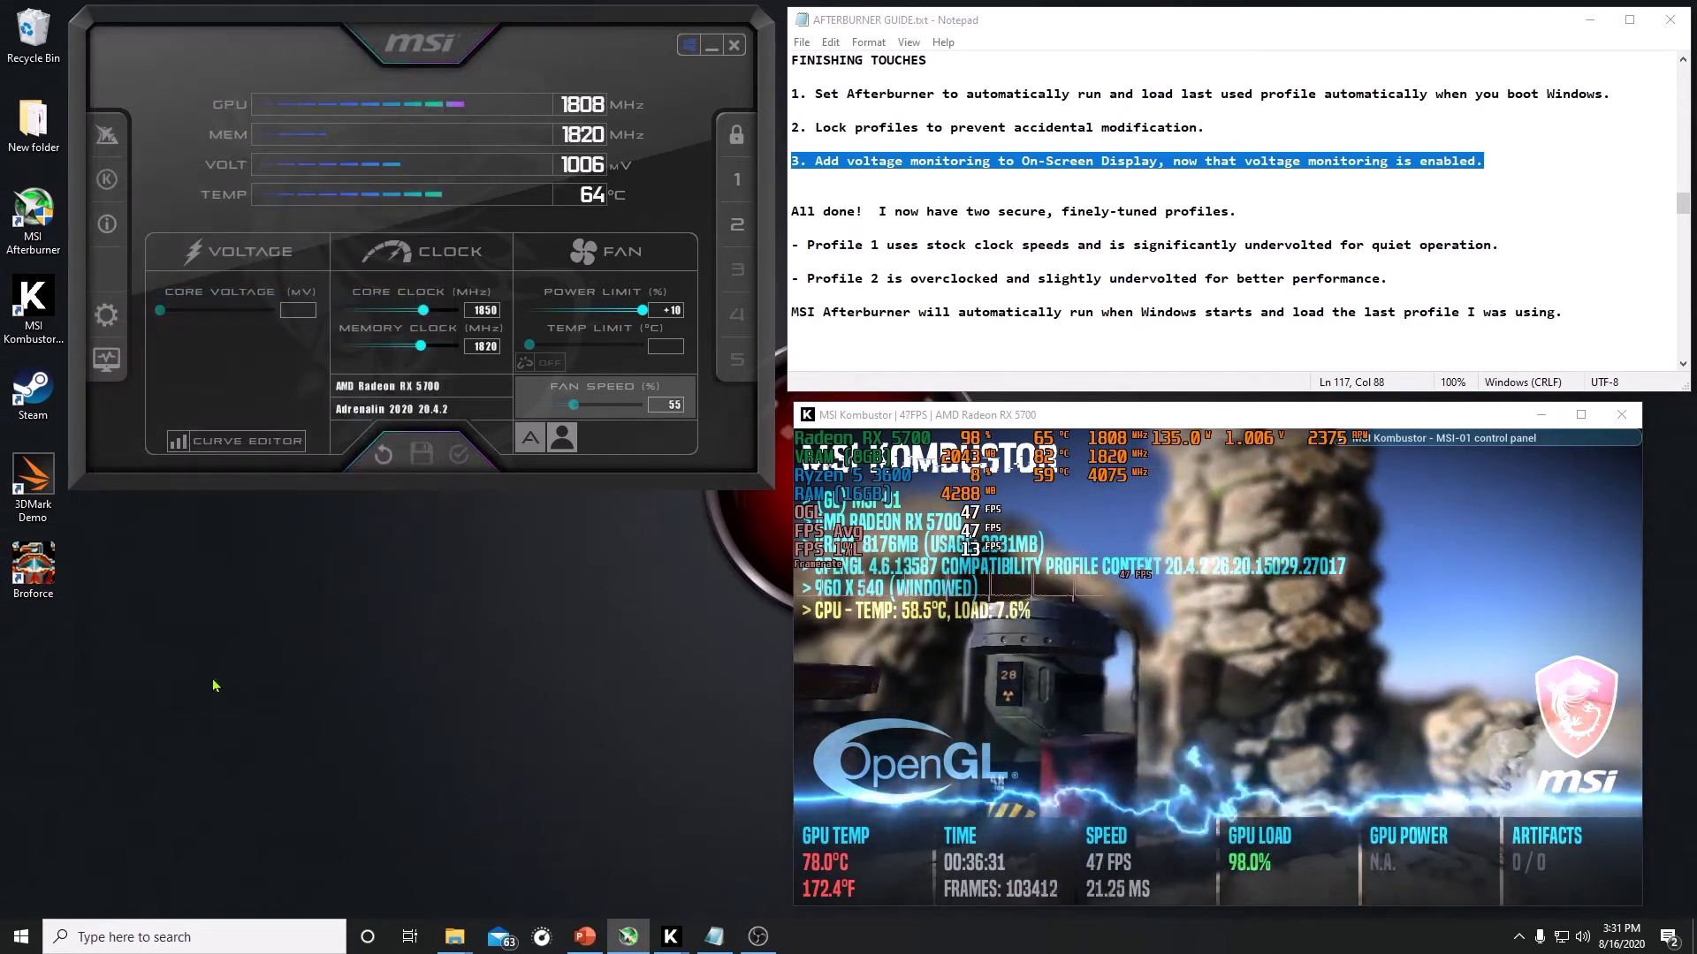
Highlight the Notepad summary lines on Profile 1, Profile 2 and Afterburner's automatic startup, one after another
left_click(792, 209)
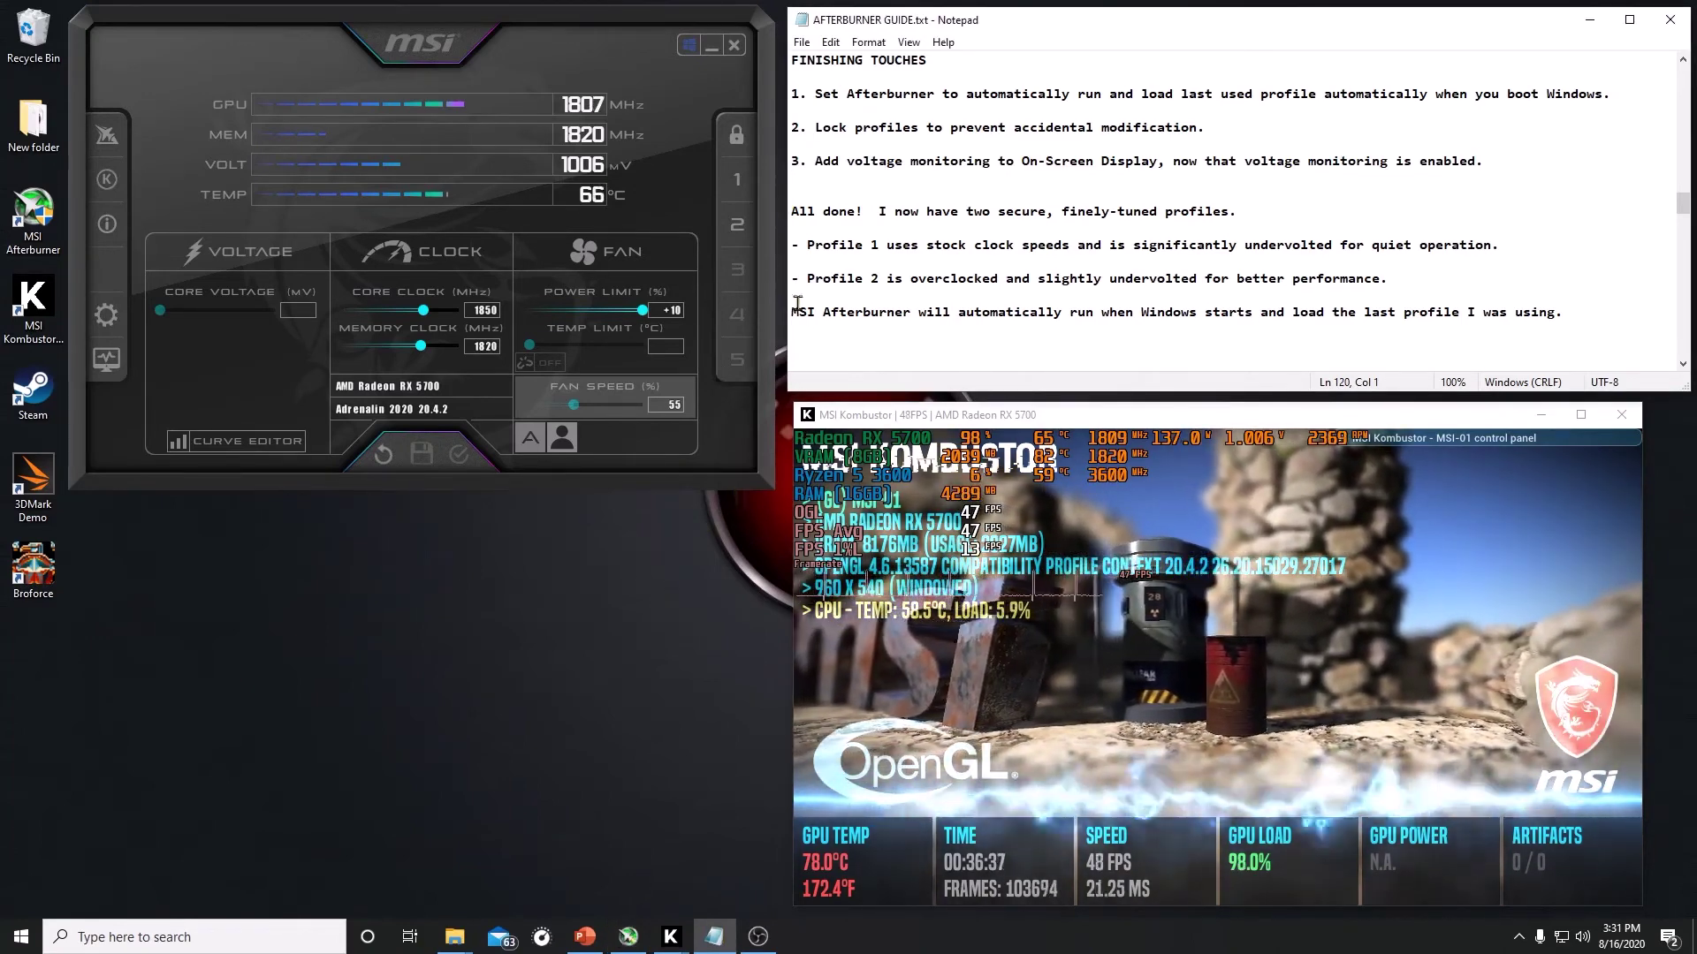
left_click_drag(793, 247, 1499, 247)
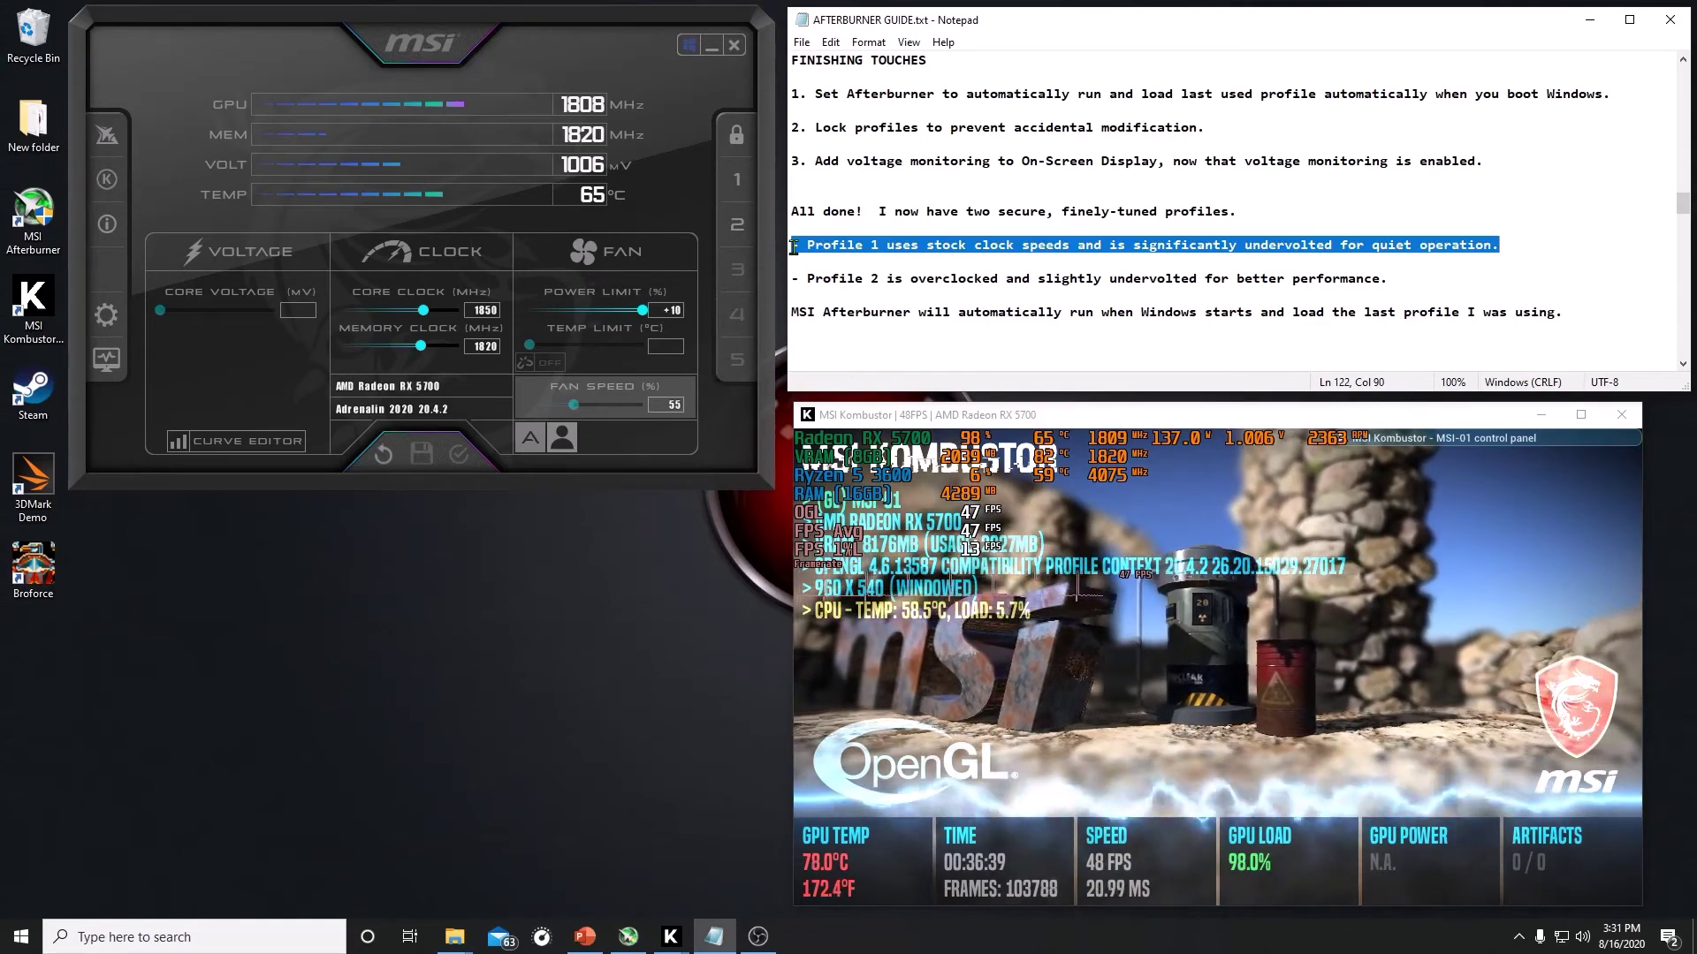
left_click(743, 196)
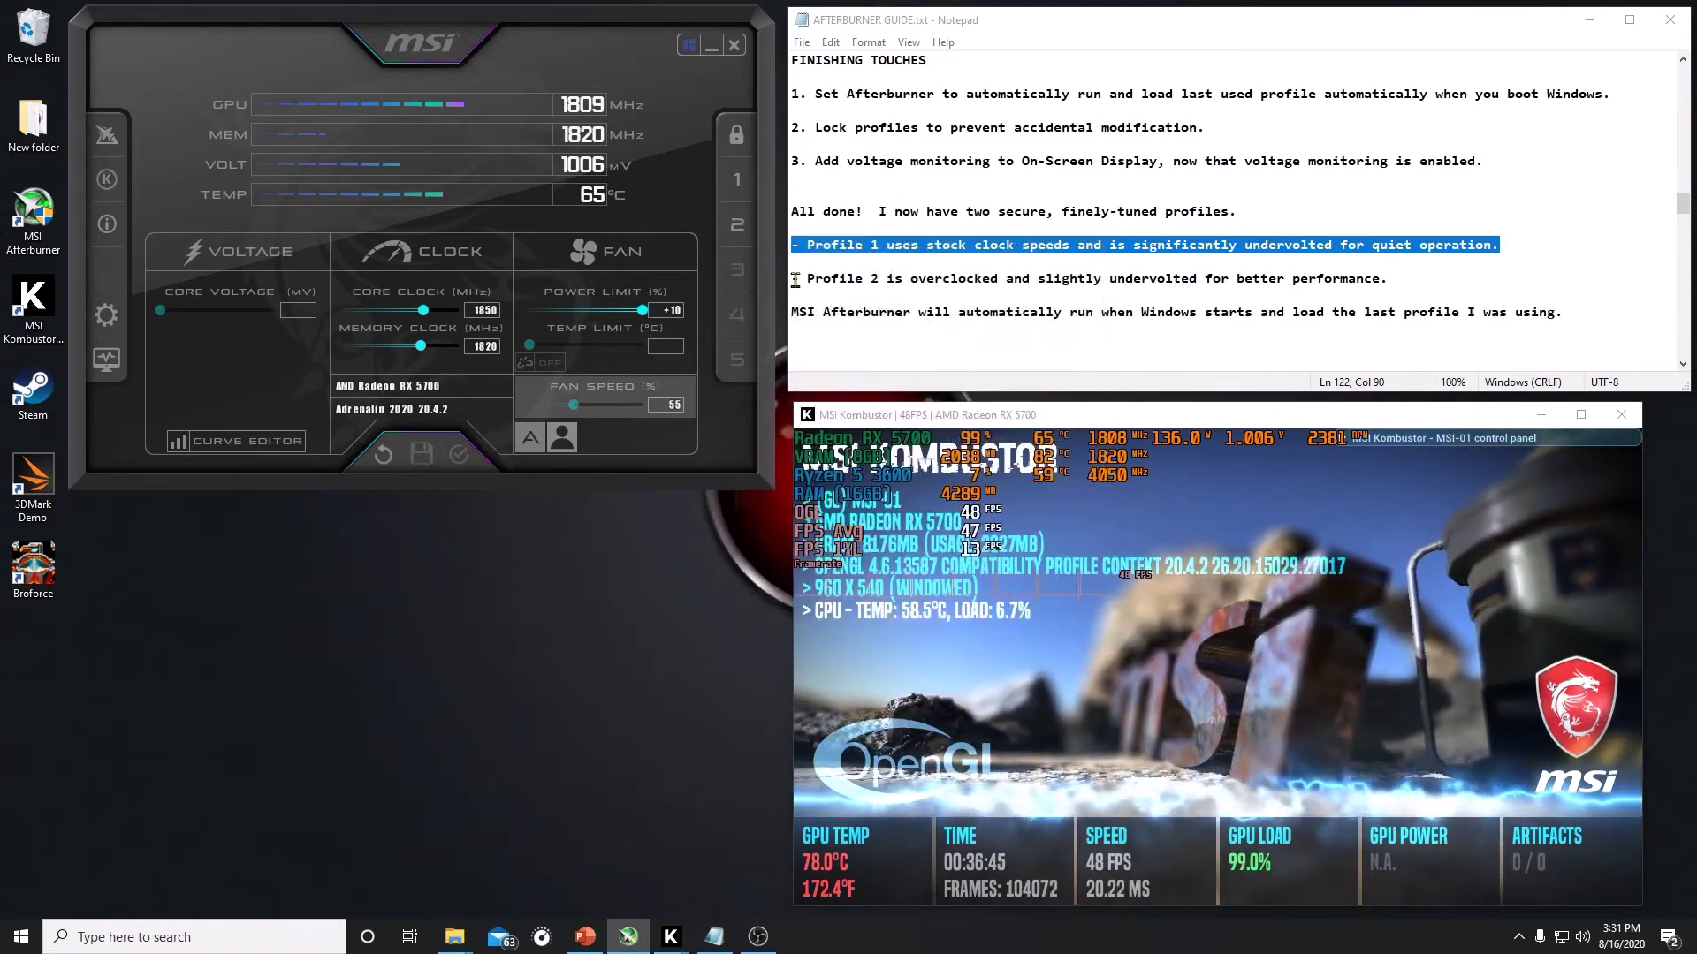
left_click(790, 281)
key("shift+End")
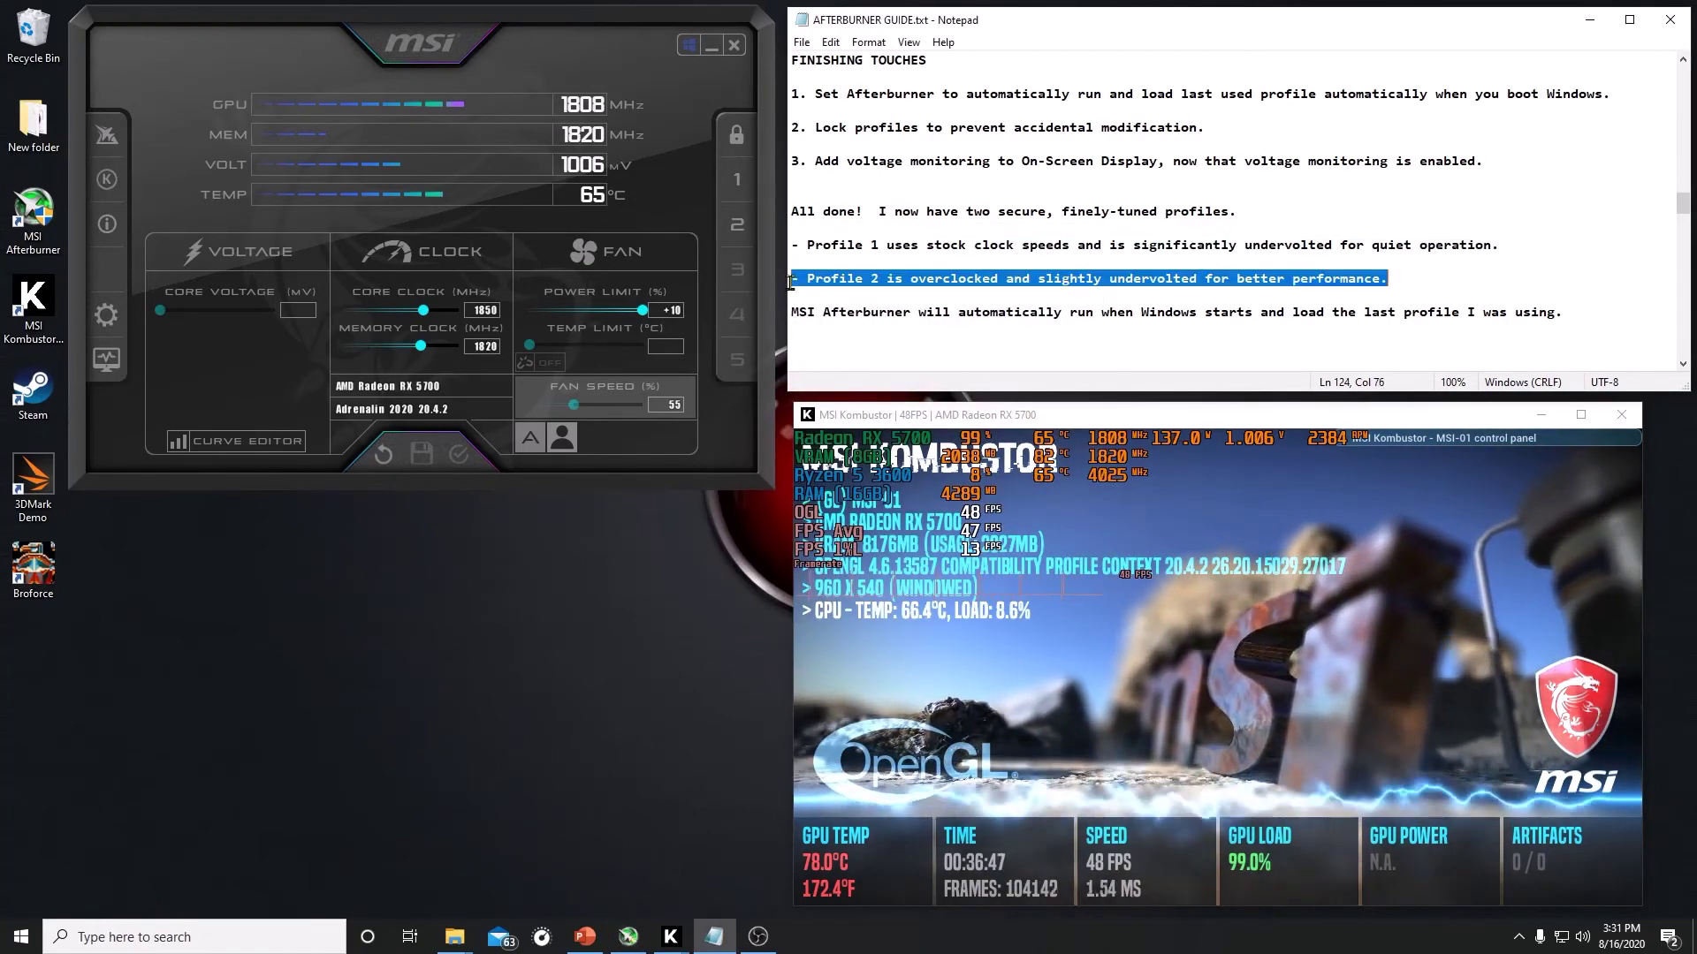
left_click(699, 201)
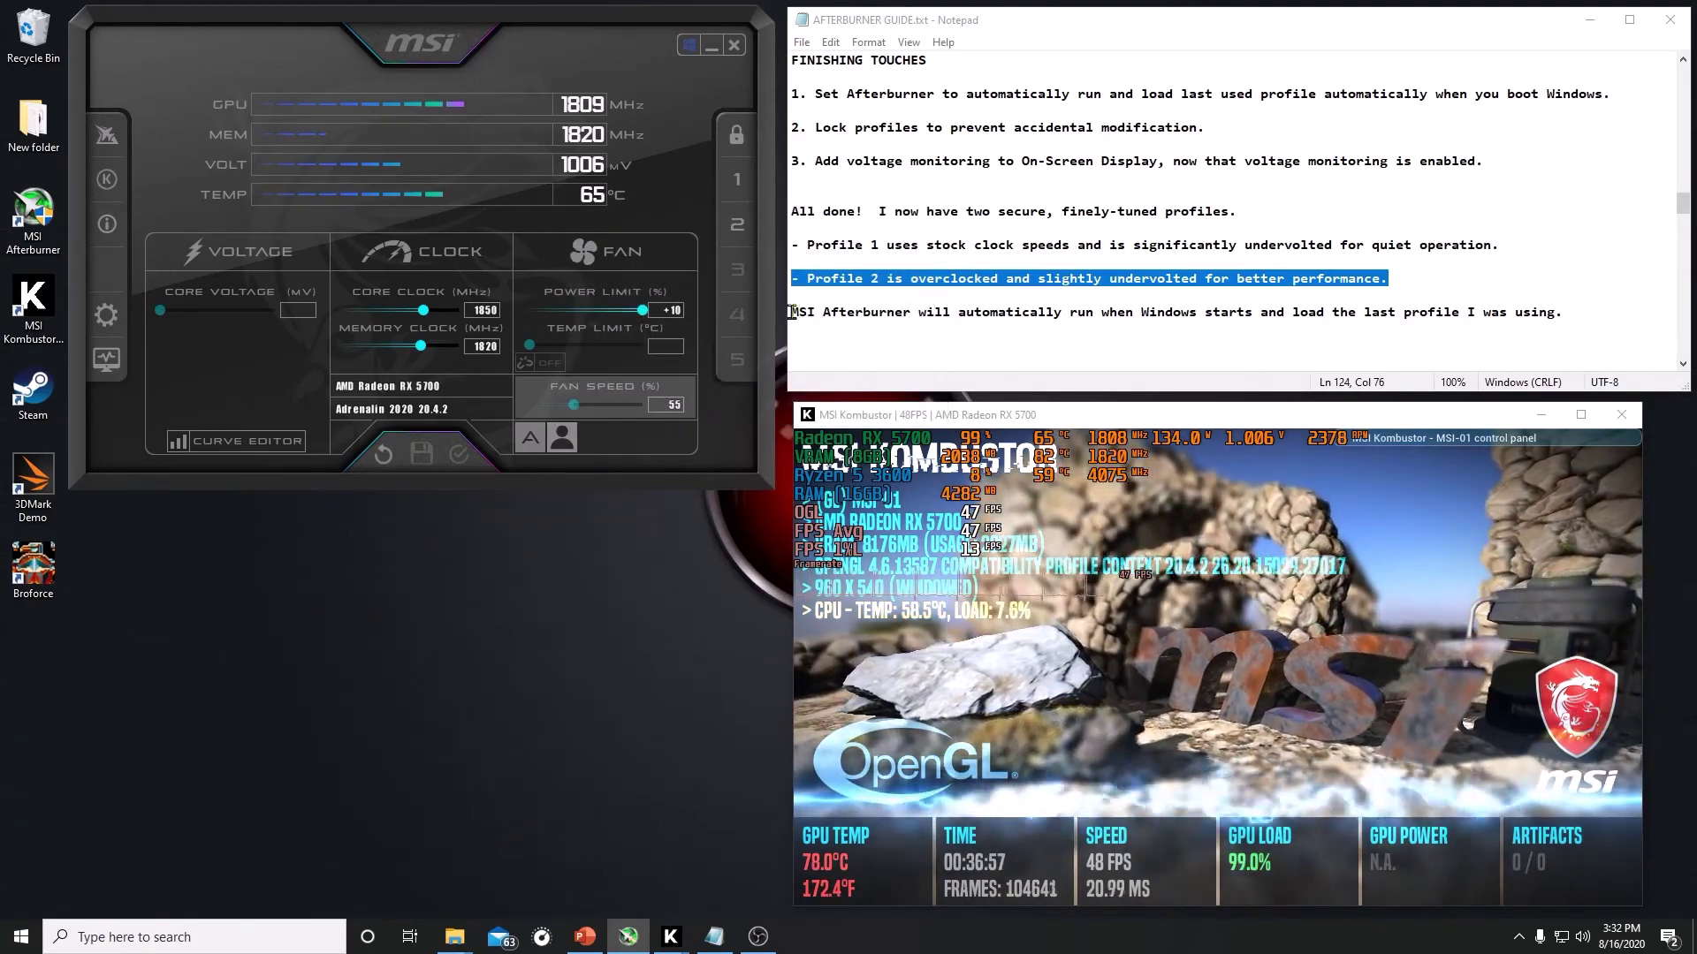
left_click(791, 312)
key("shift+End")
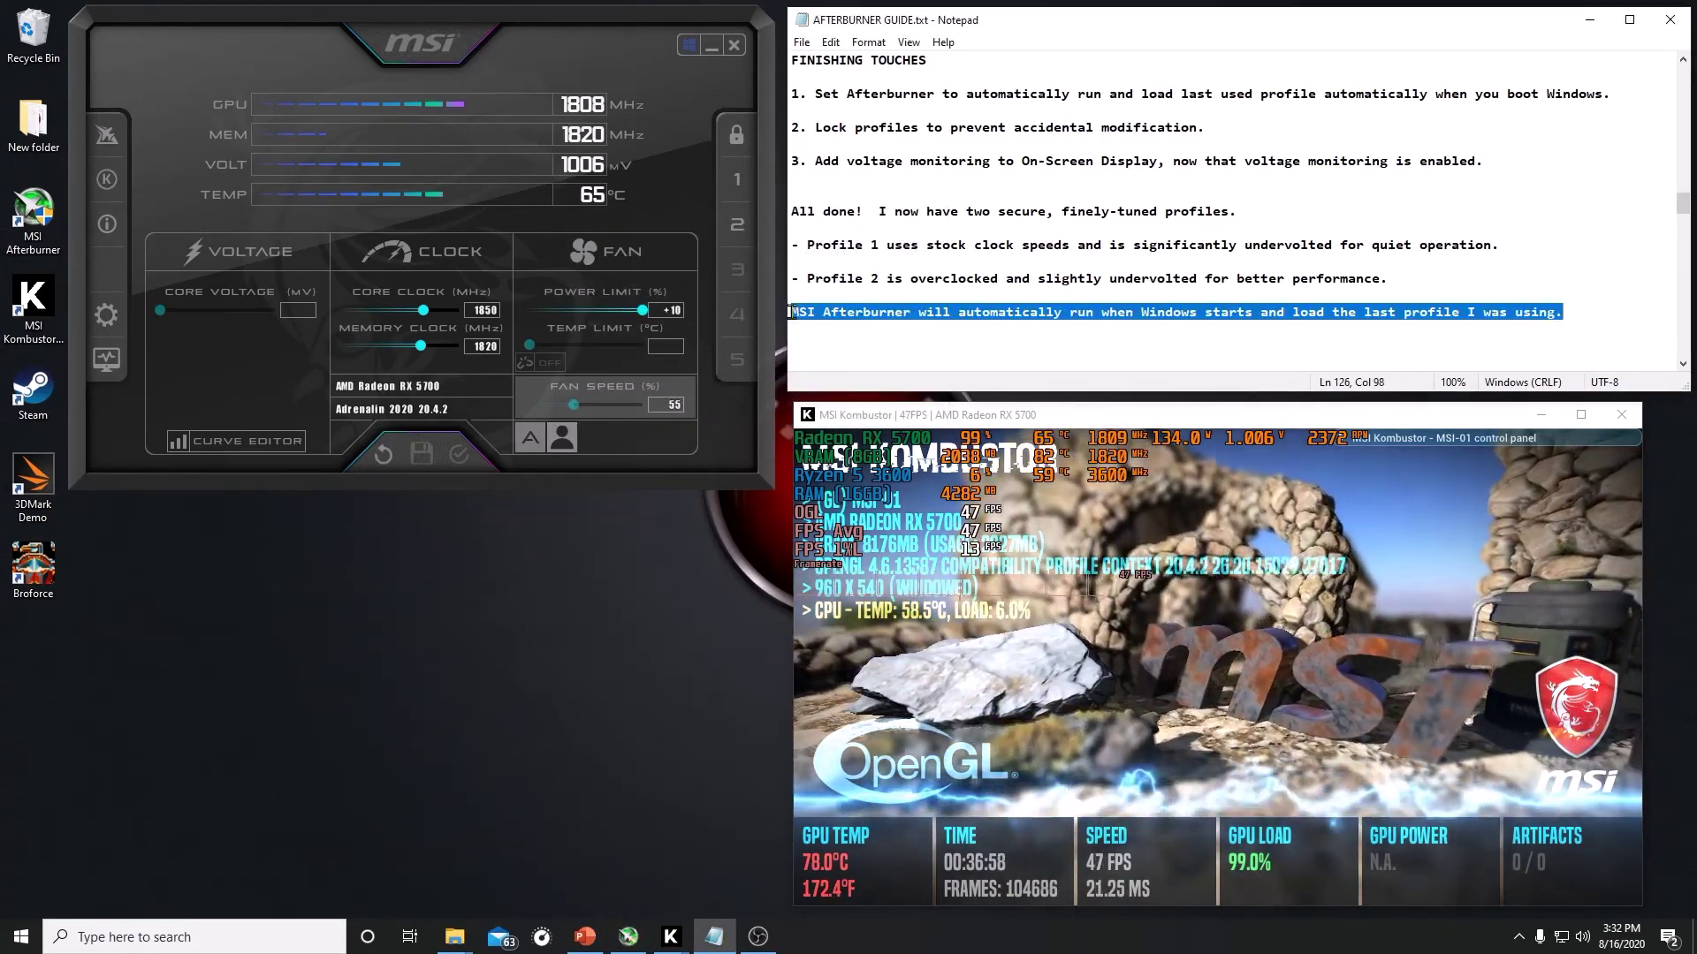
Check Afterburner's Apply at Windows Startup option, and show the hidden system tray icons
left_click(688, 46)
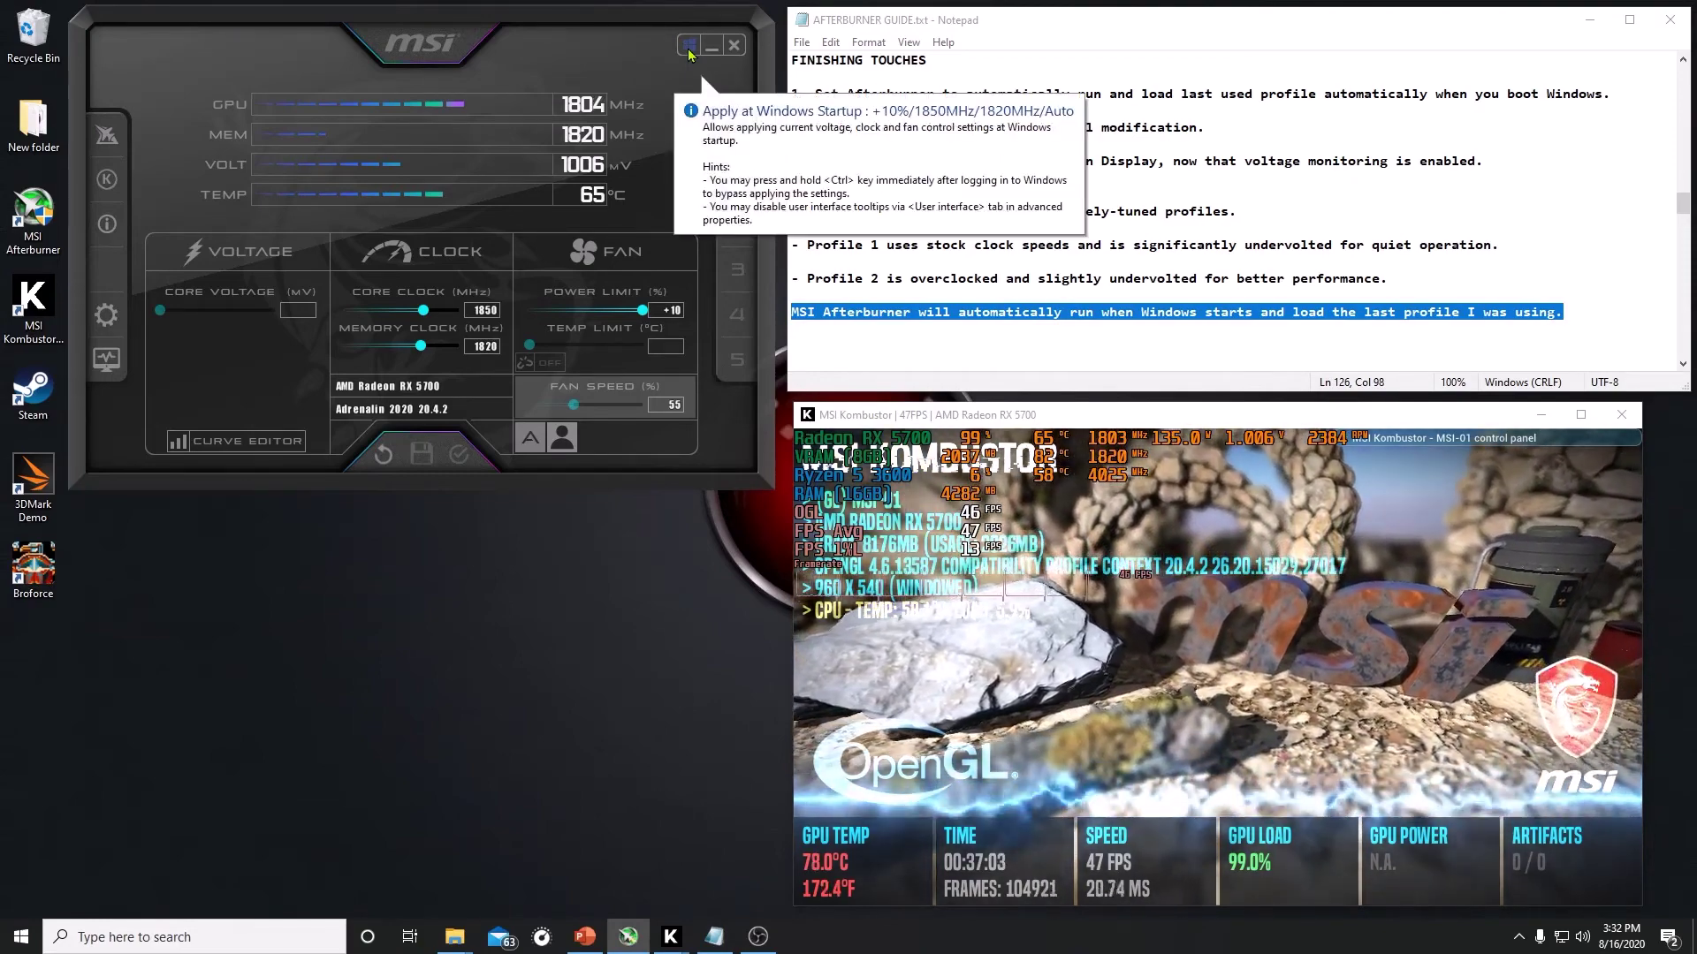
left_click(707, 566)
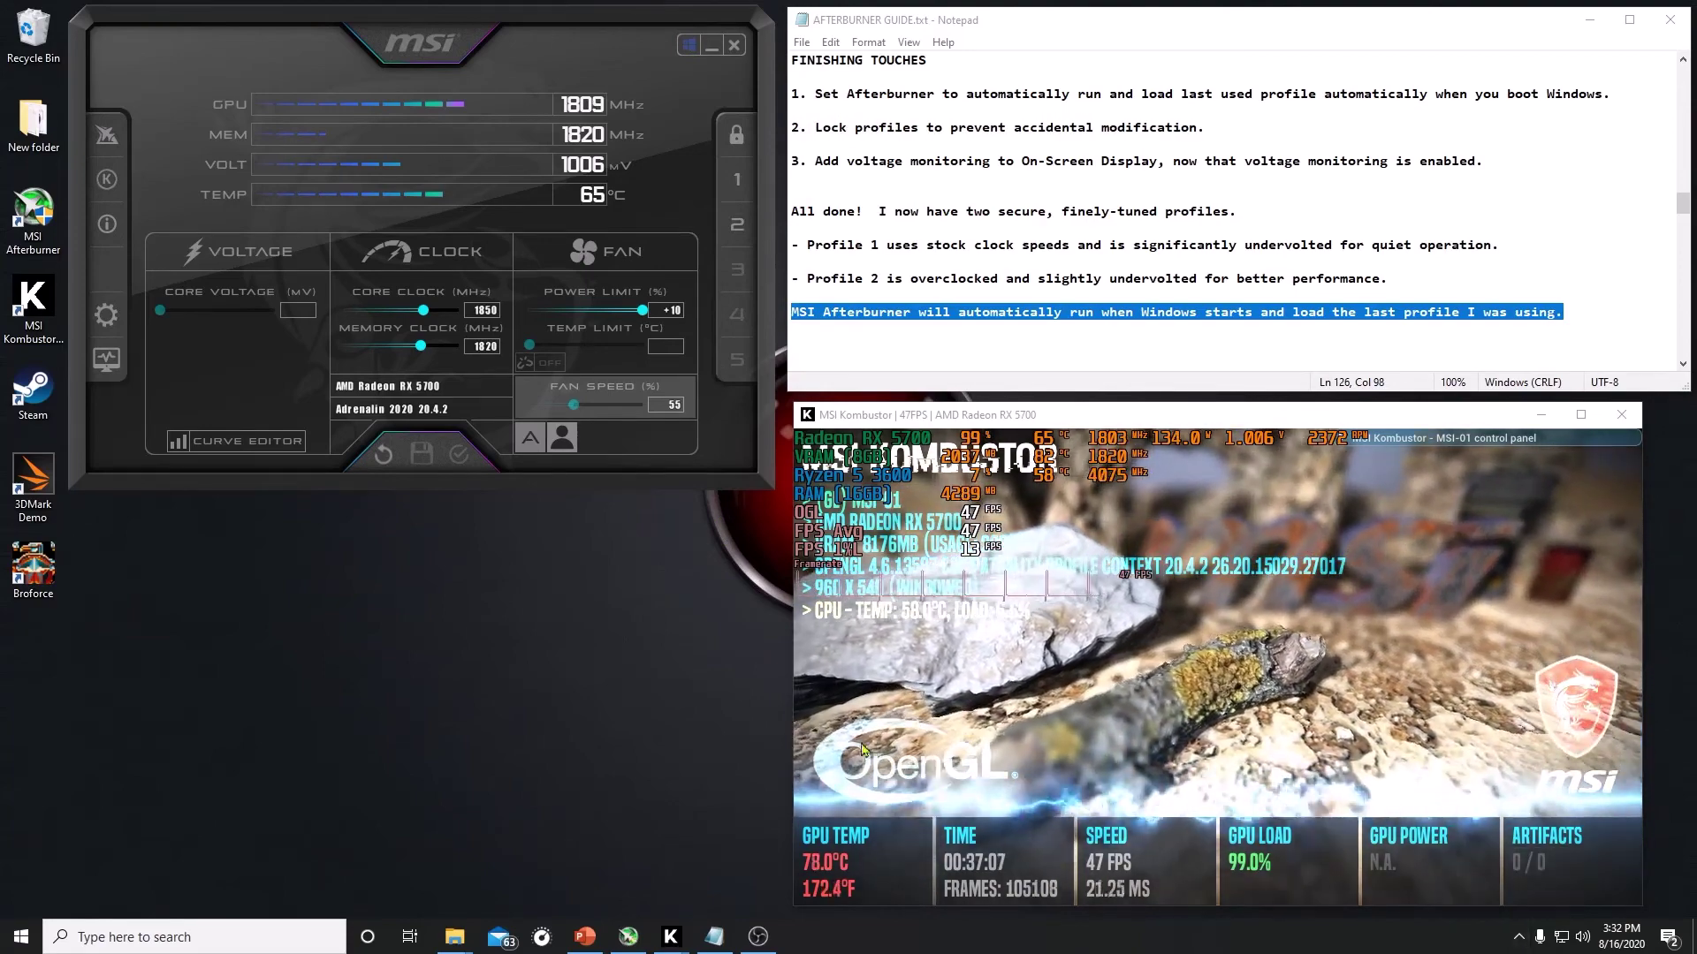
left_click(1518, 937)
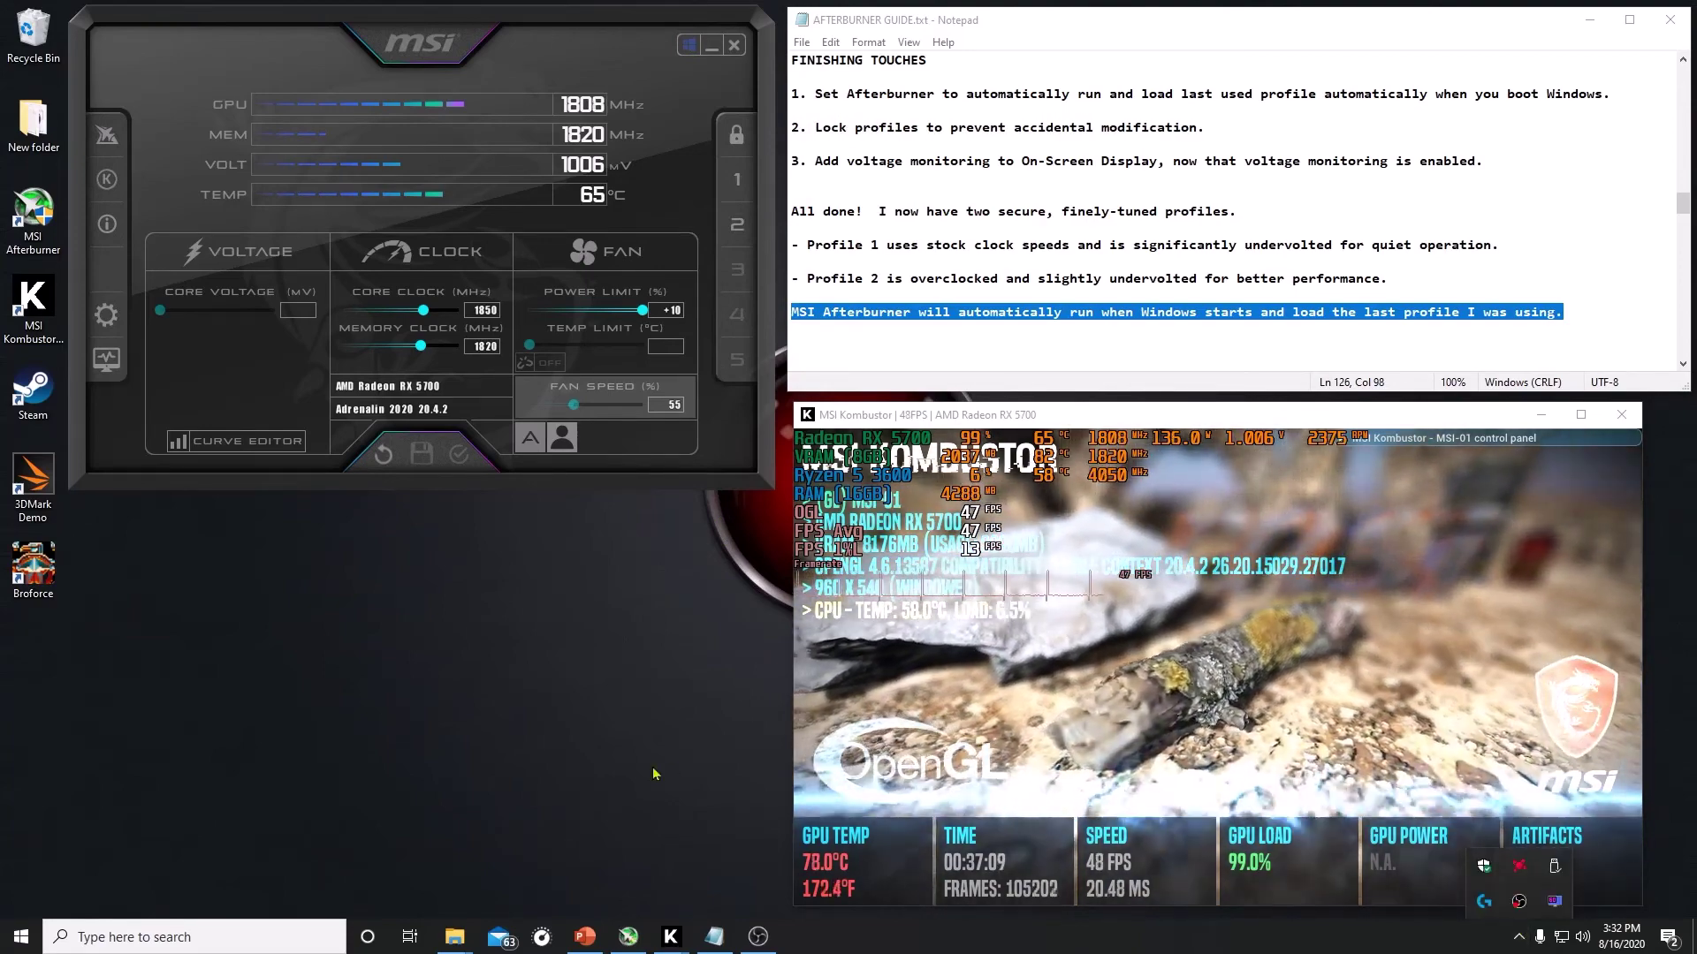